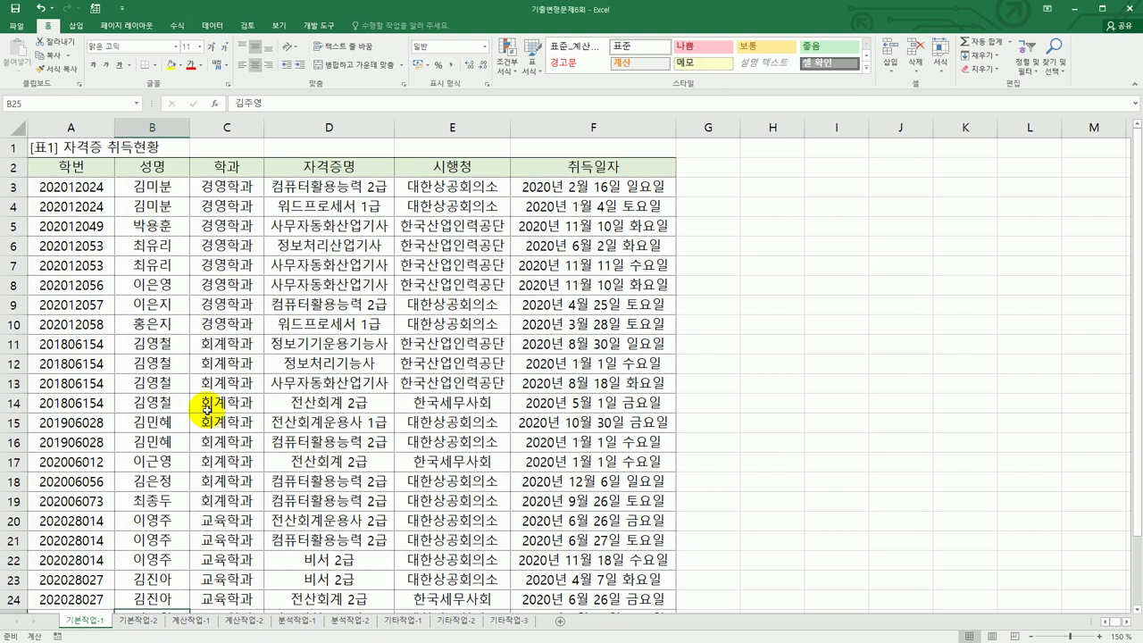
# - Enter the criteria label 조건 in cell A30 below the certificate table
pyautogui.scroll(-3, 206, 409)
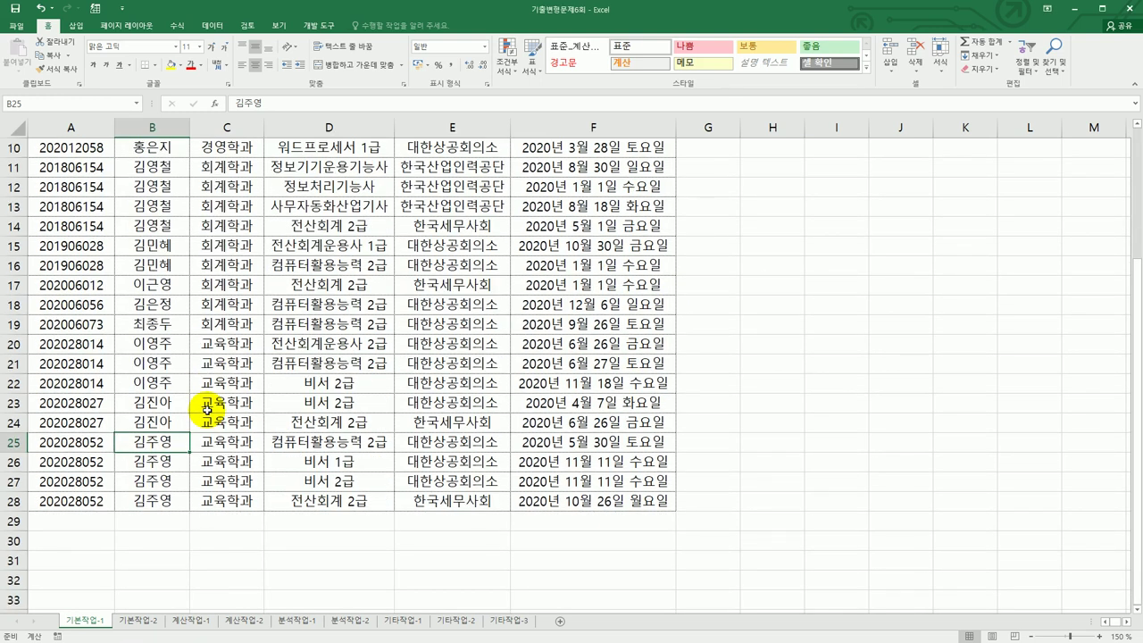
pyautogui.click(60, 543)
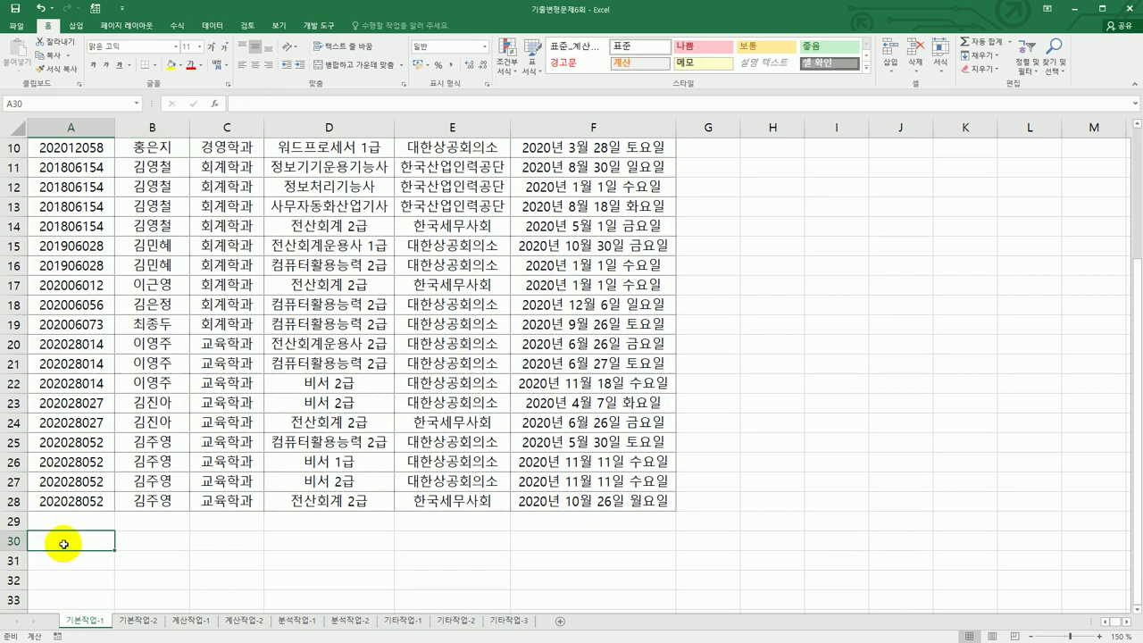
pyautogui.scroll(-1, 489, 542)
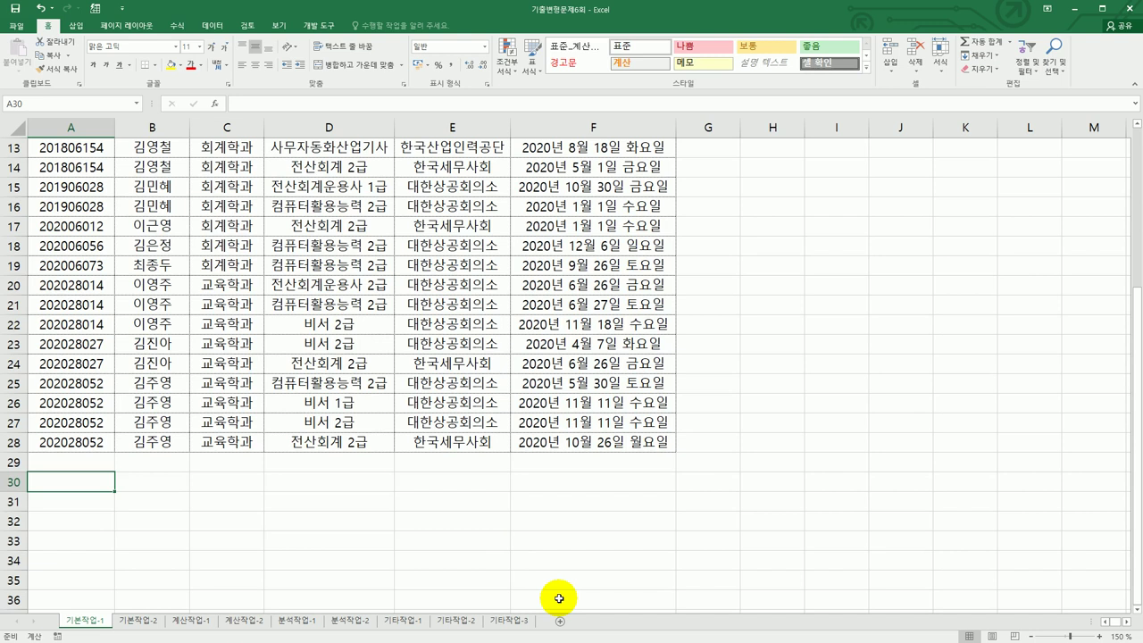
pyautogui.write('조거')
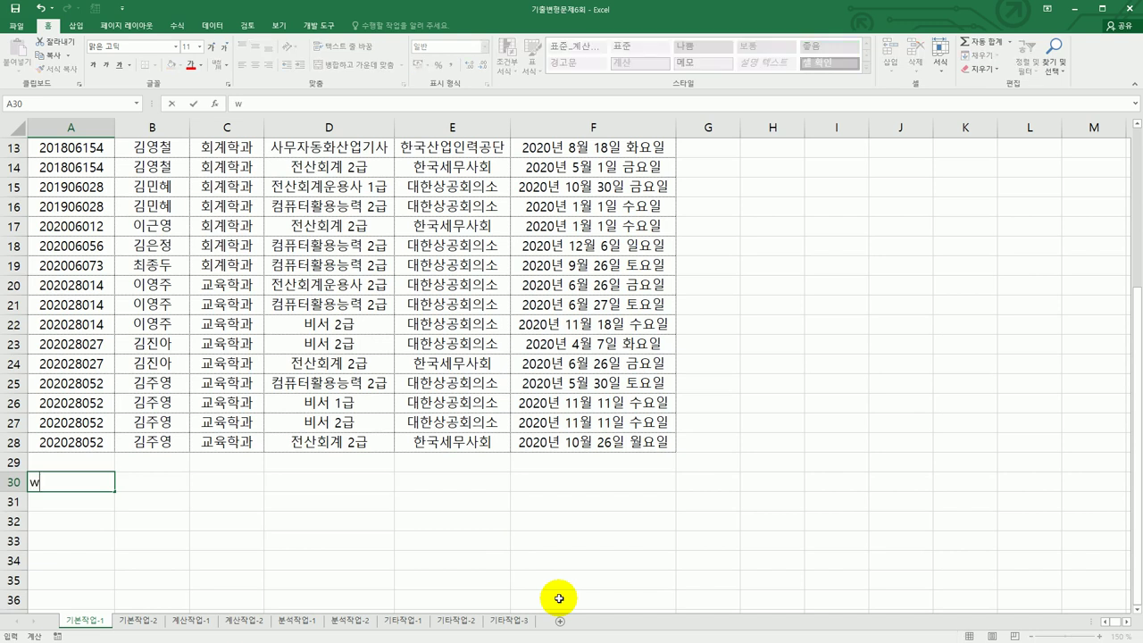
pyautogui.write('ㄴ')
pyautogui.press('Return')
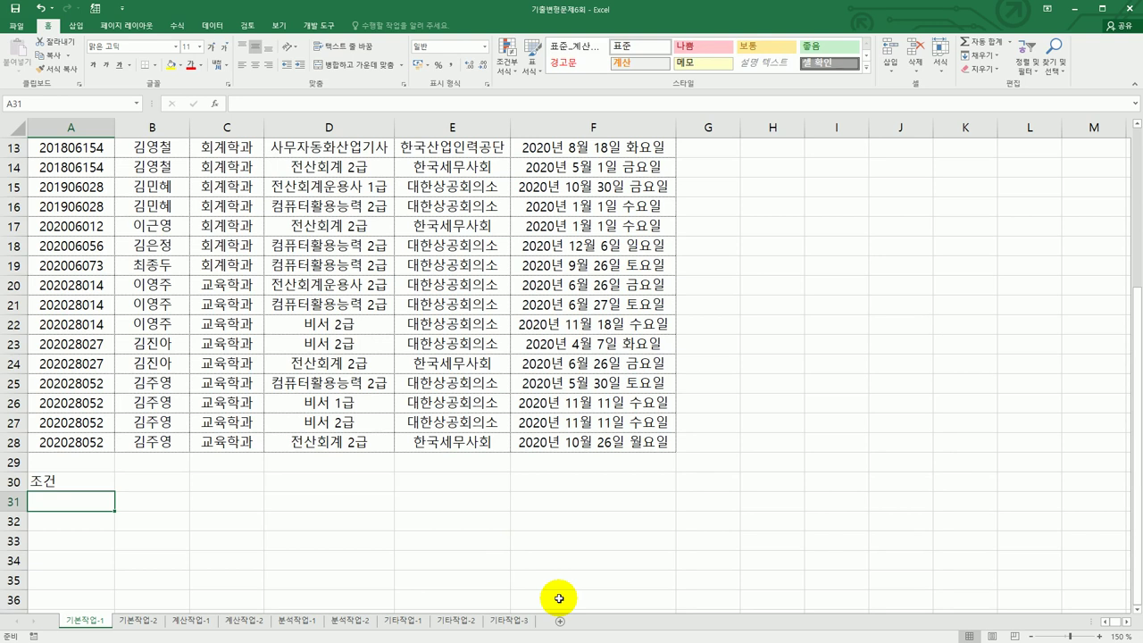
# - Begin an AND formula in A31 whose first condition tests E3="대한상공회의소"
pyautogui.write('=')
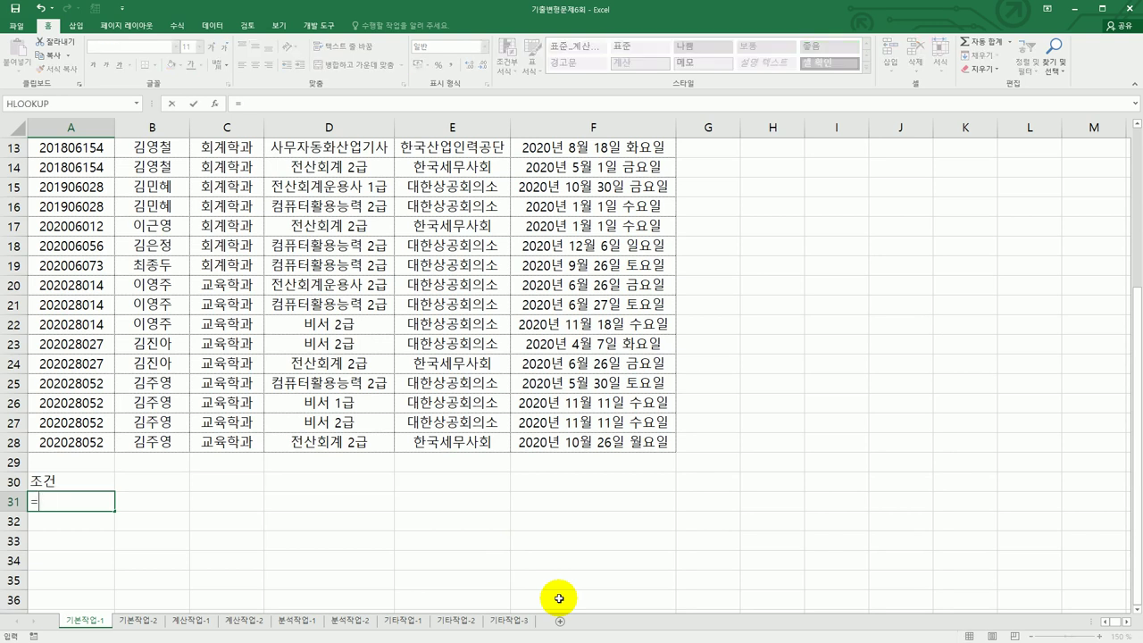
pyautogui.write('and(')
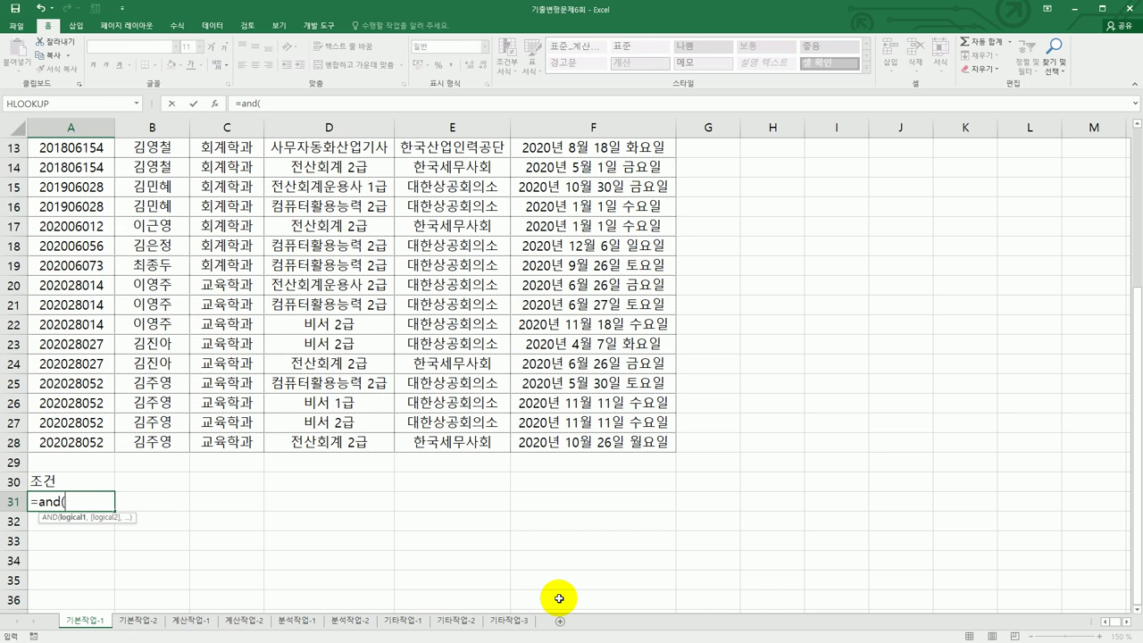
pyautogui.scroll(4, 559, 598)
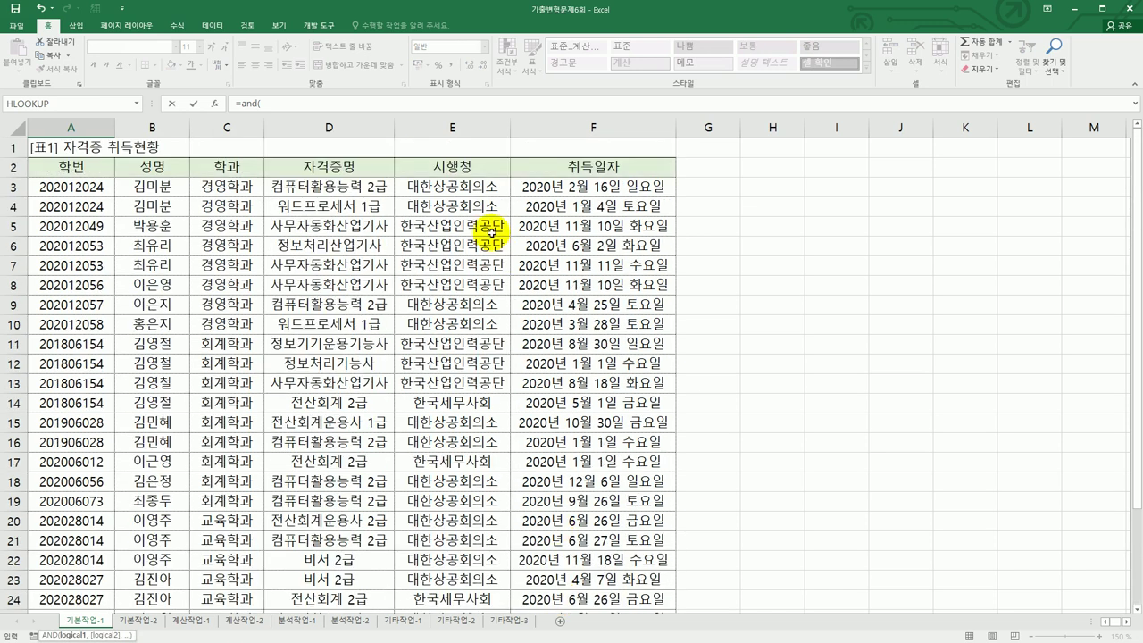
pyautogui.click(483, 189)
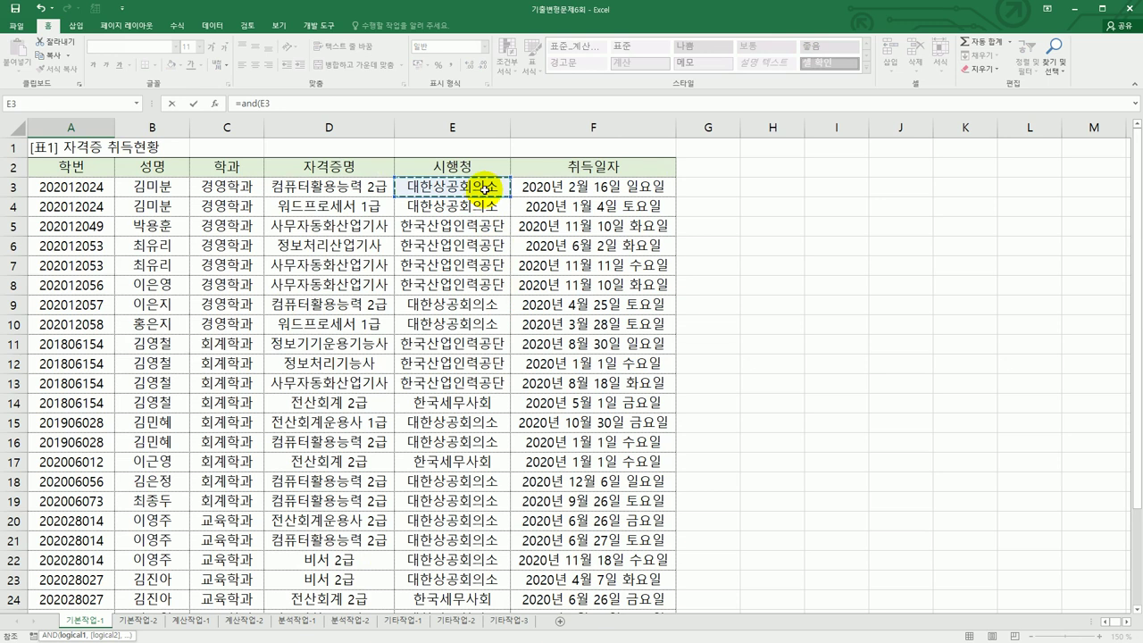
pyautogui.scroll(-3, 463, 304)
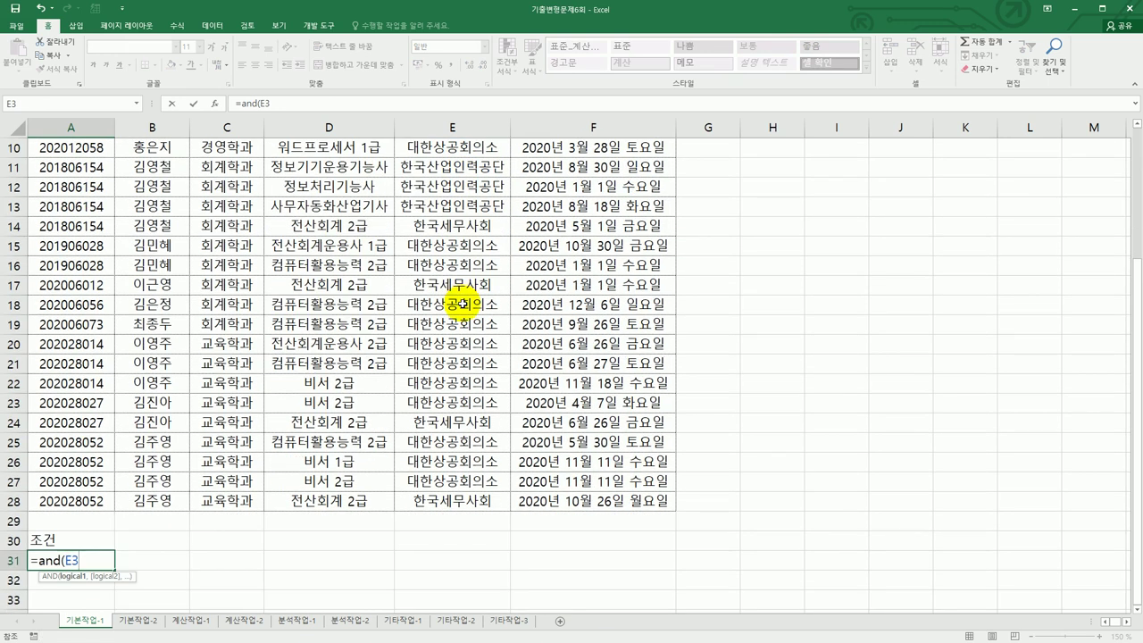
pyautogui.write('="ㄷㅐ한')
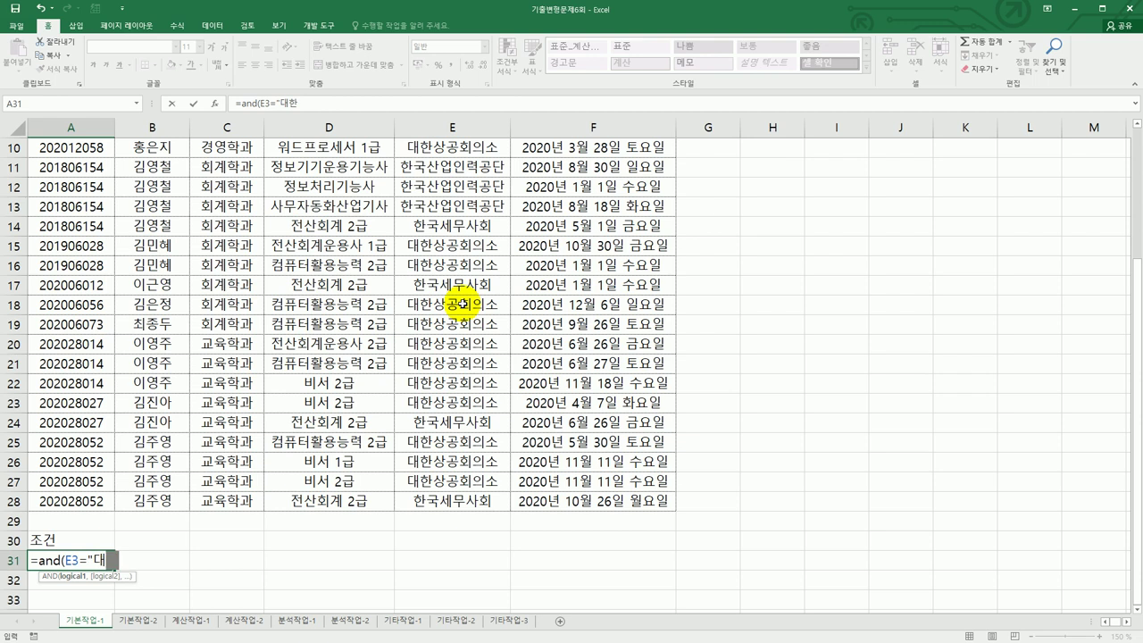
pyautogui.write('상공호ㅣ의소')
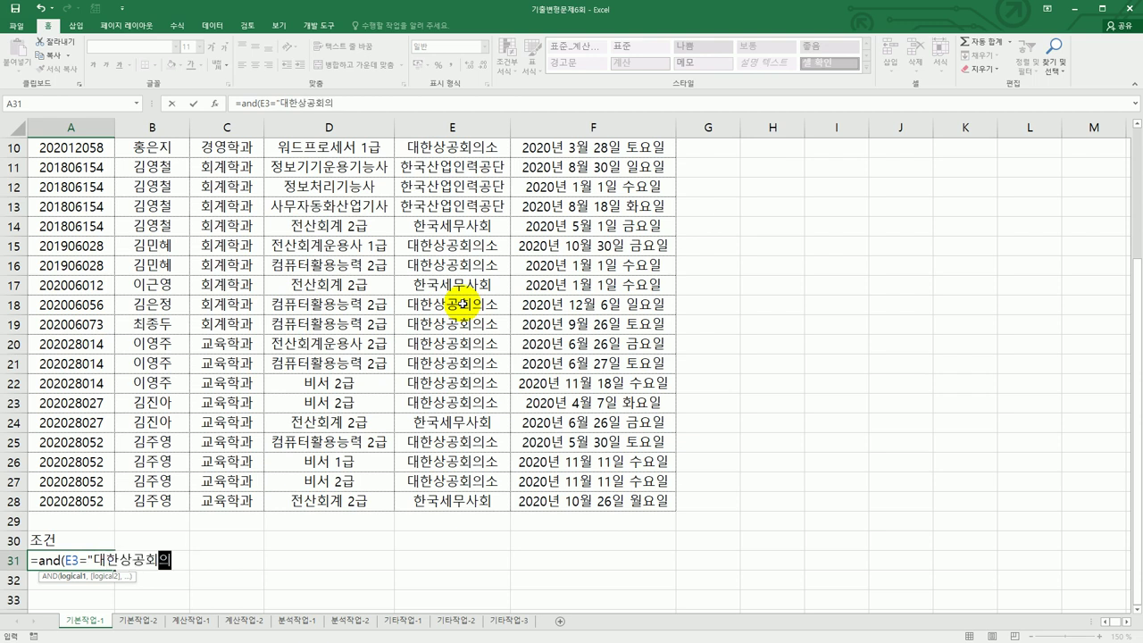
pyautogui.write('",')
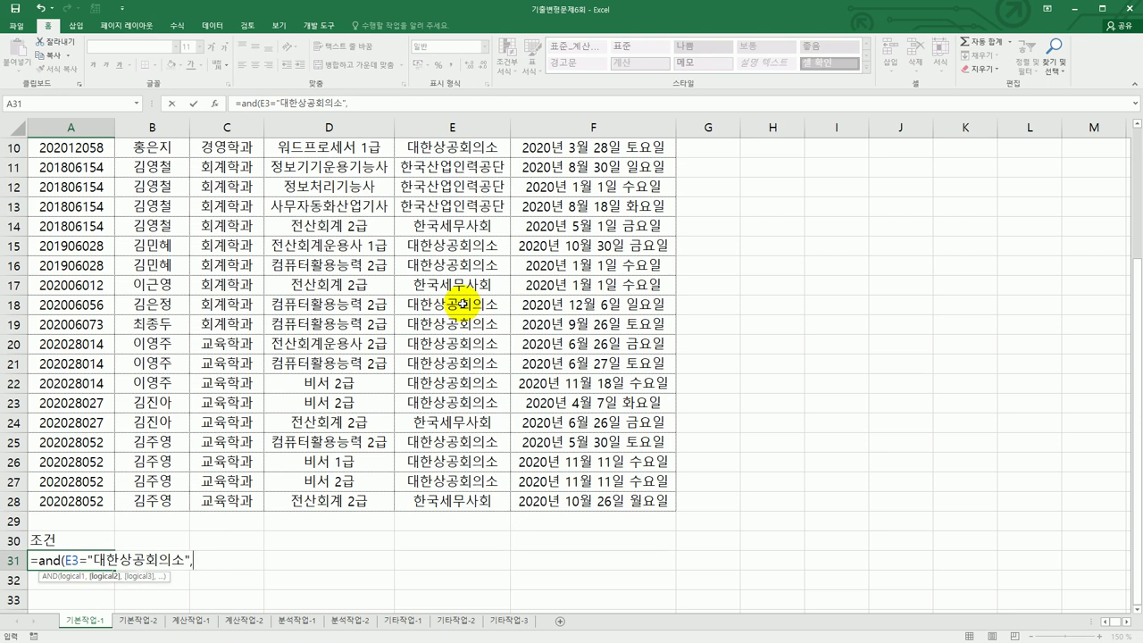
# - Complete the A31 formula with the second condition RIGHT(D3,2)="2급" and commit it
pyautogui.scroll(1, 461, 304)
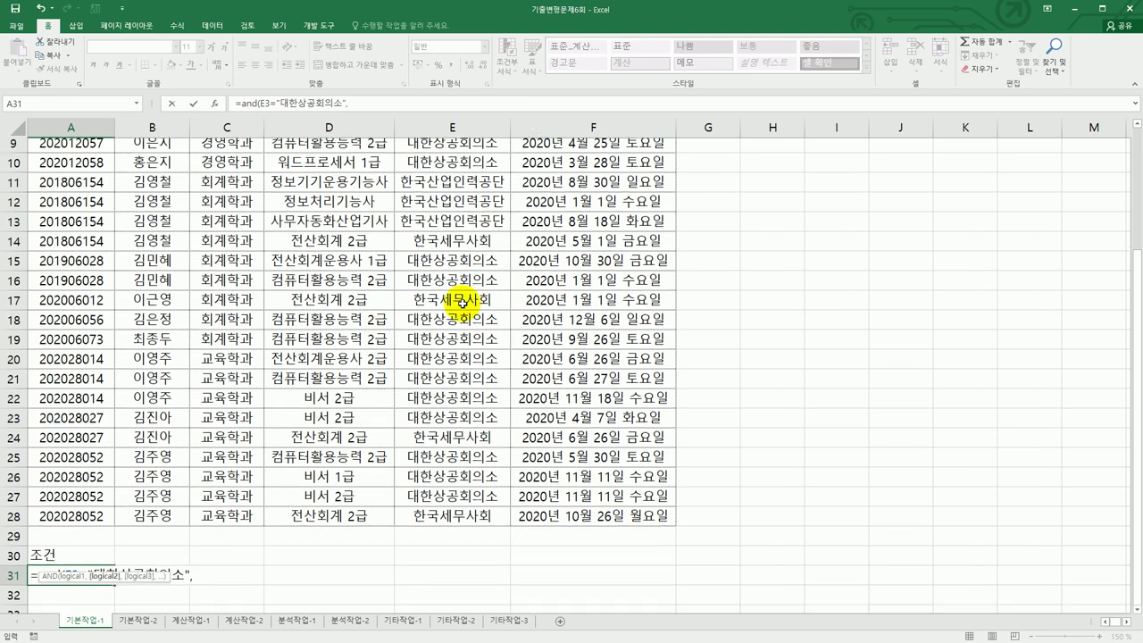
pyautogui.scroll(3, 462, 304)
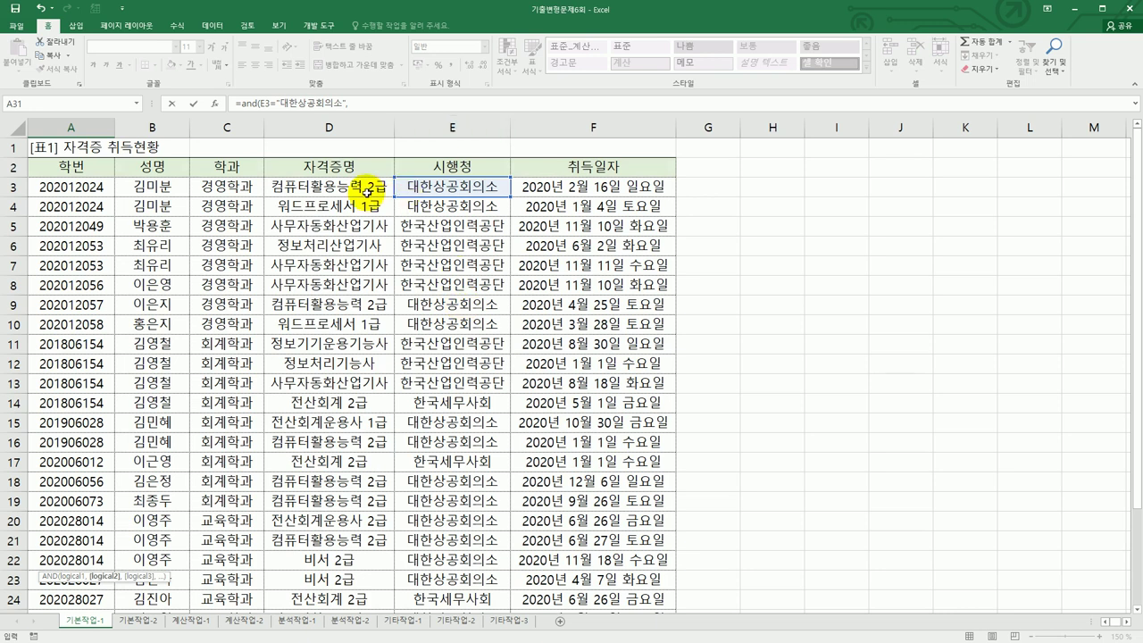
pyautogui.scroll(-3, 366, 191)
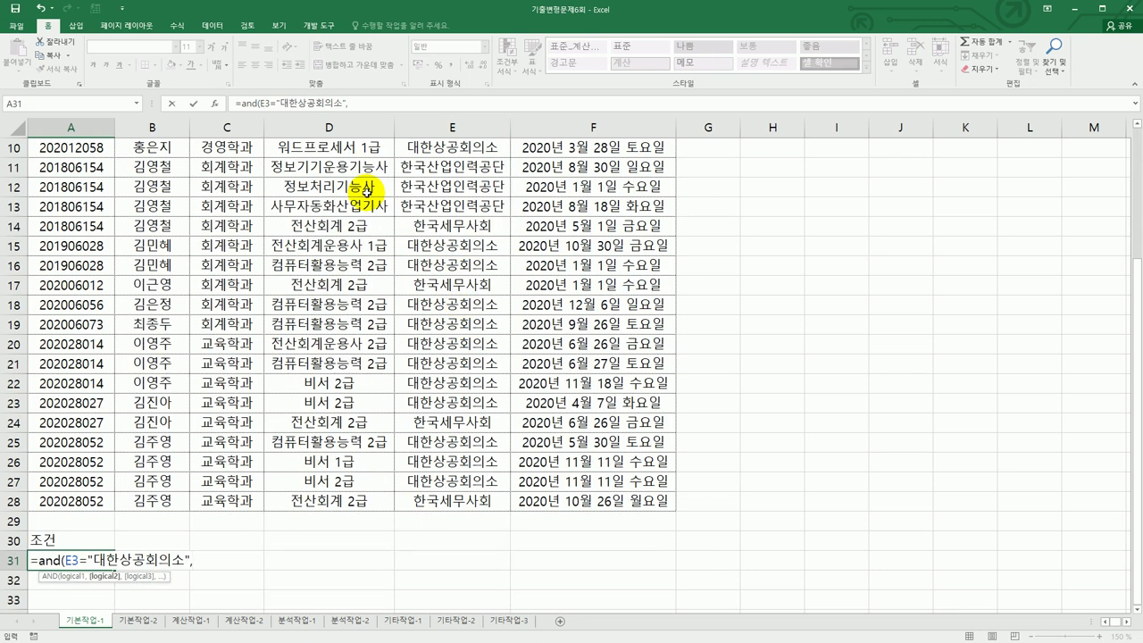
pyautogui.write('righ')
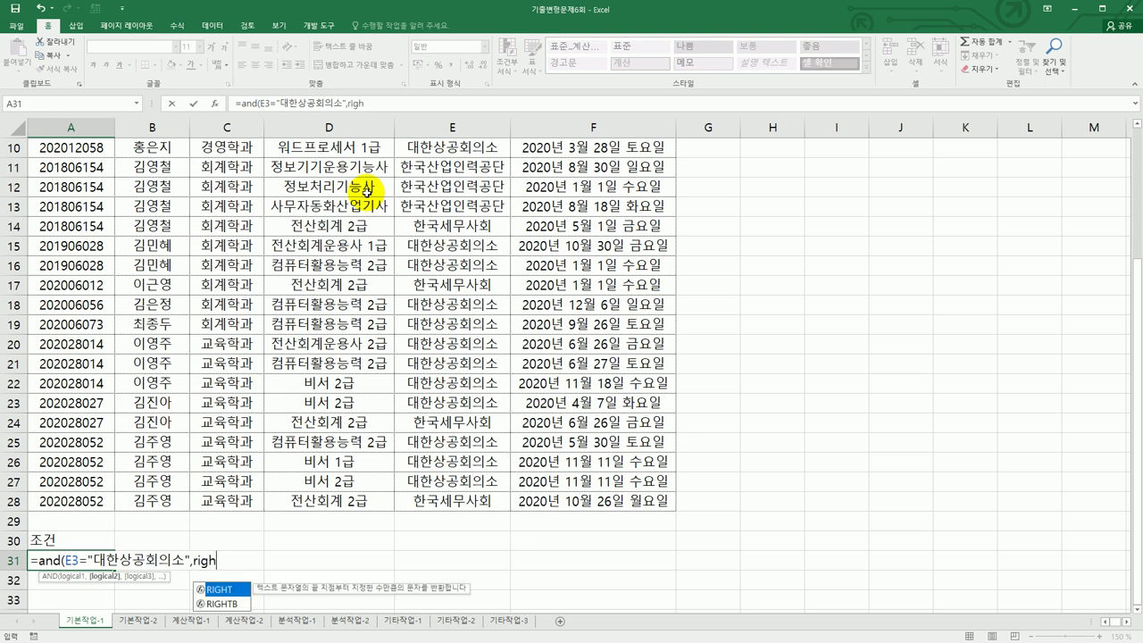
pyautogui.write('t(')
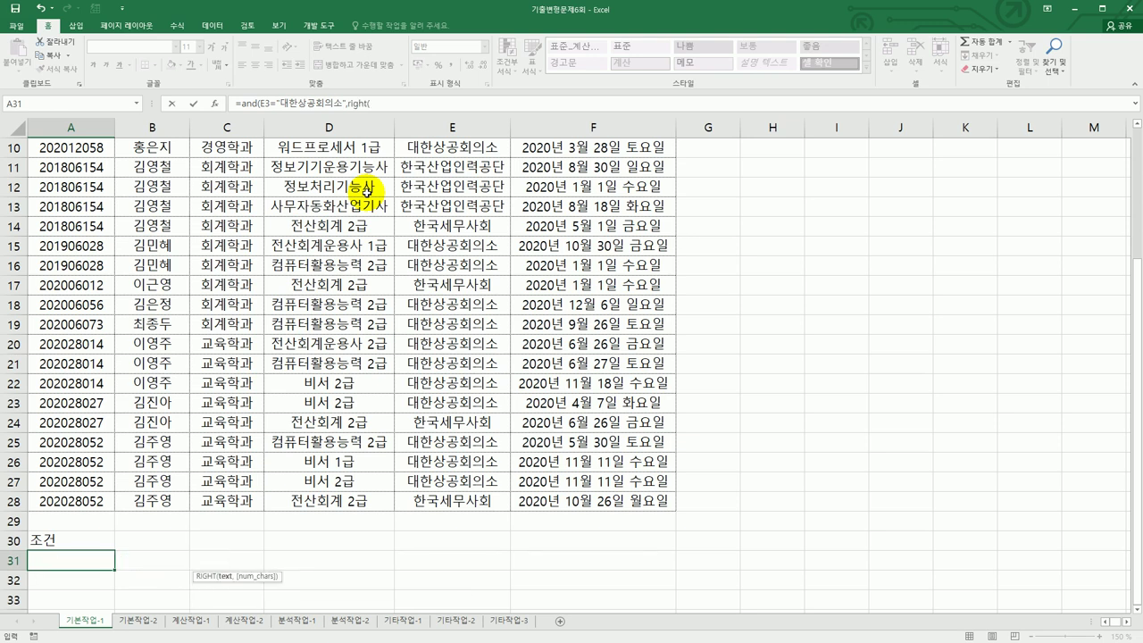
pyautogui.scroll(3, 366, 191)
pyautogui.click(366, 191)
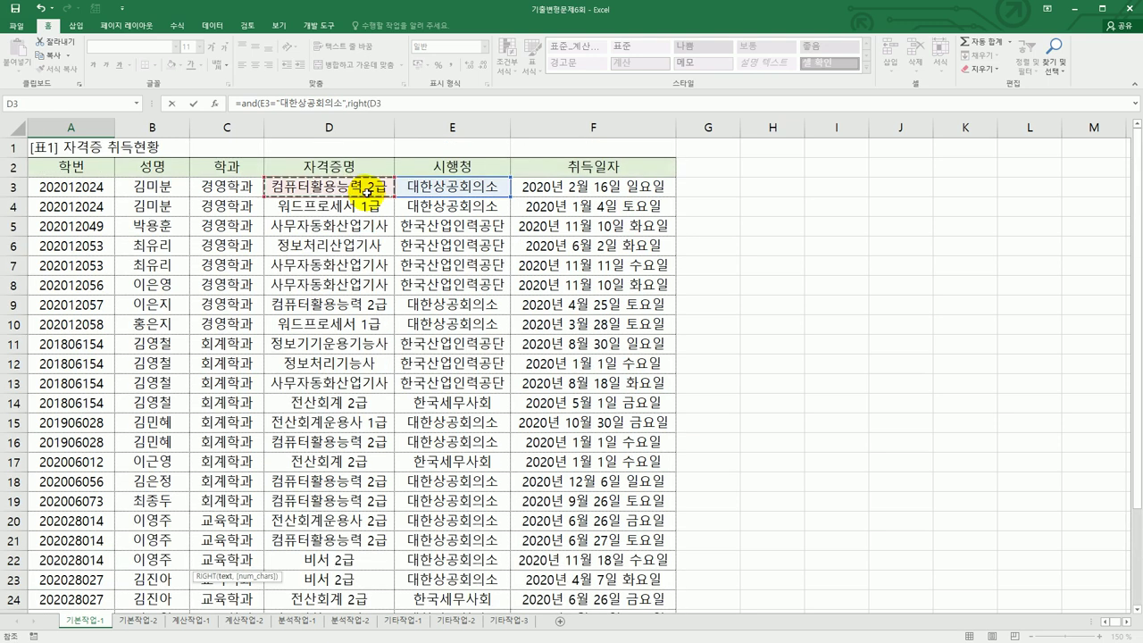
pyautogui.scroll(-3, 366, 191)
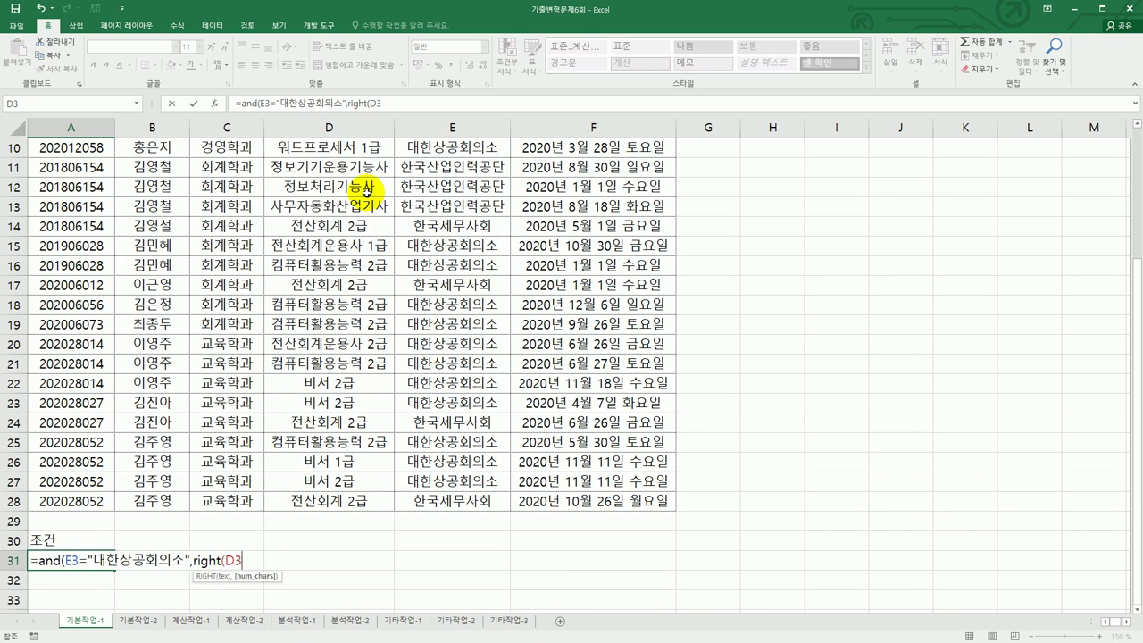
pyautogui.write(',2)=')
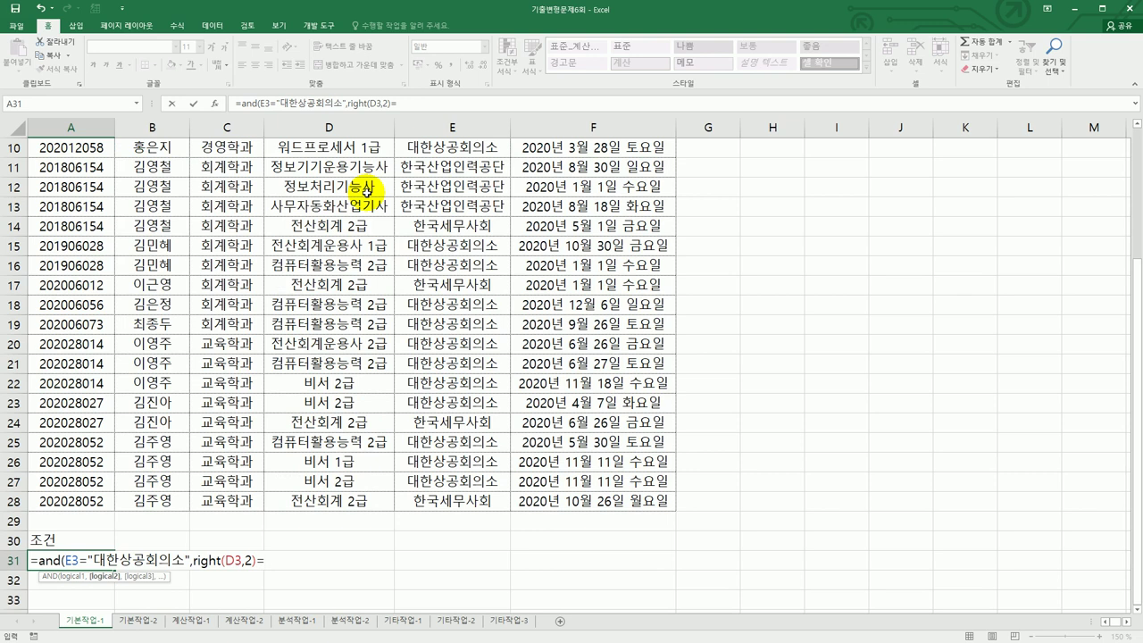
pyautogui.write('"2급")')
pyautogui.hotkey('ctrl', 'Return')
pyautogui.press('Return')
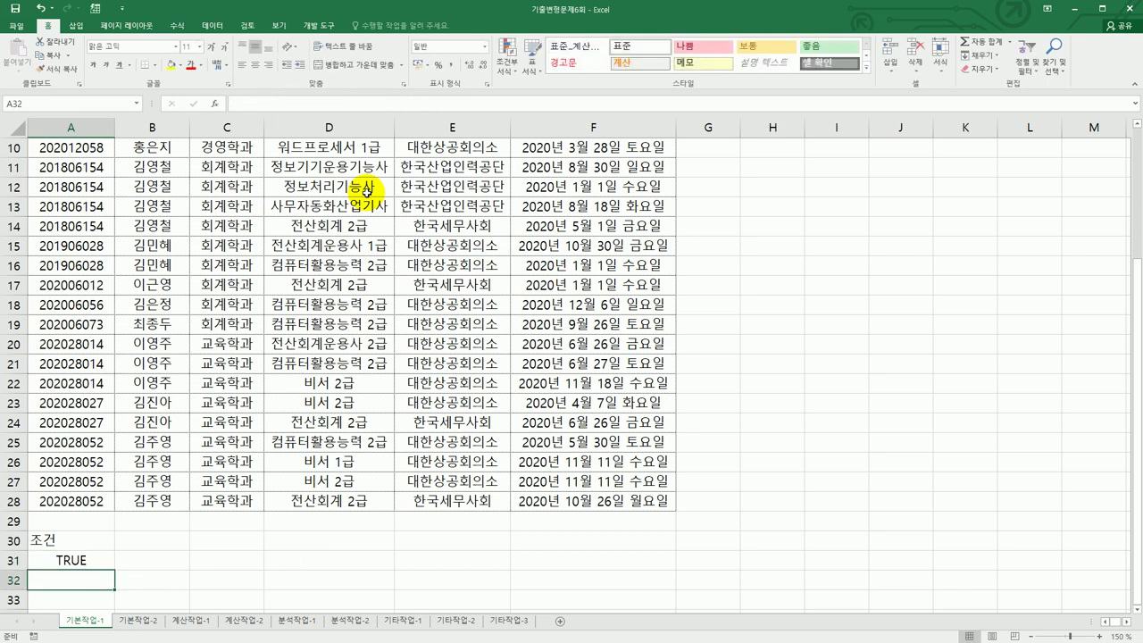
# - Copy the headers 학번, 성명, 학과 and 자격증명 from A2:D2 to the row starting at A35
pyautogui.scroll(3, 366, 190)
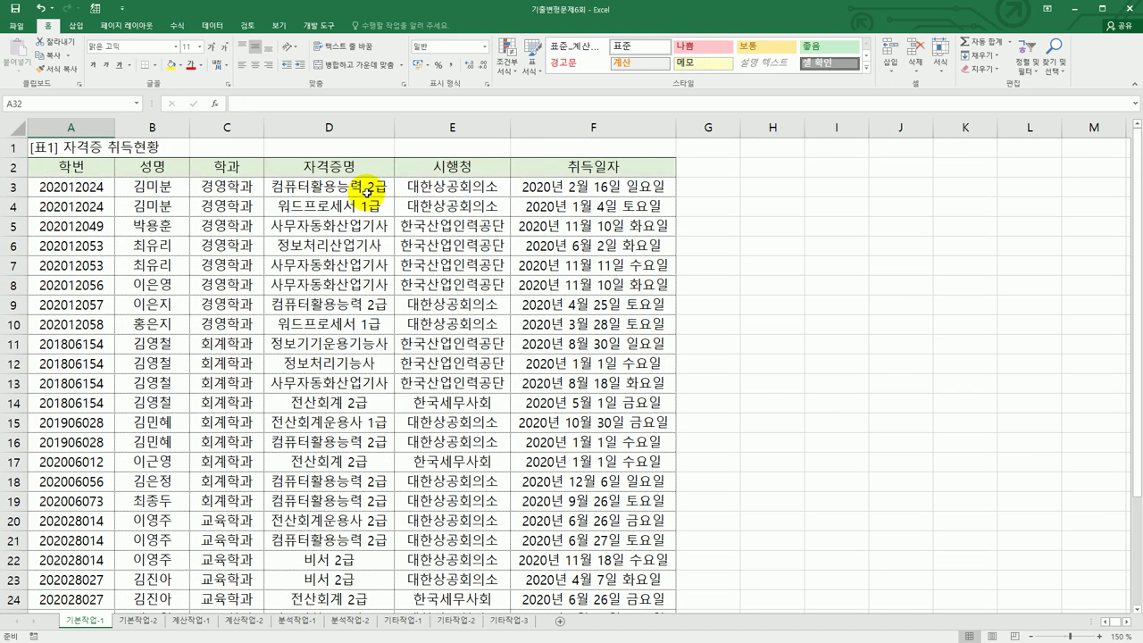
pyautogui.click(105, 167)
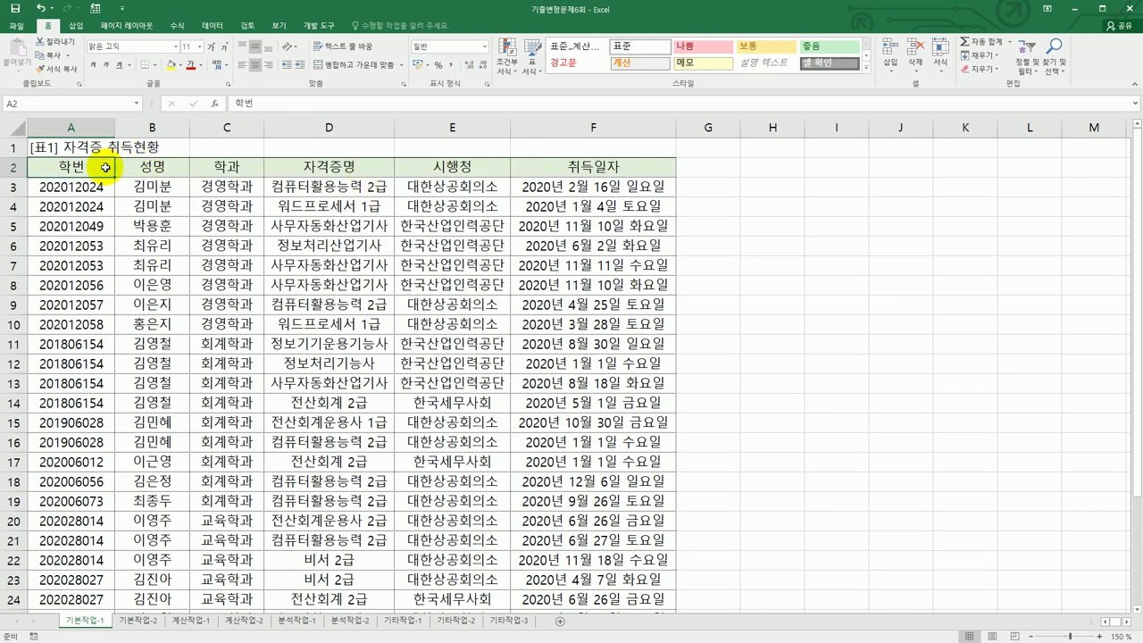
pyautogui.keyDown('shift'); pyautogui.click(148, 167); pyautogui.keyUp('shift')
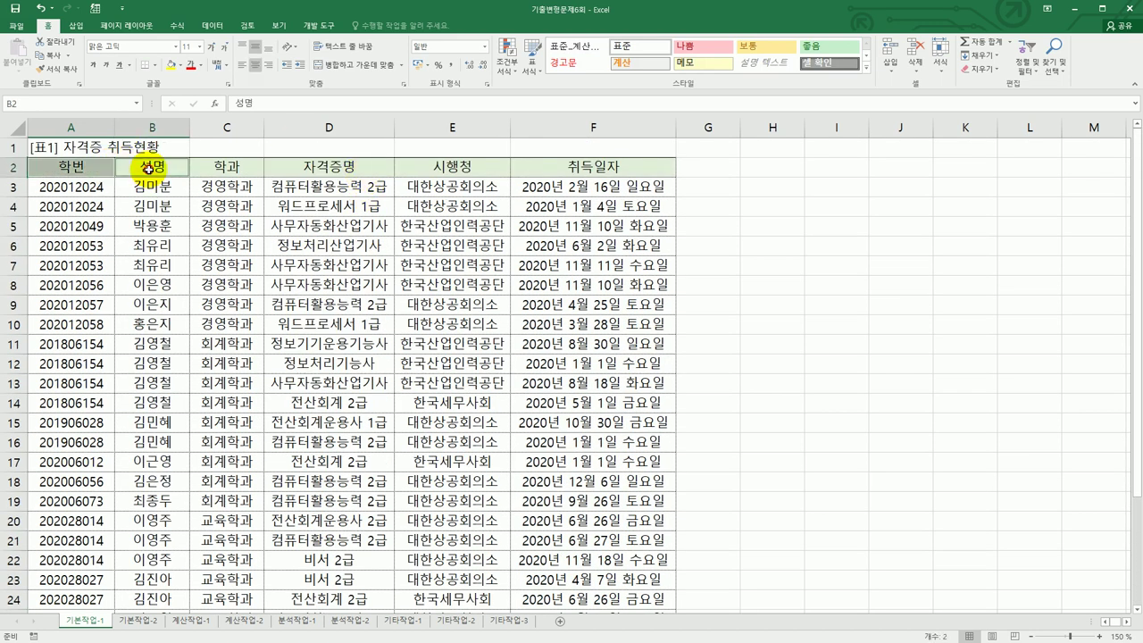
pyautogui.keyDown('shift'); pyautogui.click(223, 169); pyautogui.keyUp('shift')
pyautogui.keyDown('ctrl'); pyautogui.click(290, 169); pyautogui.keyUp('ctrl')
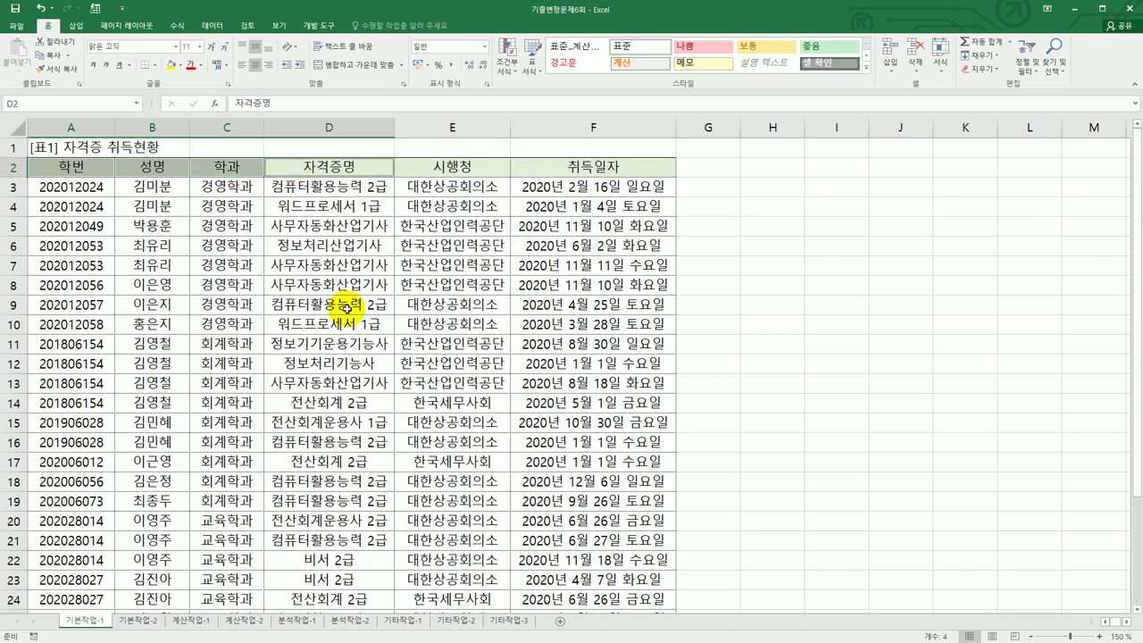
pyautogui.hotkey('ctrl', 'c')
pyautogui.scroll(-6, 345, 307)
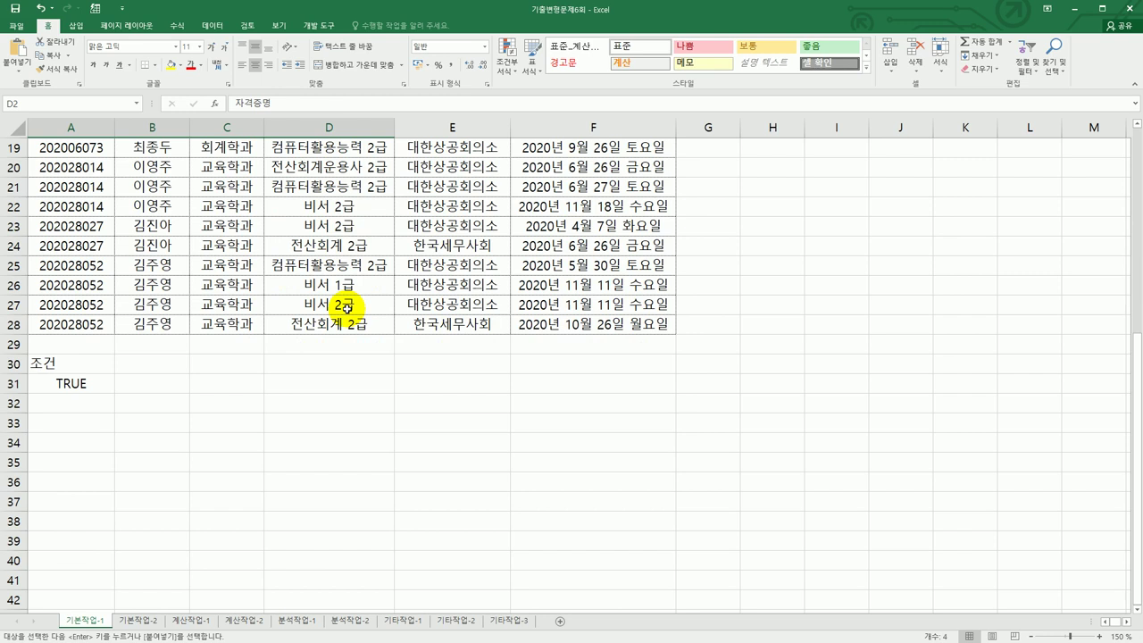
pyautogui.click(103, 462)
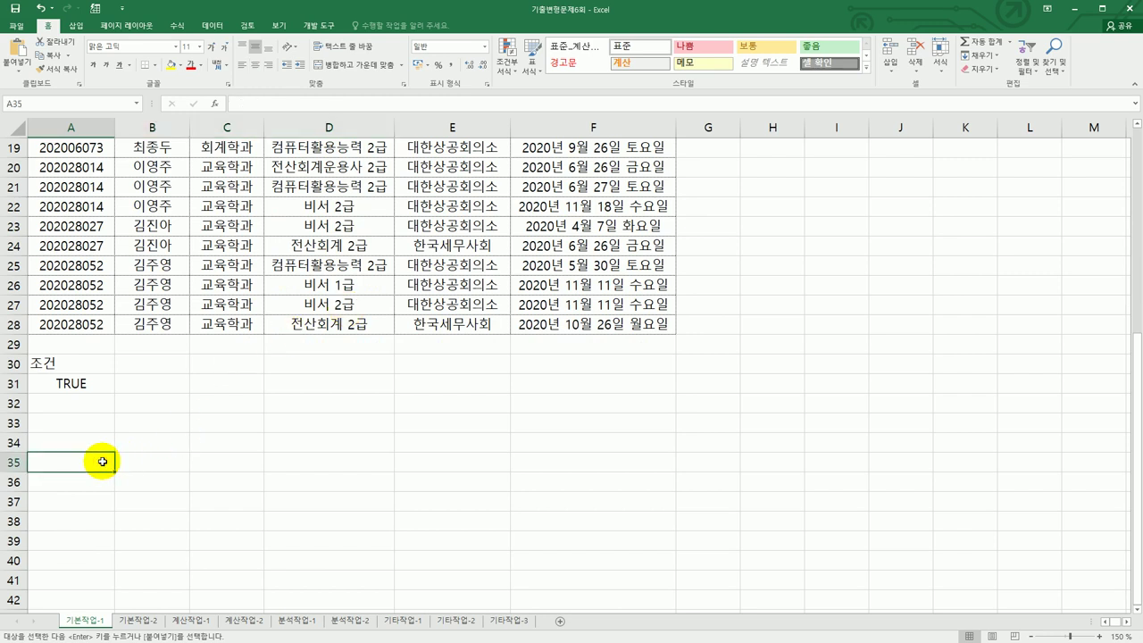
pyautogui.hotkey('ctrl', 'v')
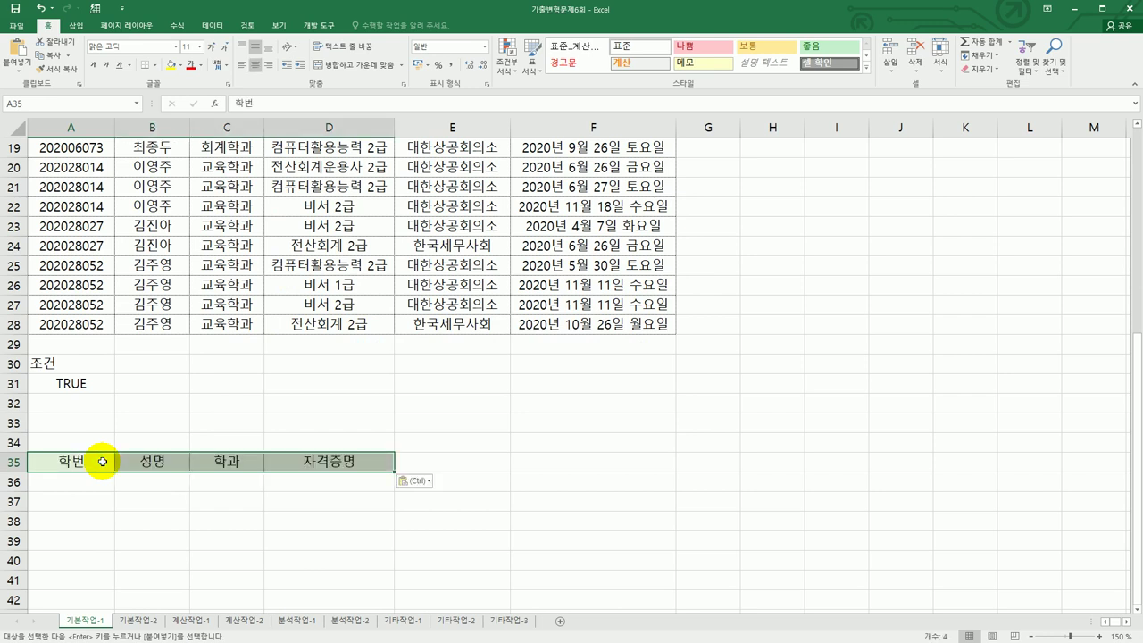
# - Start an advanced filter on the certificate table with list range A2:F28 and criteria range A30:A31
pyautogui.scroll(6, 125, 456)
pyautogui.click(172, 249)
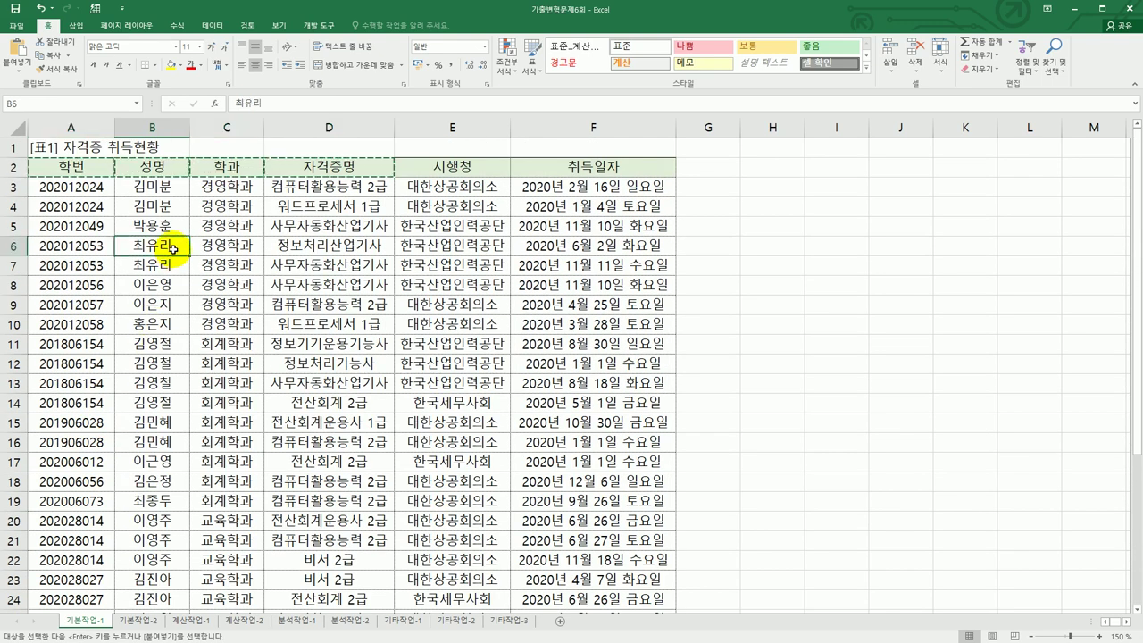
pyautogui.click(212, 25)
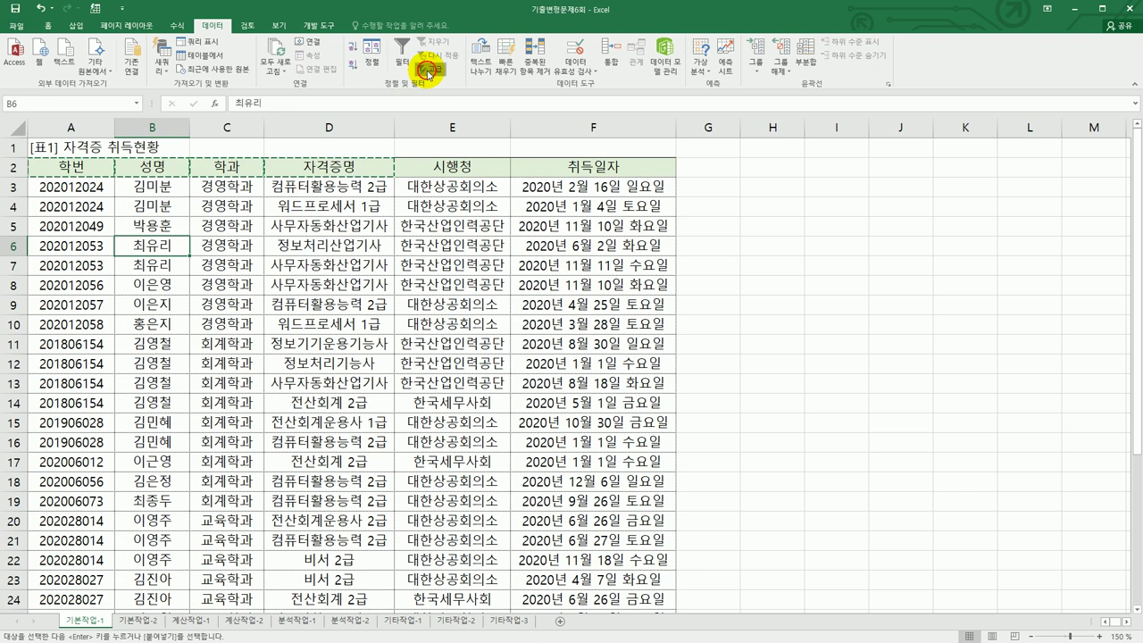
pyautogui.click(428, 71)
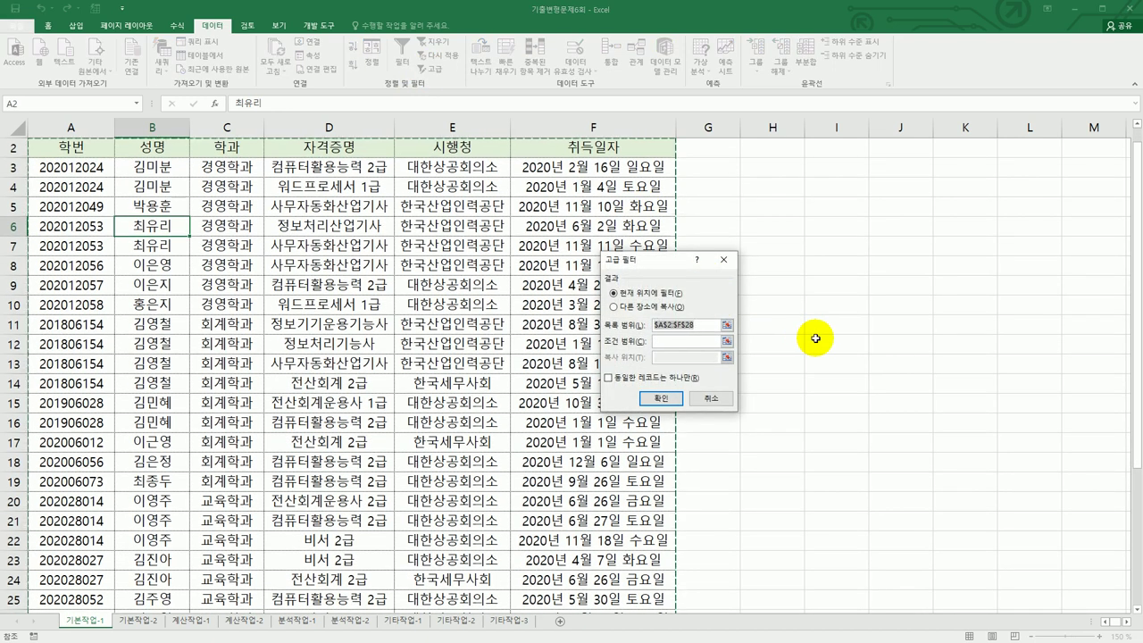
pyautogui.scroll(-2, 815, 339)
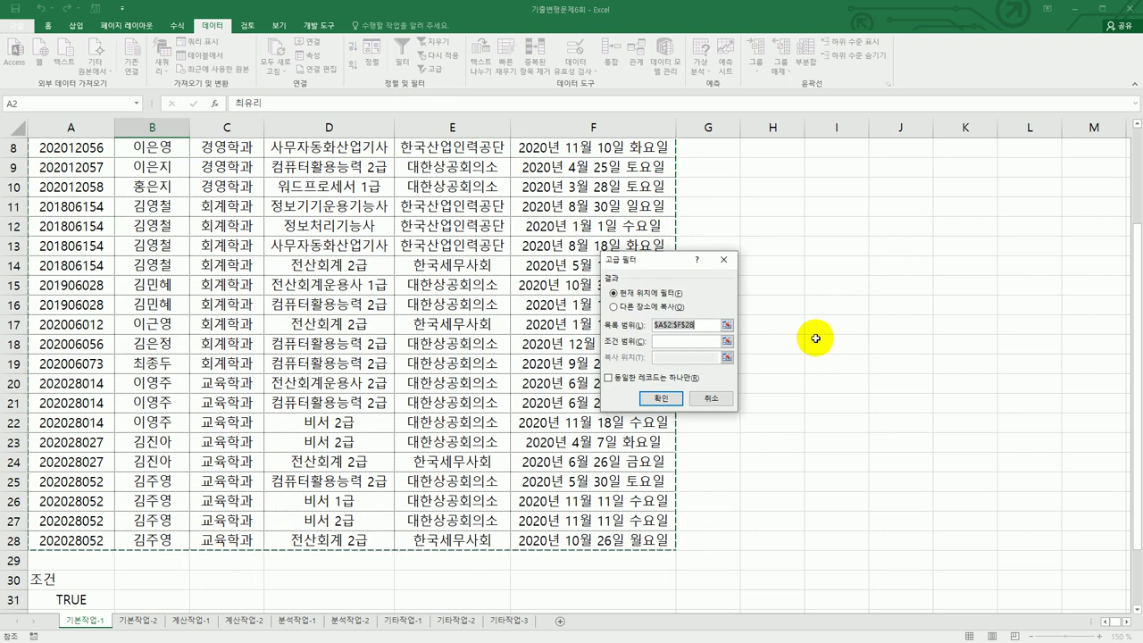
pyautogui.click(681, 342)
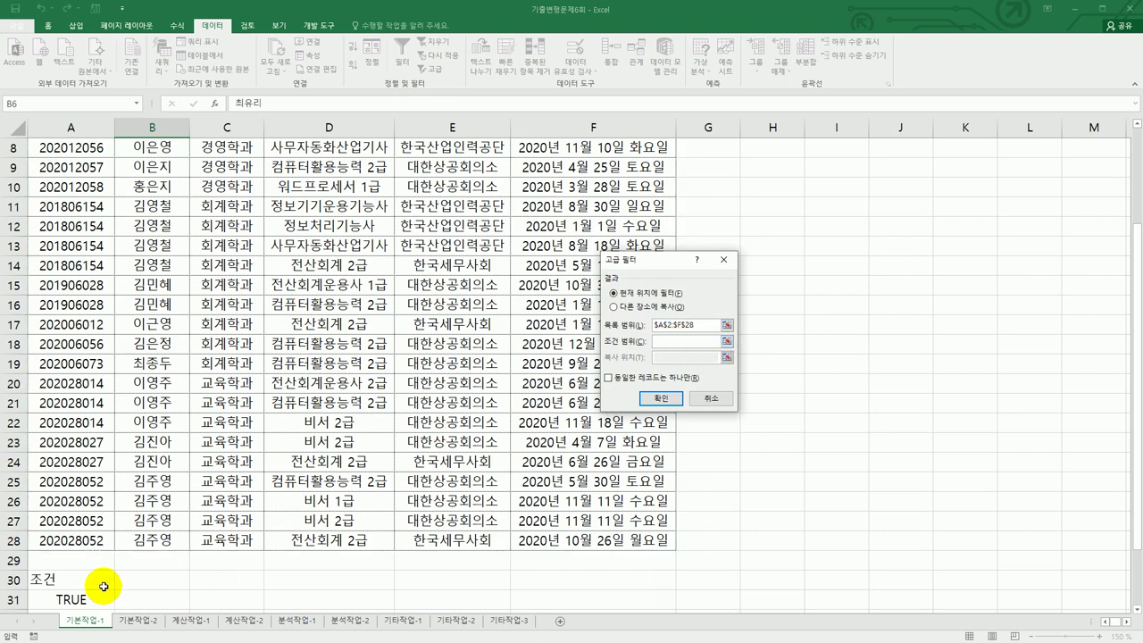
pyautogui.moveTo(85, 580); pyautogui.dragTo(93, 597)
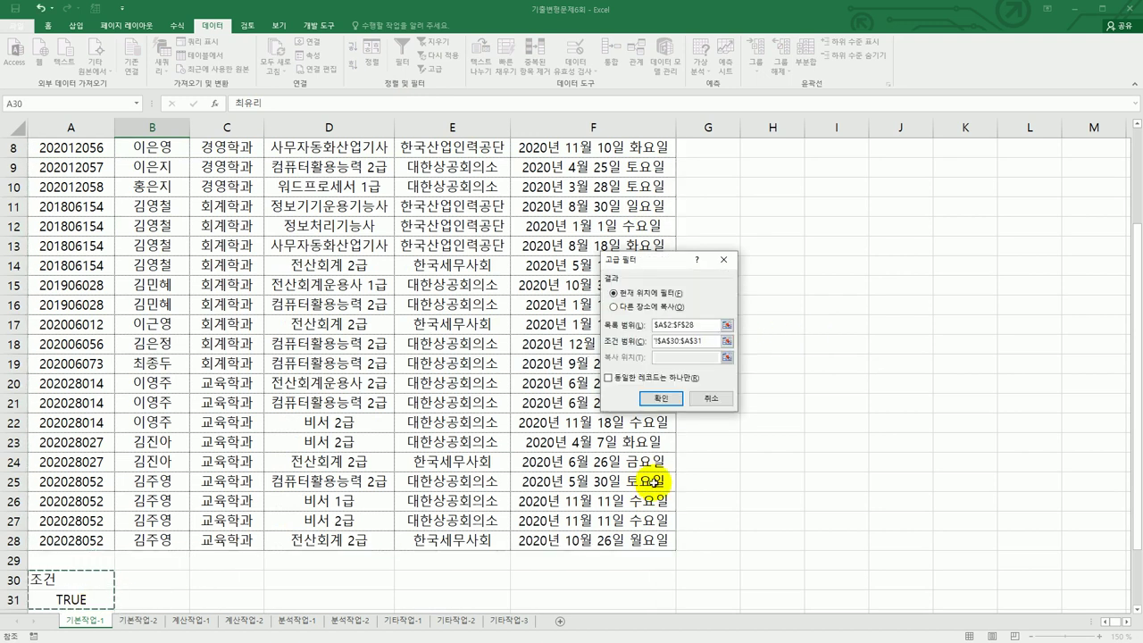
# - Set the advanced filter to copy its results to another location at A35:D35 and run it
pyautogui.scroll(-1, 656, 473)
pyautogui.click(657, 308)
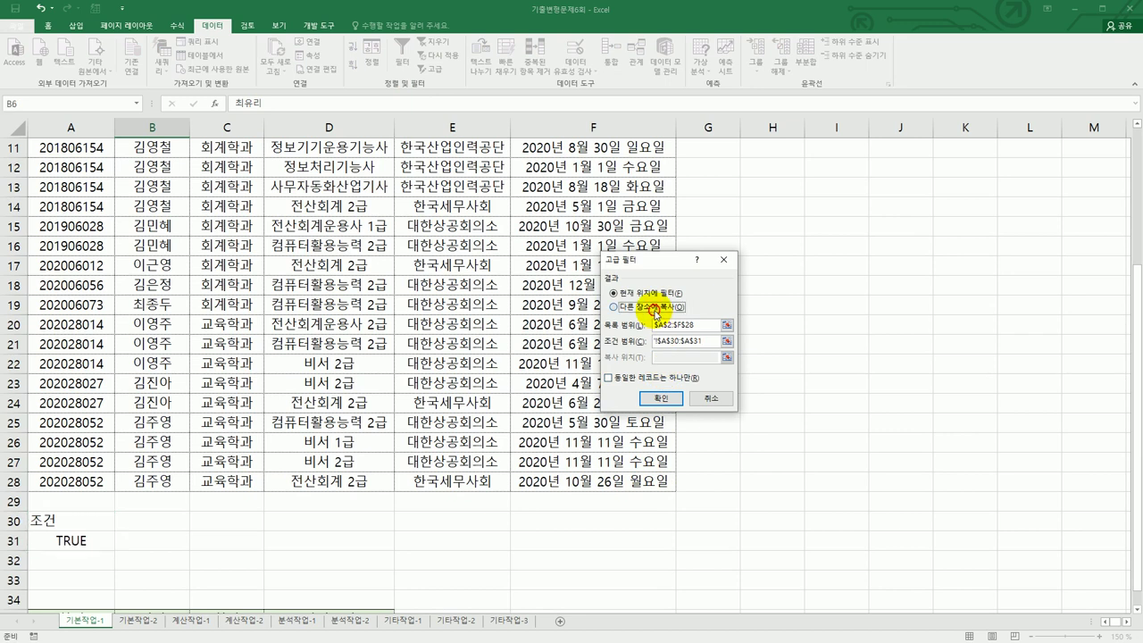
pyautogui.click(685, 357)
pyautogui.scroll(-3, 551, 406)
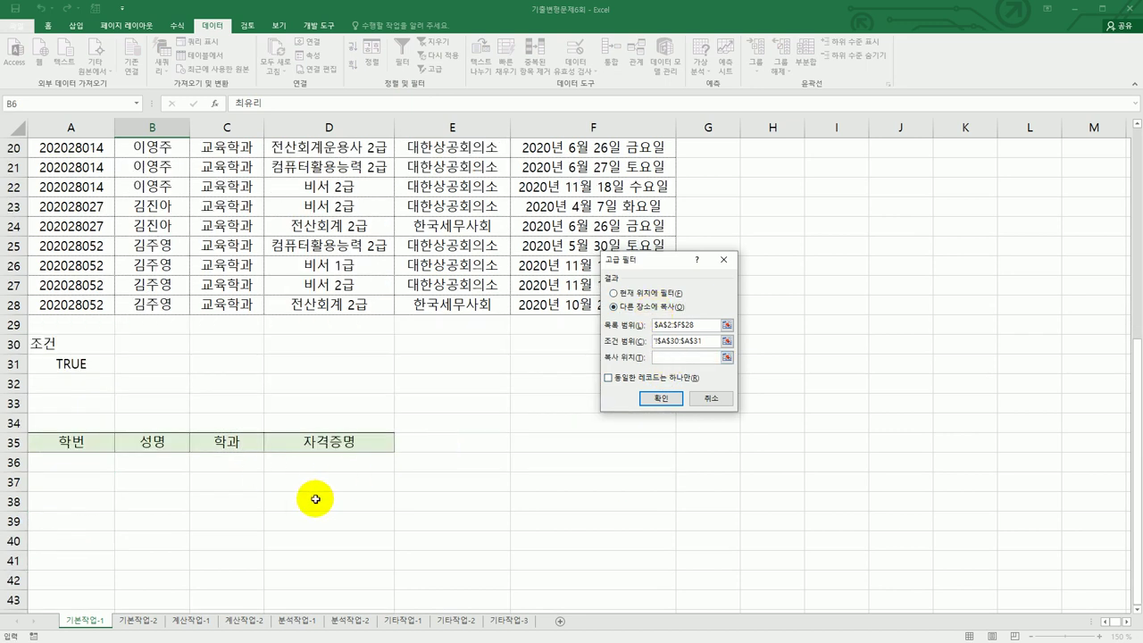
pyautogui.moveTo(79, 444); pyautogui.dragTo(281, 436)
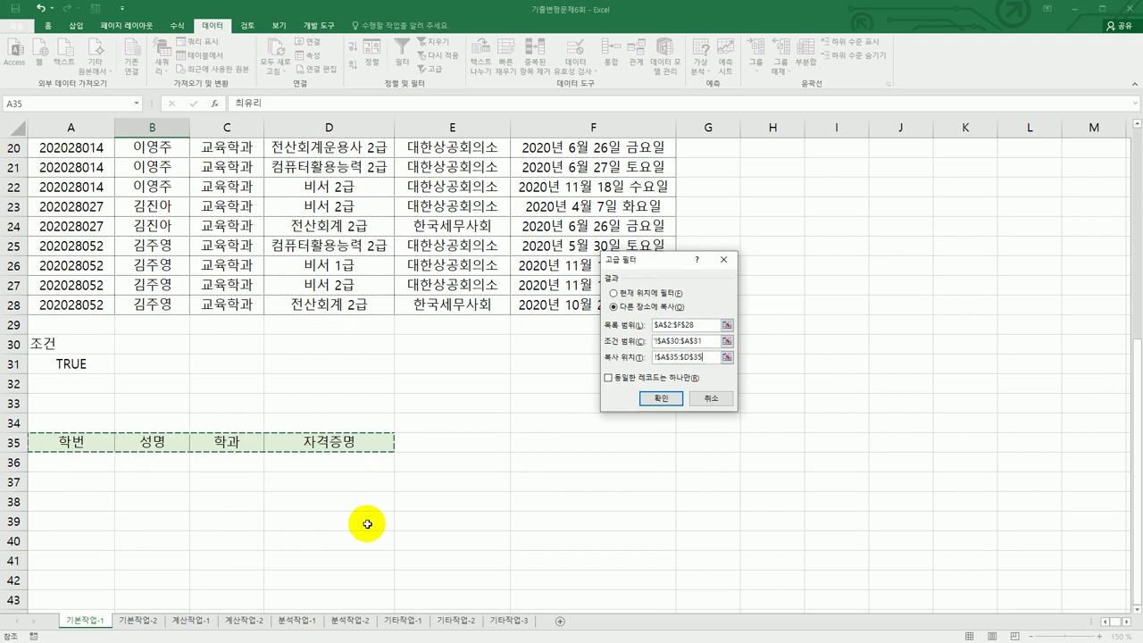
pyautogui.click(666, 397)
pyautogui.scroll(-4, 620, 451)
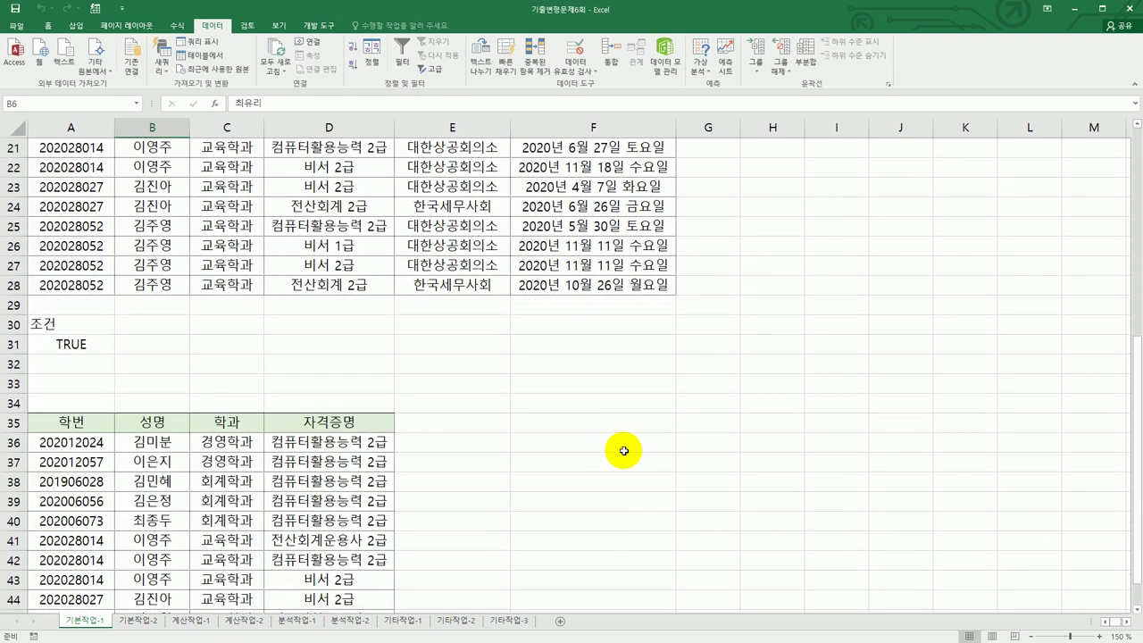
pyautogui.scroll(-2, 622, 451)
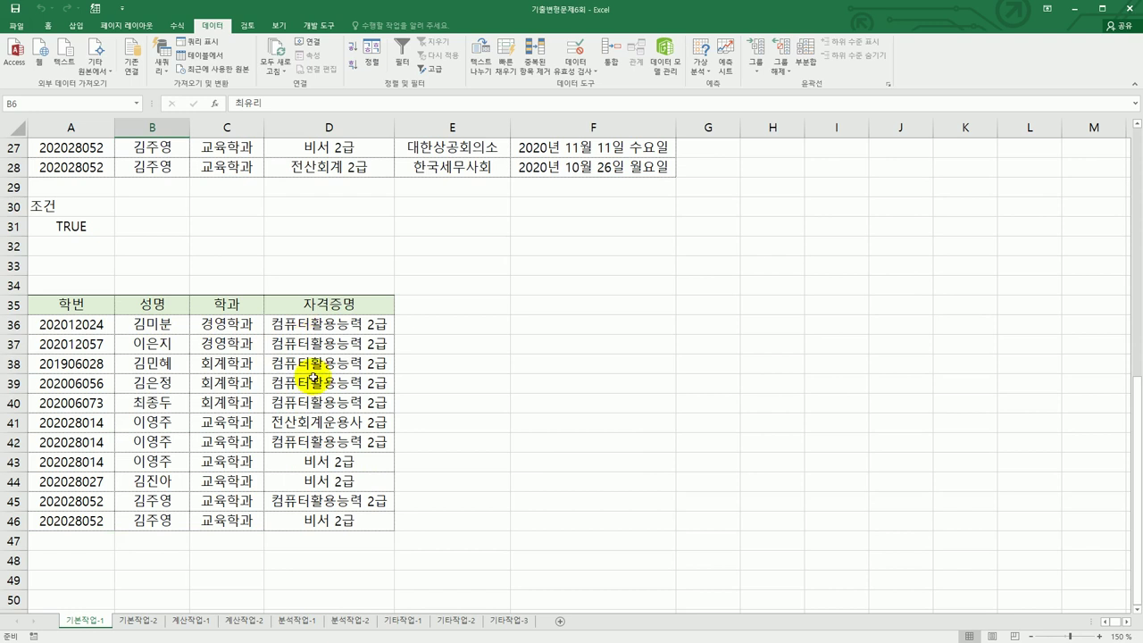
# - Select A3:F28 and start a new conditional formatting rule that uses a formula to determine the formatted cells
pyautogui.scroll(7, 321, 429)
pyautogui.scroll(2, 290, 292)
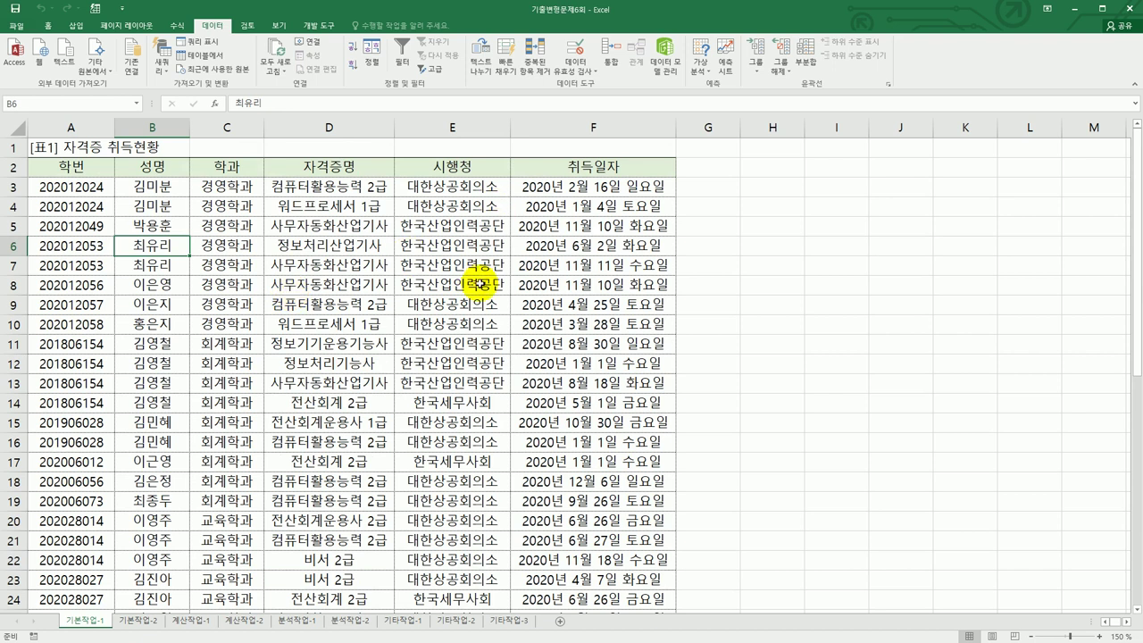
pyautogui.scroll(-9, 480, 283)
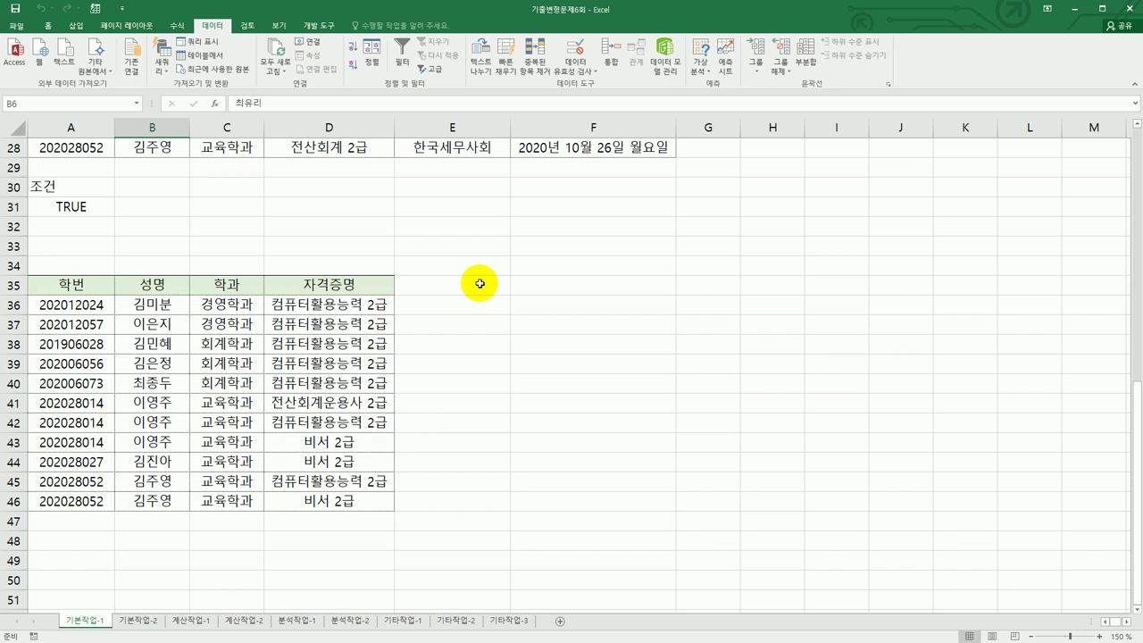
pyautogui.scroll(9, 480, 283)
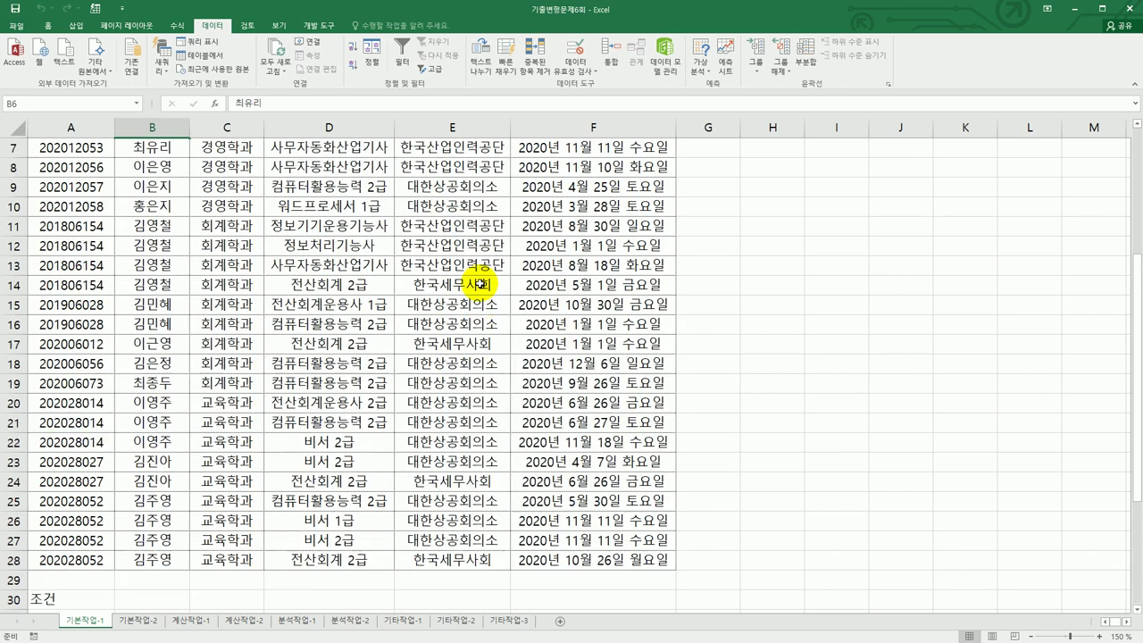
pyautogui.moveTo(61, 190); pyautogui.dragTo(623, 591)
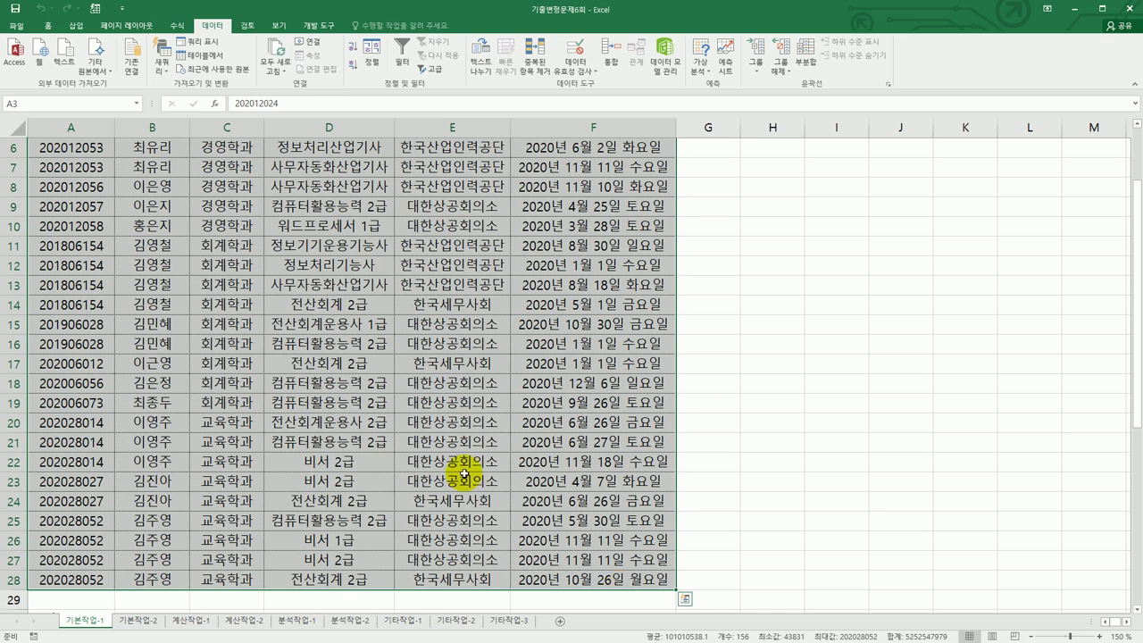
pyautogui.click(43, 26)
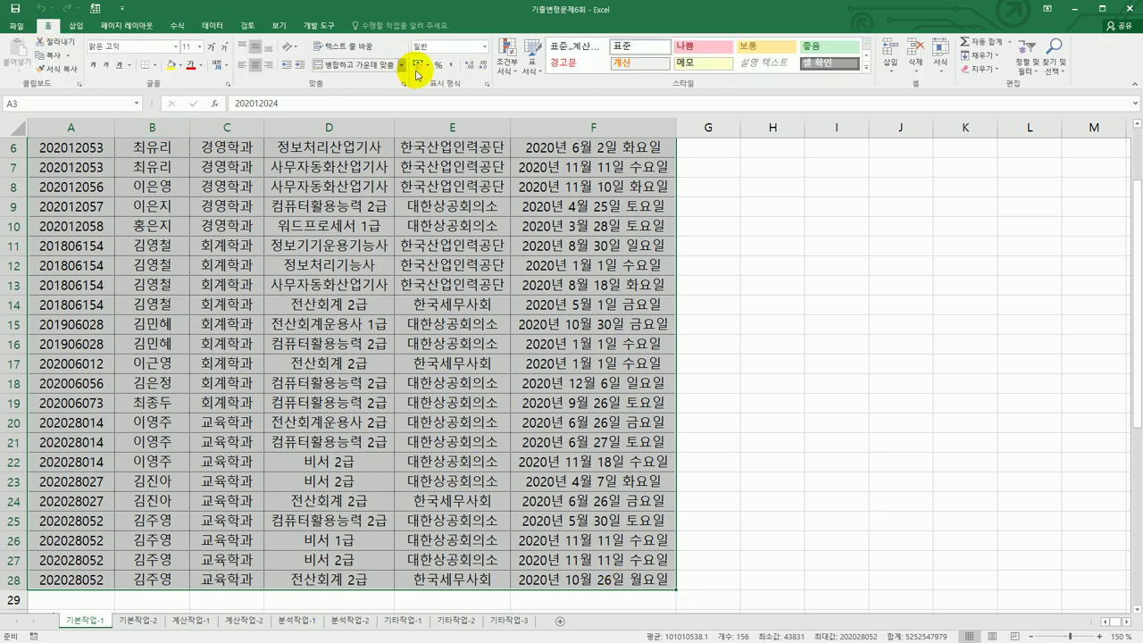
pyautogui.click(509, 61)
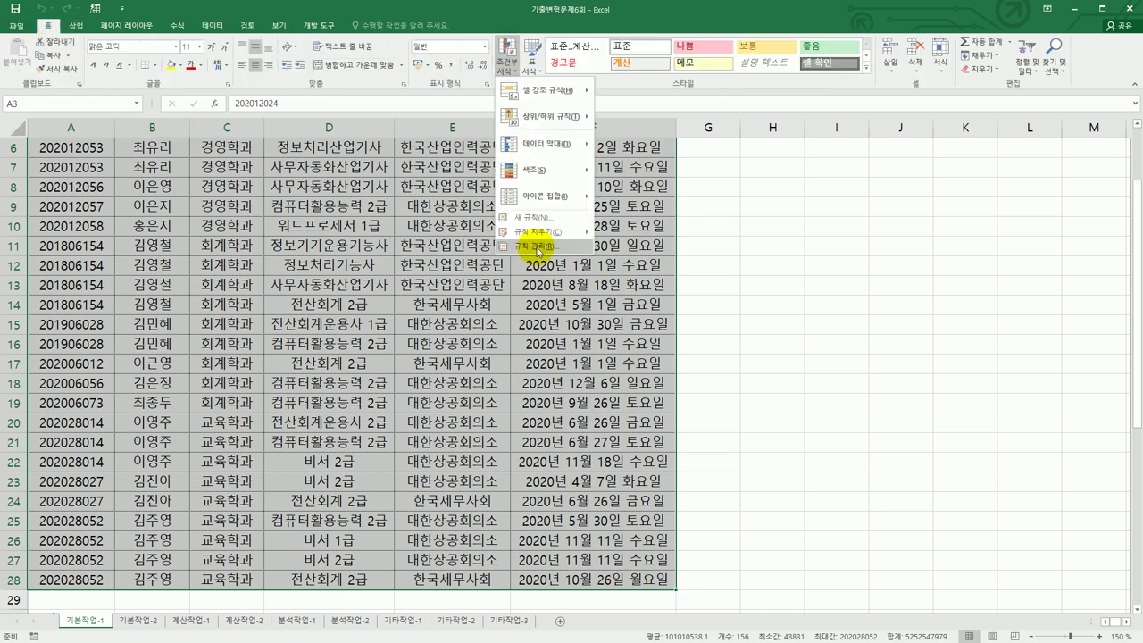
pyautogui.click(541, 218)
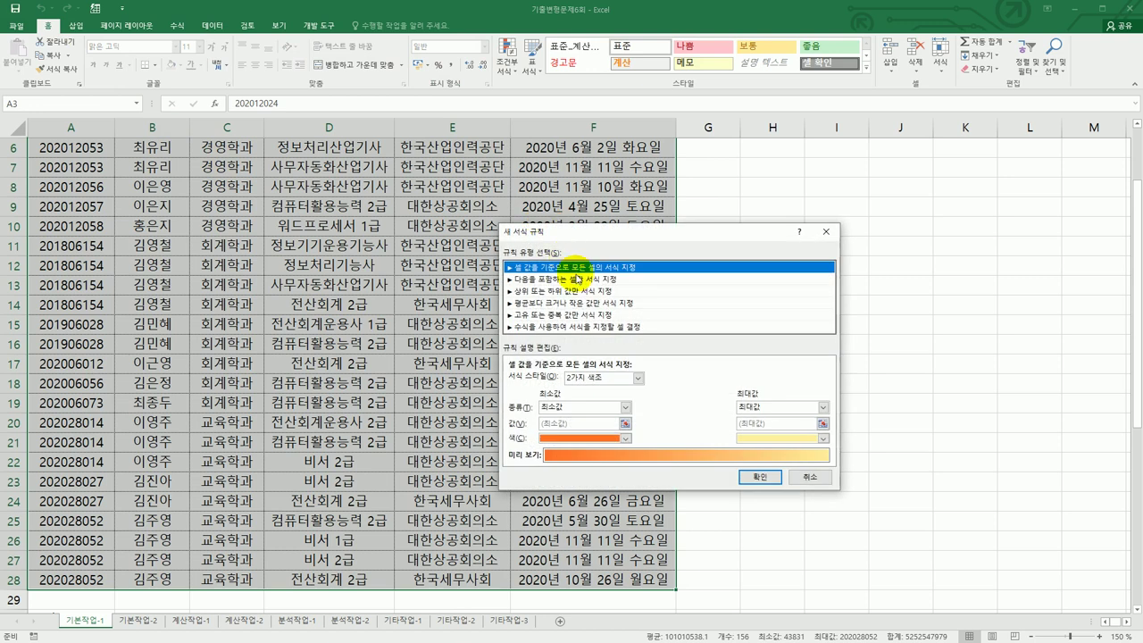
pyautogui.click(593, 327)
pyautogui.moveTo(605, 248); pyautogui.dragTo(803, 210)
# - Begin the rule's OR formula with the Sunday condition weekday($F3)=1, keeping only column F absolute
pyautogui.click(776, 342)
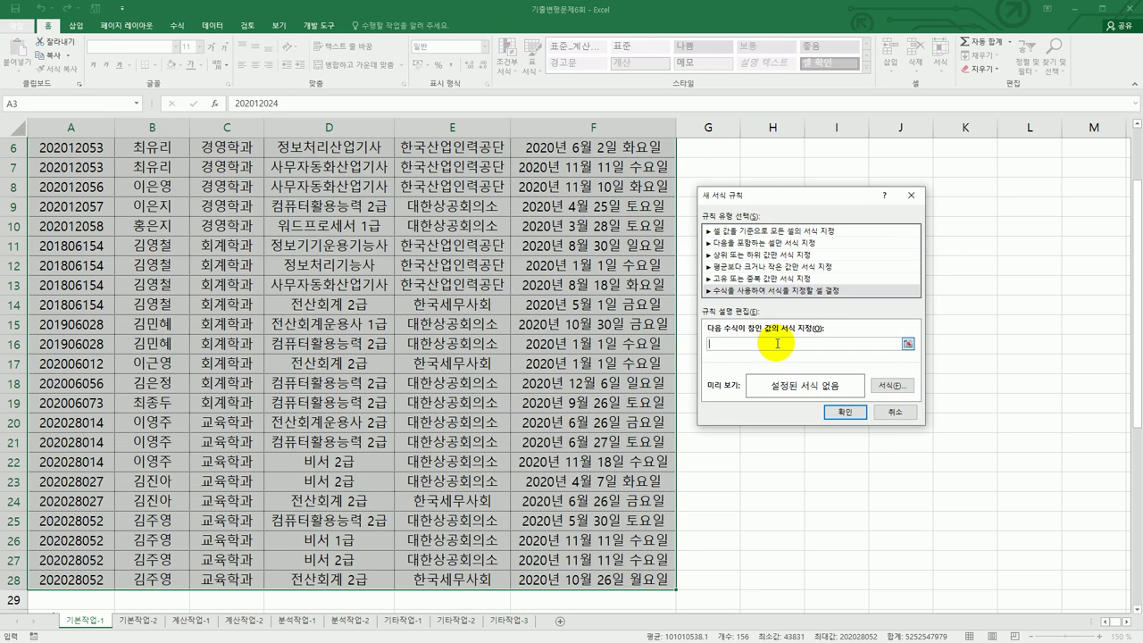
pyautogui.write('=')
pyautogui.write('ㅣ')
pyautogui.write('or(')
pyautogui.write('weekd')
pyautogui.write('ay(')
pyautogui.scroll(2, 348, 393)
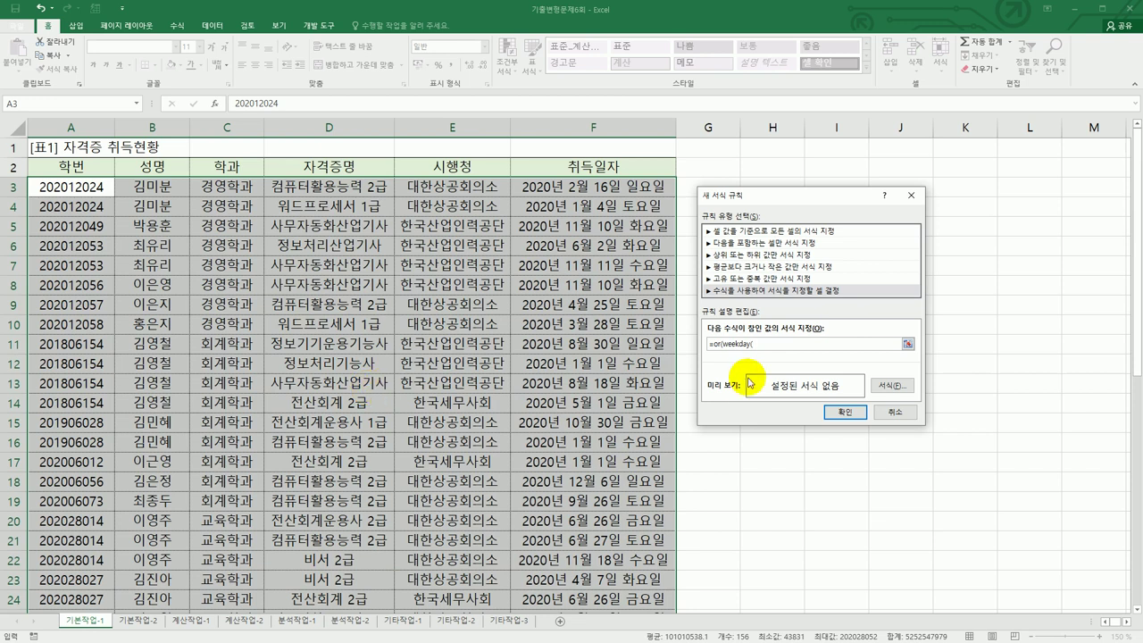
pyautogui.click(632, 188)
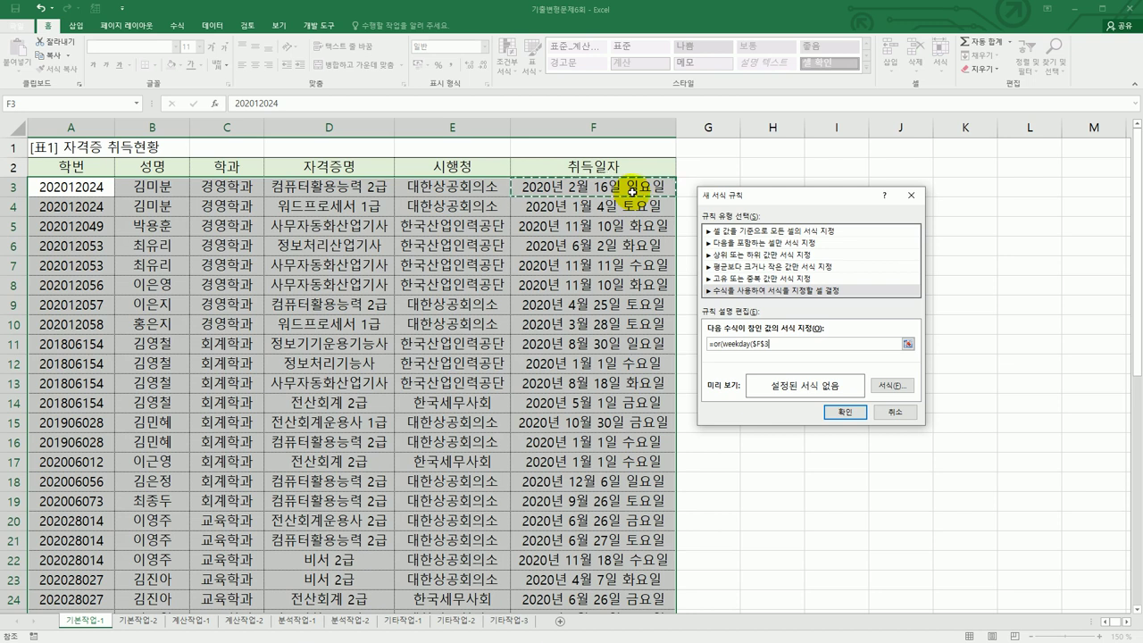
pyautogui.press('F4')
pyautogui.press('F4')
pyautogui.write(')')
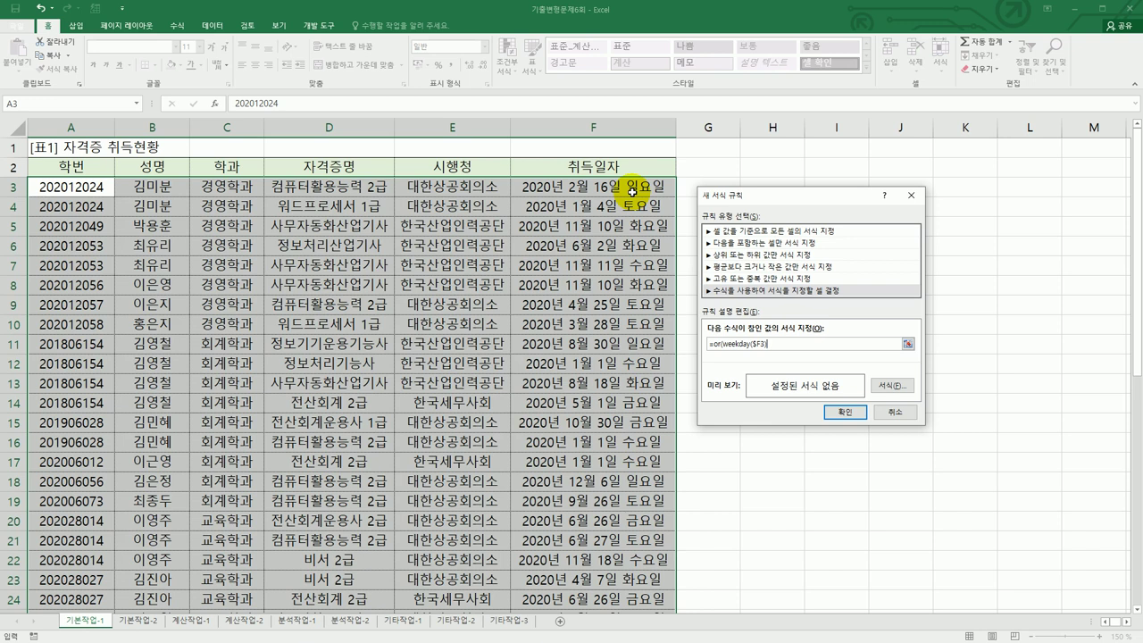
pyautogui.write('=1')
# - Complete the rule's OR formula with the Saturday condition weekday($F3)=7
pyautogui.write(',weekday(')
pyautogui.click(632, 191)
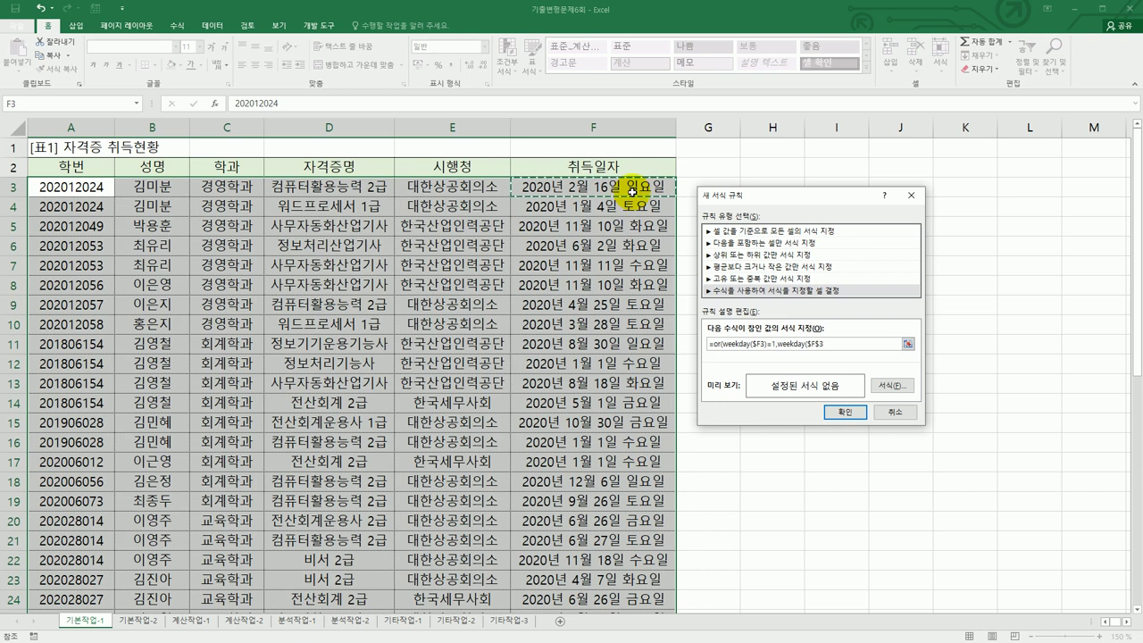
pyautogui.press('F4')
pyautogui.press('F4')
pyautogui.write(')=')
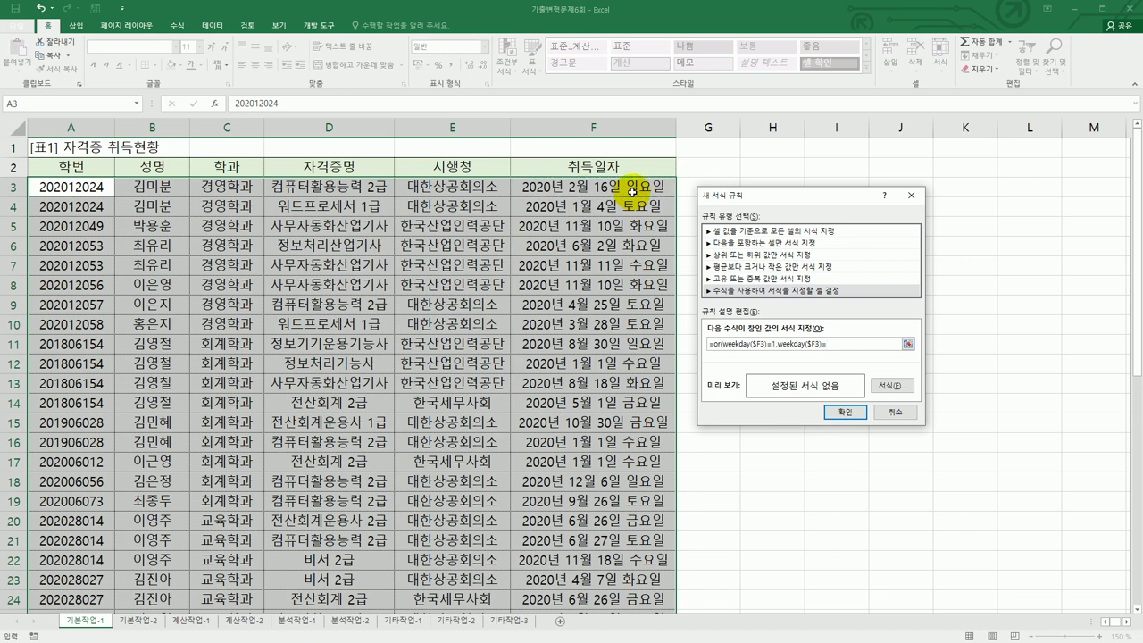
pyautogui.write('7)')
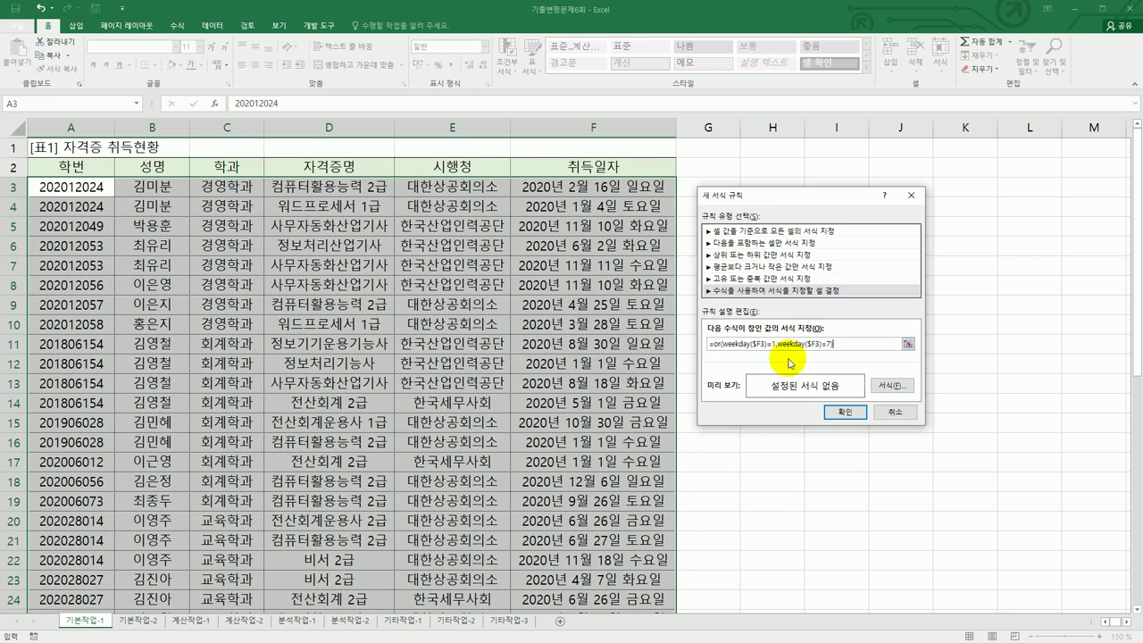
# - Set the rule's font style to 굵은 기울임꼴 and its font color to standard red, and apply the rule
pyautogui.click(892, 390)
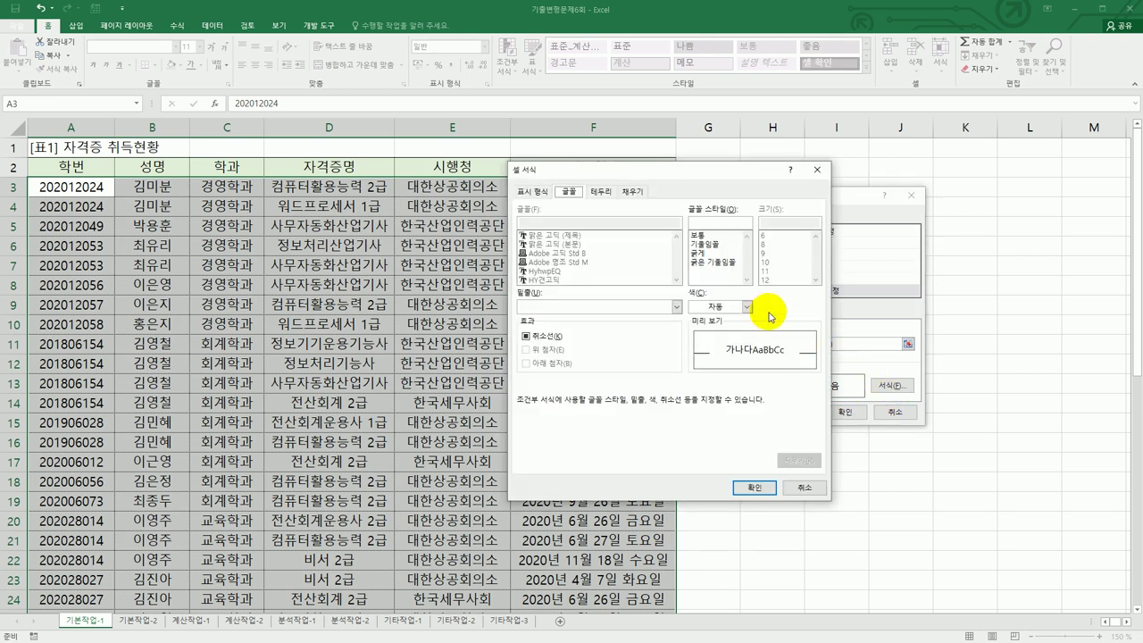
pyautogui.click(725, 262)
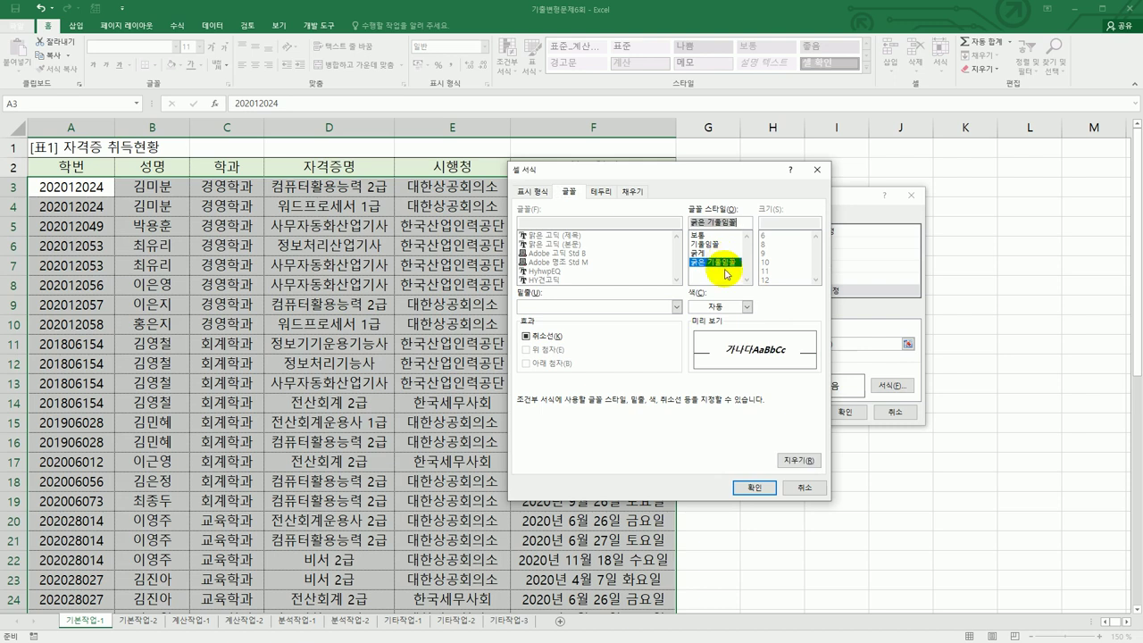
pyautogui.click(737, 308)
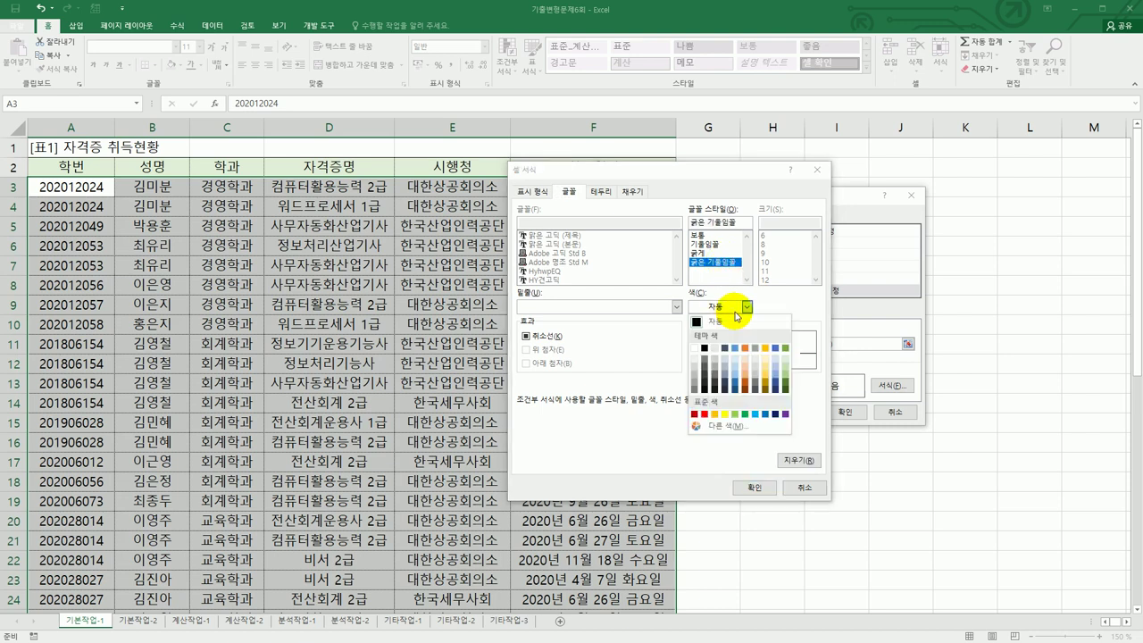
pyautogui.click(703, 414)
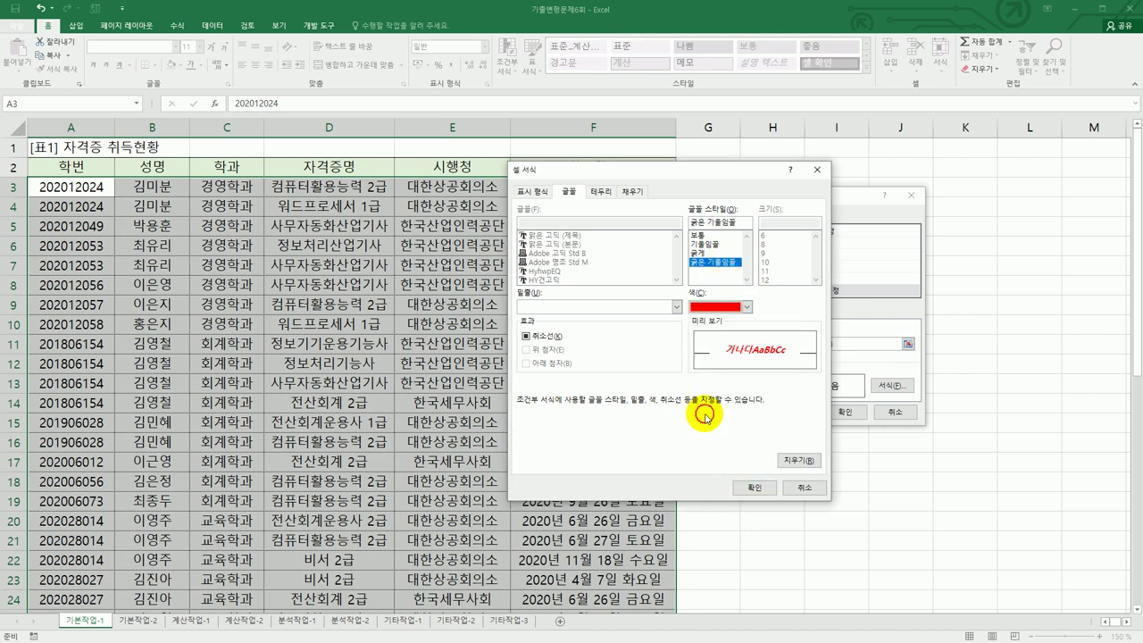
pyautogui.click(755, 488)
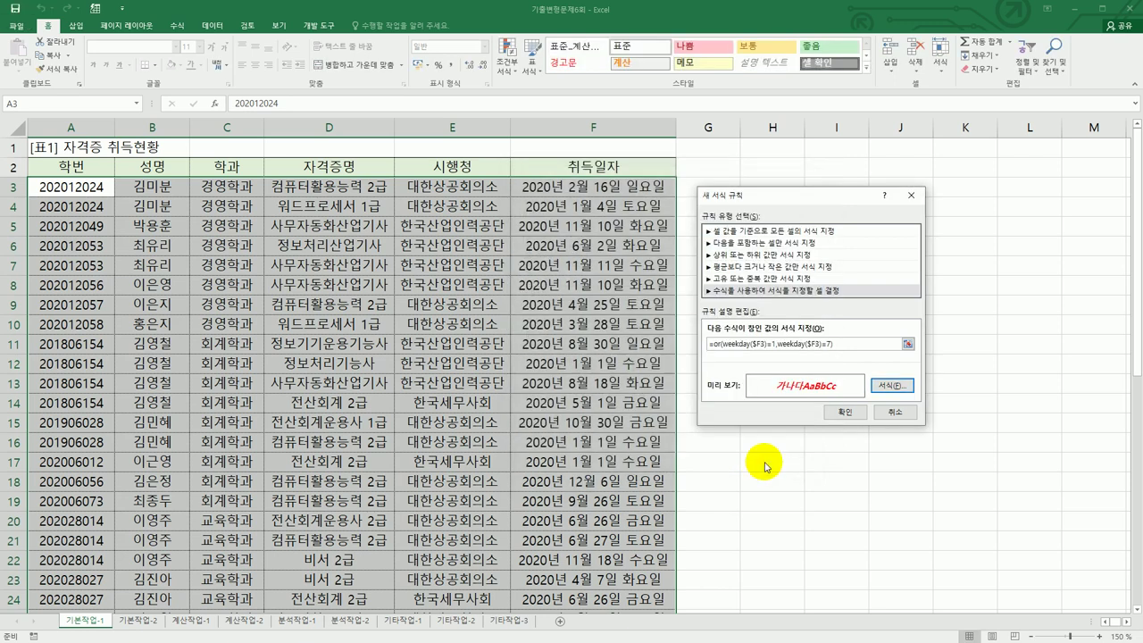
pyautogui.click(840, 410)
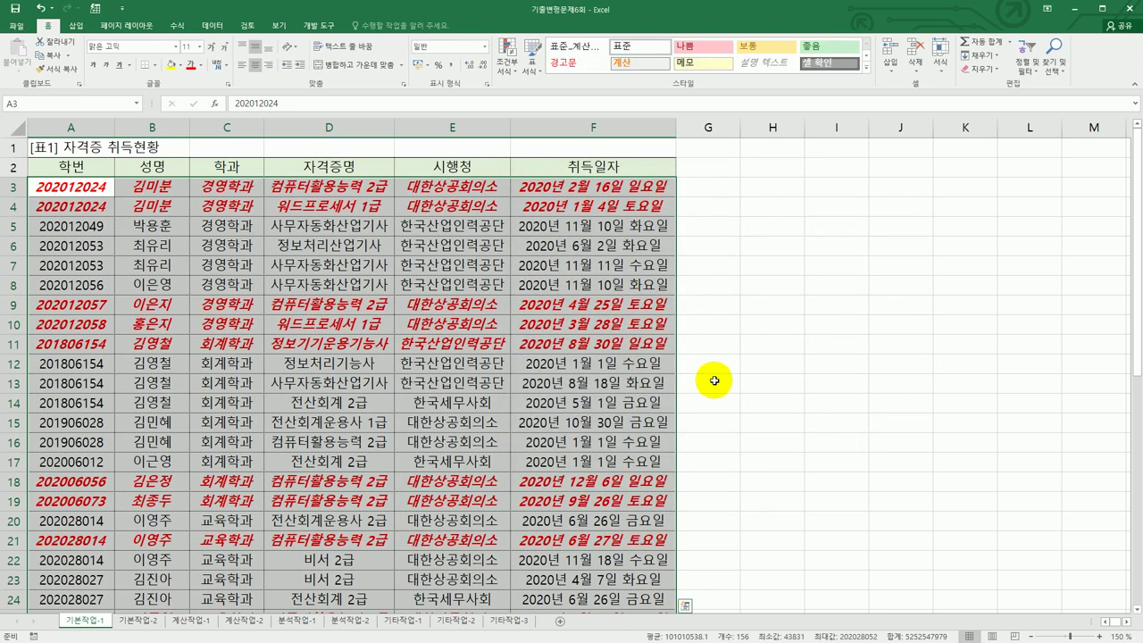
# - Enter the formula =WEEKDAY(F3) in H3 to get the weekday number of the first acquisition date
pyautogui.click(787, 185)
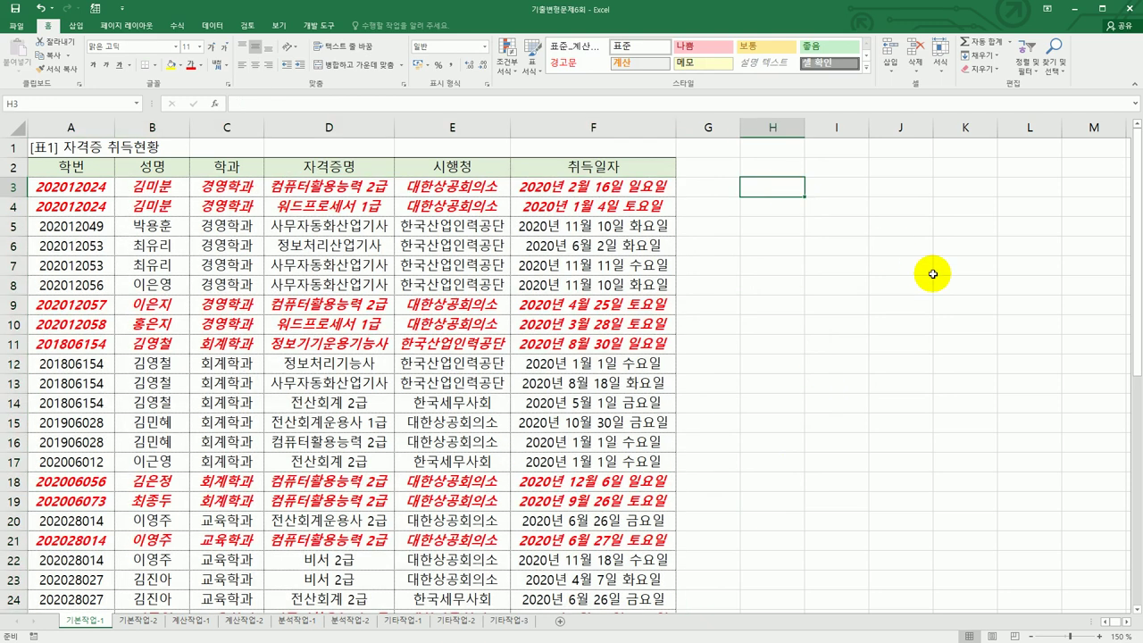
pyautogui.write('=w')
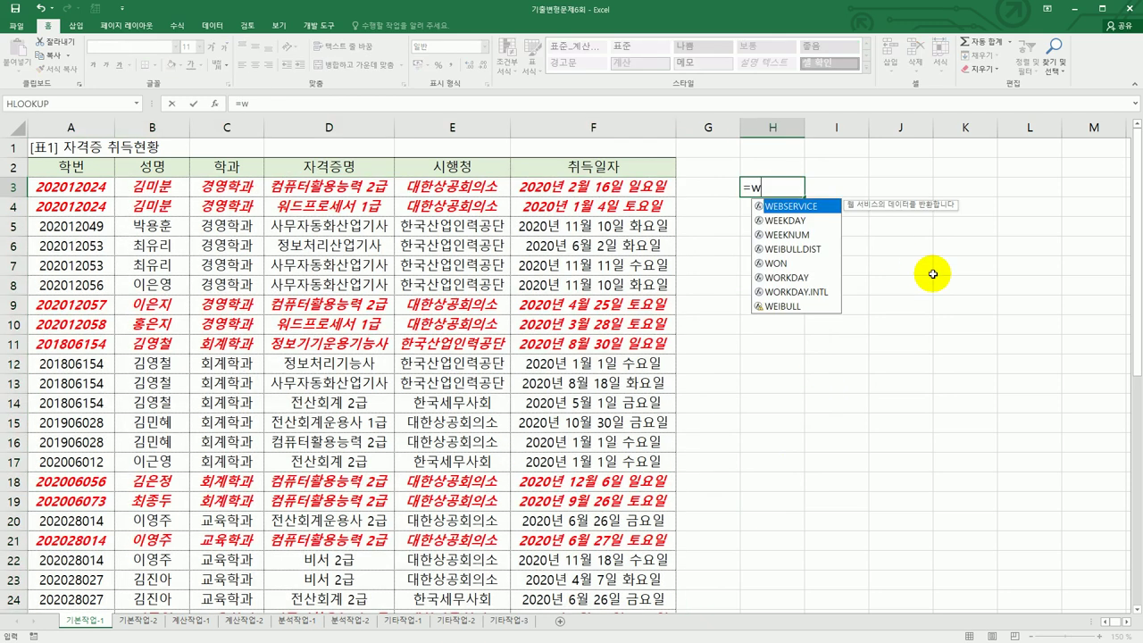
pyautogui.press('Down')
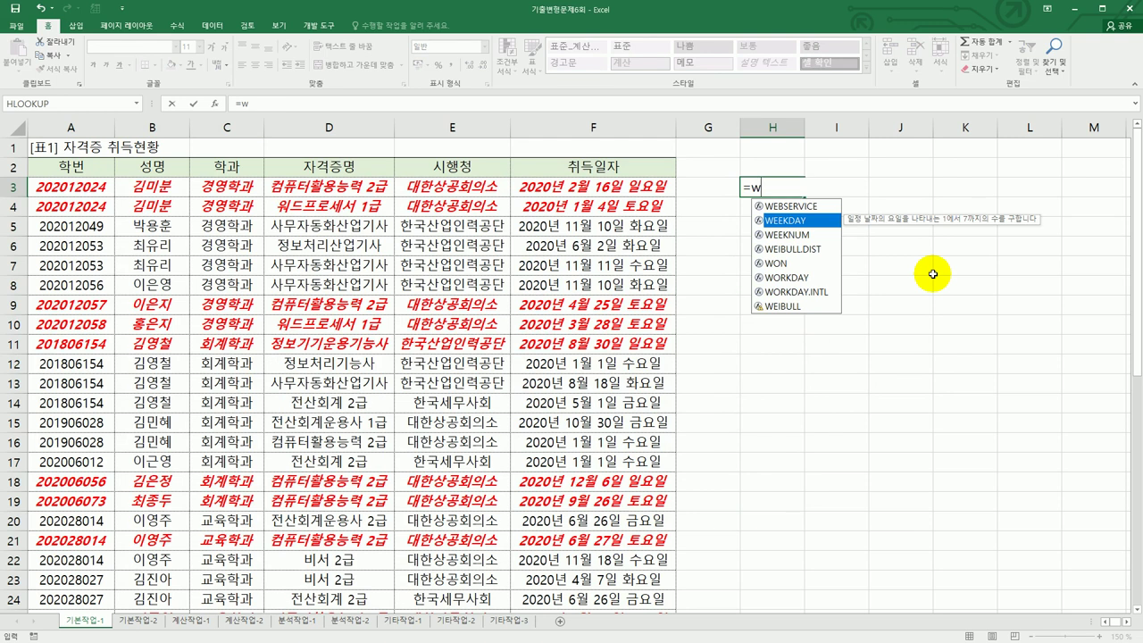
pyautogui.press('Tab')
pyautogui.click(636, 189)
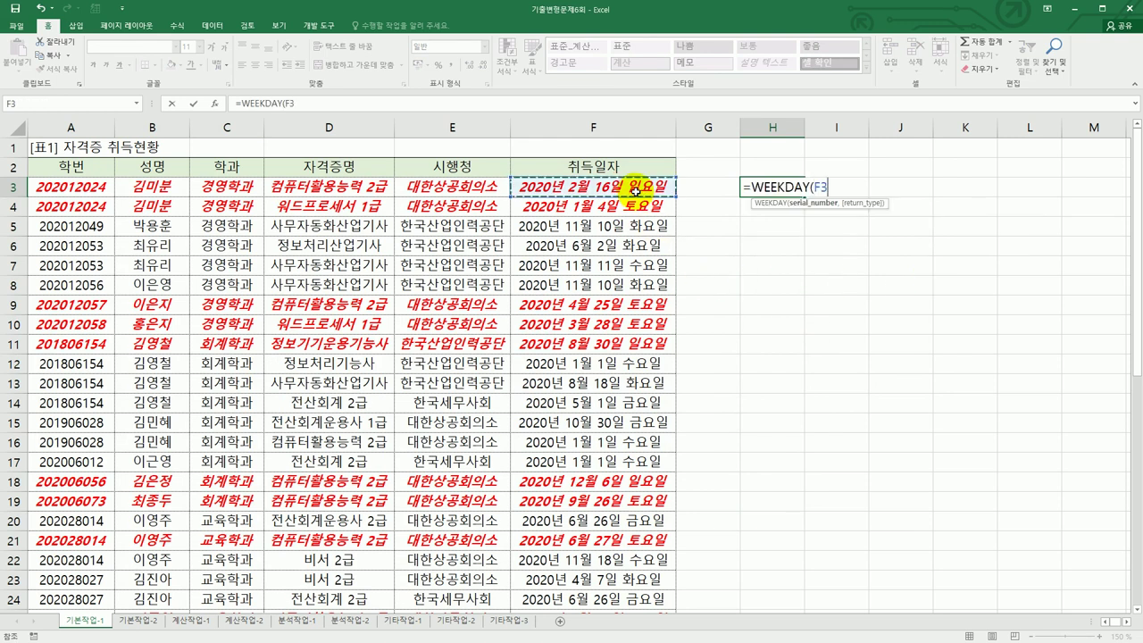
pyautogui.write(')')
pyautogui.press('Return')
# - Fill the WEEKDAY formula from H3 down through H28
pyautogui.click(791, 192)
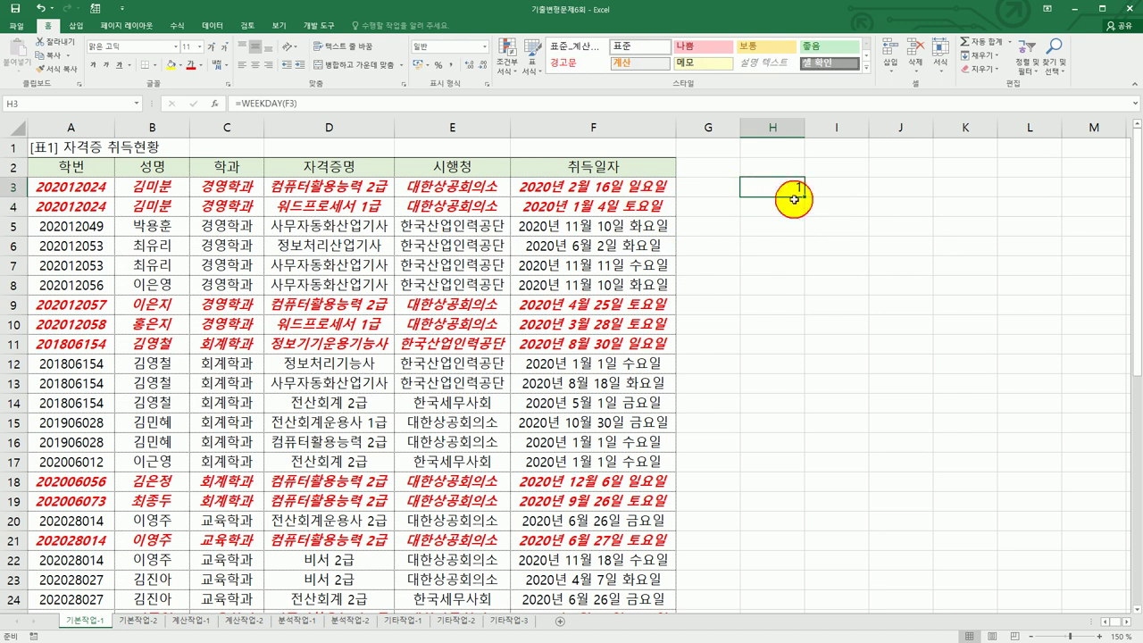
pyautogui.moveTo(801, 195); pyautogui.dragTo(798, 530)
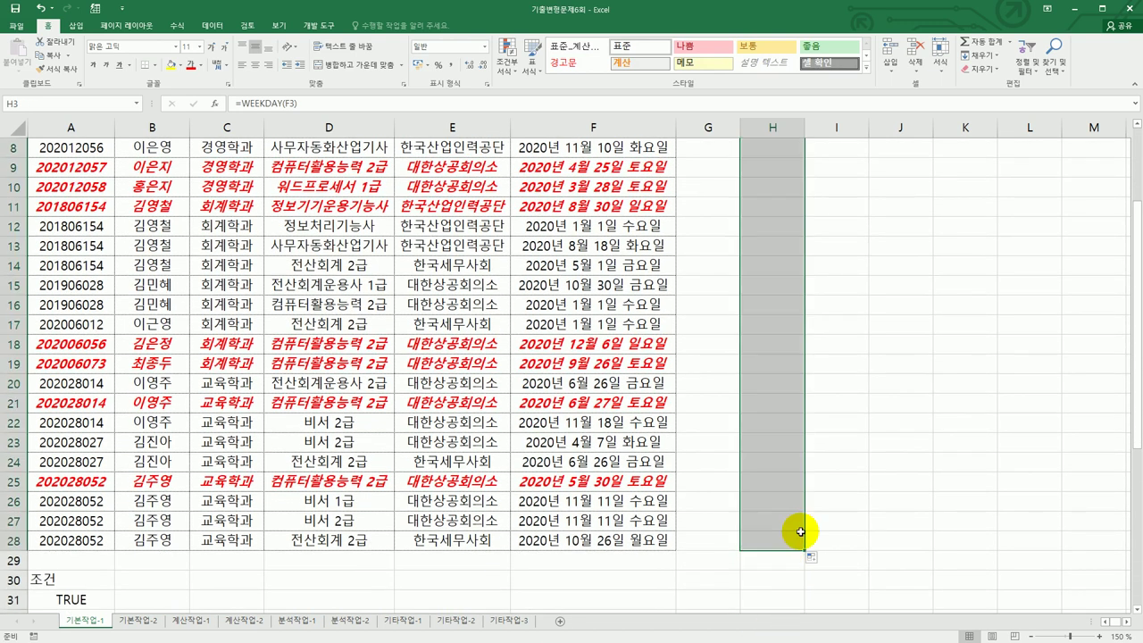
pyautogui.scroll(2, 798, 509)
pyautogui.click(786, 188)
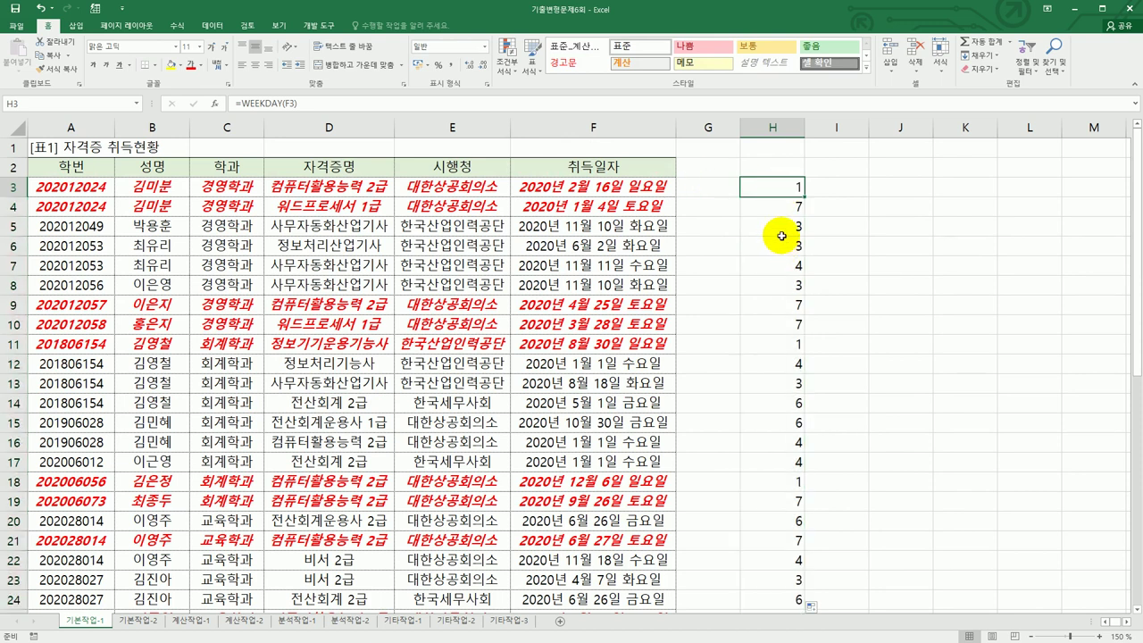
# - Enter =WEEKDAY(F3,2) in I3, using return type 2 so that weeks run from Monday as 1 to Sunday as 7
pyautogui.click(860, 192)
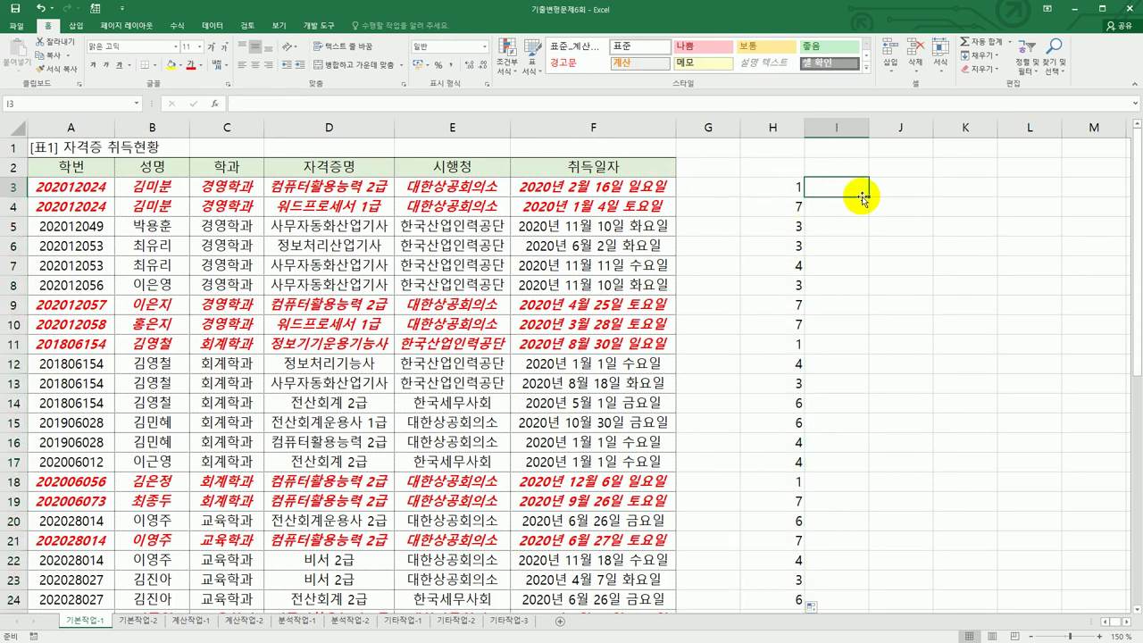
pyautogui.write('=w')
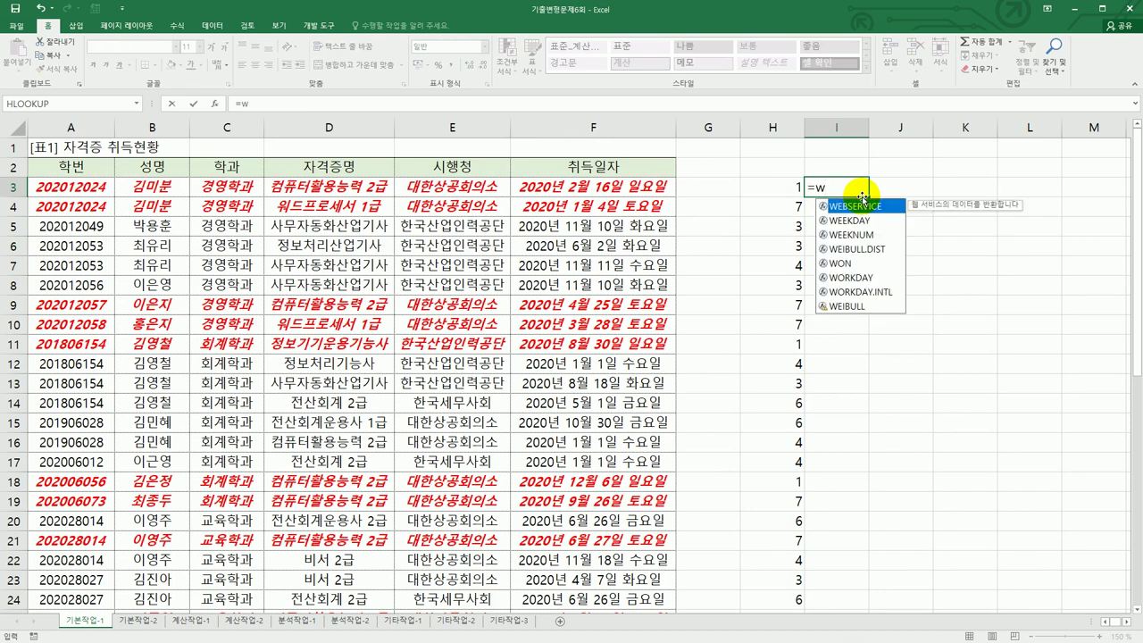
pyautogui.press('Down')
pyautogui.press('Tab')
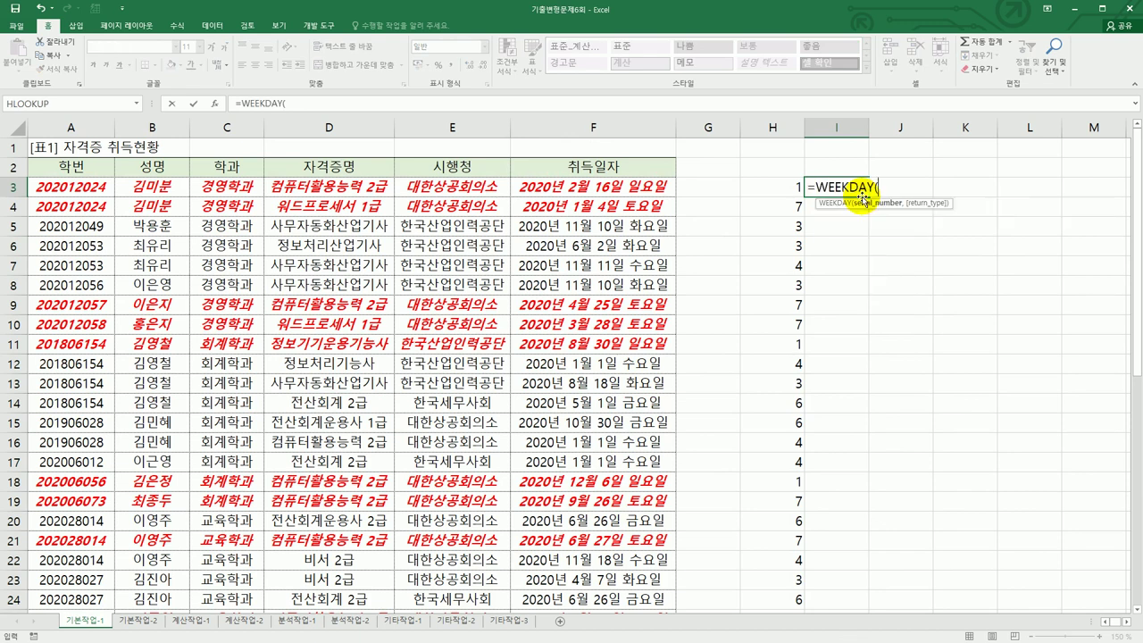
pyautogui.click(625, 189)
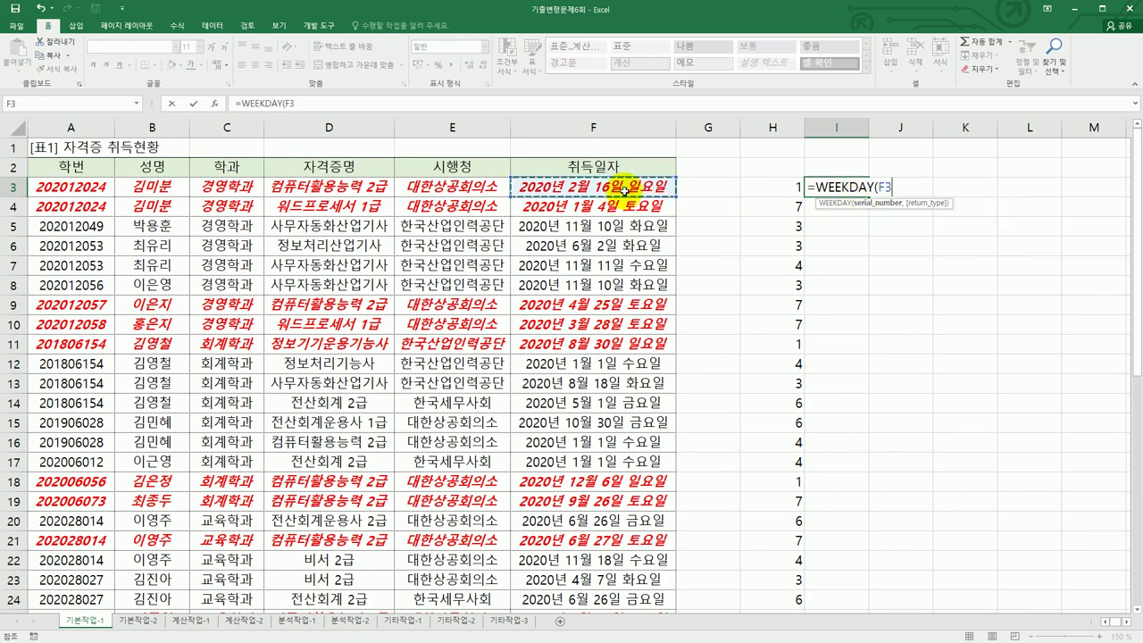
pyautogui.write(',')
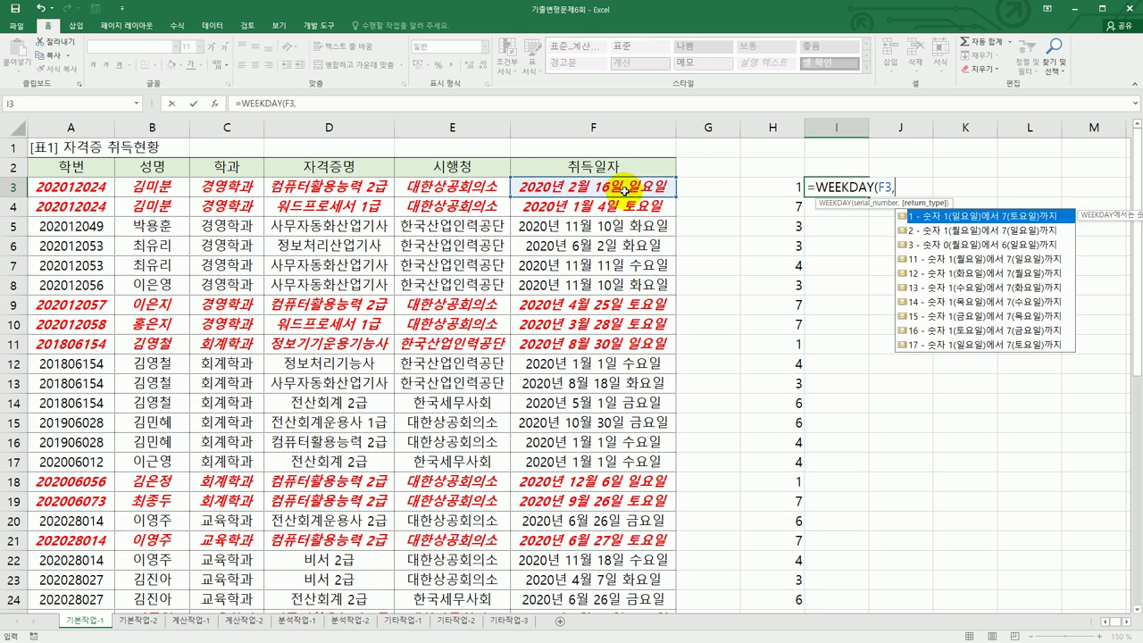
pyautogui.click(947, 234)
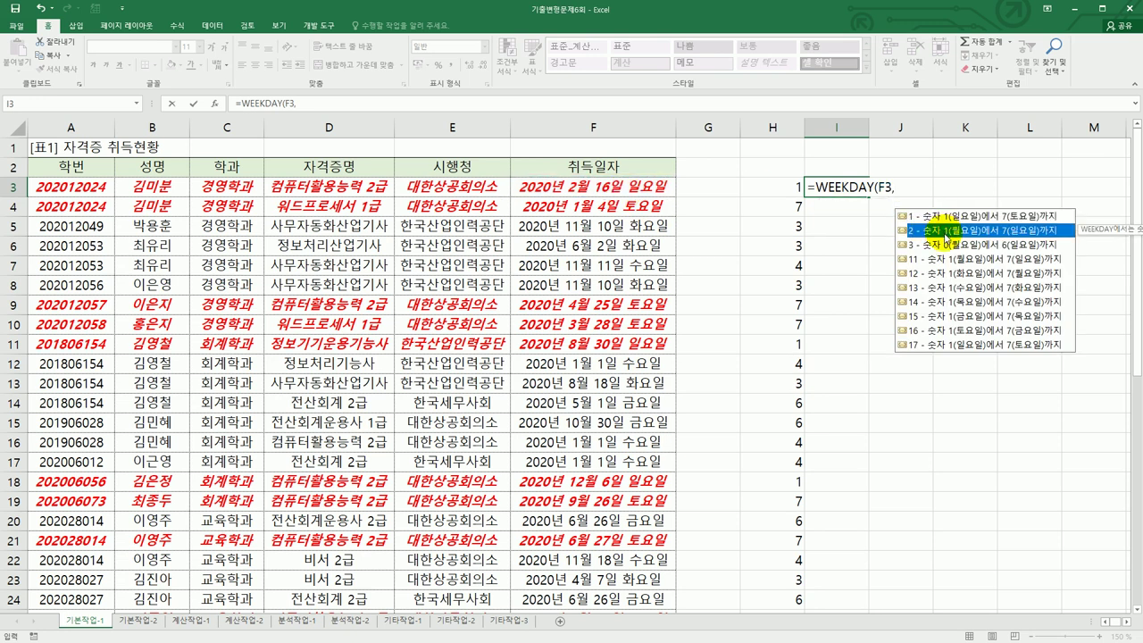
pyautogui.write('2')
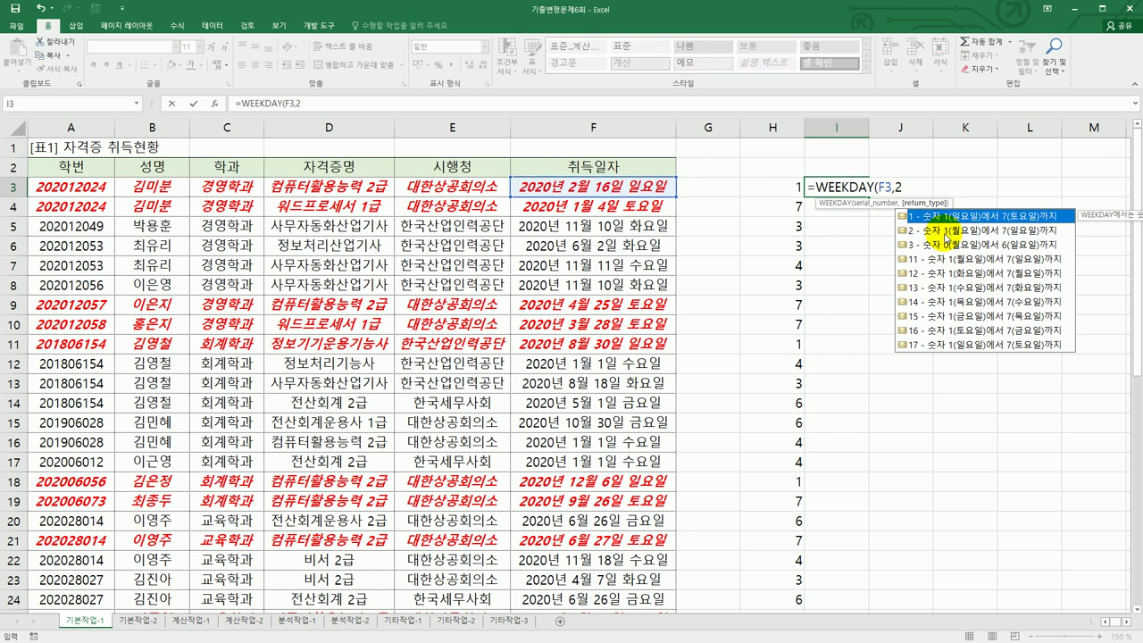
pyautogui.write(')')
pyautogui.press('Return')
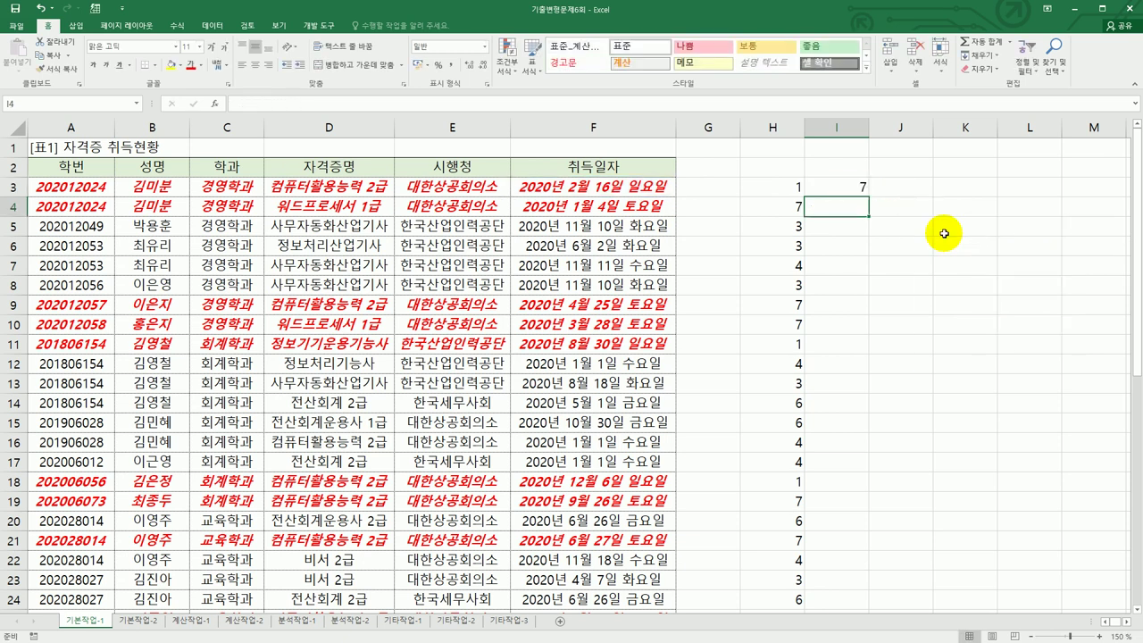
# - Fill the return-type-2 WEEKDAY formula from I3 down through I28
pyautogui.click(855, 188)
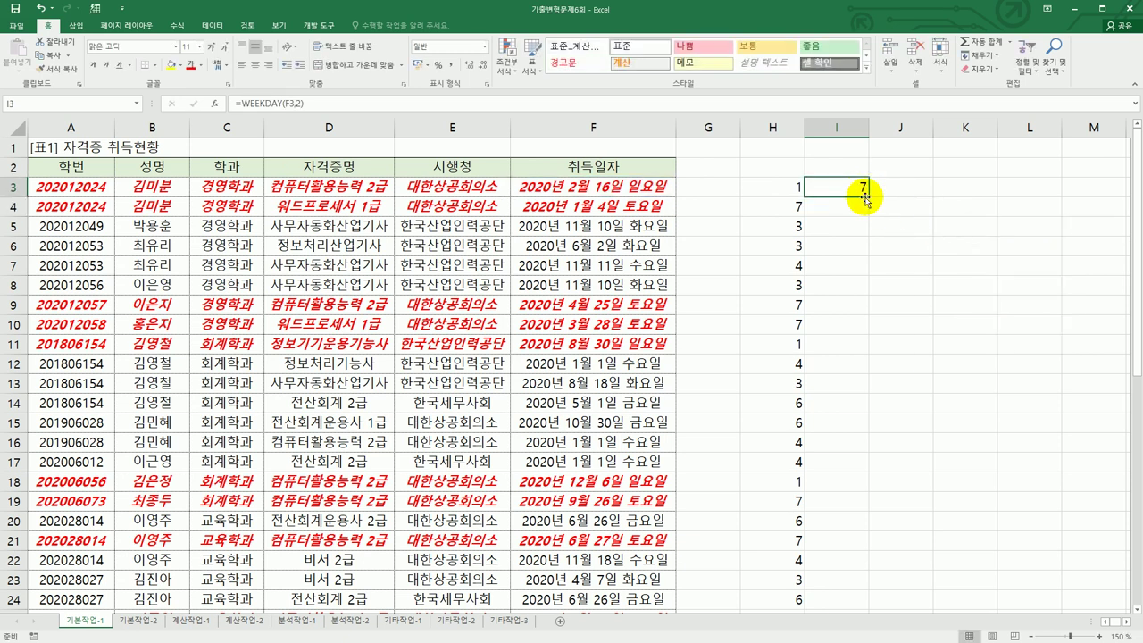
pyautogui.doubleClick(869, 198)
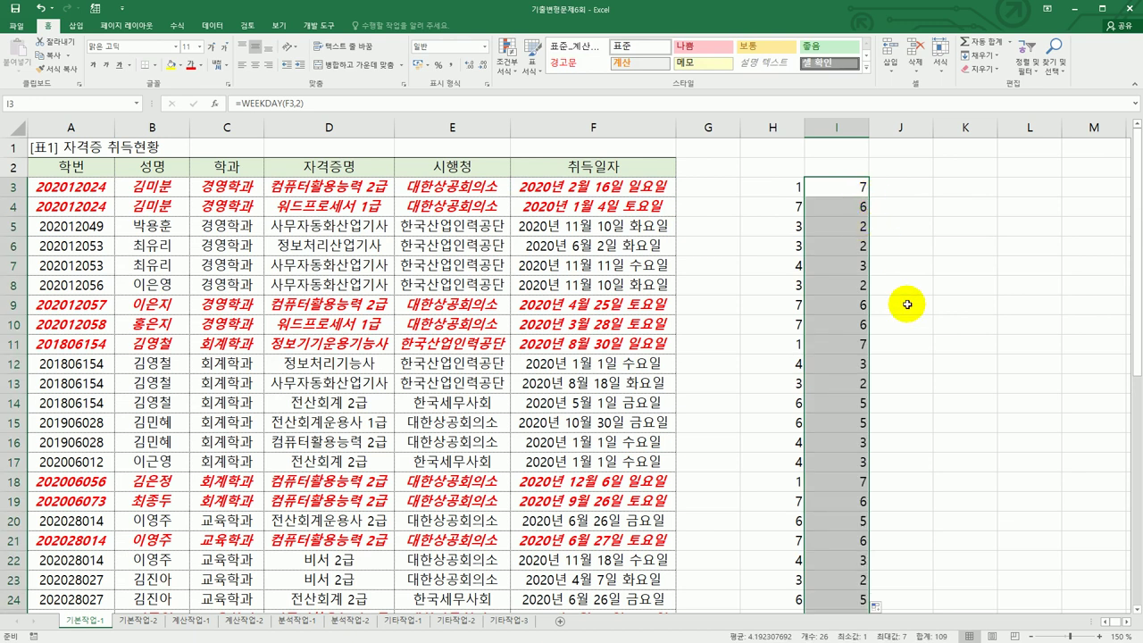
pyautogui.click(848, 188)
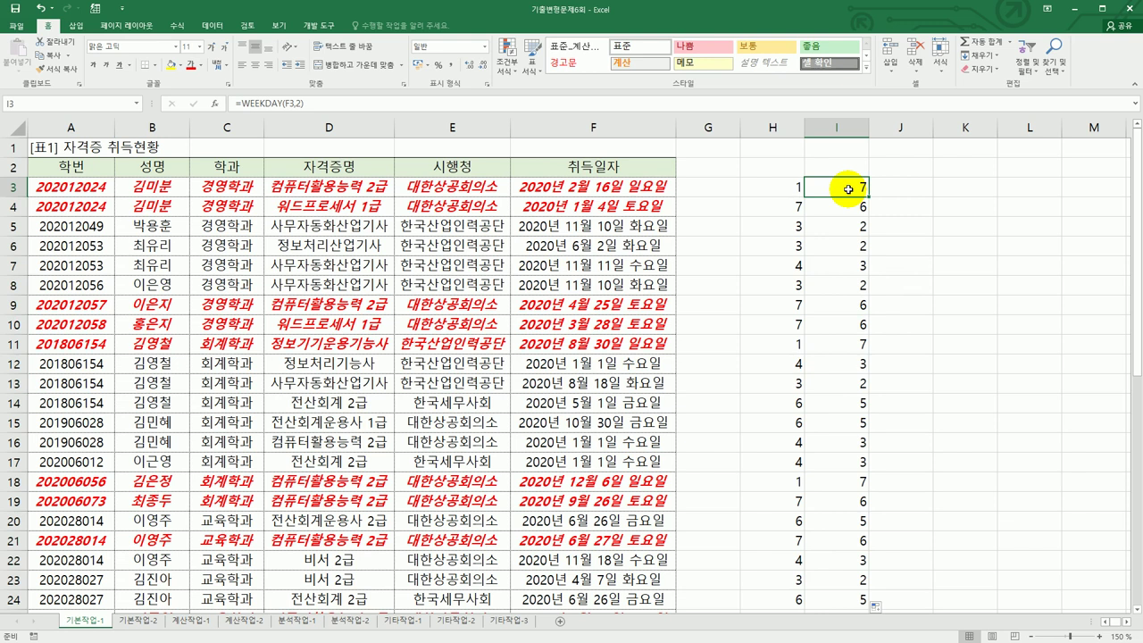
pyautogui.moveTo(847, 206); pyautogui.dragTo(845, 180)
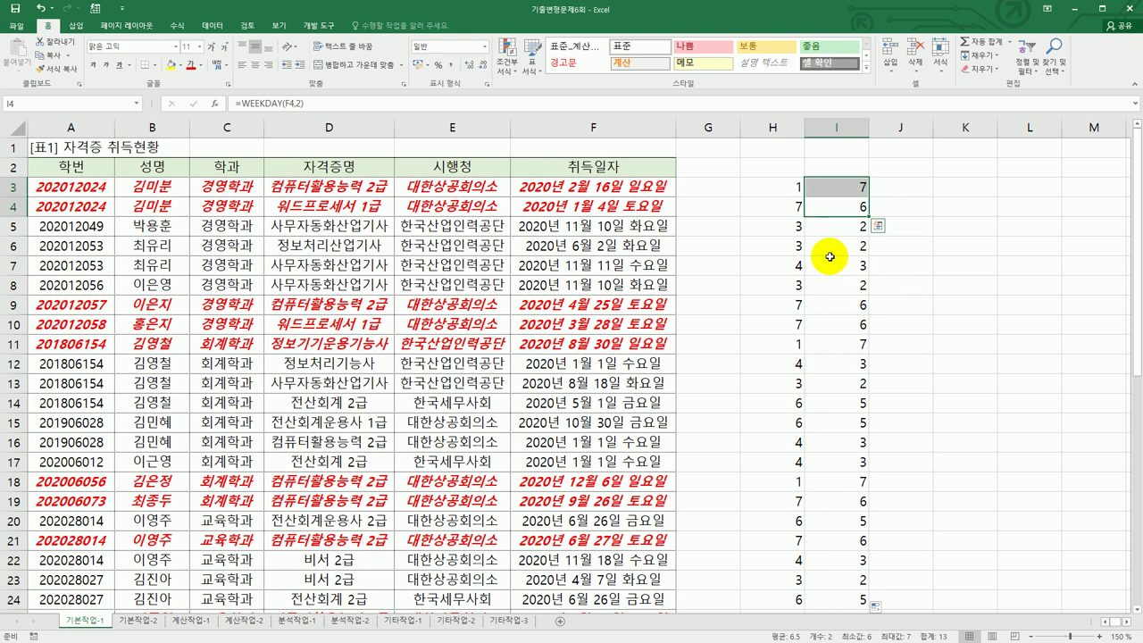
# - Clear the demonstration WEEKDAY formulas from H3:I28
pyautogui.moveTo(790, 183); pyautogui.dragTo(853, 577)
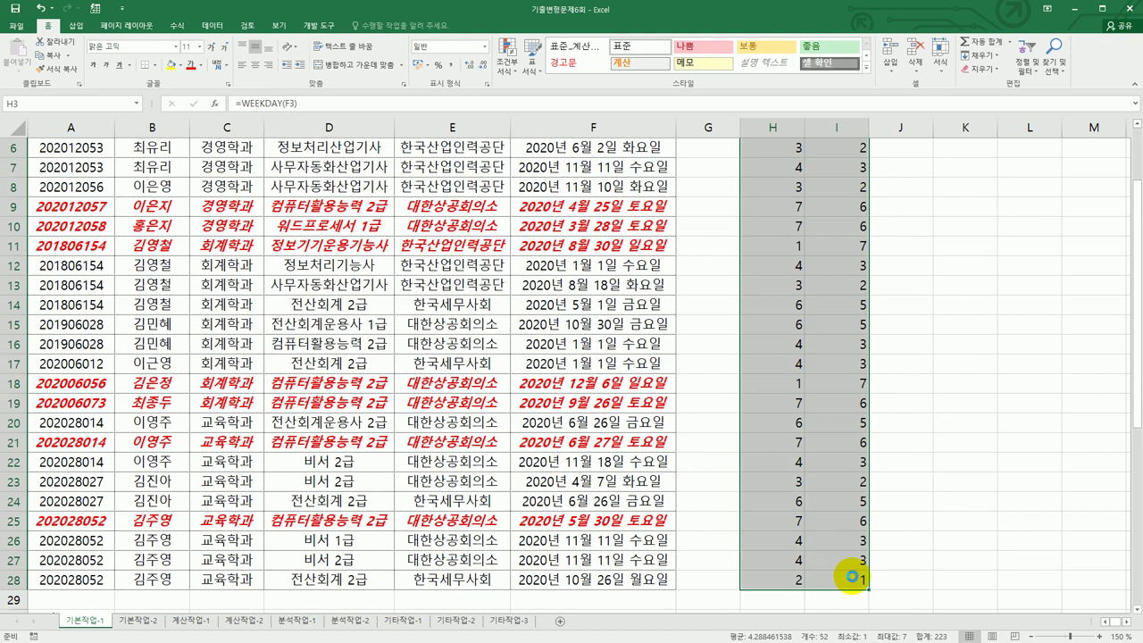
pyautogui.press('Delete')
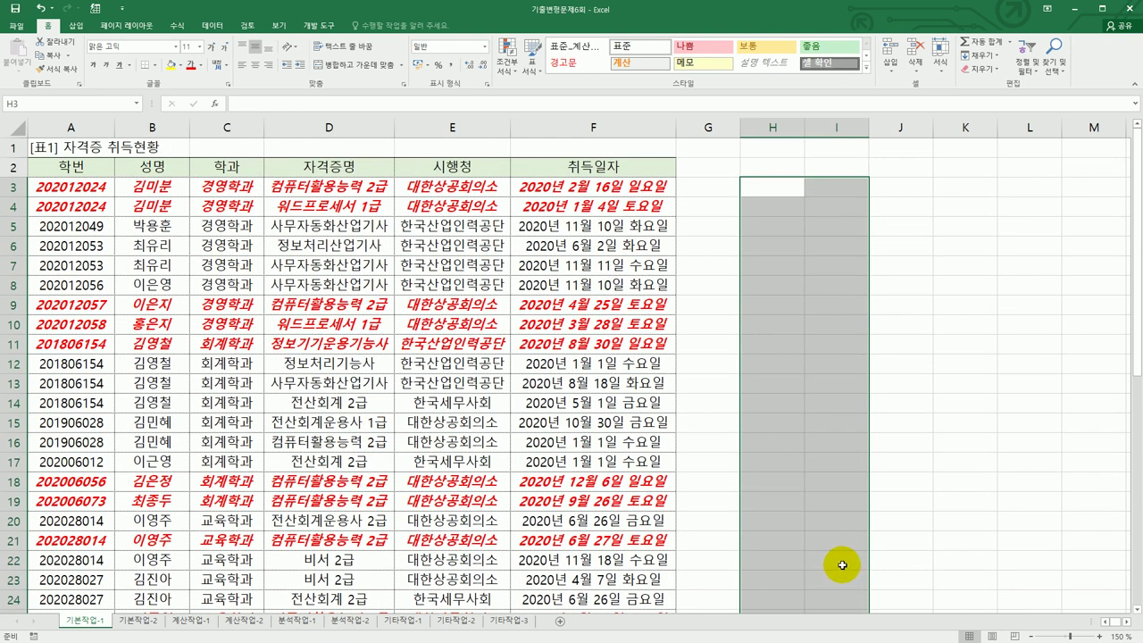
# - In the page setup of the 기본작업-2 sheet, center the printed content on the page both horizontally (가로) and vertically (세로)
pyautogui.click(140, 624)
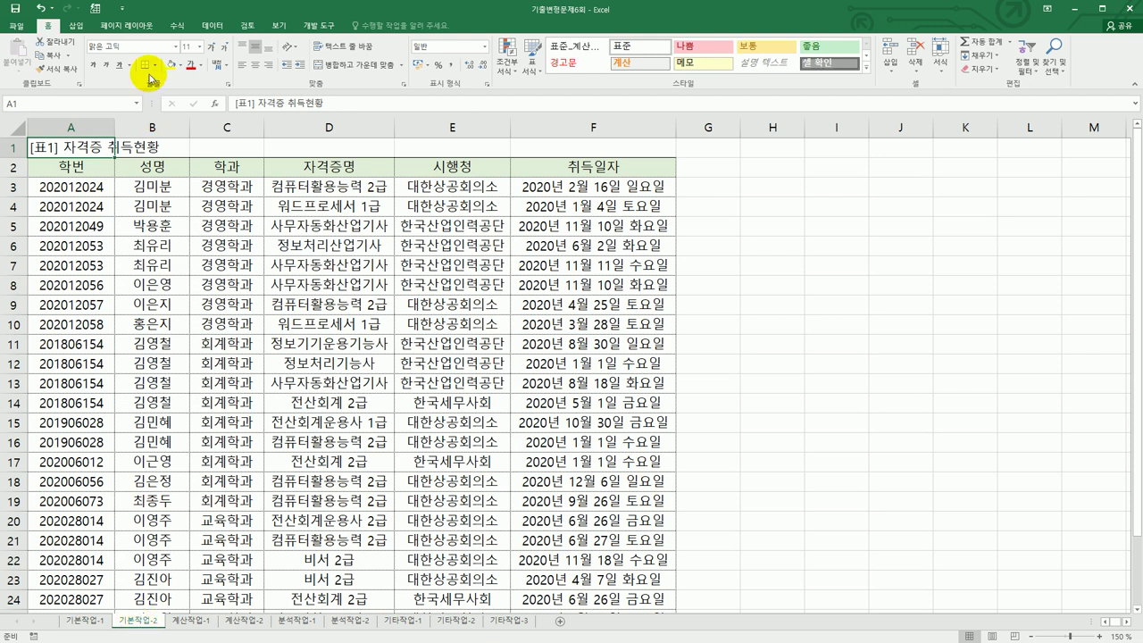
pyautogui.click(147, 26)
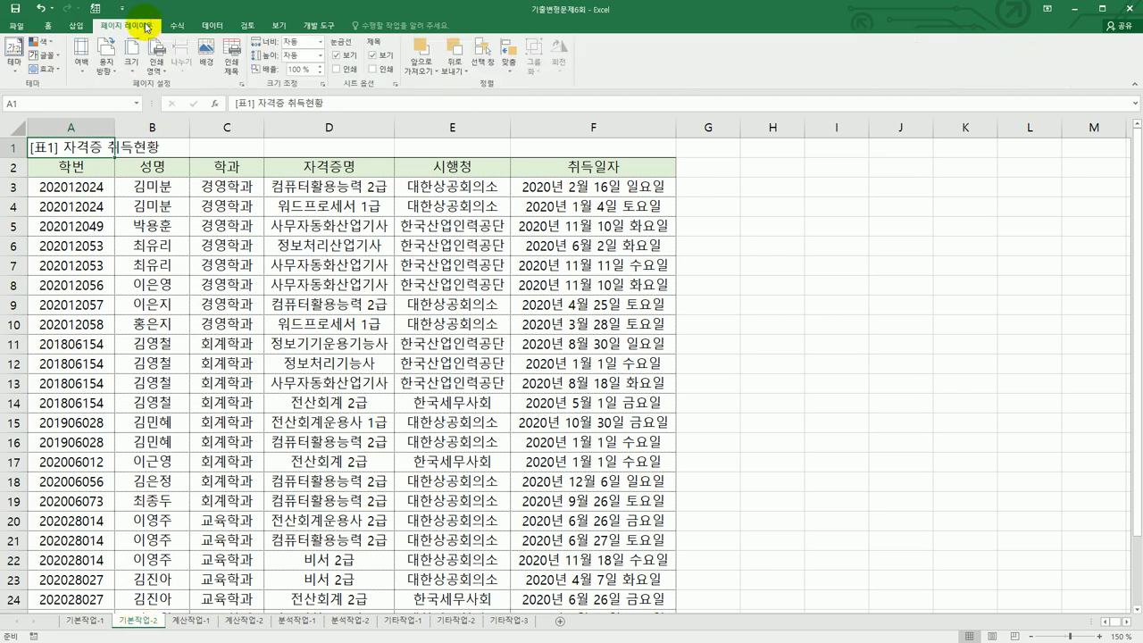
pyautogui.click(241, 86)
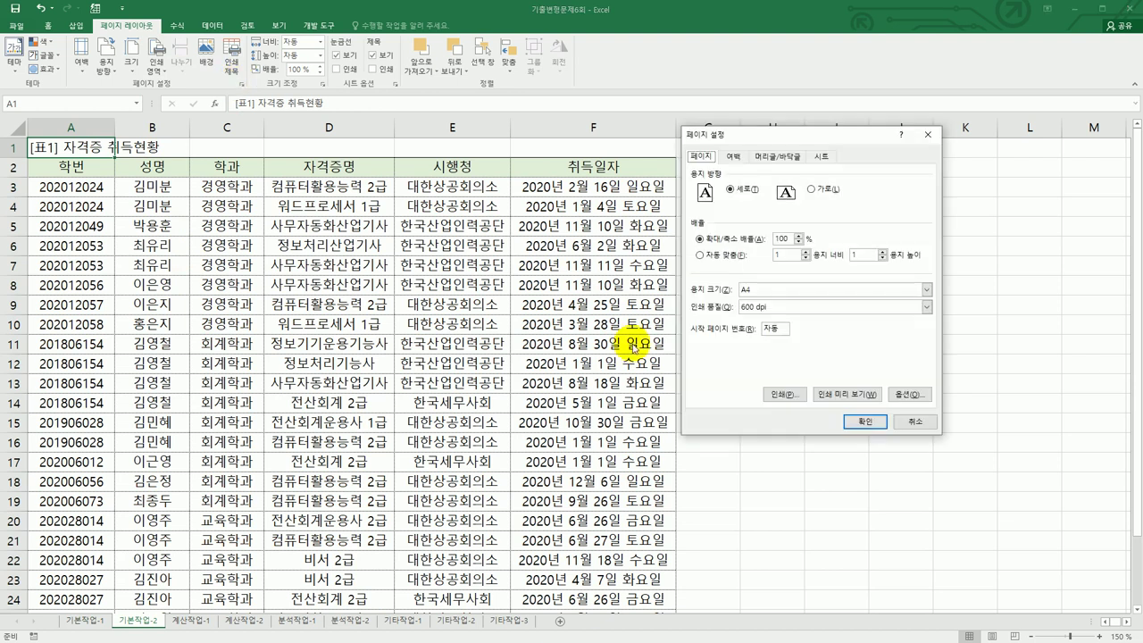
pyautogui.click(734, 158)
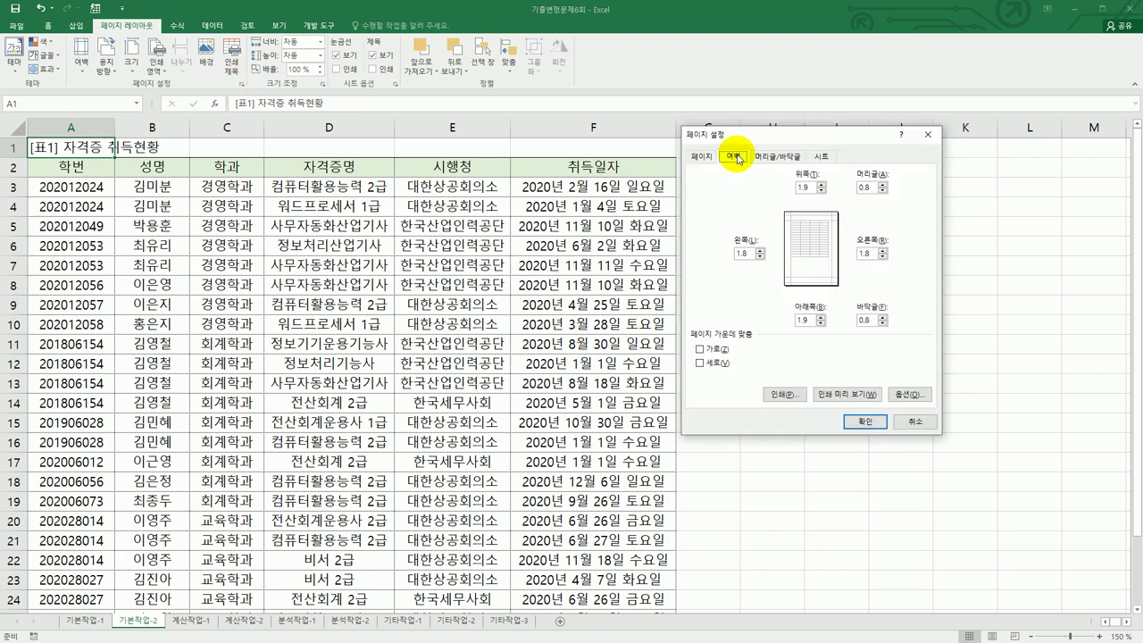
pyautogui.click(700, 349)
pyautogui.click(707, 363)
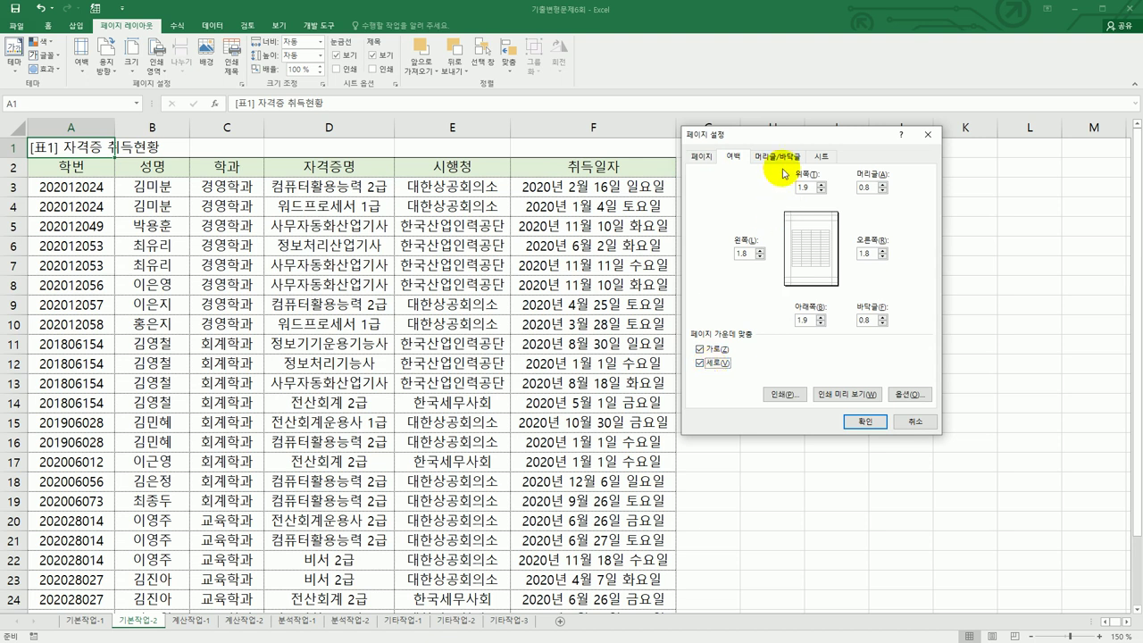
# - Start a custom footer whose right section contains 총 followed by the total page count field &[전체 페이지 수]
pyautogui.click(780, 158)
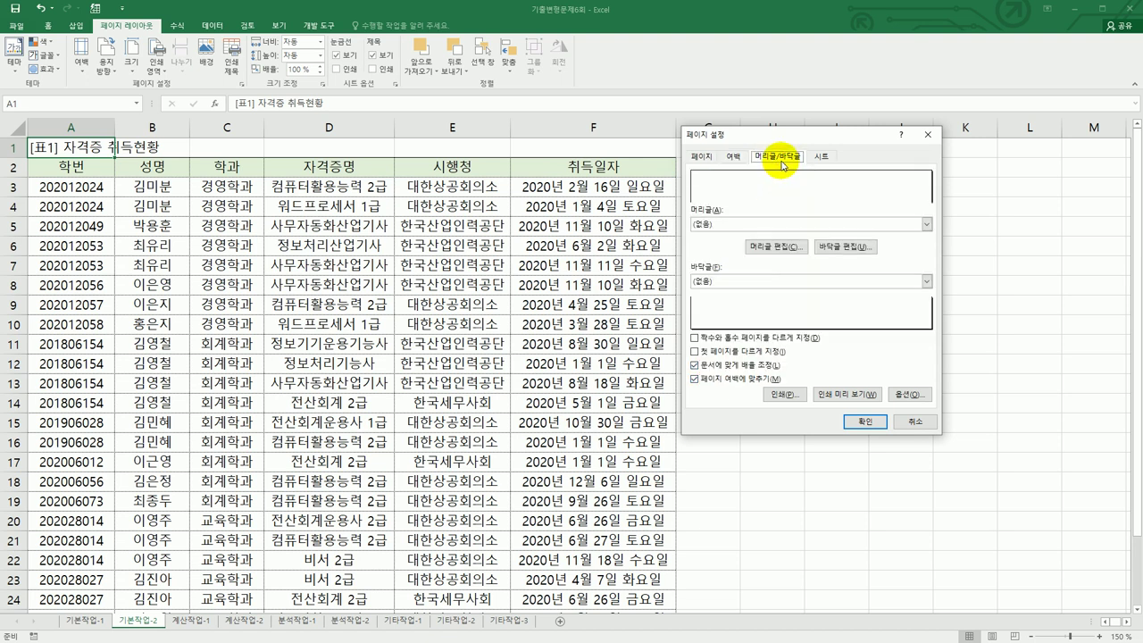
pyautogui.click(839, 247)
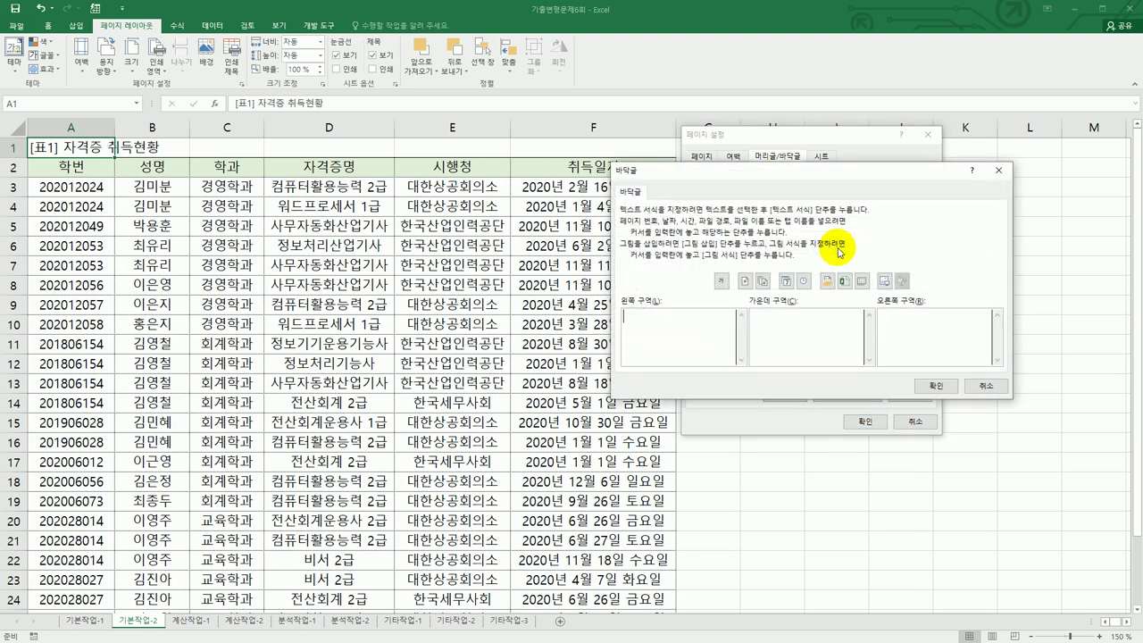
pyautogui.click(902, 324)
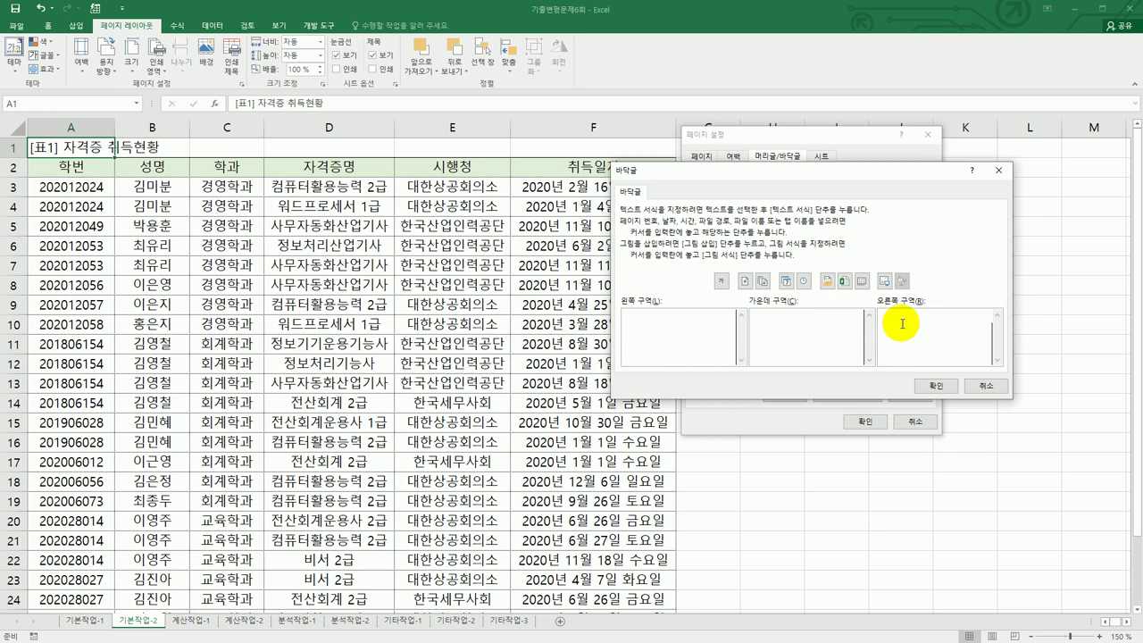
pyautogui.press('BackSpace')
pyautogui.press('BackSpace')
pyautogui.write('총')
pyautogui.click(762, 282)
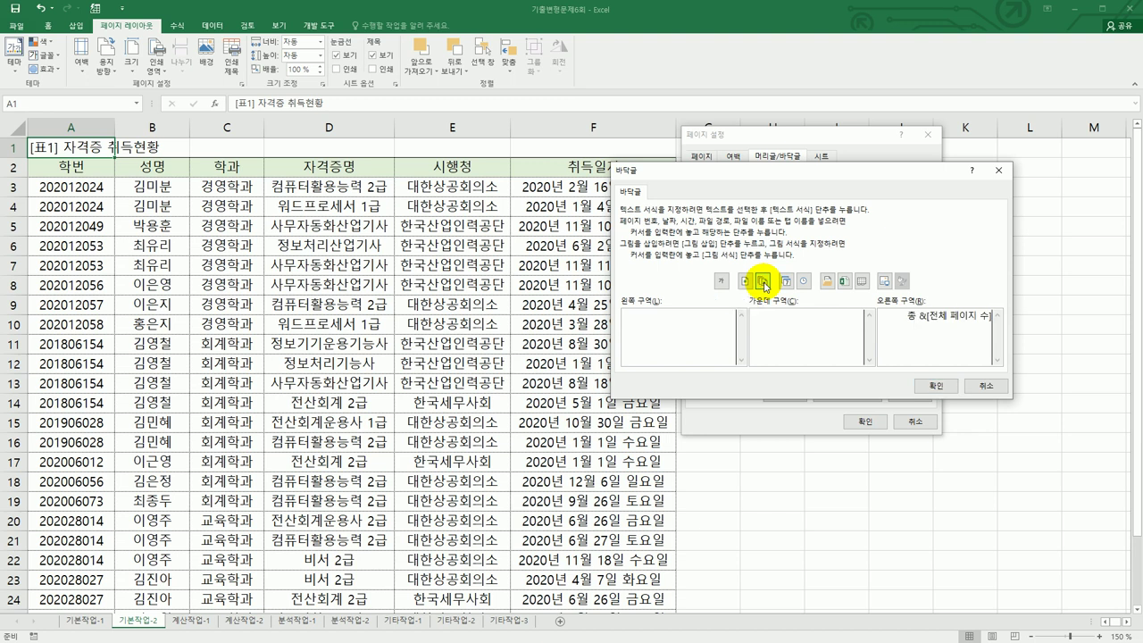
# - Complete the right footer section as 총 &[전체 페이지 수] 페이지 중 &[페이지 번호] 페이지 and accept the footer
pyautogui.press('BackSpace')
pyautogui.press('BackSpace')
pyautogui.press('BackSpace')
pyautogui.press('BackSpace')
pyautogui.press('BackSpace')
pyautogui.press('BackSpace')
pyautogui.press('BackSpace')
pyautogui.write('페이지 수] 페이지')
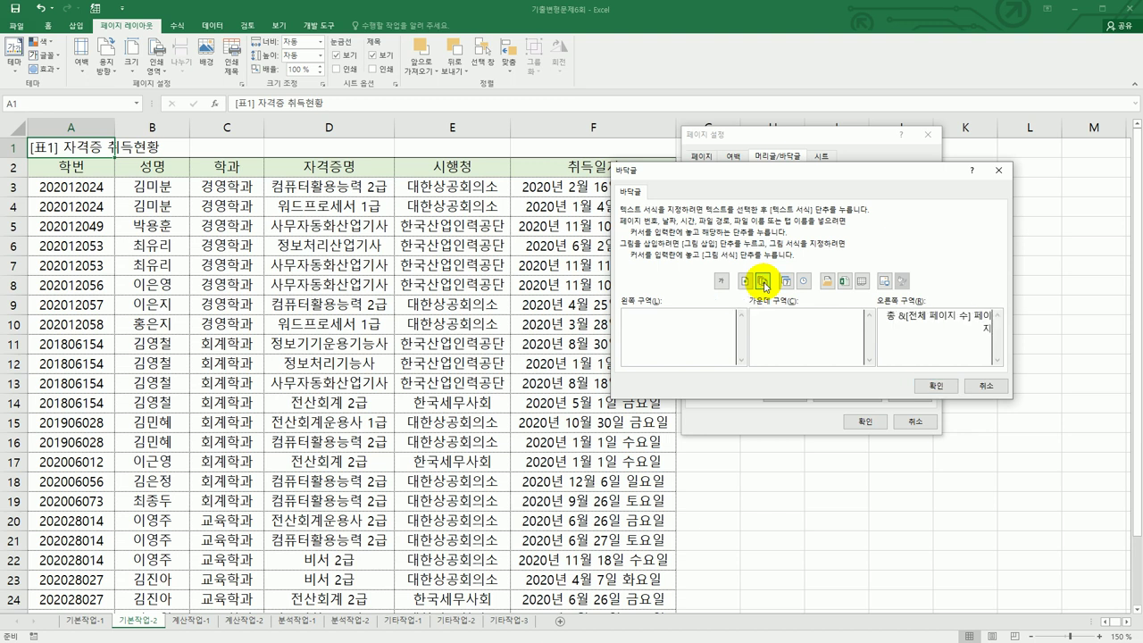
pyautogui.write(' 중')
pyautogui.click(744, 282)
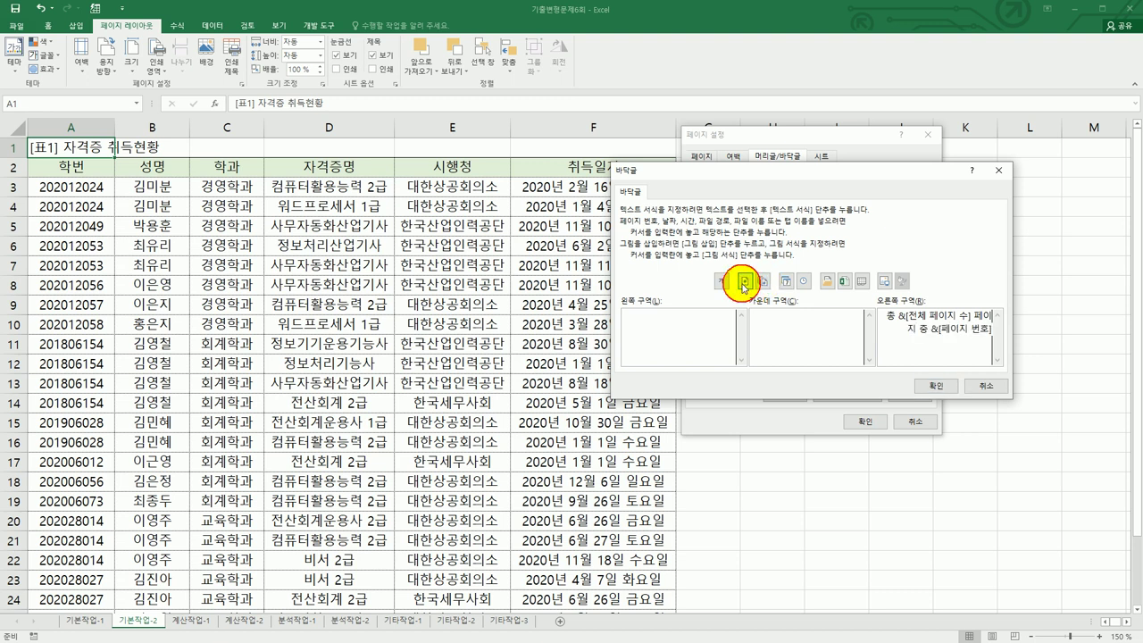
pyautogui.write('페이지')
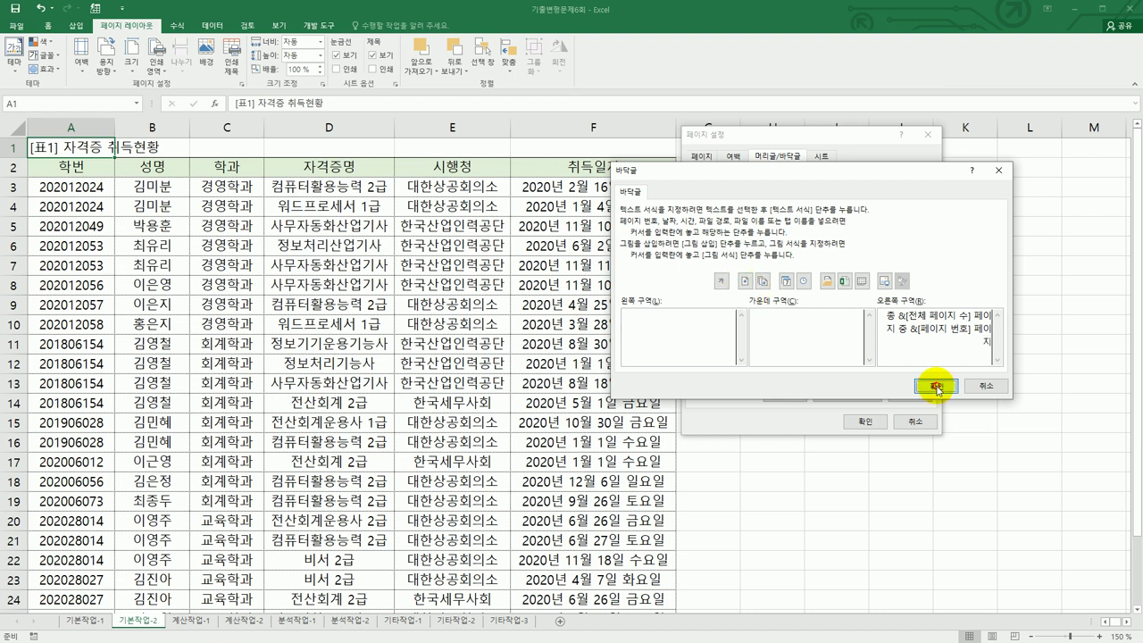
pyautogui.click(936, 386)
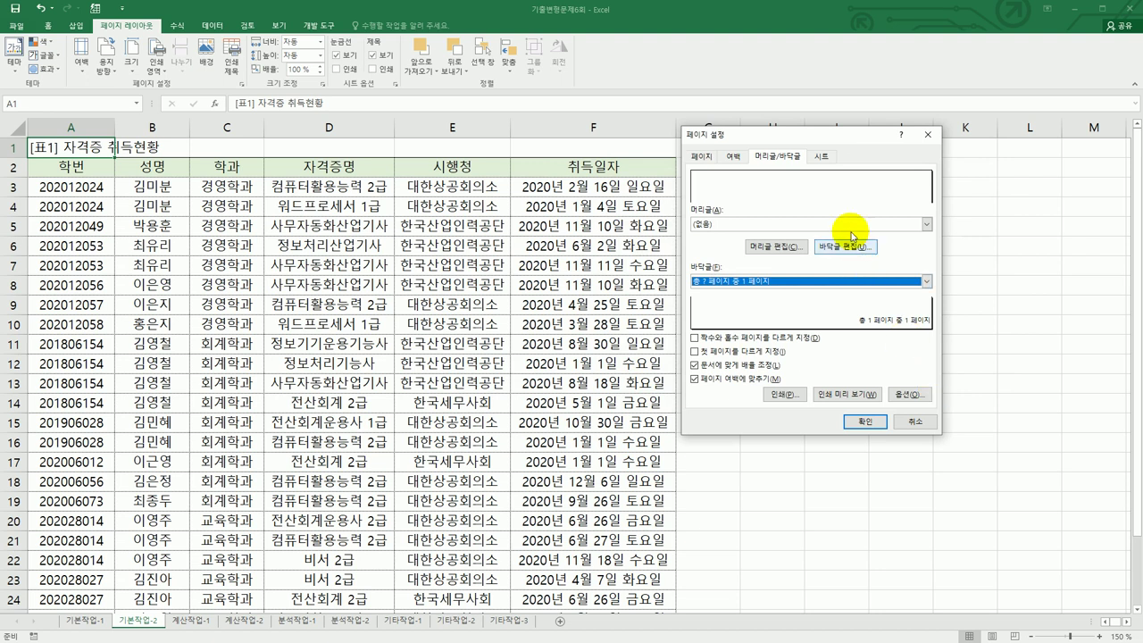
# - Set the print area of the 기본작업-2 sheet to A1:F28 and the paper orientation to landscape (가로), and accept the page setup
pyautogui.click(819, 156)
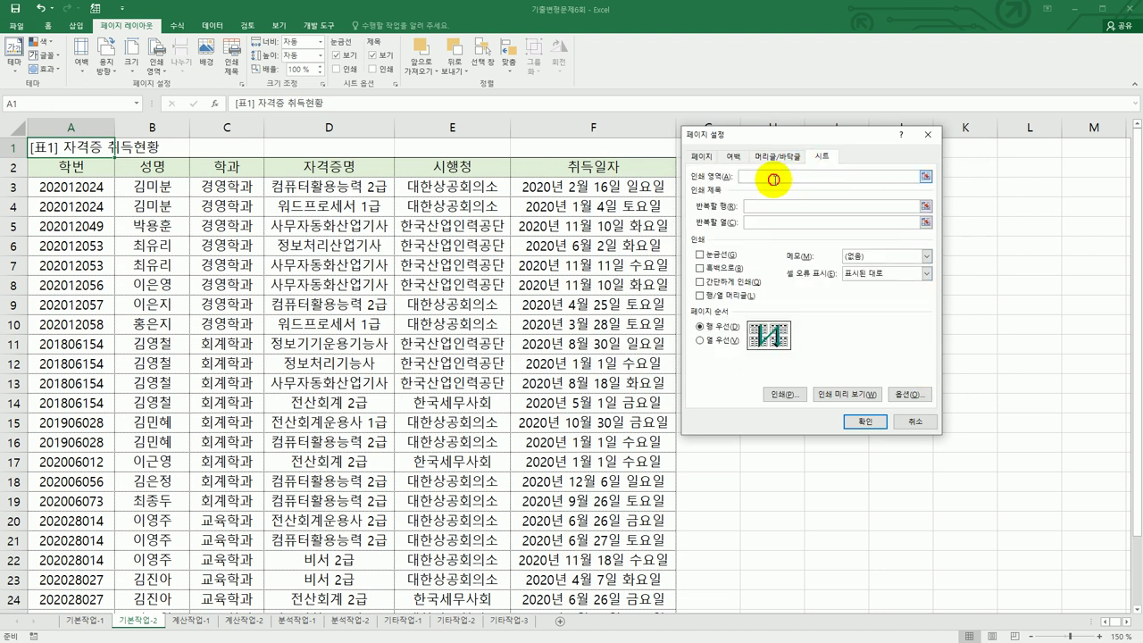
pyautogui.click(92, 152)
pyautogui.moveTo(92, 152); pyautogui.dragTo(615, 576)
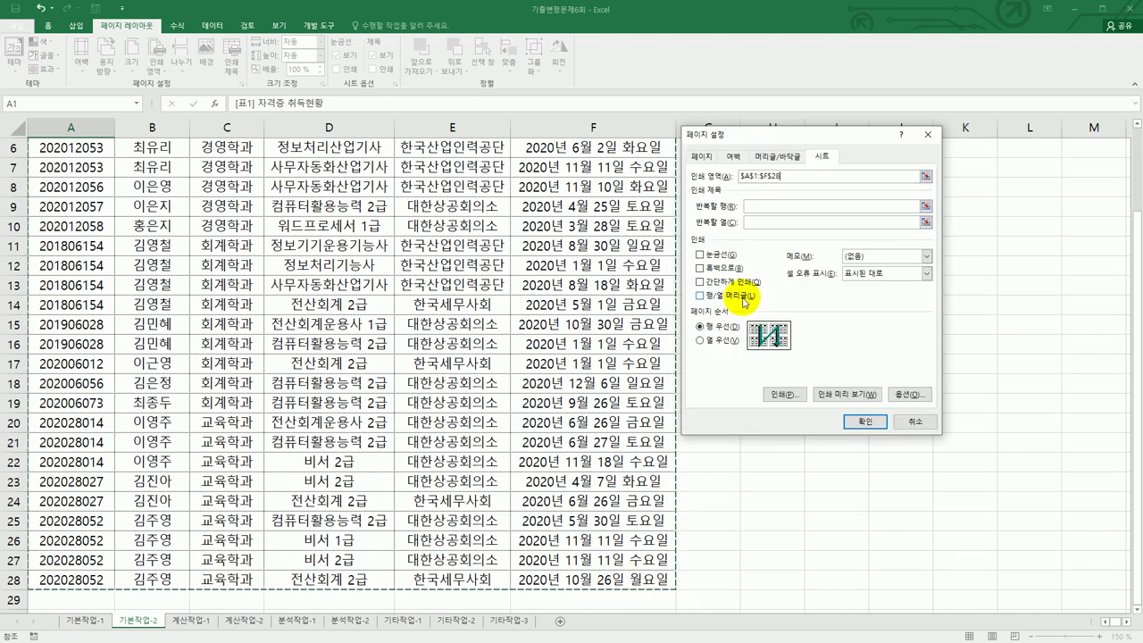
pyautogui.click(701, 157)
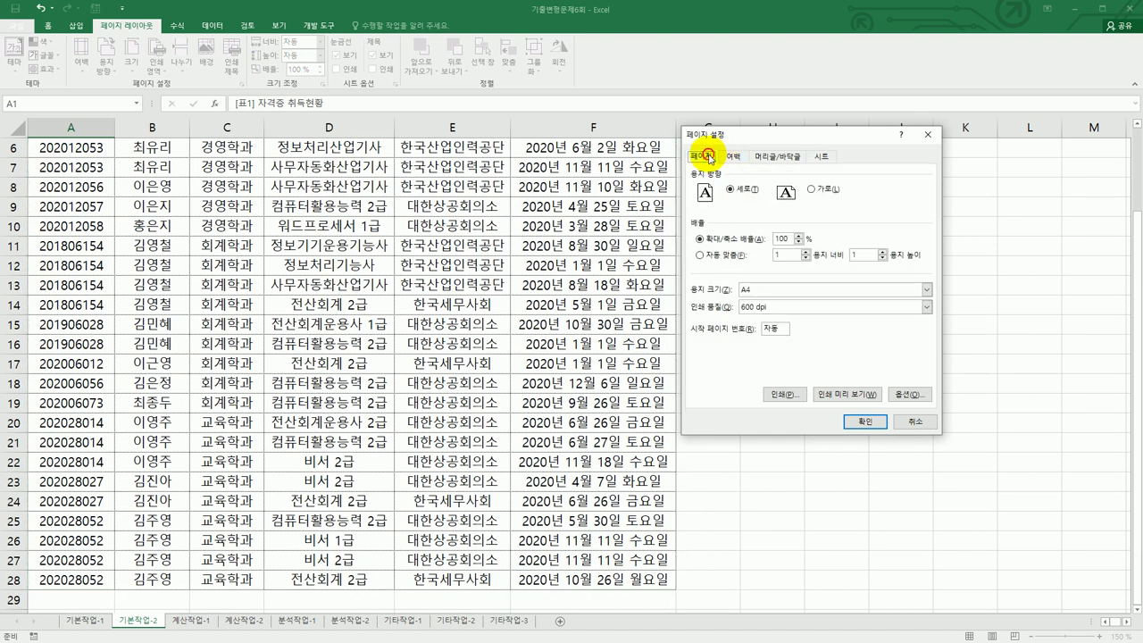
pyautogui.click(820, 191)
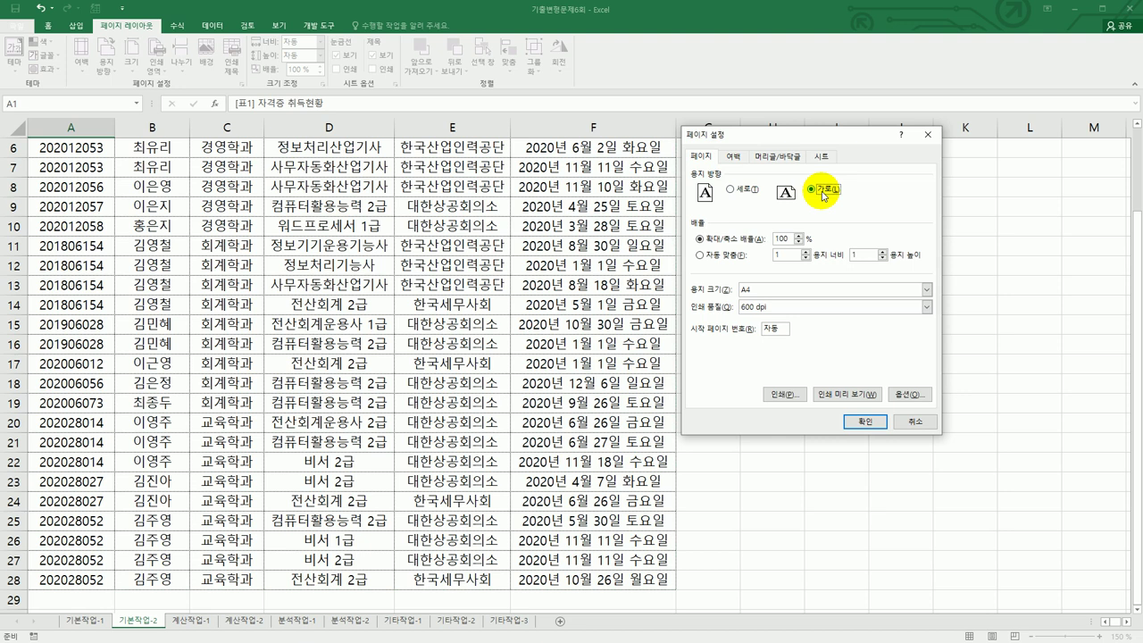
pyautogui.click(859, 421)
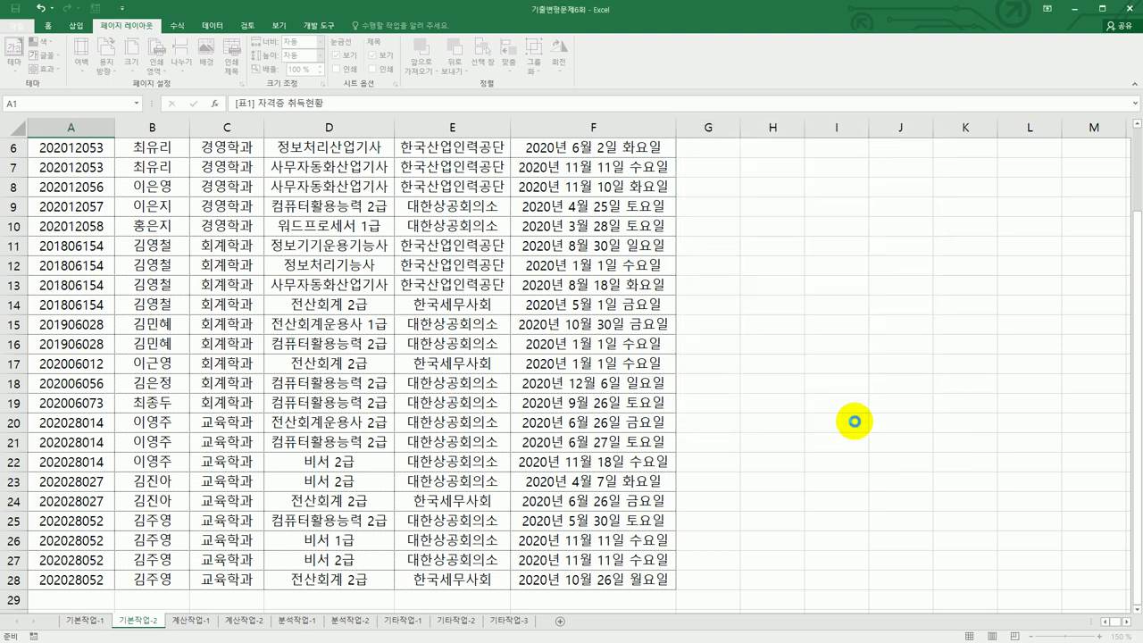
# - Check the 기본작업-2 sheet's layout and footer in the print preview, and return to the worksheet
pyautogui.scroll(2, 855, 420)
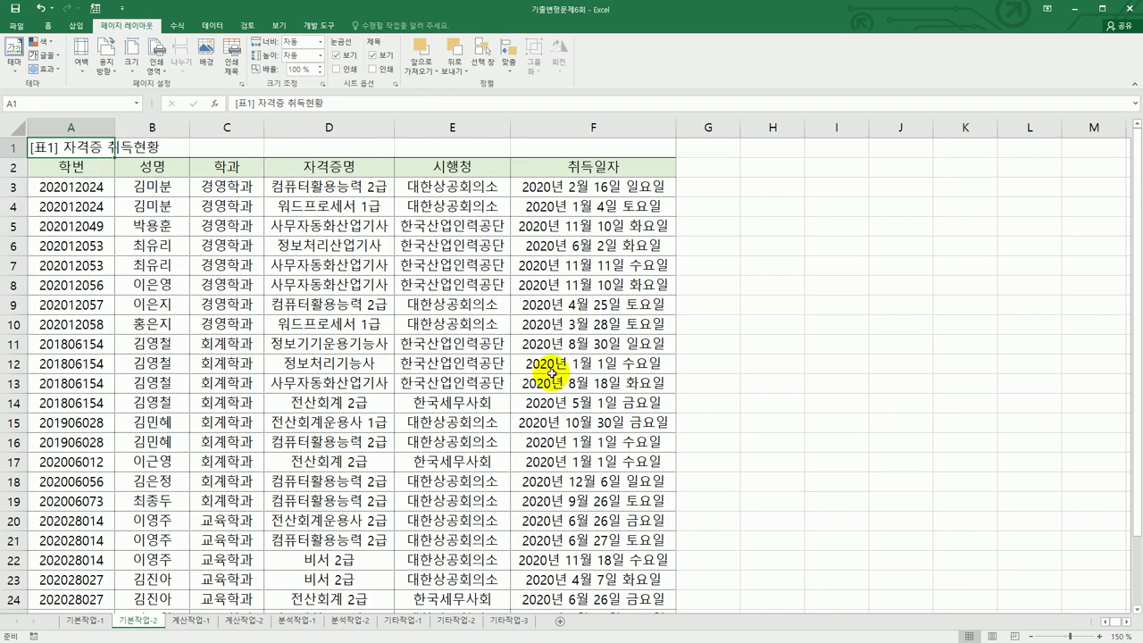
pyautogui.click(16, 25)
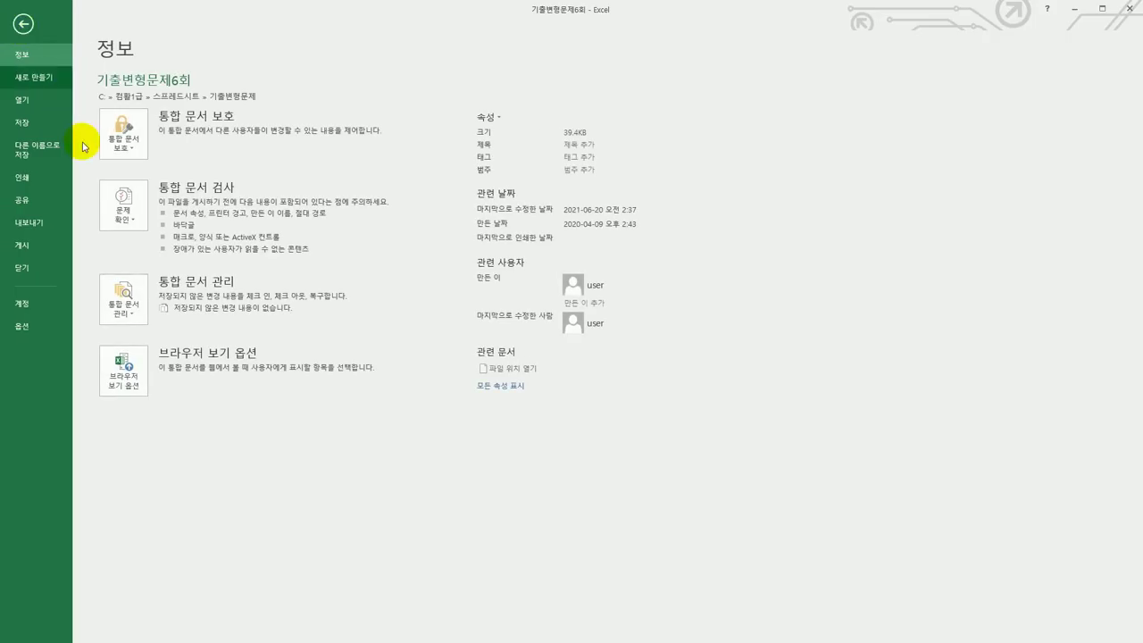
pyautogui.click(47, 178)
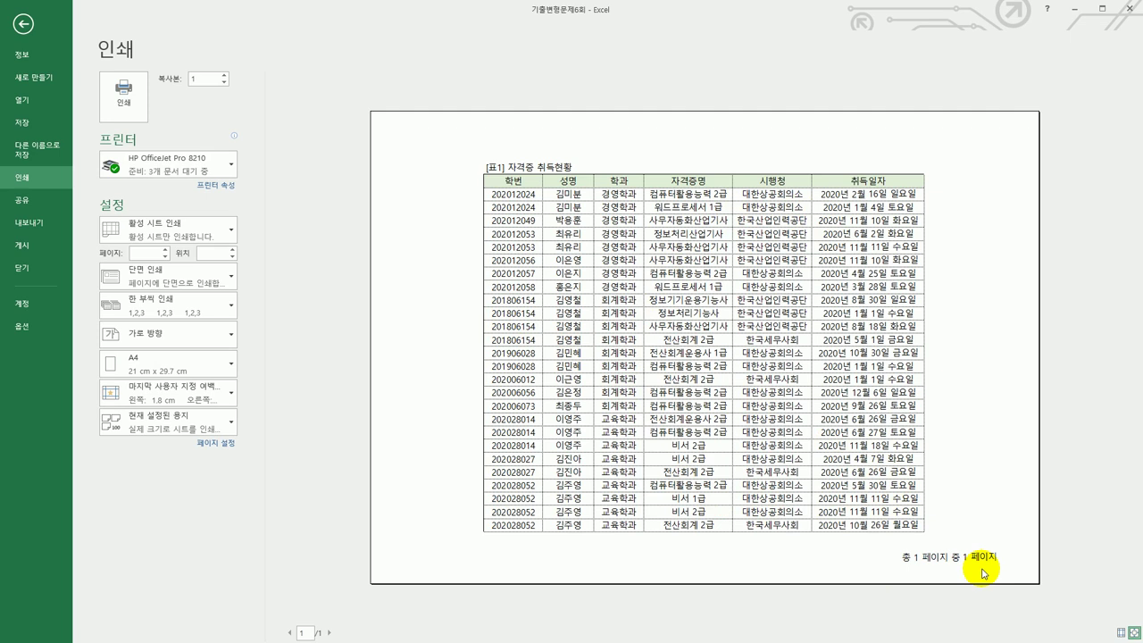
pyautogui.click(20, 27)
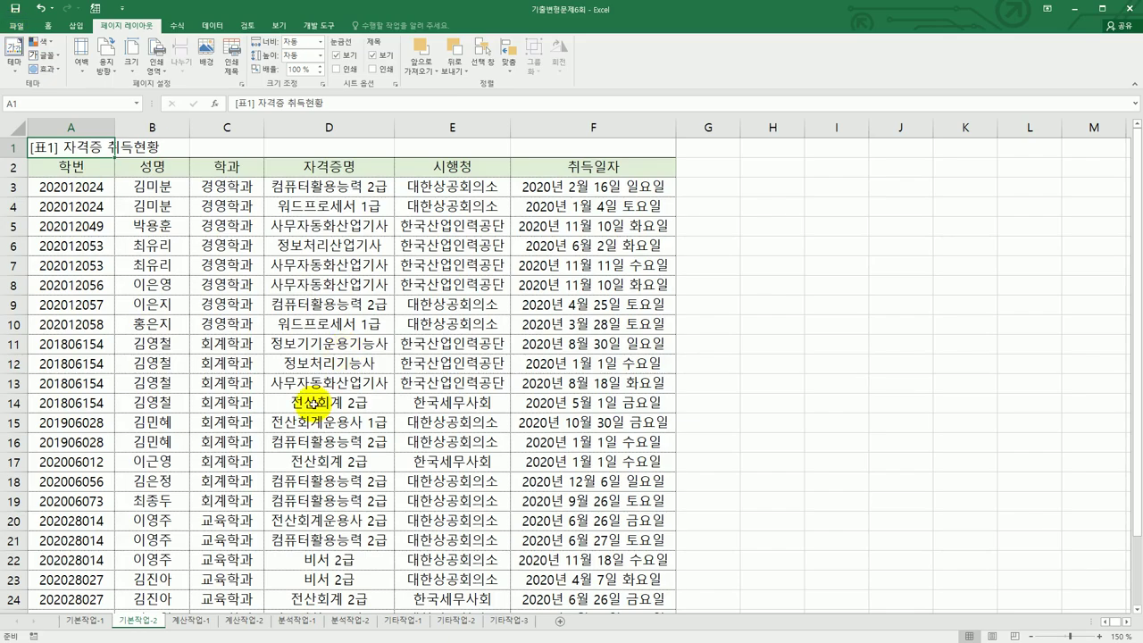
# - On the 계산작업-1 sheet, start a SUM formula in B3 whose first condition uses the absolute 학과 range $C$10:$C$37
pyautogui.click(197, 623)
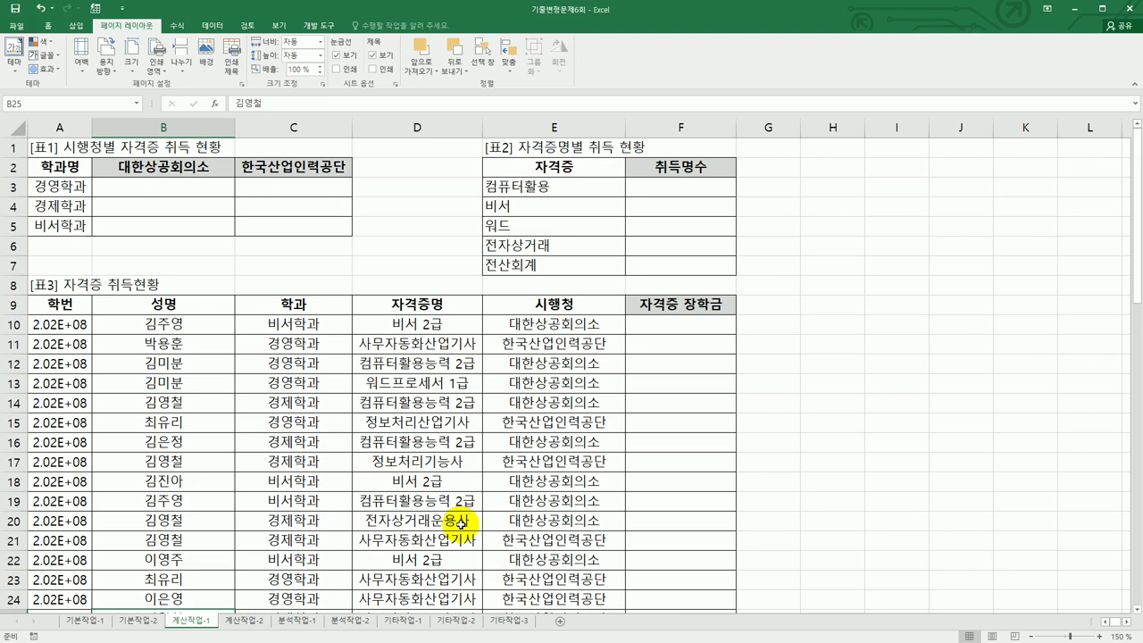
pyautogui.click(140, 183)
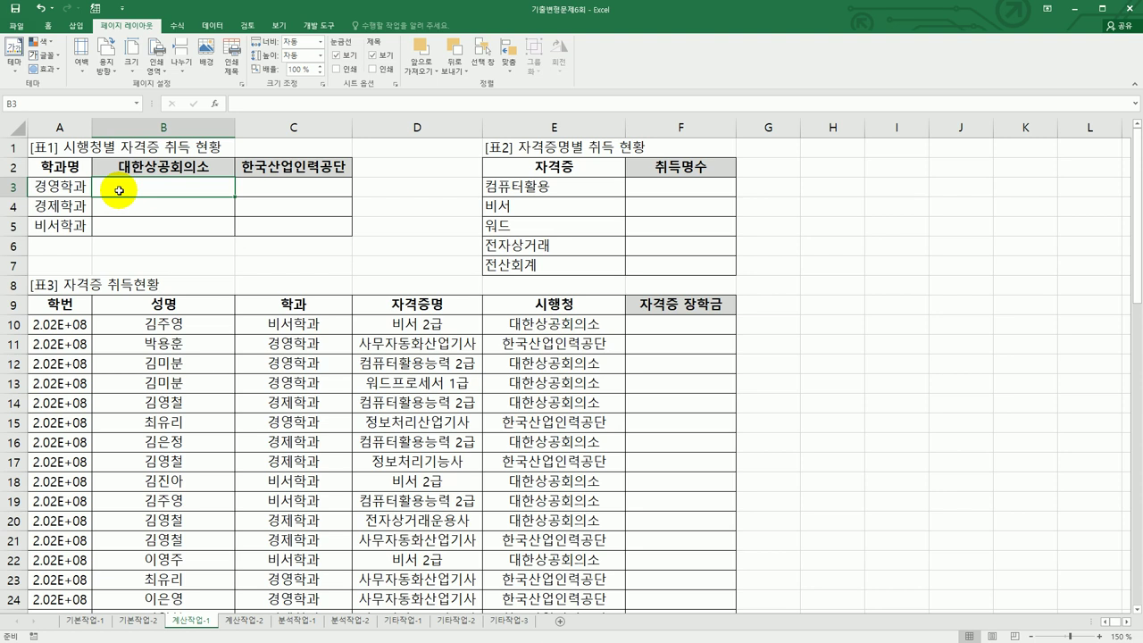
pyautogui.write('=')
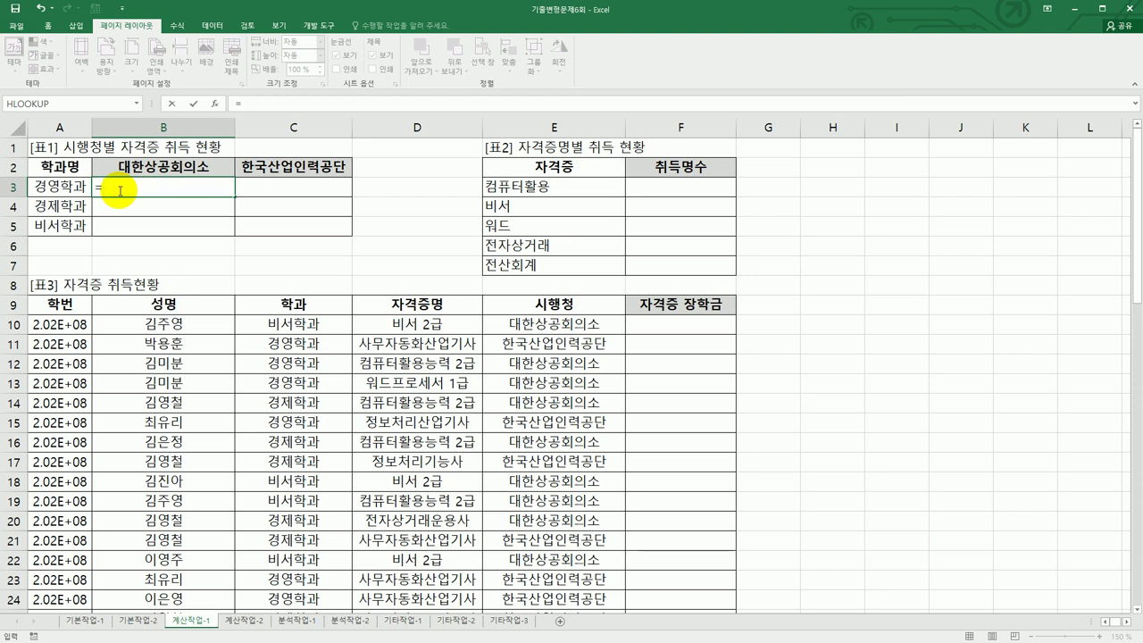
pyautogui.write('sum(')
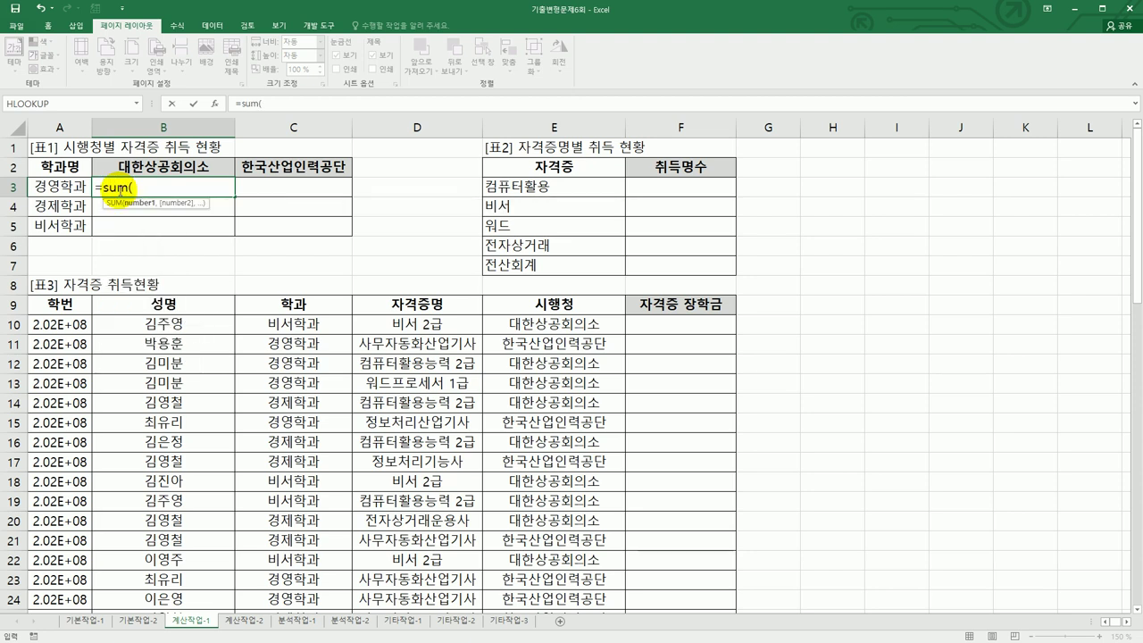
pyautogui.write('(')
pyautogui.click(301, 325)
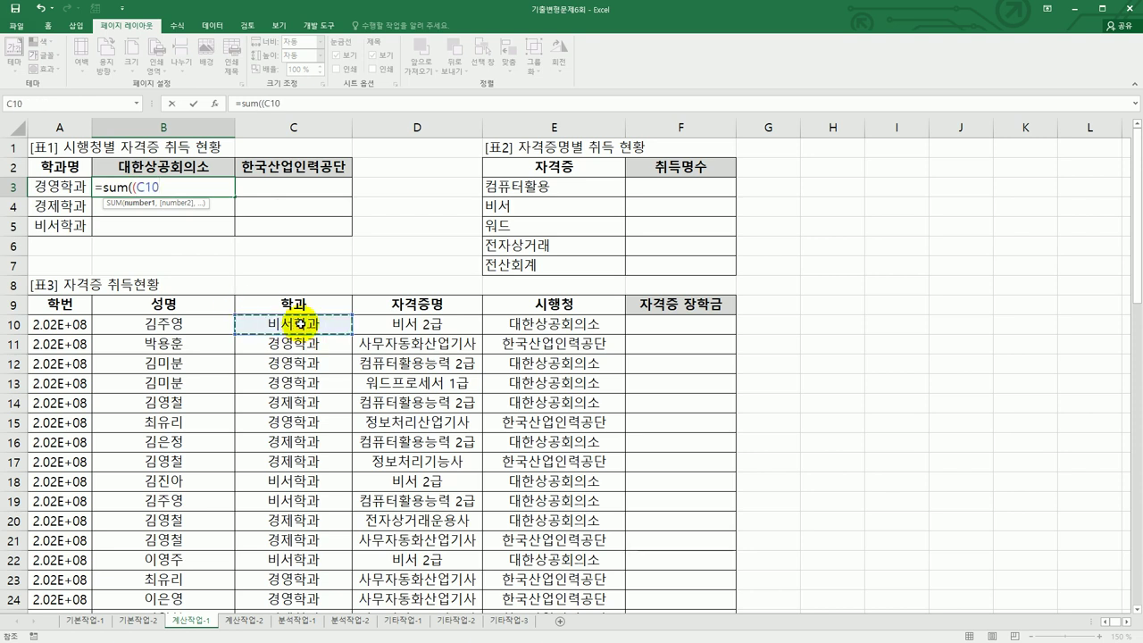
pyautogui.moveTo(301, 326); pyautogui.dragTo(284, 579)
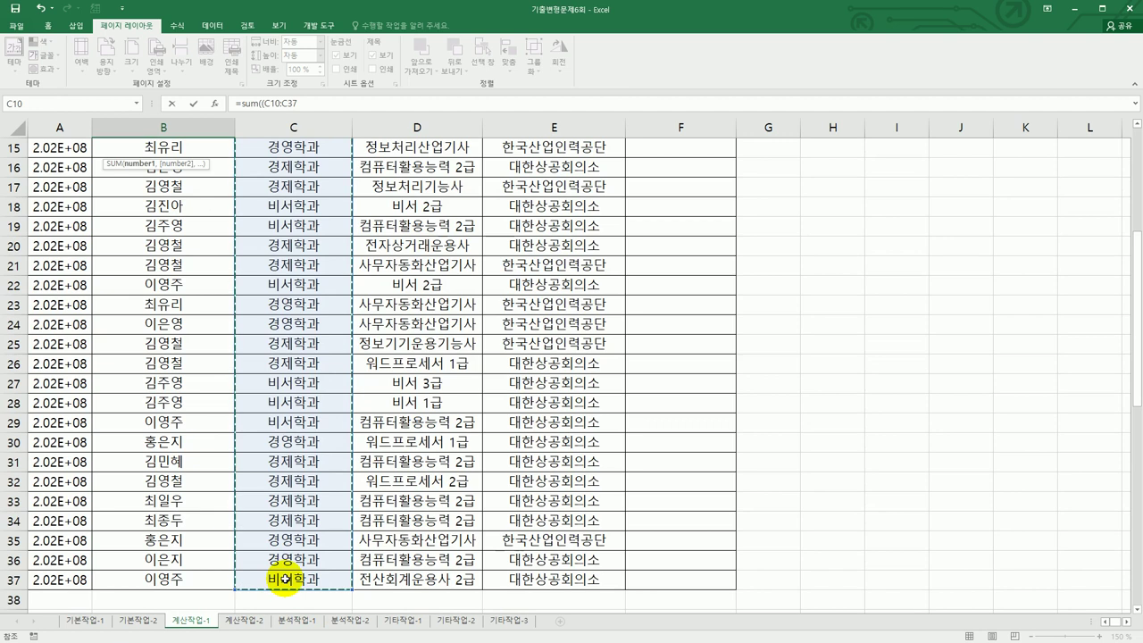
pyautogui.press('F4')
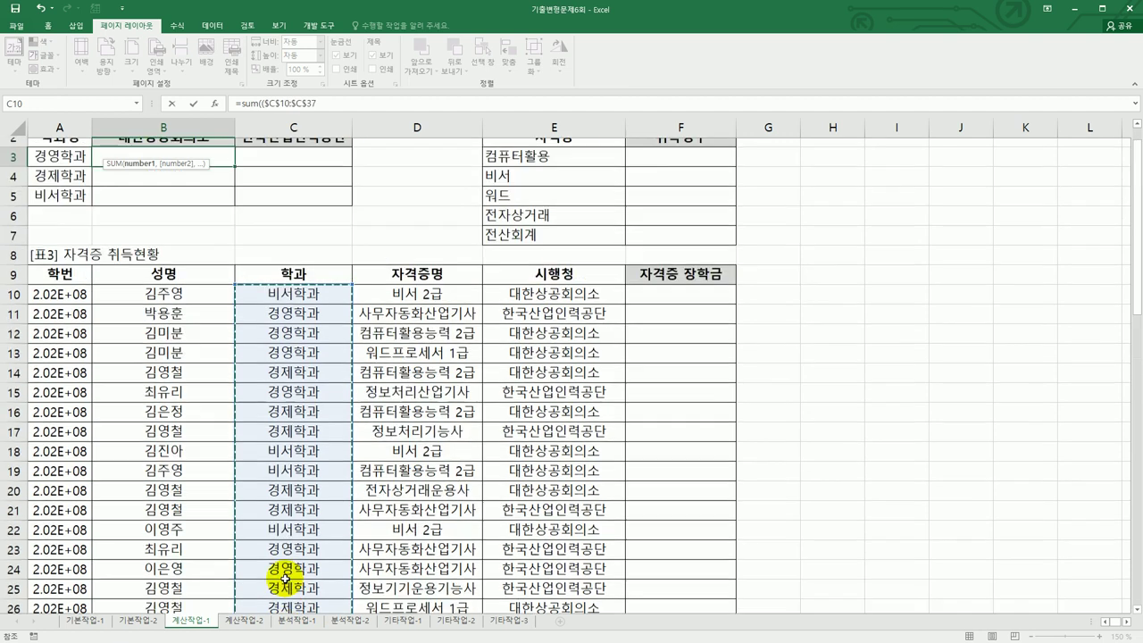
# - Complete the first SUM condition in B3 by comparing the 학과 range with the column-locked reference $A3
pyautogui.write('=')
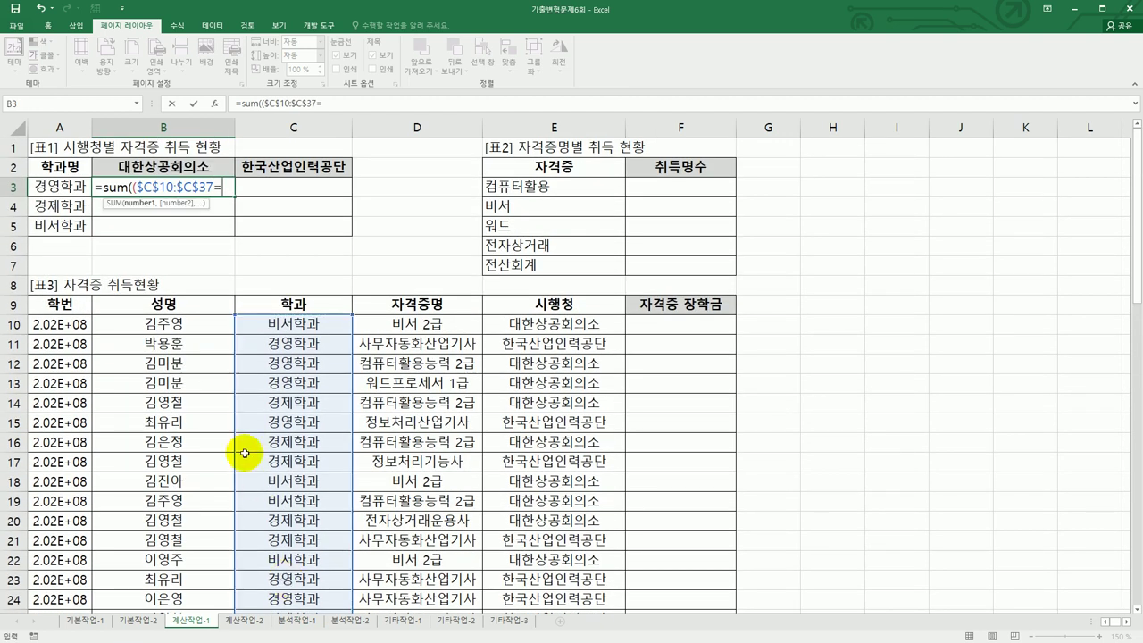
pyautogui.click(74, 186)
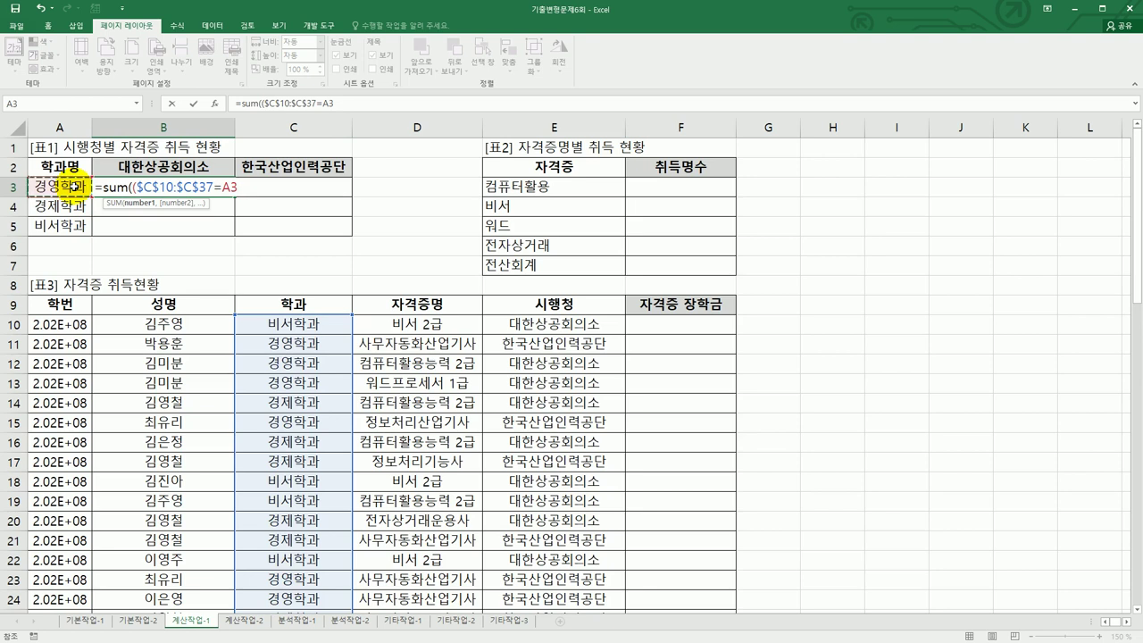
pyautogui.press('F4')
pyautogui.press('F4')
pyautogui.press('F4')
pyautogui.write(')')
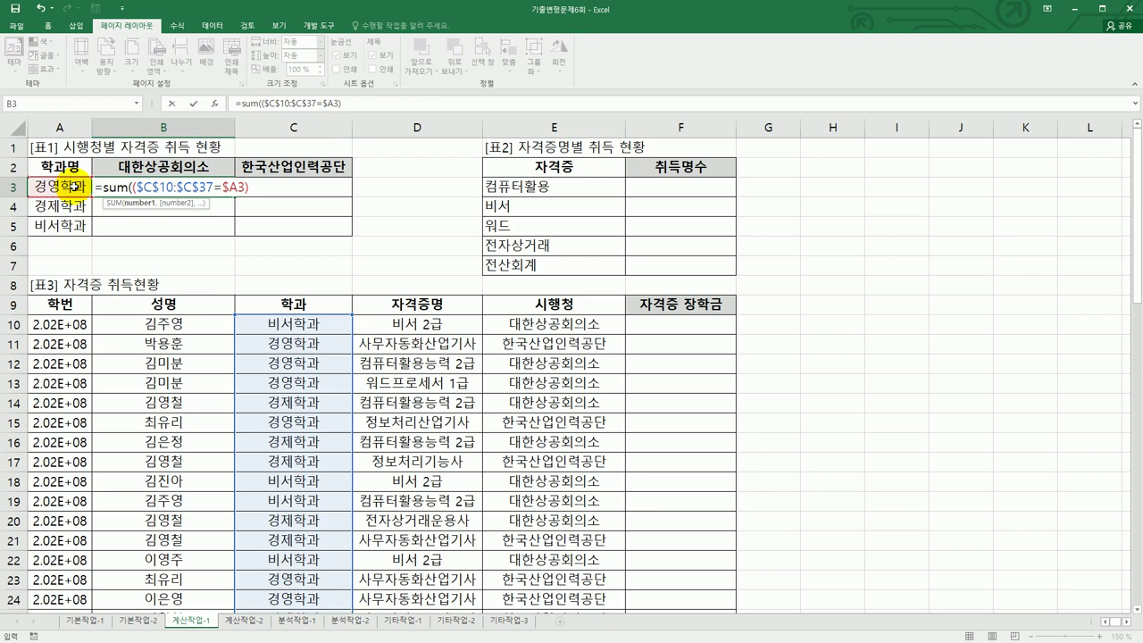
# - Multiply by ($E$10:$E$37=B$2), enter B3 as an array formula, and fill it across B3:C5
pyautogui.write('*(')
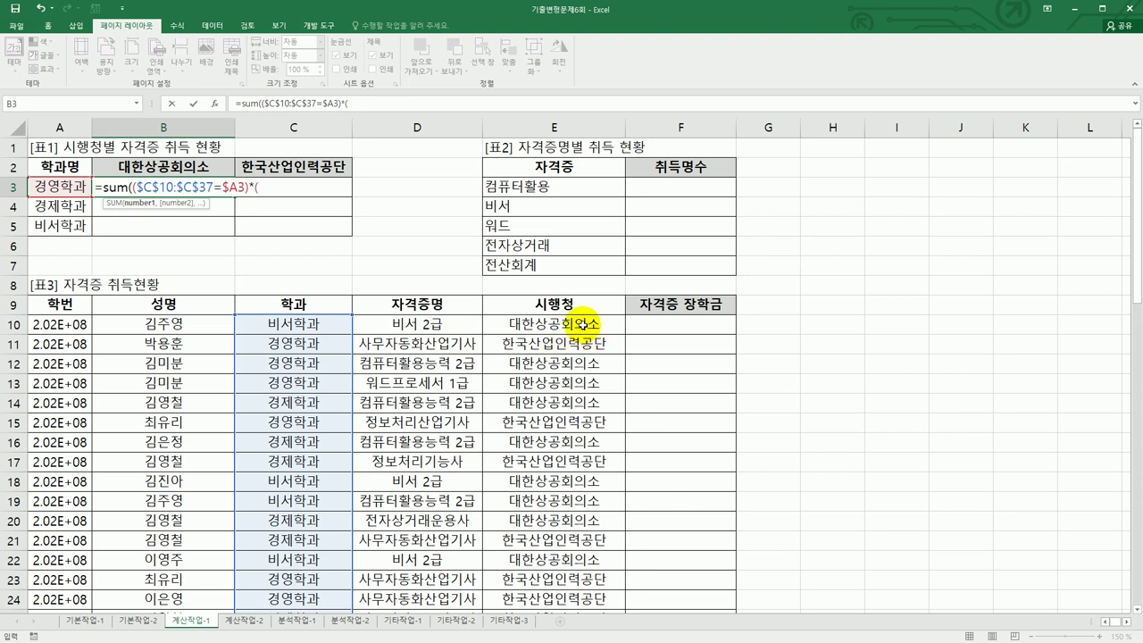
pyautogui.moveTo(583, 325); pyautogui.dragTo(562, 594)
pyautogui.press('F4')
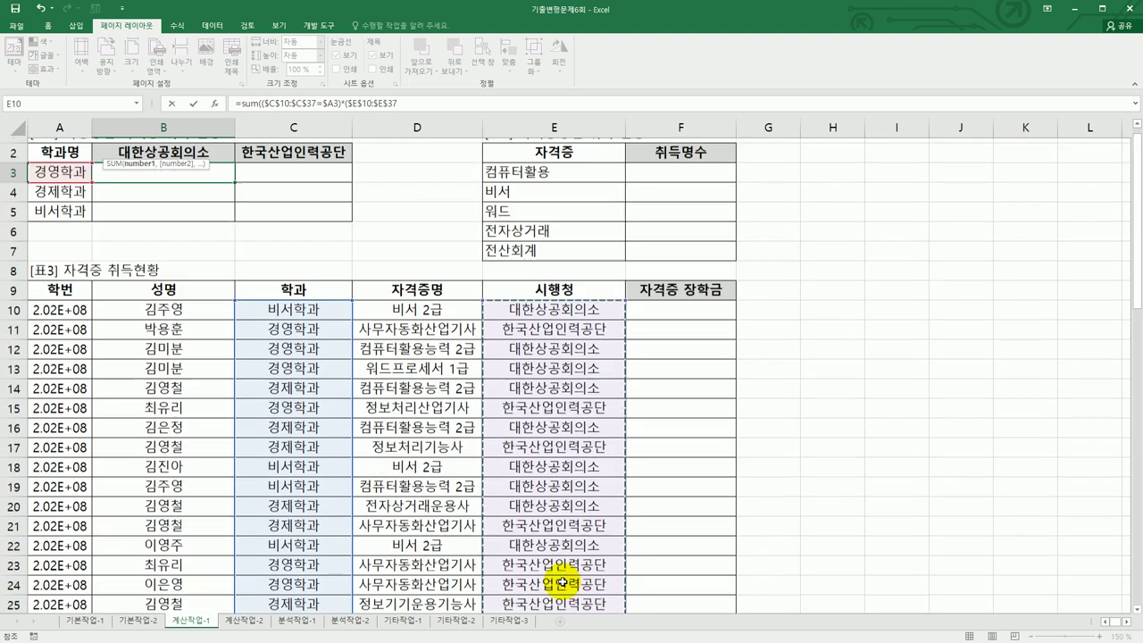
pyautogui.write('=')
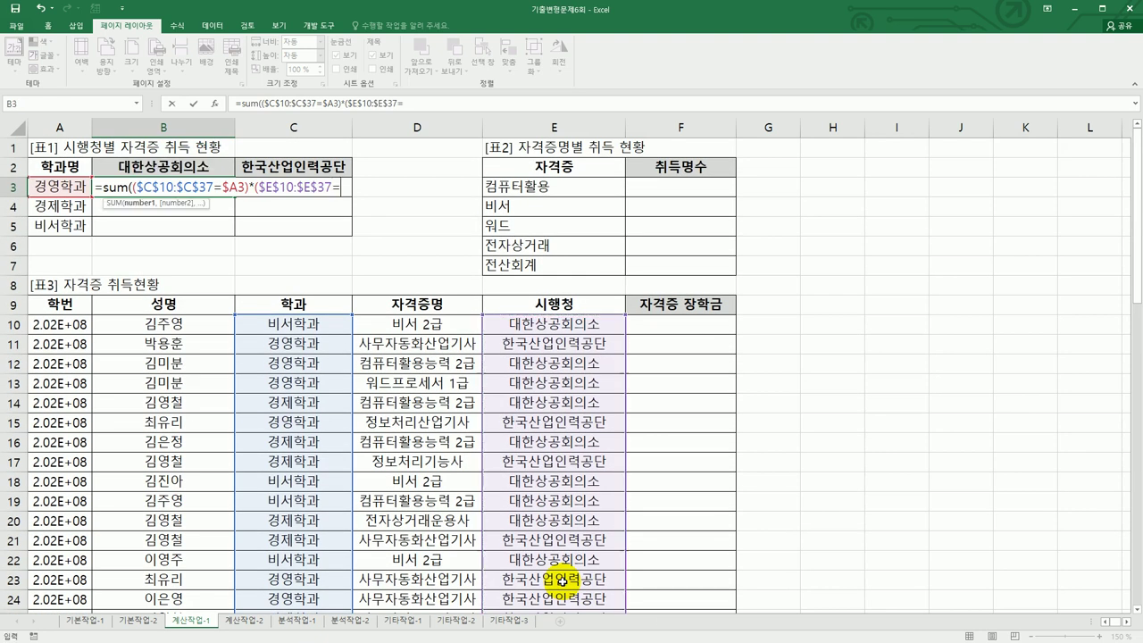
pyautogui.click(188, 166)
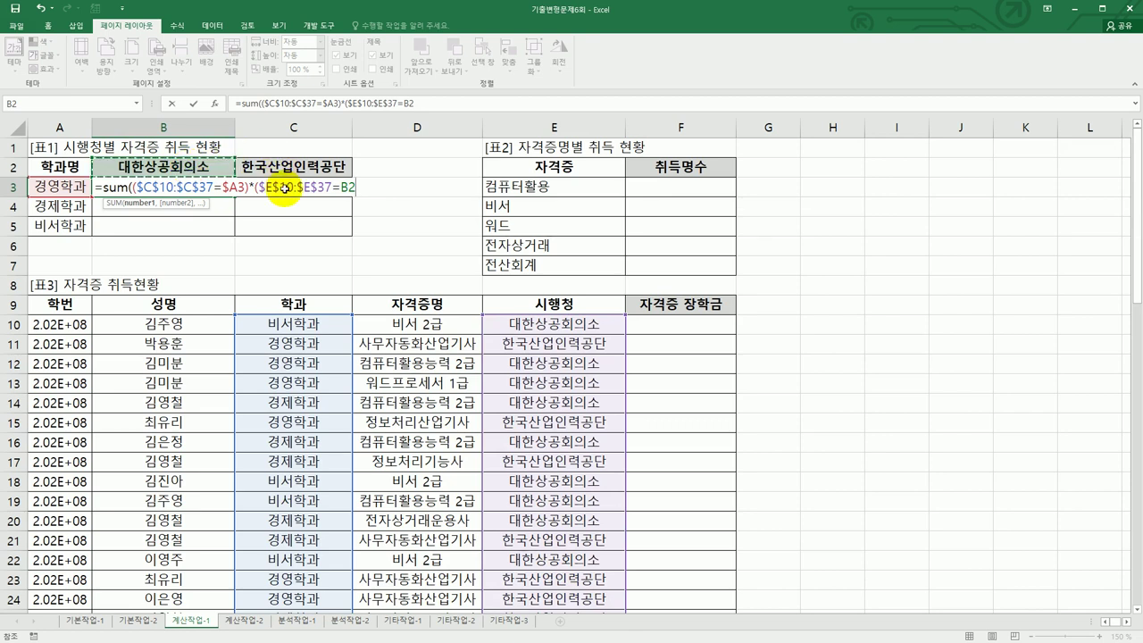
pyautogui.press('F4')
pyautogui.press('F4')
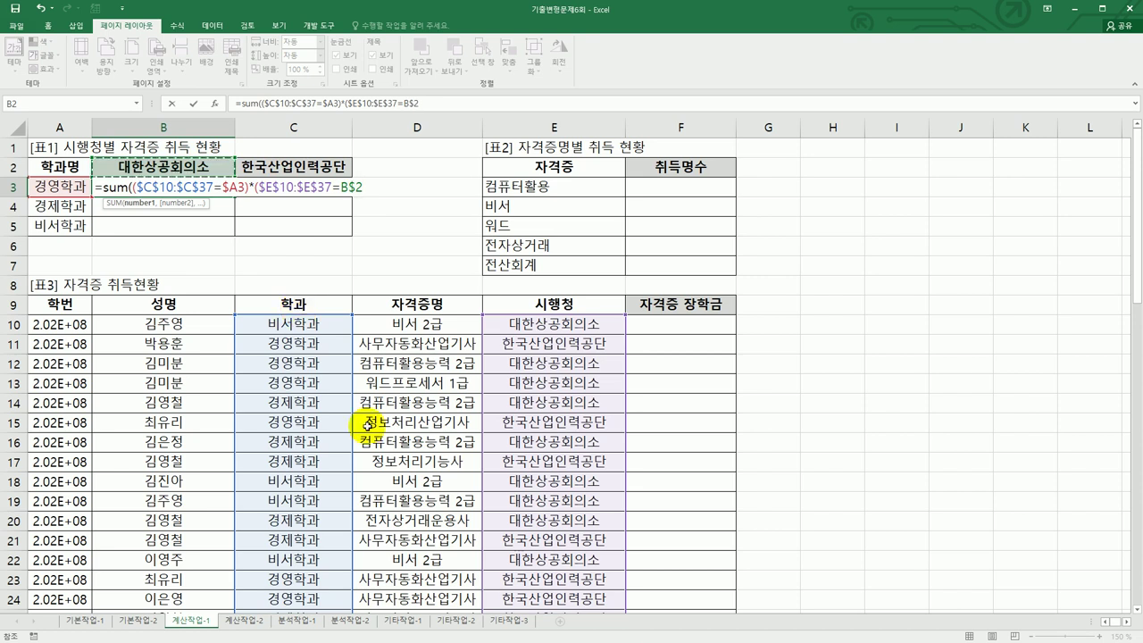
pyautogui.write(')')
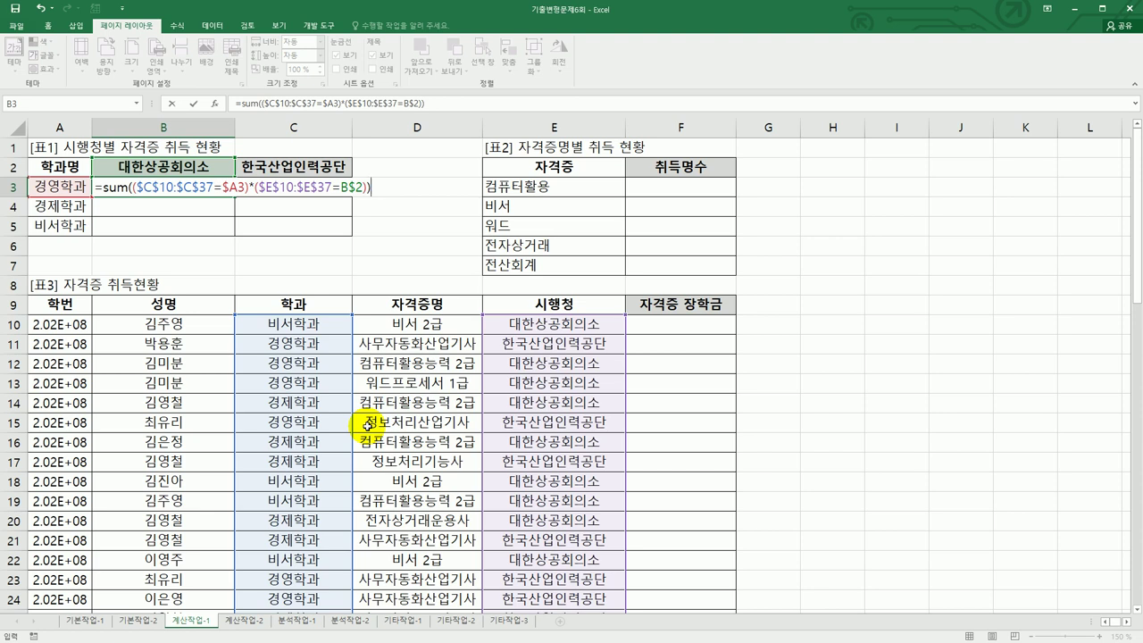
pyautogui.hotkey('ctrl', 'shift', 'Return')
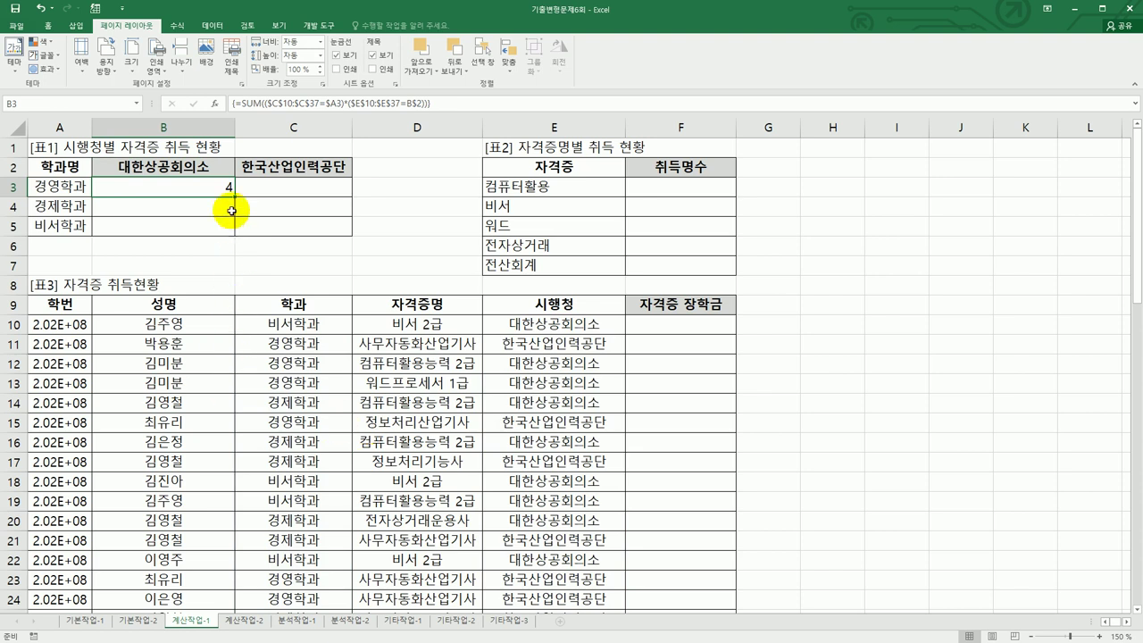
pyautogui.moveTo(233, 196); pyautogui.dragTo(329, 232)
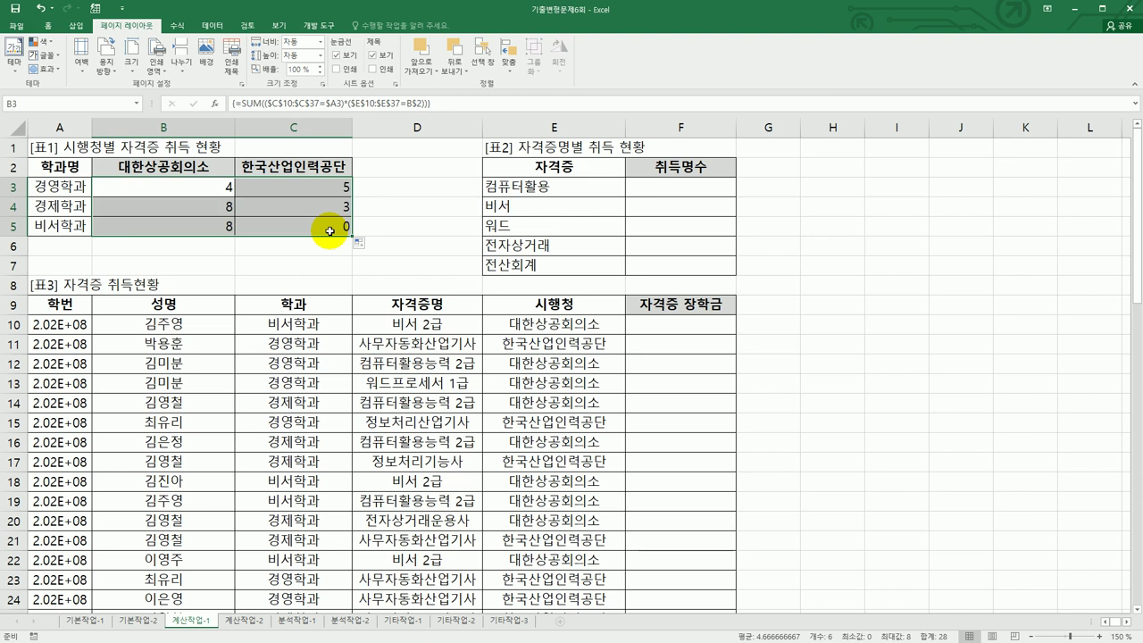
# - Compare the certificate names listed in [표2] with the full 자격증명 entries in [표3]
pyautogui.click(678, 189)
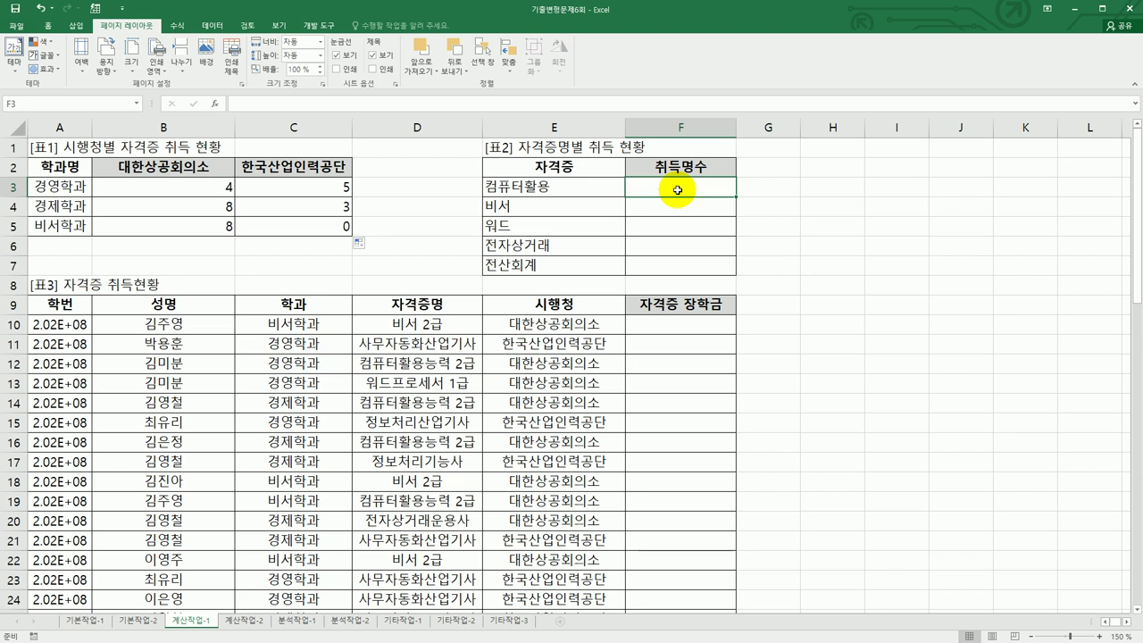
pyautogui.click(522, 189)
pyautogui.click(447, 326)
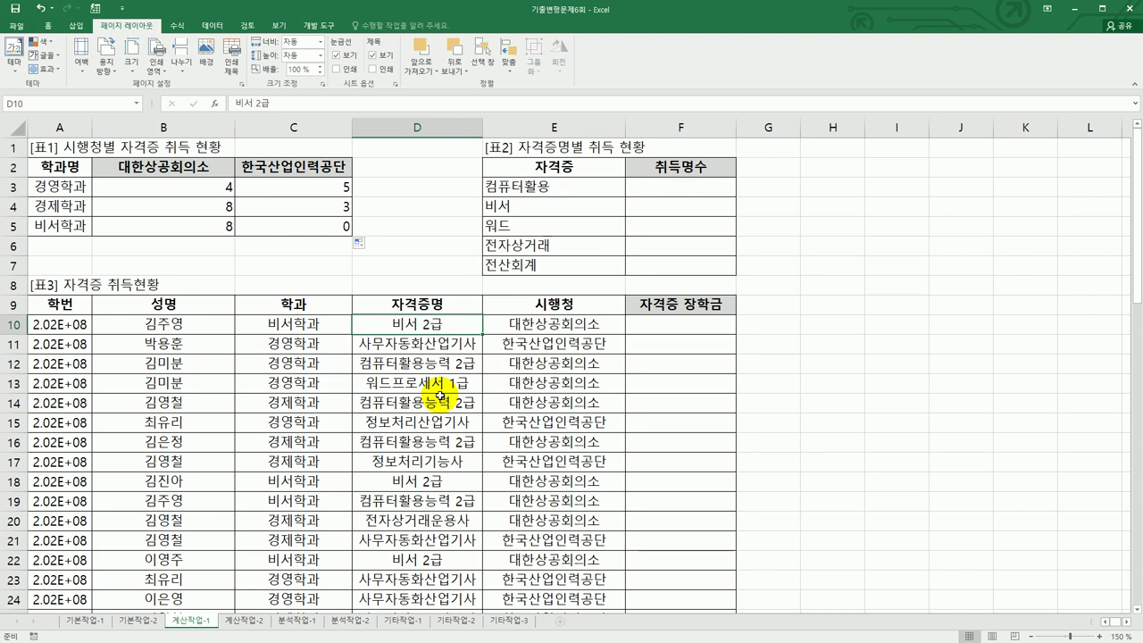
pyautogui.click(538, 176)
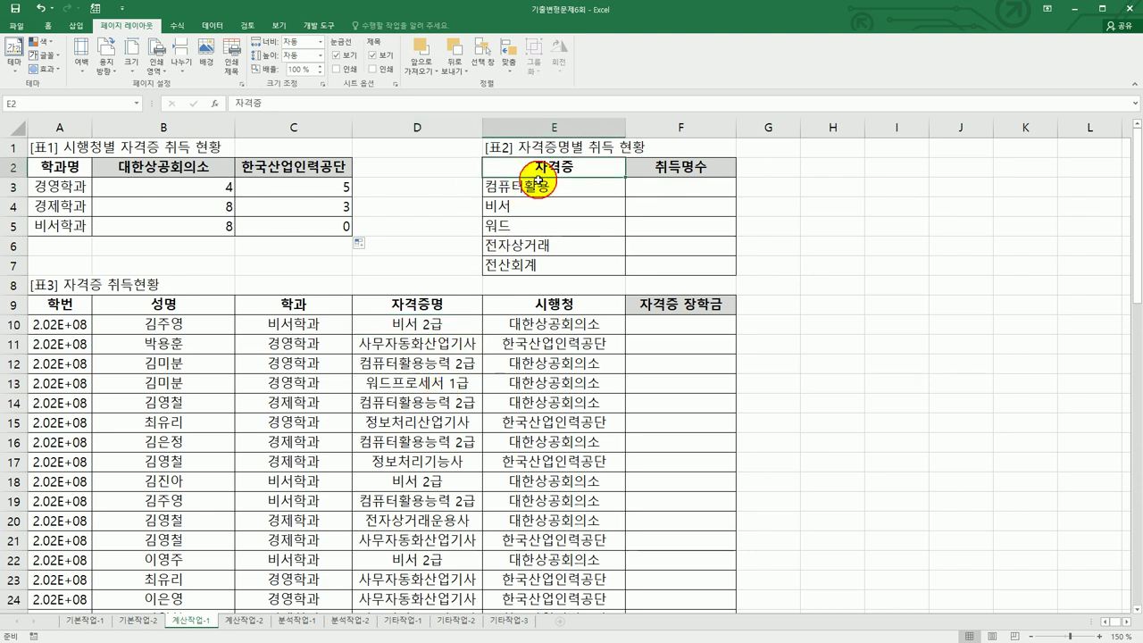
pyautogui.click(540, 187)
pyautogui.click(541, 210)
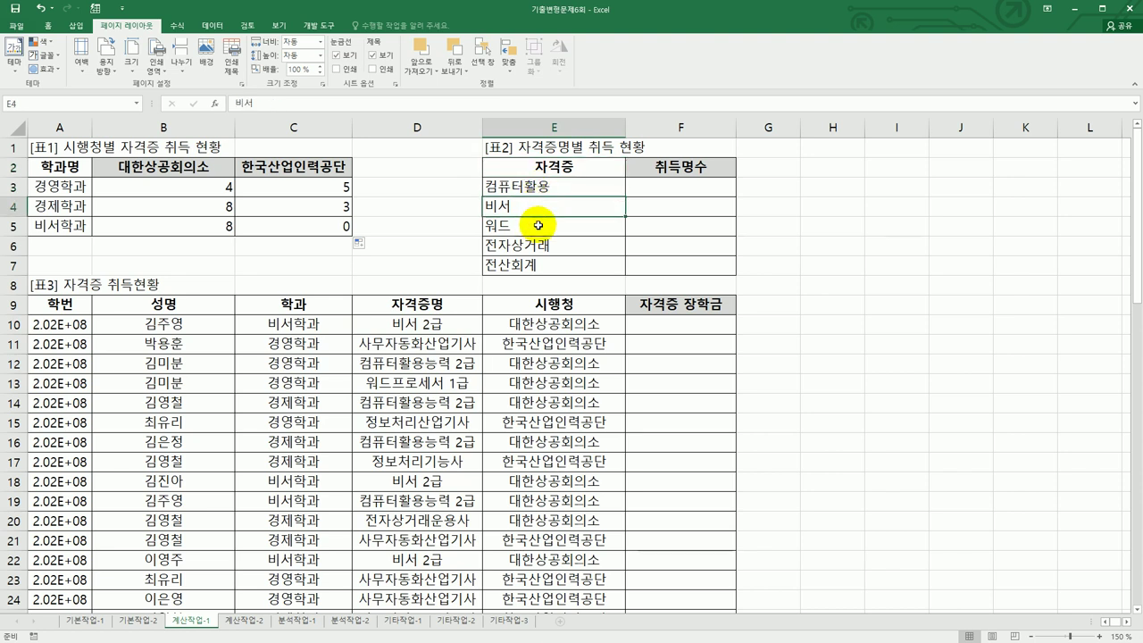
pyautogui.click(539, 226)
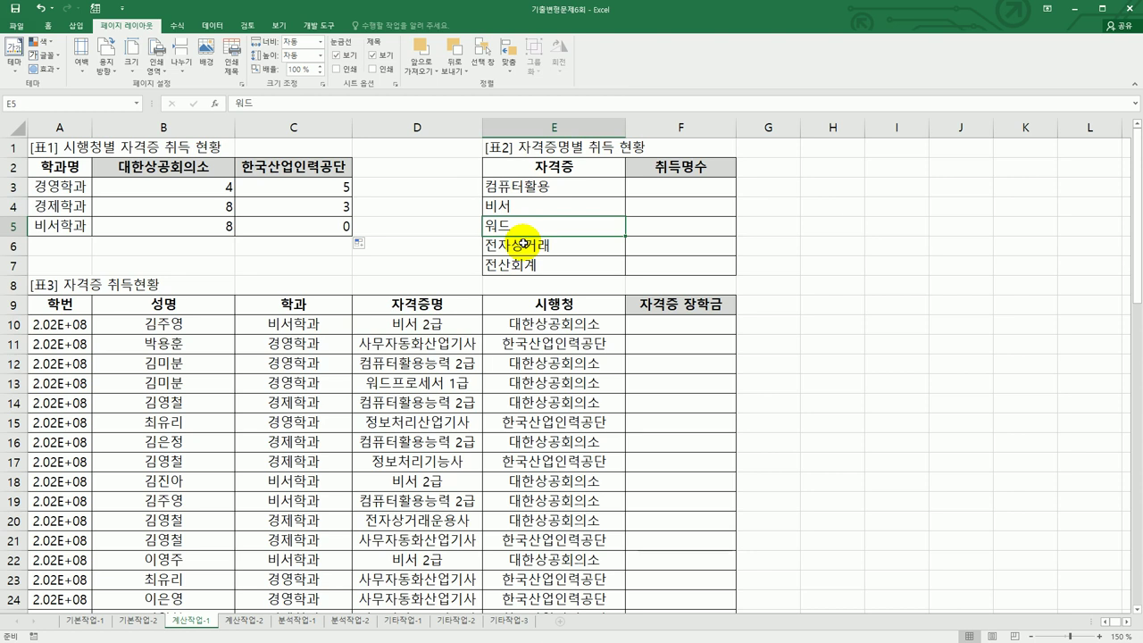
# - In F3 of [표2], start a COUNT(IF(LEFT( formula with the absolute 자격증명 range $D$10:$D$37 as the text
pyautogui.click(684, 186)
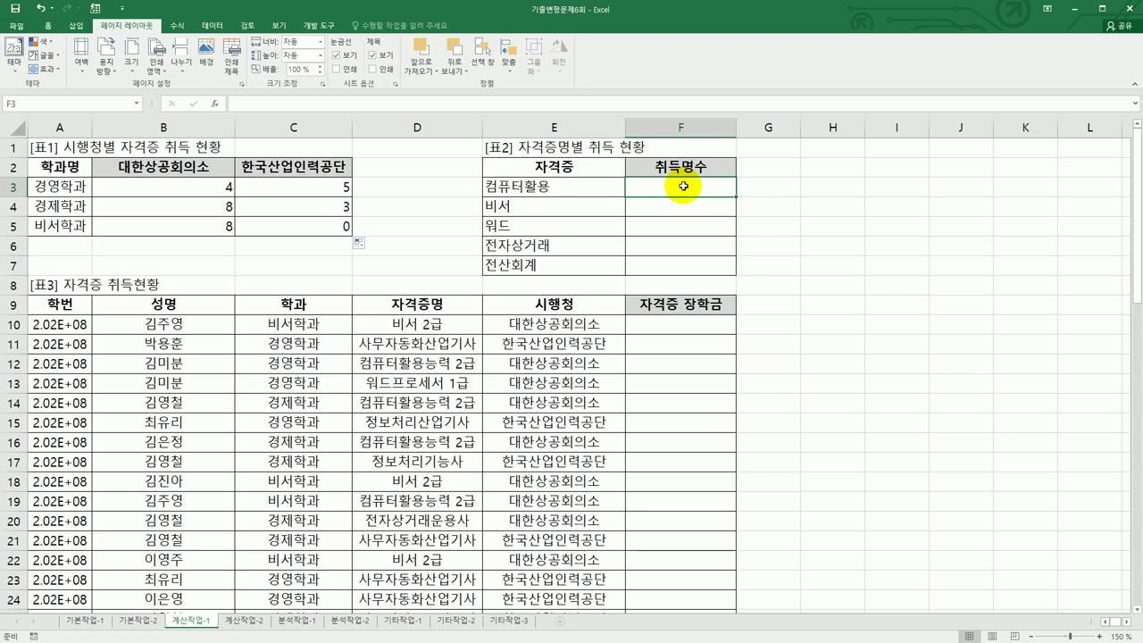
pyautogui.write('=')
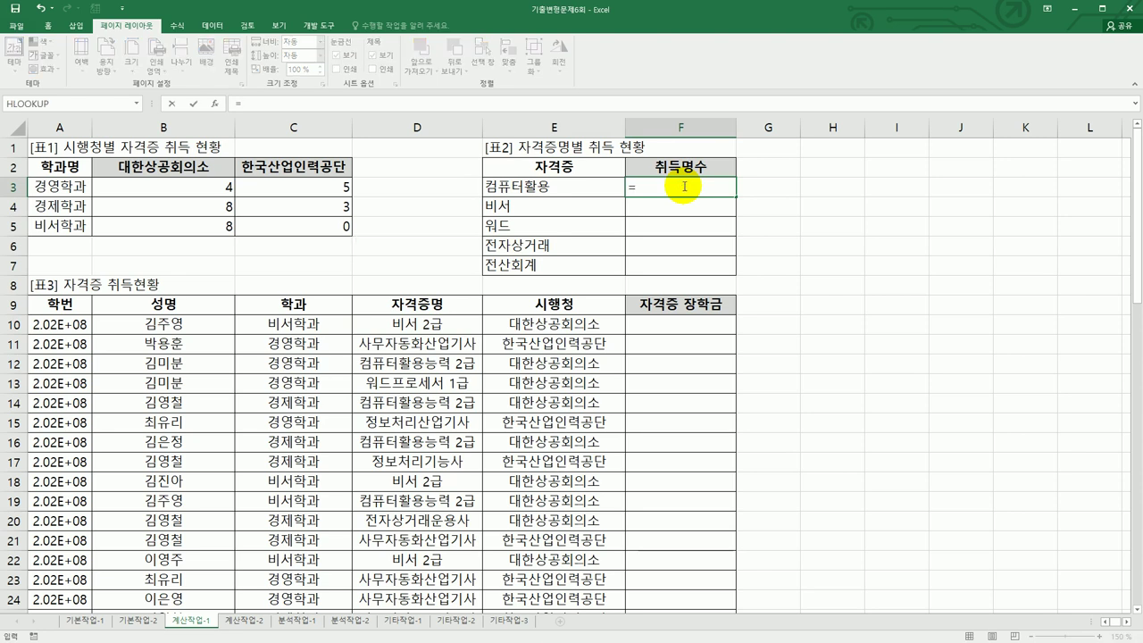
pyautogui.write('COUNT(')
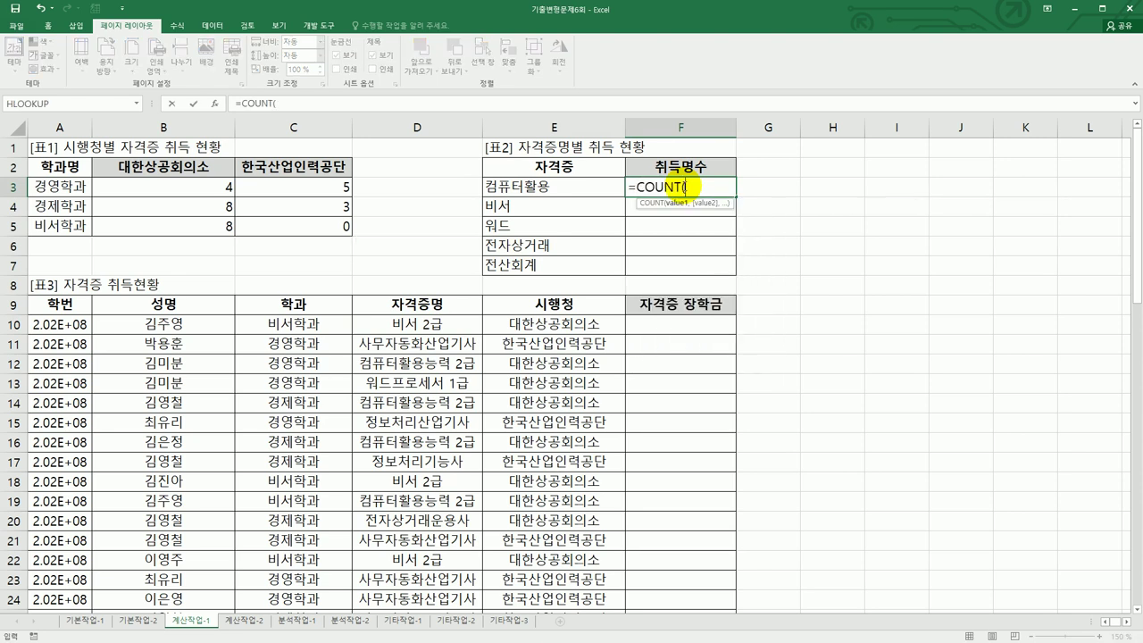
pyautogui.write('if(')
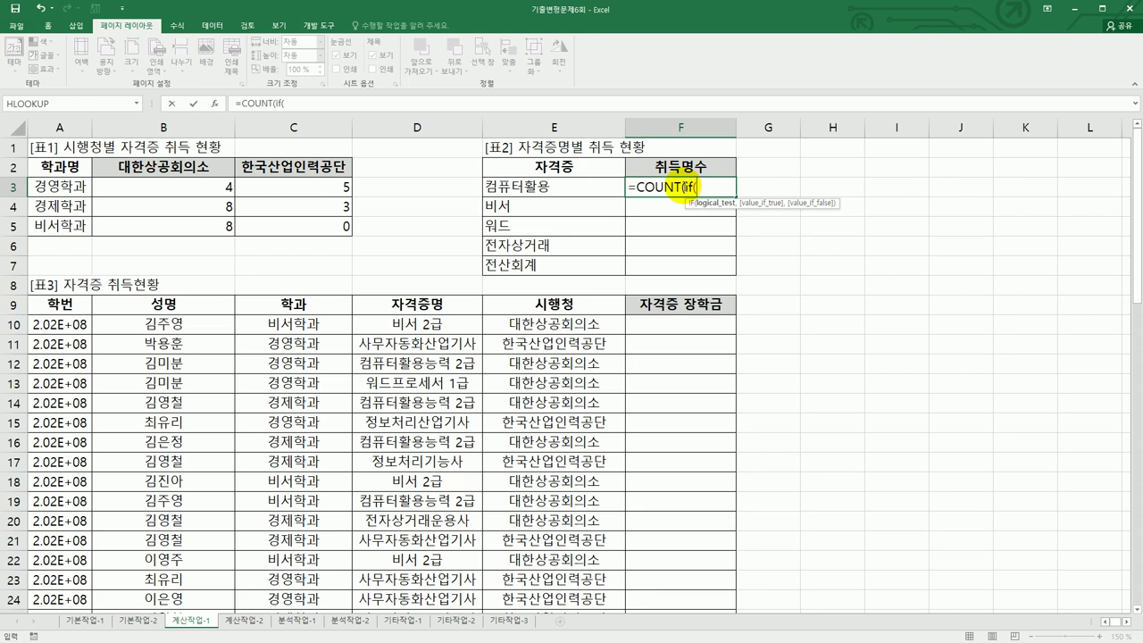
pyautogui.write('left(')
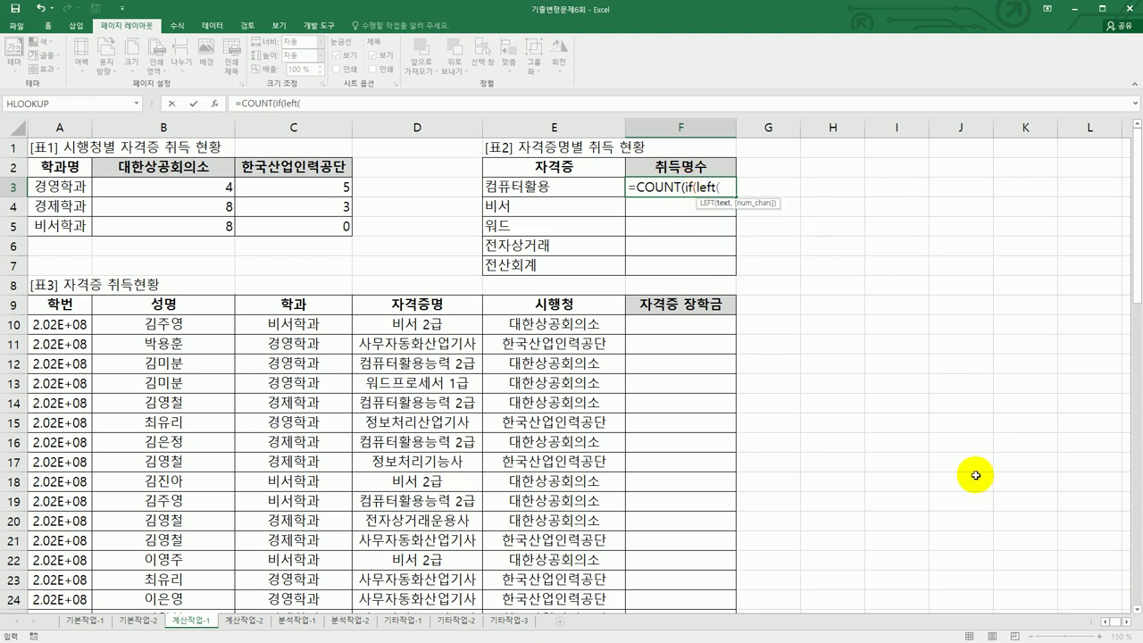
pyautogui.moveTo(417, 326); pyautogui.dragTo(438, 580)
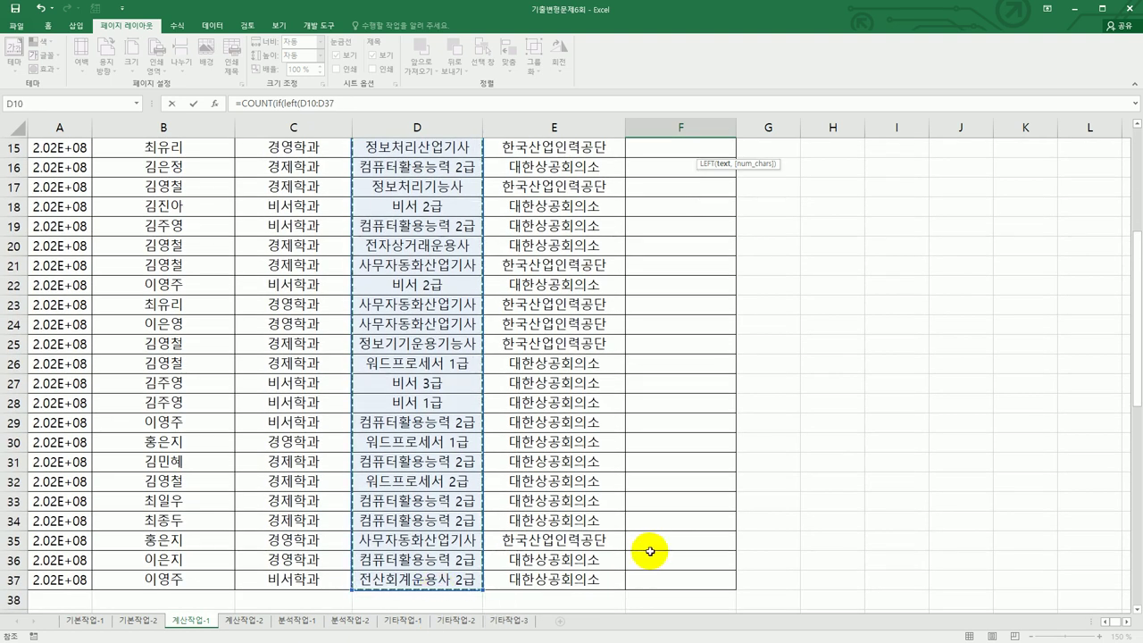
pyautogui.scroll(1, 649, 551)
pyautogui.scroll(4, 649, 551)
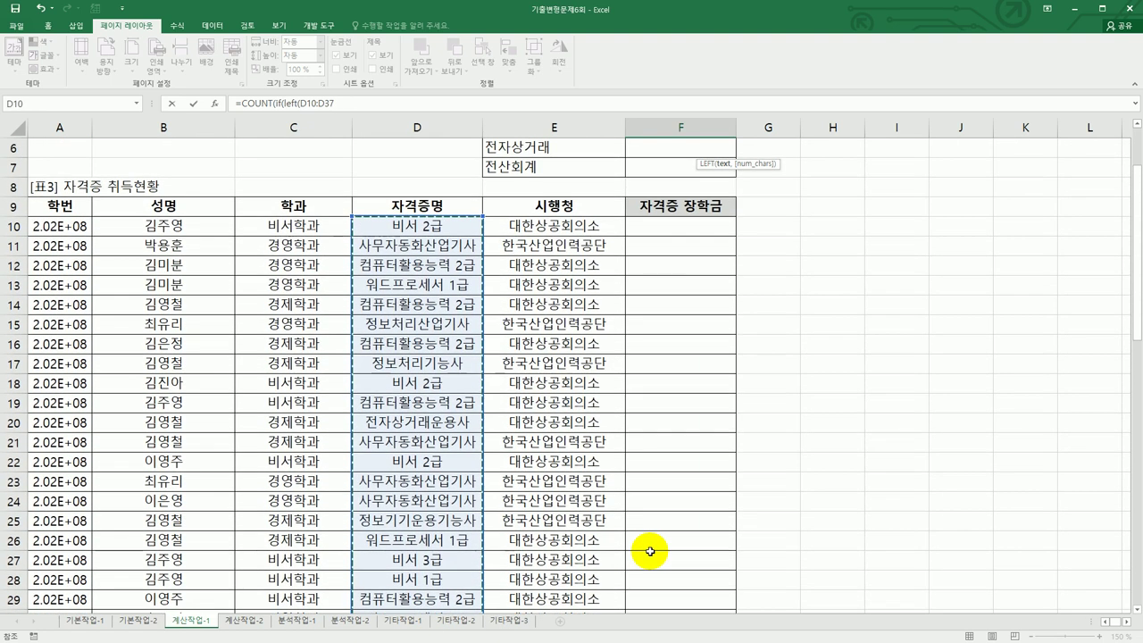
pyautogui.press('F4')
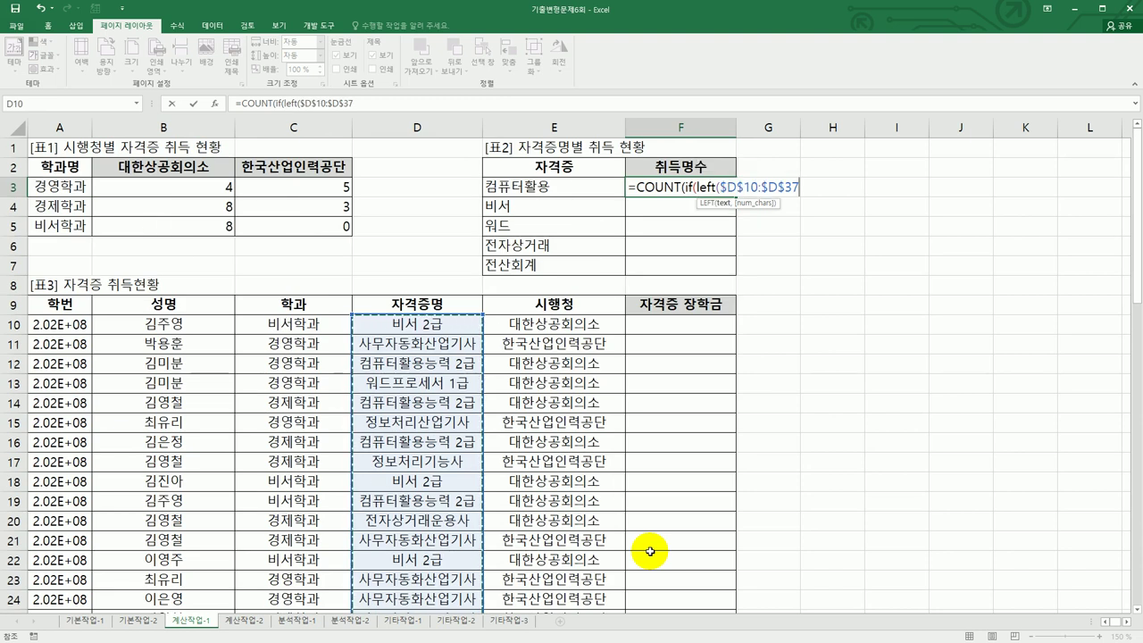
# - Set the LEFT character count to LEN(E3) and compare the extracted text with E3 as the IF condition
pyautogui.write(',')
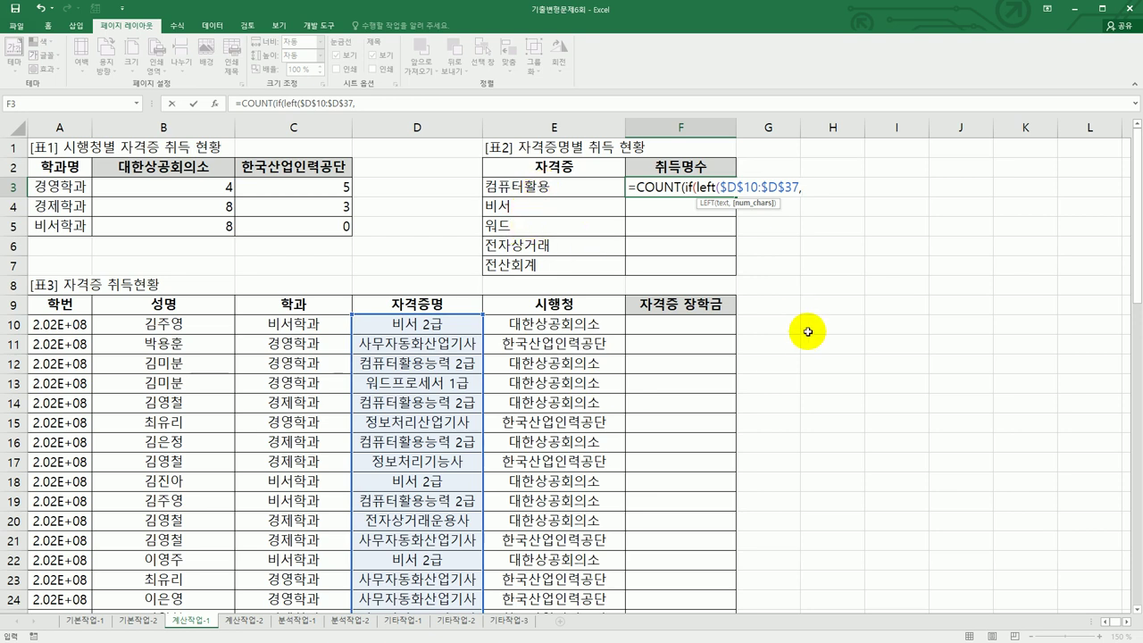
pyautogui.write('len(')
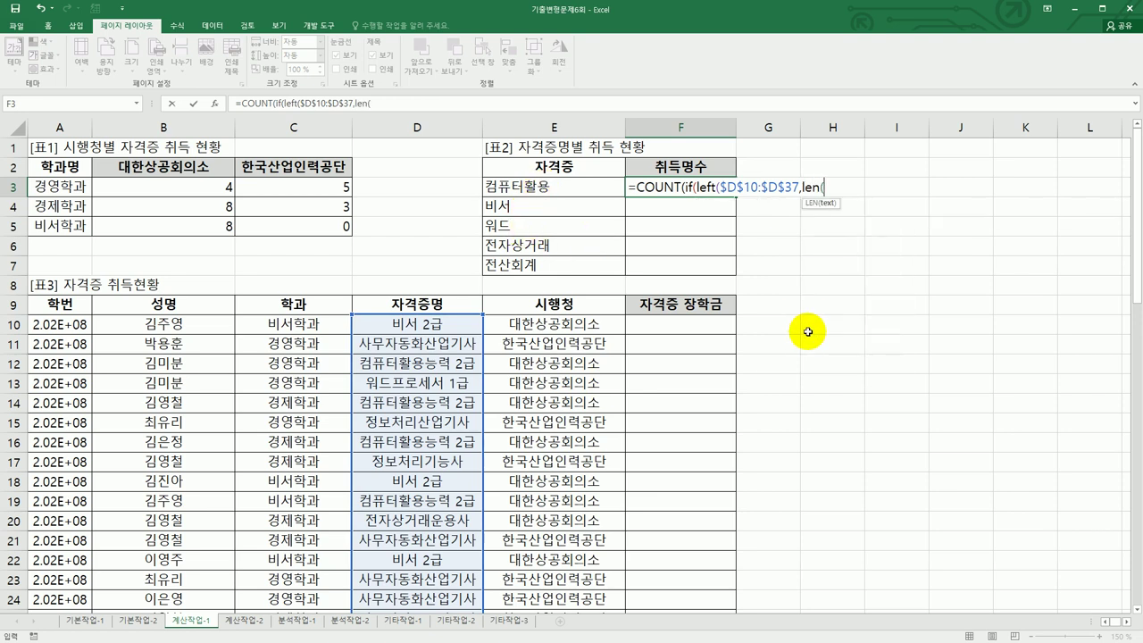
pyautogui.click(589, 187)
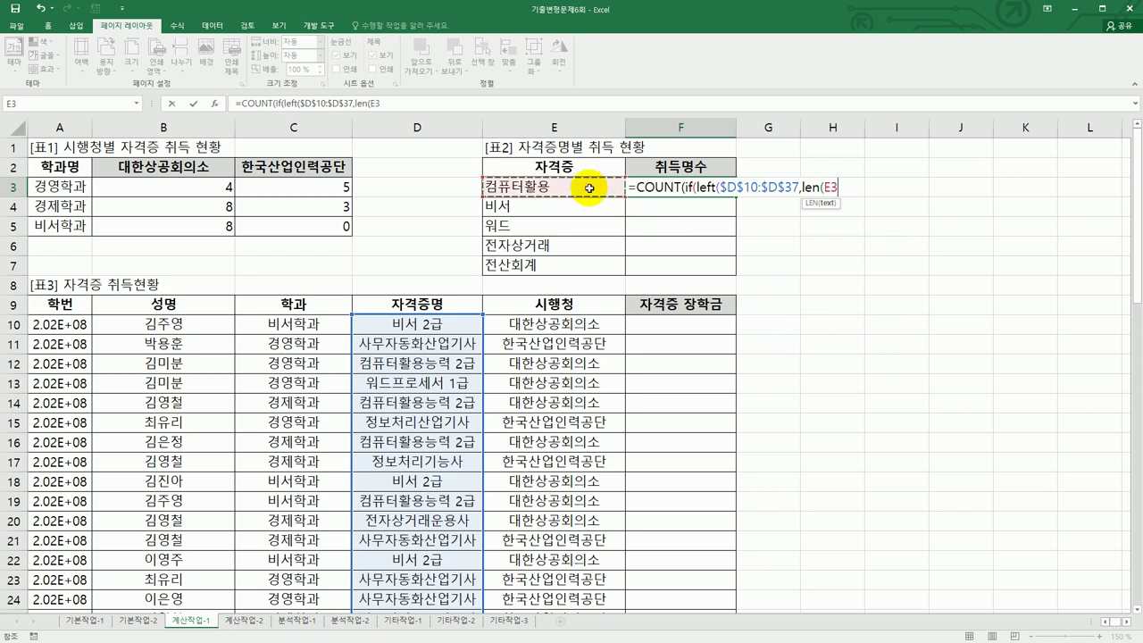
pyautogui.write(')')
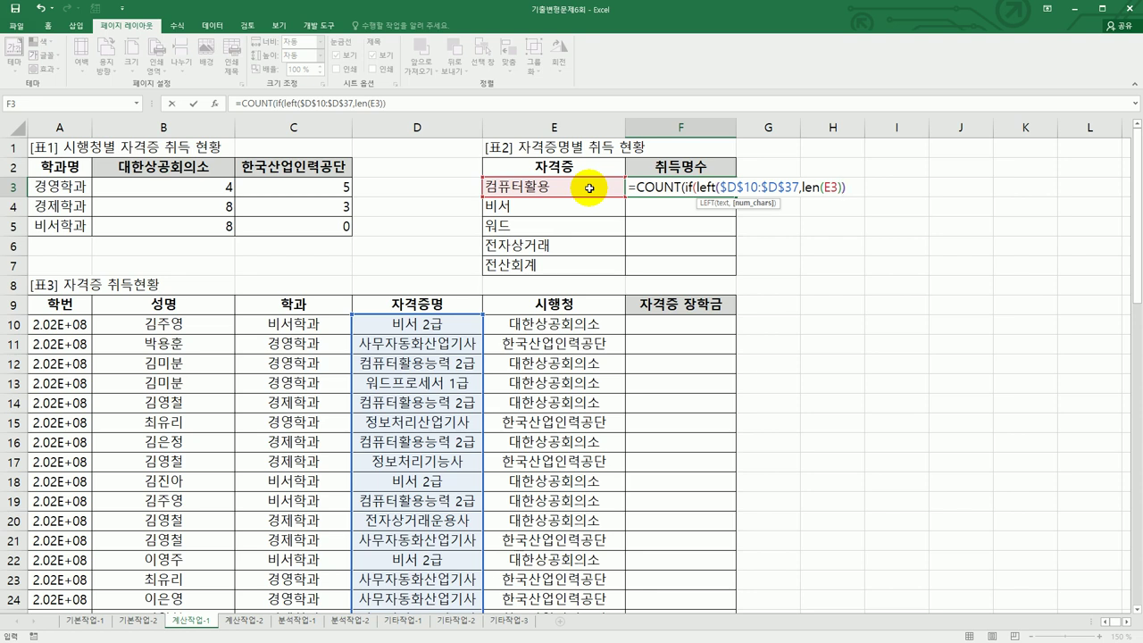
pyautogui.write('))=')
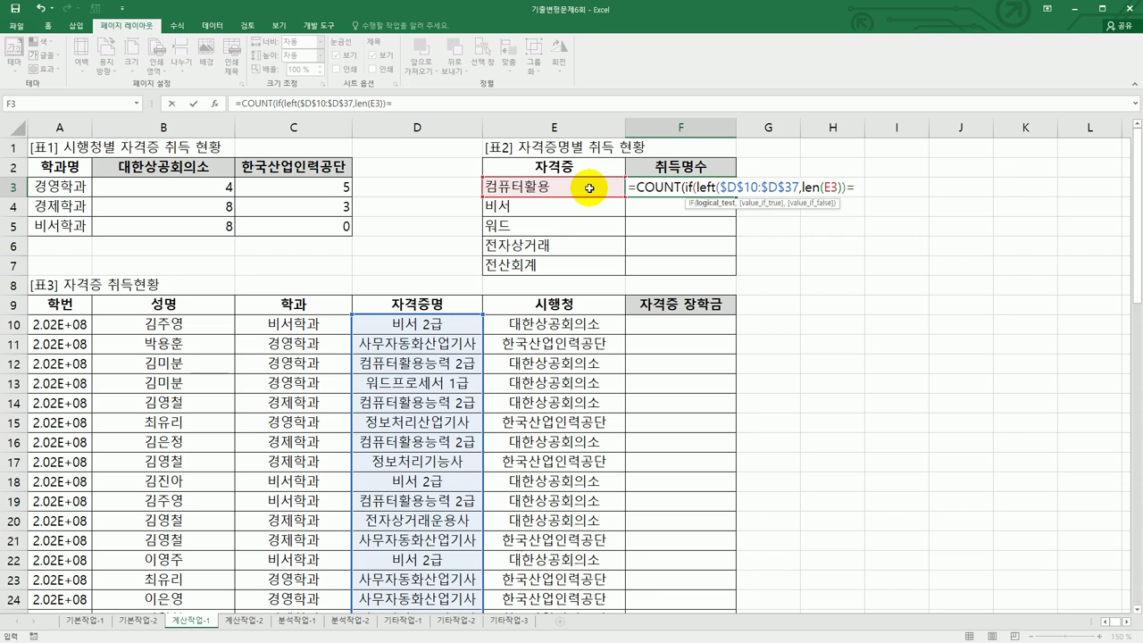
pyautogui.click(589, 188)
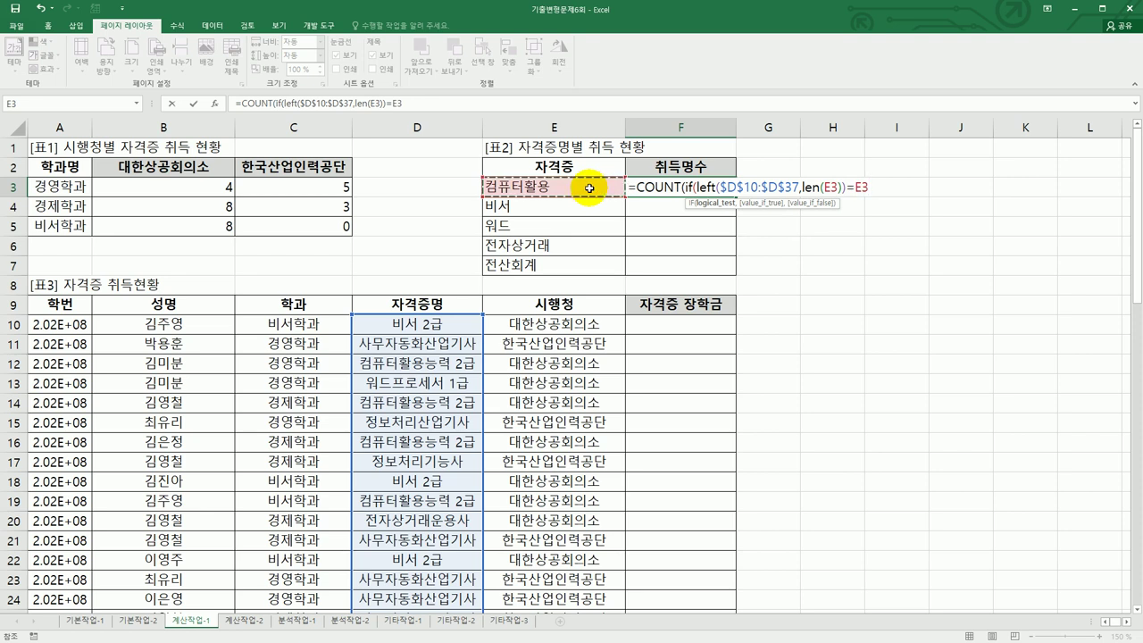
# - Use the absolute 학번 range $A$10:$A$37 as the IF true value and enter F3 as an array formula
pyautogui.write(',1')
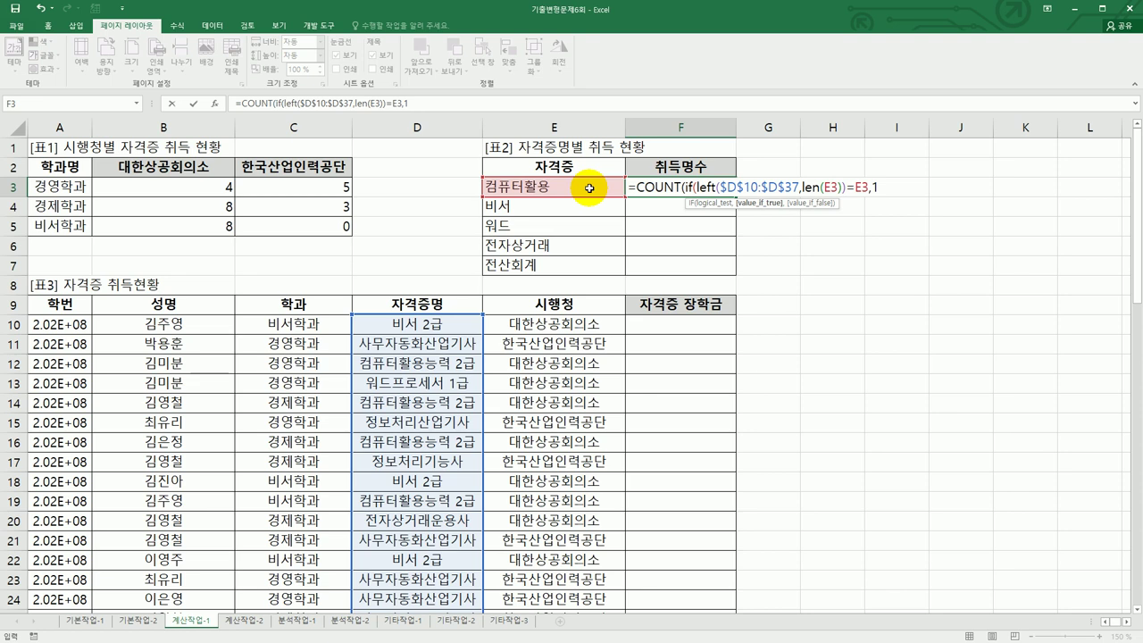
pyautogui.press('BackSpace')
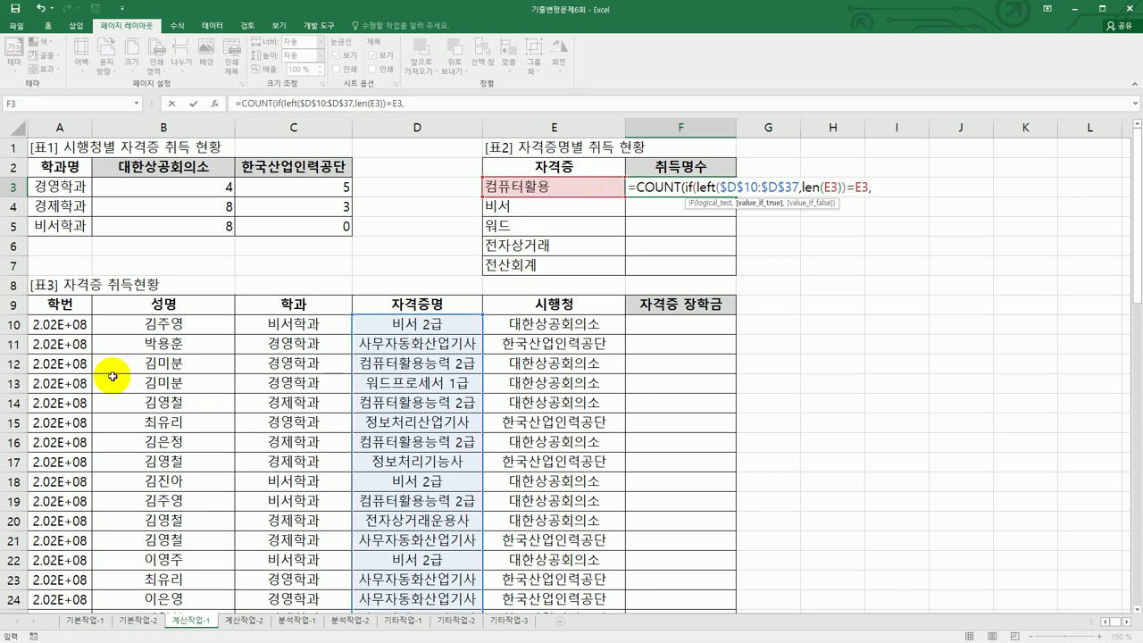
pyautogui.moveTo(64, 326); pyautogui.dragTo(75, 616)
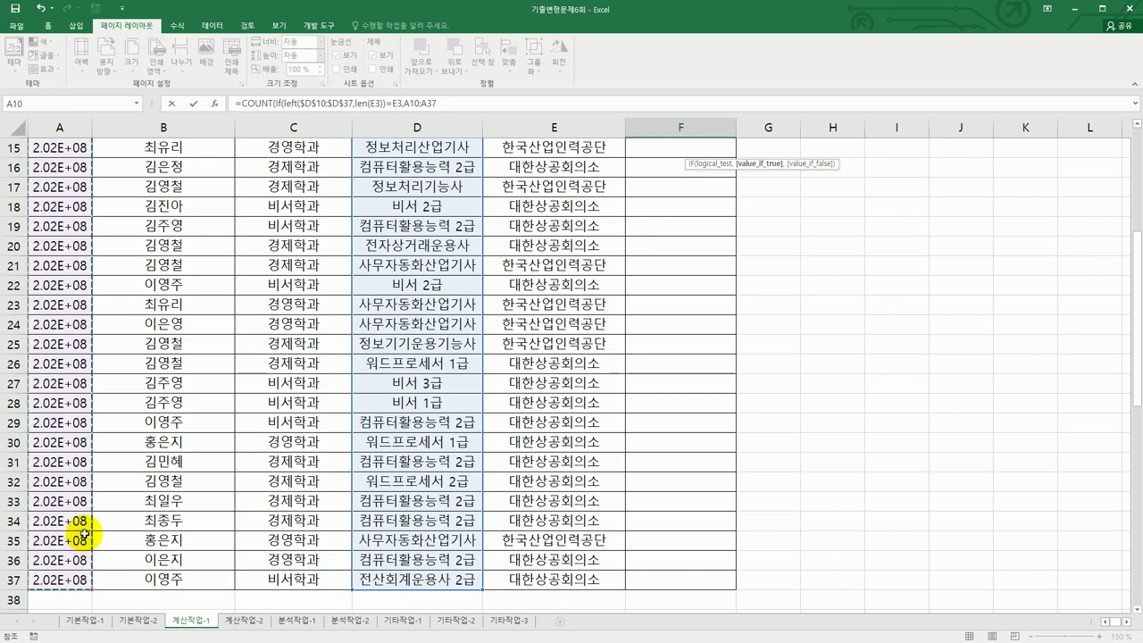
pyautogui.scroll(4, 225, 475)
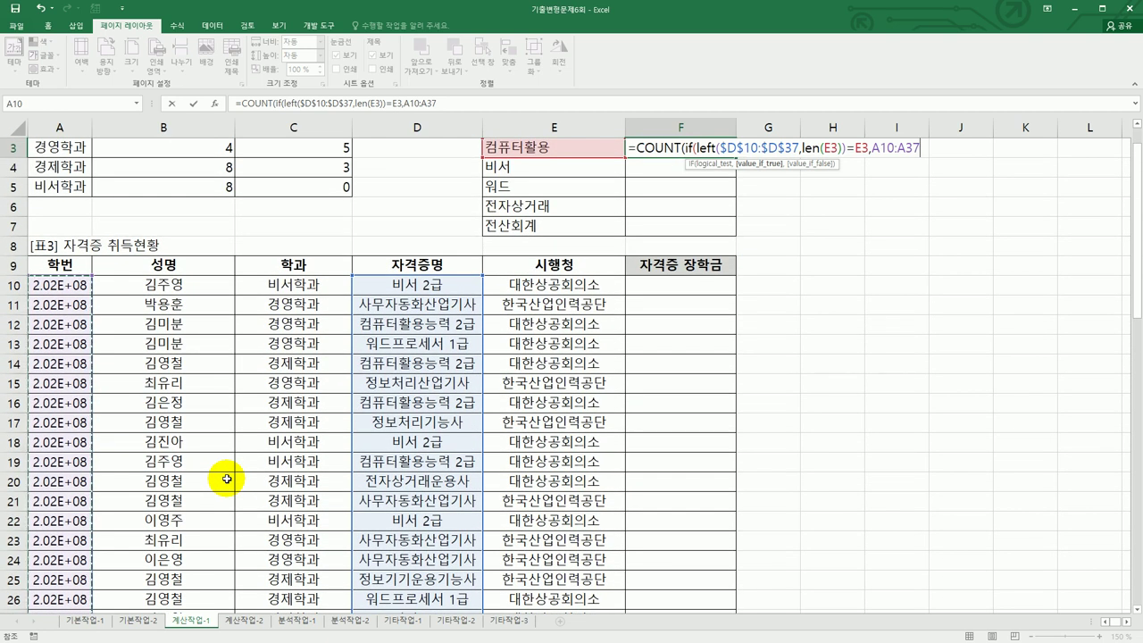
pyautogui.press('F4')
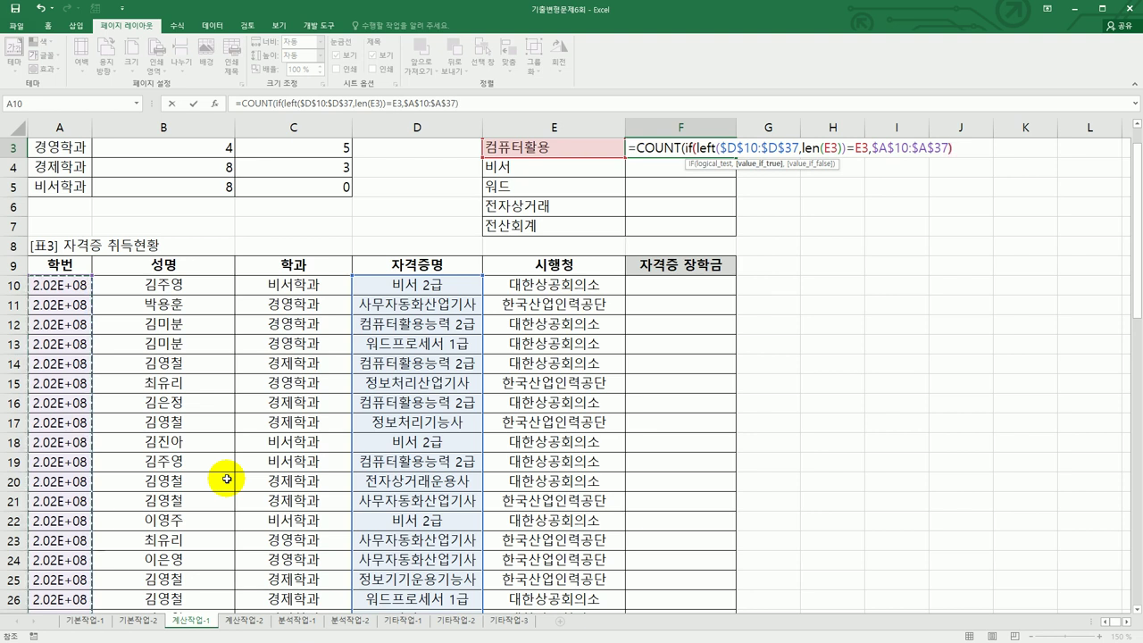
pyautogui.write(')')
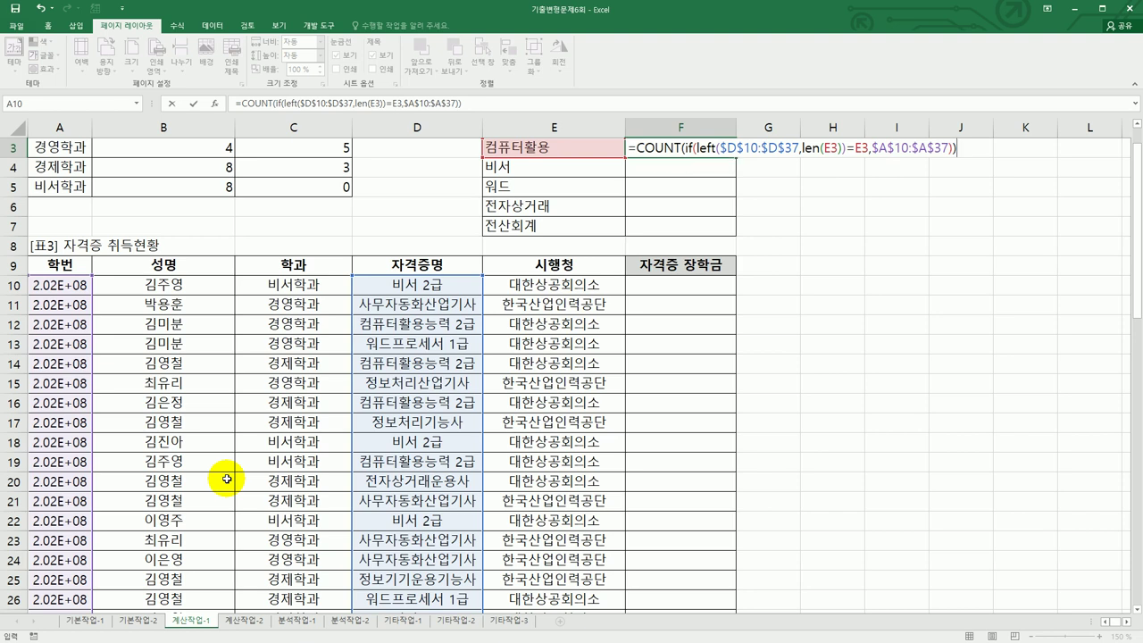
pyautogui.hotkey('ctrl', 'shift', 'Return')
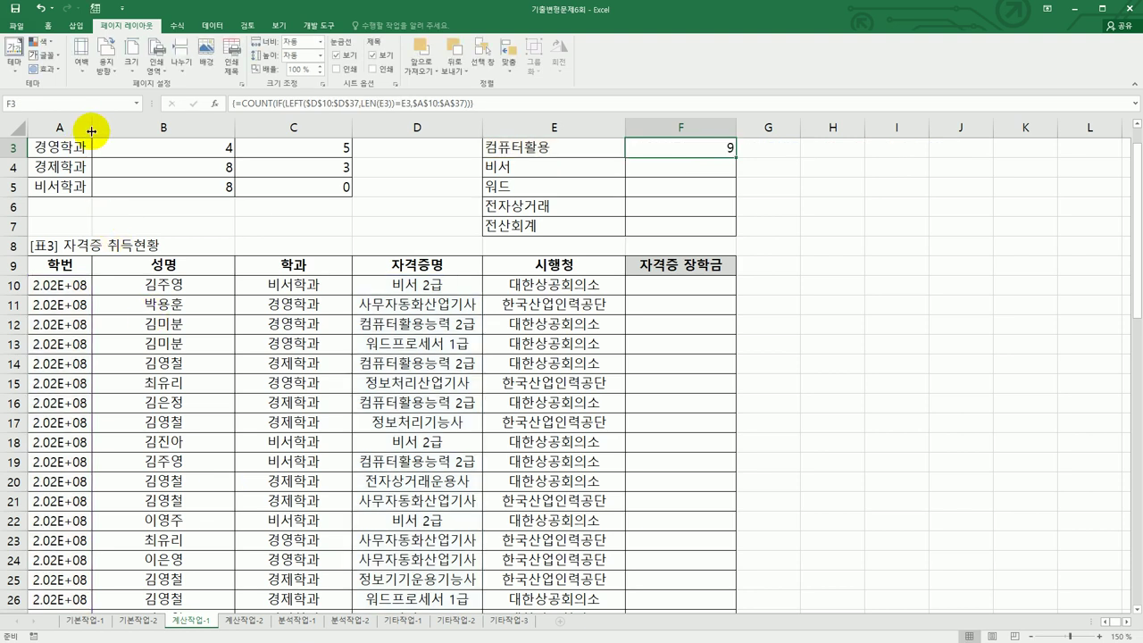
# - Widen column A so that the 학번 values display in full, and check a few of them
pyautogui.moveTo(91, 130); pyautogui.dragTo(110, 129)
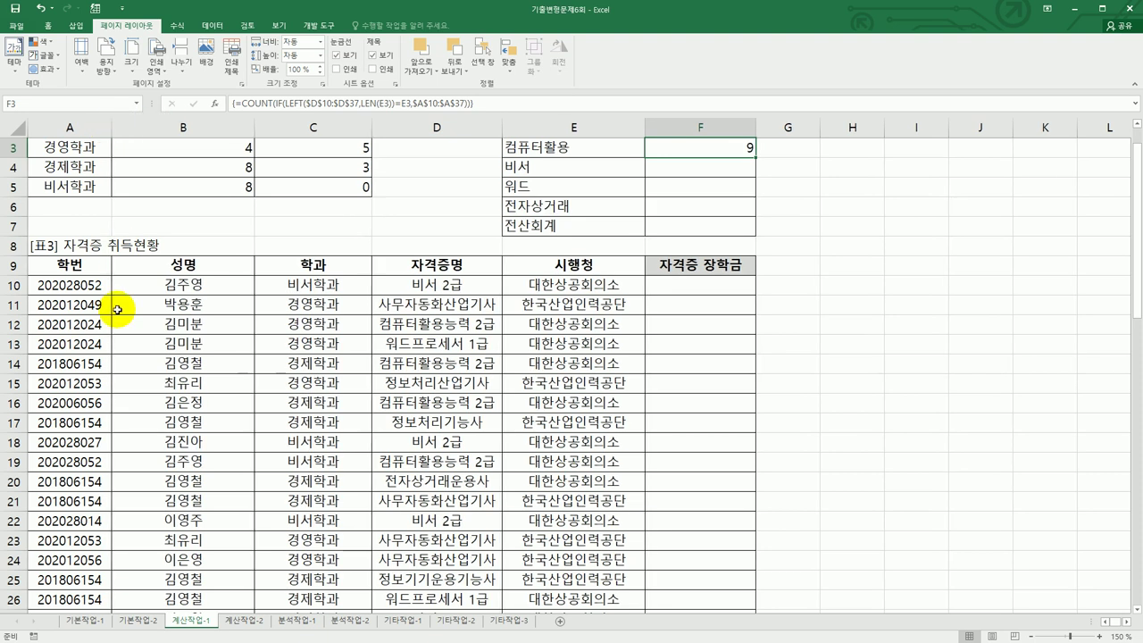
pyautogui.click(77, 363)
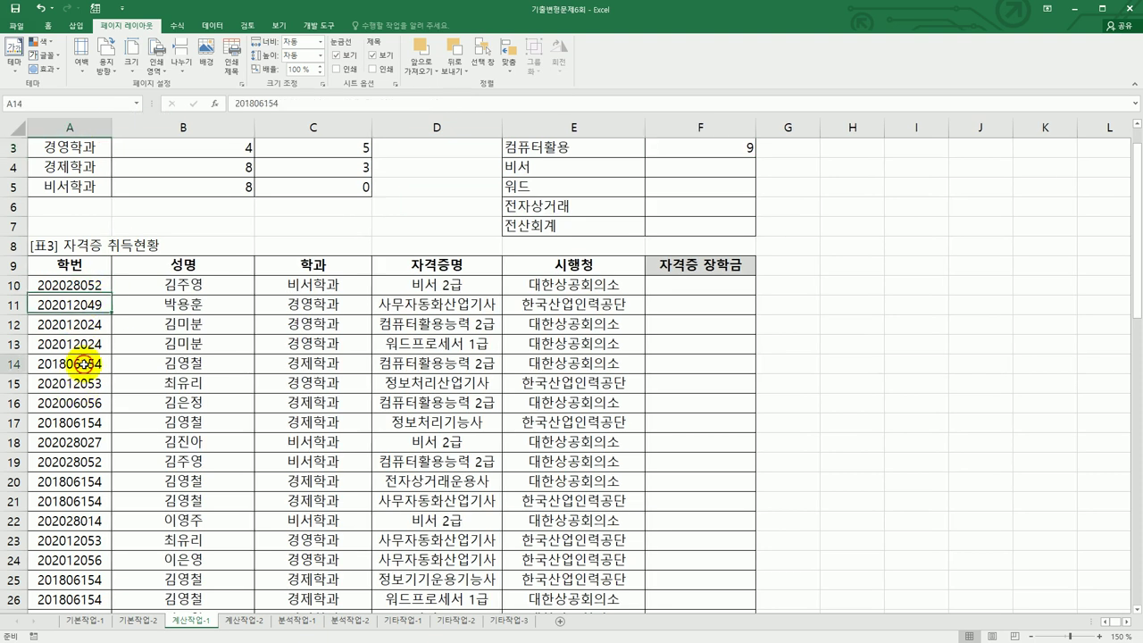
pyautogui.click(67, 457)
# - Fill the F3 array formula down through F7 for the remaining certificates in [표2]
pyautogui.scroll(1, 268, 419)
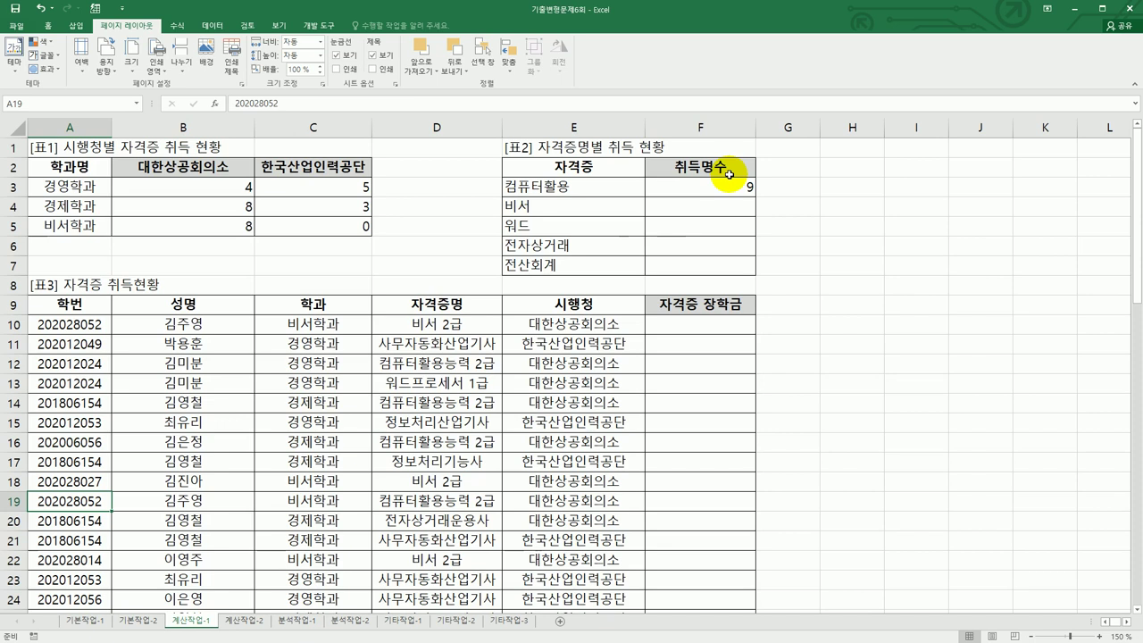
pyautogui.click(753, 190)
pyautogui.moveTo(753, 190); pyautogui.dragTo(747, 276)
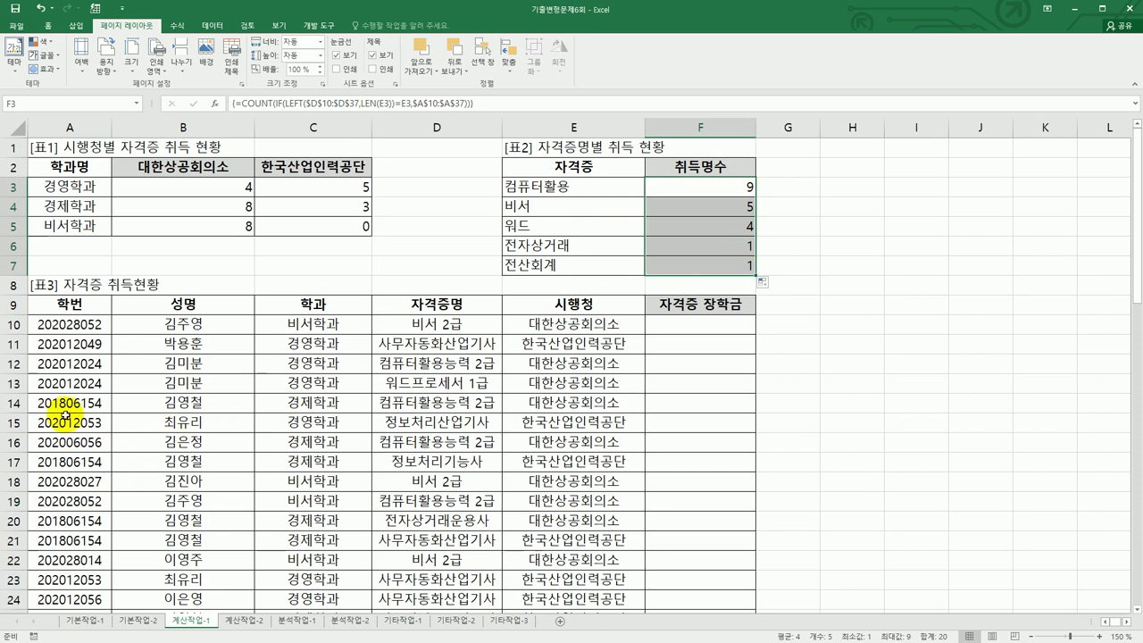
# - Replace the IF true value in F3 with 1, enter it as an array formula, and fill it down through F7
pyautogui.click(684, 185)
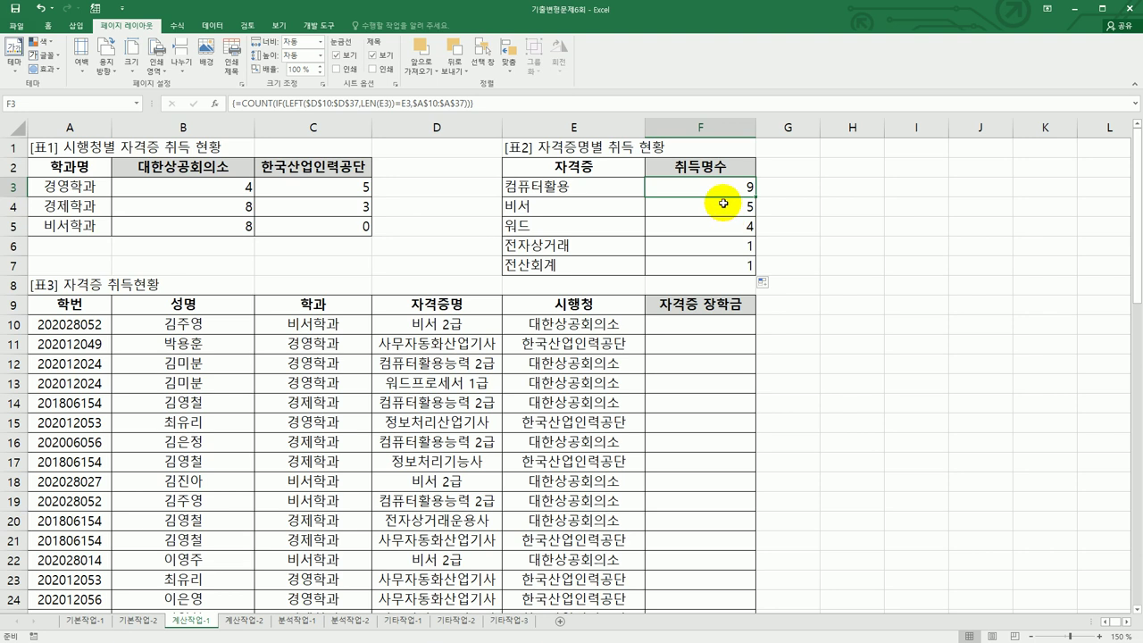
pyautogui.doubleClick(724, 186)
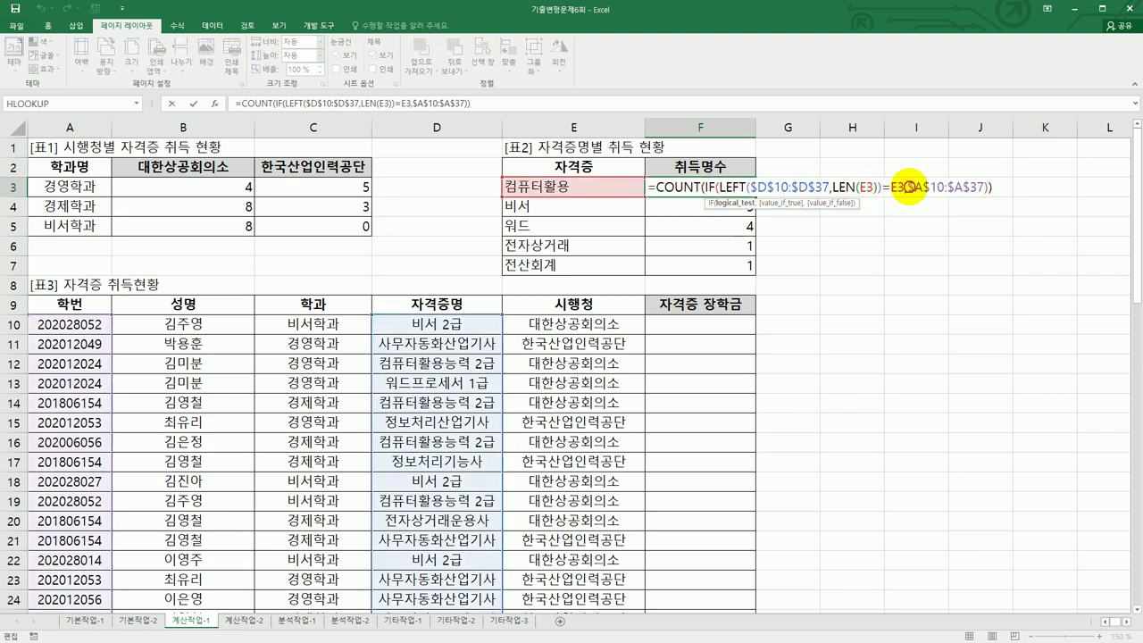
pyautogui.moveTo(908, 188); pyautogui.dragTo(983, 187)
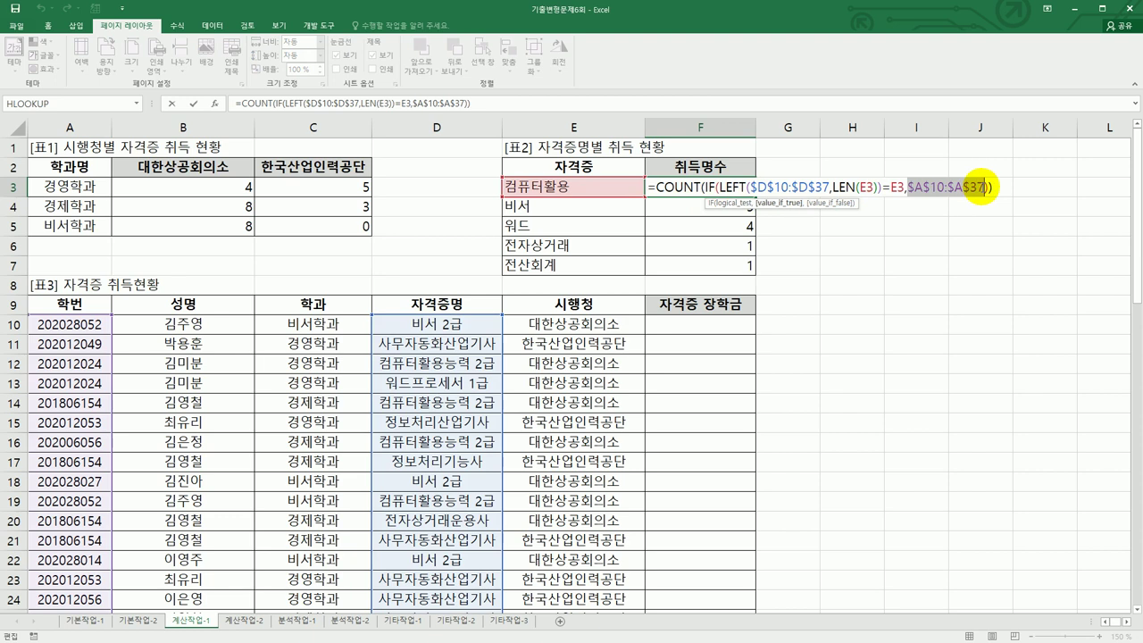
pyautogui.write('1')
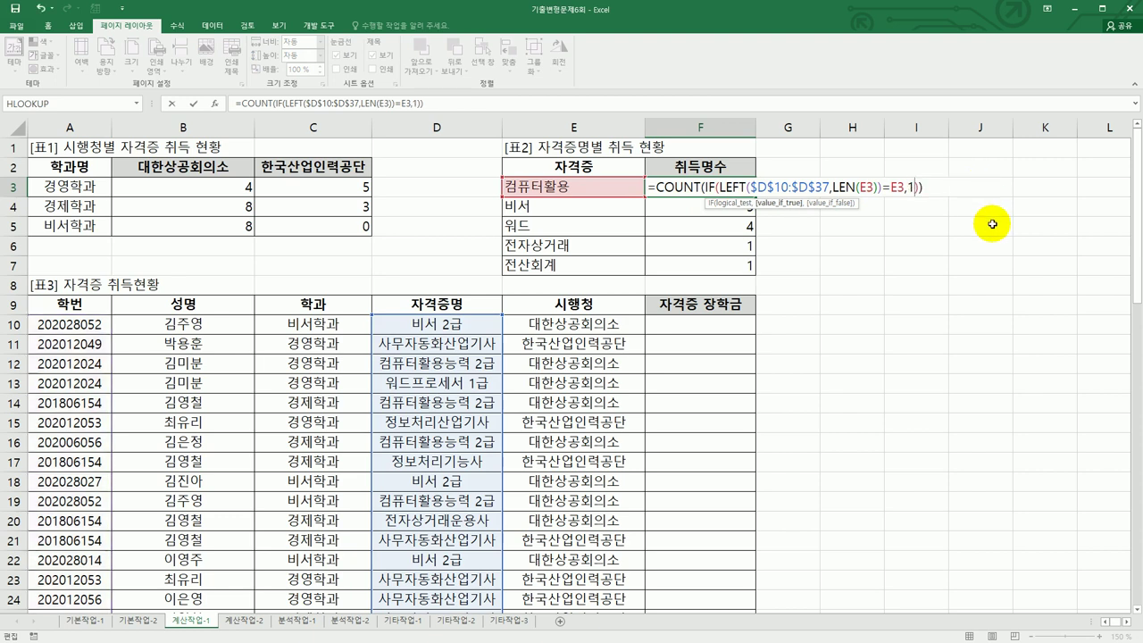
pyautogui.click(941, 187)
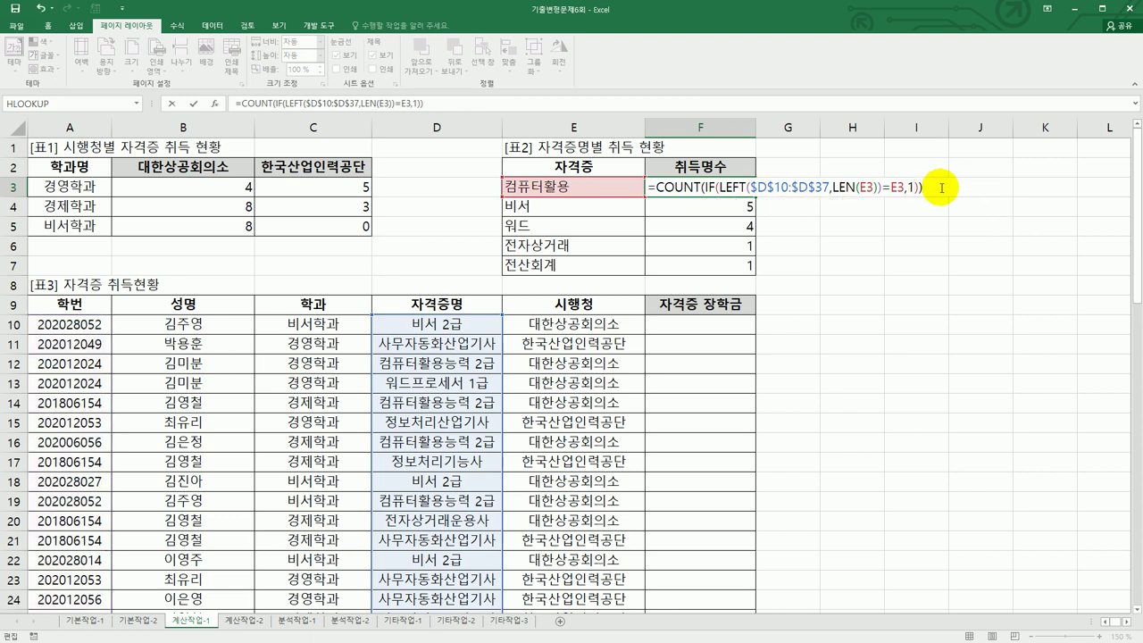
pyautogui.hotkey('ctrl', 'shift', 'Return')
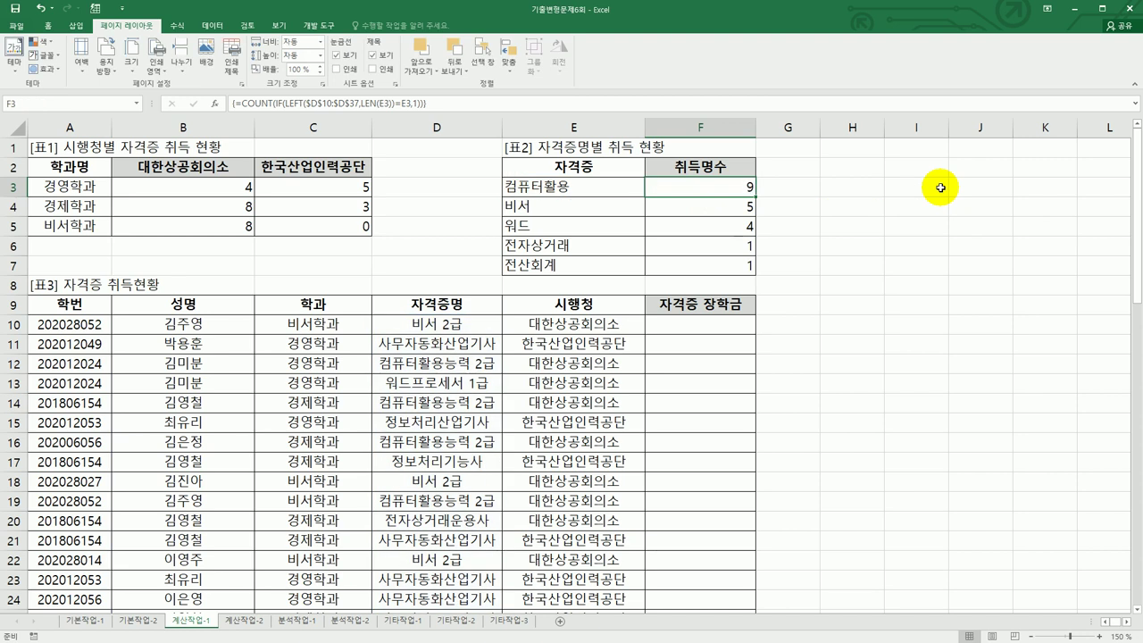
pyautogui.moveTo(756, 195); pyautogui.dragTo(756, 262)
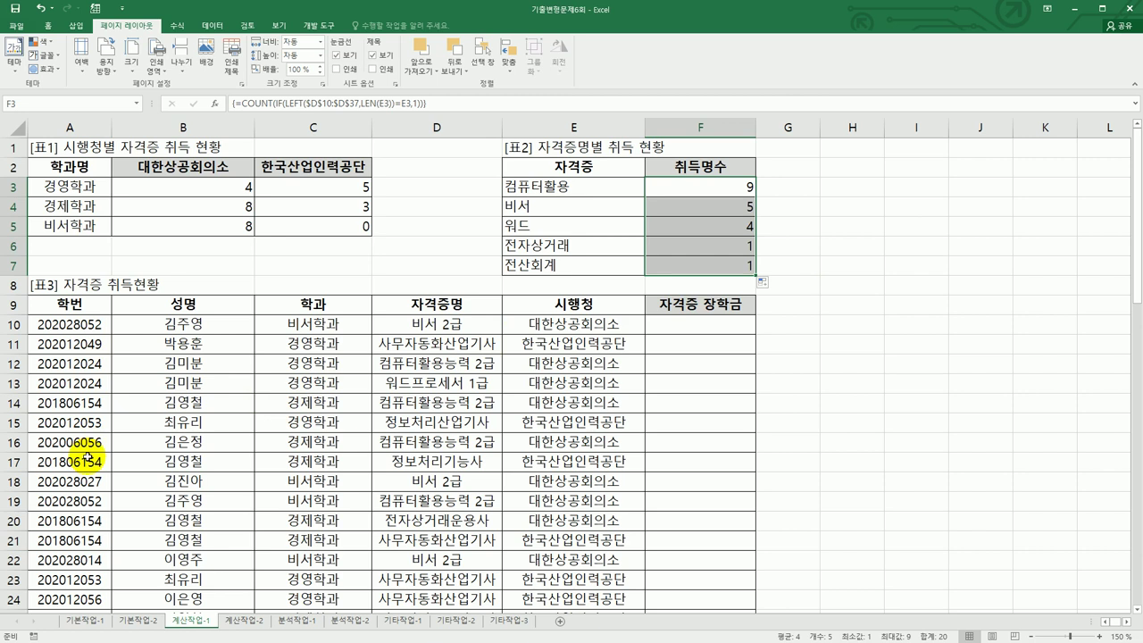
# - Review the scholarship amounts in [표4], and start a VLOOKUP formula in F10 with D10 as the lookup value
pyautogui.click(708, 327)
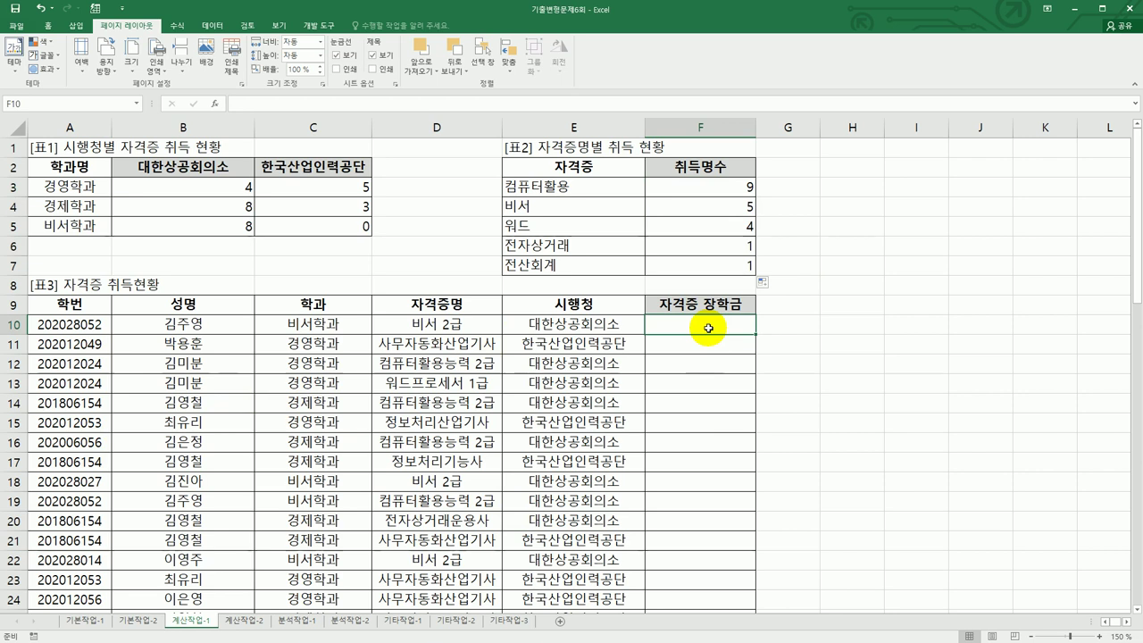
pyautogui.scroll(-9, 708, 328)
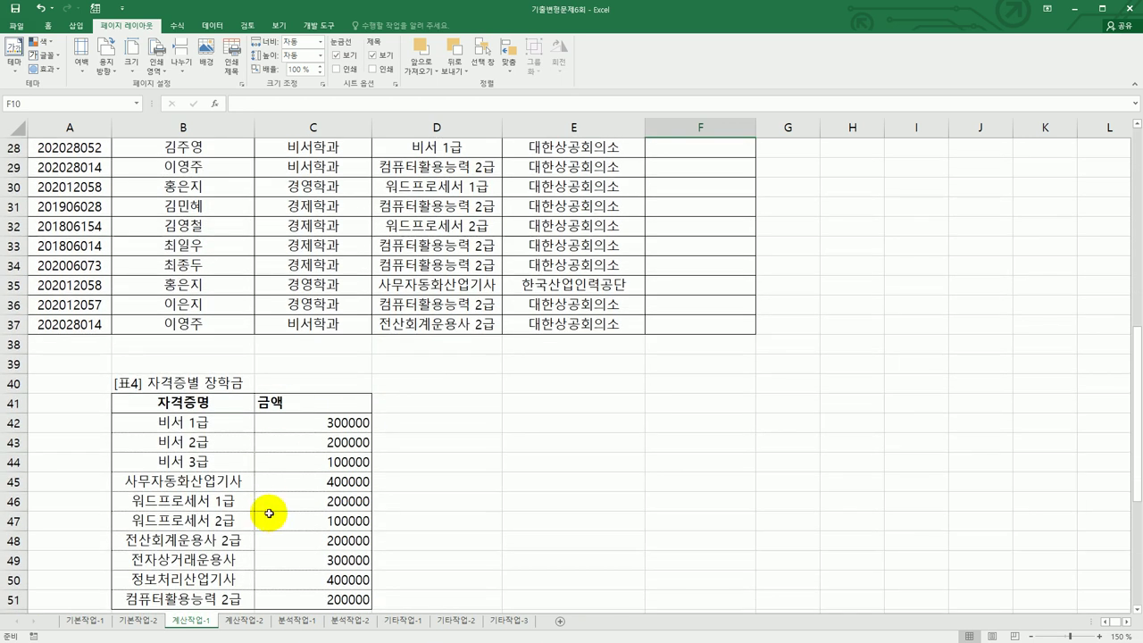
pyautogui.scroll(-1, 269, 514)
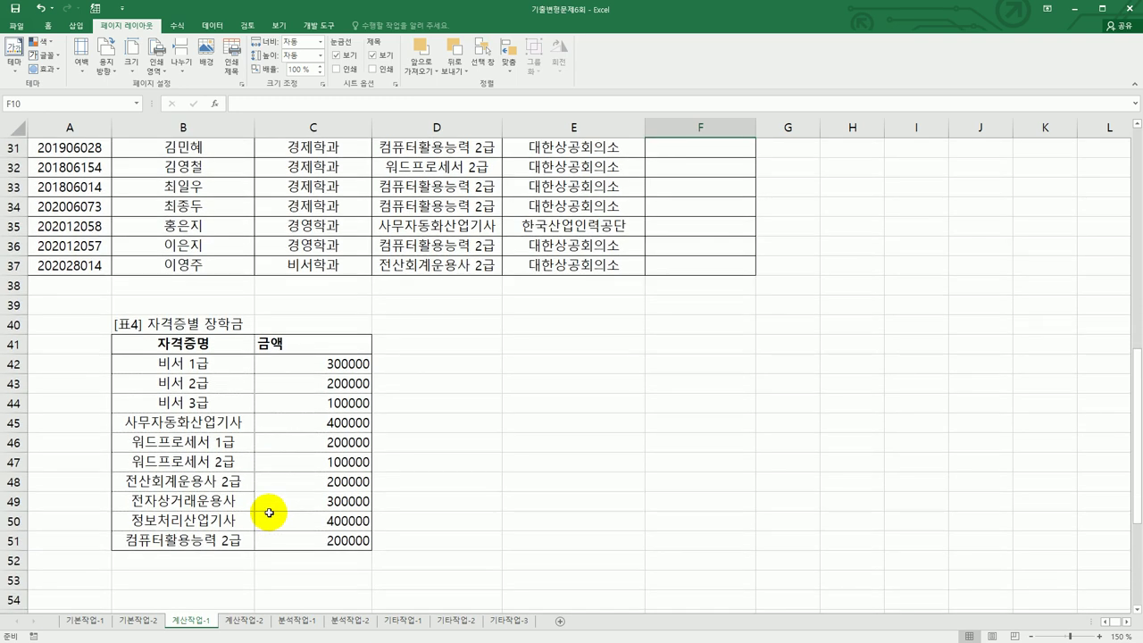
pyautogui.scroll(2, 269, 513)
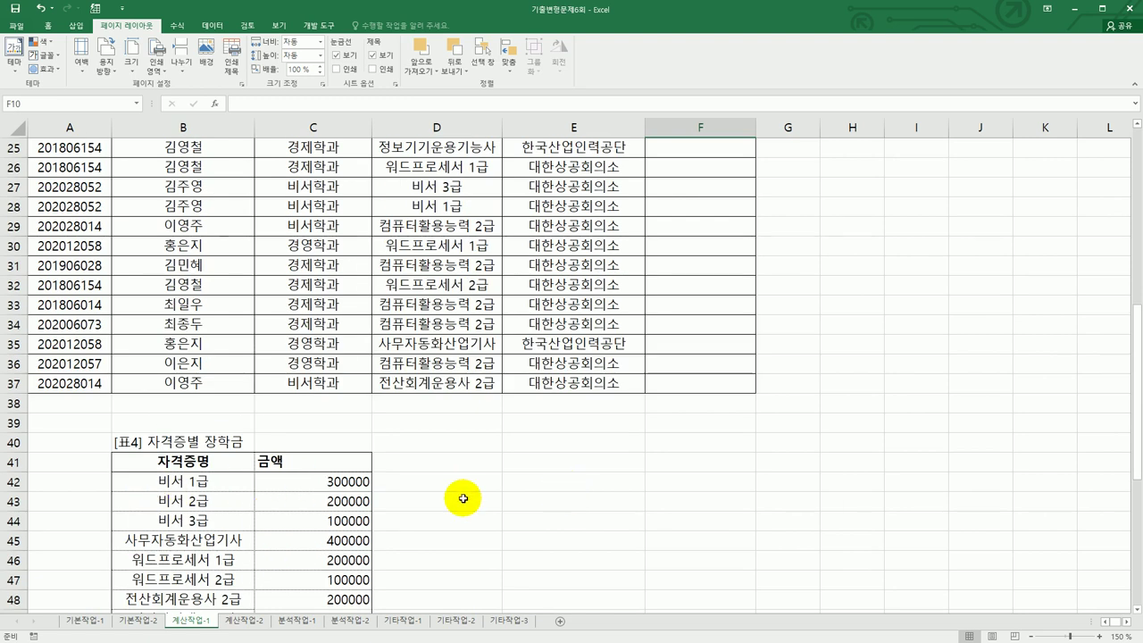
pyautogui.scroll(7, 732, 384)
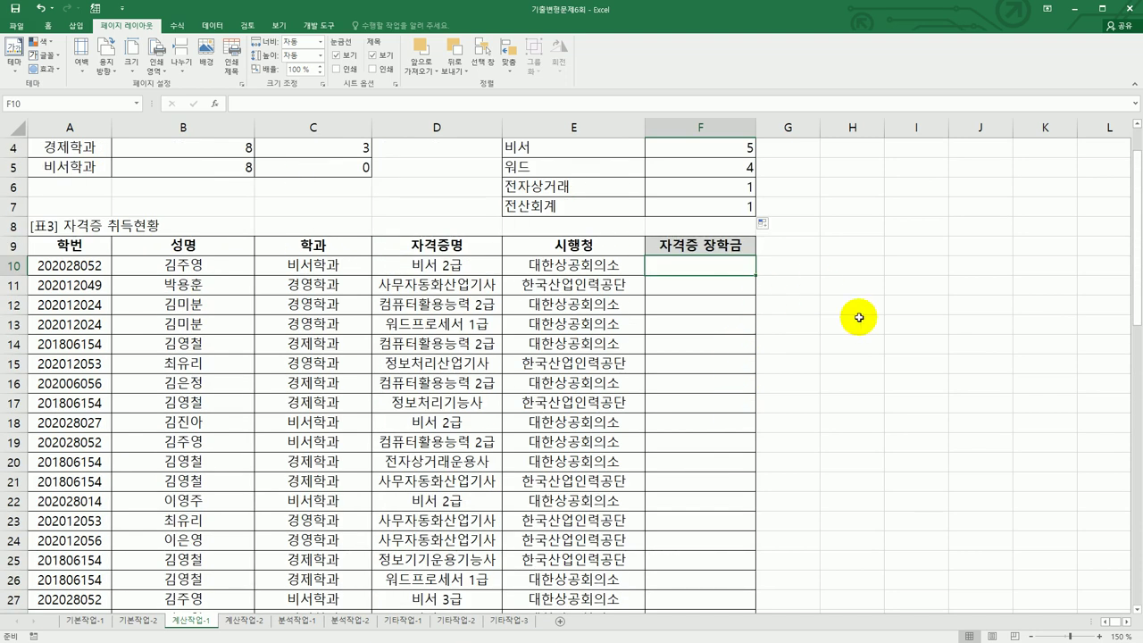
pyautogui.write('=vl')
pyautogui.press('Tab')
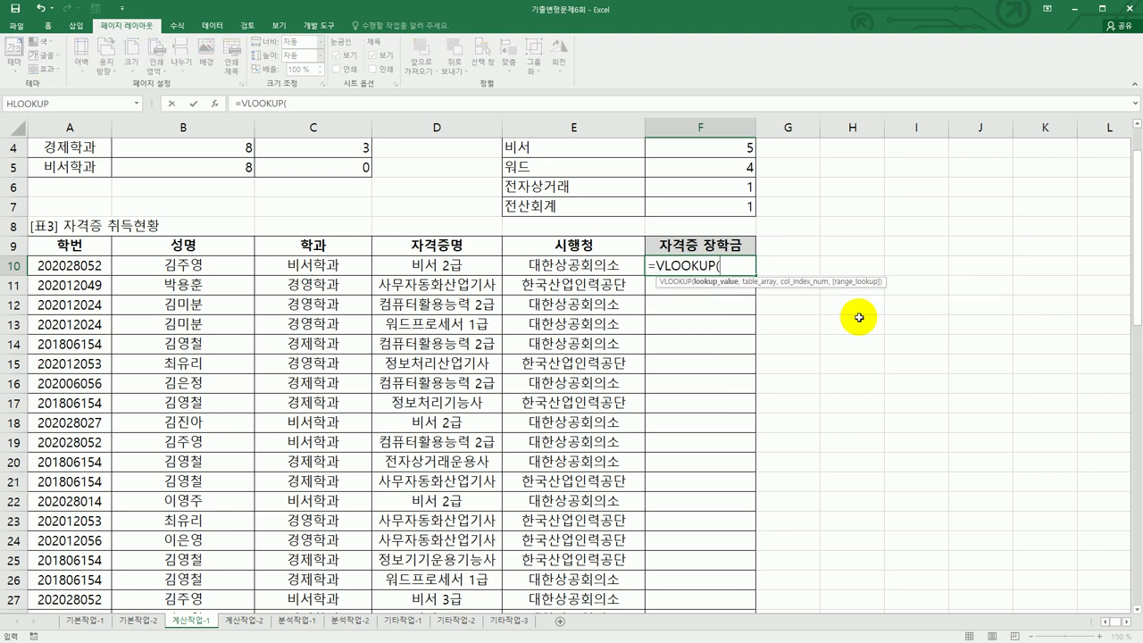
pyautogui.click(431, 276)
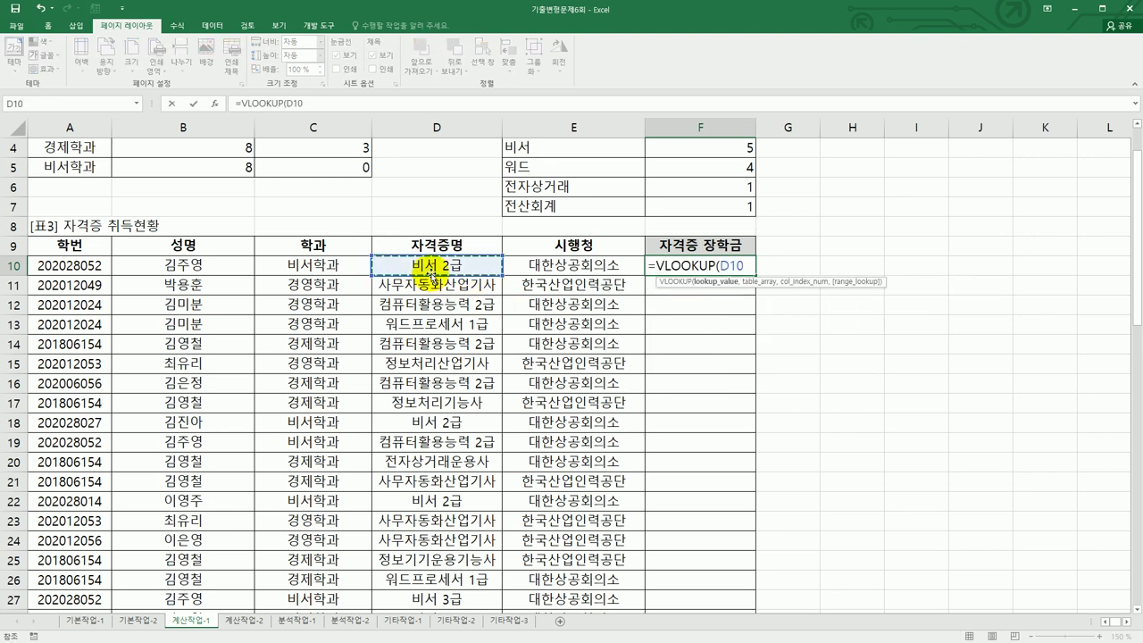
pyautogui.write(',')
# - Set the VLOOKUP table array to the absolute [표4] range $B$42:$C$51
pyautogui.scroll(-8, 433, 286)
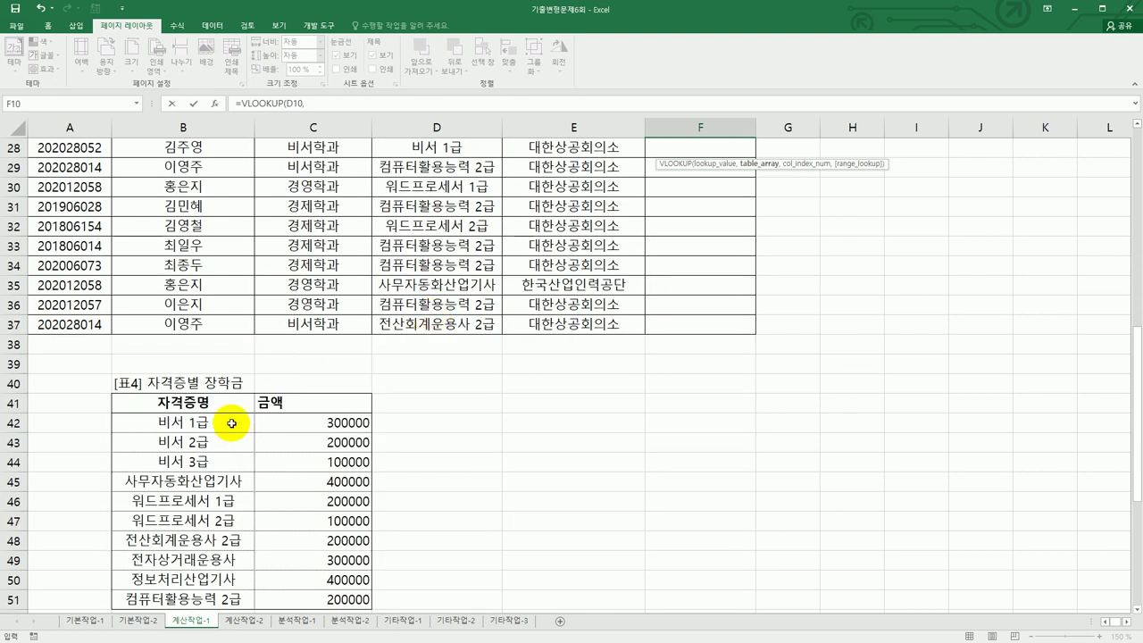
pyautogui.moveTo(232, 423); pyautogui.dragTo(288, 520)
pyautogui.press('F4')
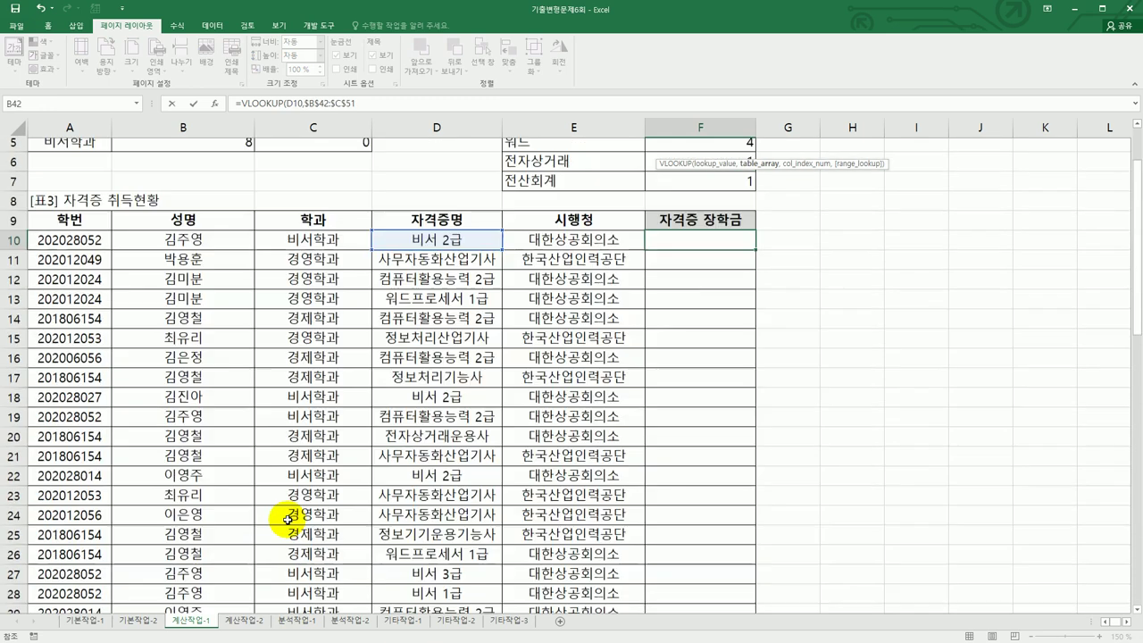
pyautogui.scroll(3, 288, 517)
pyautogui.scroll(-10, 402, 465)
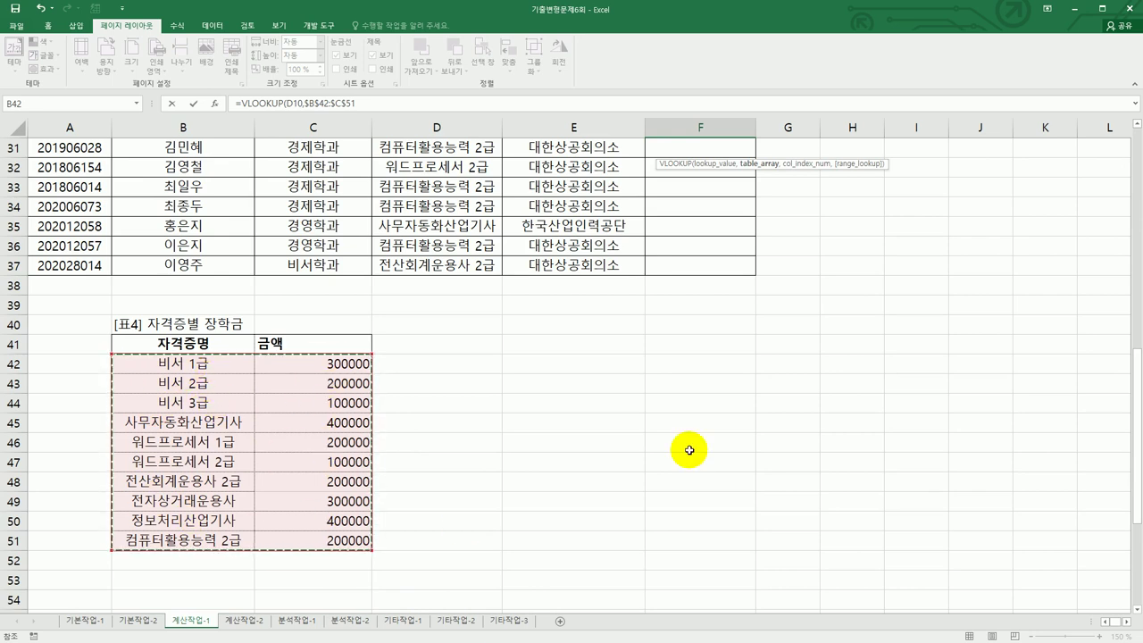
pyautogui.scroll(7, 804, 403)
pyautogui.scroll(2, 803, 407)
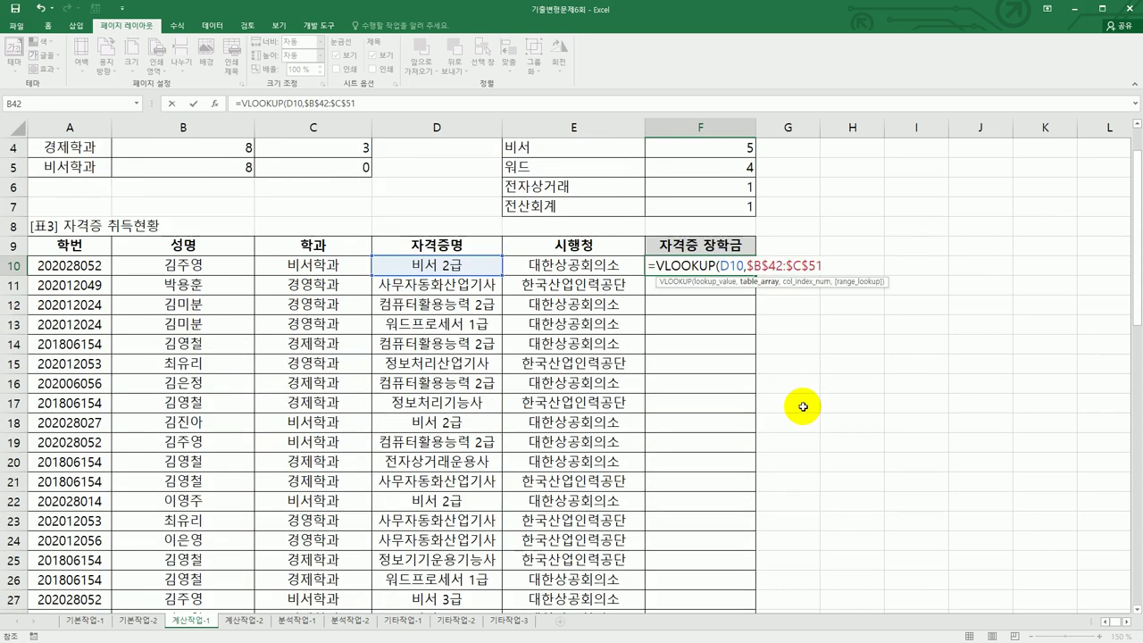
# - Set the VLOOKUP column index to 2 with FALSE for an exact match, and enter the F10 formula
pyautogui.write(',2')
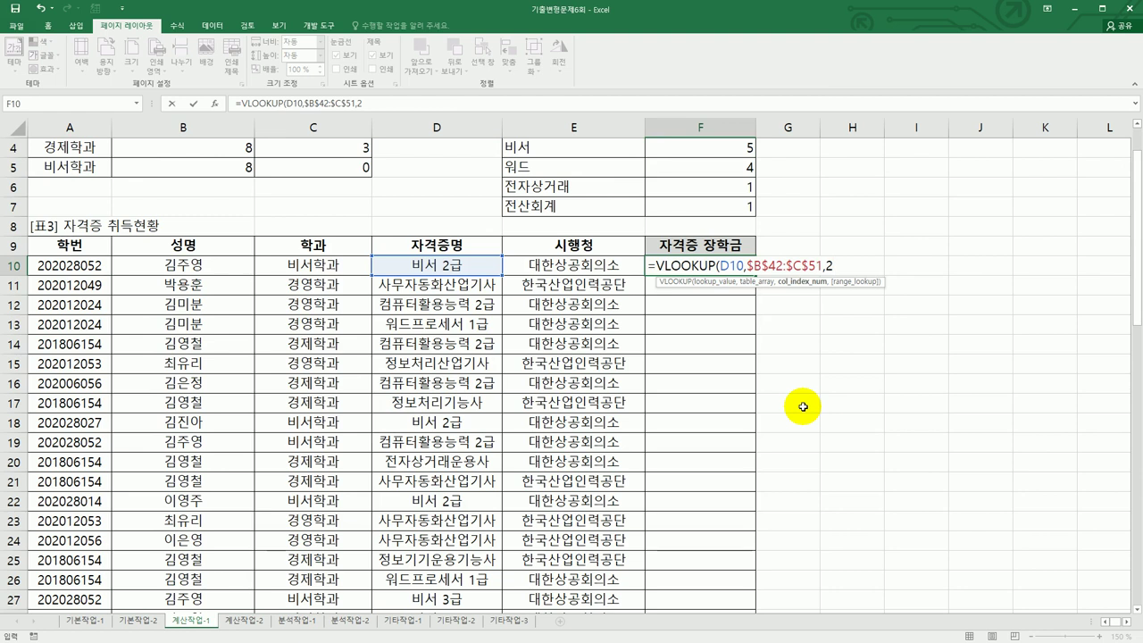
pyautogui.write(',')
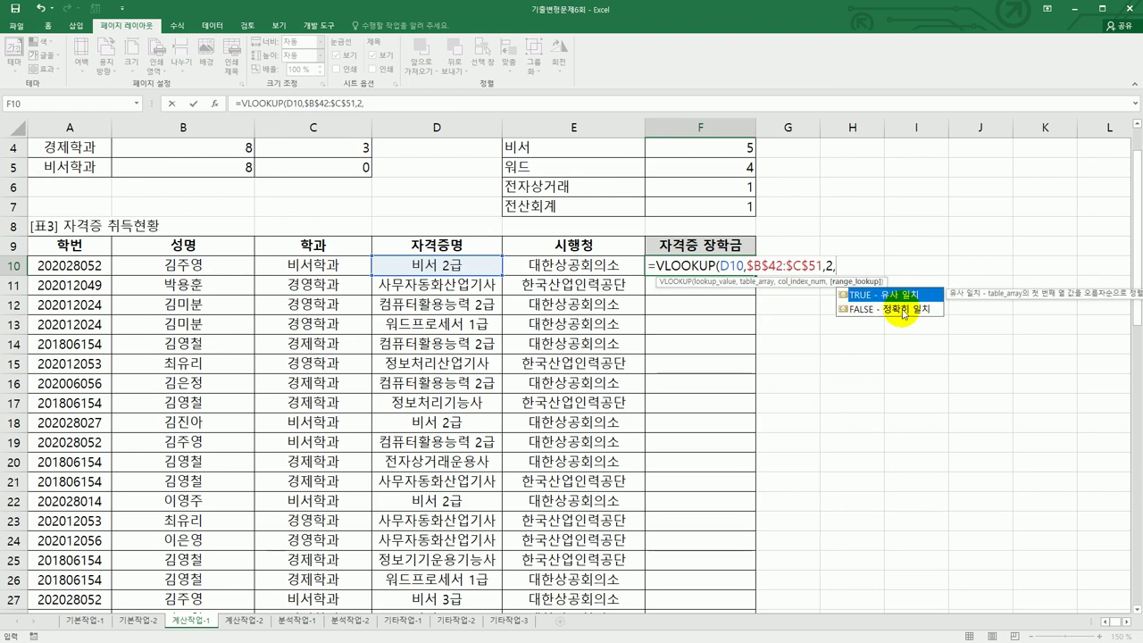
pyautogui.doubleClick(903, 310)
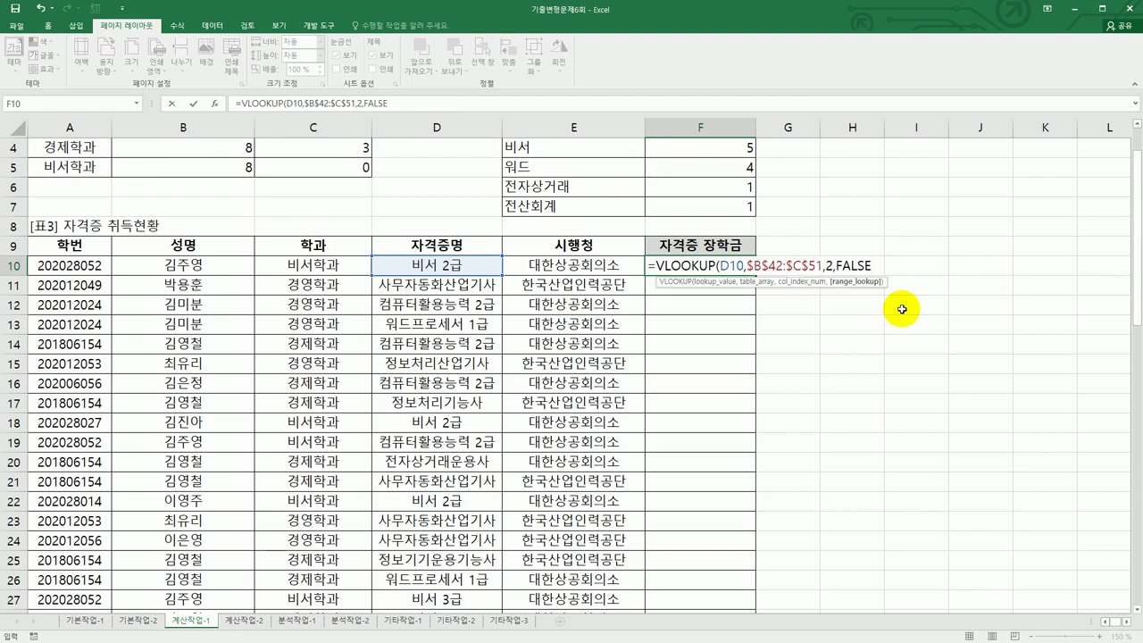
pyautogui.write(')')
pyautogui.press('Return')
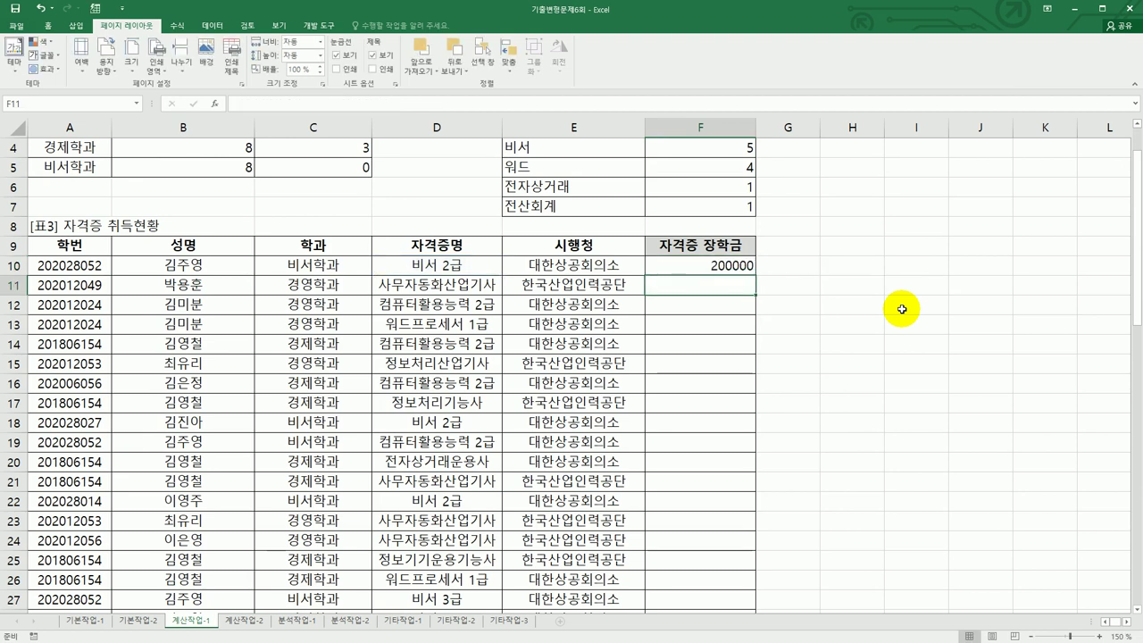
# - Fill the F10 formula down the 자격증 장학금 column through F37 and inspect cells F17 and F25
pyautogui.click(735, 266)
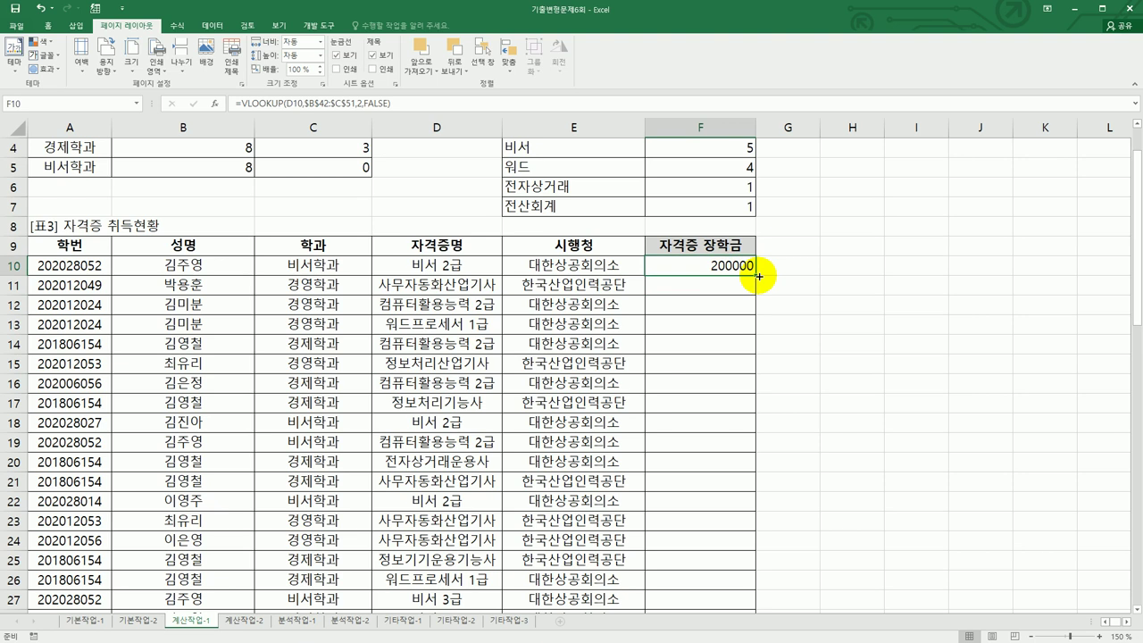
pyautogui.doubleClick(758, 275)
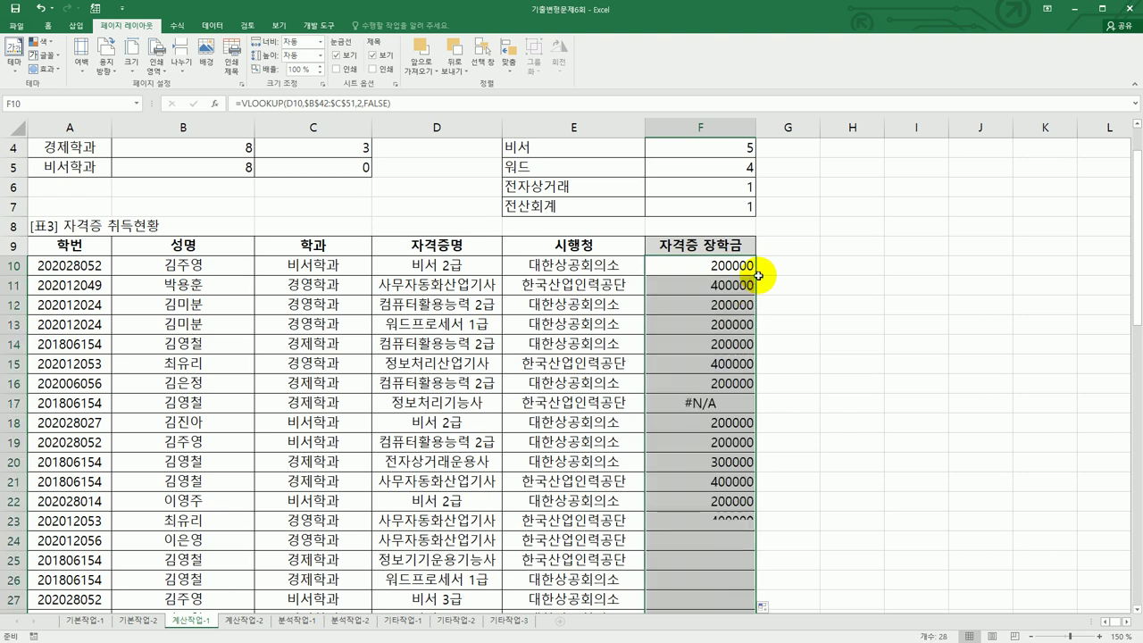
pyautogui.scroll(-4, 807, 361)
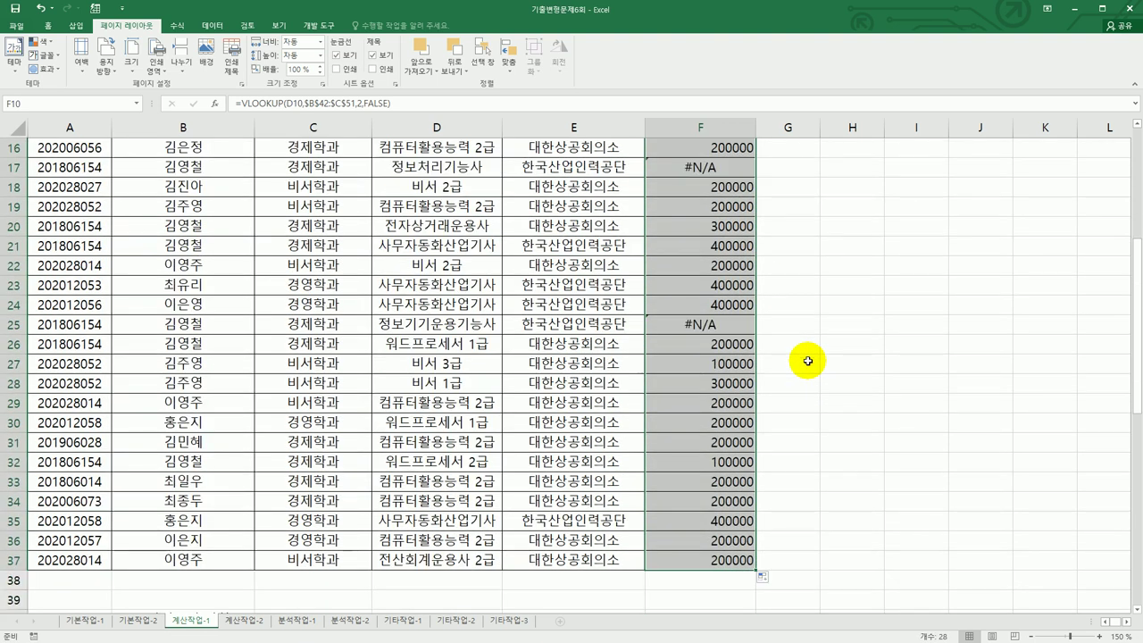
pyautogui.scroll(3, 807, 361)
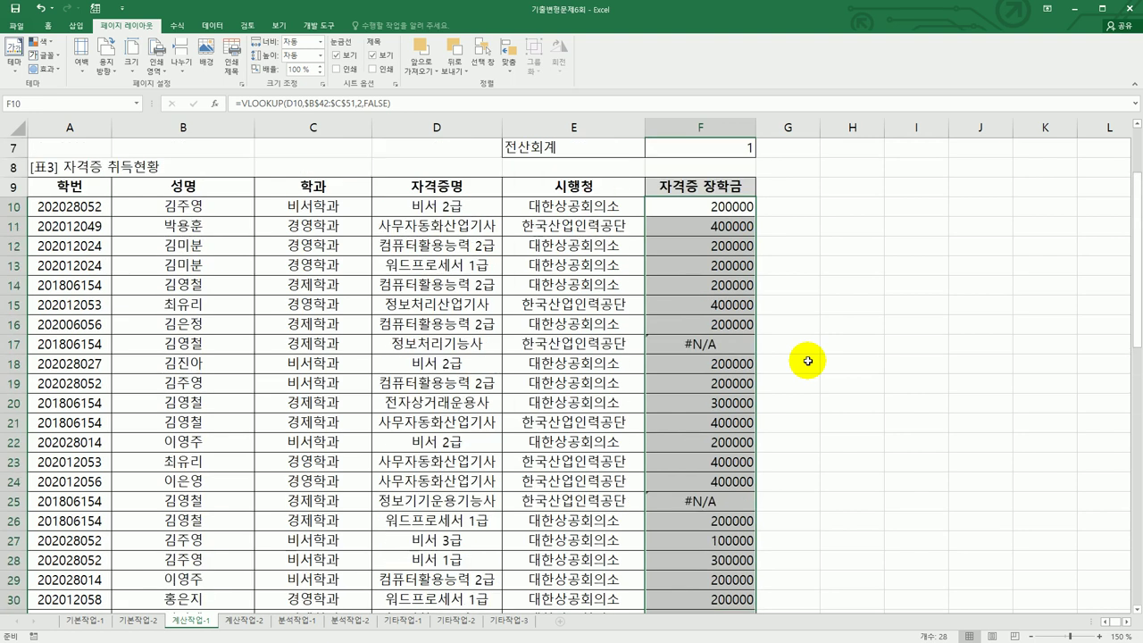
pyautogui.click(714, 345)
pyautogui.click(696, 497)
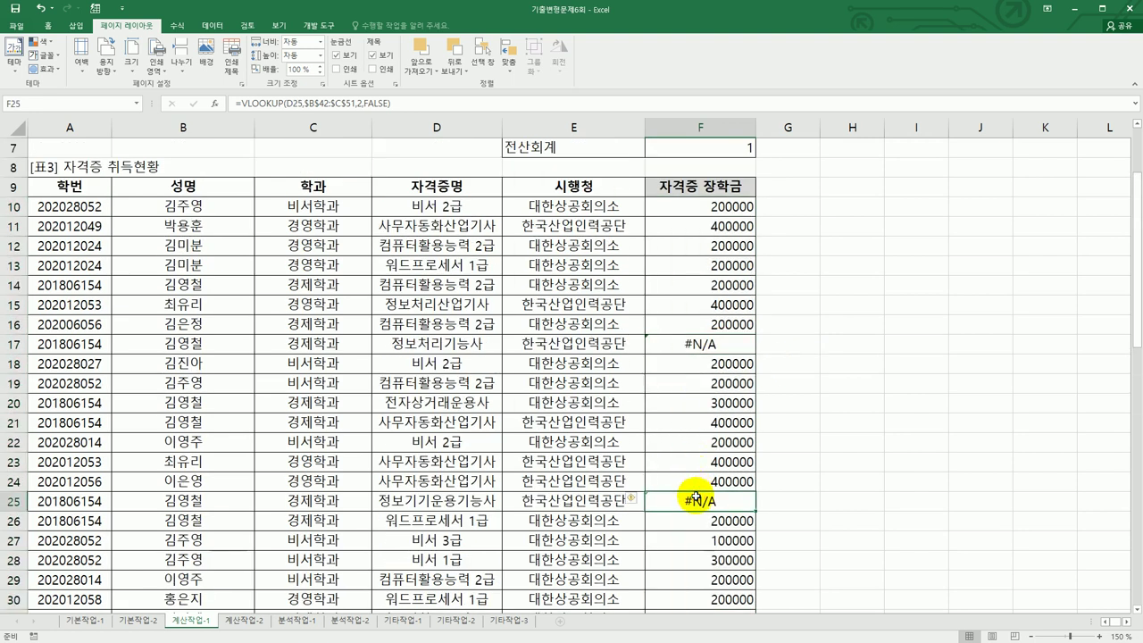
pyautogui.click(702, 344)
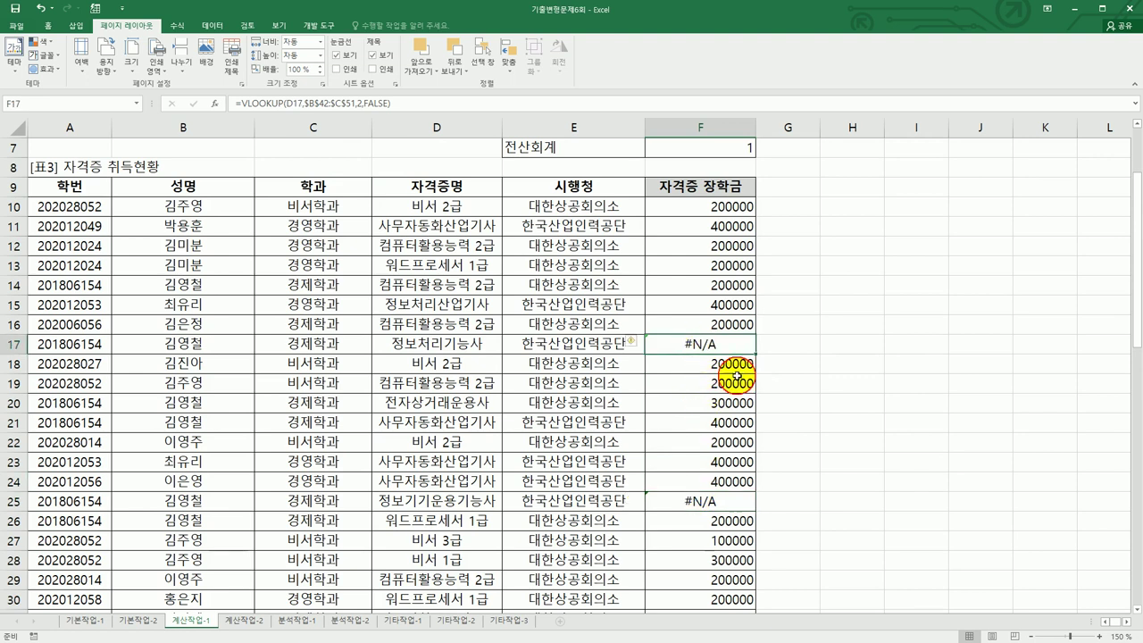
# - Wrap the VLOOKUP in F10 in ISERROR and make it the condition of an enclosing IF function
pyautogui.click(736, 206)
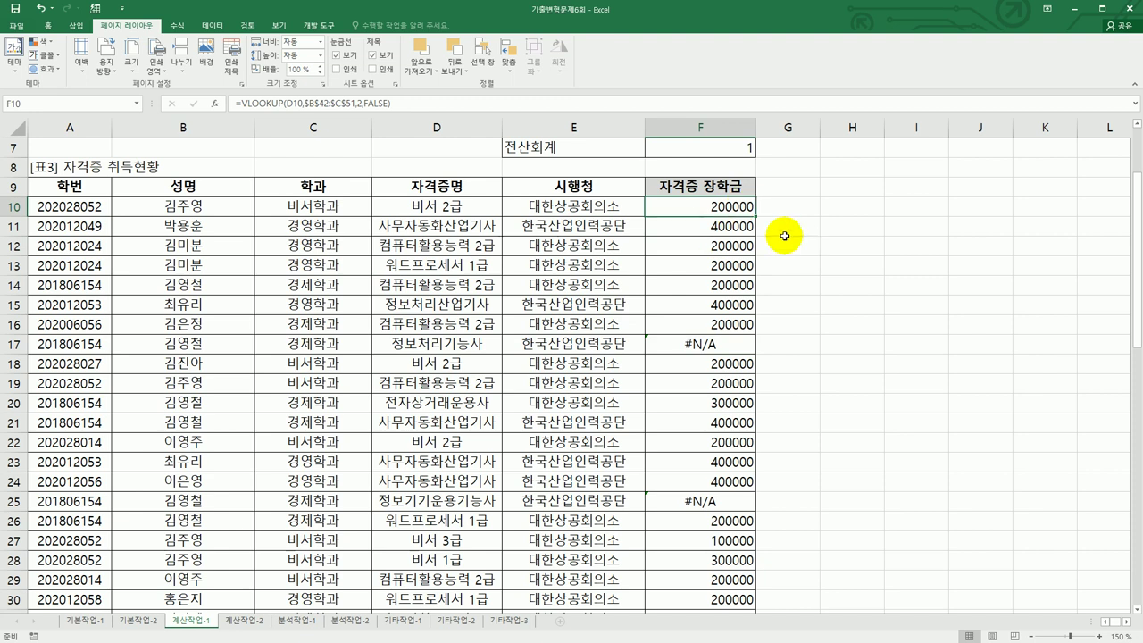
pyautogui.doubleClick(681, 205)
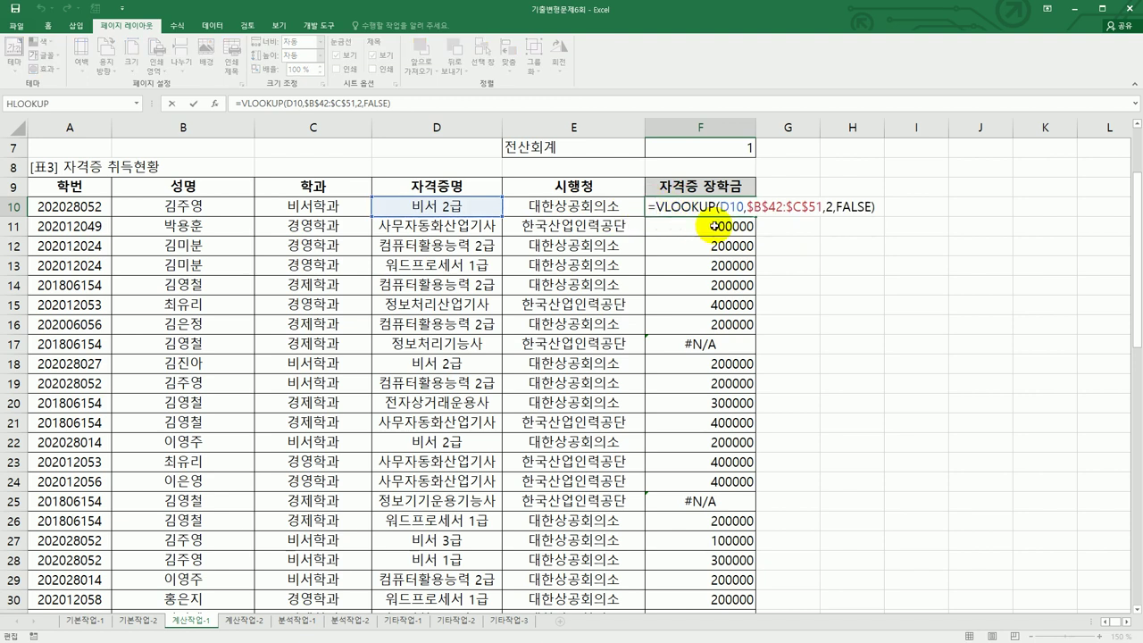
pyautogui.write('IF(')
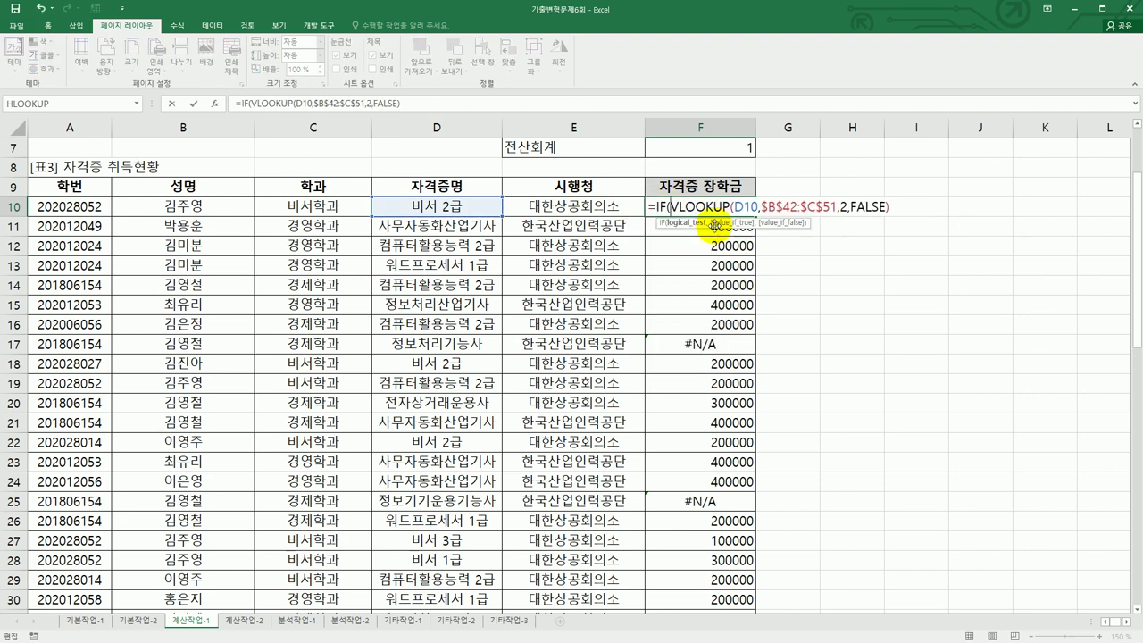
pyautogui.write('is')
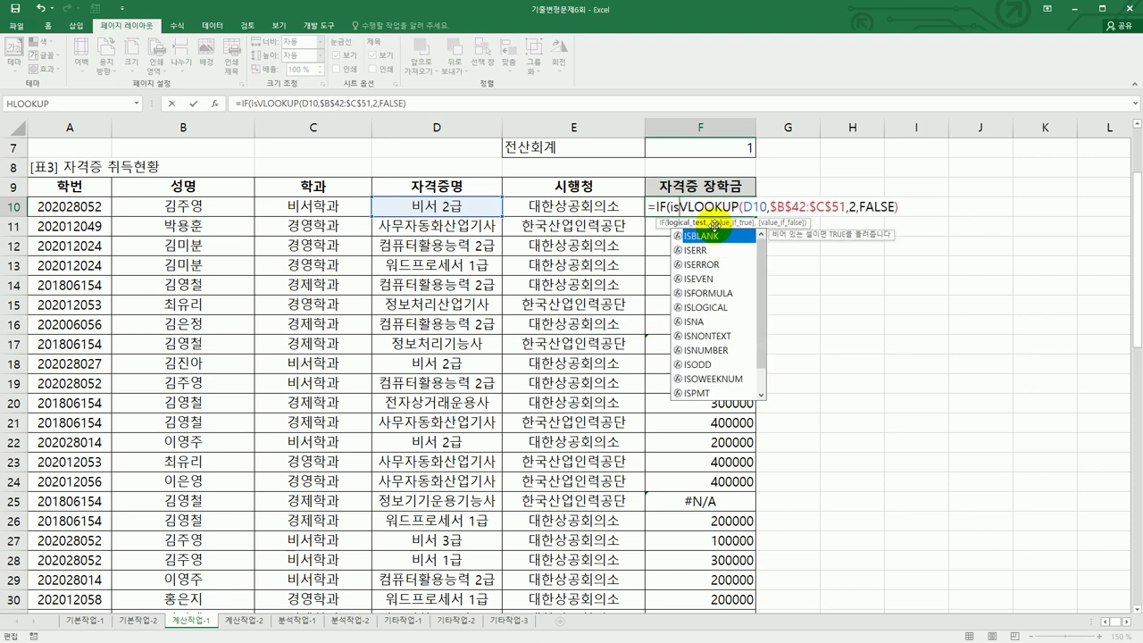
pyautogui.write('e')
pyautogui.press('Down')
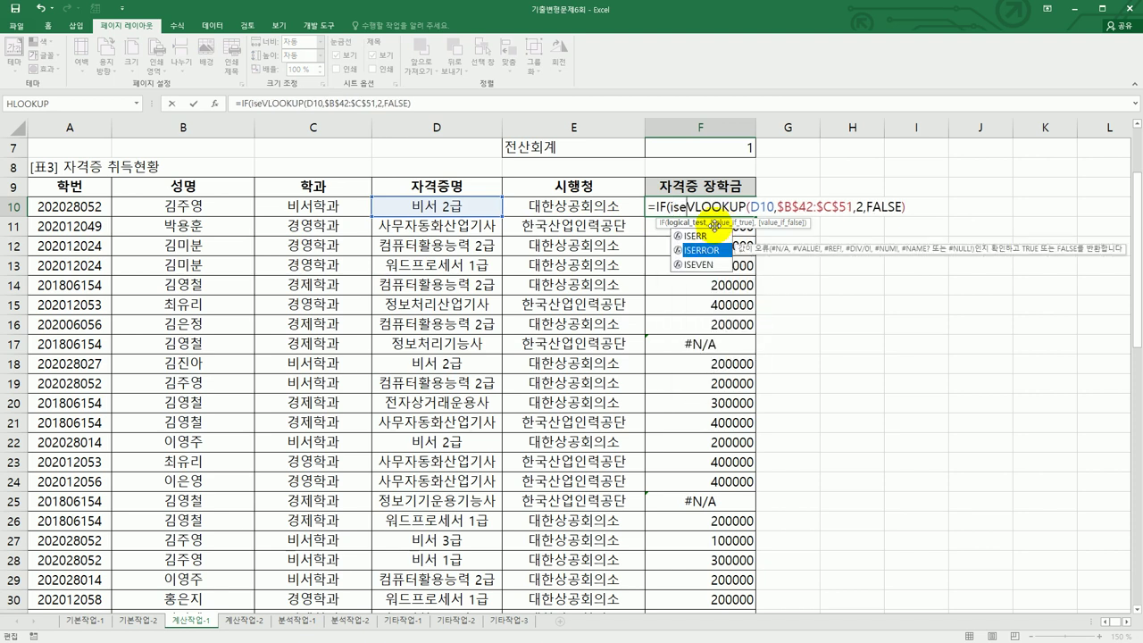
pyautogui.press('Tab')
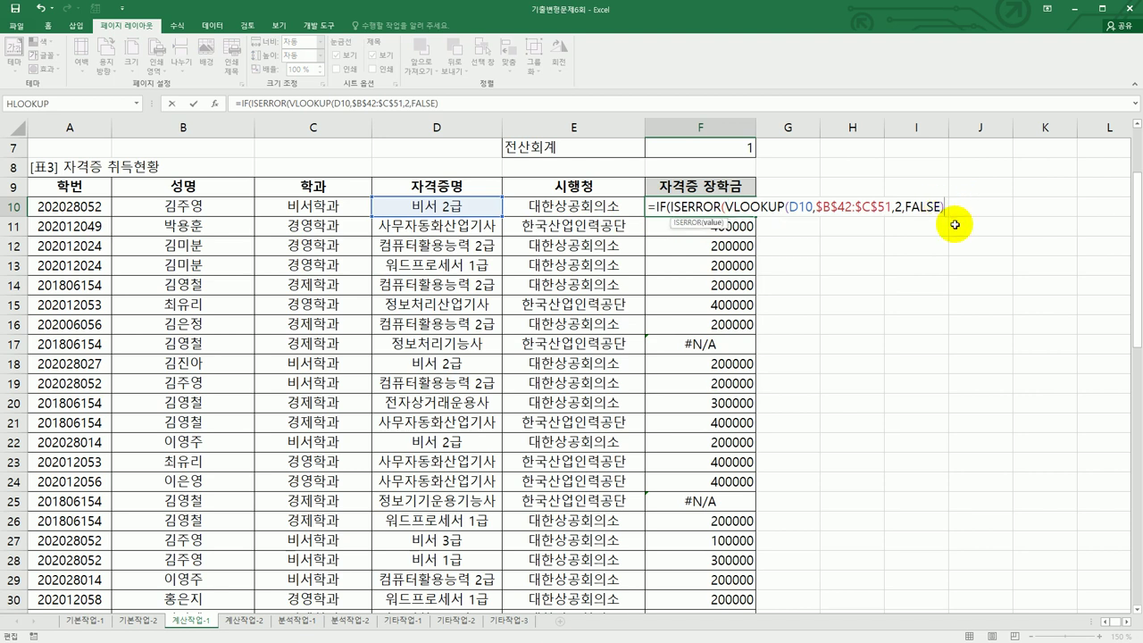
pyautogui.write('),')
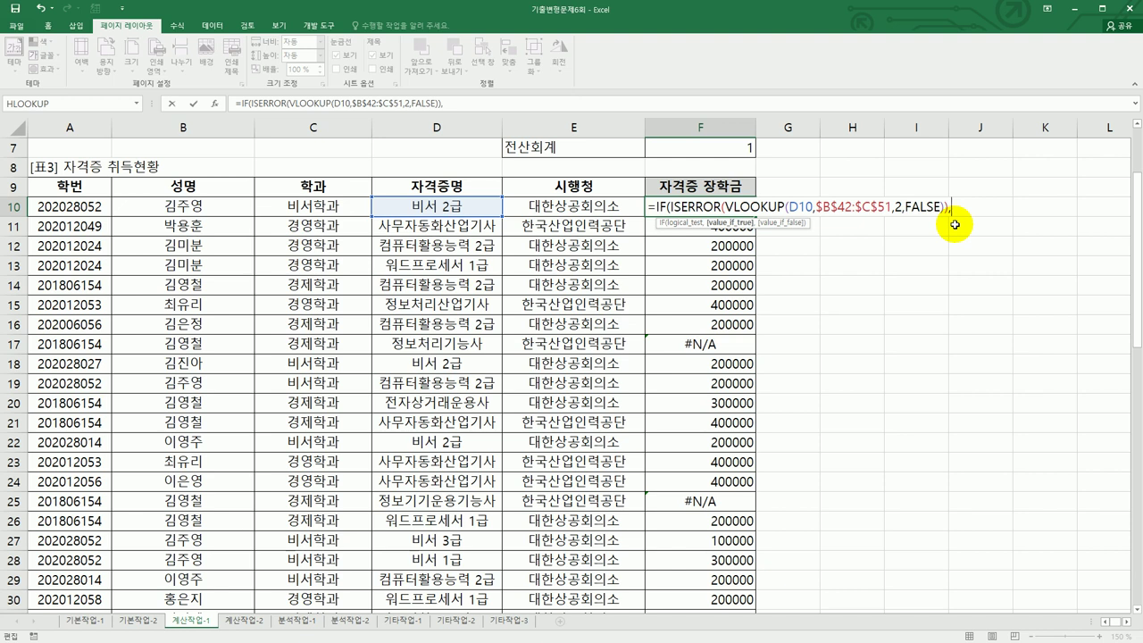
# - Complete the IF formula in F10 to return 0 on error and otherwise the copied VLOOKUP(D10,$B$42:$C$51,2,FALSE), and enter it
pyautogui.write('0,')
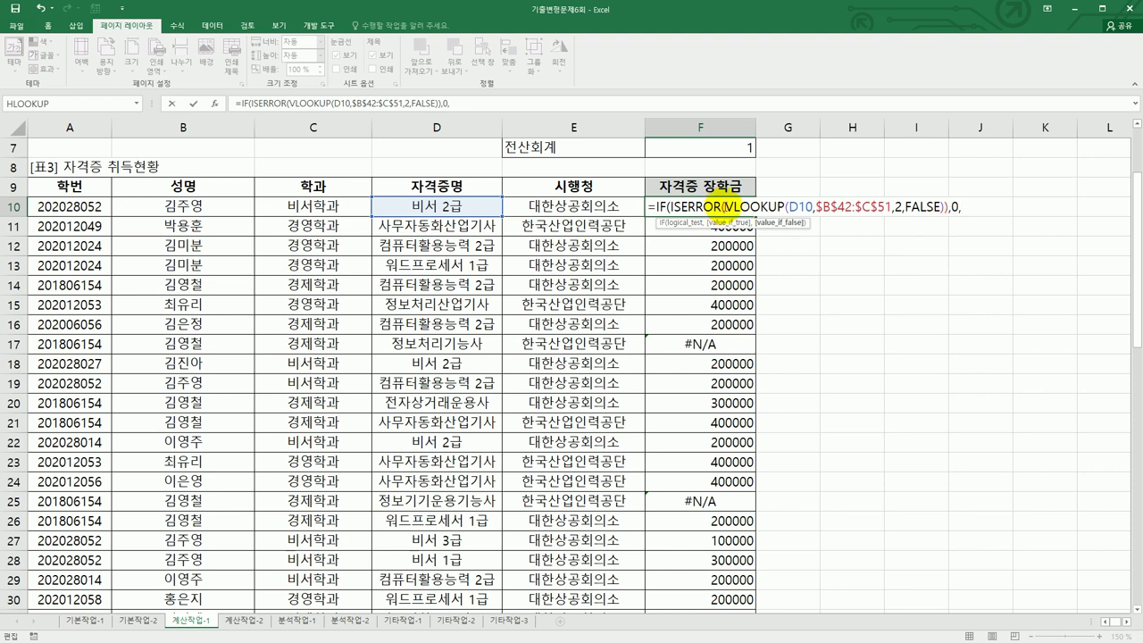
pyautogui.moveTo(724, 208); pyautogui.dragTo(944, 208)
pyautogui.hotkey('ctrl', 'c')
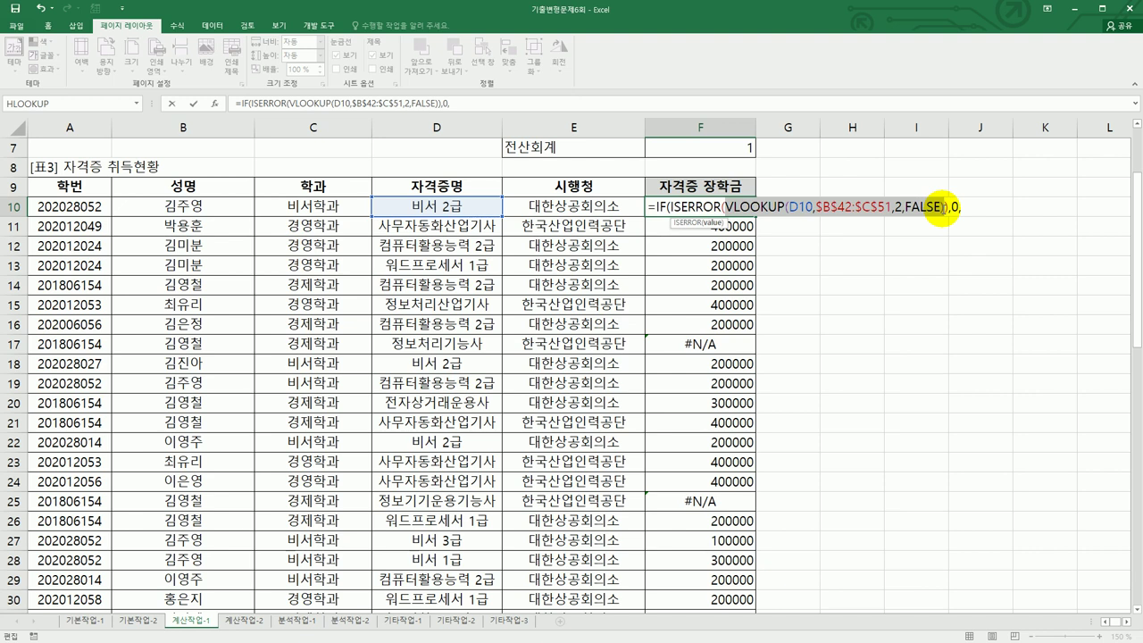
pyautogui.click(982, 212)
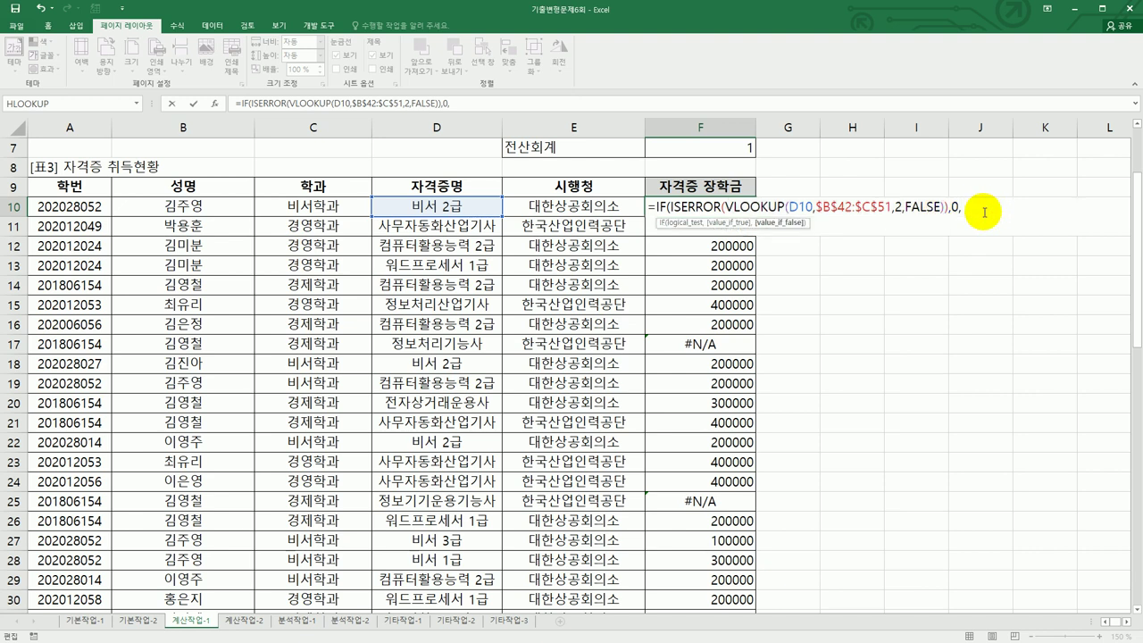
pyautogui.hotkey('ctrl', 'v')
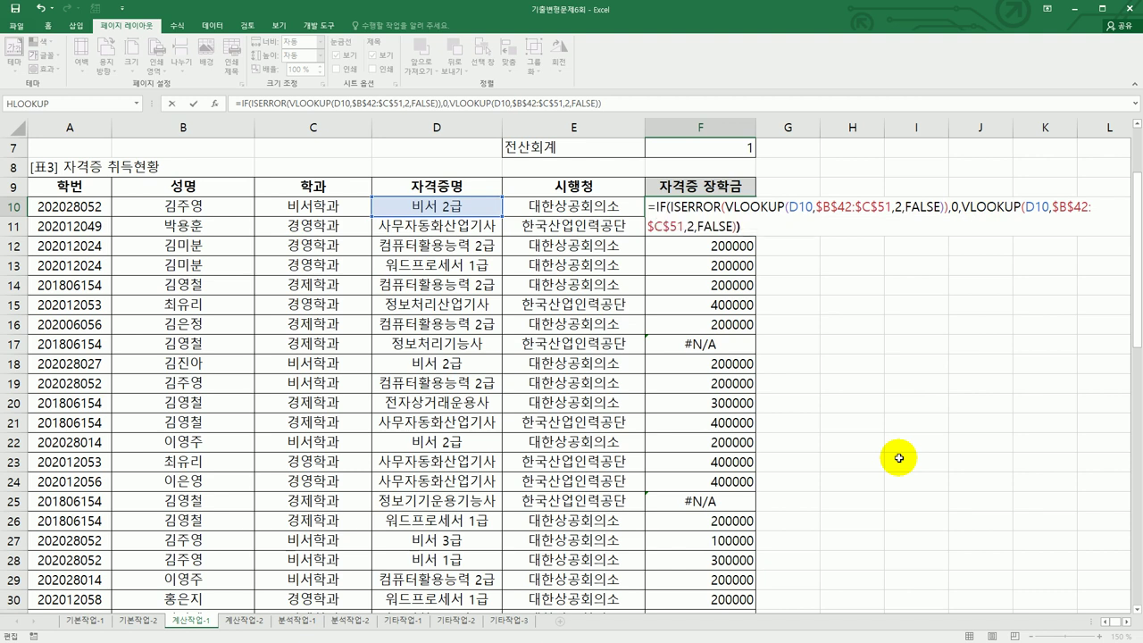
pyautogui.press('Return')
# - Fill the F10 formula down the 자격증 장학금 column through F37 and check the filled column
pyautogui.click(755, 207)
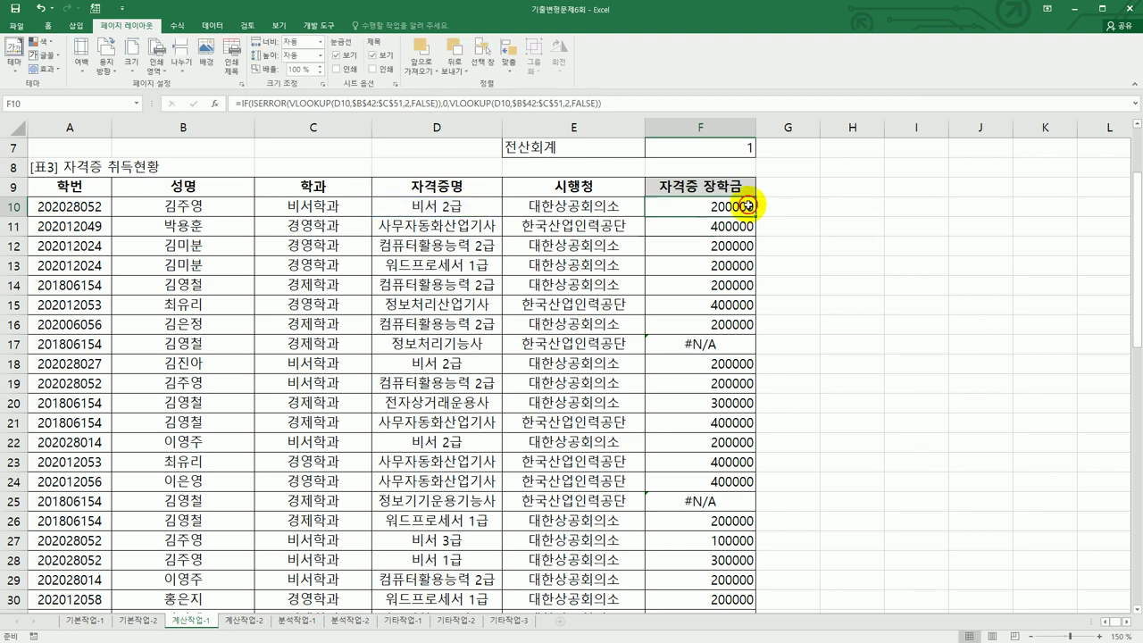
pyautogui.moveTo(758, 217); pyautogui.dragTo(752, 586)
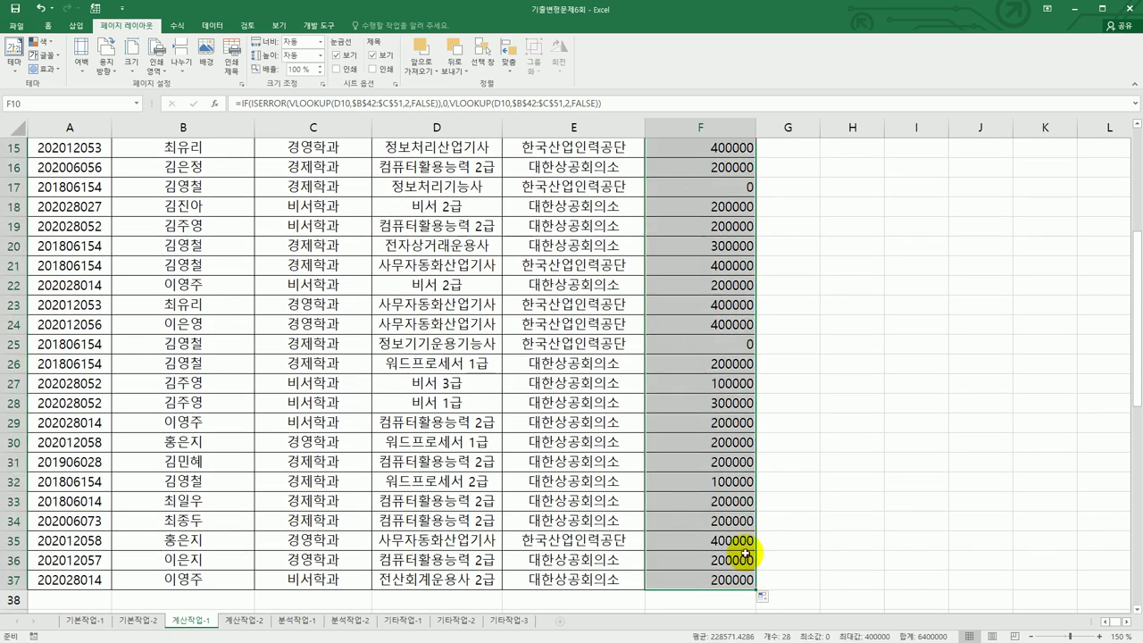
pyautogui.scroll(3, 745, 554)
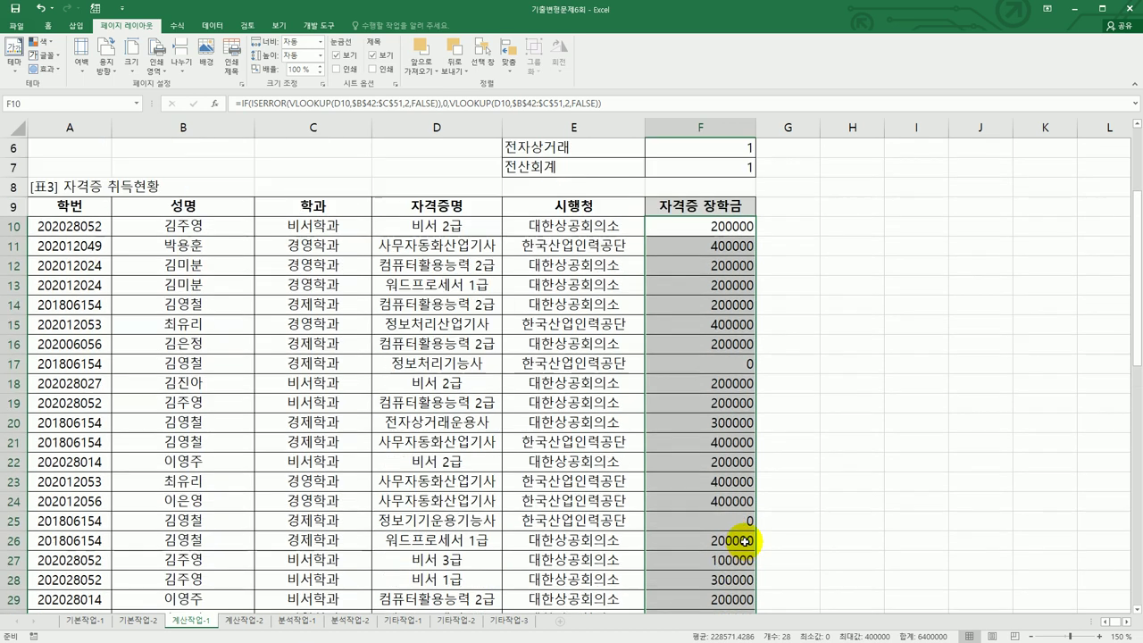
pyautogui.click(694, 231)
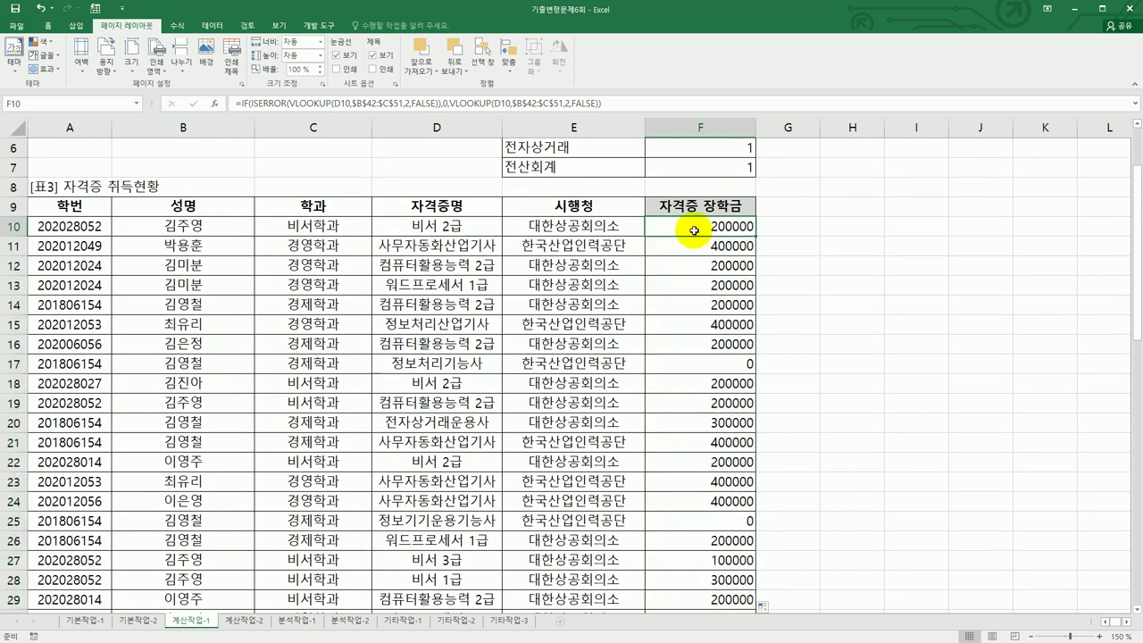
pyautogui.scroll(2, 694, 231)
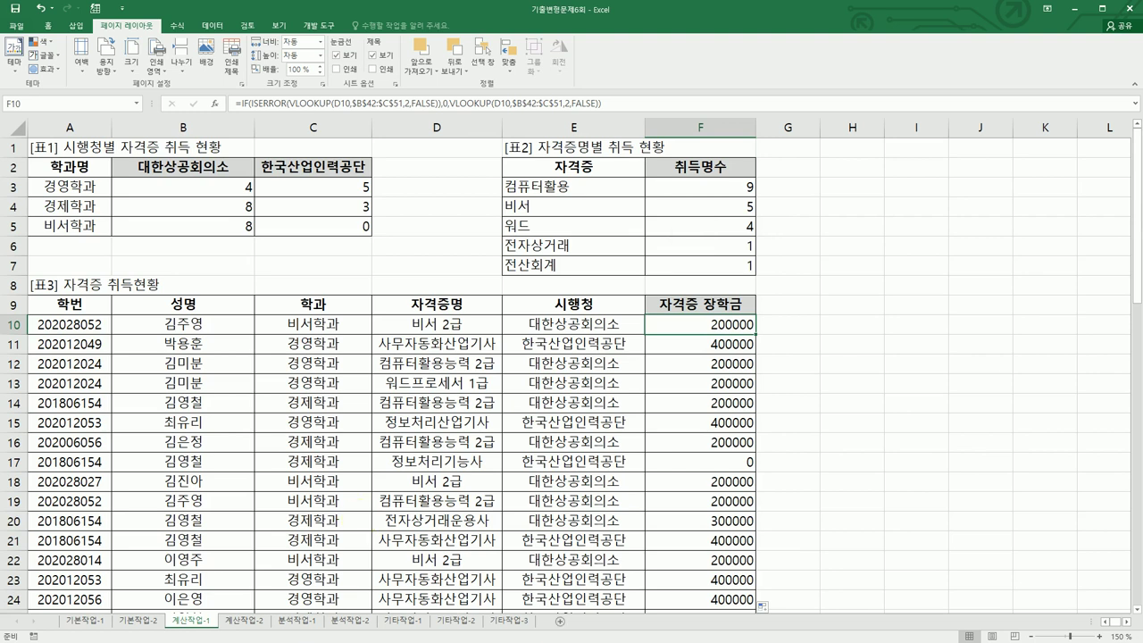
# - Open the 계산작업-2 sheet and examine the 경감률 column of [표1] and the yearly rates in [표2]
pyautogui.click(246, 630)
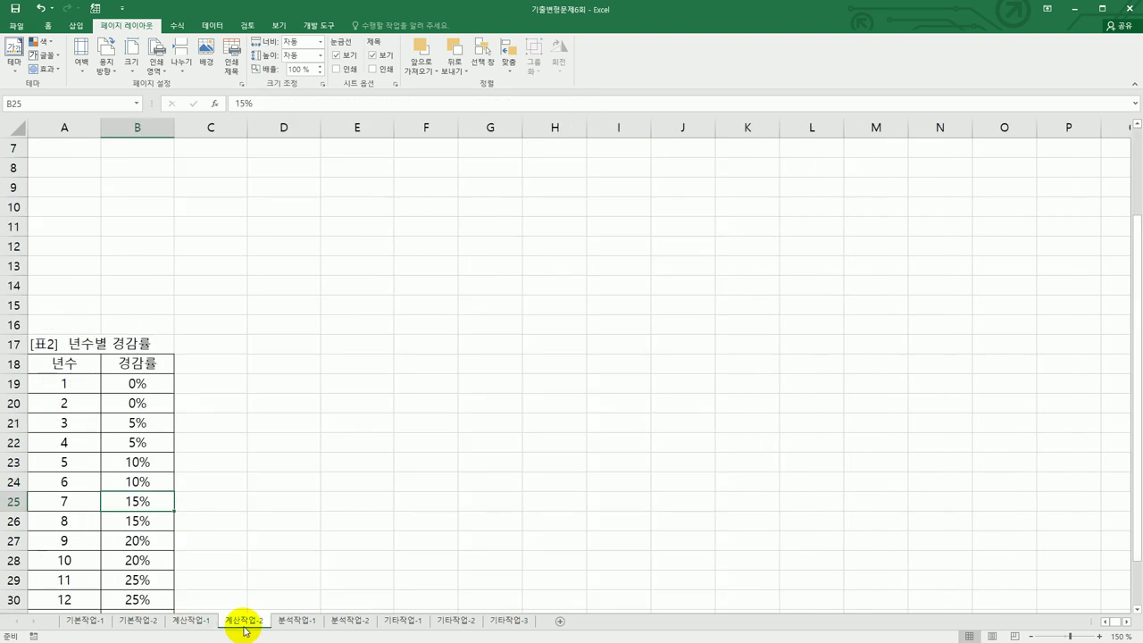
pyautogui.scroll(2, 326, 562)
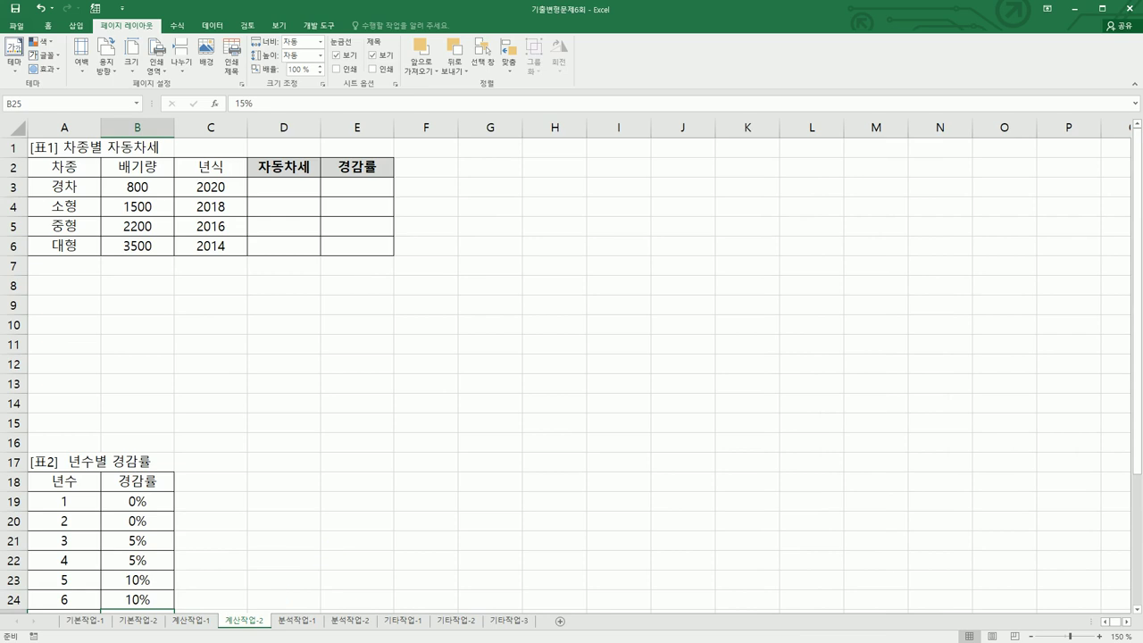
pyautogui.click(64, 147)
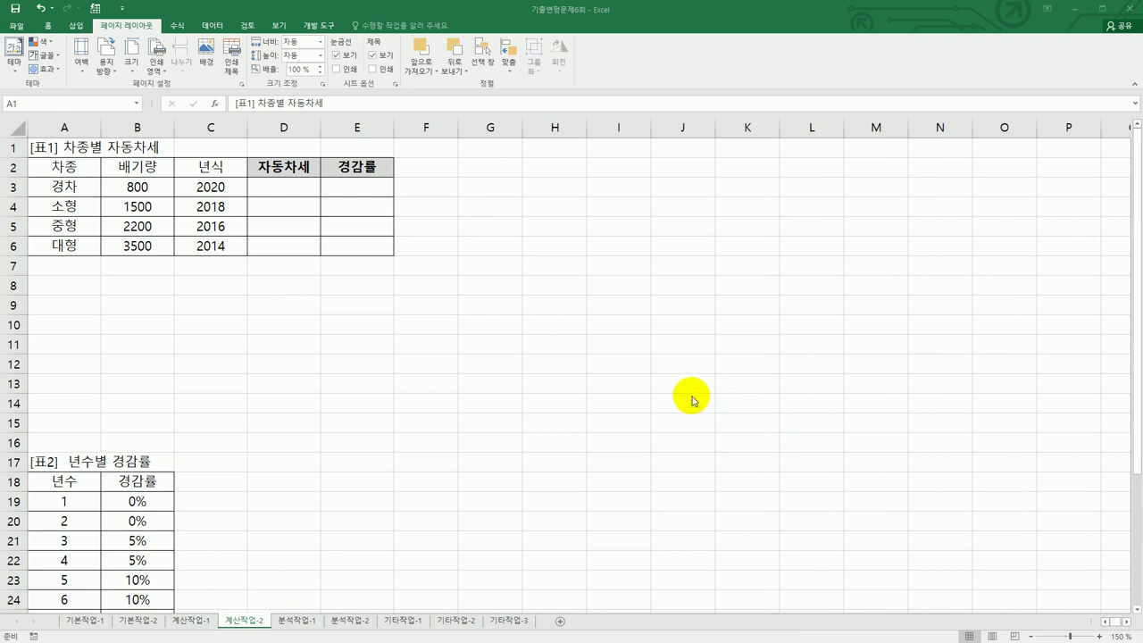
pyautogui.click(378, 184)
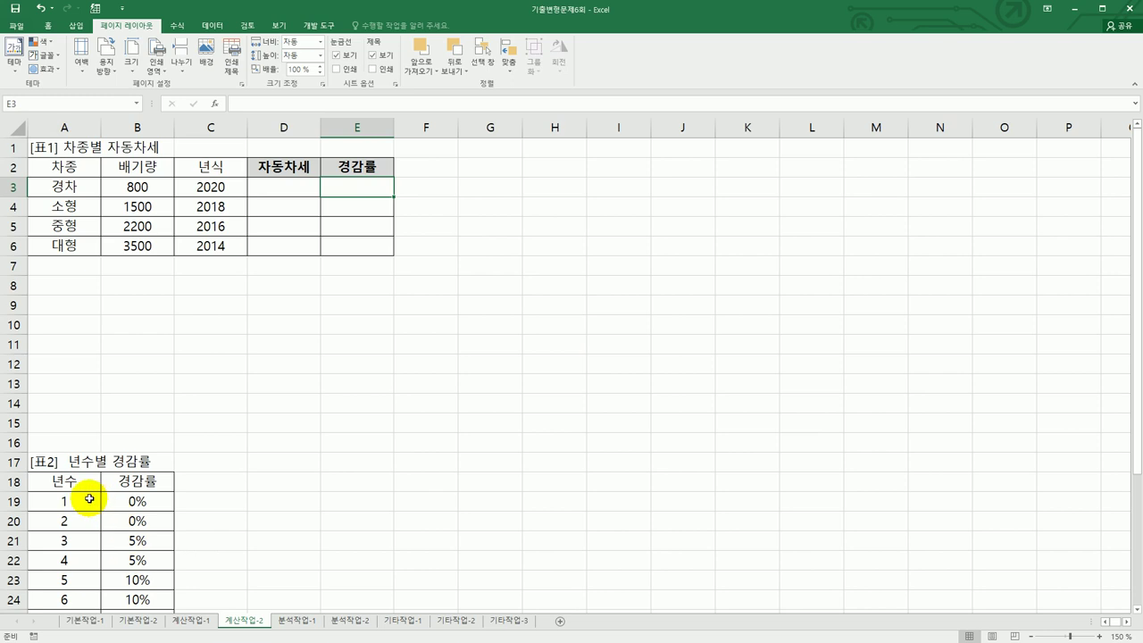
pyautogui.scroll(-2, 89, 511)
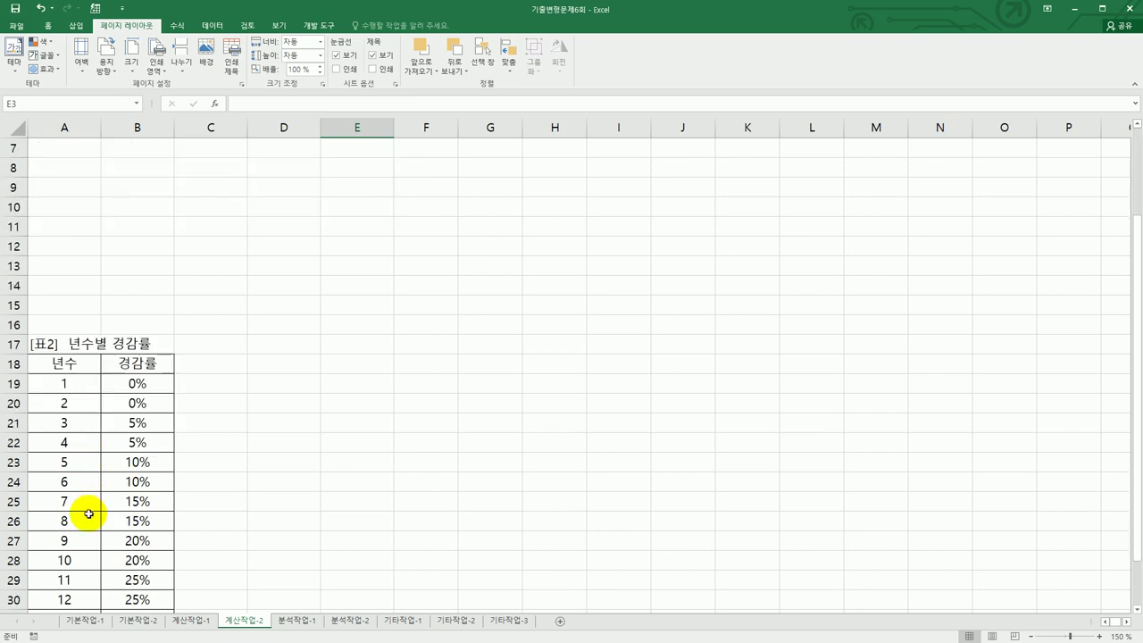
pyautogui.scroll(-2, 130, 393)
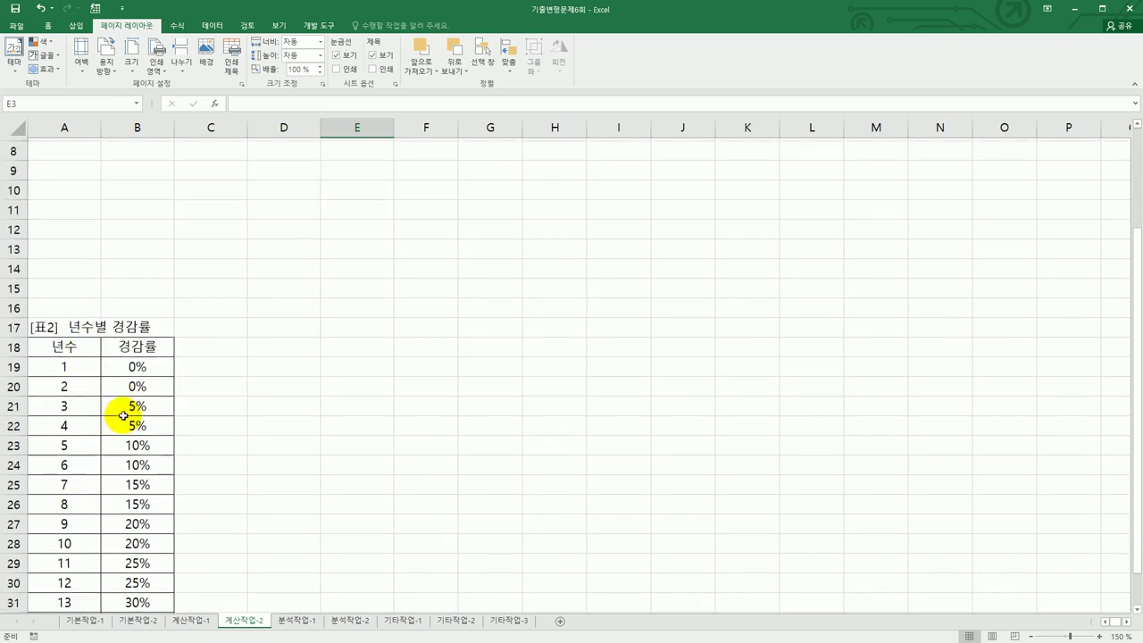
pyautogui.moveTo(149, 268); pyautogui.dragTo(158, 518)
pyautogui.scroll(4, 358, 469)
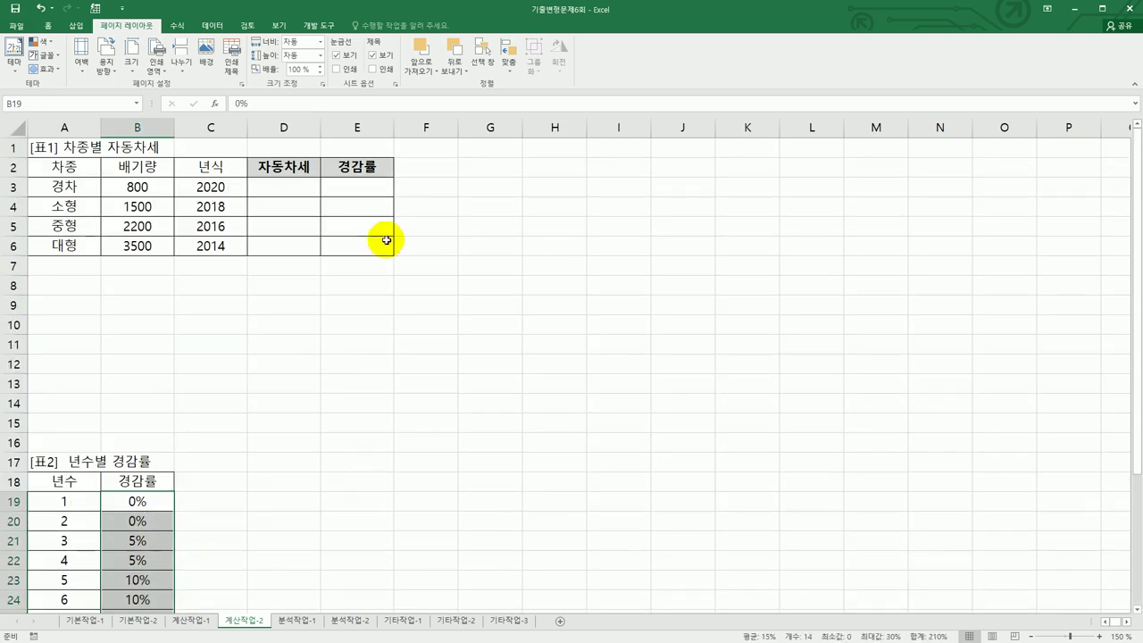
# - Start an INDEX formula in E3 with the absolute [표2] 경감률 range $B$19:$B$32 as its array
pyautogui.click(377, 187)
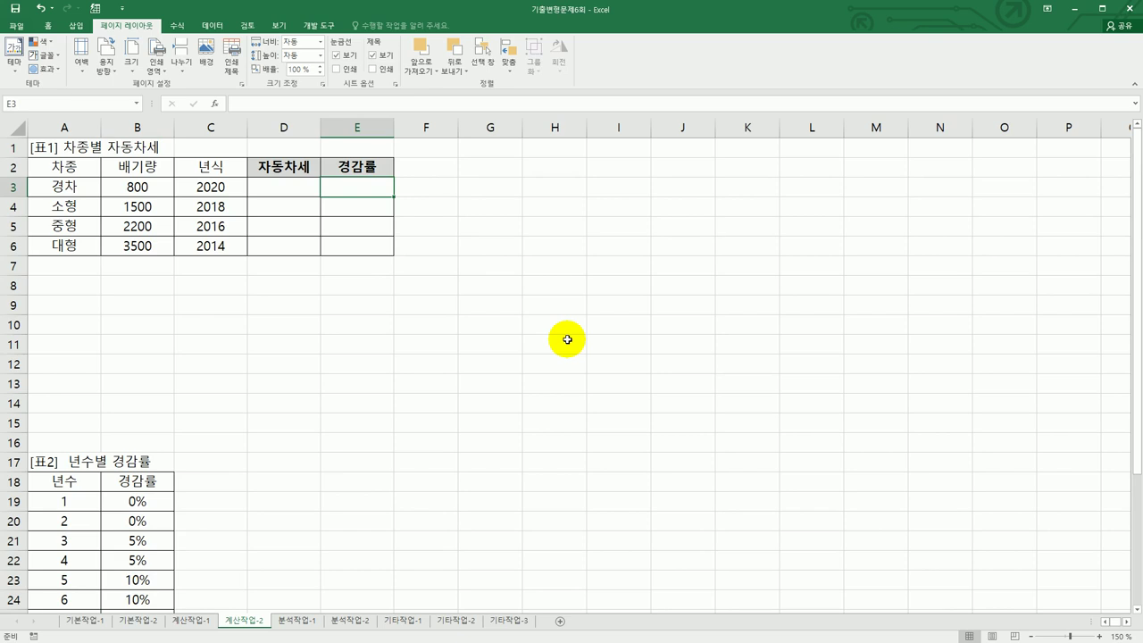
pyautogui.write('=in')
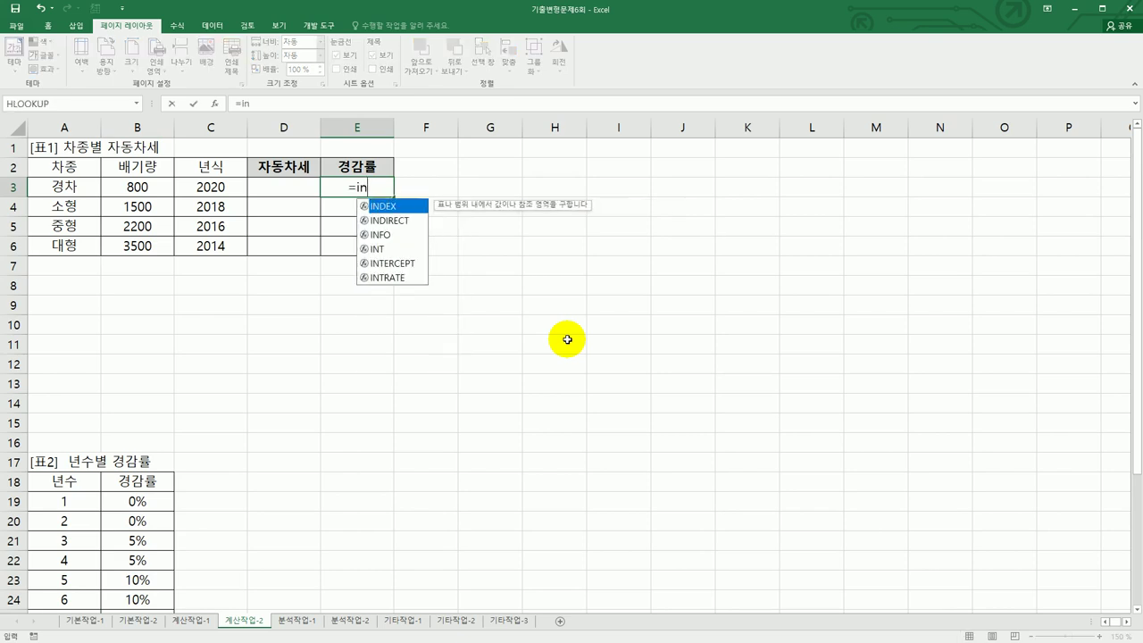
pyautogui.press('Tab')
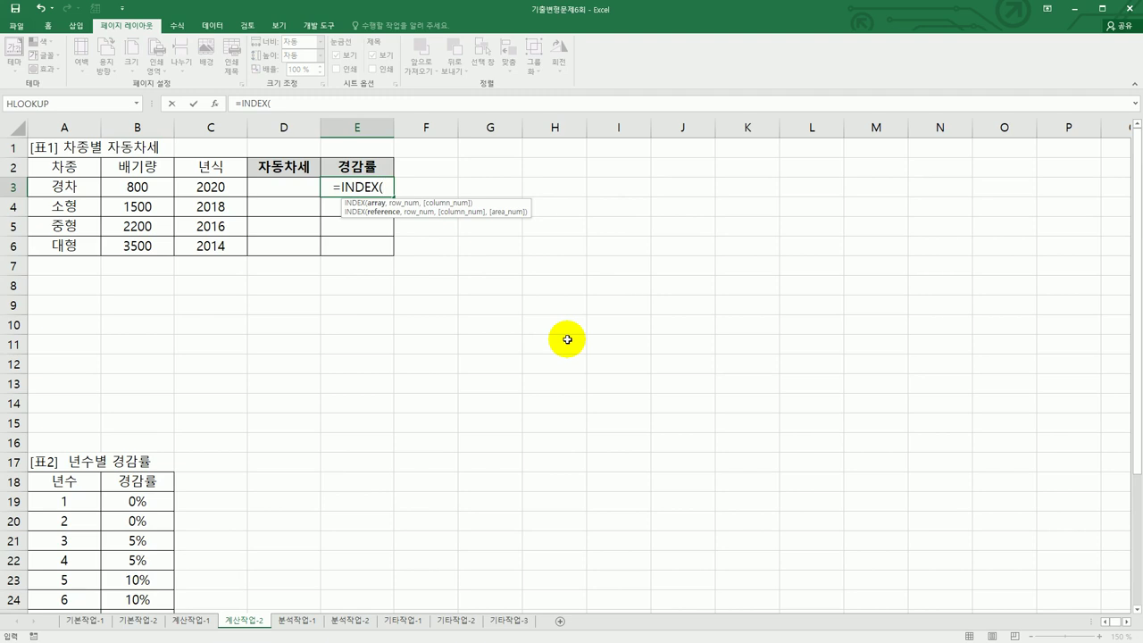
pyautogui.scroll(-2, 567, 340)
pyautogui.scroll(-2, 567, 339)
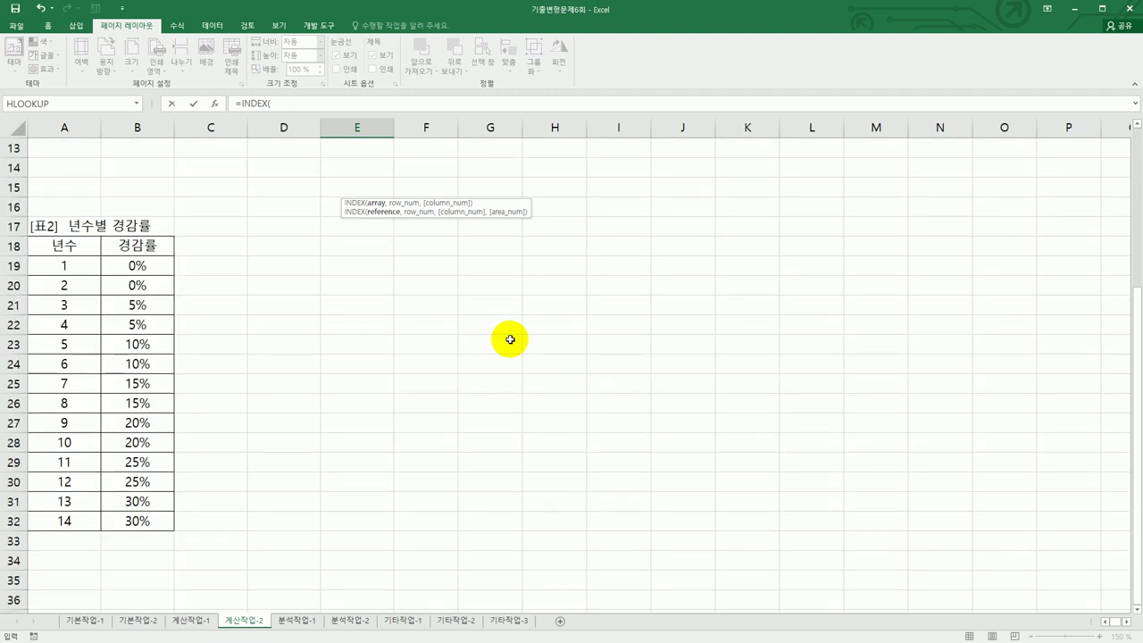
pyautogui.moveTo(77, 262); pyautogui.dragTo(159, 523)
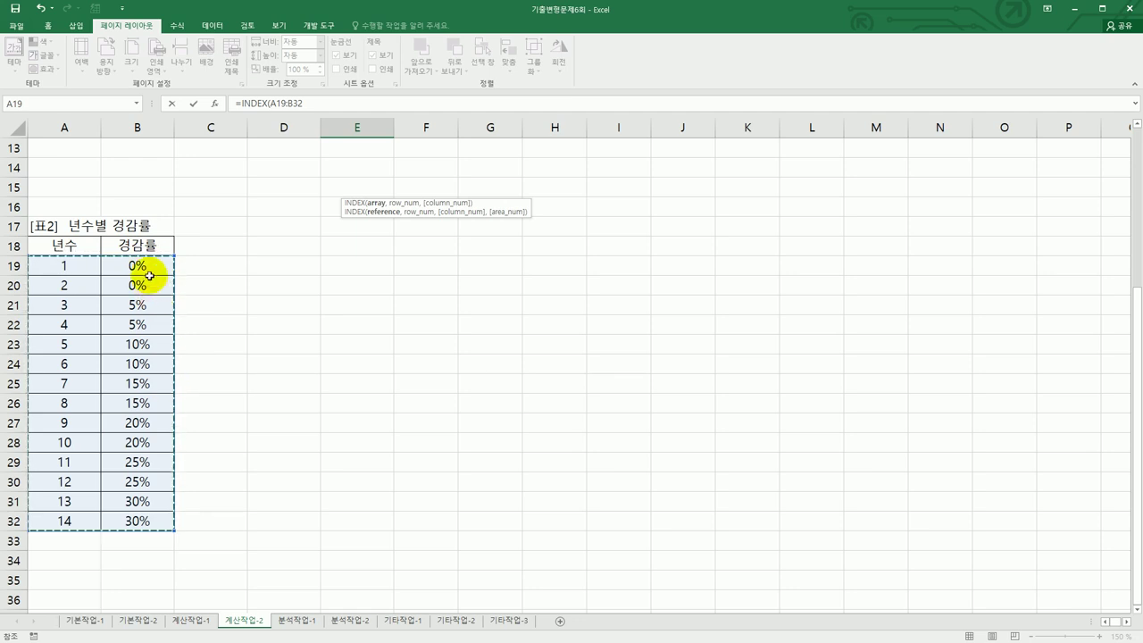
pyautogui.moveTo(149, 265); pyautogui.dragTo(149, 521)
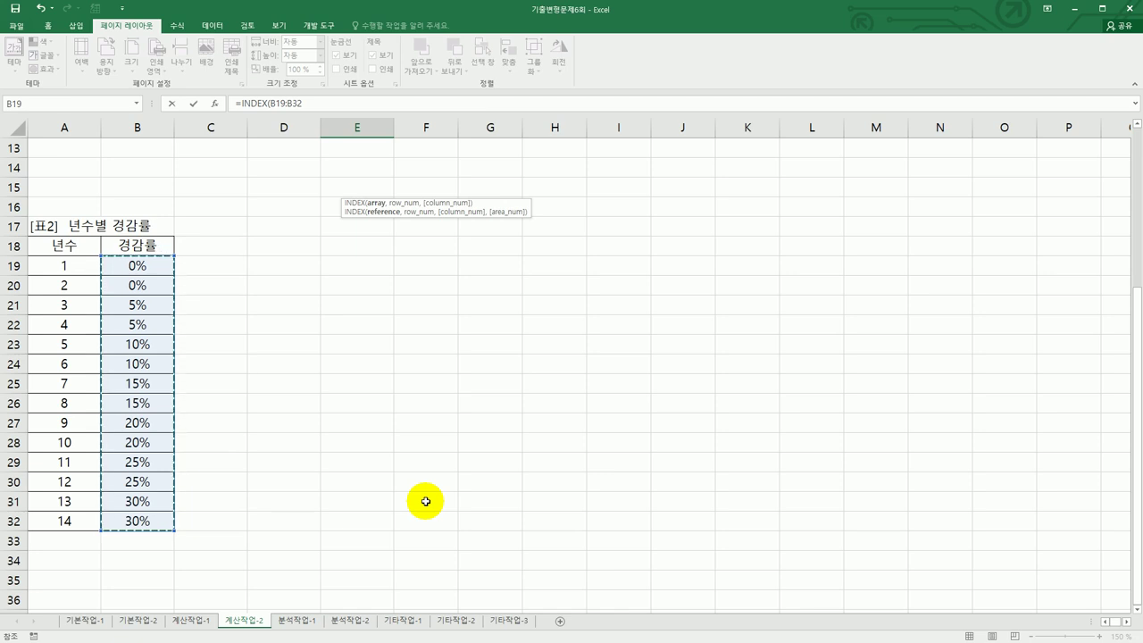
pyautogui.press('F4')
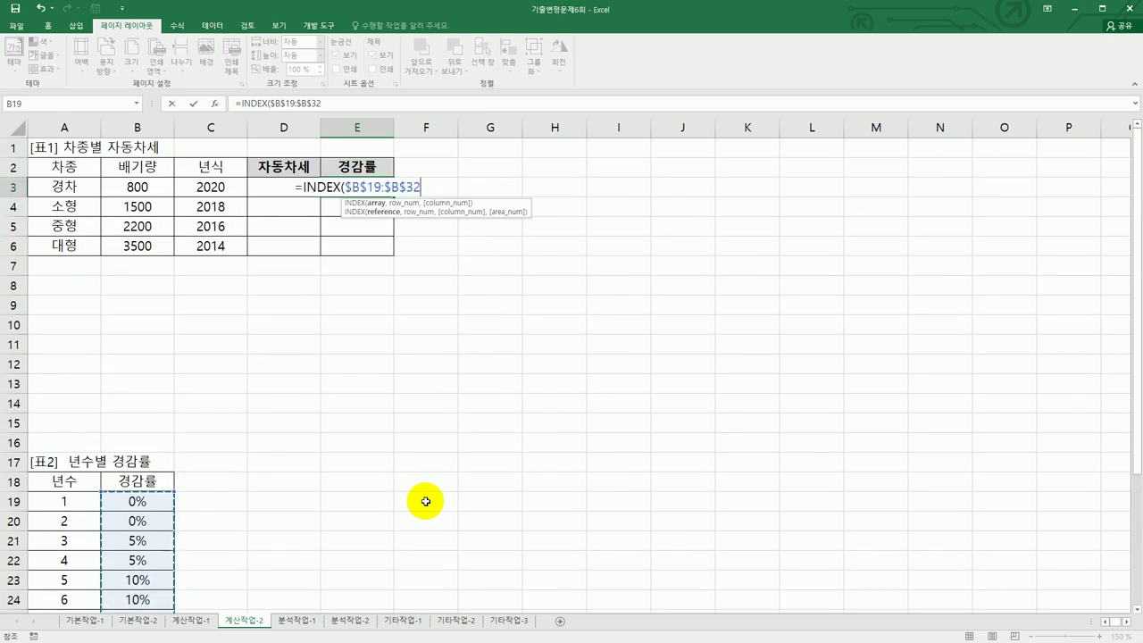
pyautogui.write(',')
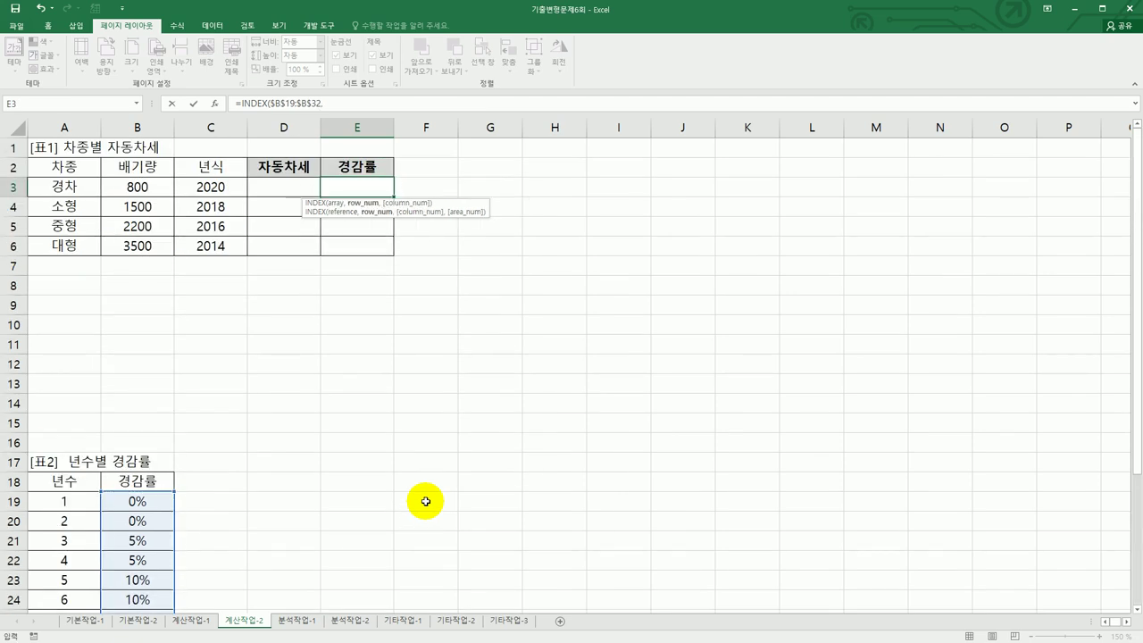
# - Set the INDEX row number to YEAR(TODAY())-C3+1, enter the formula and reselect E3
pyautogui.scroll(-2, 426, 500)
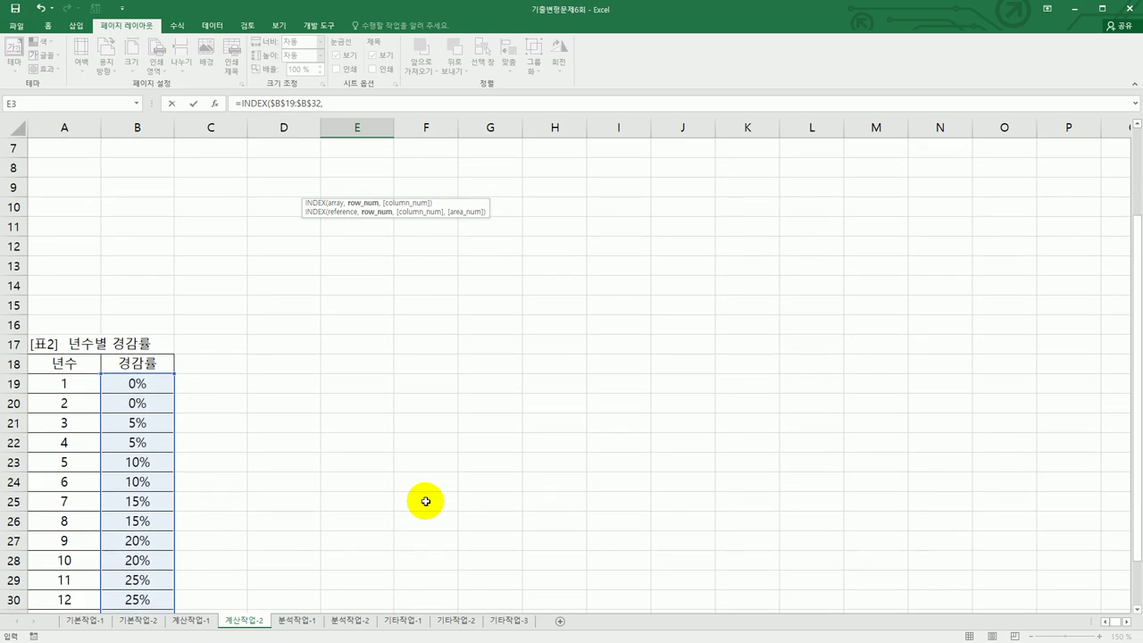
pyautogui.scroll(-1, 426, 501)
pyautogui.scroll(3, 426, 501)
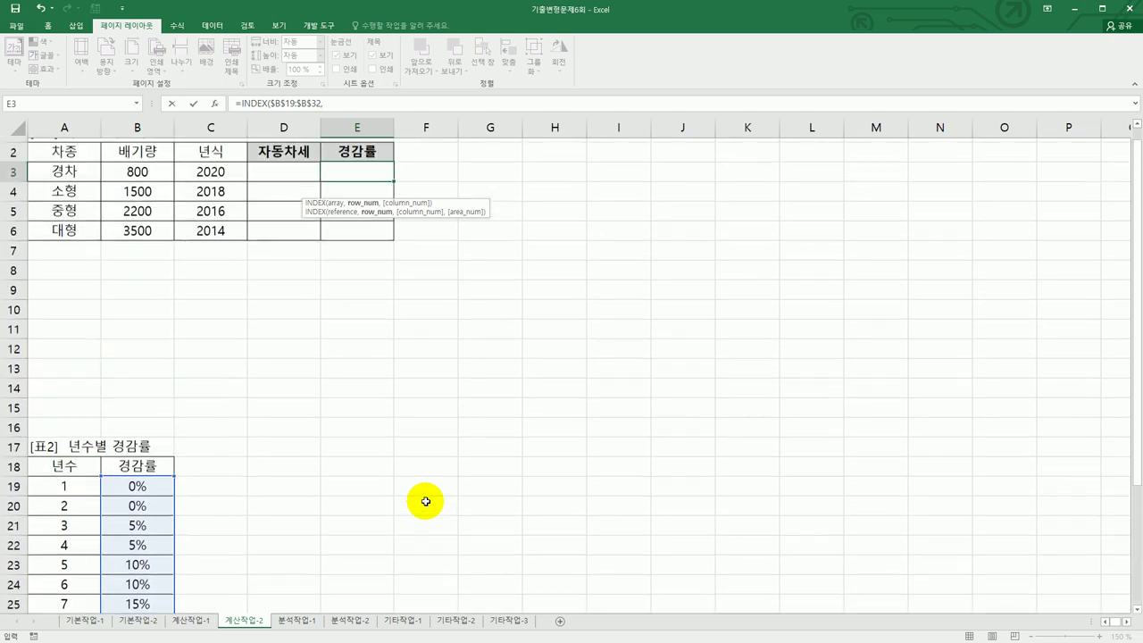
pyautogui.scroll(1, 426, 501)
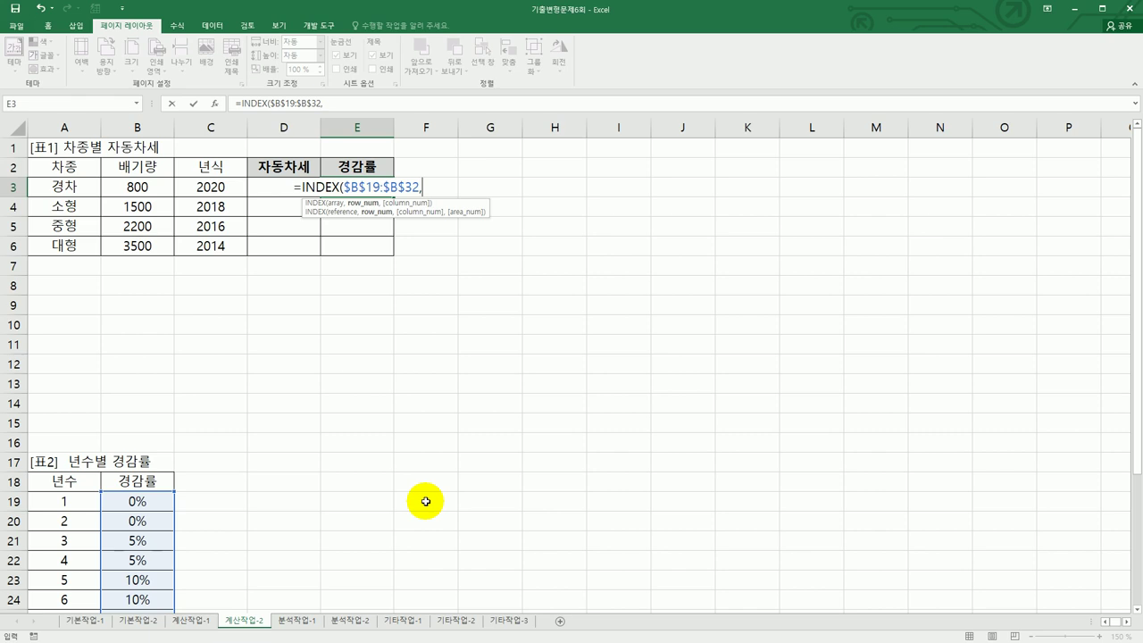
pyautogui.write('year')
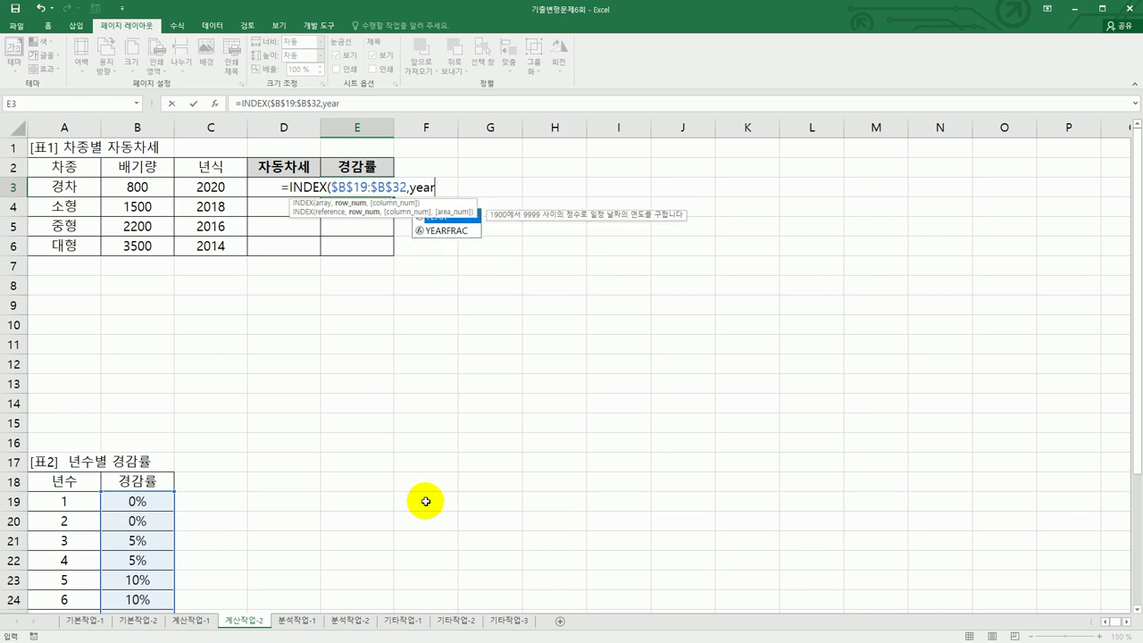
pyautogui.write('(today()')
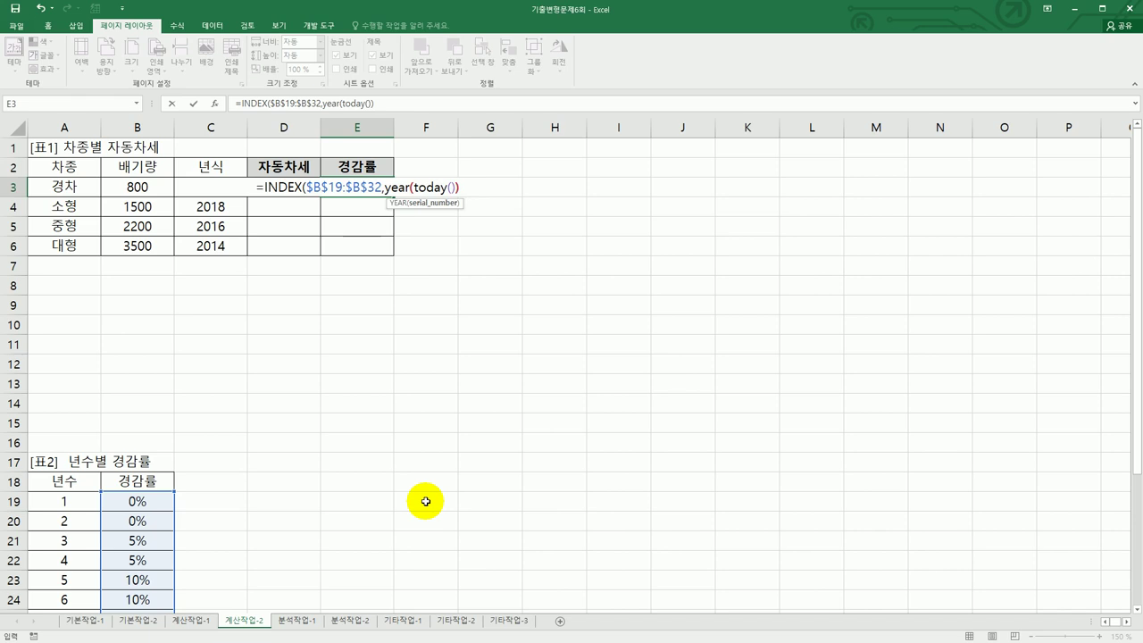
pyautogui.write(')-')
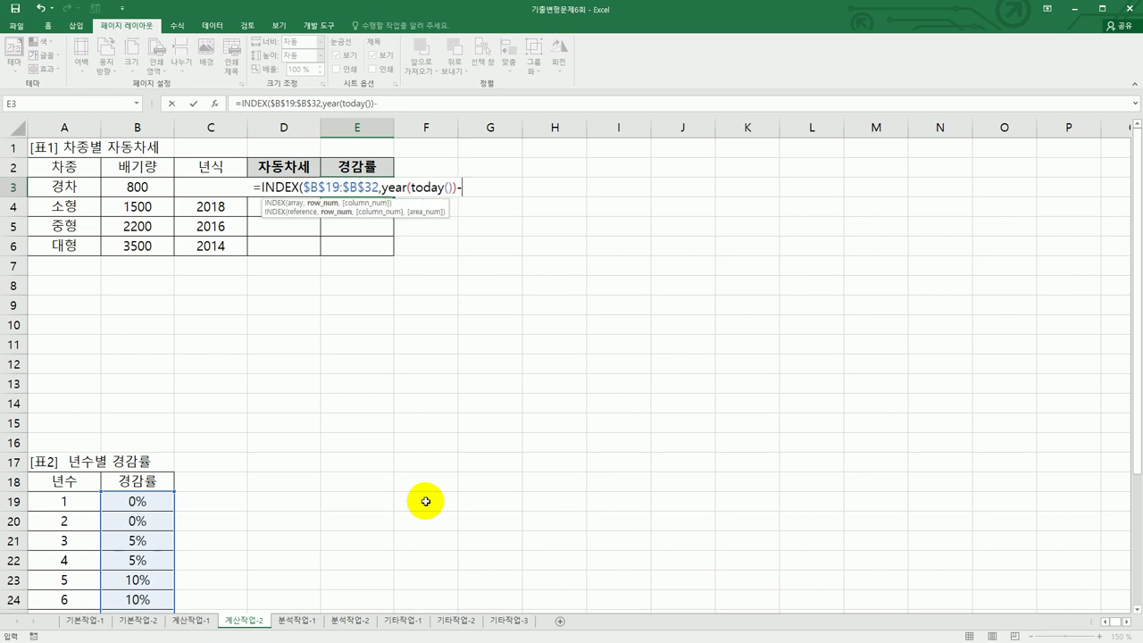
pyautogui.press('Left')
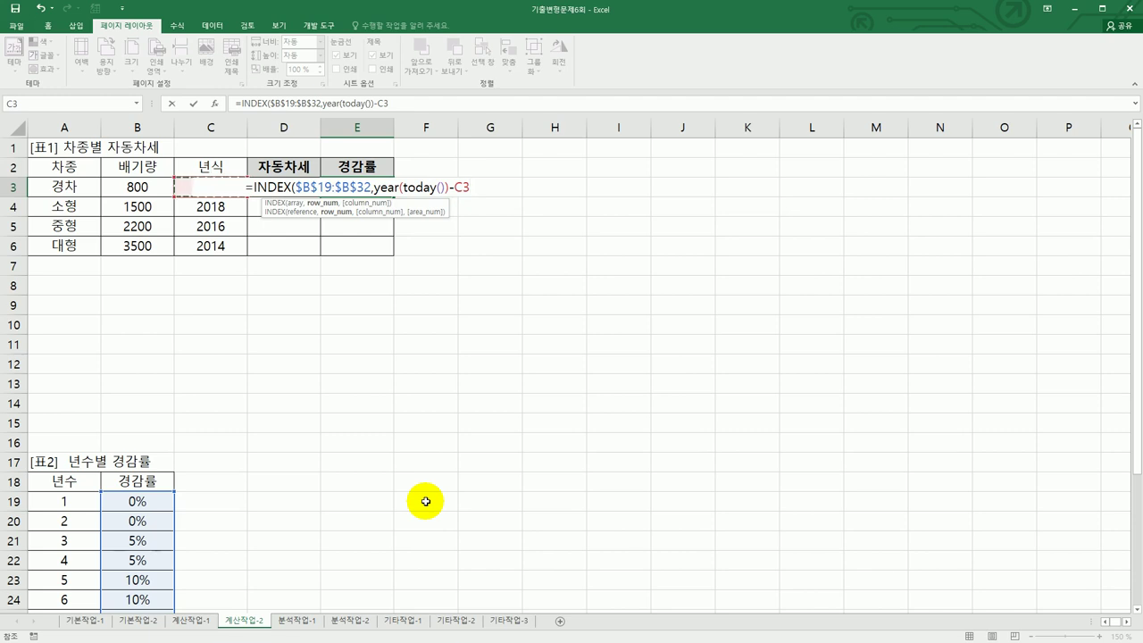
pyautogui.write('+1')
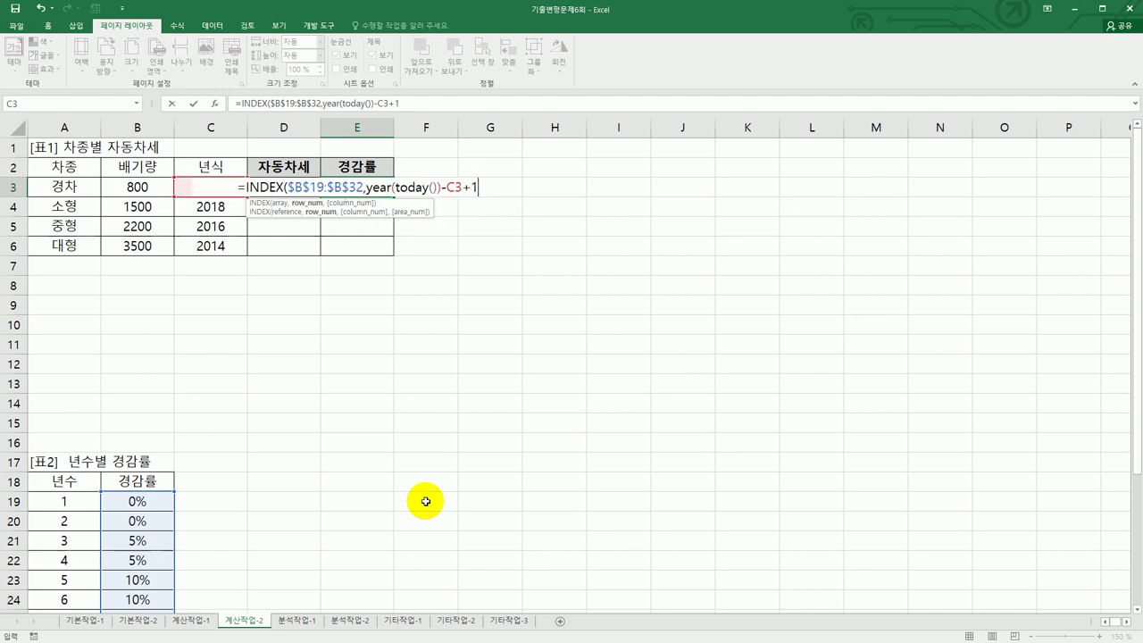
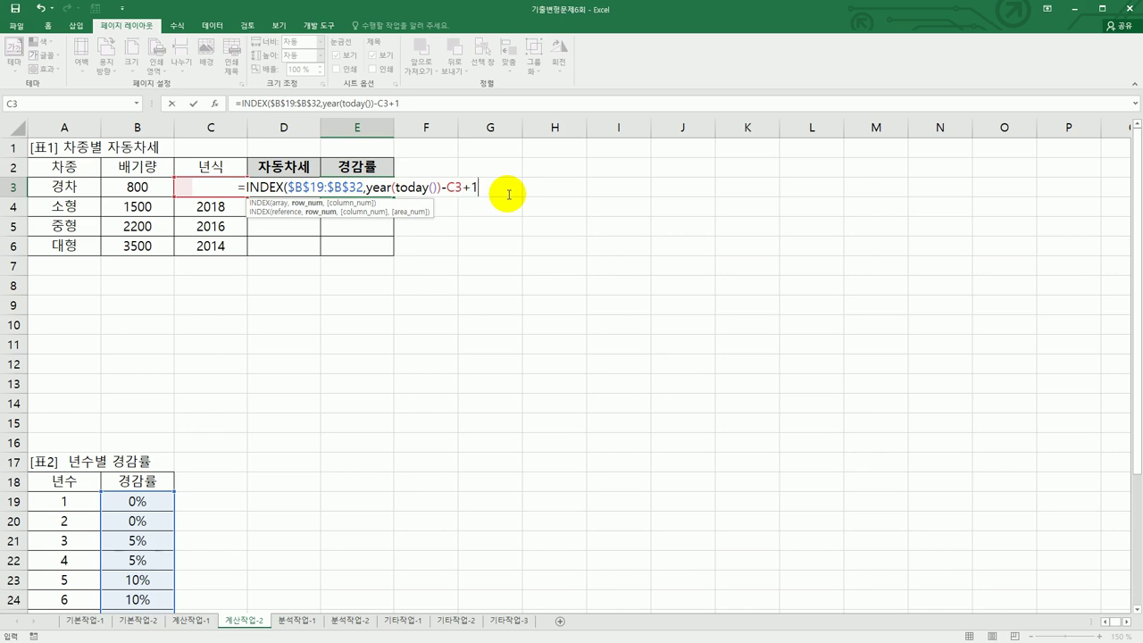
pyautogui.write(')')
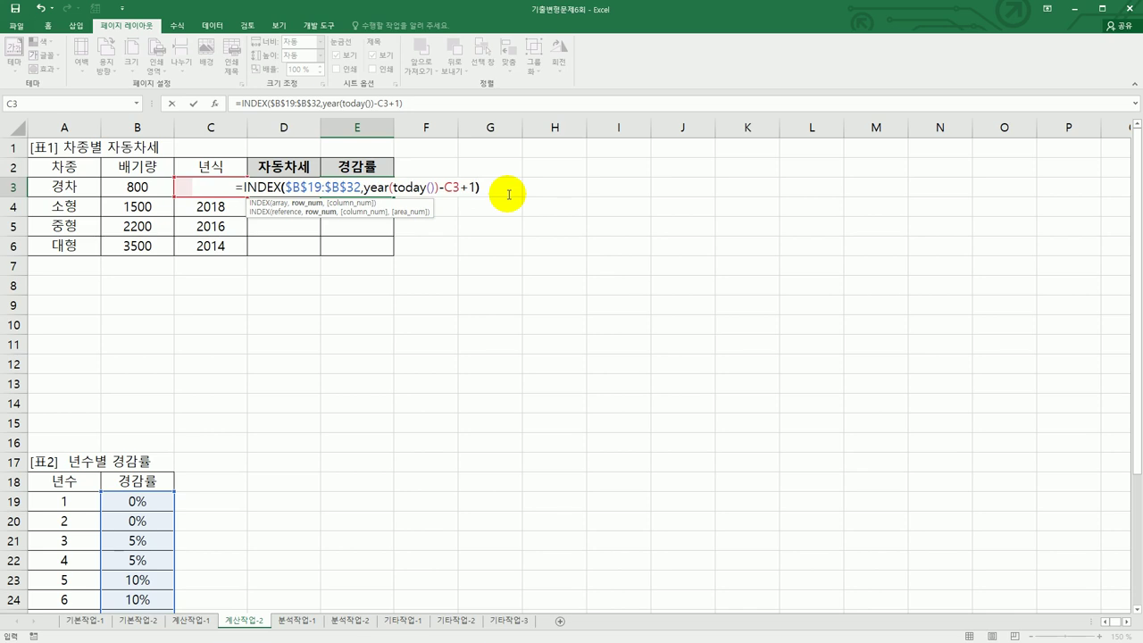
pyautogui.press('Return')
pyautogui.click(379, 189)
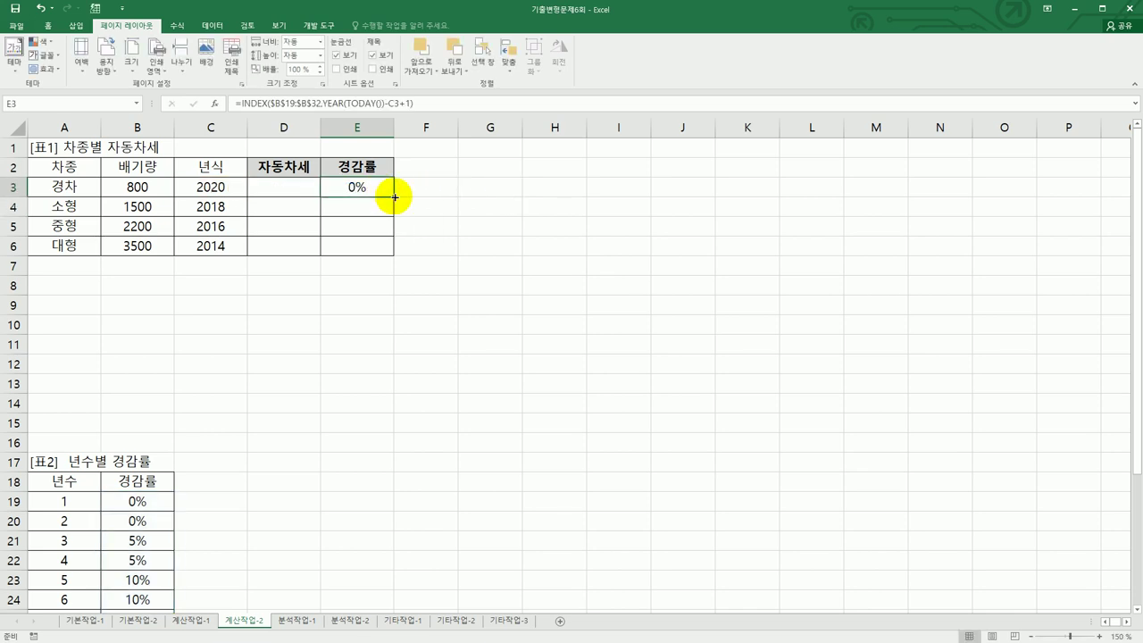
# - Fill the E3 formula down the 경감률 column through E6 and select cell D3
pyautogui.moveTo(394, 196); pyautogui.dragTo(396, 256)
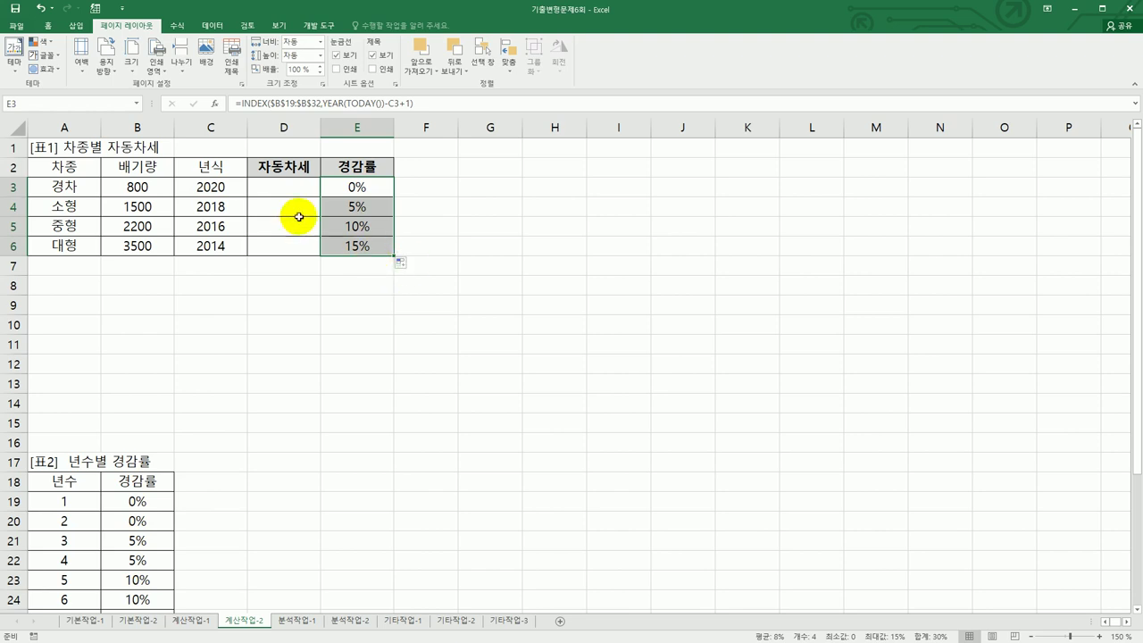
pyautogui.click(268, 188)
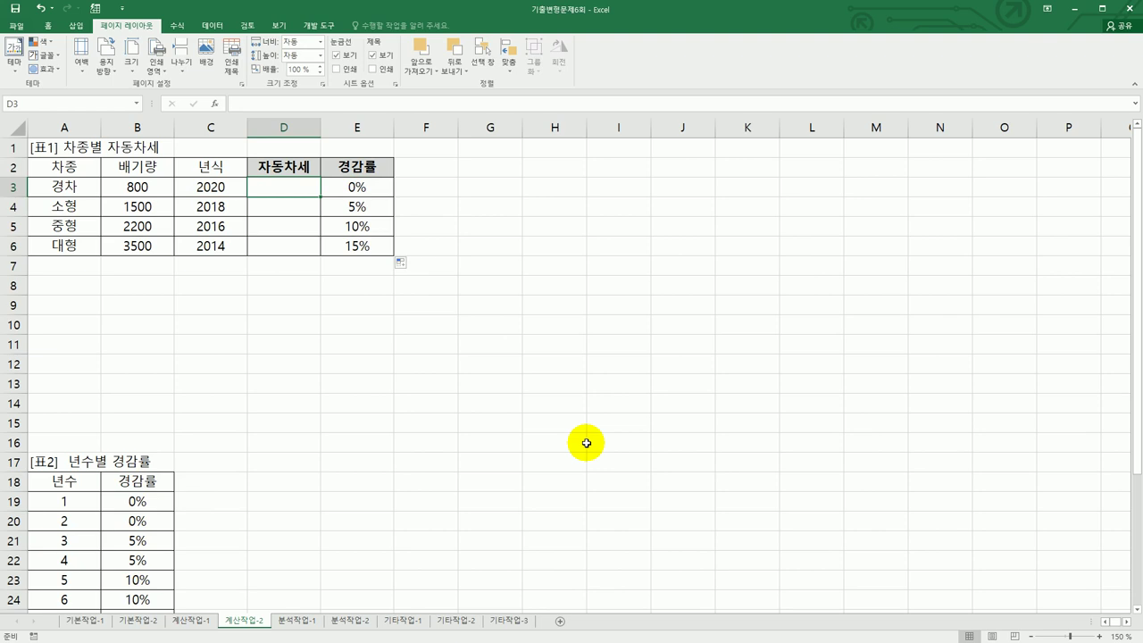
# - Open the Visual Basic editor and insert a new module into the workbook's project
pyautogui.click(314, 25)
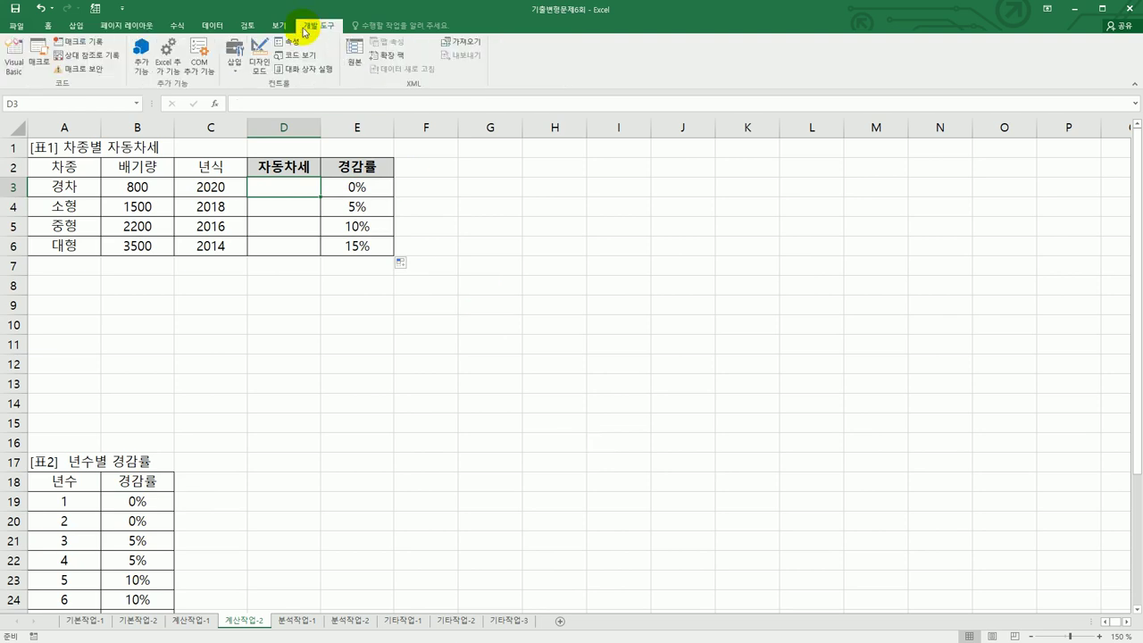
pyautogui.click(14, 64)
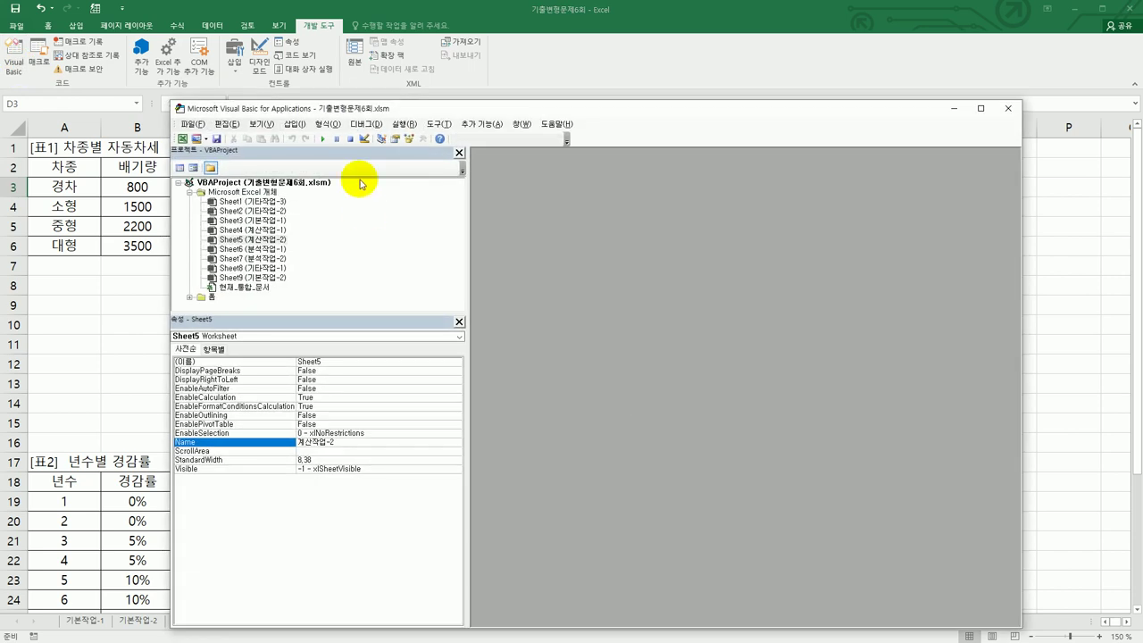
pyautogui.click(297, 124)
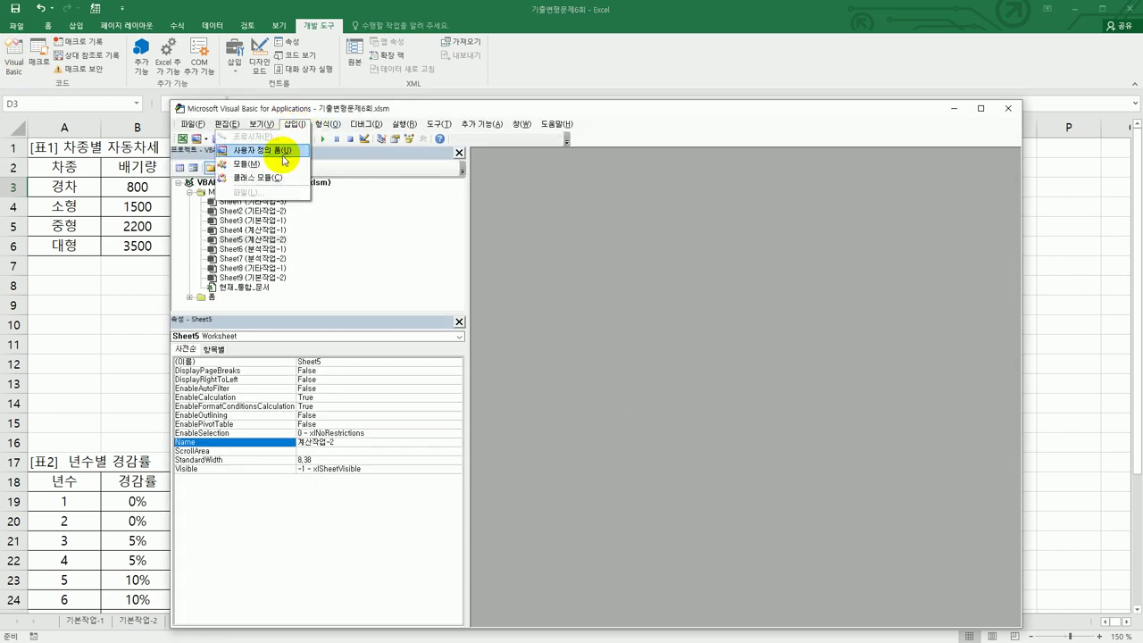
pyautogui.click(284, 164)
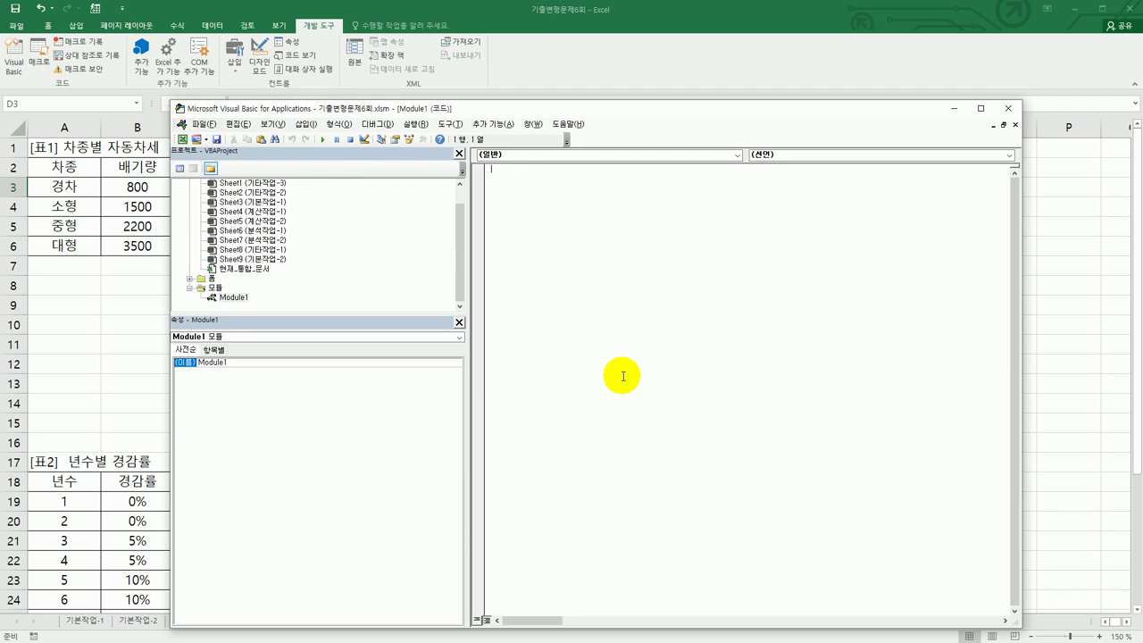
# - Declare the public function fn자동자세(배기량) and add the line fn자동차세 = 배기량 * 과세표준 in its body
pyautogui.write('public function fn자동차세(배기량)')
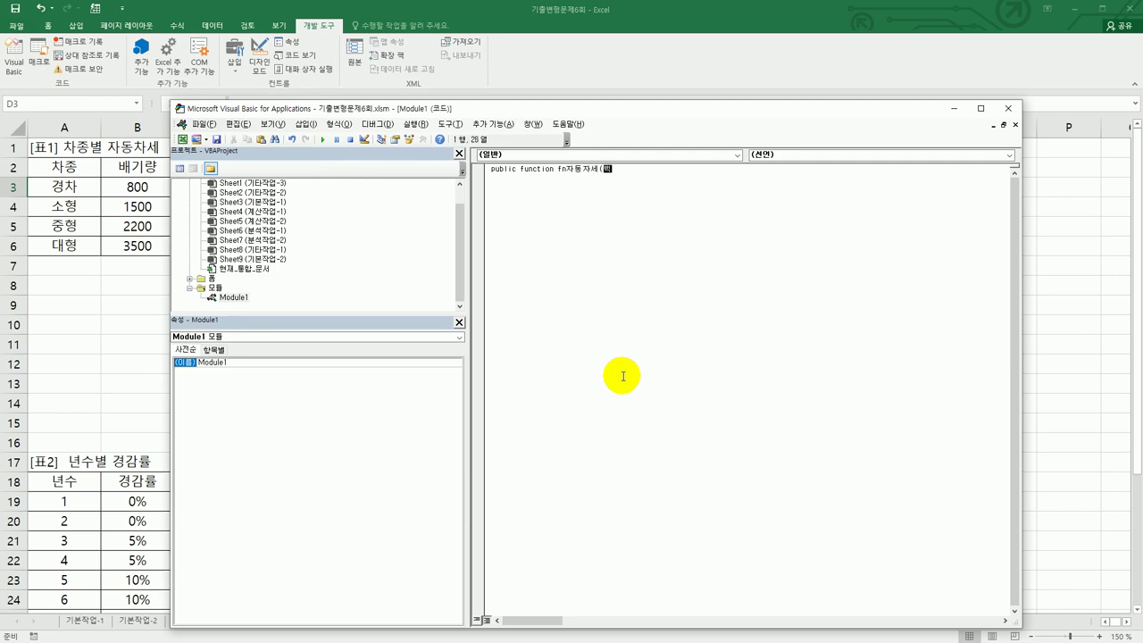
pyautogui.press('Return')
pyautogui.press('Return')
pyautogui.press('Tab')
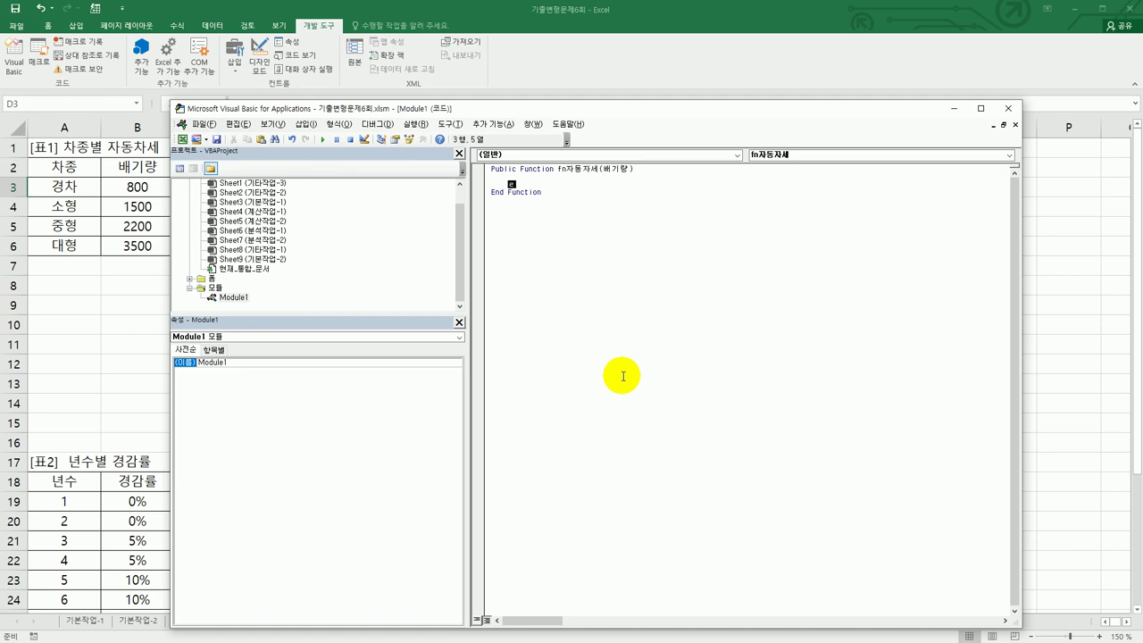
pyautogui.write('fn자동차세 = 배기량 + 과세표준')
pyautogui.press('Return')
pyautogui.press('End')
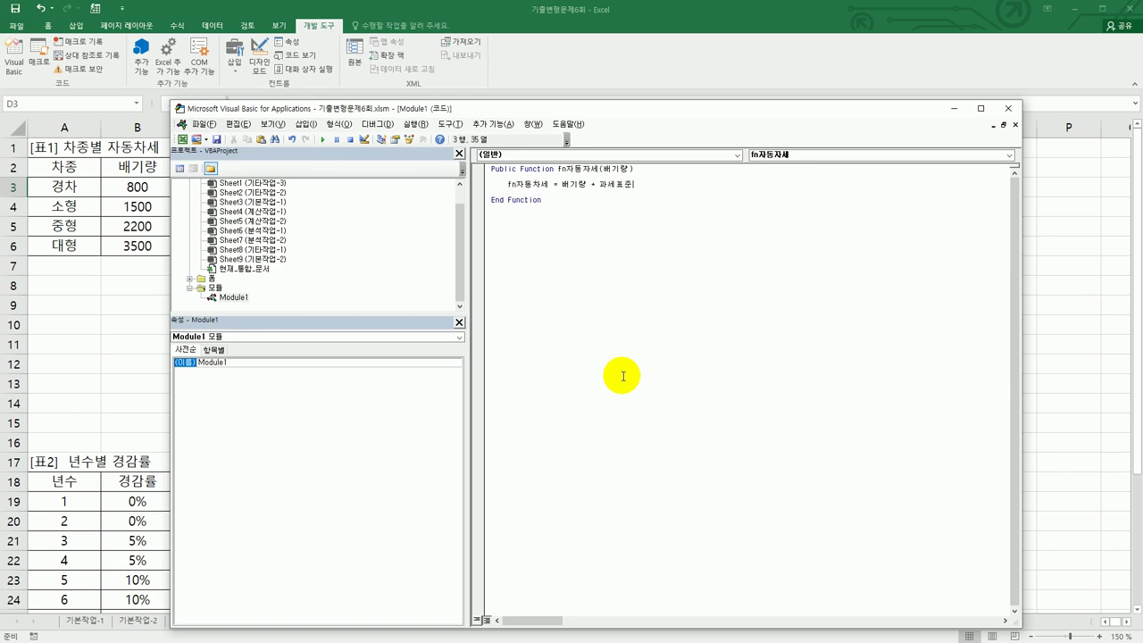
# - Start a Select Case 배기량 block above the assignment line in the function
pyautogui.hotkey('shift', 'Left')
pyautogui.hotkey('shift', 'Left')
pyautogui.hotkey('shift', 'Left')
pyautogui.hotkey('shift', 'Left')
pyautogui.press('Up')
pyautogui.press('Return')
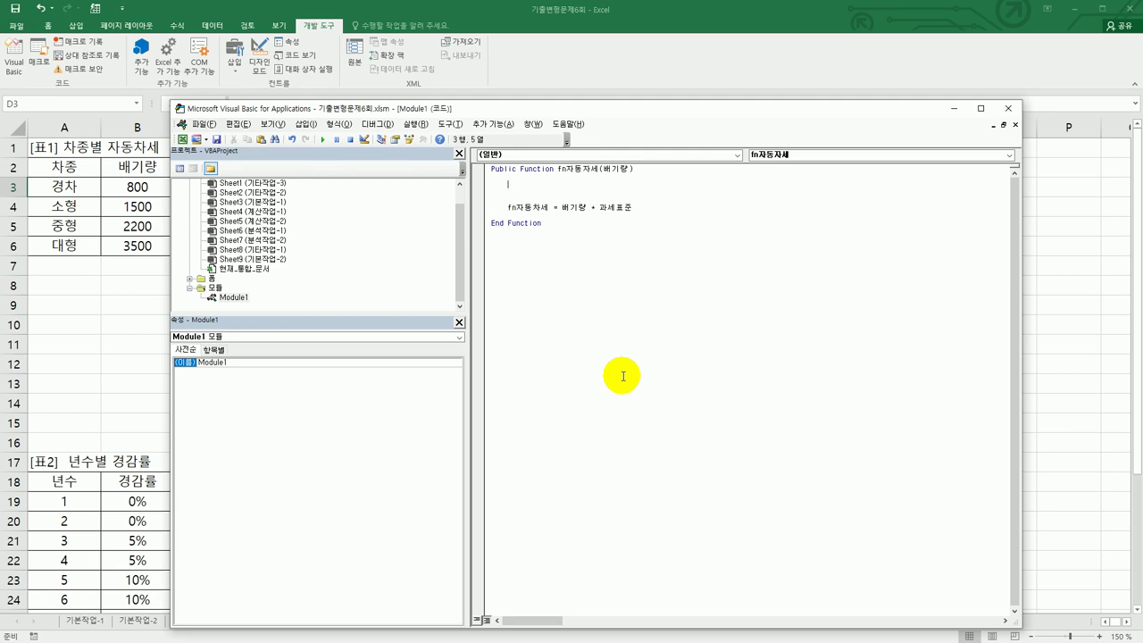
pyautogui.write('select case')
pyautogui.write('배기량')
pyautogui.press('Return')
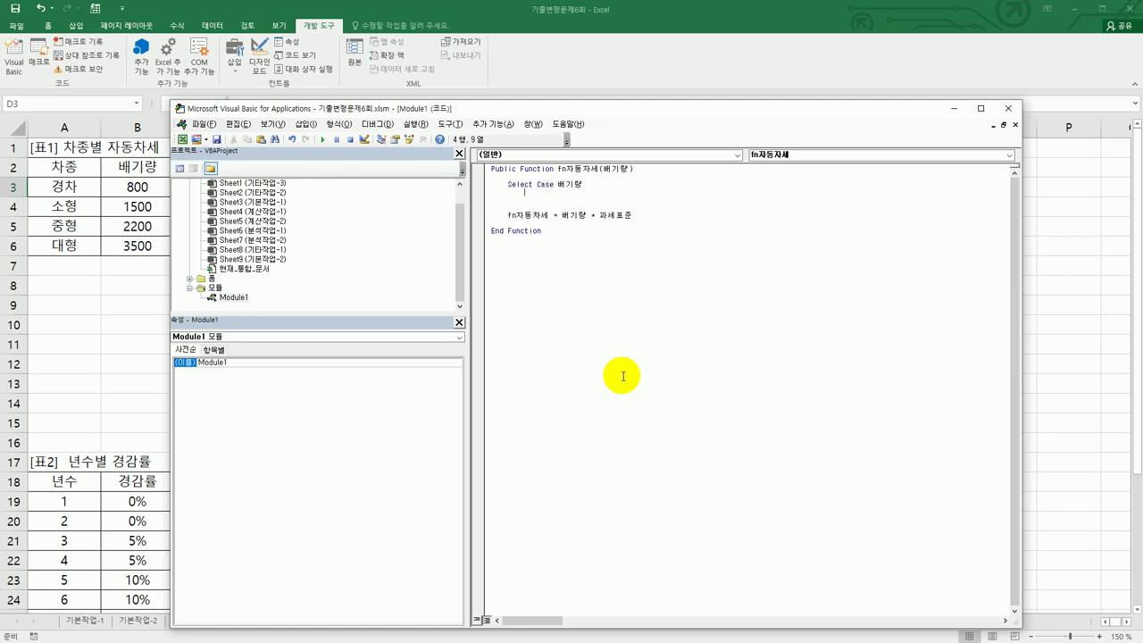
# - Add a Case Is <= 1000 branch that sets 과세표준 to 100
pyautogui.write('case is <=10000')
pyautogui.press('Return')
pyautogui.write('과')
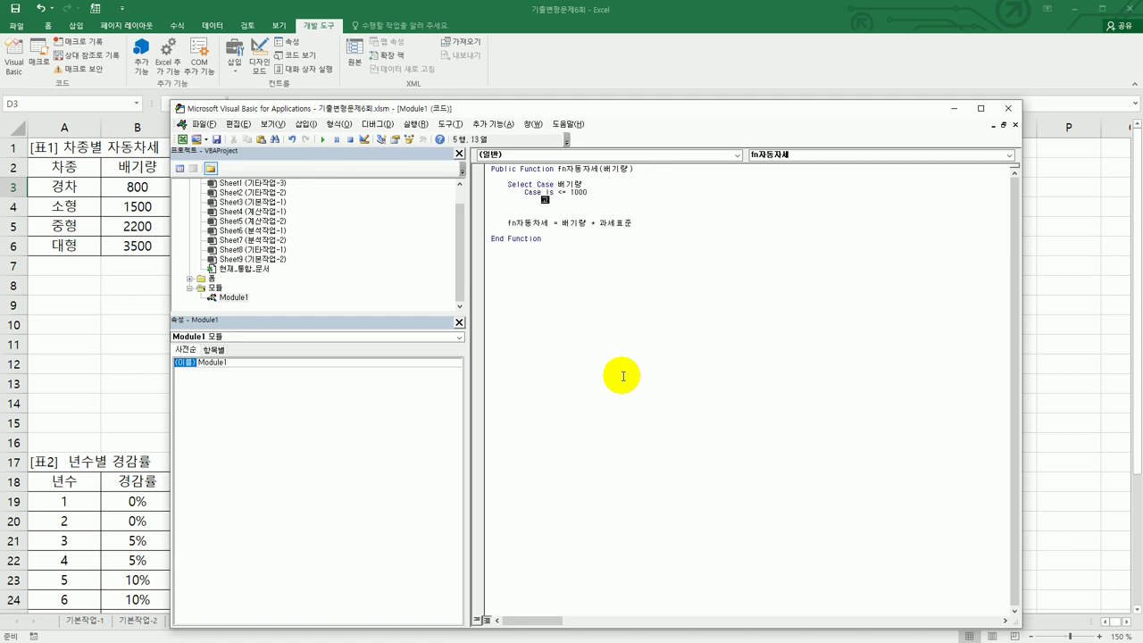
pyautogui.write('세표준 = 100')
pyautogui.press('Return')
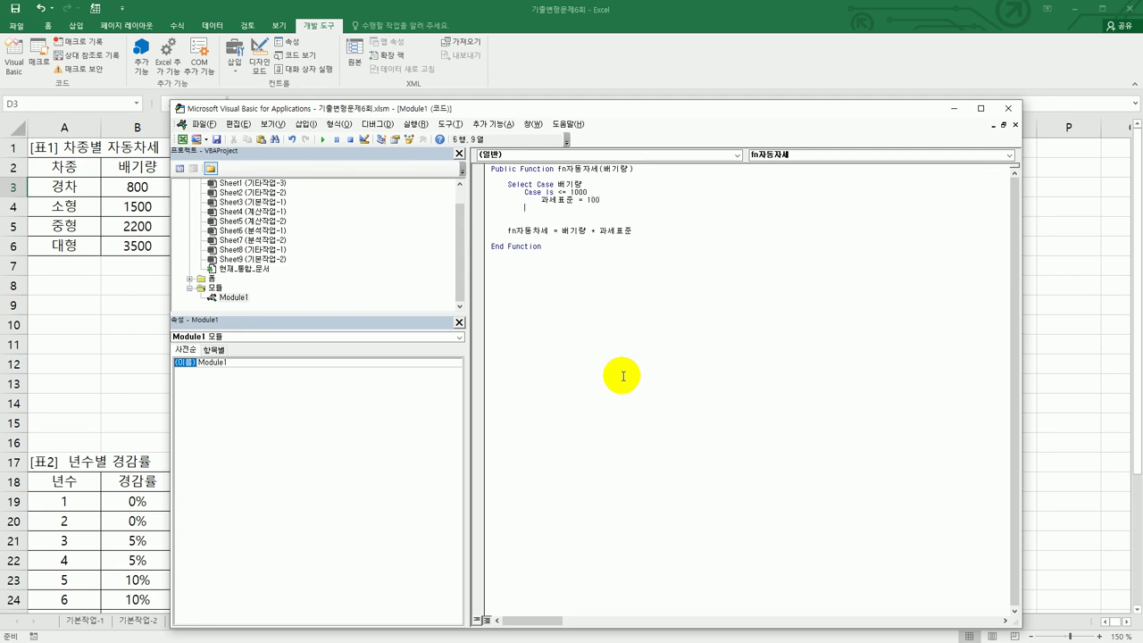
# - Add a second condition, Case Is <= 1600, to the Select Case block
pyautogui.write('case is')
pyautogui.write('<= 1600')
pyautogui.press('Return')
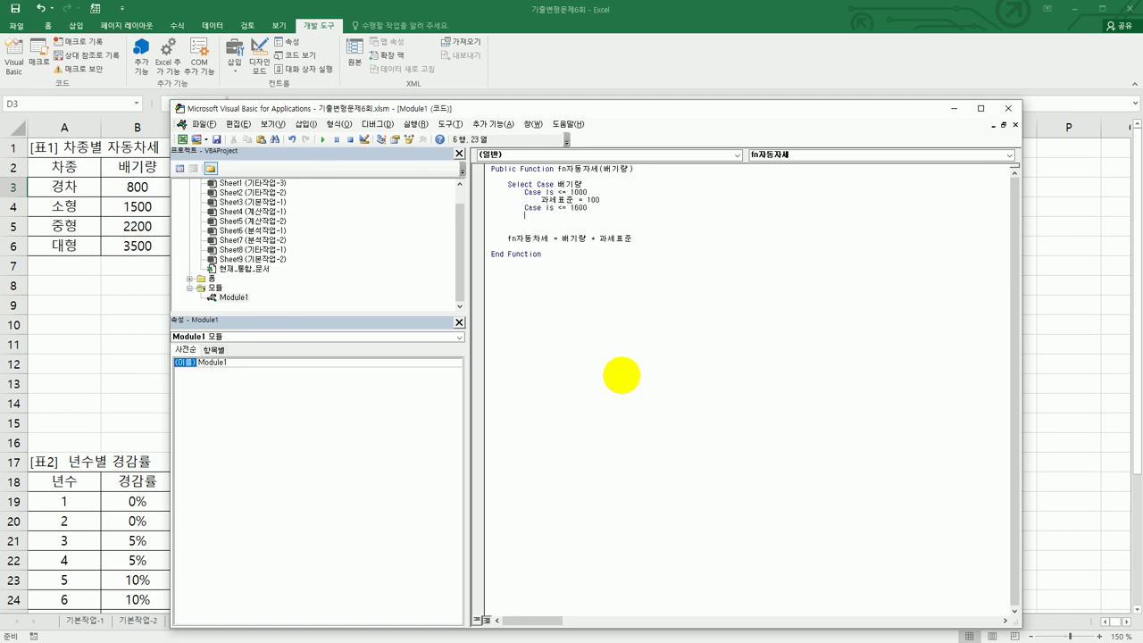
# - Copy the 과세표준 assignment from the first branch under Case Is <= 1600 and set its value to 140
pyautogui.press('Up')
pyautogui.press('Up')
pyautogui.hotkey('shift', 'End')
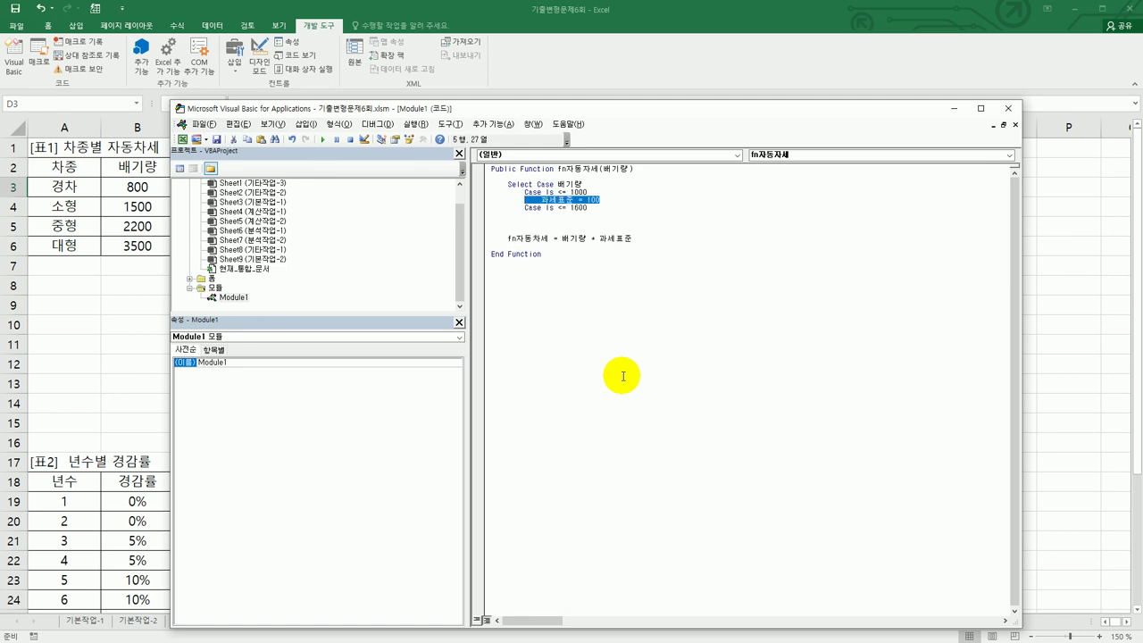
pyautogui.hotkey('ctrl', 'c')
pyautogui.press('Down')
pyautogui.press('Down')
pyautogui.hotkey('ctrl', 'v')
pyautogui.press('Left')
pyautogui.press('Left')
pyautogui.press('Left')
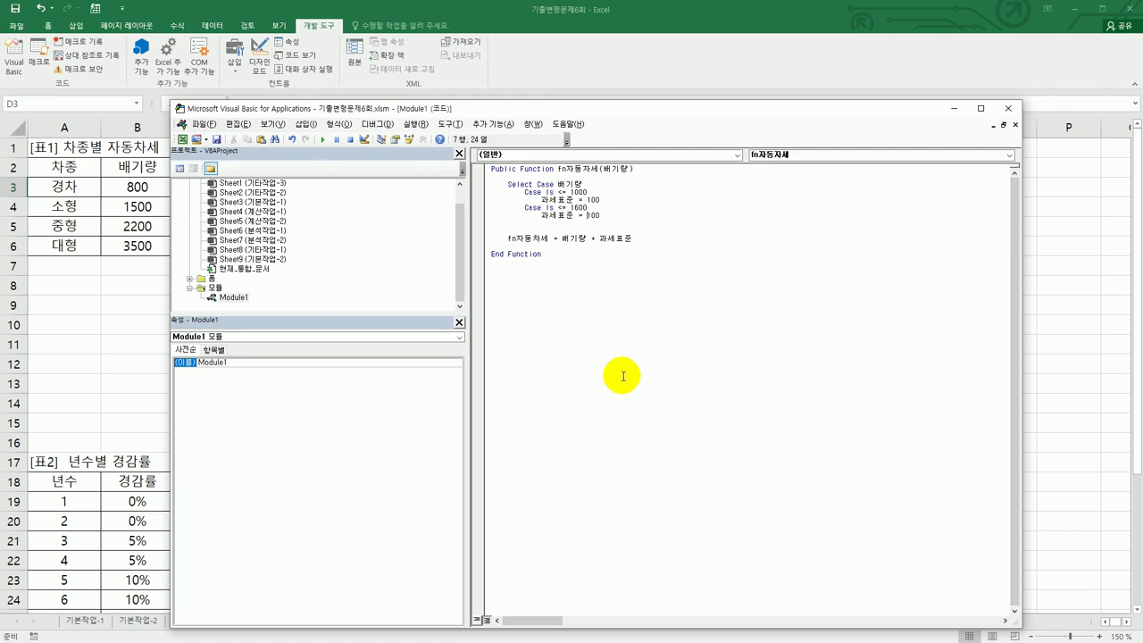
pyautogui.hotkey('shift', 'Right')
pyautogui.hotkey('shift', 'Right')
pyautogui.write('14')
# - Duplicate the two-line Case Is <= 1600 branch directly below itself and align the copy's indentation
pyautogui.press('Home')
pyautogui.hotkey('shift', 'Down')
pyautogui.hotkey('shift', 'End')
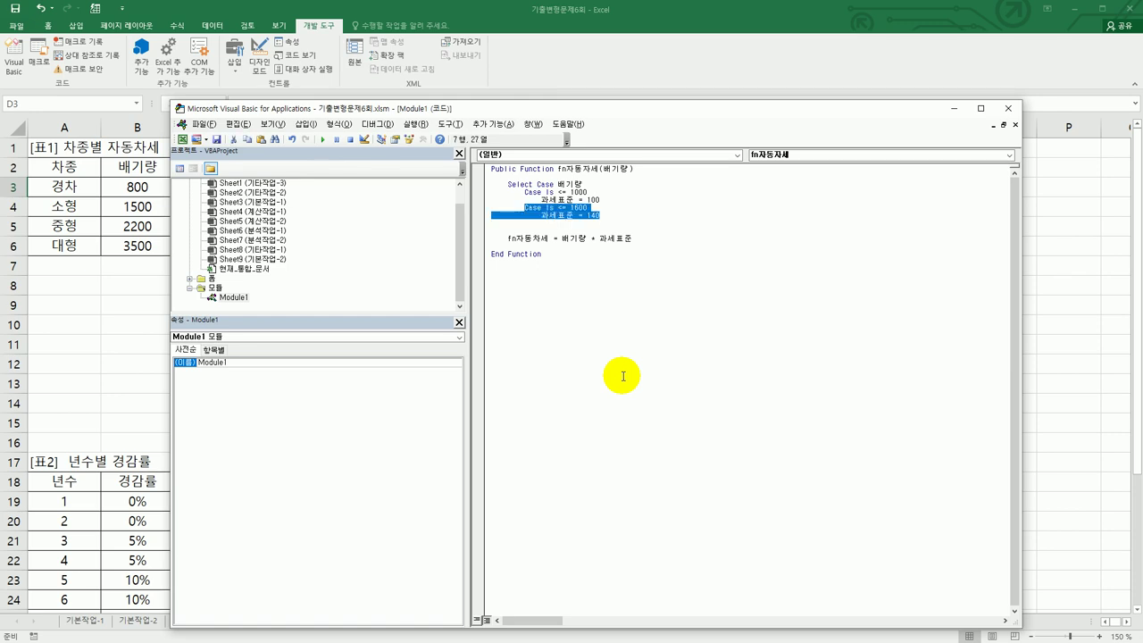
pyautogui.hotkey('ctrl', 'c')
pyautogui.press('Down')
pyautogui.hotkey('ctrl', 'v')
pyautogui.press('Up')
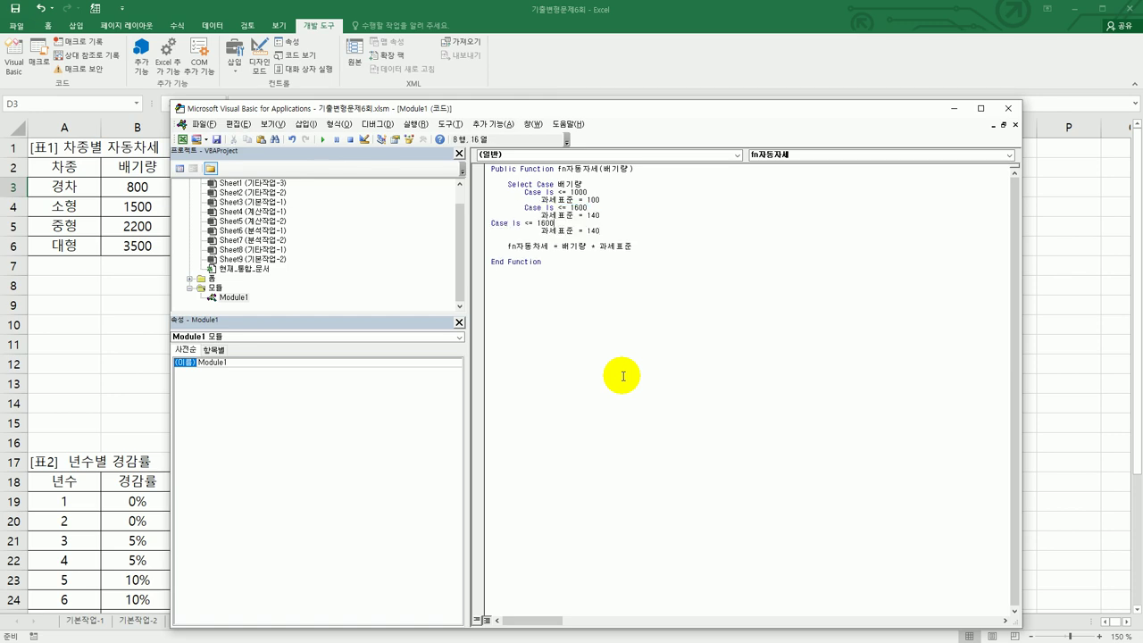
pyautogui.press('Home')
pyautogui.press('Tab')
pyautogui.press('Tab')
# - Change the duplicated branch to Case Is <= 2500 with 과세표준 = 200
pyautogui.hotkey('ctrl', 'Right')
pyautogui.press('Right')
pyautogui.press('Right')
pyautogui.hotkey('shift', 'Right')
pyautogui.hotkey('shift', 'Right')
pyautogui.write('25')
pyautogui.press('Down')
pyautogui.press('Right')
pyautogui.hotkey('shift', 'Right')
pyautogui.hotkey('shift', 'Right')
pyautogui.write('20')
# - Paste another copy of the branch below and change it to Case Is > 2500 with 과세표준 = 220
pyautogui.press('Return')
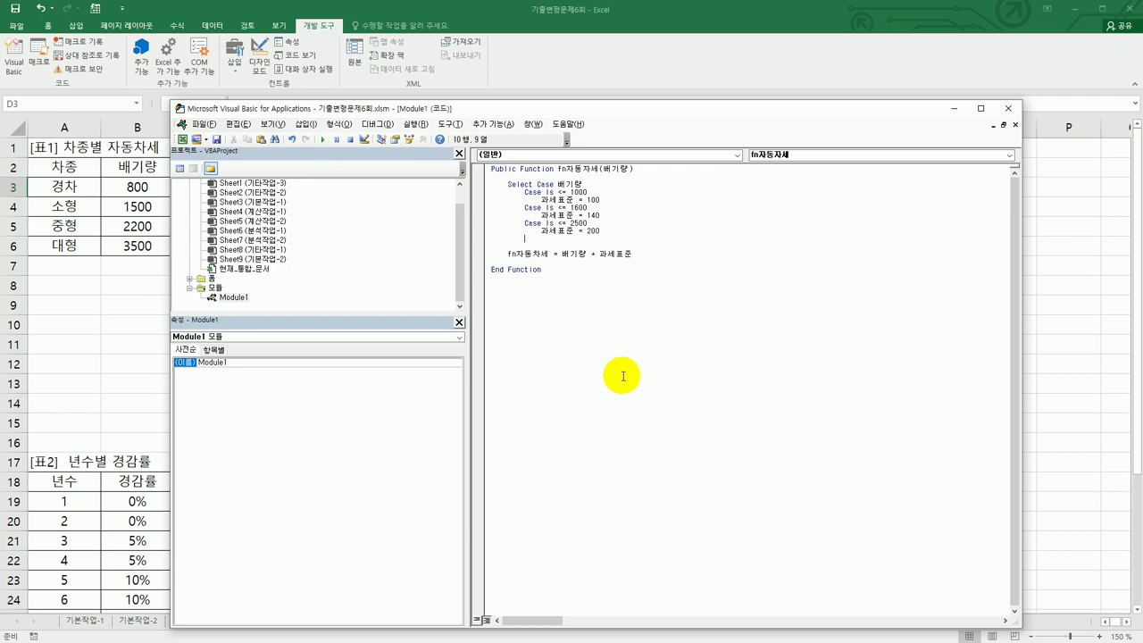
pyautogui.hotkey('ctrl', 'v')
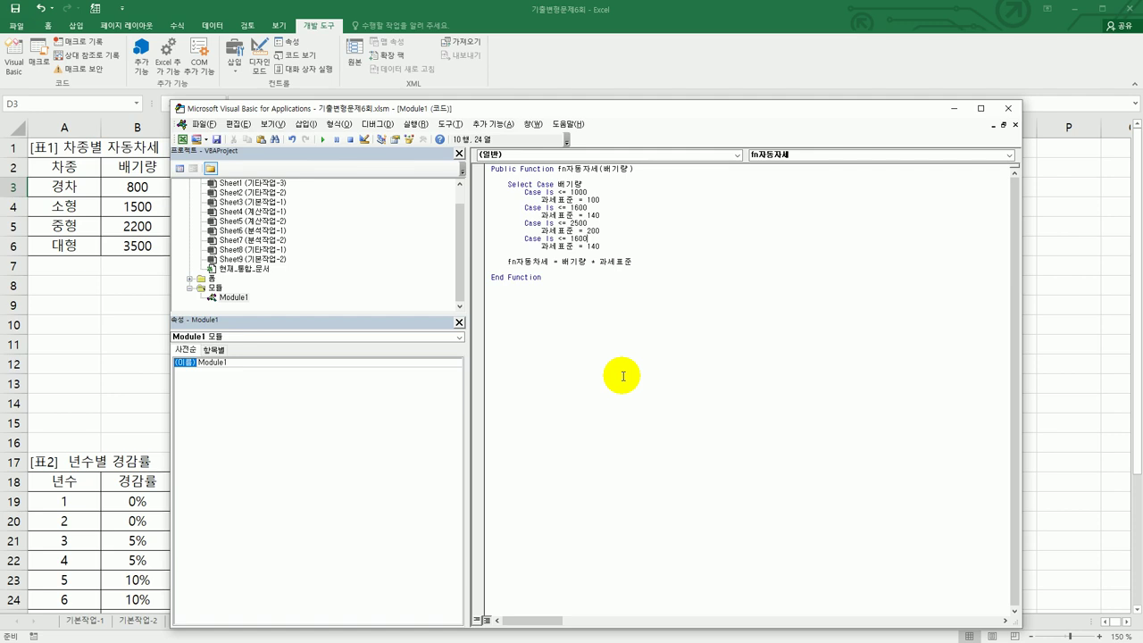
pyautogui.press('Left')
pyautogui.press('Left')
pyautogui.press('Left')
pyautogui.press('Left')
pyautogui.press('Left')
pyautogui.press('Left')
pyautogui.press('Left')
pyautogui.hotkey('shift', 'Right')
pyautogui.hotkey('shift', 'Right')
pyautogui.write('>')
pyautogui.hotkey('shift', 'Right')
pyautogui.hotkey('shift', 'Right')
pyautogui.write('25')
pyautogui.press('Down')
pyautogui.hotkey('shift', 'Right')
pyautogui.hotkey('shift', 'Right')
pyautogui.write('22')
# - Close the Select Case block with End Select above the assignment line
pyautogui.press('Return')
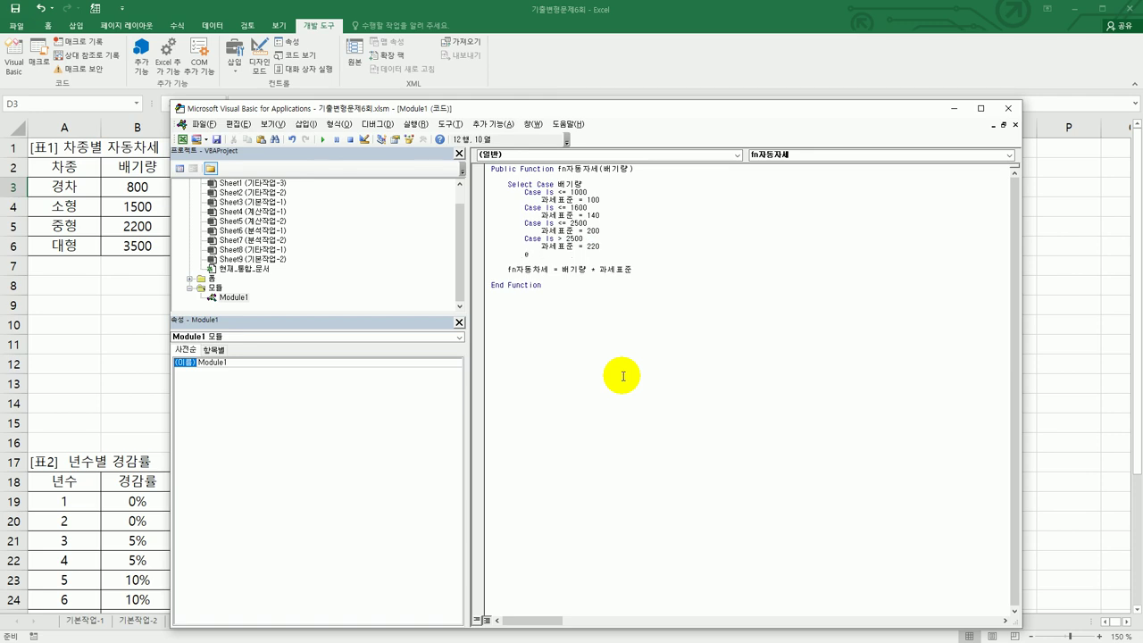
pyautogui.press('BackSpace')
pyautogui.write('end select')
pyautogui.press('Return')
pyautogui.press('Down')
pyautogui.hotkey('ctrl', 'Right')
pyautogui.hotkey('ctrl', 'Right')
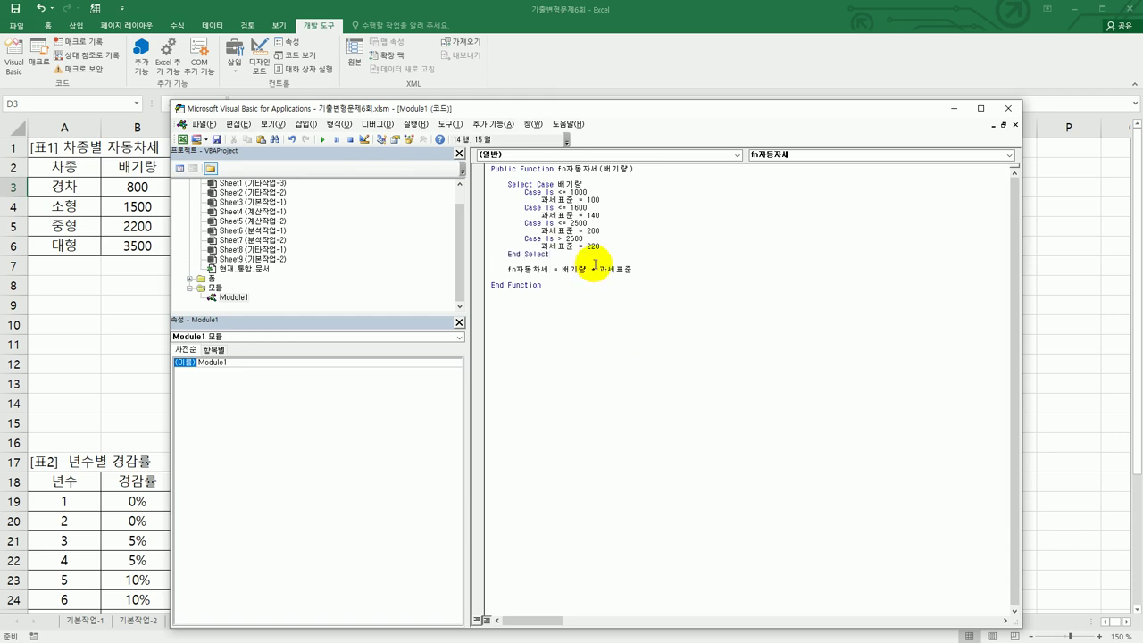
# - Review the fn자동차세 assignment line and close the Visual Basic editor
pyautogui.click(504, 270)
pyautogui.moveTo(505, 271); pyautogui.dragTo(636, 270)
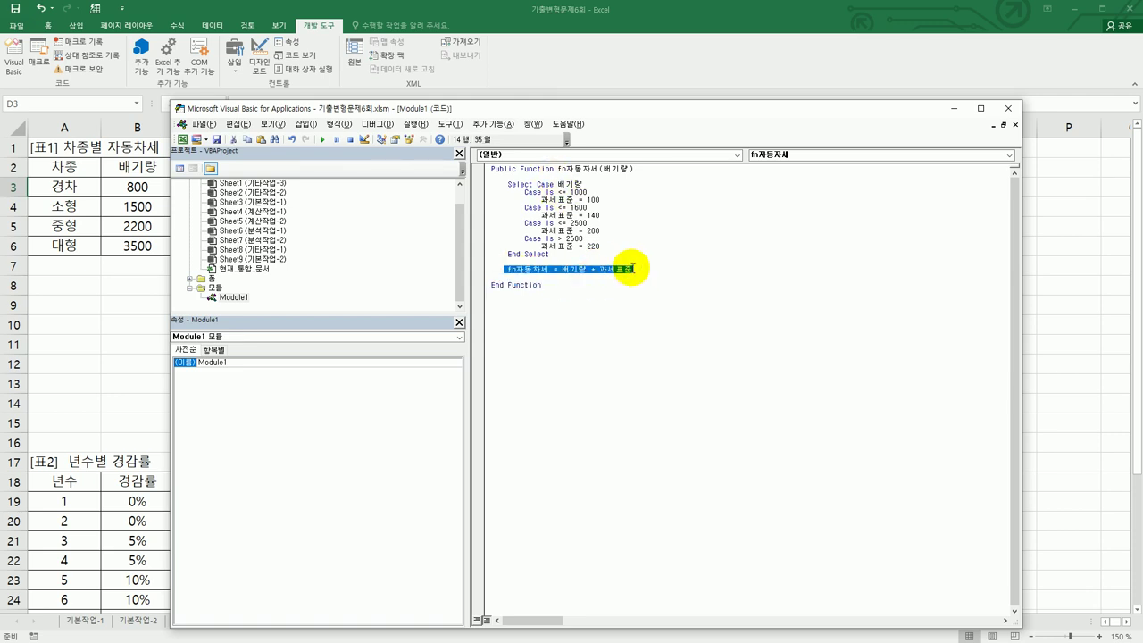
pyautogui.click(632, 269)
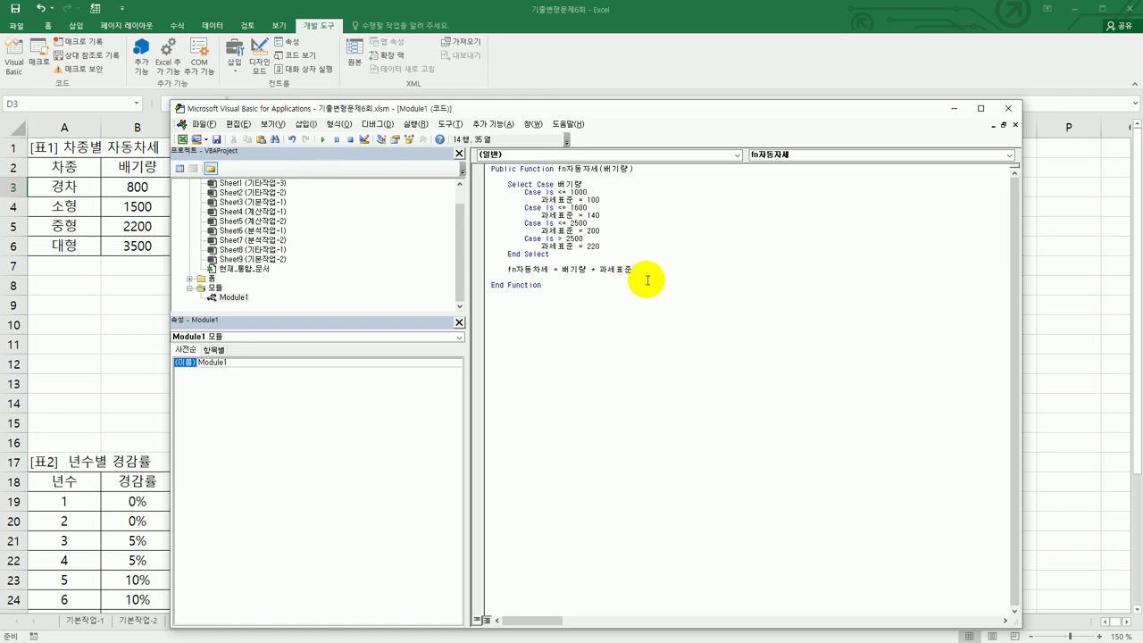
pyautogui.click(1008, 108)
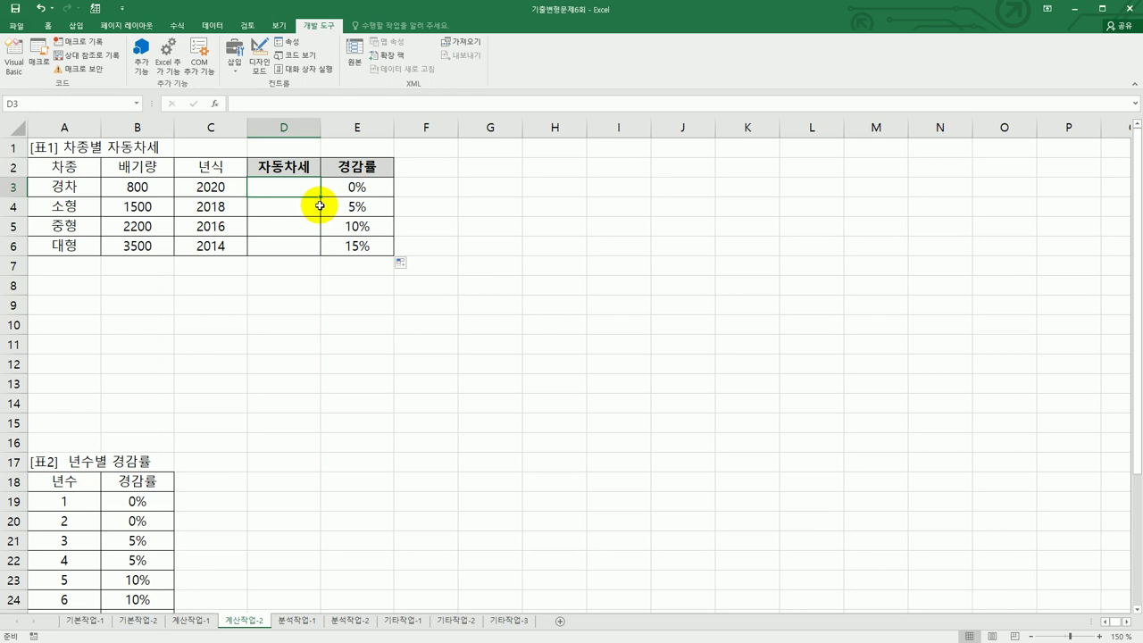
# - Insert the user-defined function fn자동자세 in D3 with B3 as its 배기량 argument
pyautogui.click(215, 103)
pyautogui.click(759, 224)
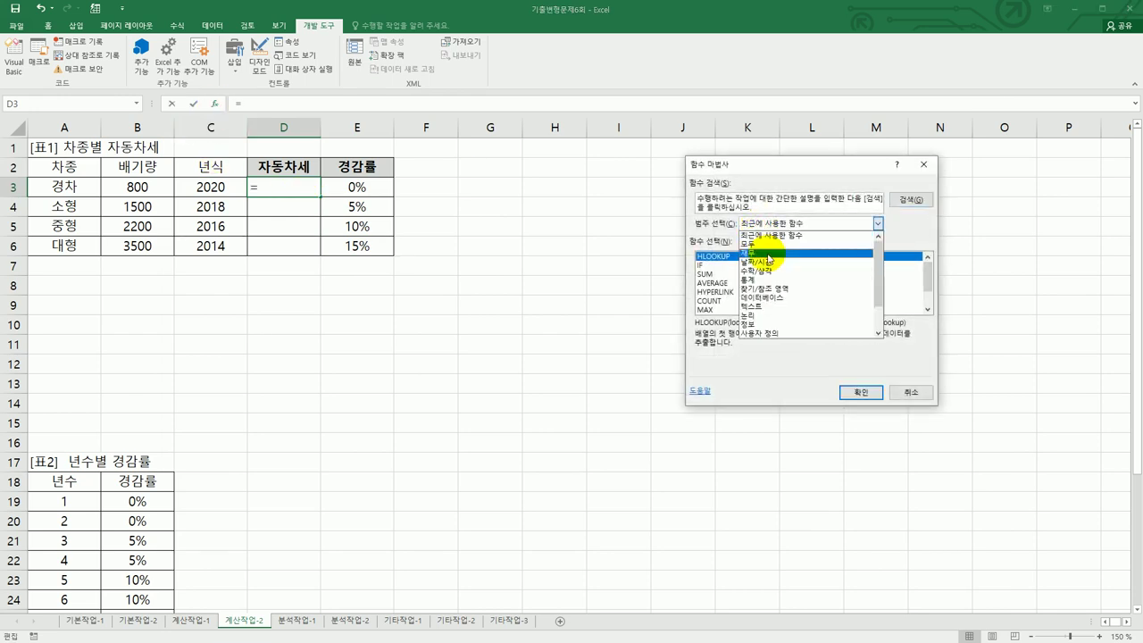
pyautogui.click(766, 333)
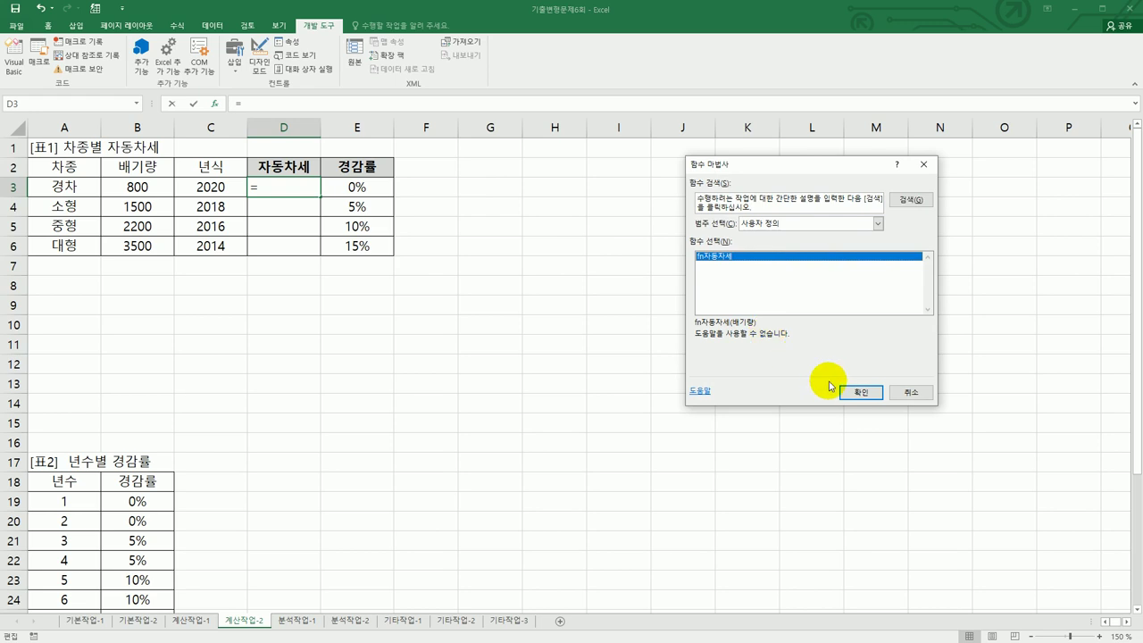
pyautogui.click(853, 393)
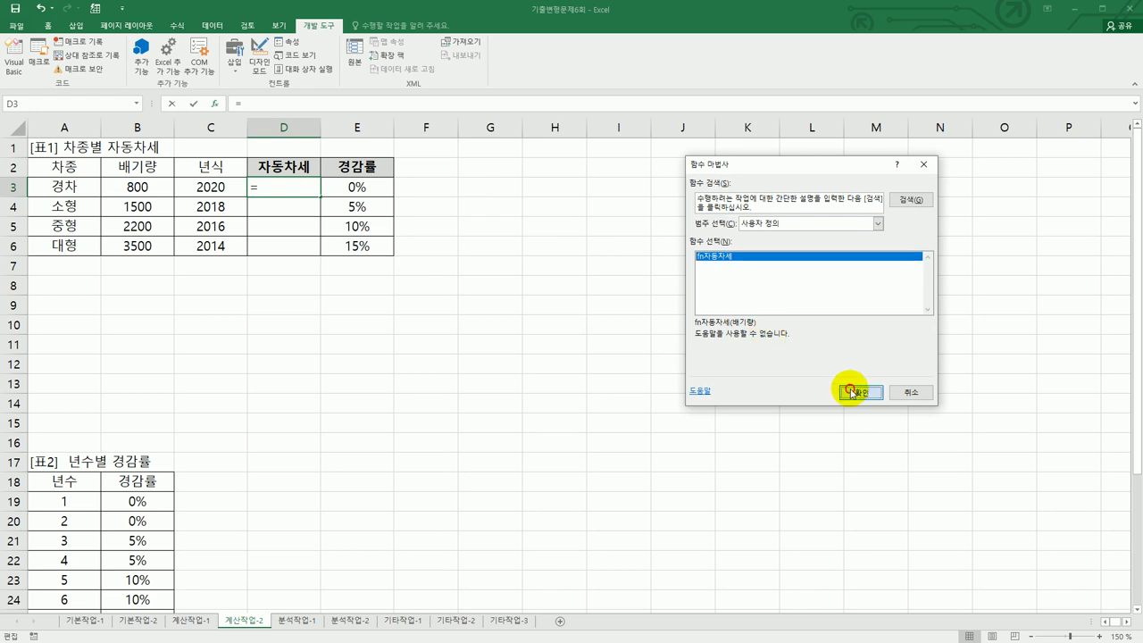
pyautogui.click(163, 188)
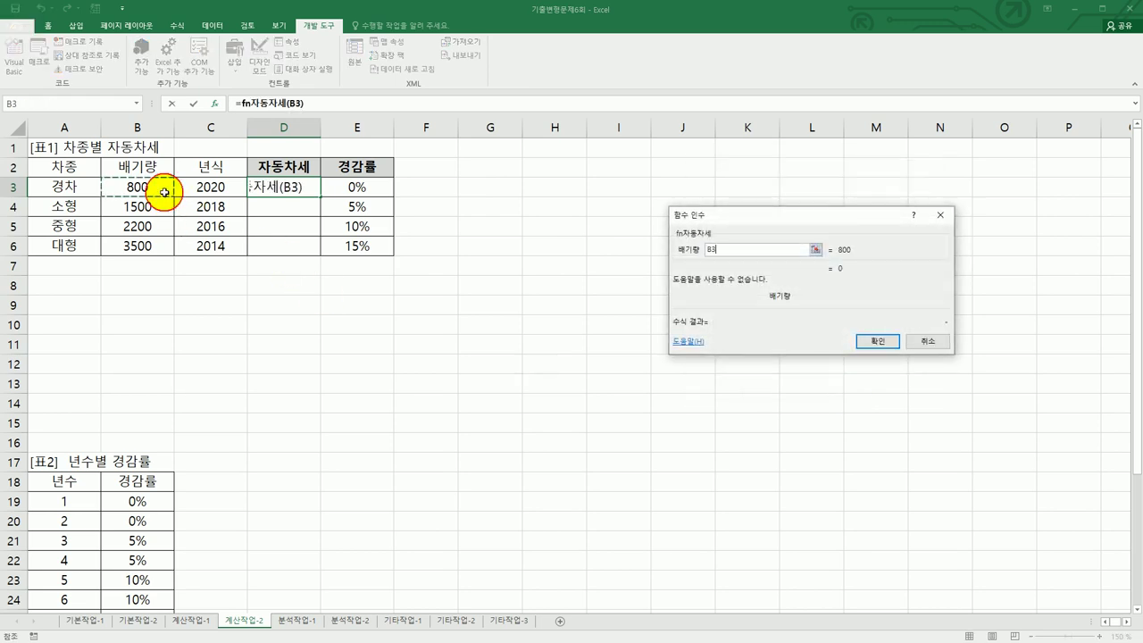
pyautogui.click(878, 341)
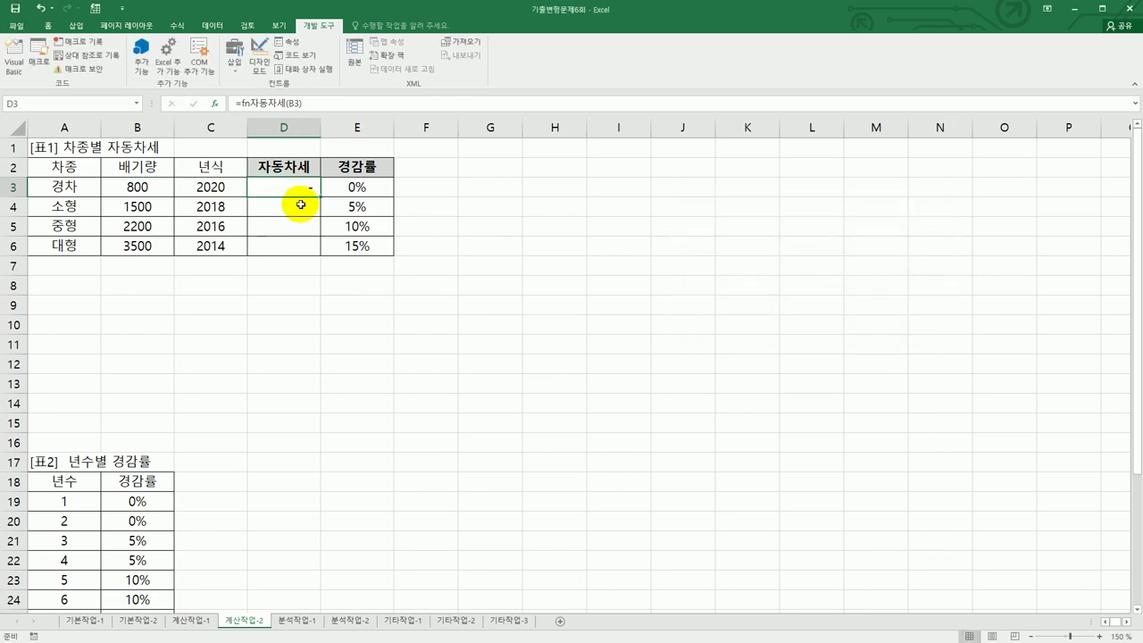
# - Fill the D3 formula down the 자동차세 column through D6 and reselect D3
pyautogui.moveTo(319, 195); pyautogui.dragTo(315, 252)
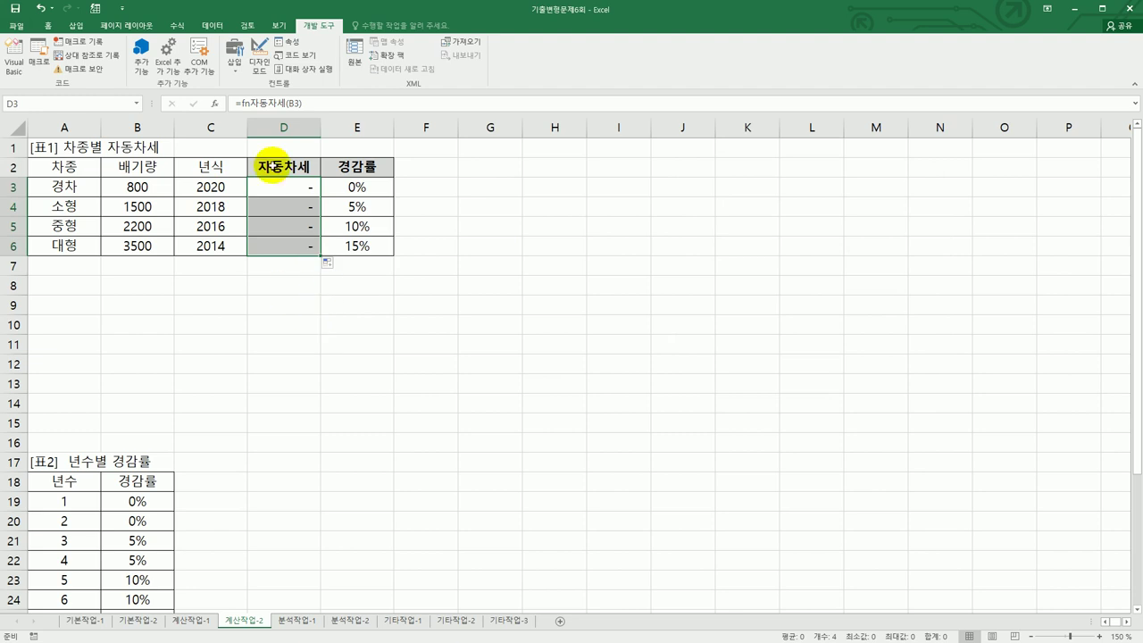
pyautogui.click(295, 187)
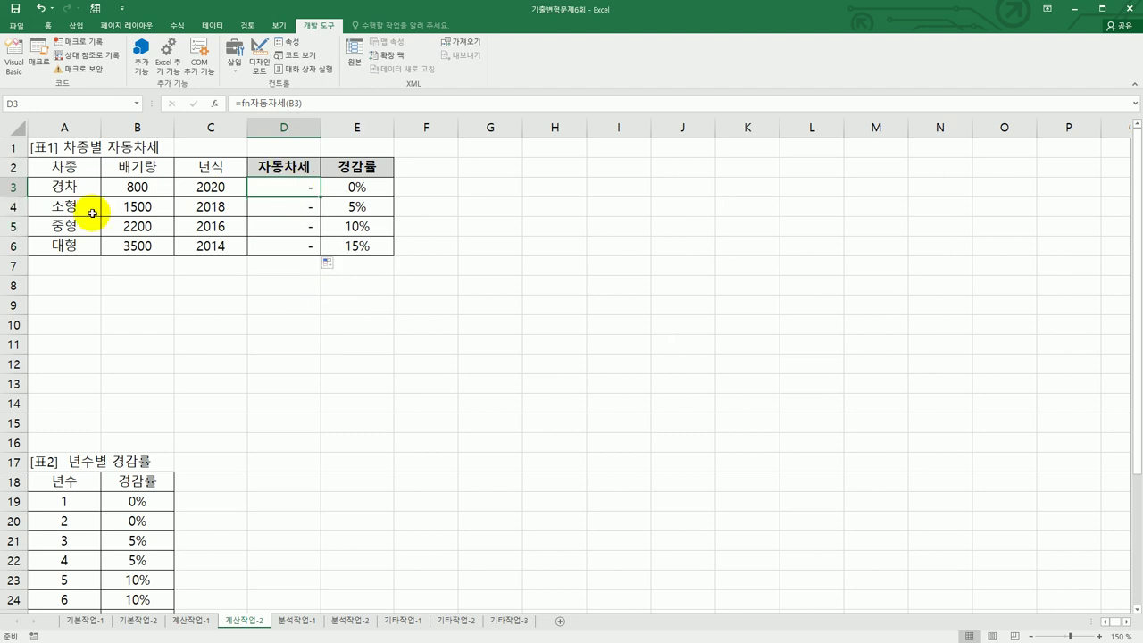
# - Reopen the function's code and examine the Select Case block and the 배기량 * 과세표준 assignment
pyautogui.click(14, 57)
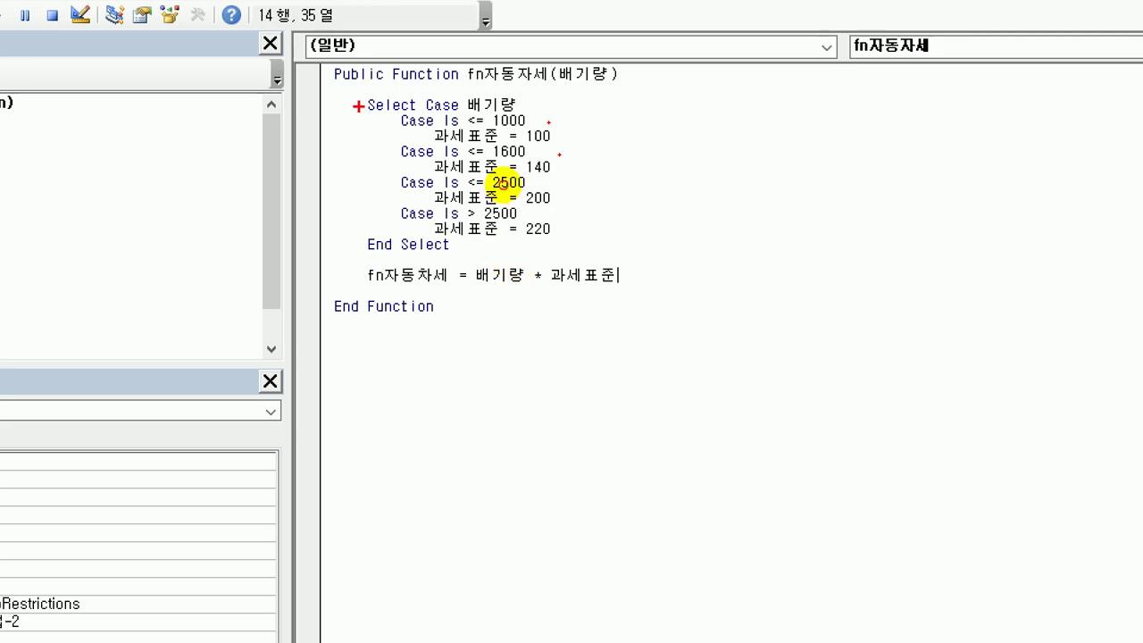
pyautogui.moveTo(357, 105)
pyautogui.mouseDown()
pyautogui.moveTo(353, 208)
pyautogui.moveTo(370, 237)
pyautogui.mouseUp()
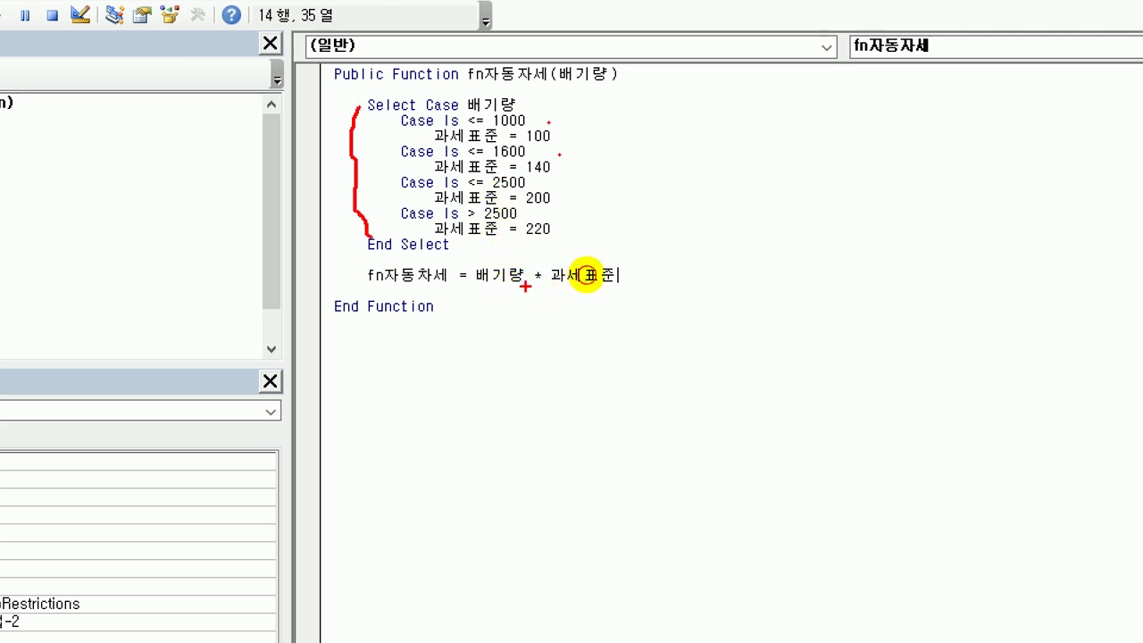
pyautogui.moveTo(526, 285)
pyautogui.mouseDown()
pyautogui.moveTo(483, 280)
pyautogui.moveTo(489, 253)
pyautogui.moveTo(524, 266)
pyautogui.moveTo(525, 284)
pyautogui.moveTo(641, 291)
pyautogui.mouseUp()
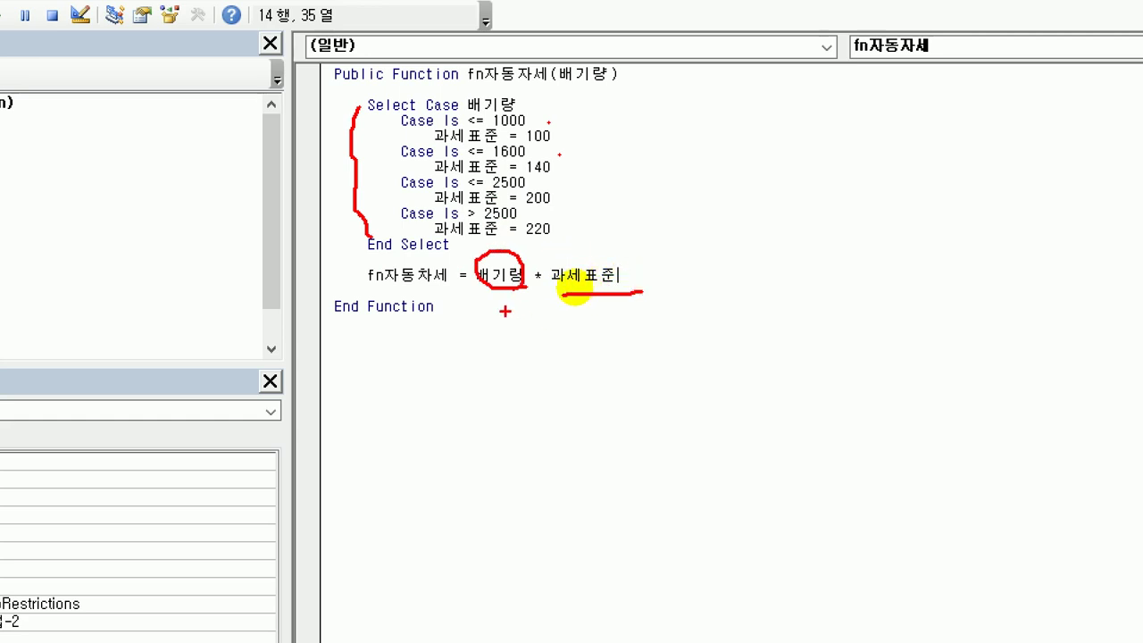
# - Correct the misspelled function name in the Public Function line to fn자동차세 and close the Visual Basic editor
pyautogui.moveTo(483, 297)
pyautogui.mouseDown()
pyautogui.moveTo(421, 283)
pyautogui.moveTo(444, 283)
pyautogui.mouseUp()
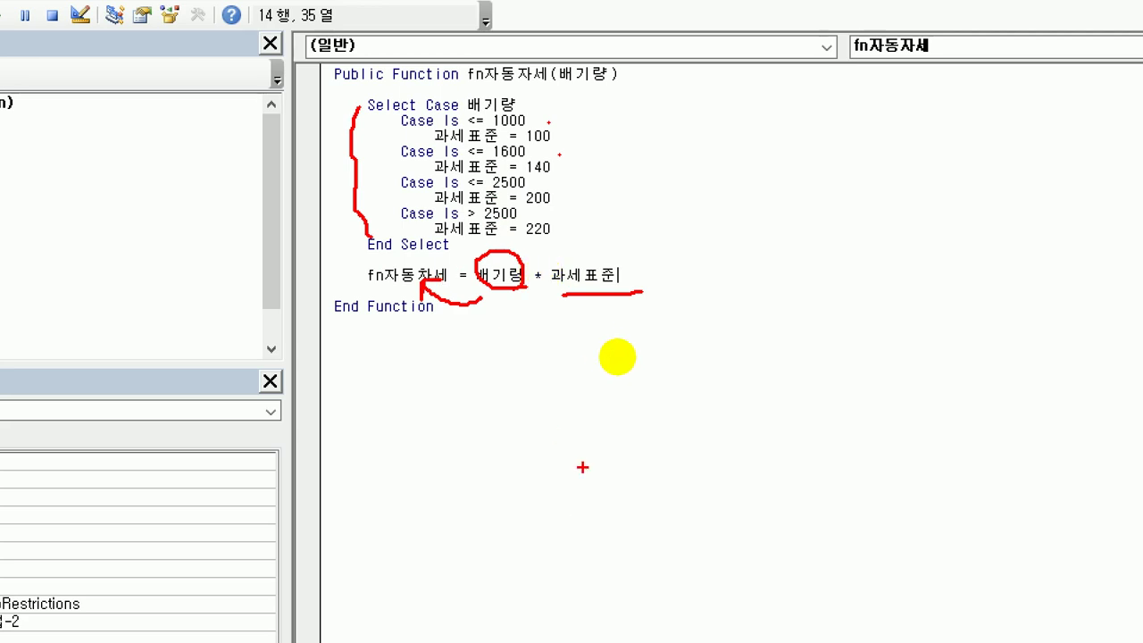
pyautogui.moveTo(486, 90); pyautogui.dragTo(551, 86)
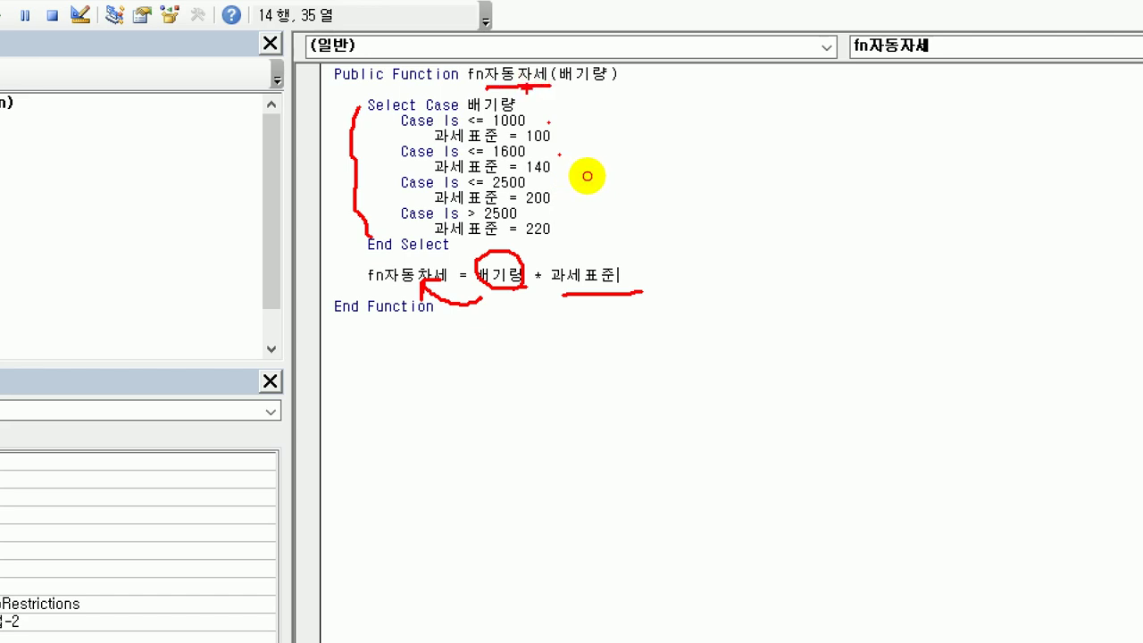
pyautogui.moveTo(532, 56); pyautogui.dragTo(533, 87)
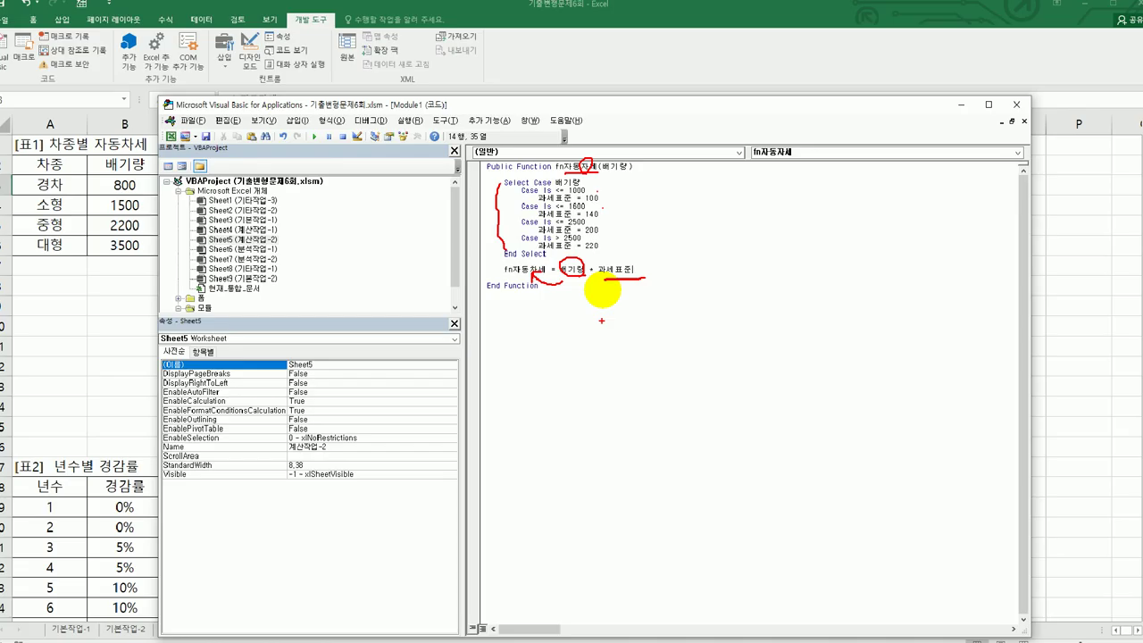
pyautogui.click(516, 74)
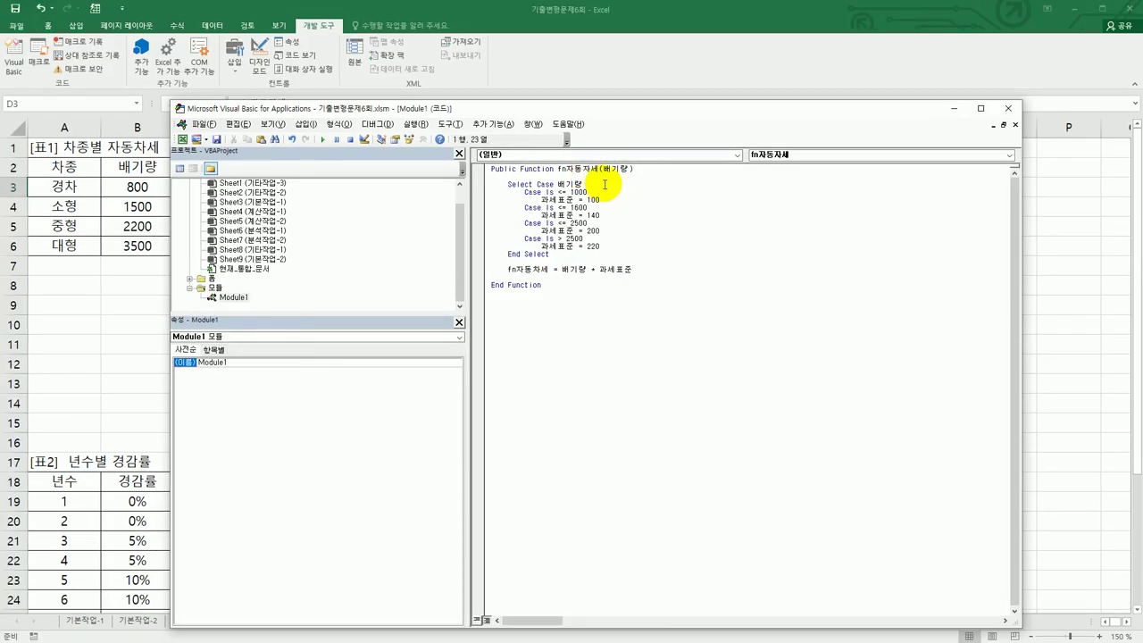
pyautogui.write('ㅊㅏ')
pyautogui.press('Delete')
pyautogui.click(1009, 109)
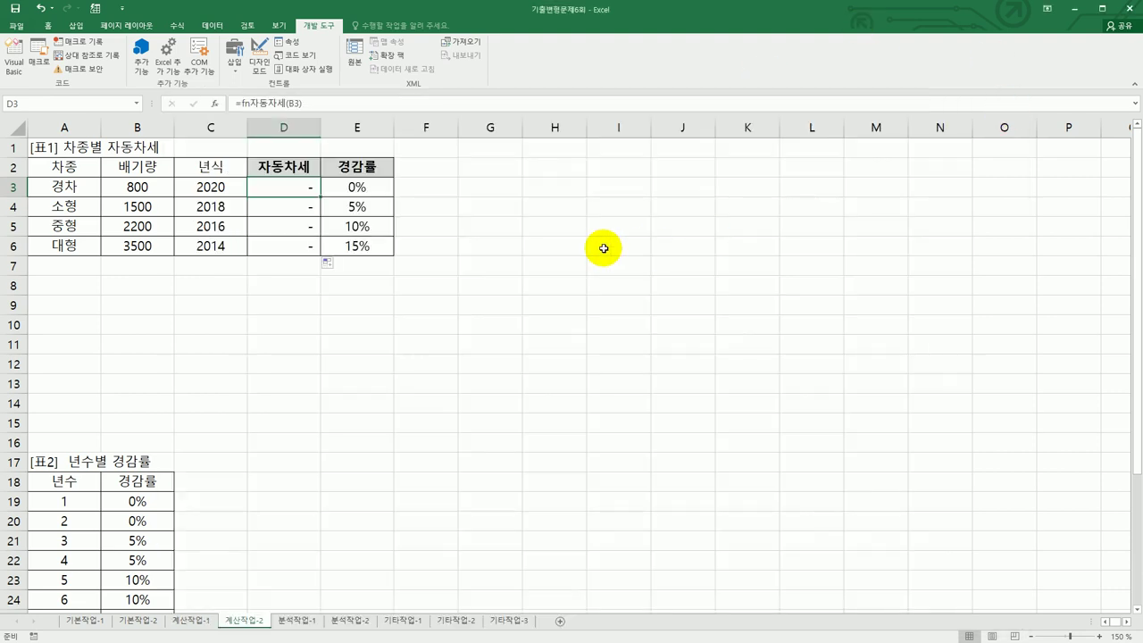
# - Reconfirm the function arguments of the D3 formula, then clear the 자동차세 formulas from D3:D6
pyautogui.click(215, 103)
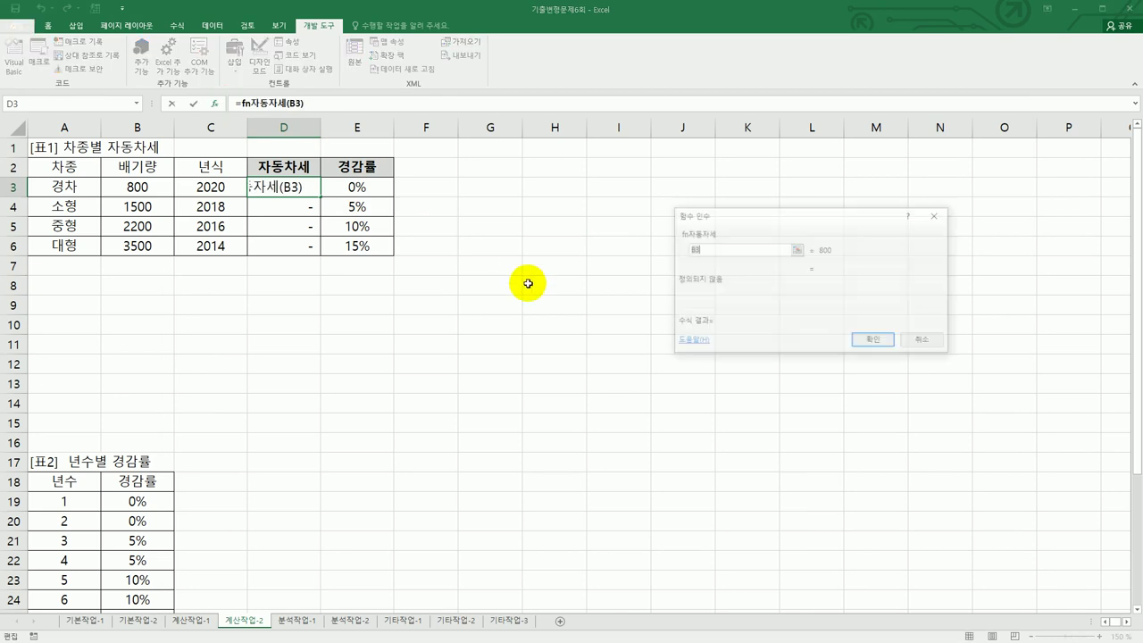
pyautogui.click(859, 338)
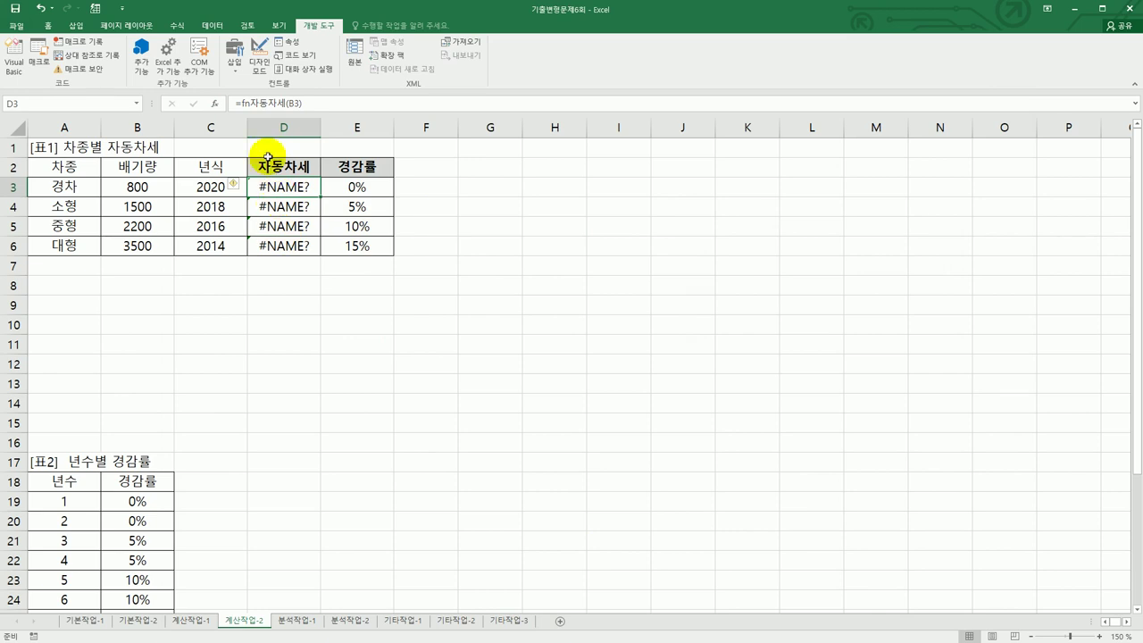
pyautogui.moveTo(279, 185); pyautogui.dragTo(281, 250)
pyautogui.press('Delete')
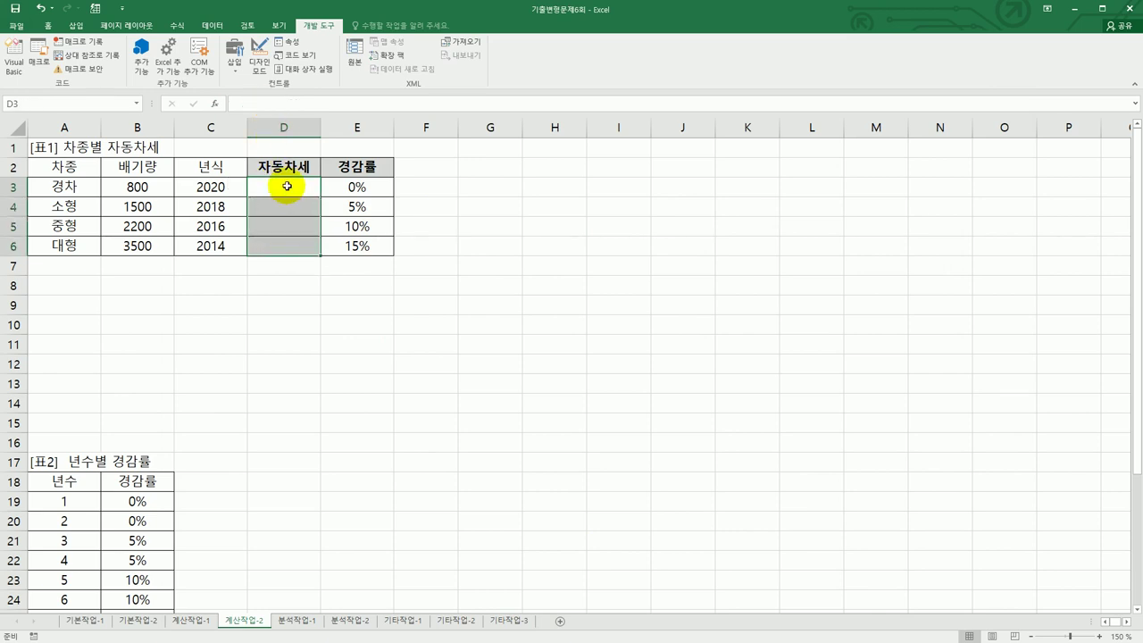
# - Insert the user-defined function fn자동차세 in D3 with B3 as 배기량 and fill it down through D6
pyautogui.click(288, 186)
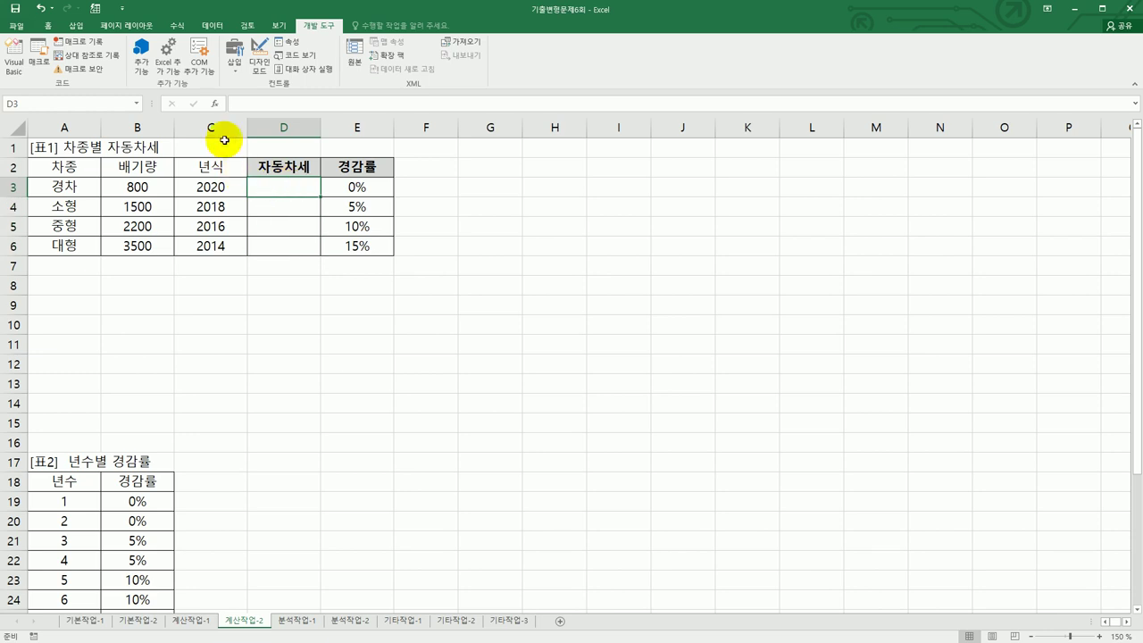
pyautogui.click(216, 104)
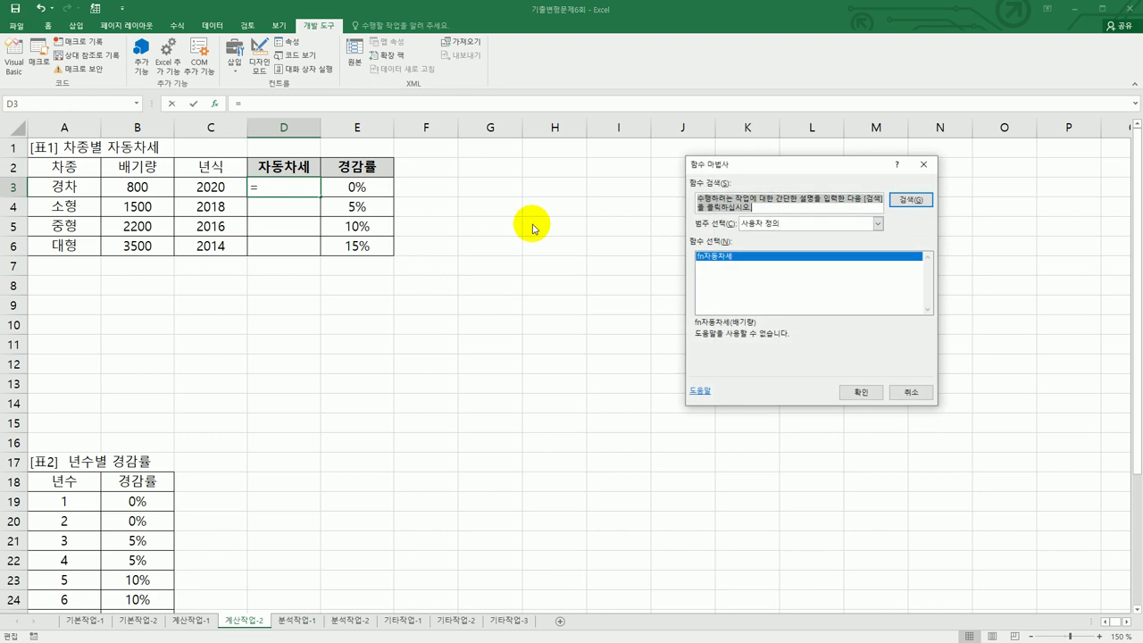
pyautogui.moveTo(794, 164); pyautogui.dragTo(591, 170)
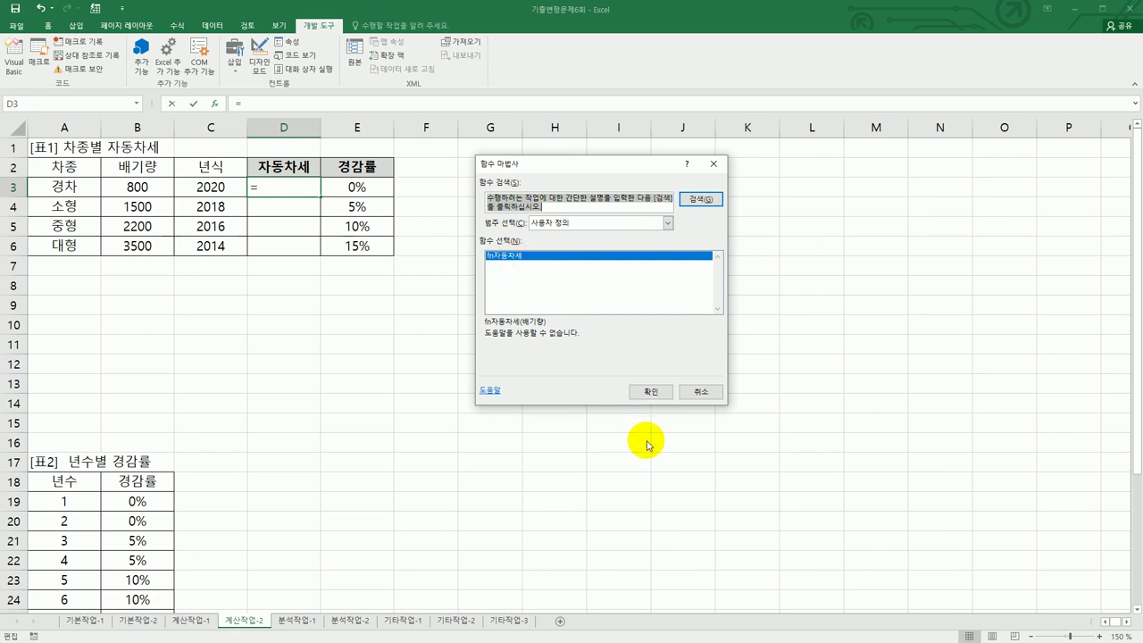
pyautogui.click(649, 392)
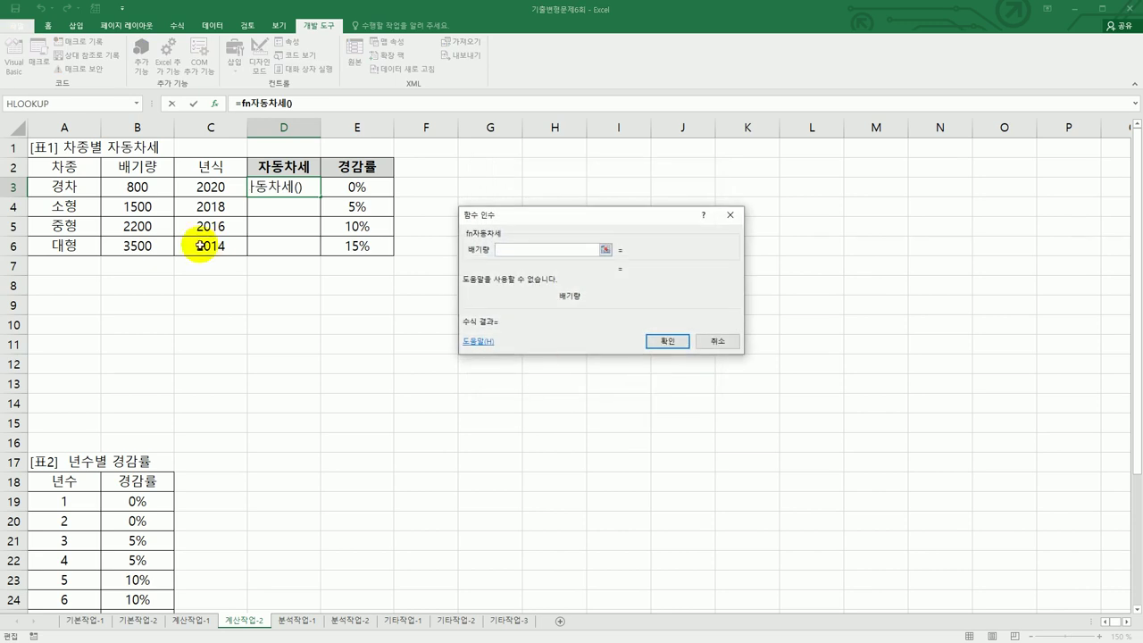
pyautogui.click(161, 189)
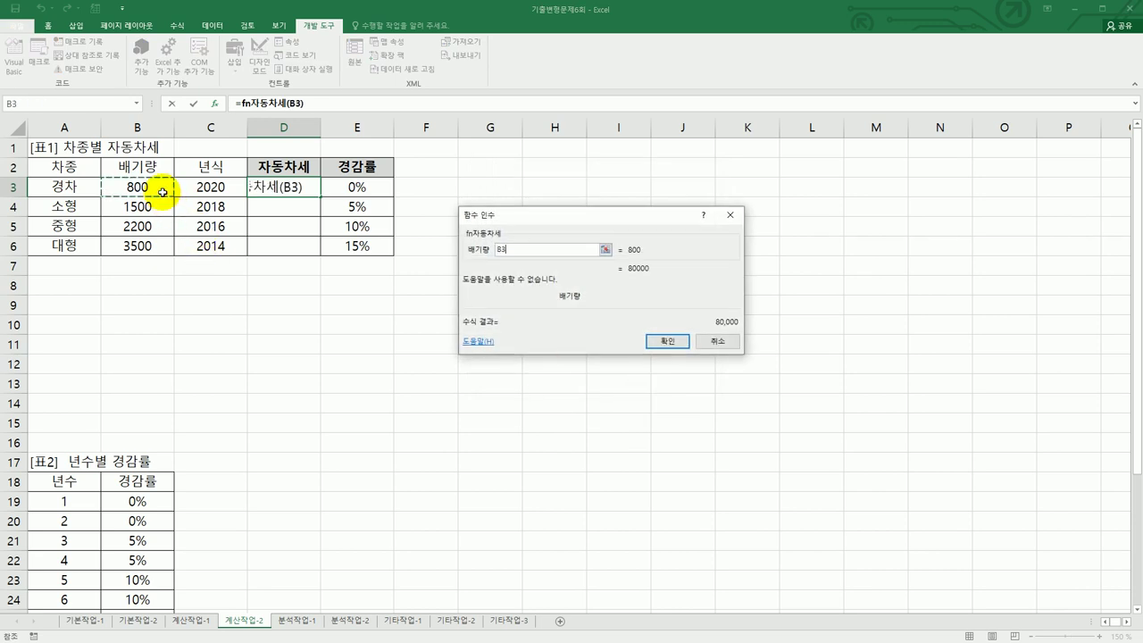
pyautogui.click(668, 341)
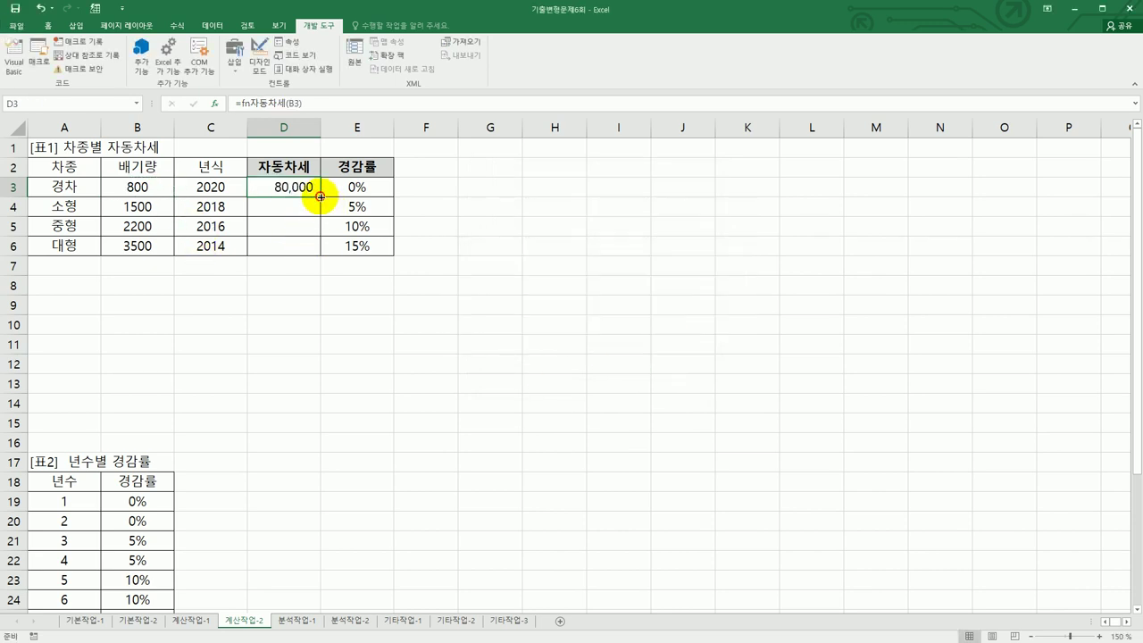
pyautogui.moveTo(322, 200); pyautogui.dragTo(322, 259)
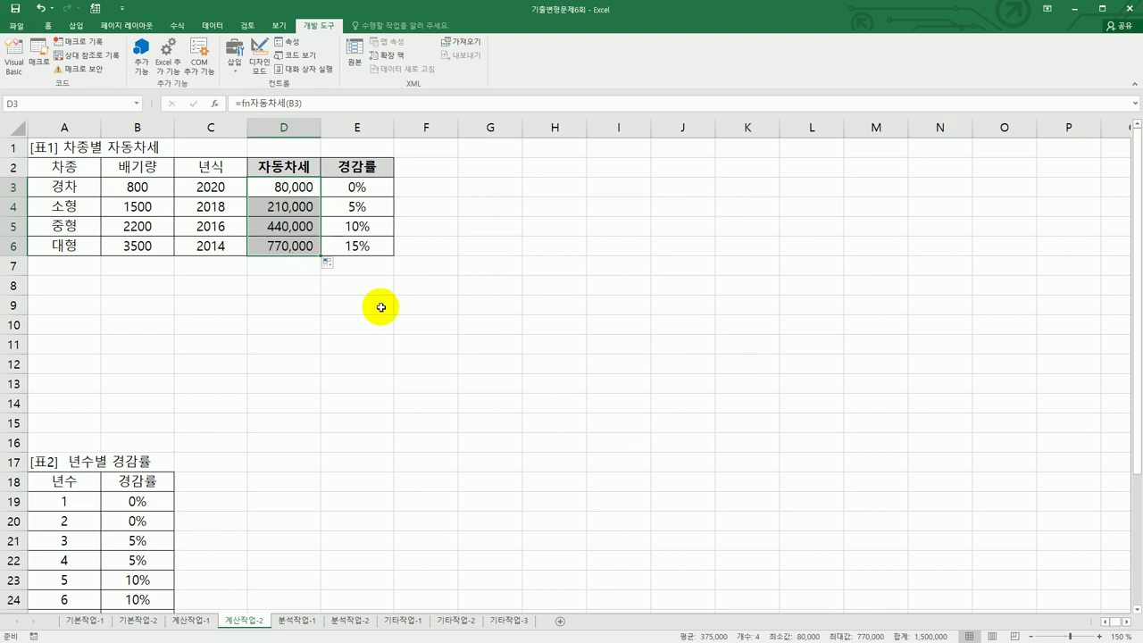
pyautogui.click(301, 247)
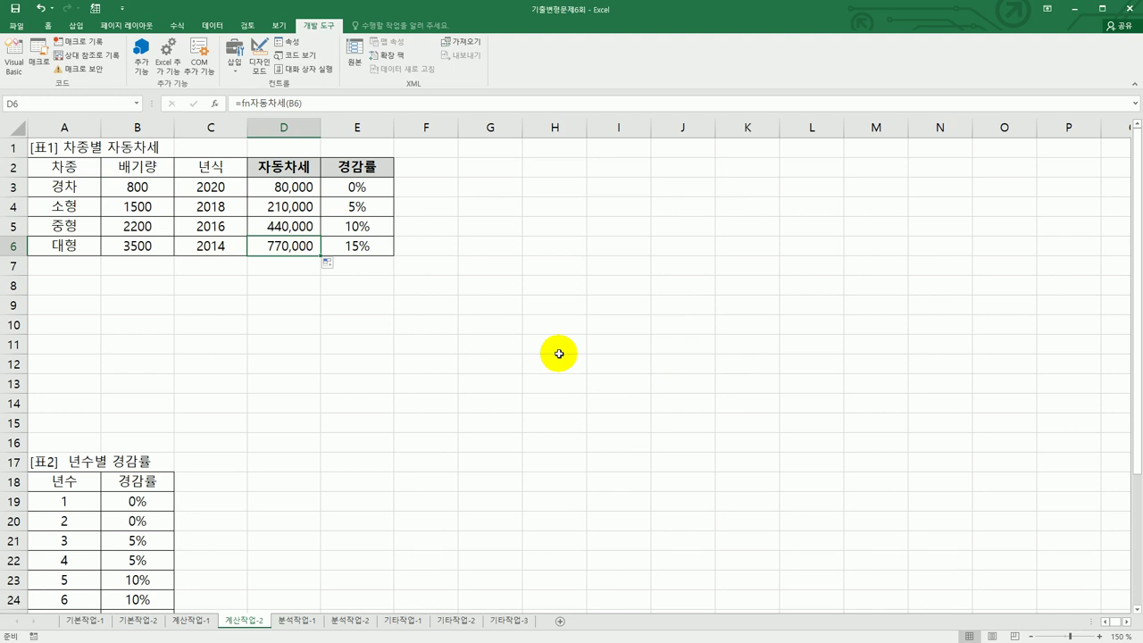
# - Examine the extraction headers 학번, 성명, 학과 and 자격증명 in row 35 and the source table of the 기본작업-1 sheet
pyautogui.click(93, 620)
pyautogui.scroll(-7, 224, 491)
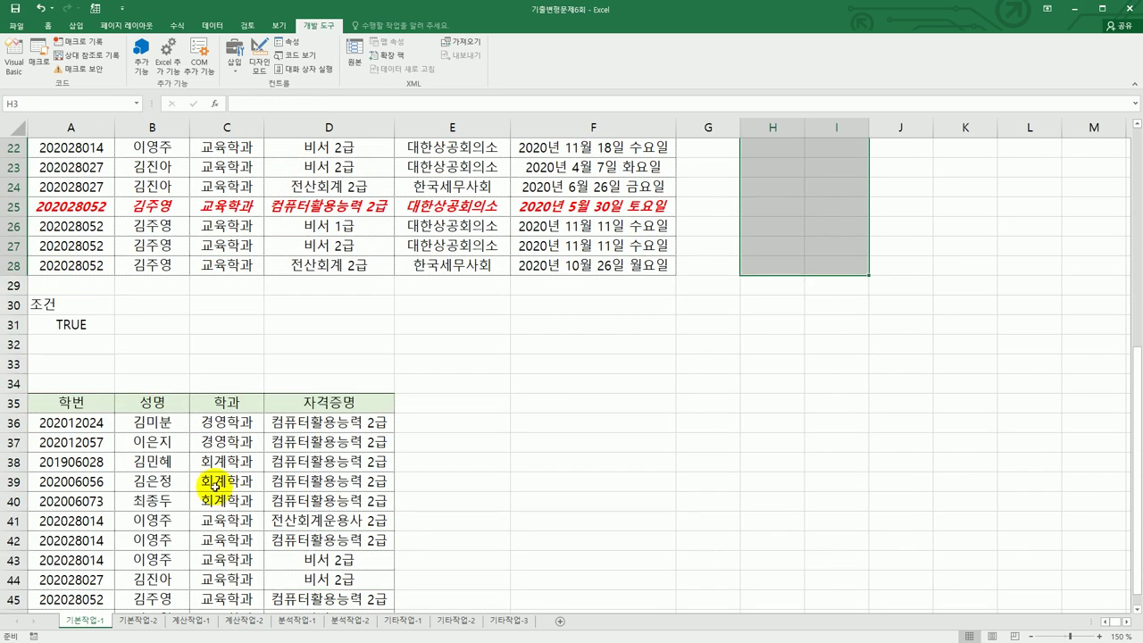
pyautogui.click(95, 407)
pyautogui.click(186, 403)
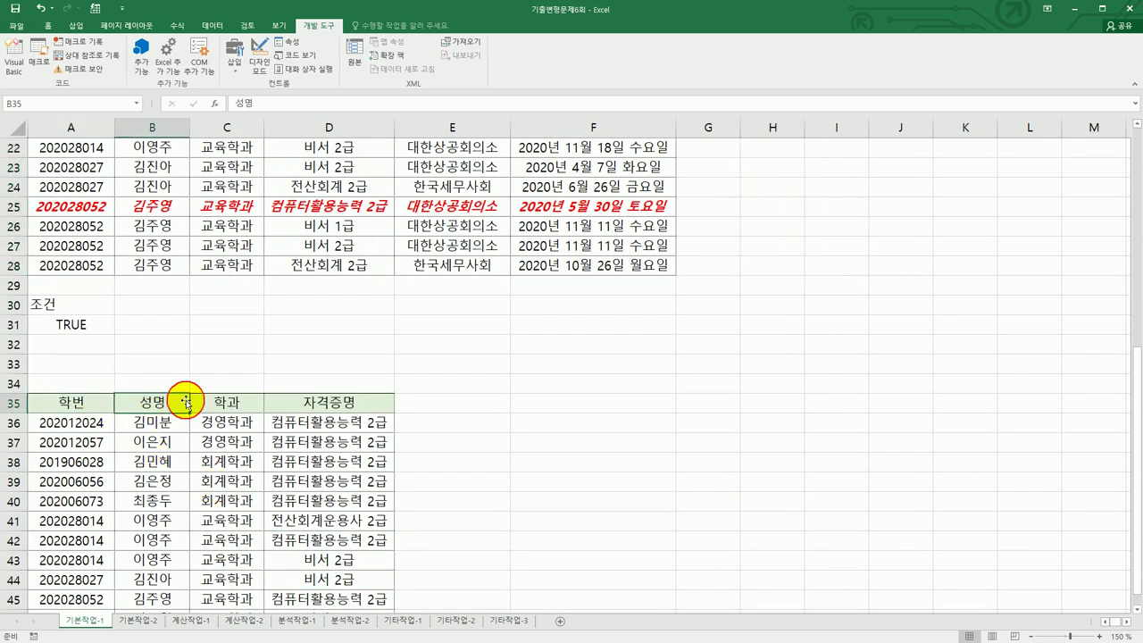
pyautogui.click(212, 403)
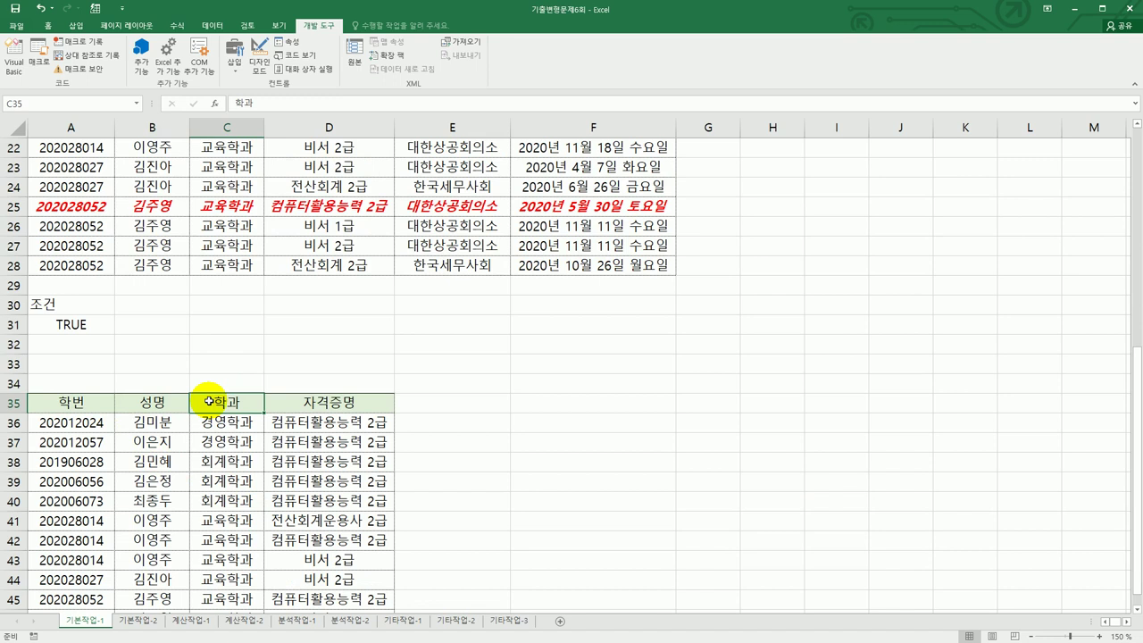
pyautogui.click(84, 403)
pyautogui.click(152, 402)
pyautogui.click(235, 402)
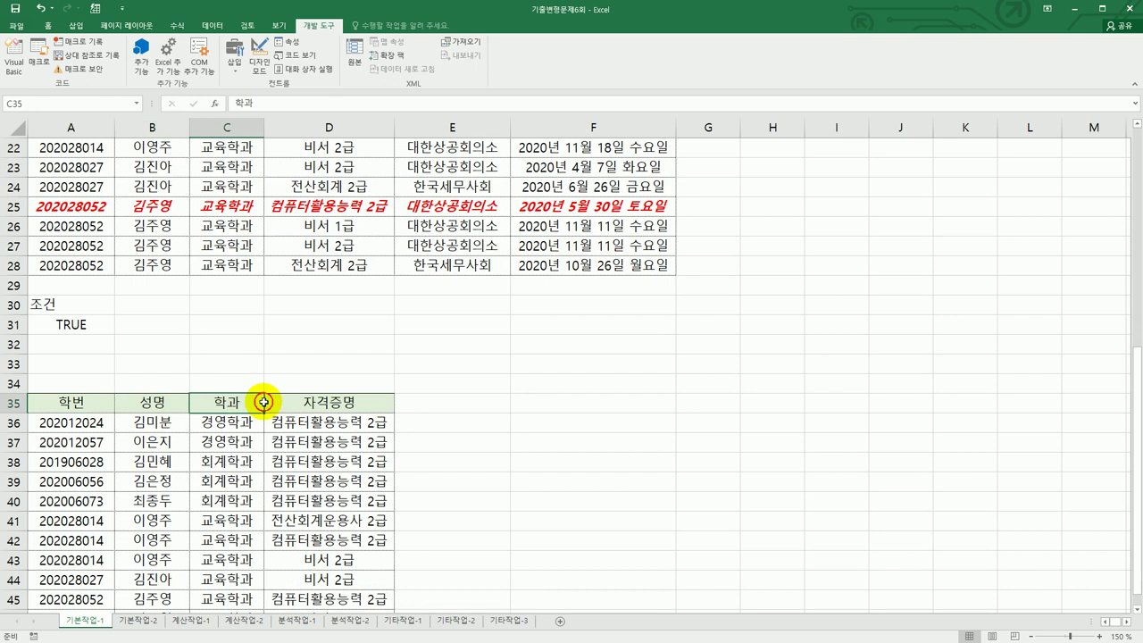
pyautogui.click(298, 402)
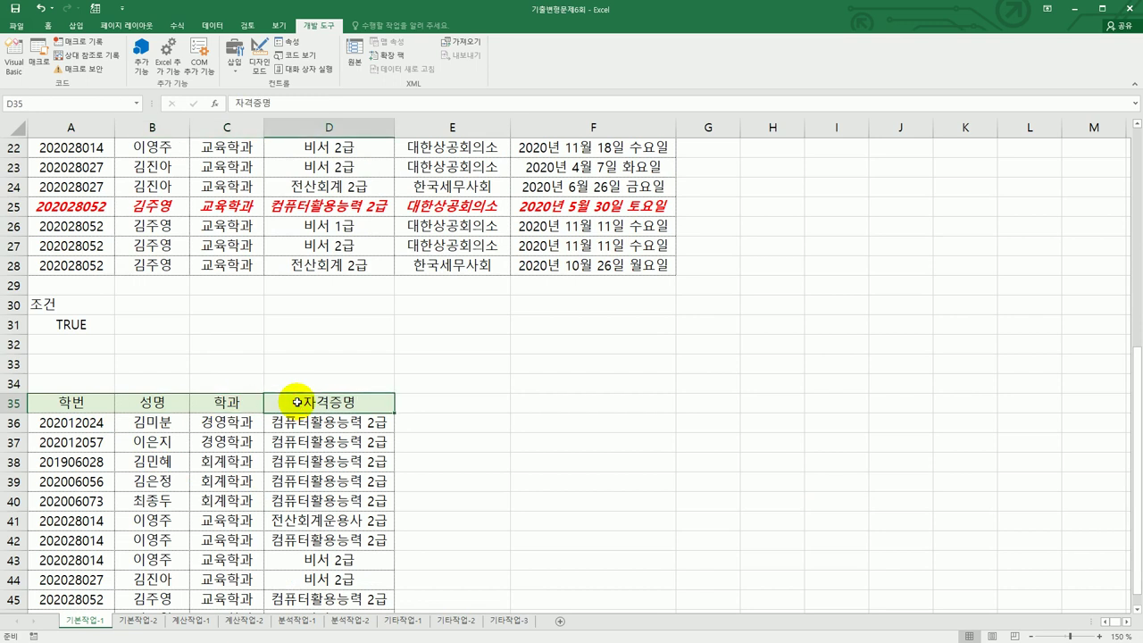
pyautogui.scroll(7, 297, 402)
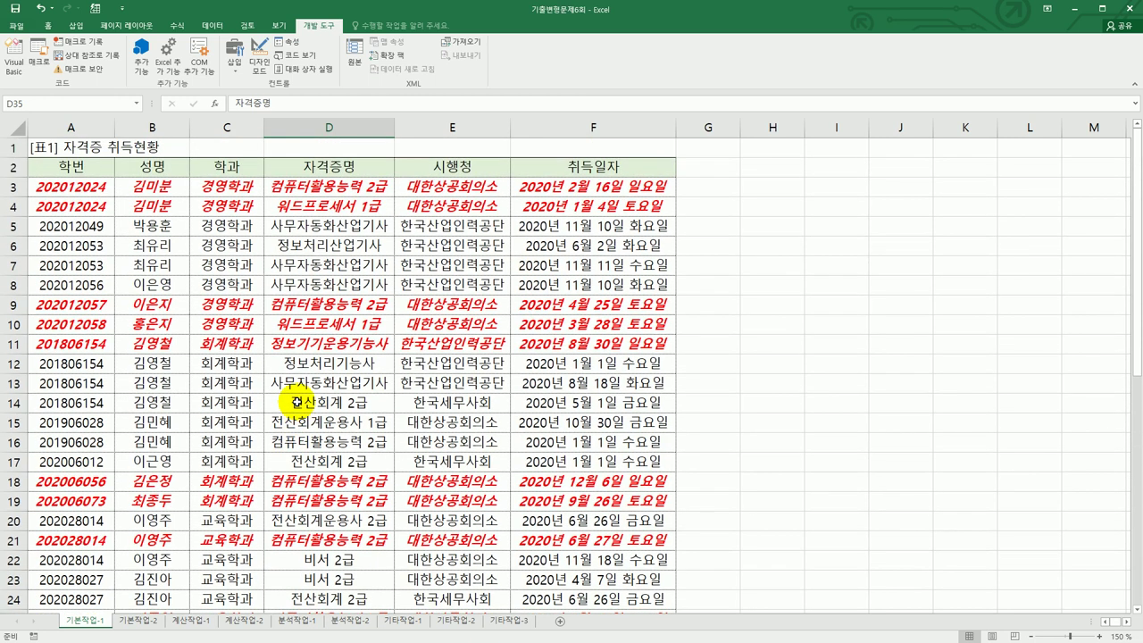
pyautogui.click(259, 620)
pyautogui.click(589, 534)
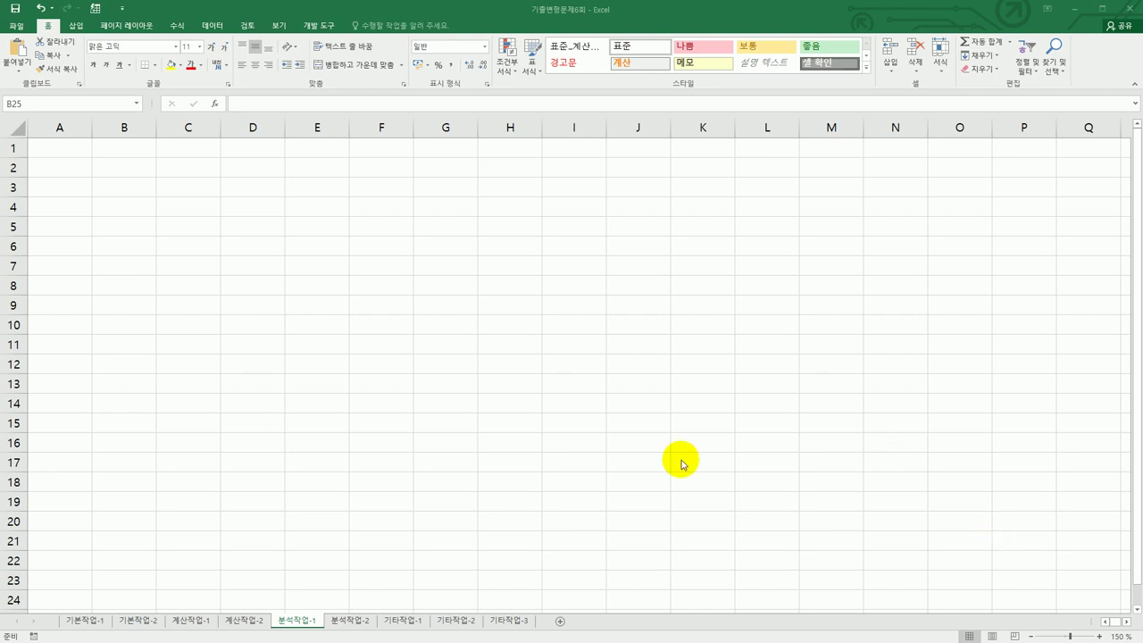
# - Start a pivot table at B4 of 분석작업-1 that uses an external data source and adds the data to the data model
pyautogui.click(143, 208)
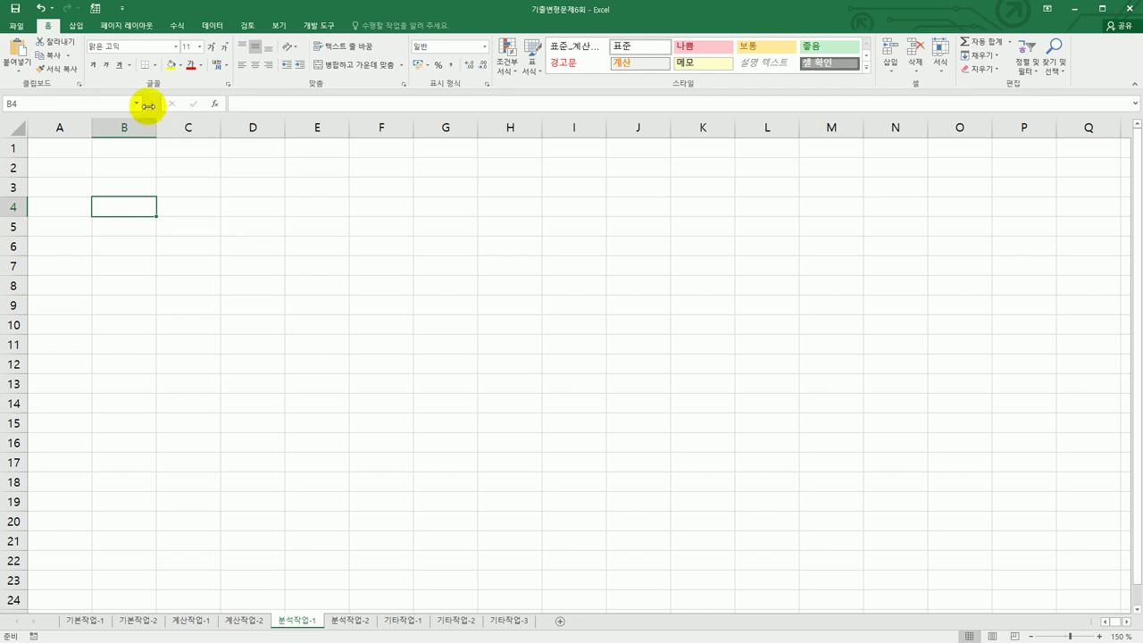
pyautogui.click(76, 27)
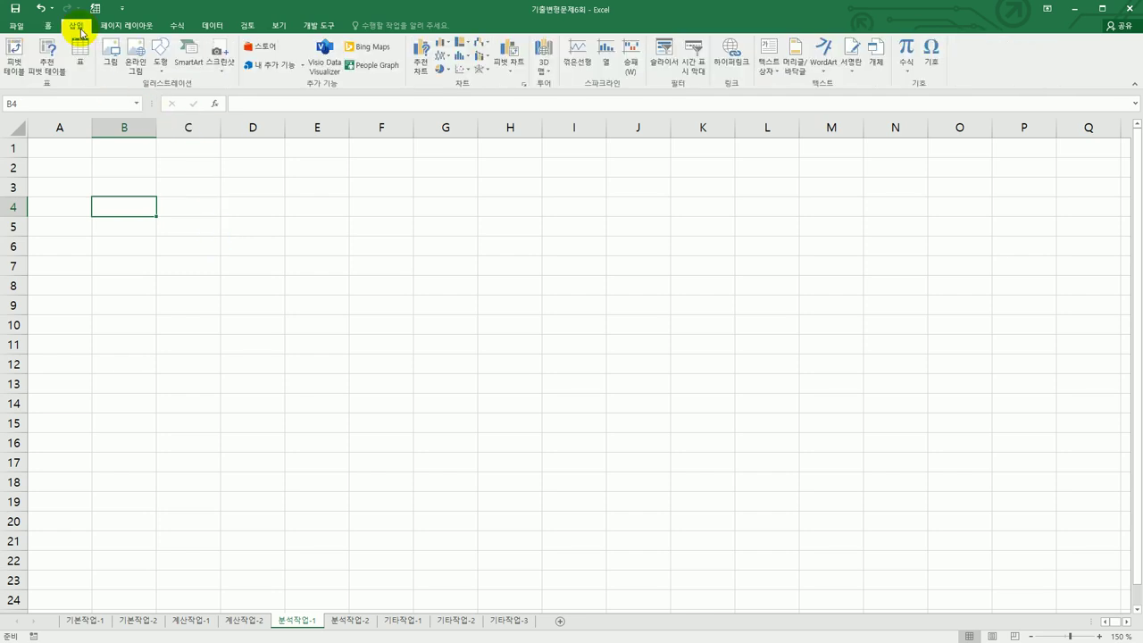
pyautogui.click(7, 68)
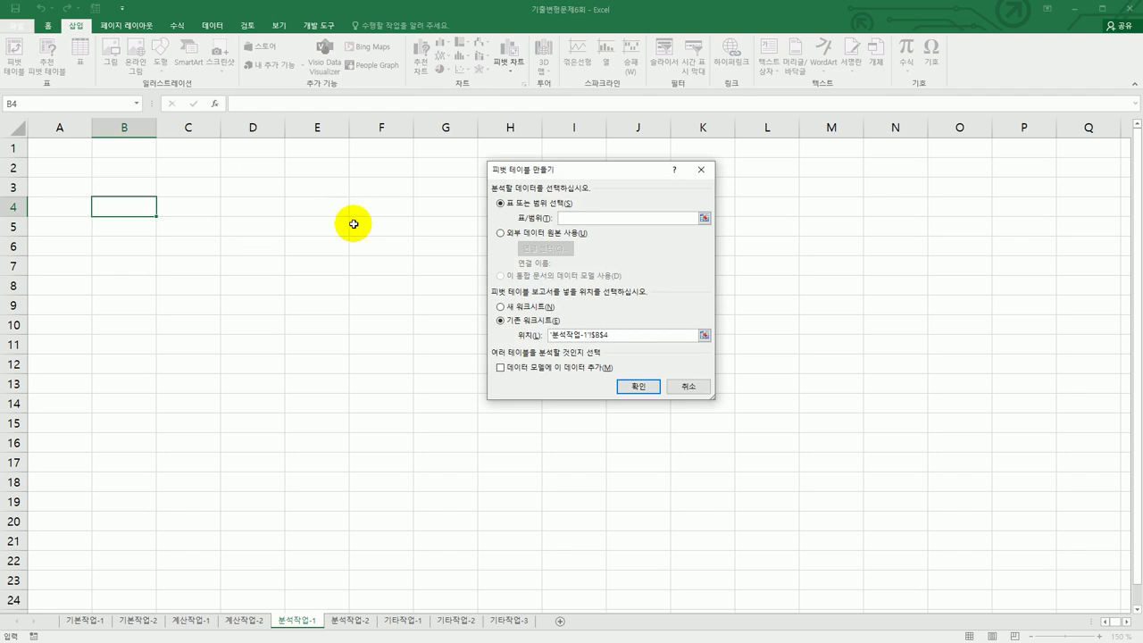
pyautogui.click(508, 369)
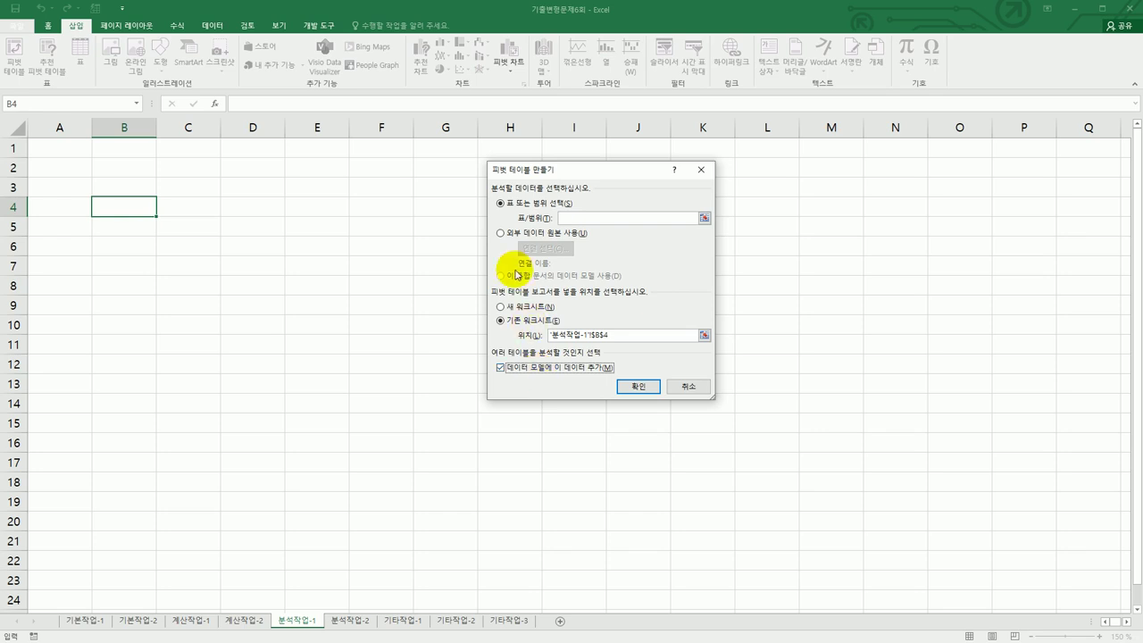
pyautogui.click(501, 233)
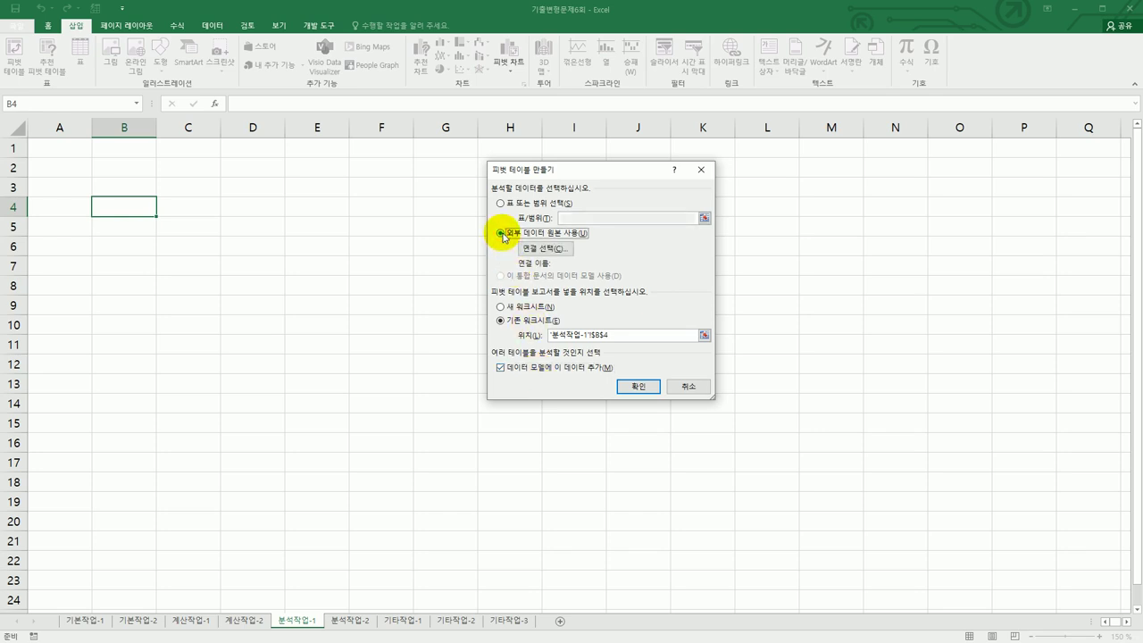
# - Connect the pivot table to the 직급부서 csv file in C:\컴활1급\스프레드시트\기출변형문제
pyautogui.click(538, 250)
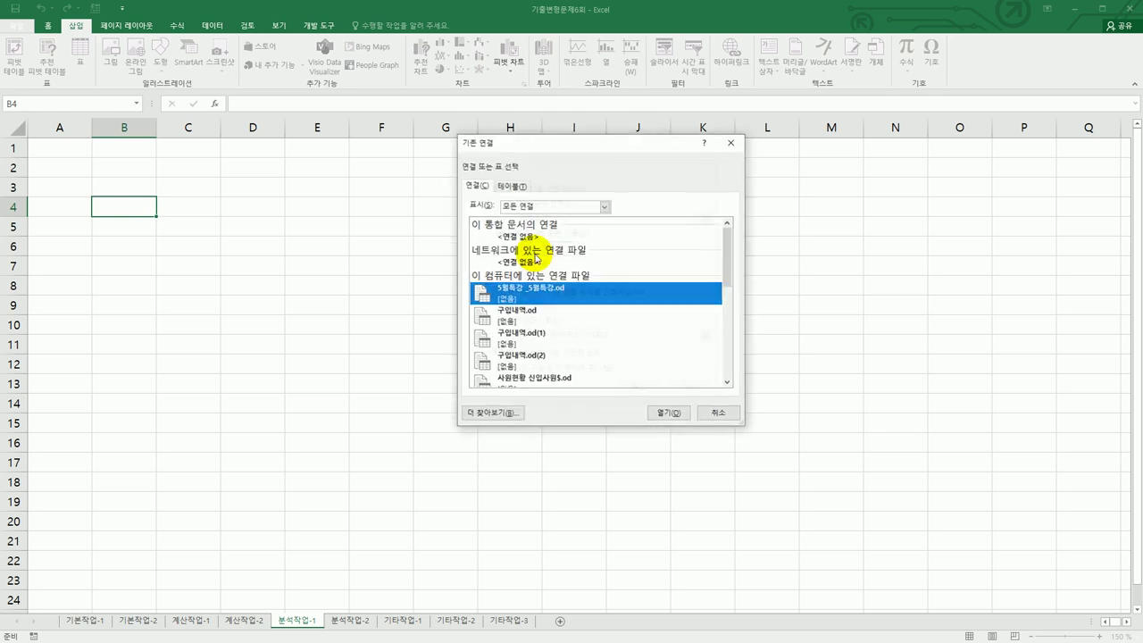
pyautogui.click(493, 414)
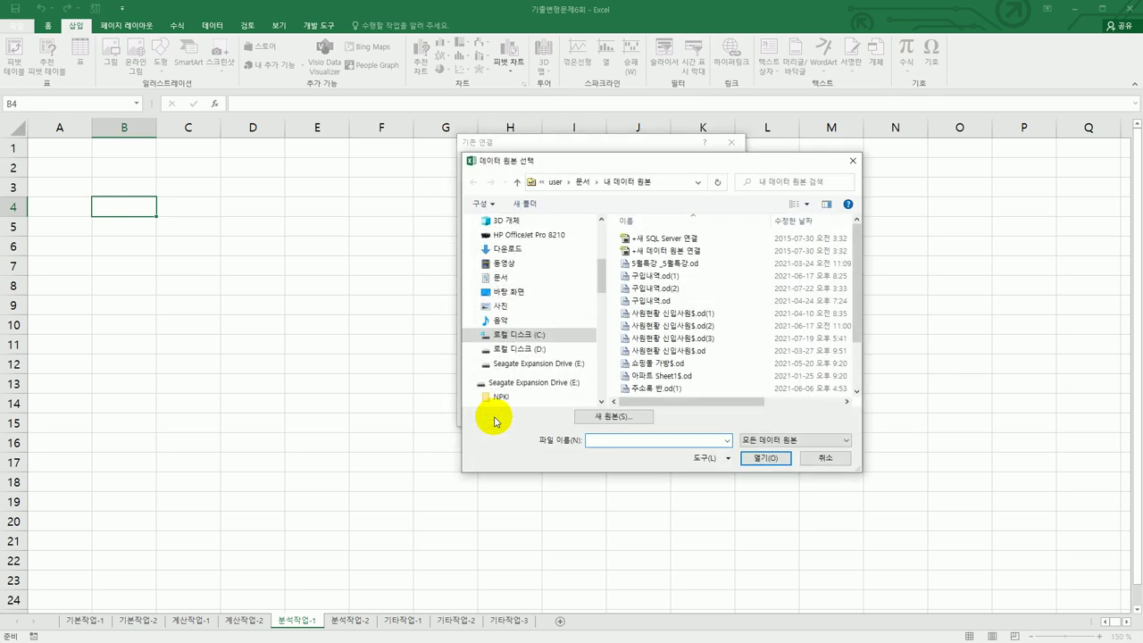
pyautogui.click(505, 334)
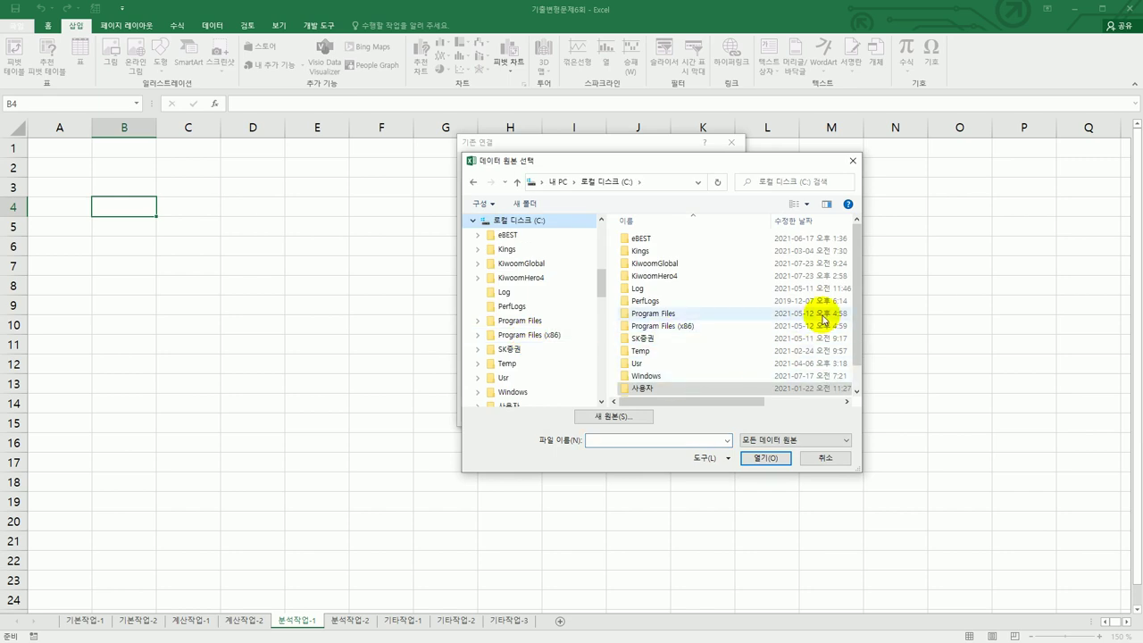
pyautogui.moveTo(857, 292); pyautogui.dragTo(852, 321)
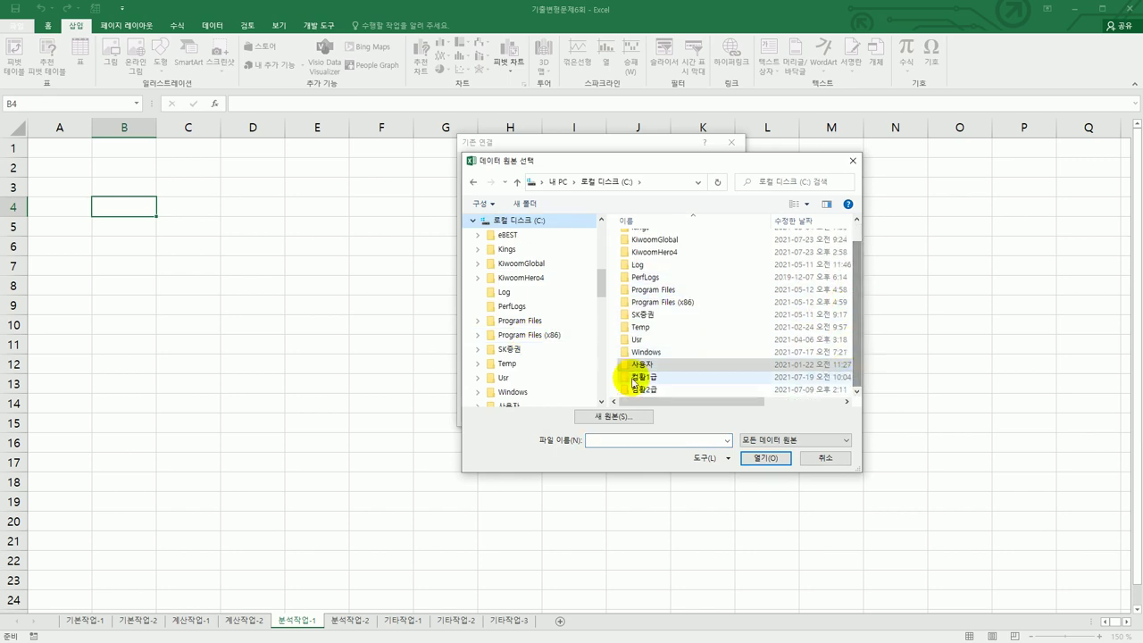
pyautogui.click(660, 378)
pyautogui.doubleClick(661, 382)
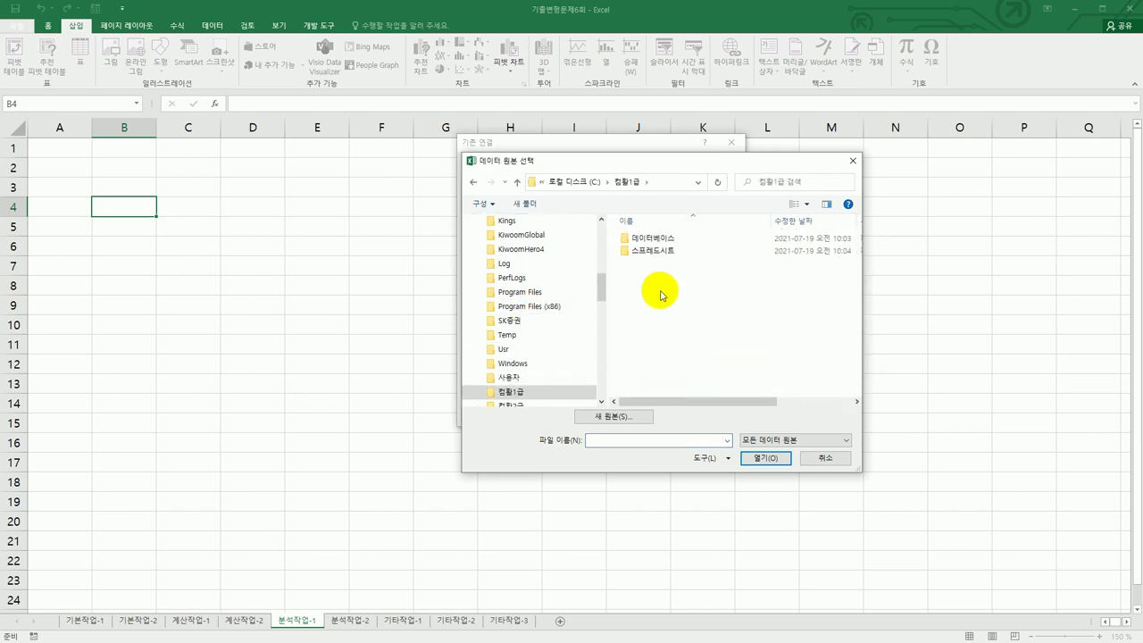
pyautogui.doubleClick(660, 254)
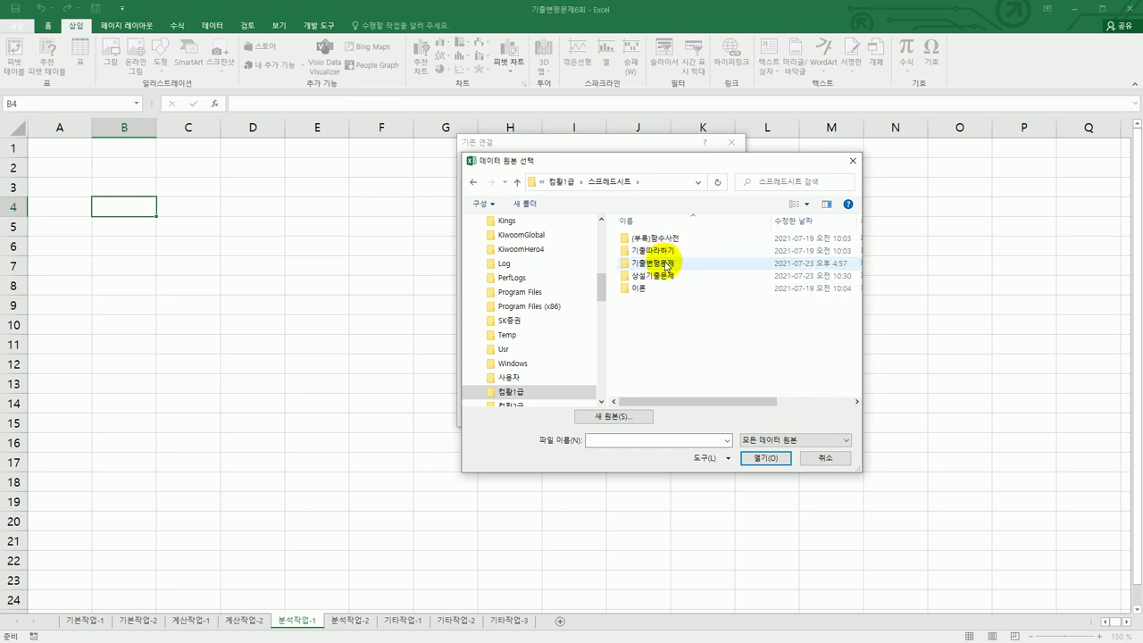
pyautogui.doubleClick(666, 264)
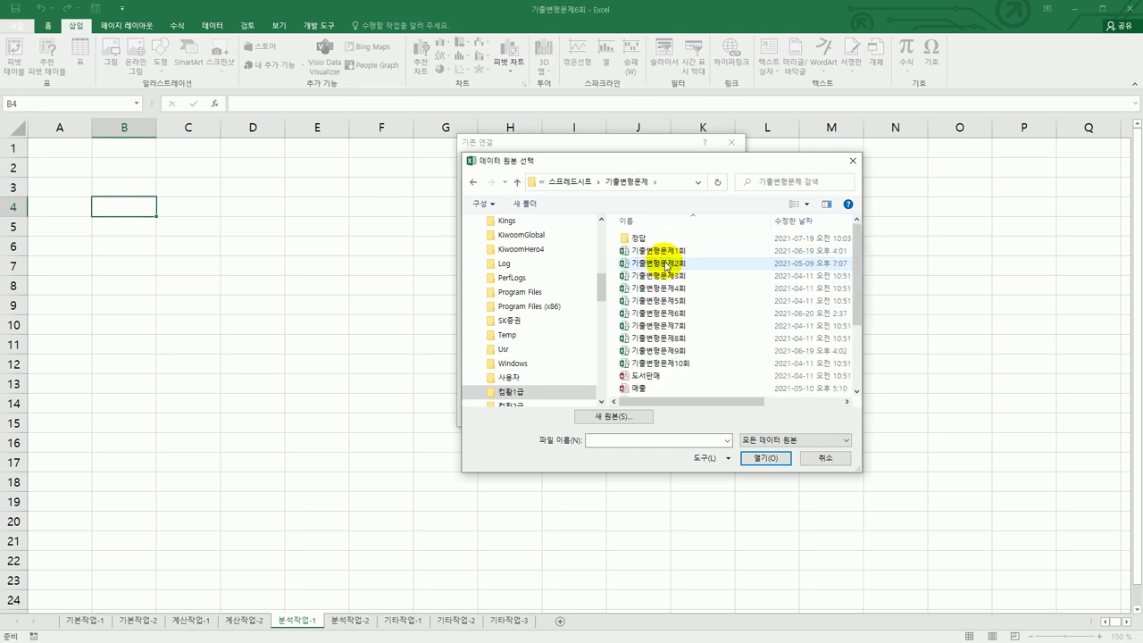
pyautogui.scroll(-3, 668, 268)
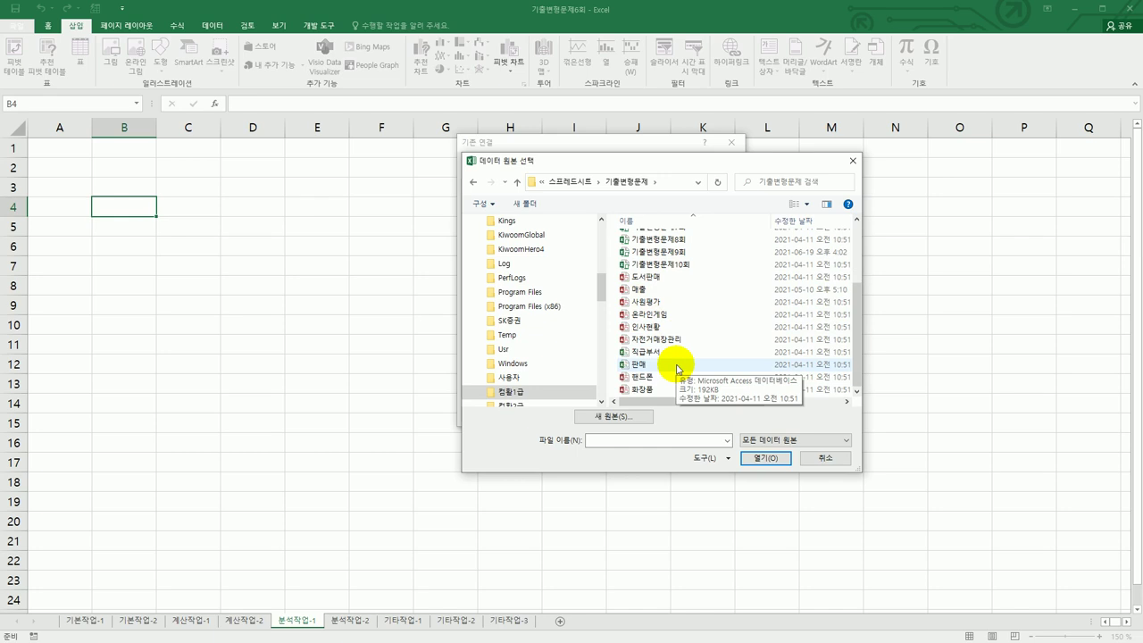
pyautogui.click(670, 352)
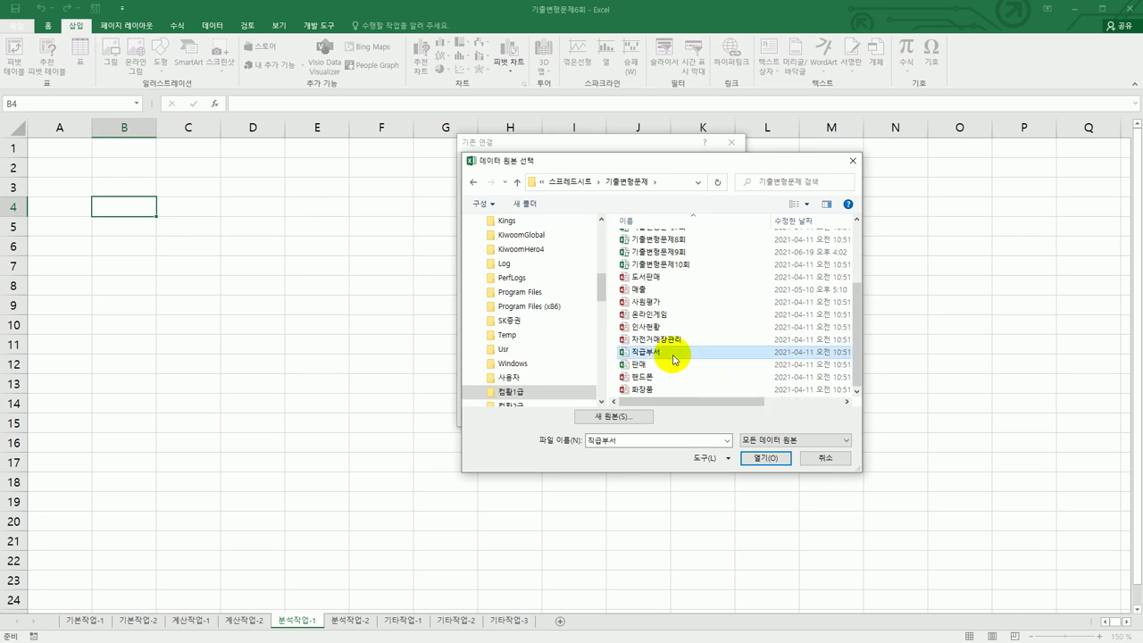
pyautogui.click(765, 456)
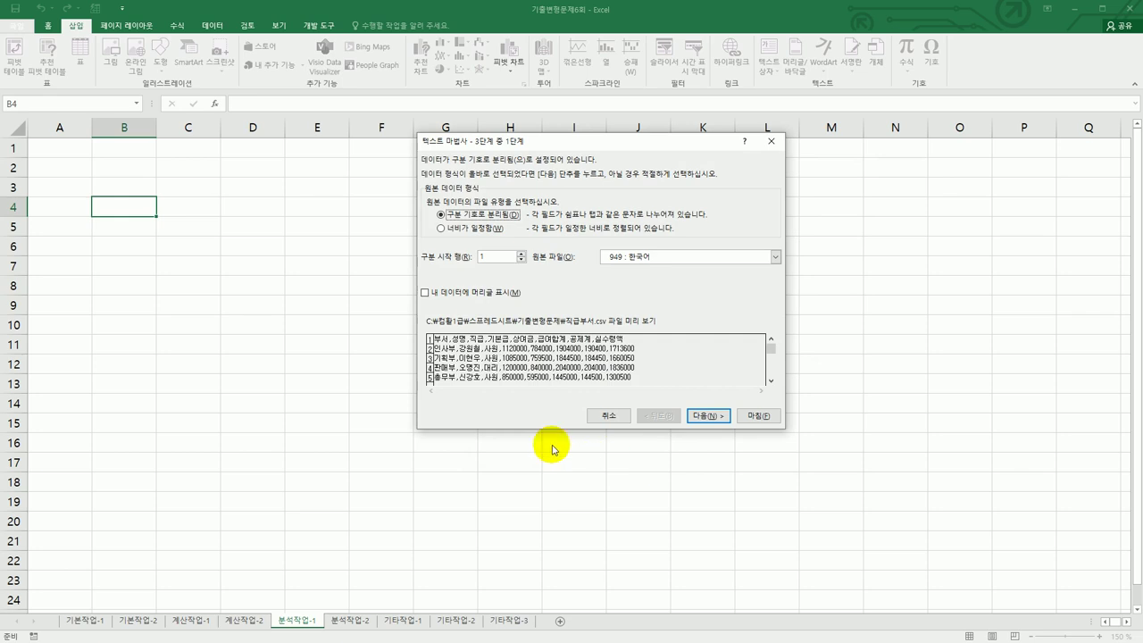
# - Set the text import to treat the data as having headers and split columns by comma (쉼표) instead of tab
pyautogui.click(442, 298)
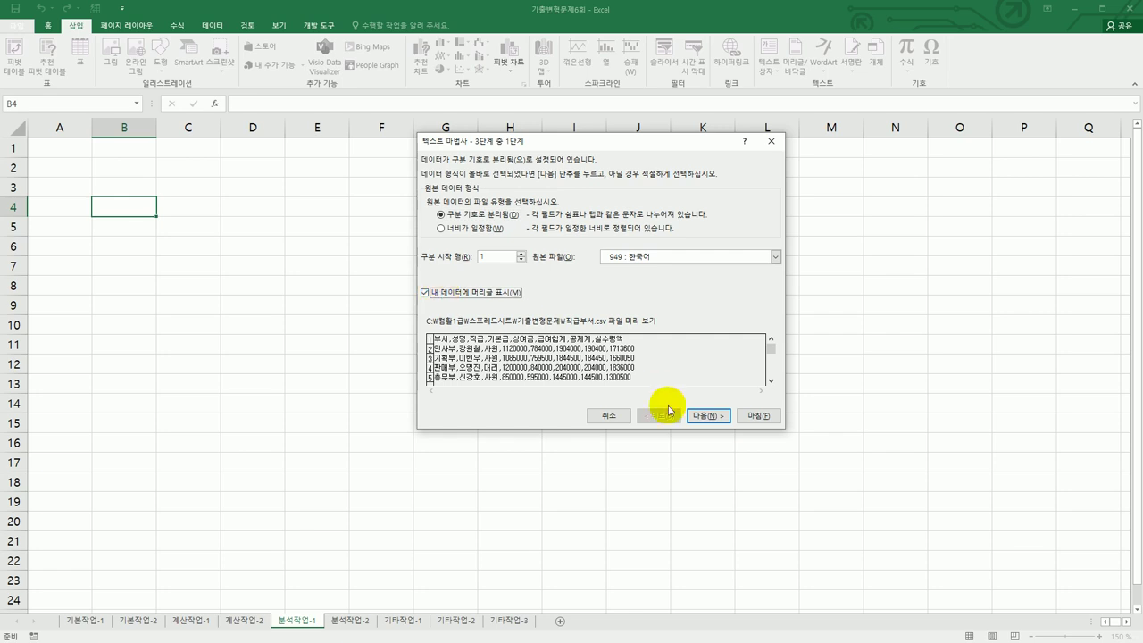
pyautogui.click(703, 416)
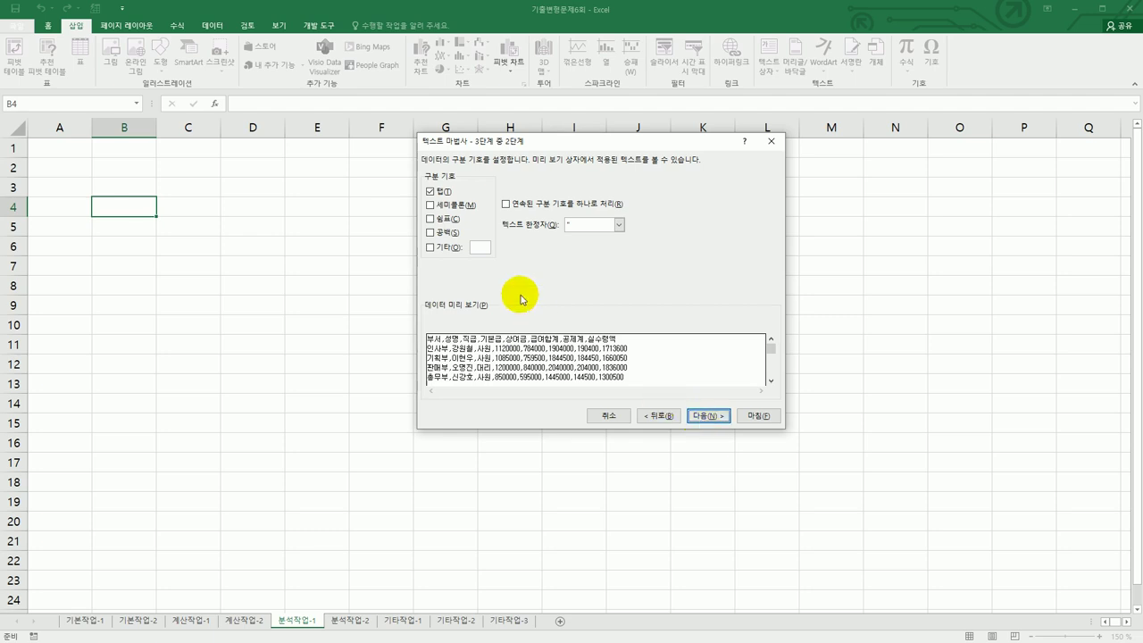
pyautogui.click(448, 193)
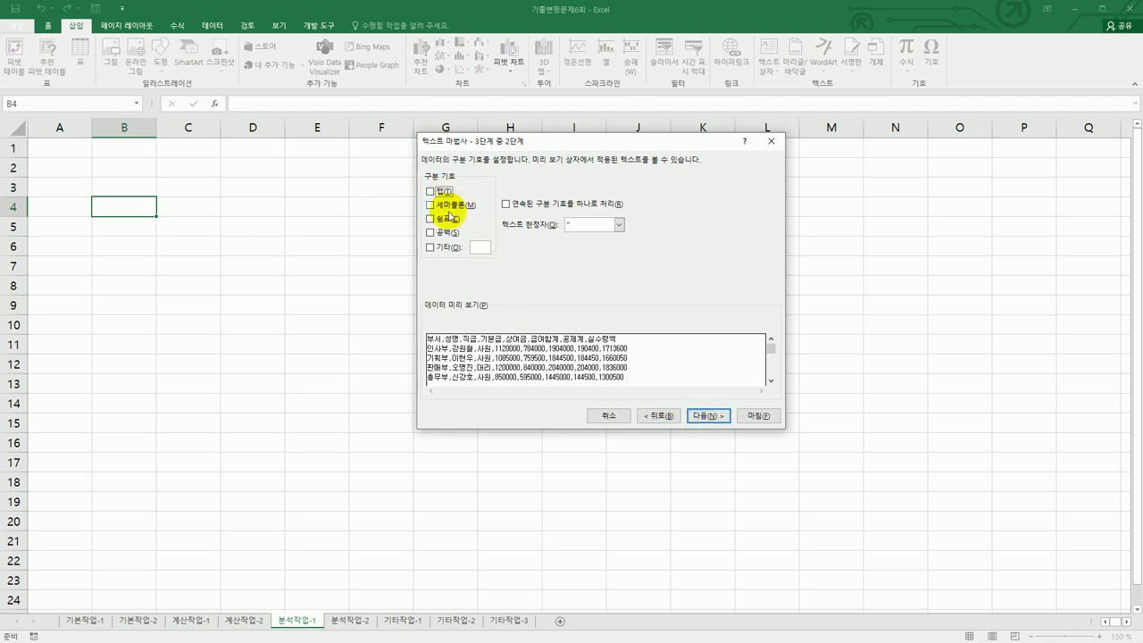
pyautogui.click(442, 218)
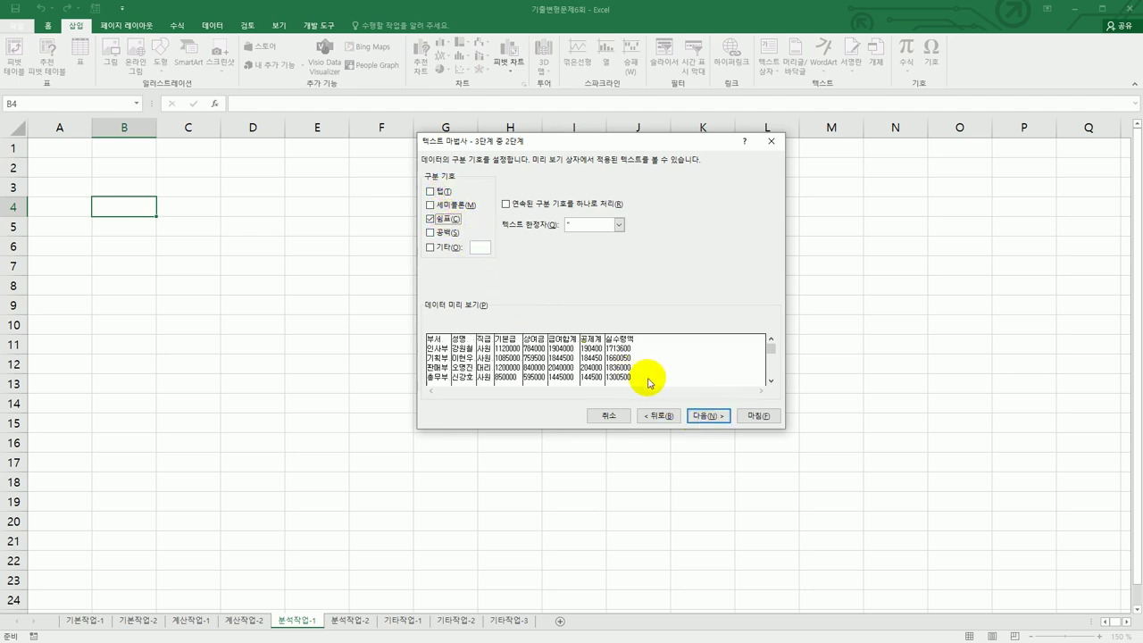
pyautogui.click(697, 416)
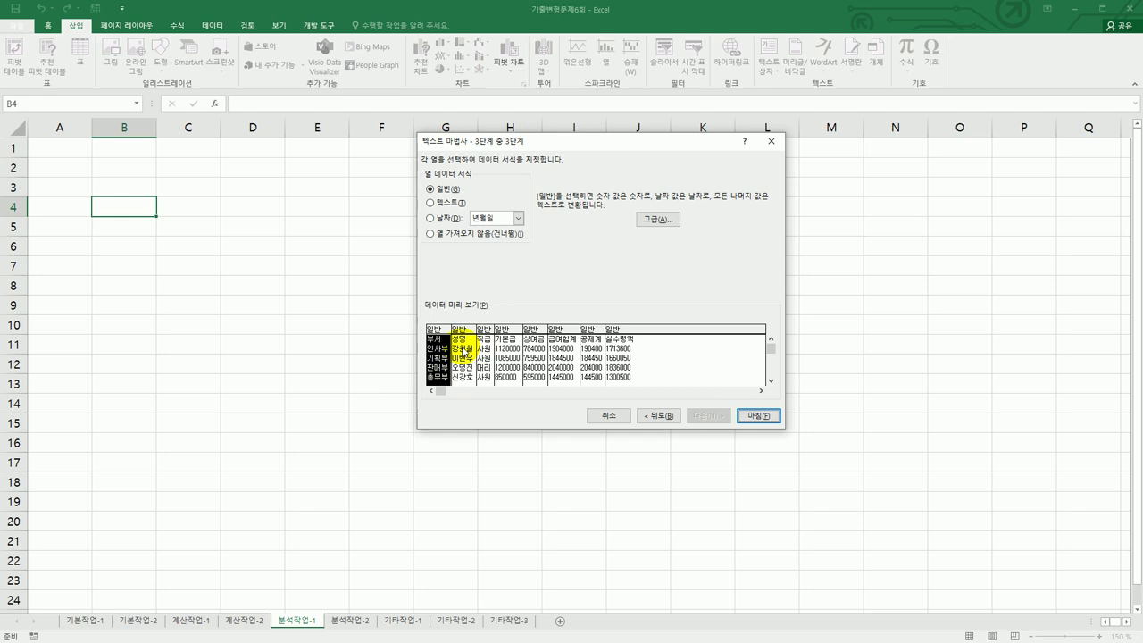
# - Exclude the 성명 and 공제계 columns from the text import and select the 실수령액 column
pyautogui.click(460, 332)
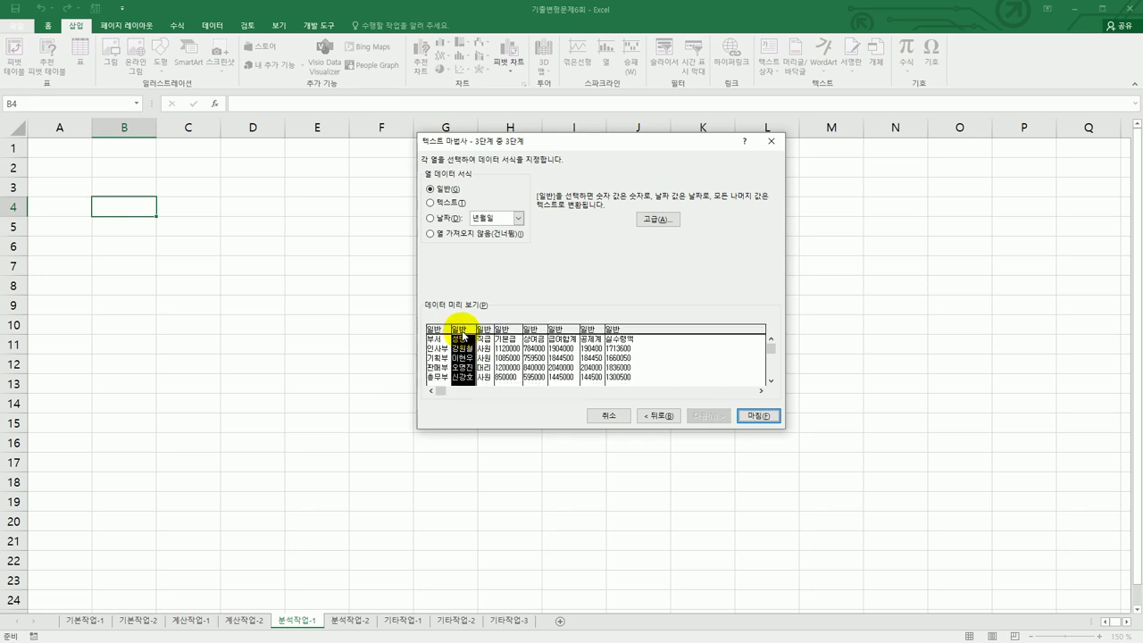
pyautogui.click(466, 236)
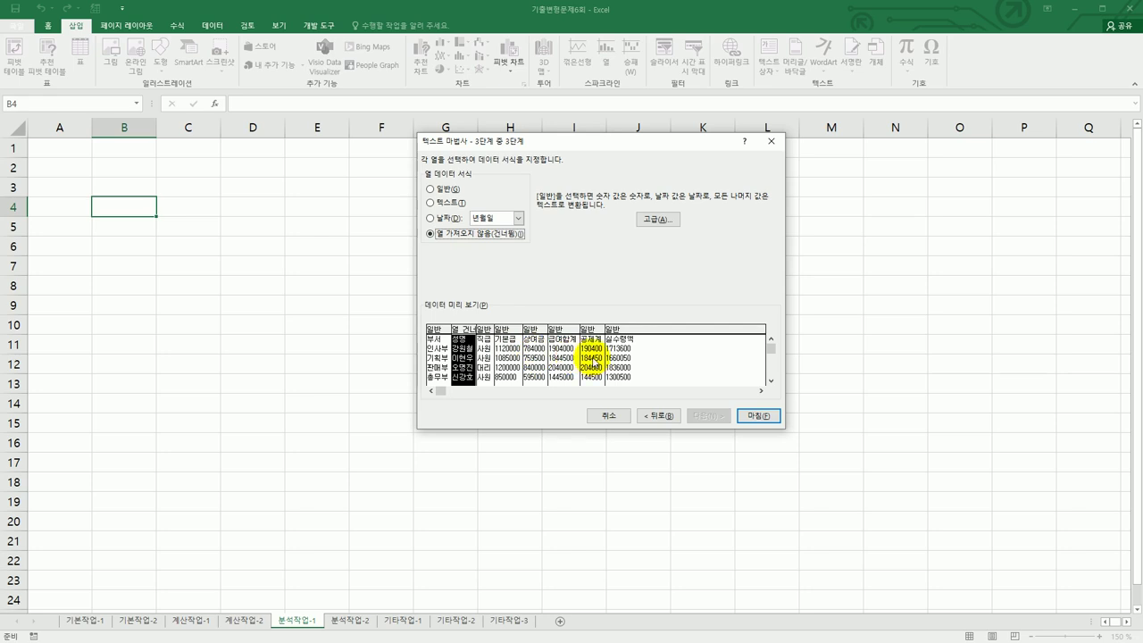
pyautogui.click(594, 330)
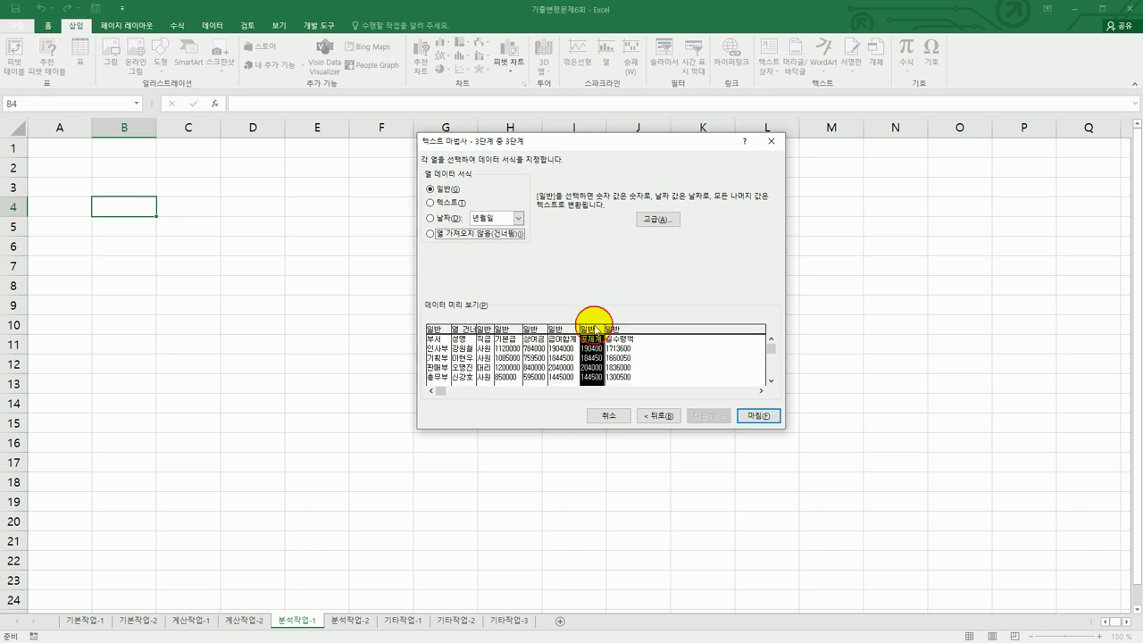
pyautogui.click(494, 236)
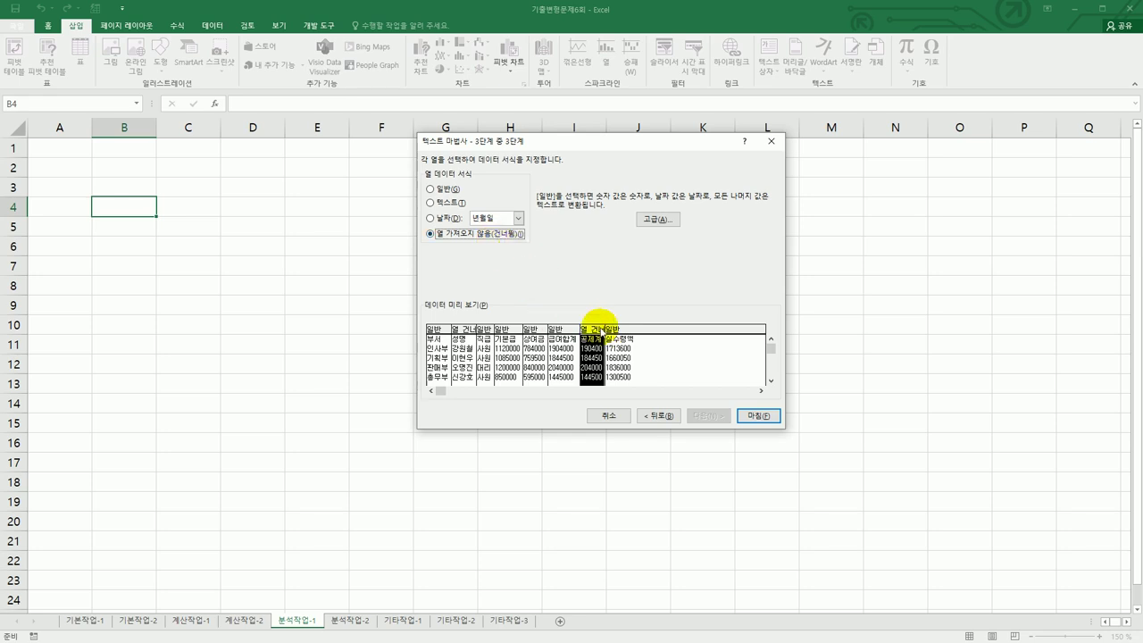
pyautogui.click(611, 333)
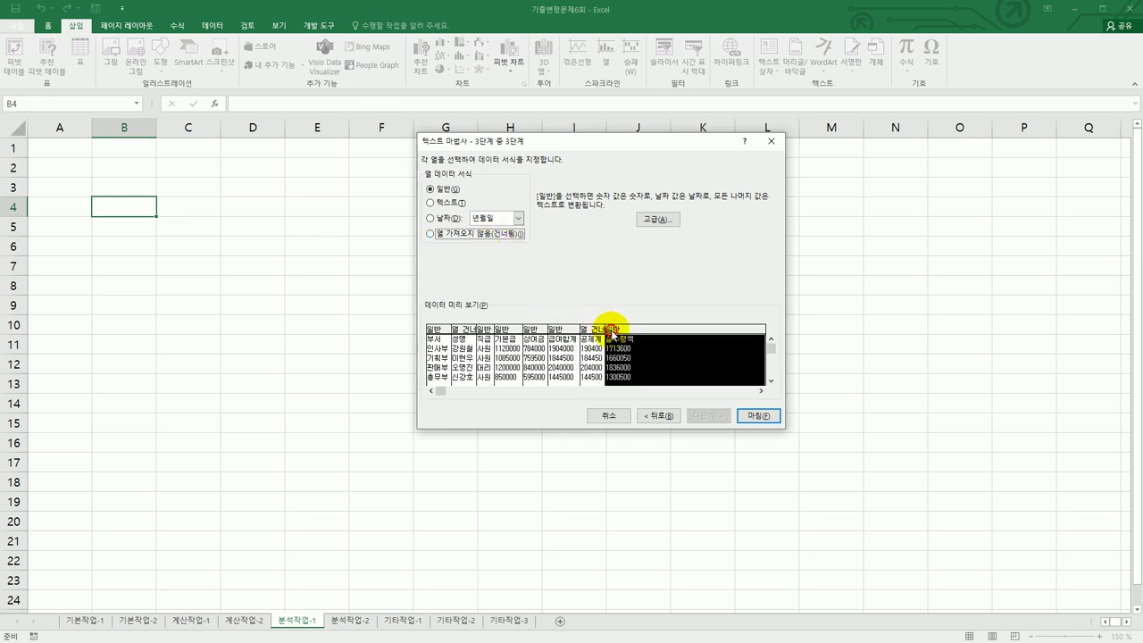
# - Skip the last text column on import, then create the pivot table in the existing worksheet 분석작업-1 at B4, using the data model
pyautogui.click(490, 237)
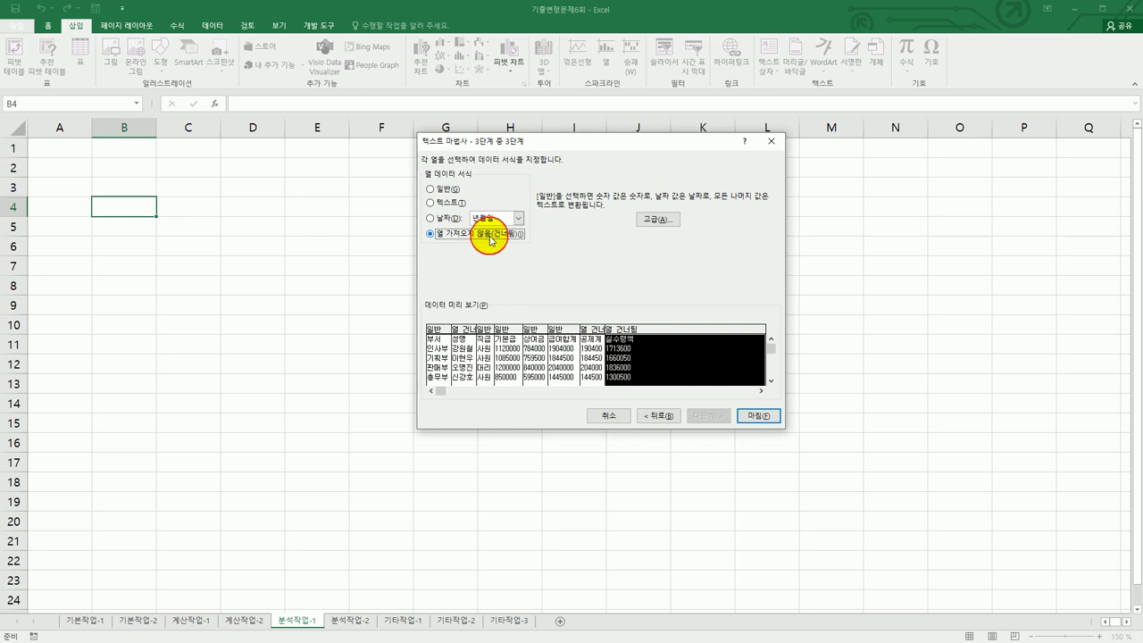
pyautogui.click(764, 422)
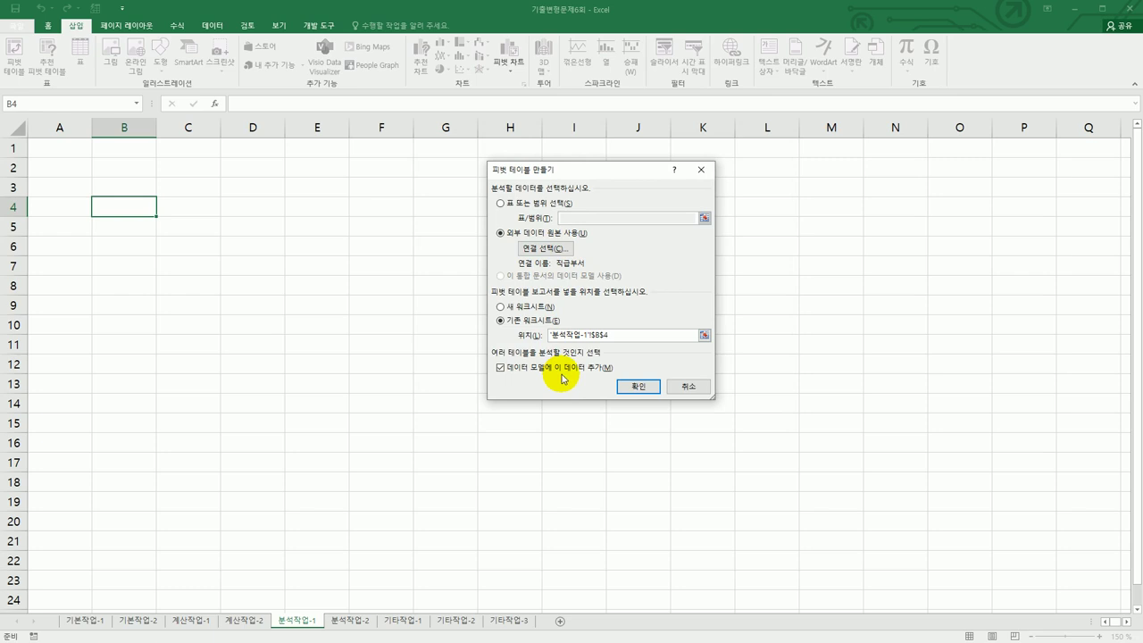
pyautogui.click(636, 386)
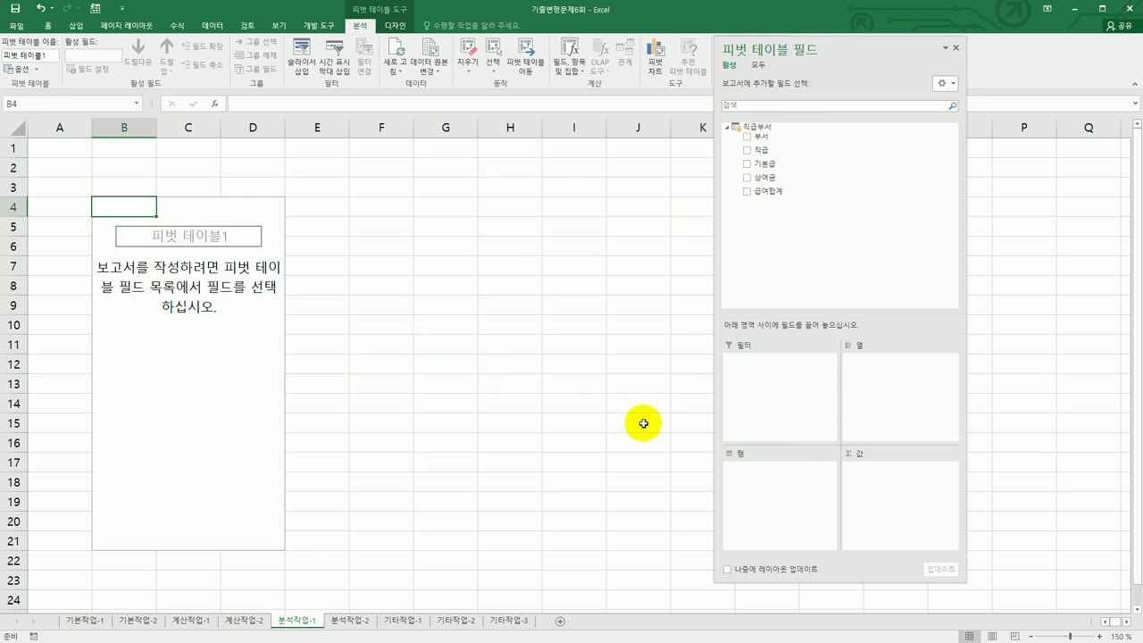
# - Place 직급 in rows, 부서 in columns, and 기본급, 상여금 and 급여합계 in values, with the Σ 값 field moved to rows
pyautogui.moveTo(757, 154); pyautogui.dragTo(773, 499)
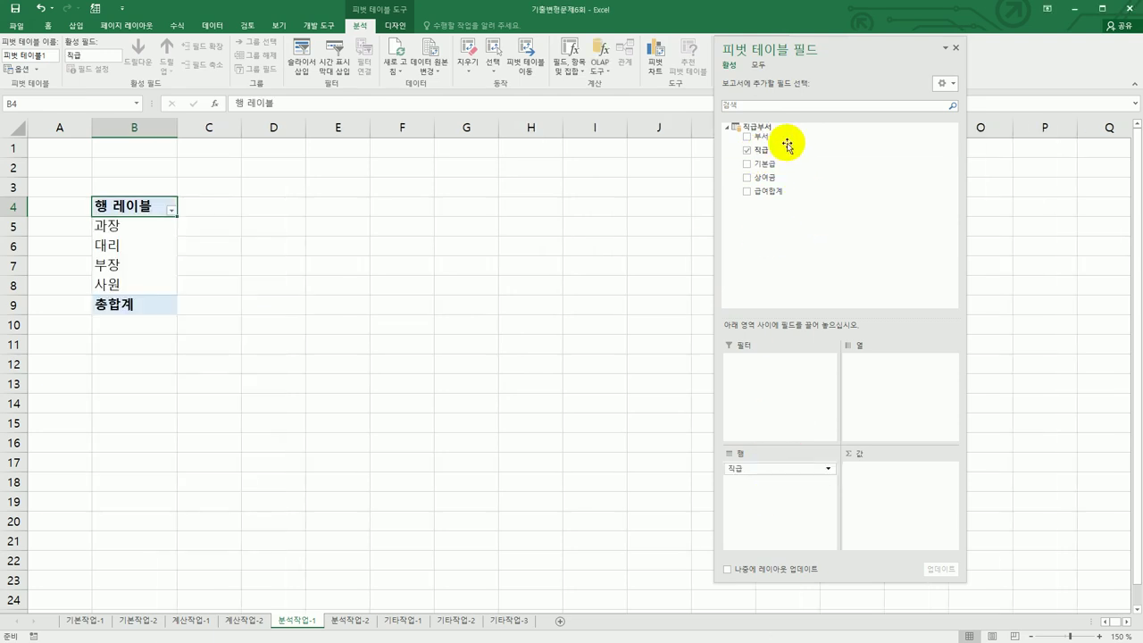
pyautogui.moveTo(791, 139); pyautogui.dragTo(885, 381)
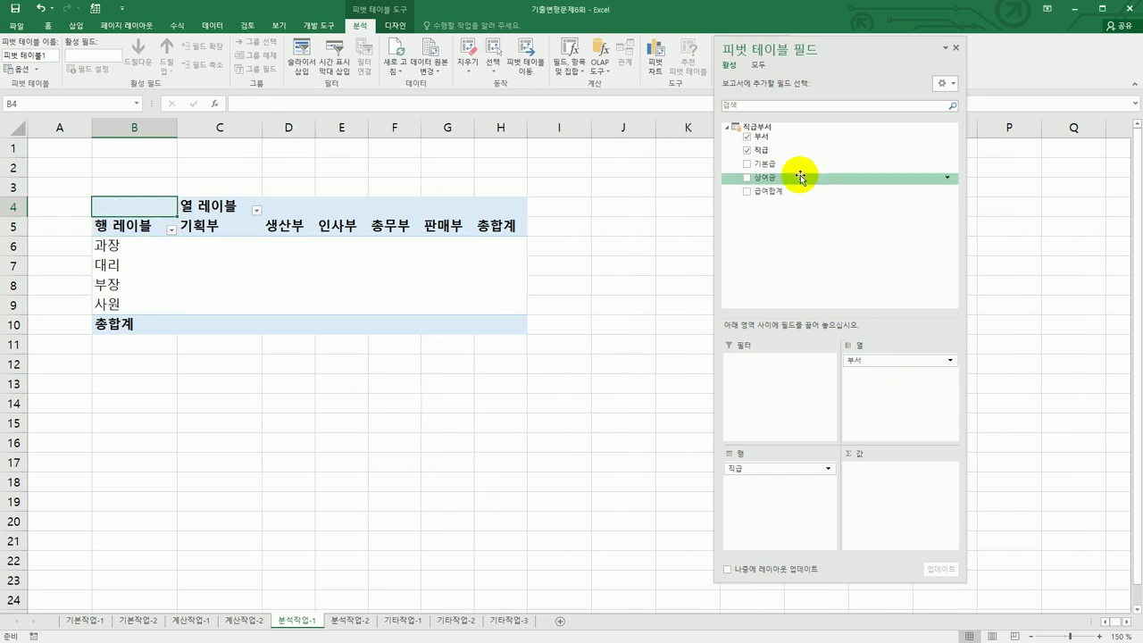
pyautogui.moveTo(800, 165); pyautogui.dragTo(875, 498)
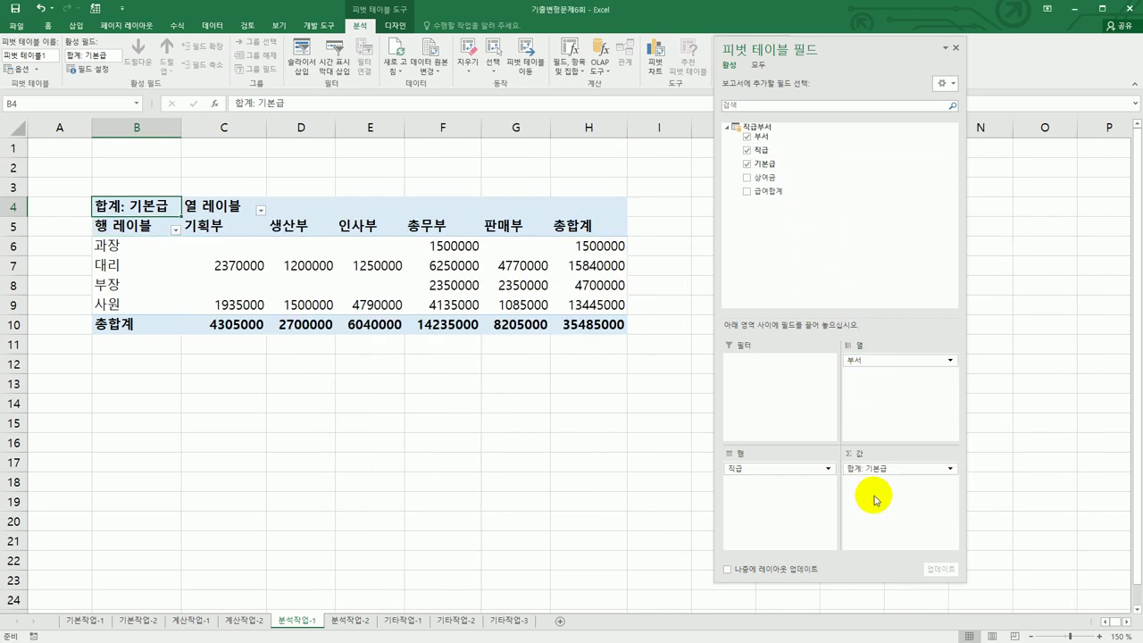
pyautogui.moveTo(791, 178); pyautogui.dragTo(903, 488)
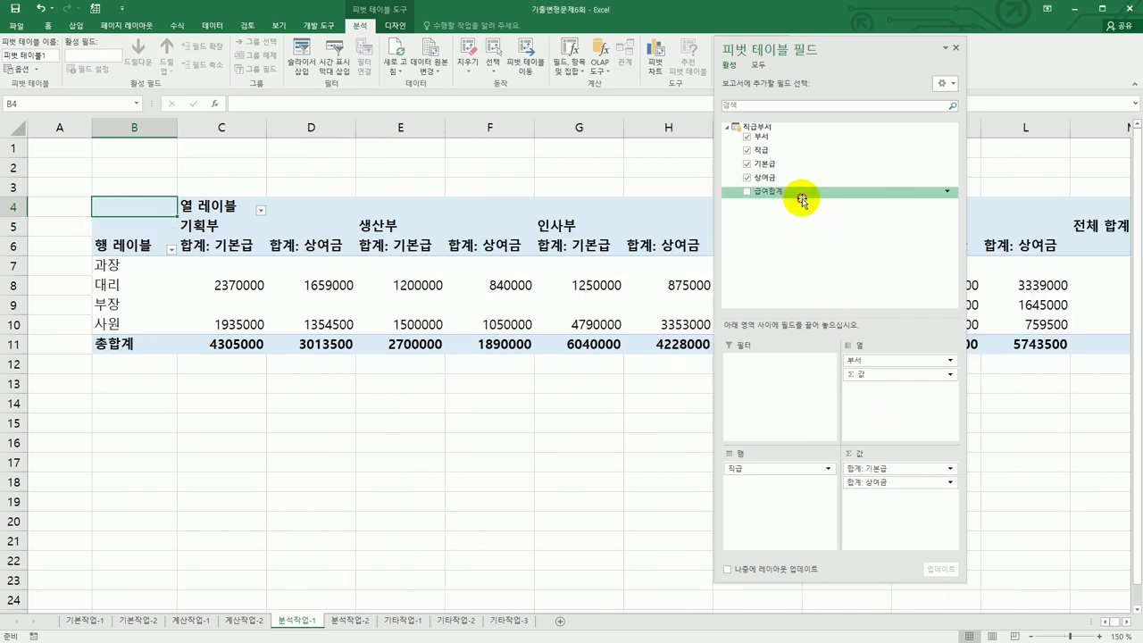
pyautogui.moveTo(795, 190); pyautogui.dragTo(884, 516)
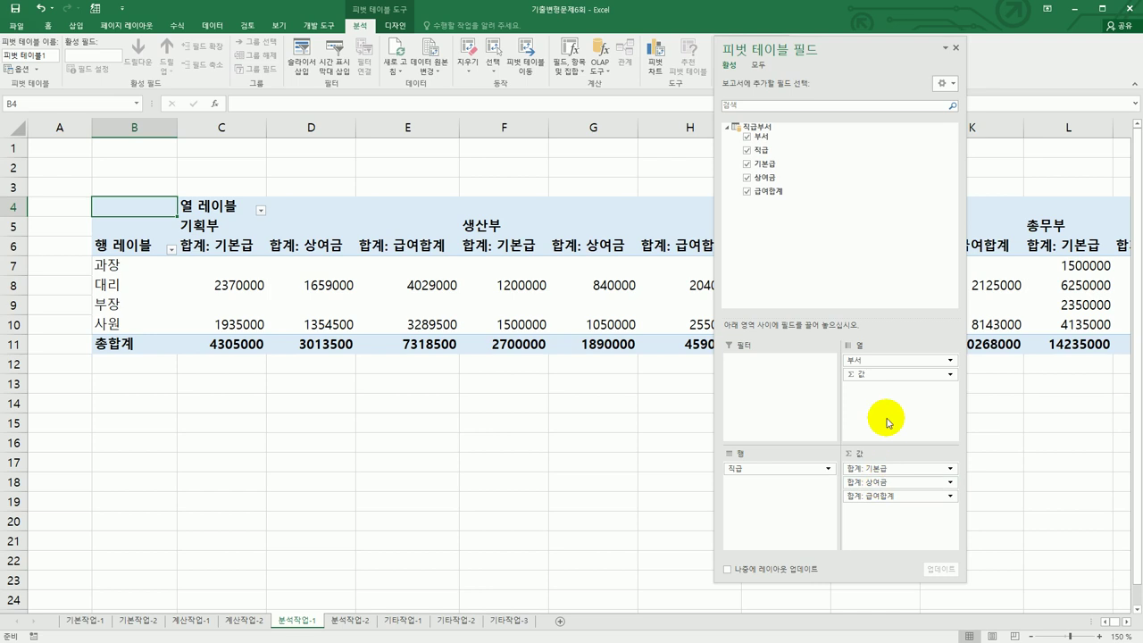
pyautogui.moveTo(889, 376); pyautogui.dragTo(820, 505)
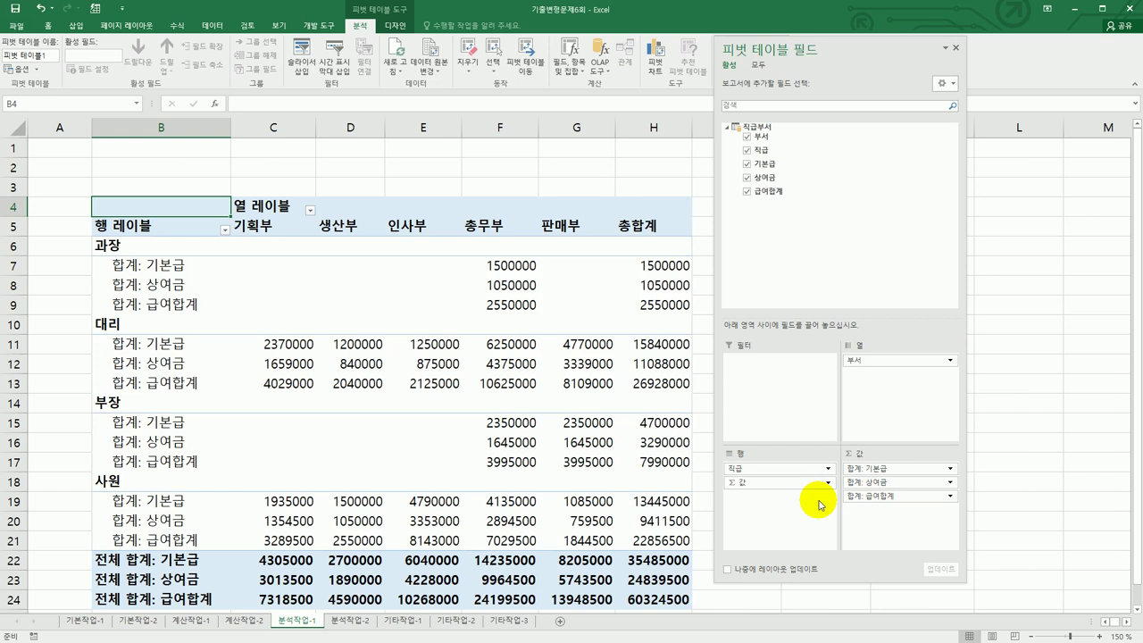
# - Show the pivot table in tabular form and enable grand totals for columns only
pyautogui.click(391, 27)
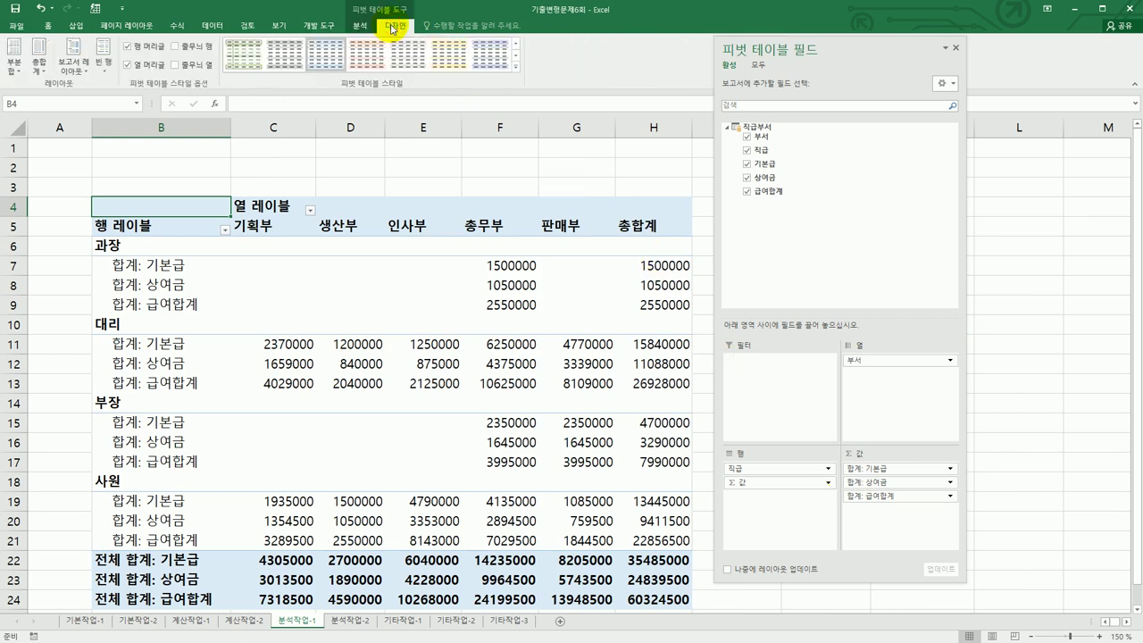
pyautogui.click(73, 65)
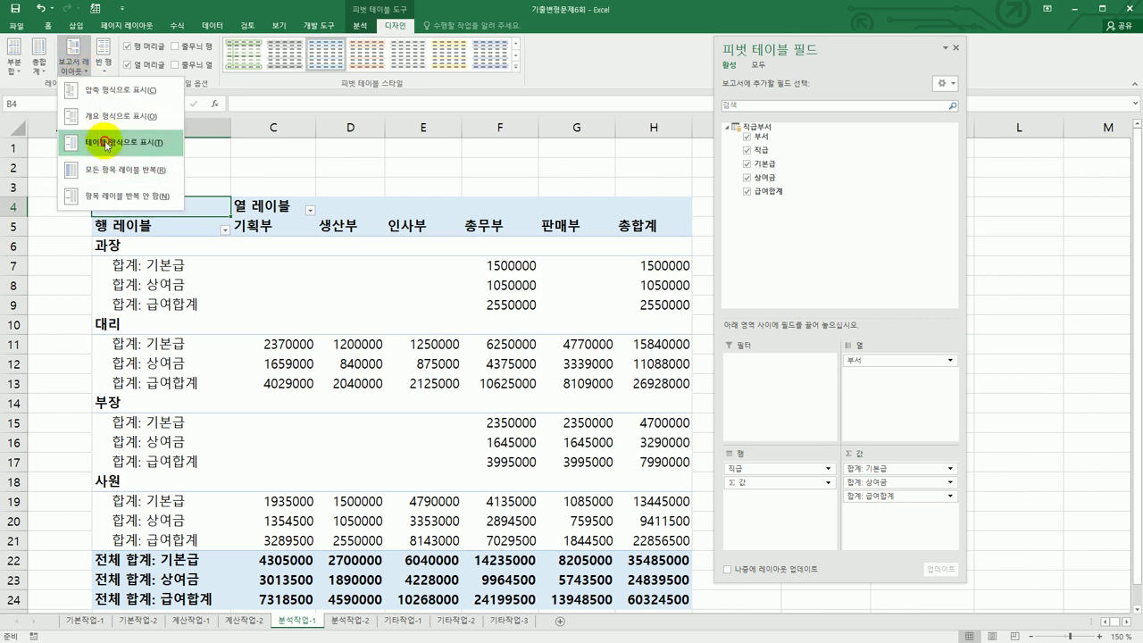
pyautogui.click(100, 142)
pyautogui.moveTo(446, 379)
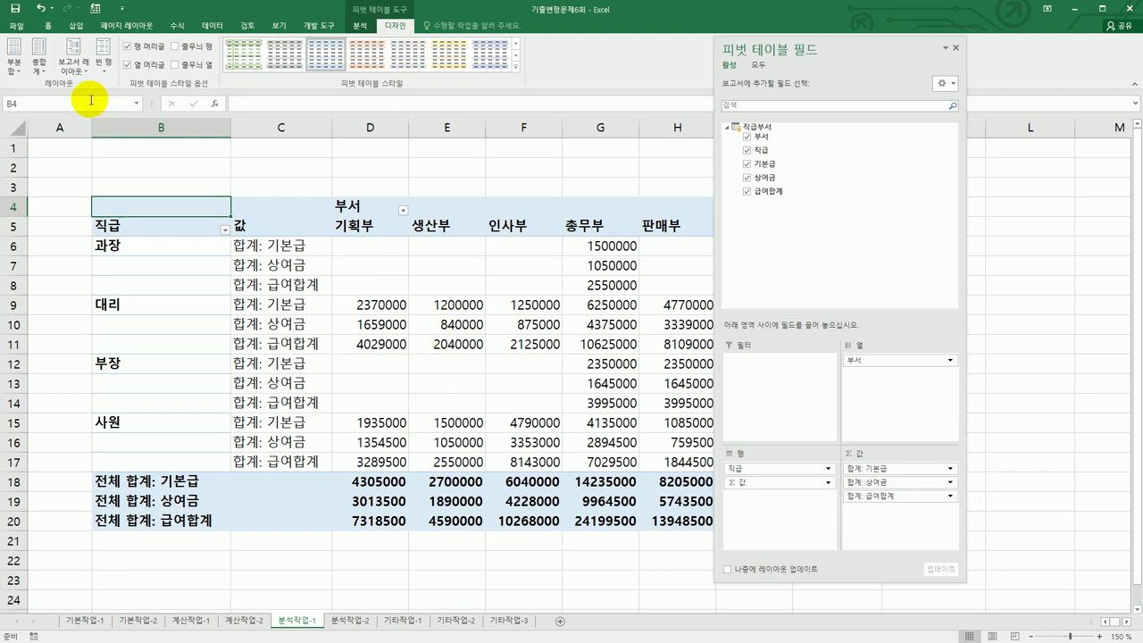
pyautogui.click(37, 69)
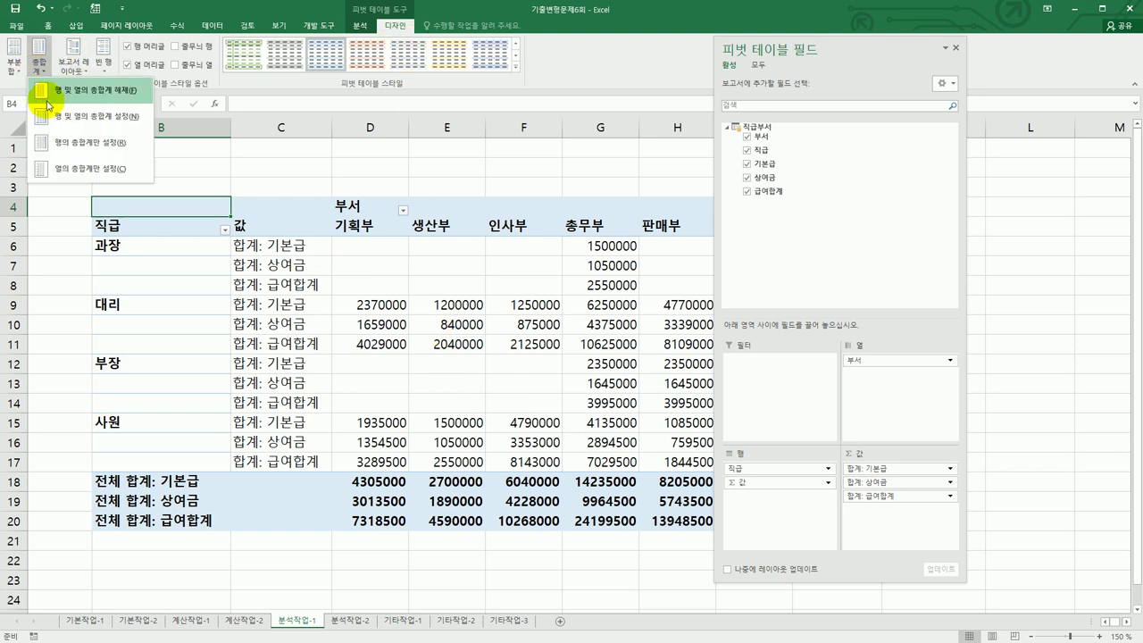
pyautogui.click(75, 169)
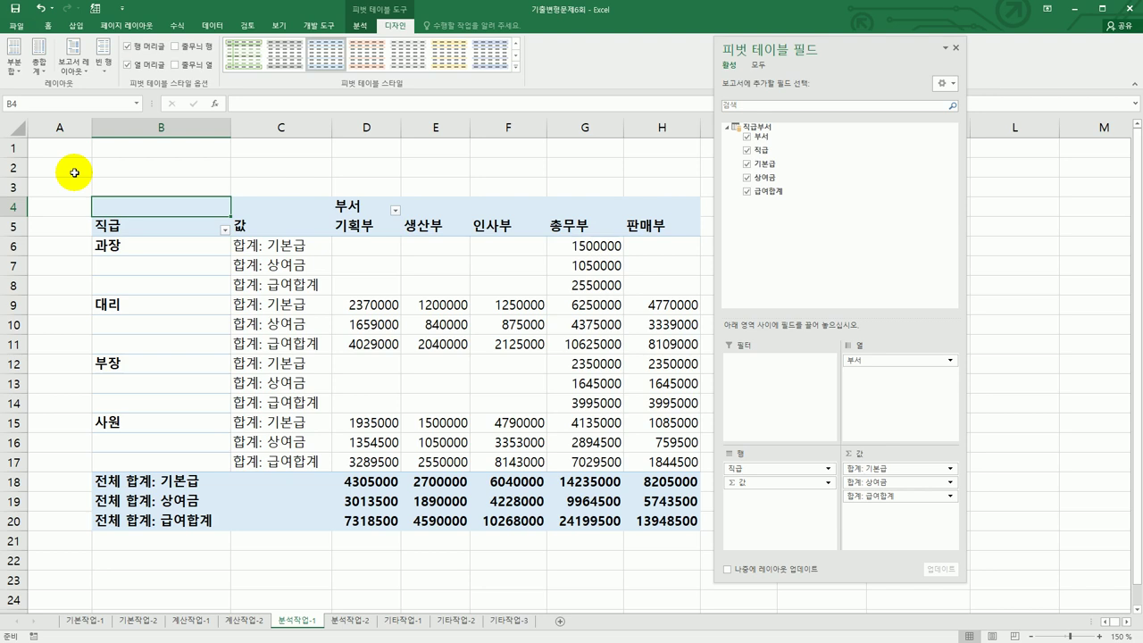
# - Set the number format of the 합계: 기본급 value field to the custom code #,###, (with trailing comma)
pyautogui.click(306, 246)
pyautogui.click(301, 265)
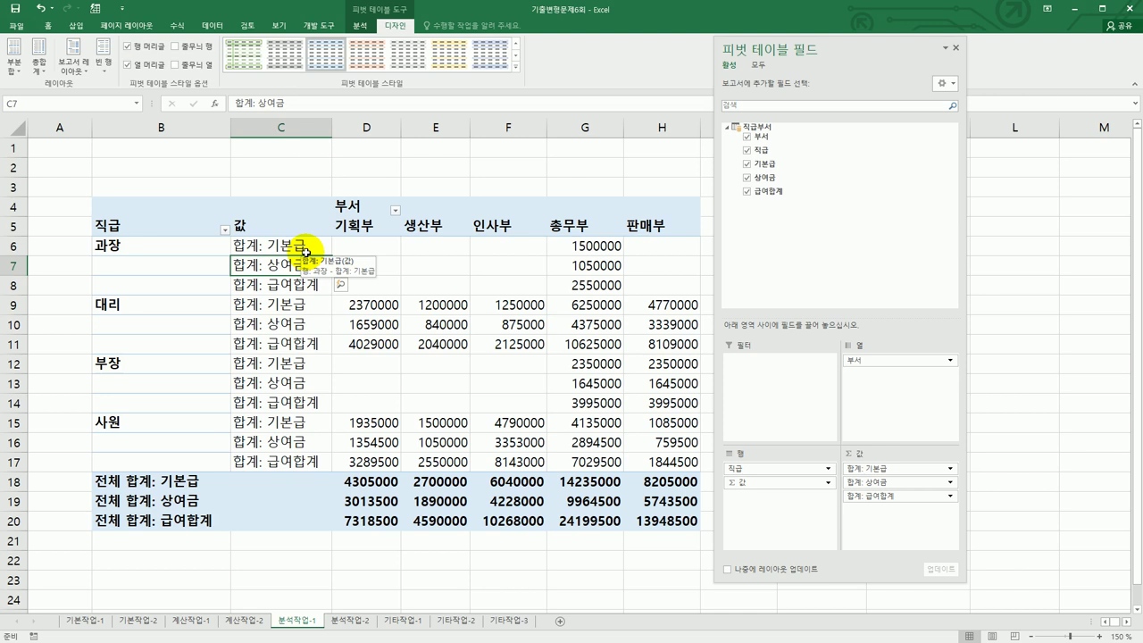
pyautogui.click(304, 247)
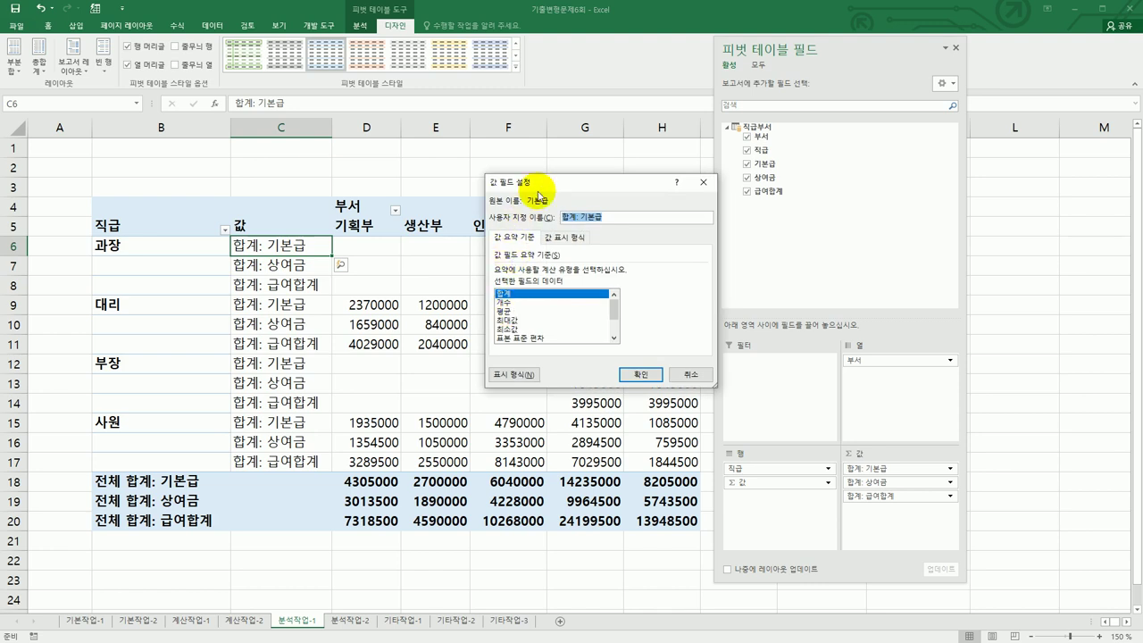
pyautogui.click(516, 375)
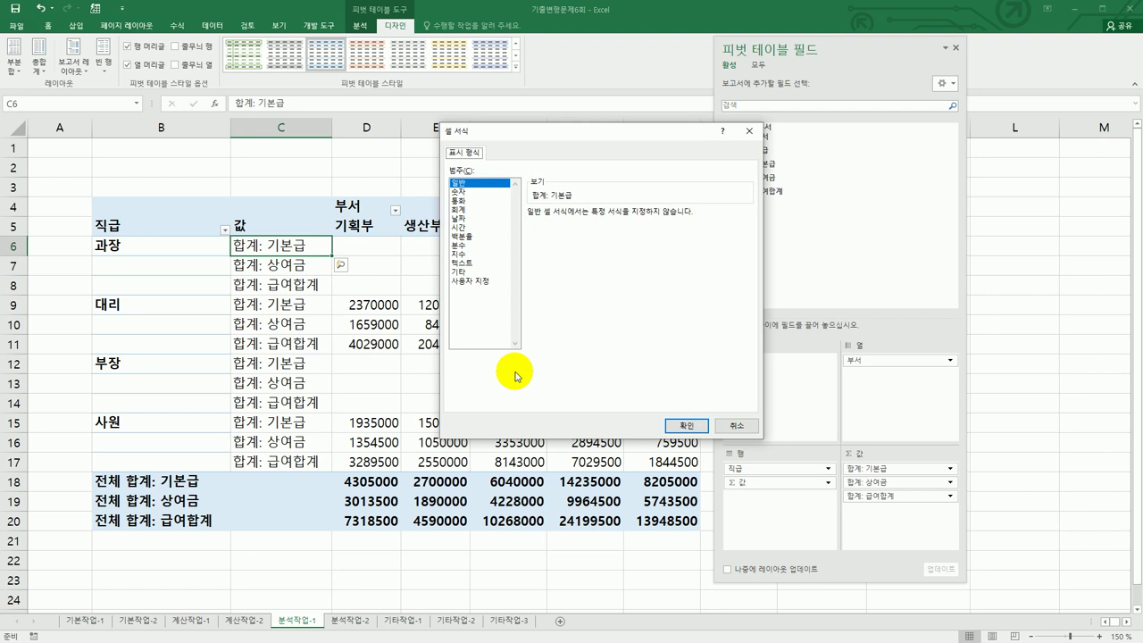
pyautogui.click(471, 280)
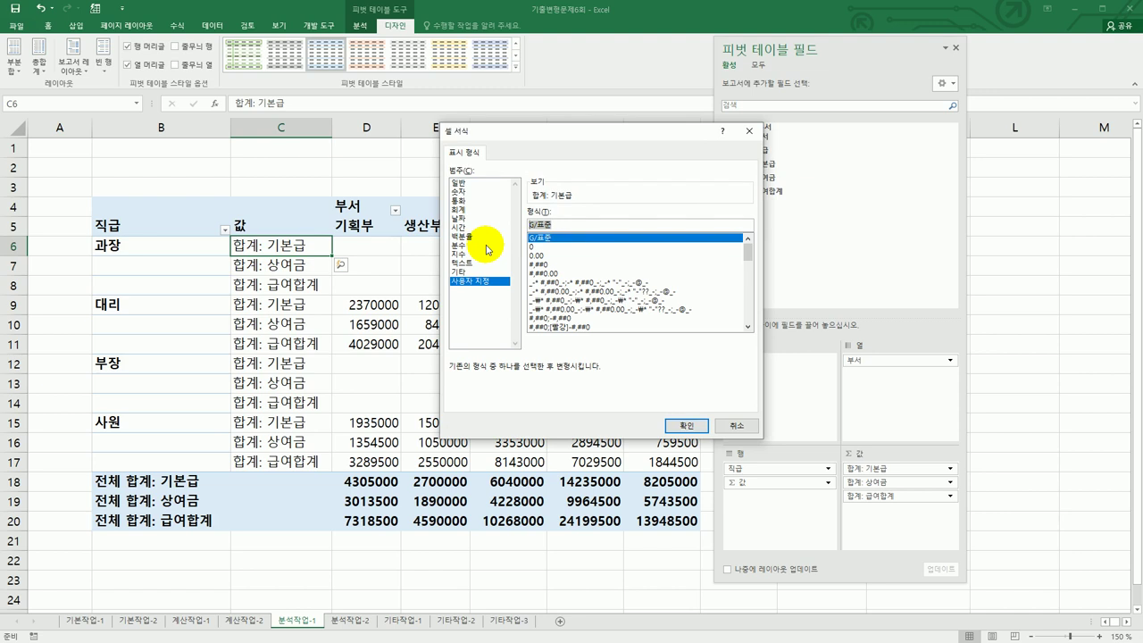
pyautogui.write('#,##')
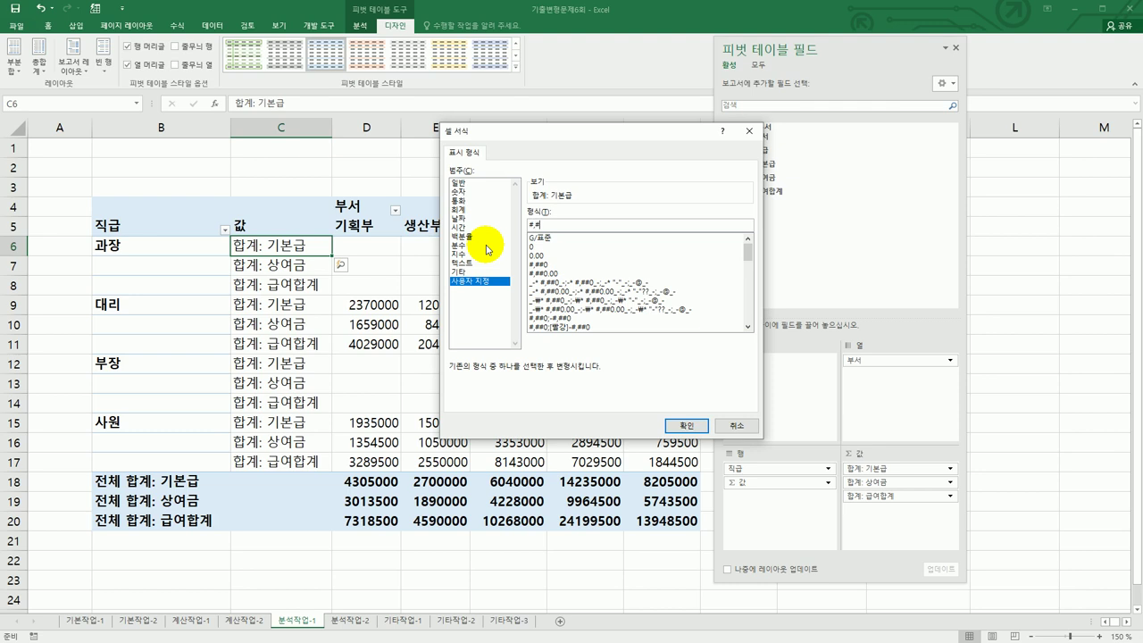
pyautogui.write('#')
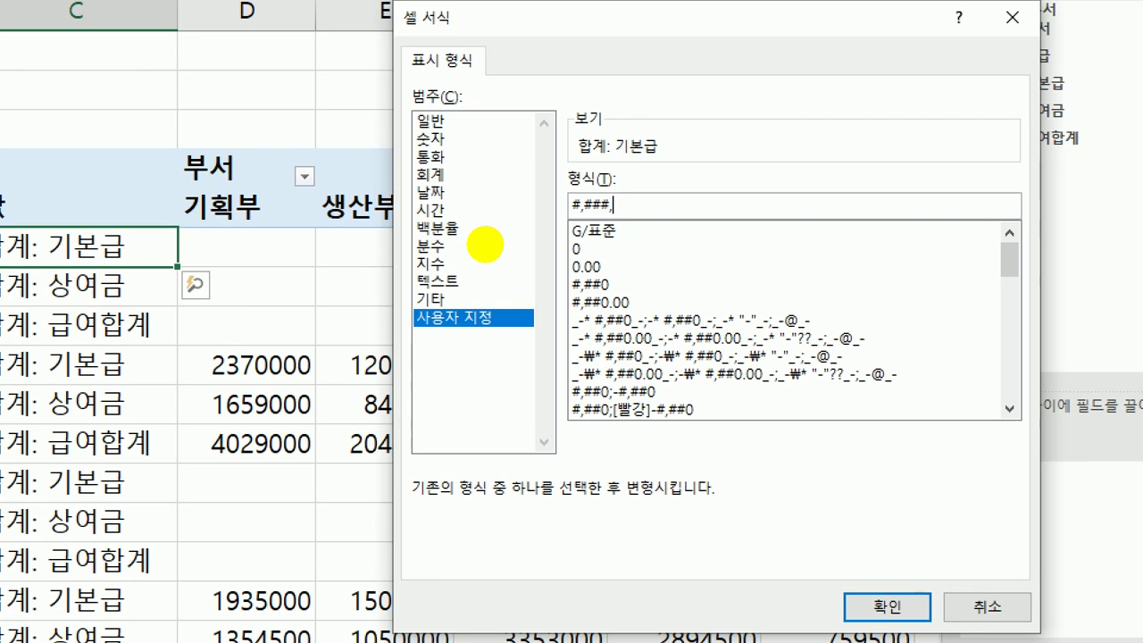
pyautogui.write(',')
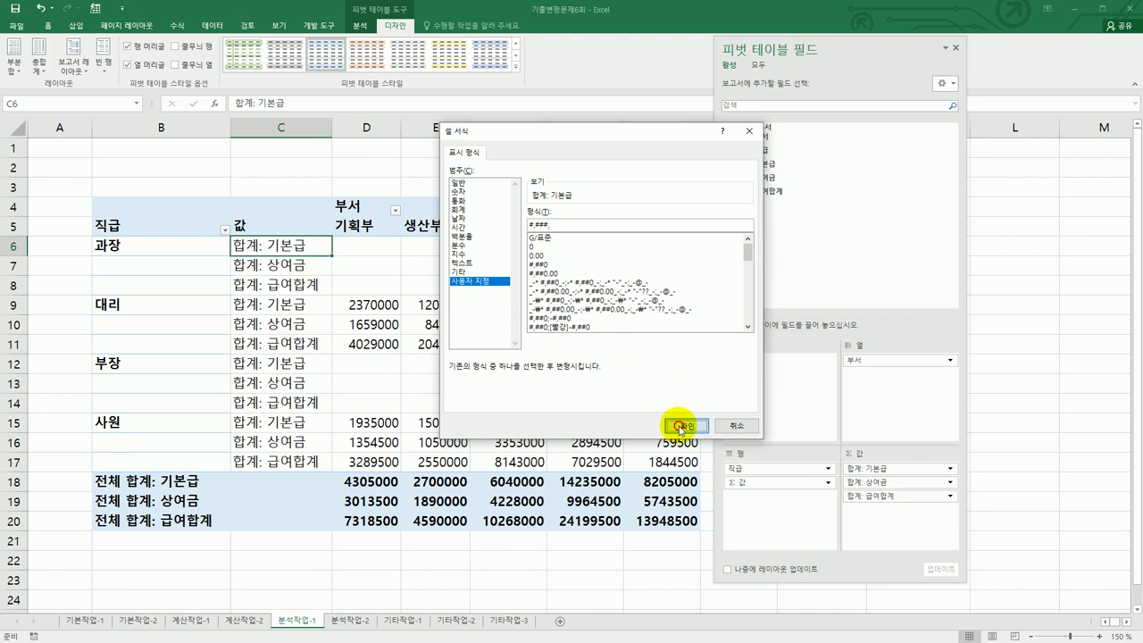
pyautogui.click(680, 427)
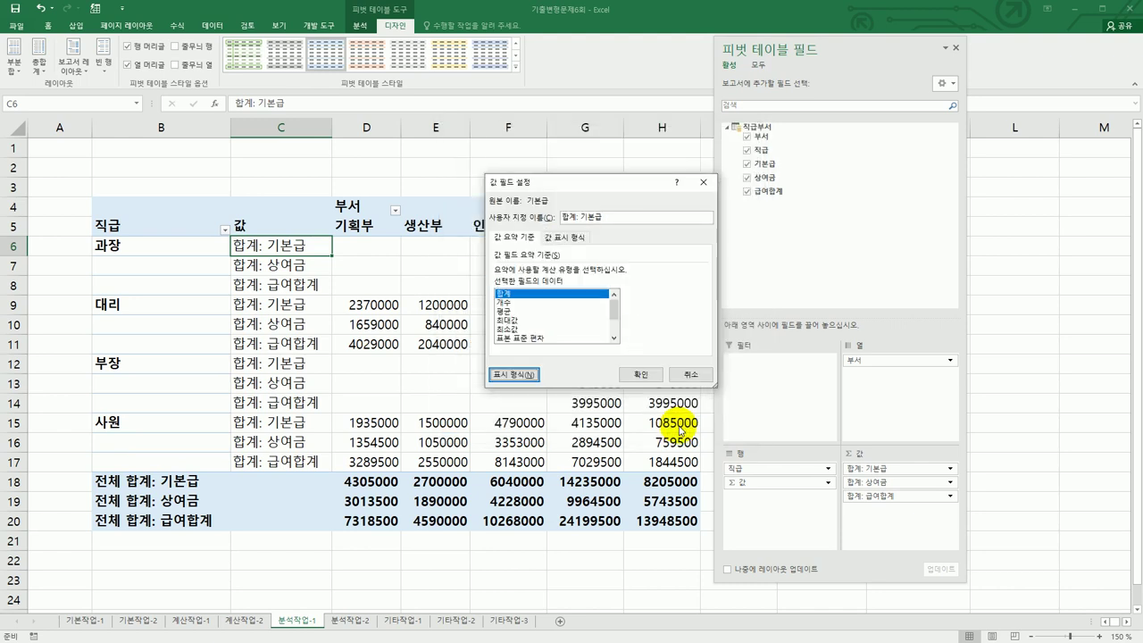
pyautogui.click(643, 376)
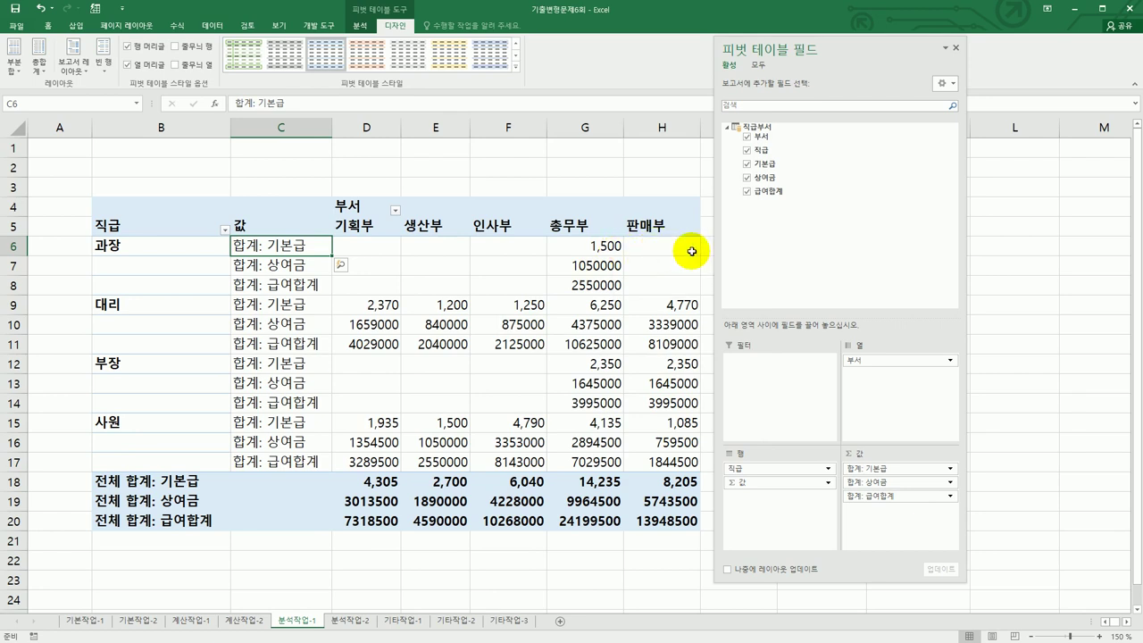
# - Give the 합계: 상여금 value field the custom number format #,### without a trailing comma
pyautogui.click(276, 264)
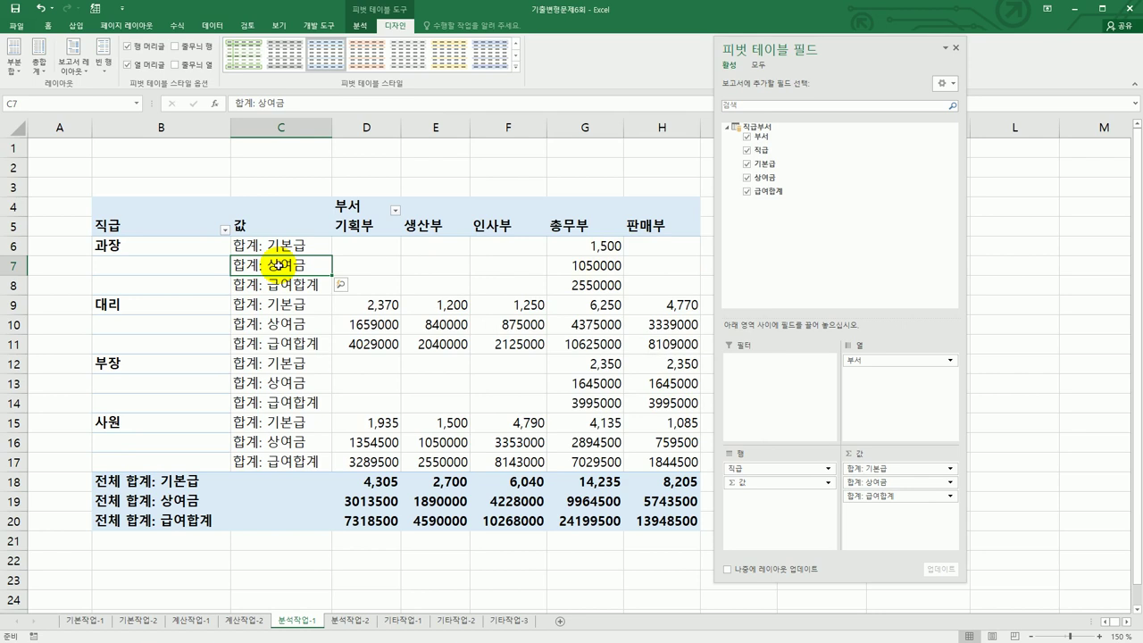
pyautogui.doubleClick(278, 264)
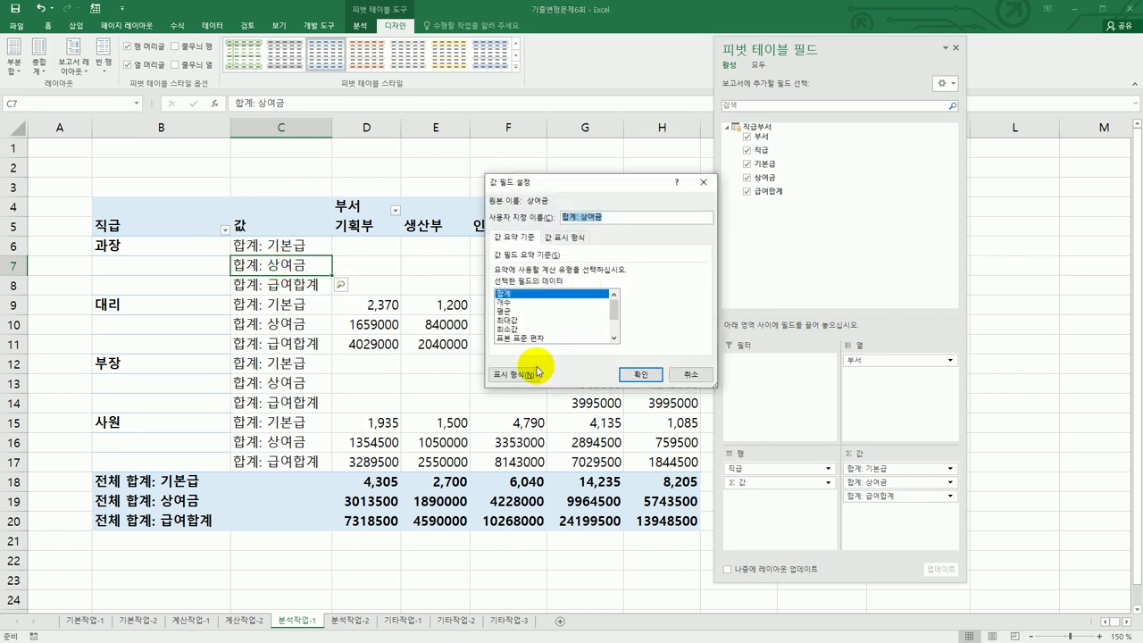
pyautogui.click(513, 374)
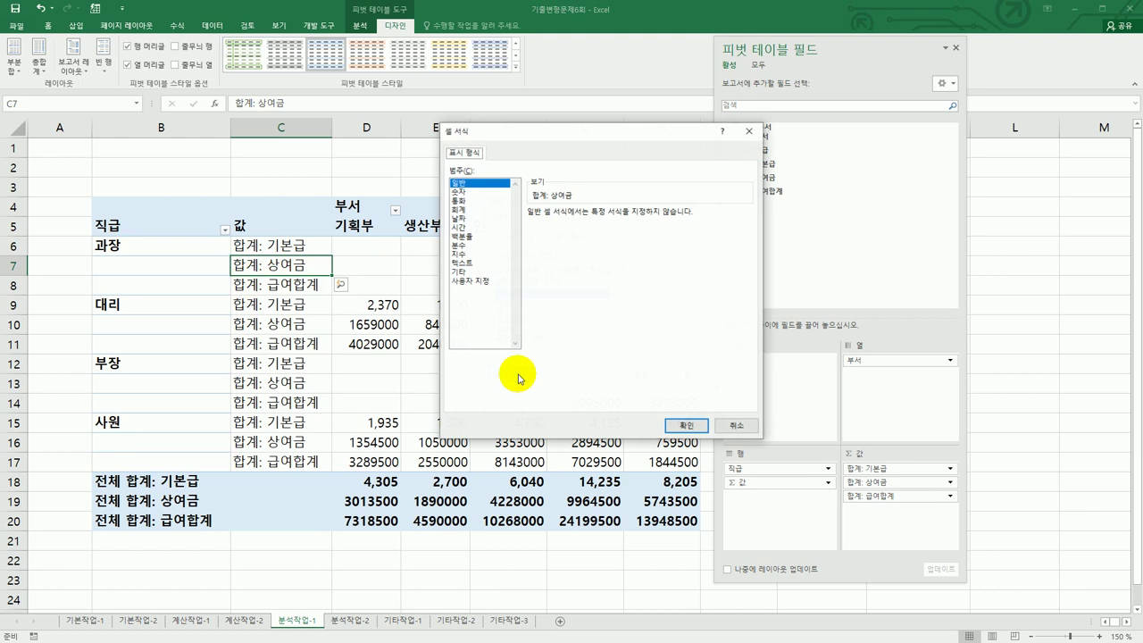
pyautogui.click(470, 281)
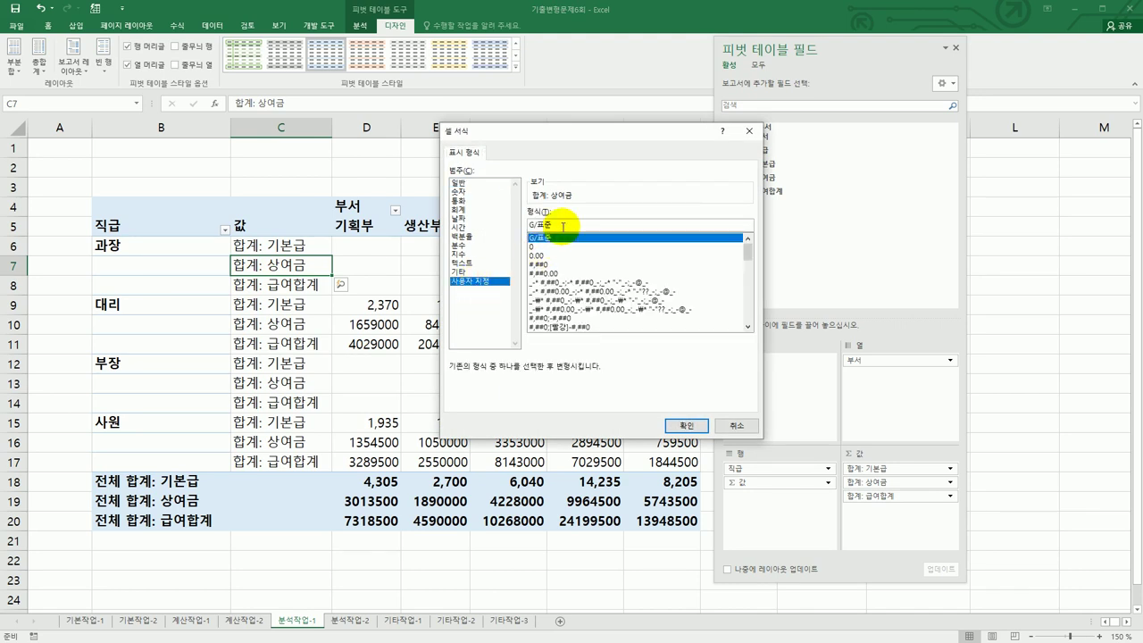
pyautogui.write('#,###')
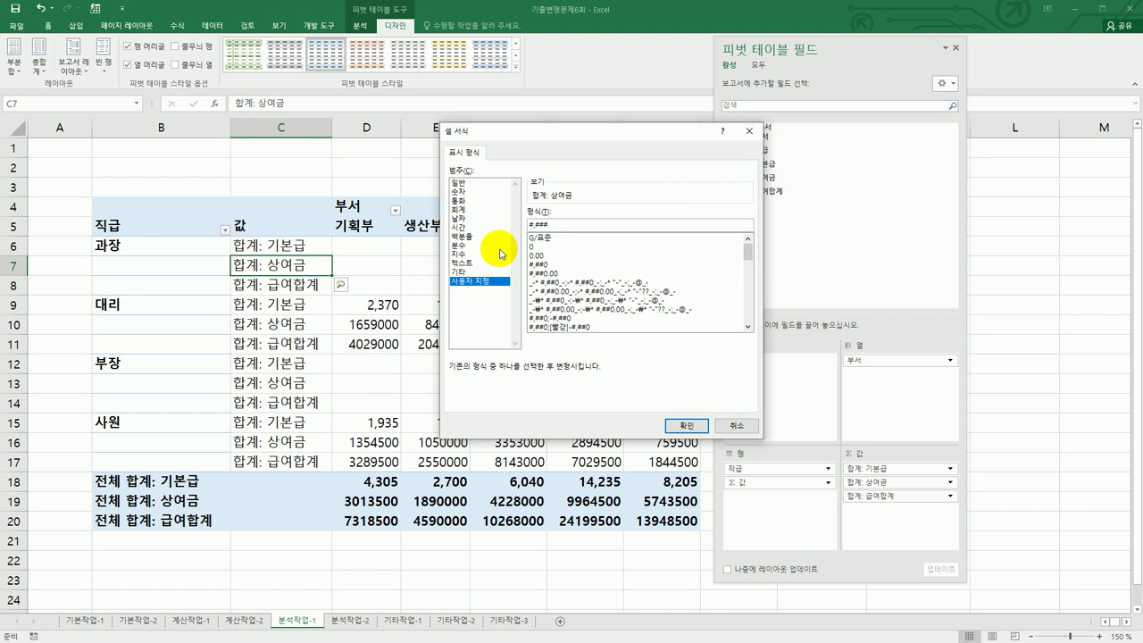
pyautogui.click(685, 425)
pyautogui.click(646, 376)
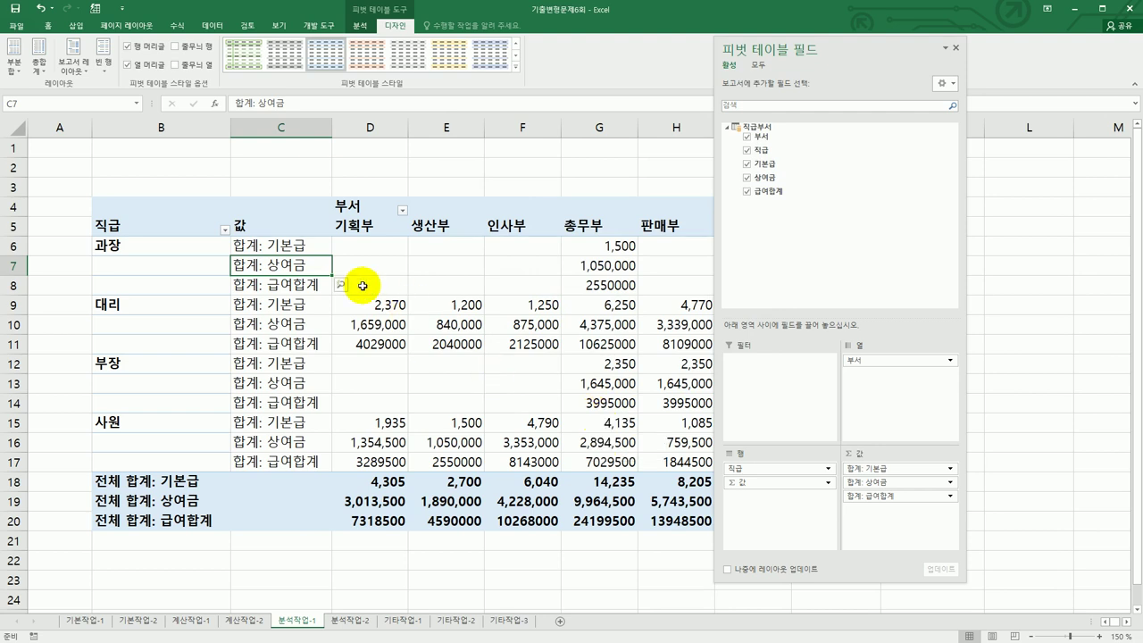
# - Append a trailing comma to the custom number format of 합계: 상여금, making it #,###, for thousands
pyautogui.doubleClick(306, 265)
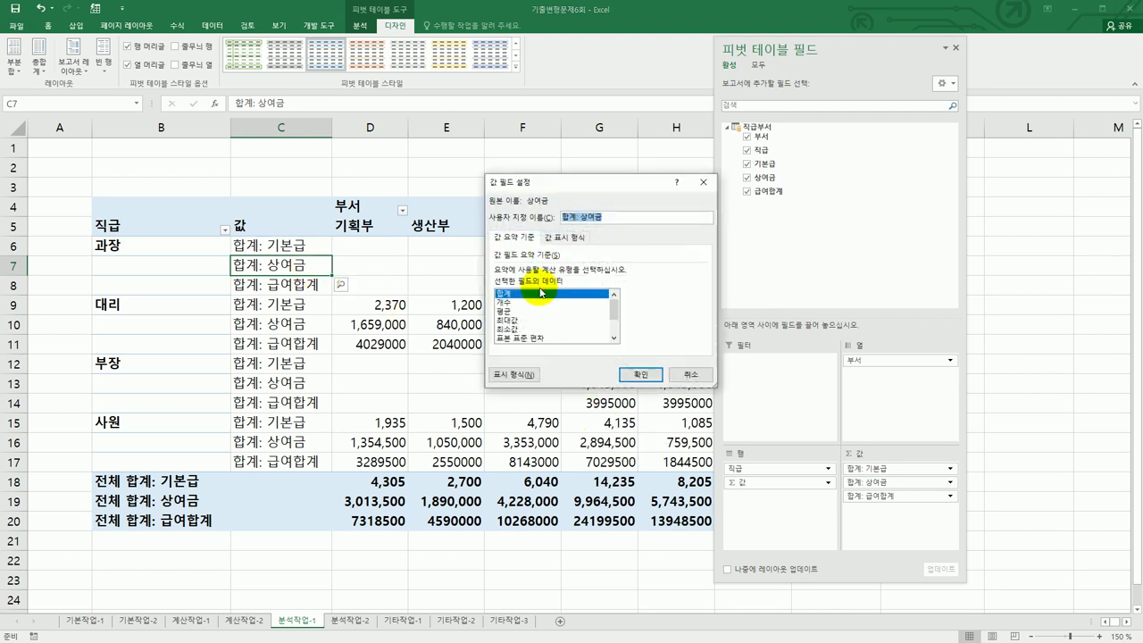
pyautogui.click(514, 374)
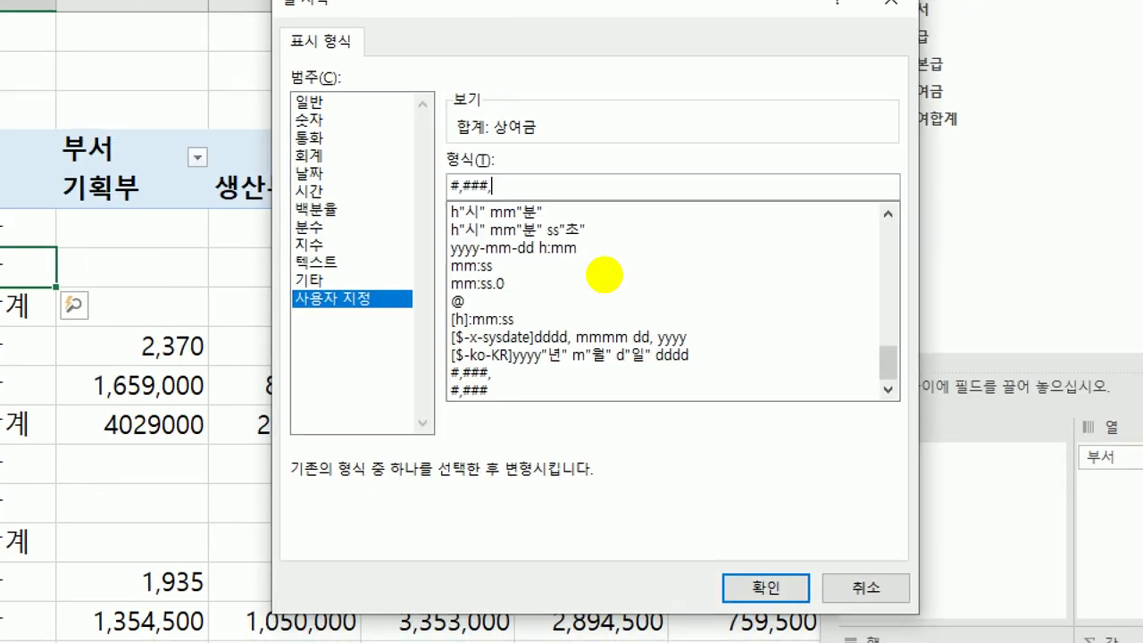
pyautogui.write(',')
pyautogui.moveTo(479, 213); pyautogui.dragTo(500, 227)
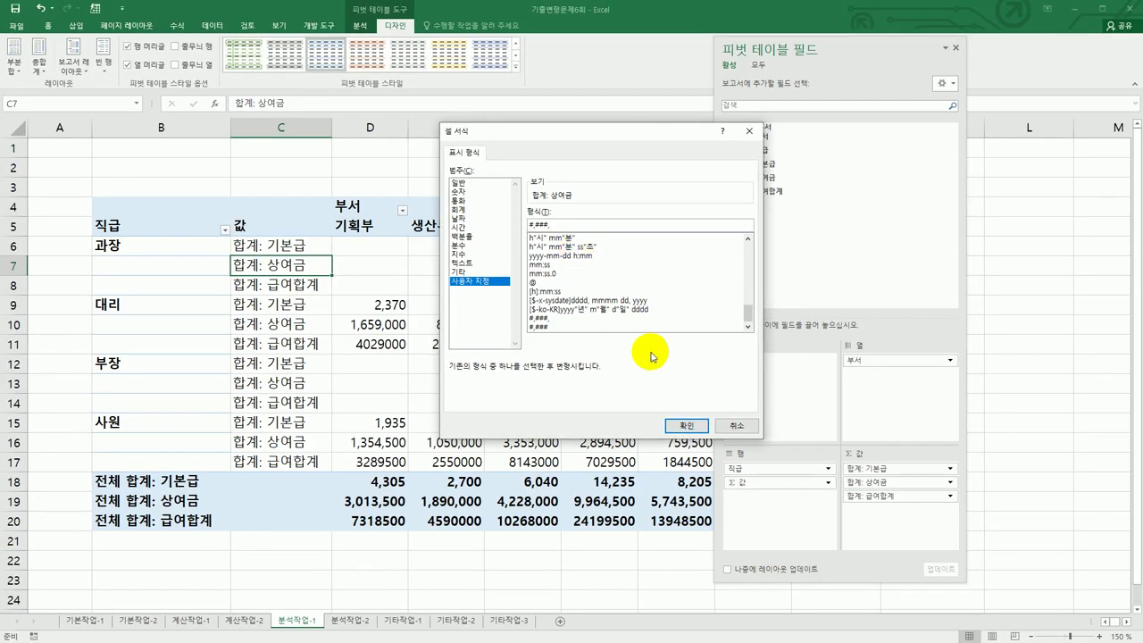
pyautogui.click(685, 424)
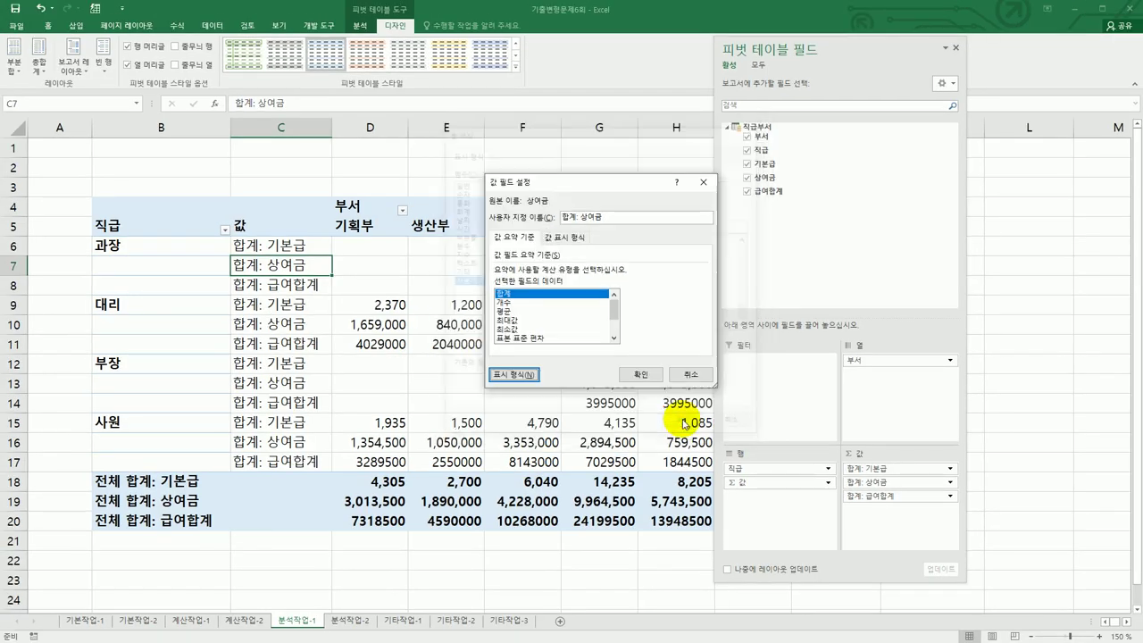
pyautogui.click(639, 375)
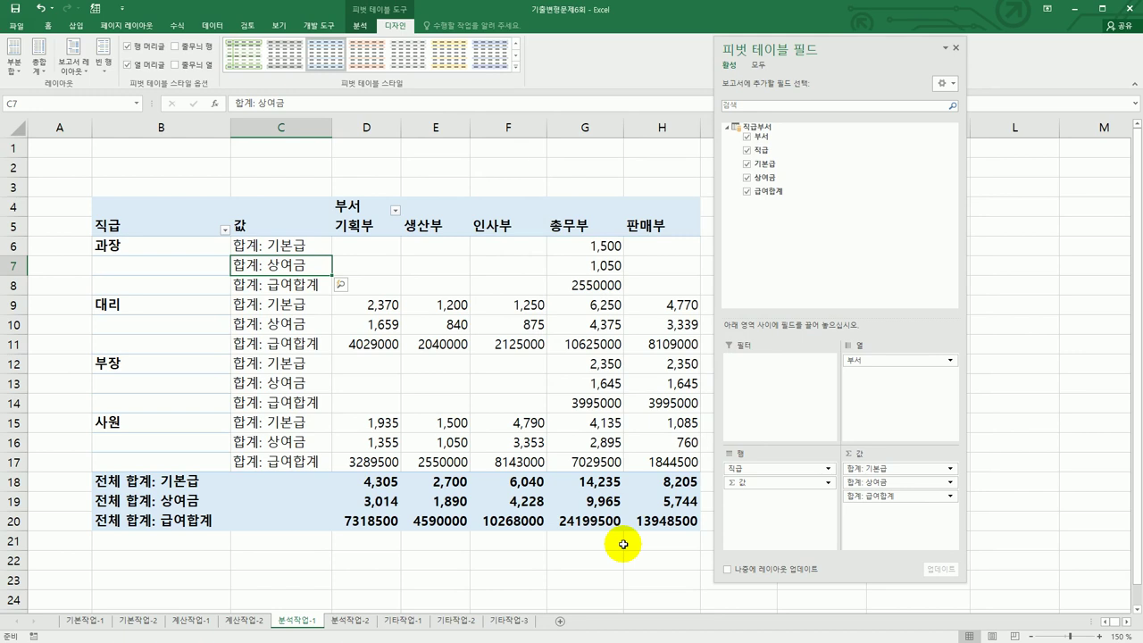
# - Show the 합계: 급여합계 value field as a percentage of the column total (열 합계 비율)
pyautogui.click(287, 284)
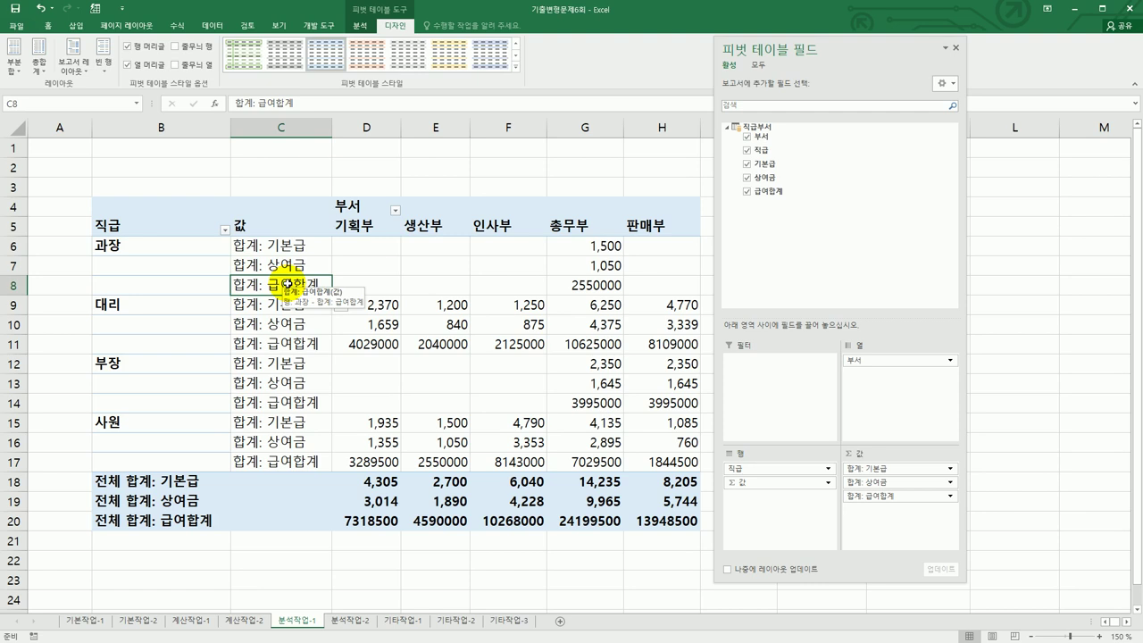
pyautogui.doubleClick(287, 284)
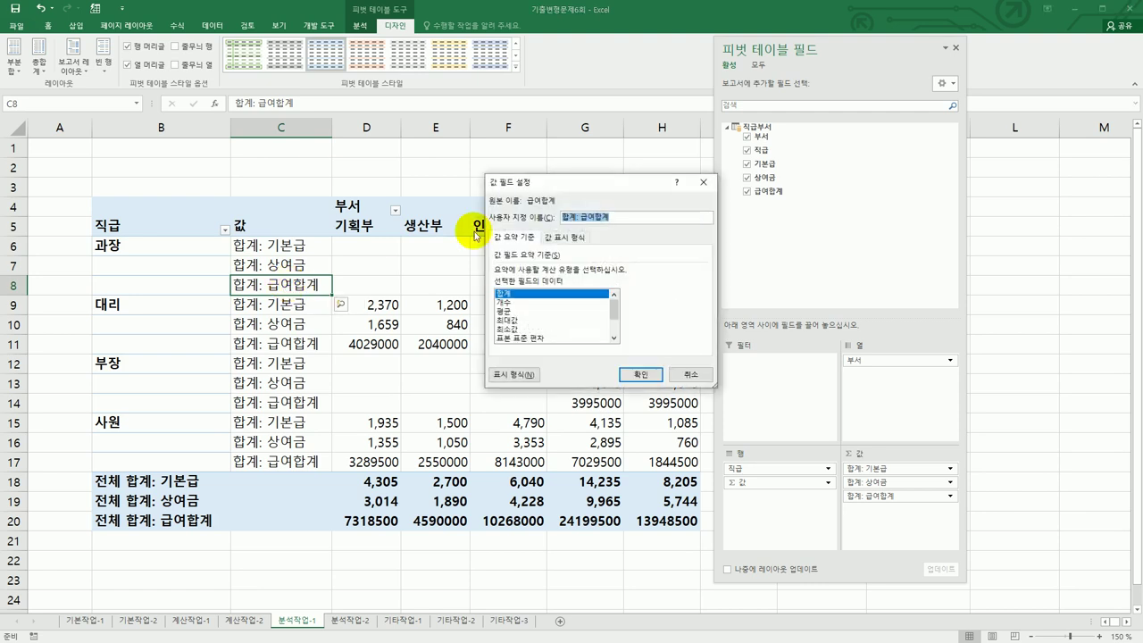
pyautogui.click(562, 237)
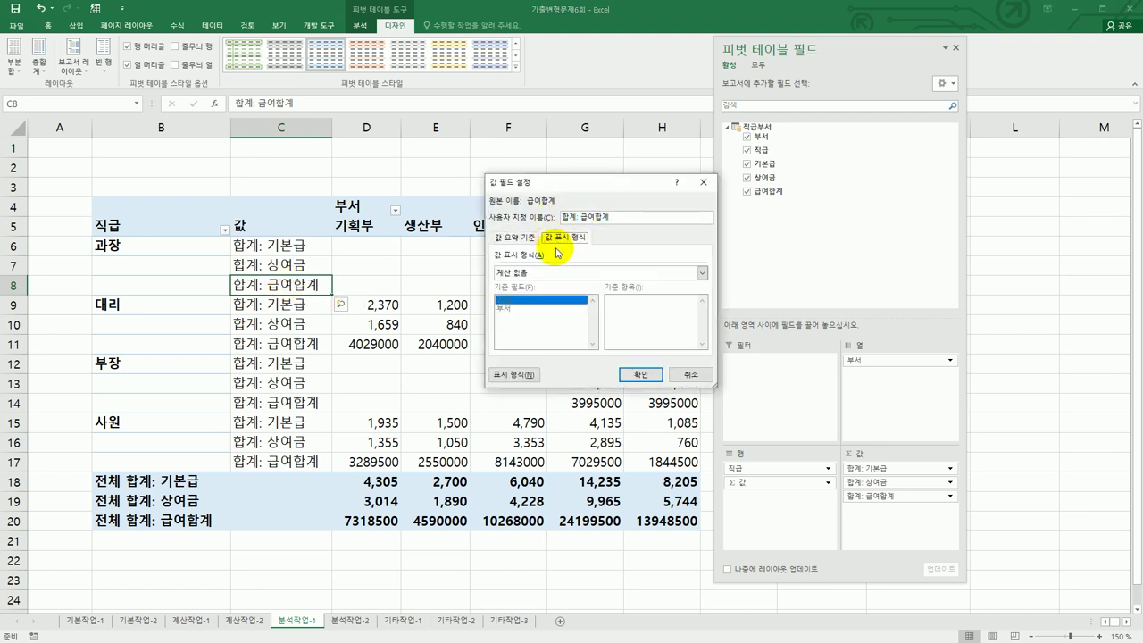
pyautogui.click(558, 271)
pyautogui.click(545, 300)
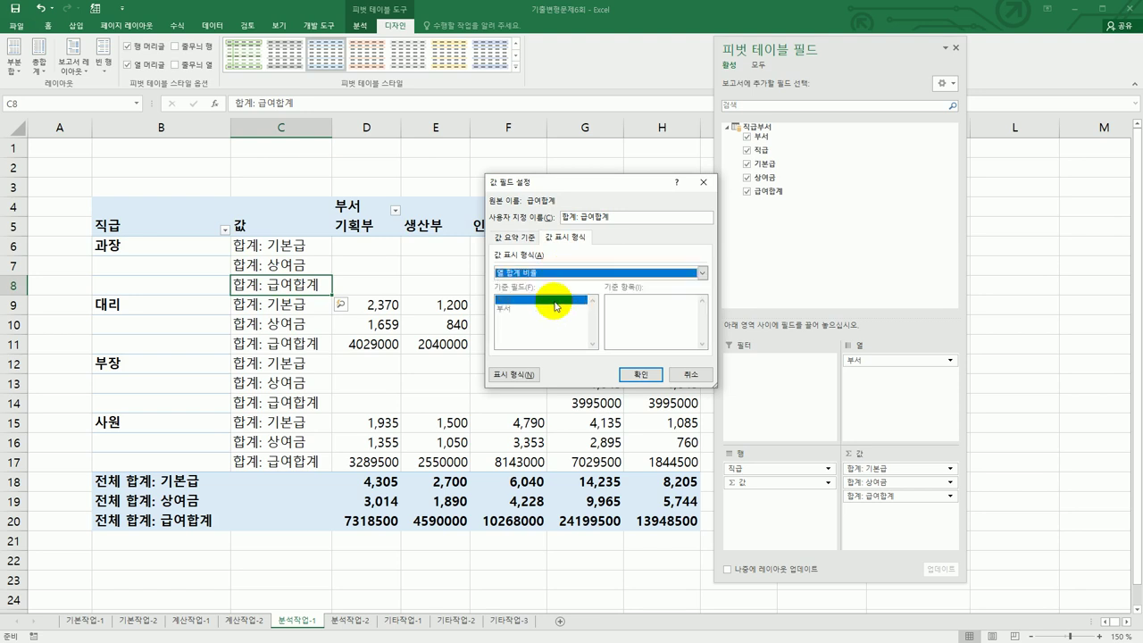
pyautogui.click(643, 375)
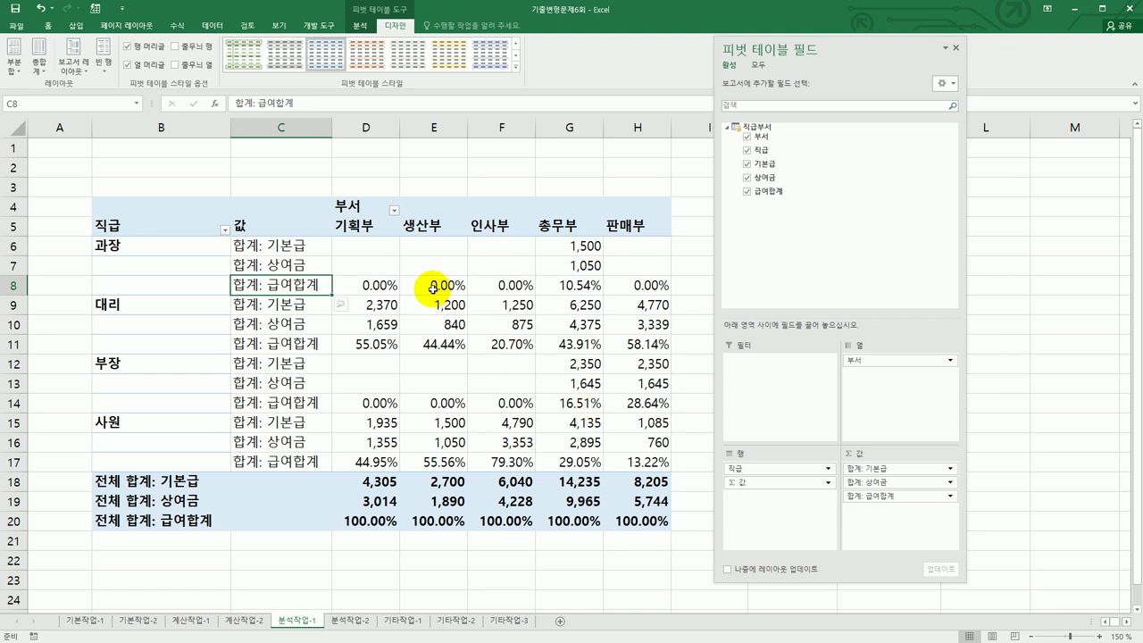
# - Set the pivot table options to display * in empty cells and to merge and center cells with labels
pyautogui.click(434, 262)
pyautogui.rightClick(434, 264)
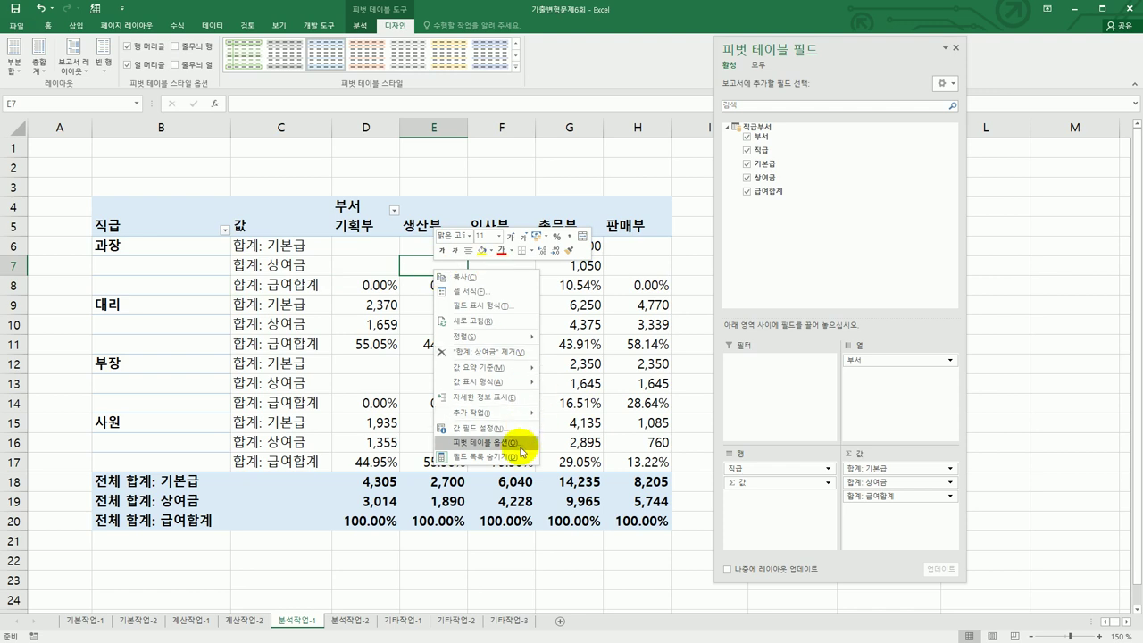
pyautogui.click(360, 27)
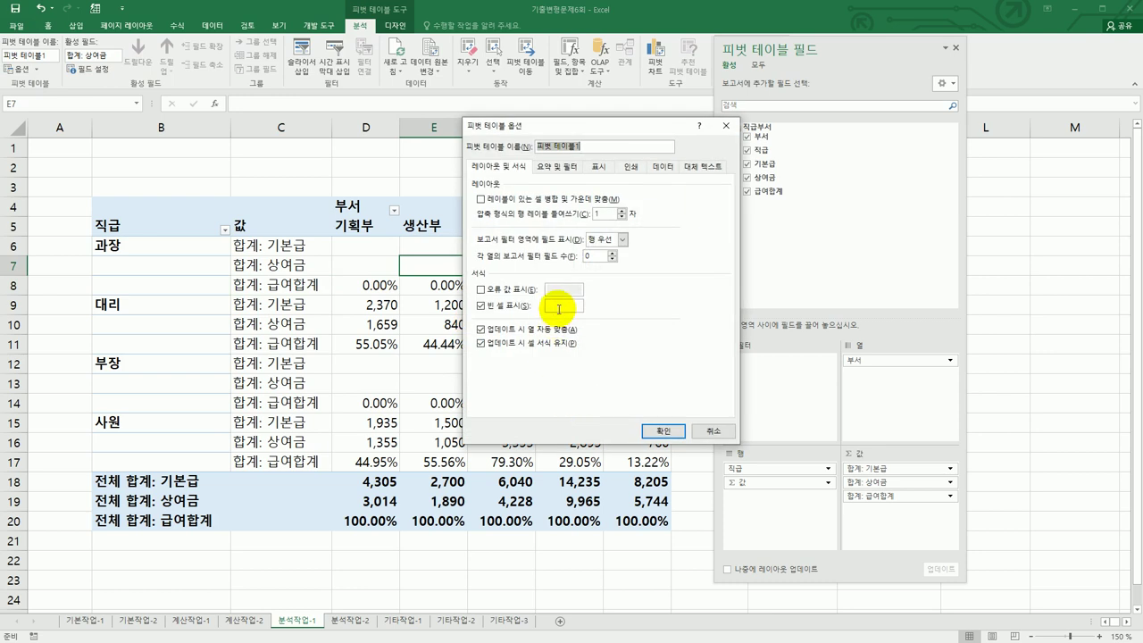
pyautogui.click(559, 306)
pyautogui.write('*')
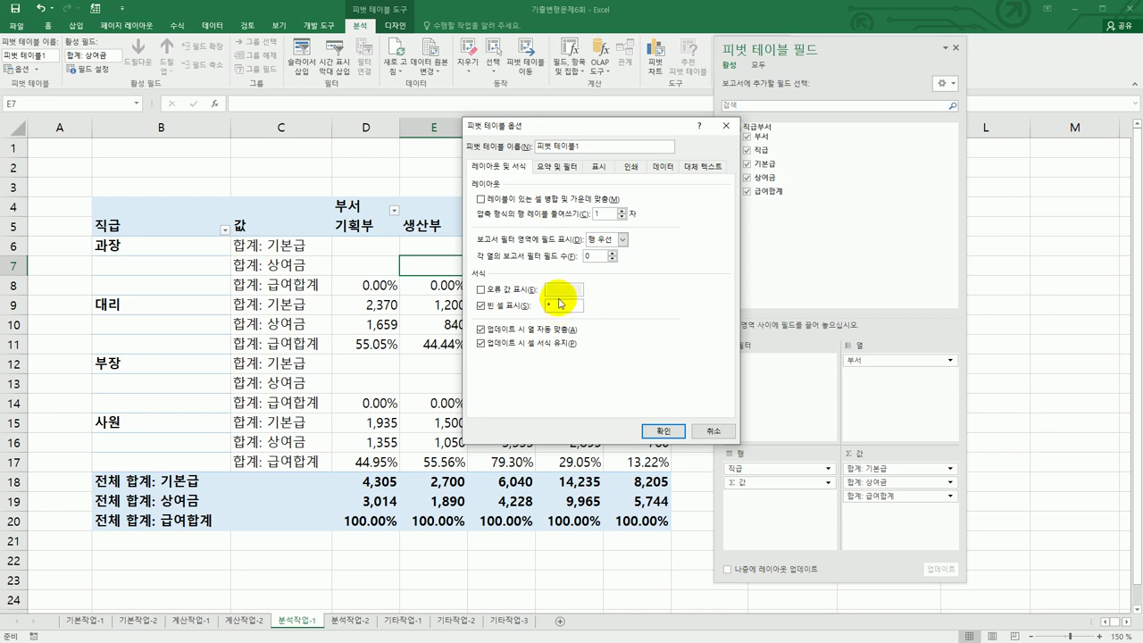
pyautogui.click(563, 201)
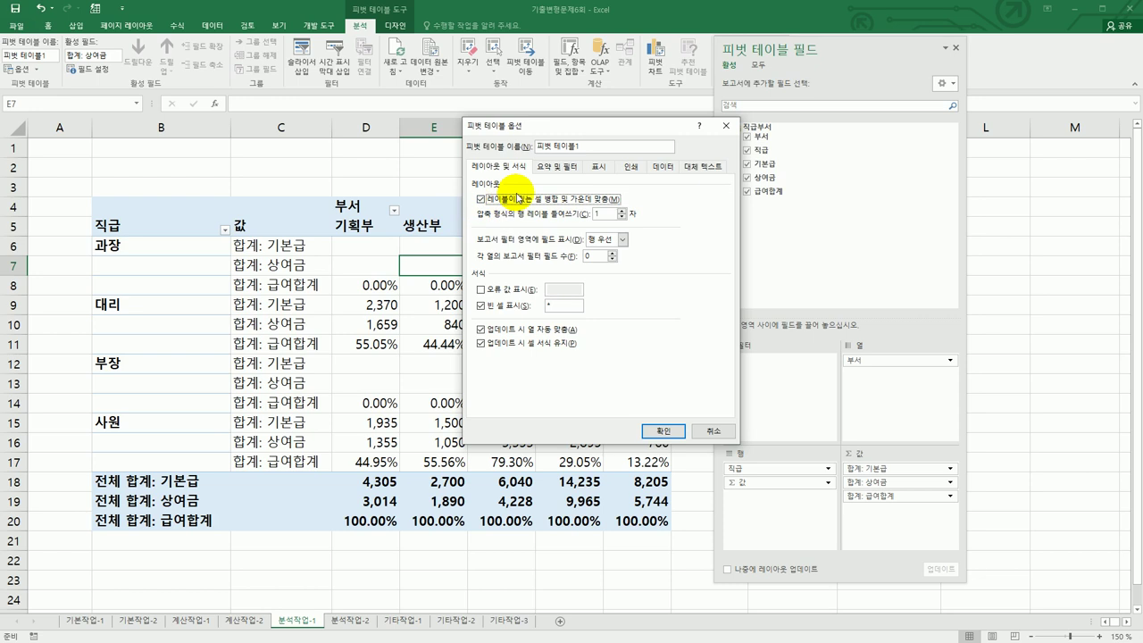
pyautogui.click(661, 432)
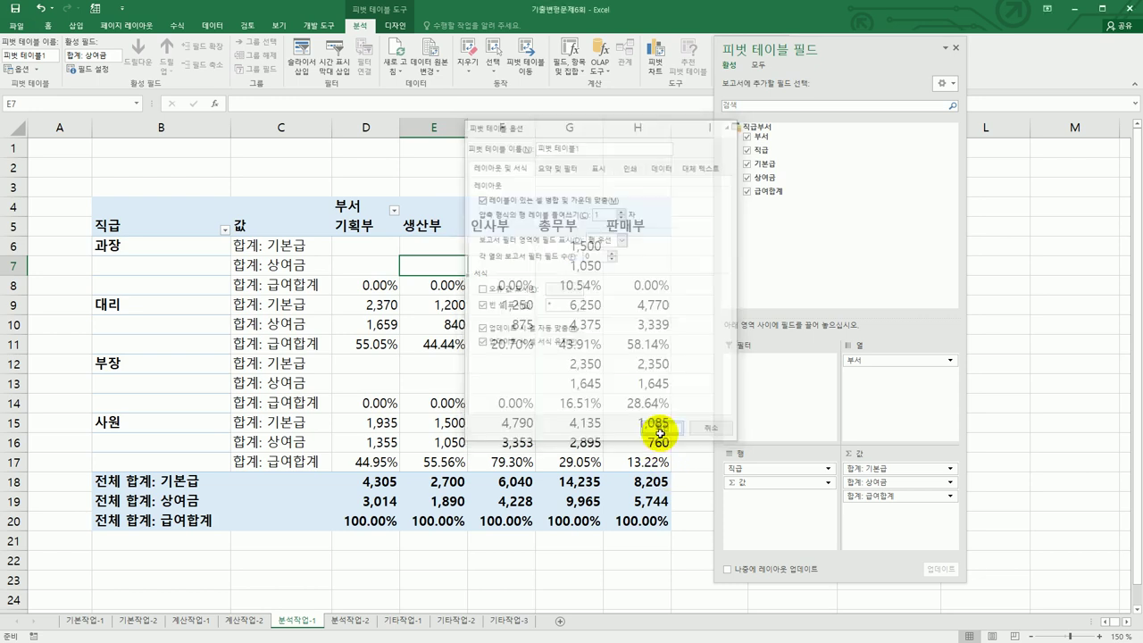
pyautogui.click(614, 573)
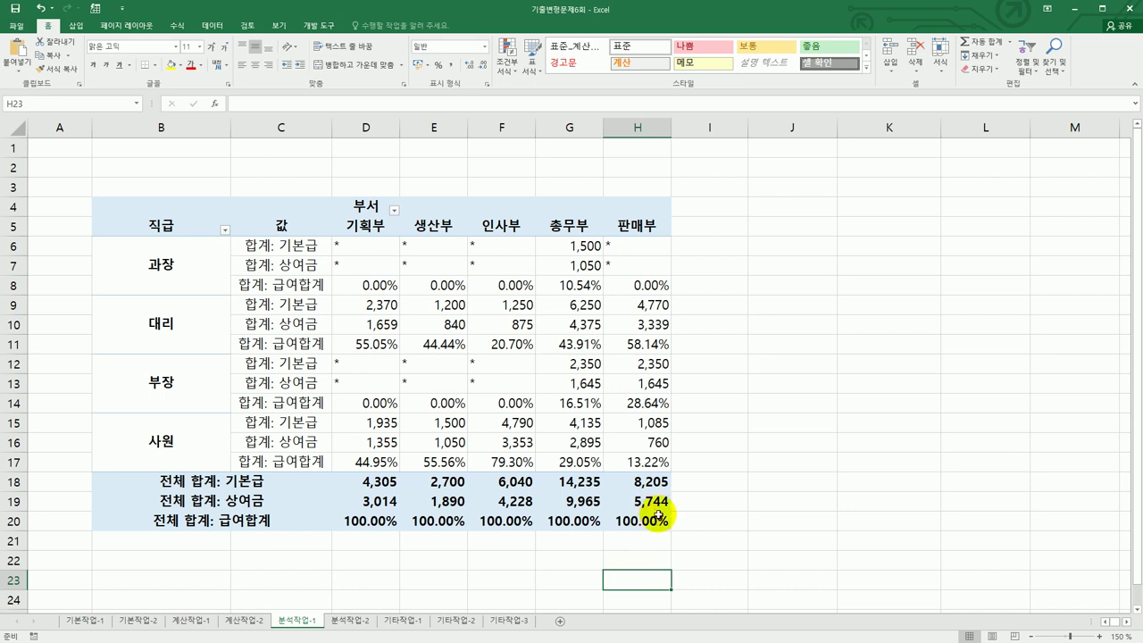
pyautogui.moveTo(659, 527)
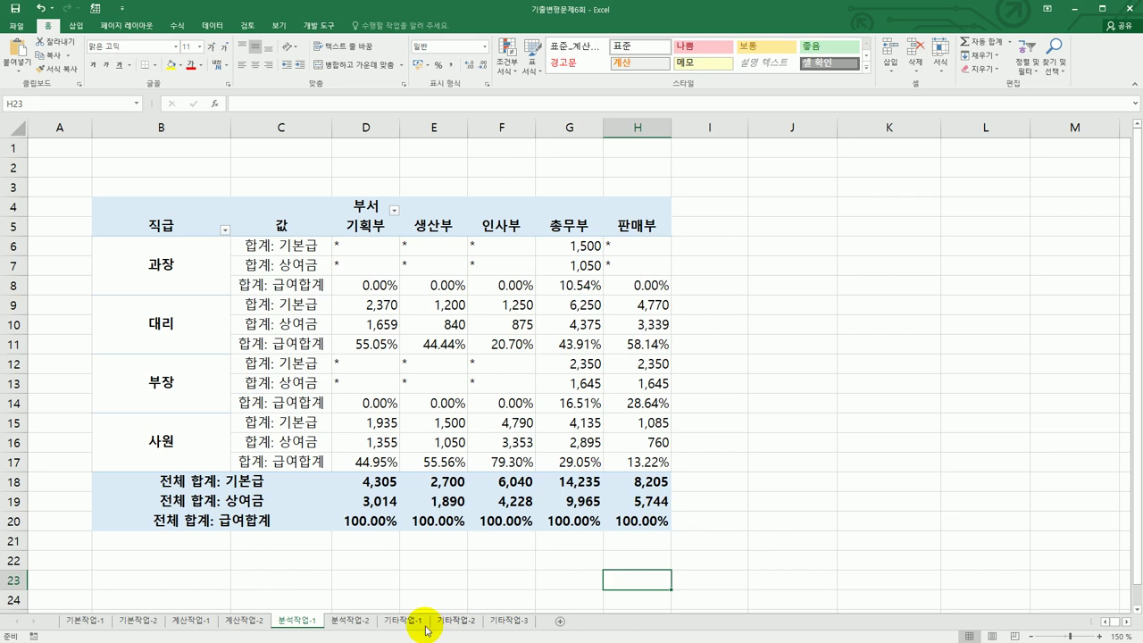
# - On sheet 분석작업-2, start Text to Columns for B2:B22 as delimited data with comma as the only delimiter
pyautogui.click(369, 623)
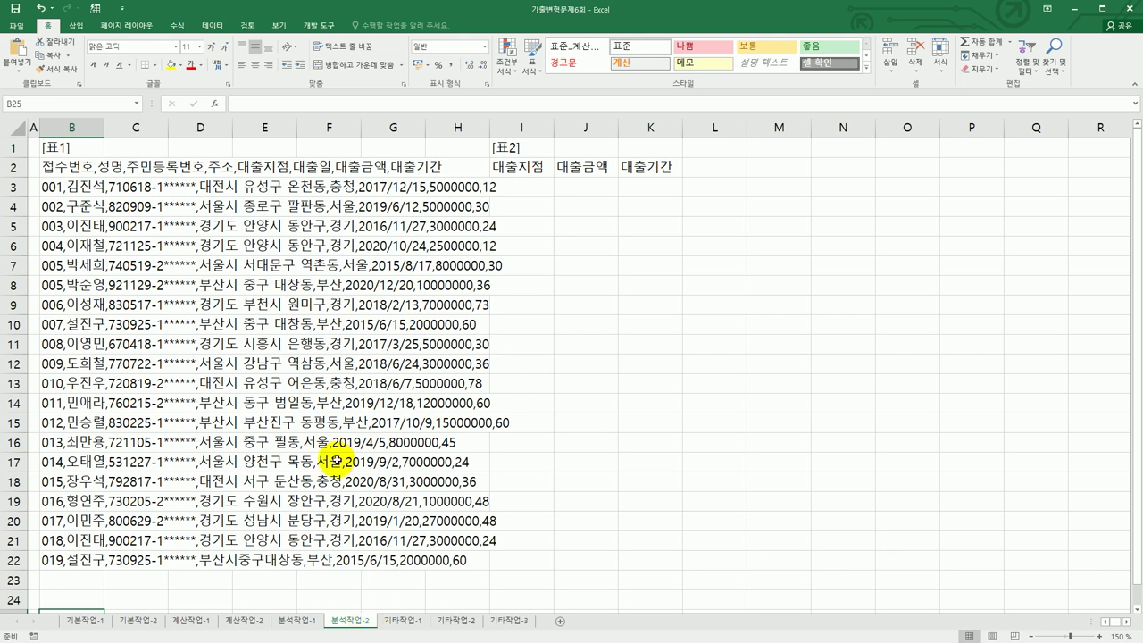
pyautogui.moveTo(54, 169); pyautogui.dragTo(63, 553)
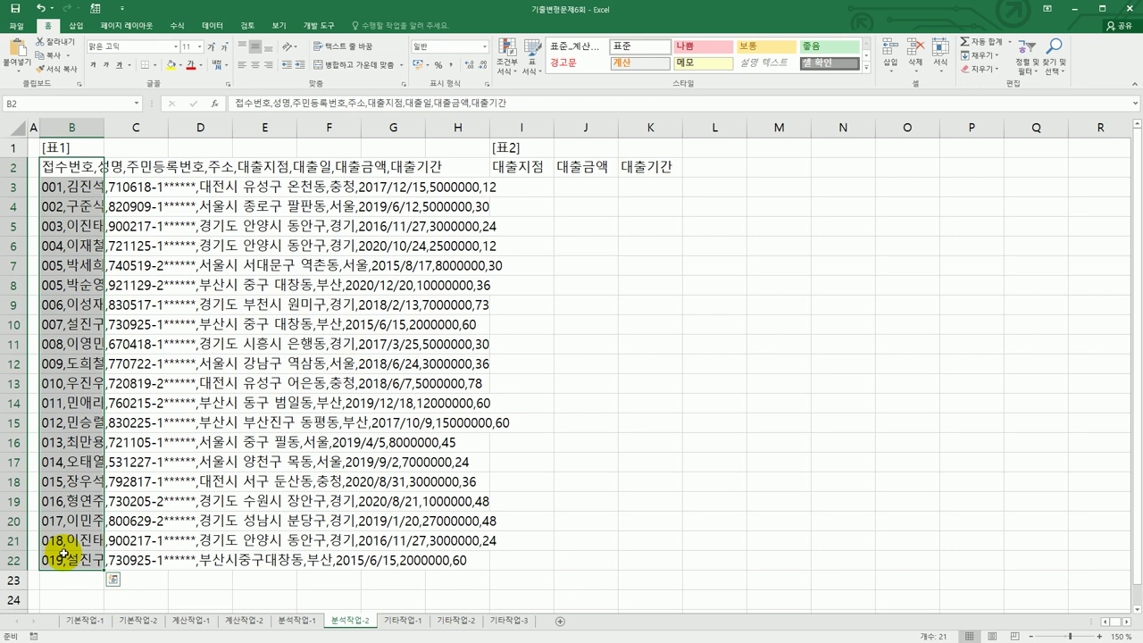
pyautogui.click(213, 31)
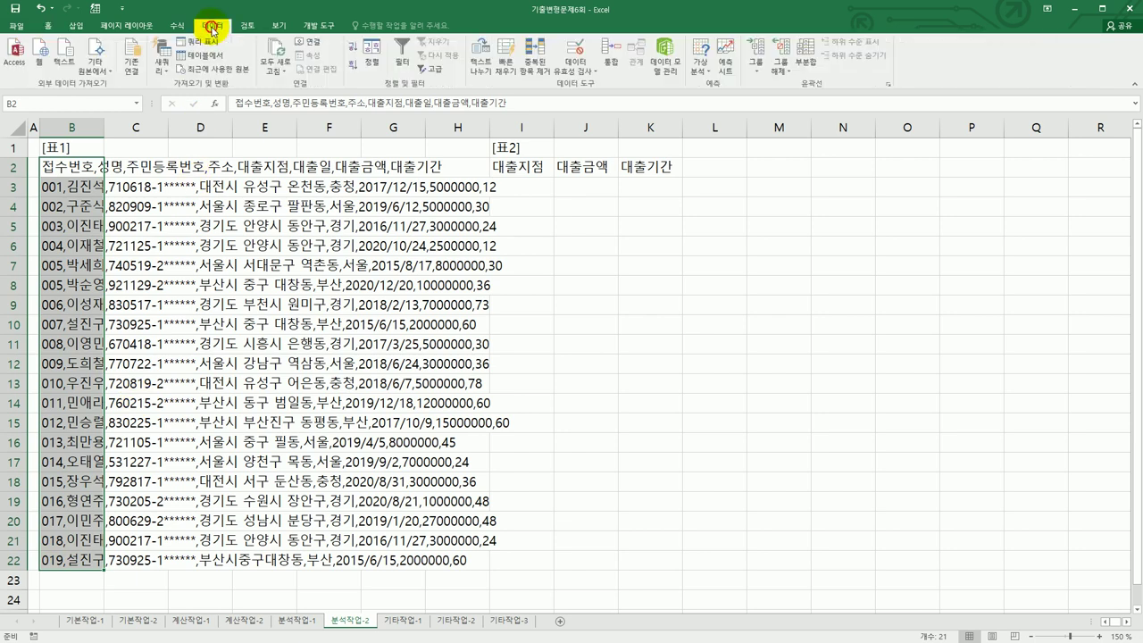
pyautogui.click(500, 80)
pyautogui.moveTo(606, 147); pyautogui.dragTo(760, 196)
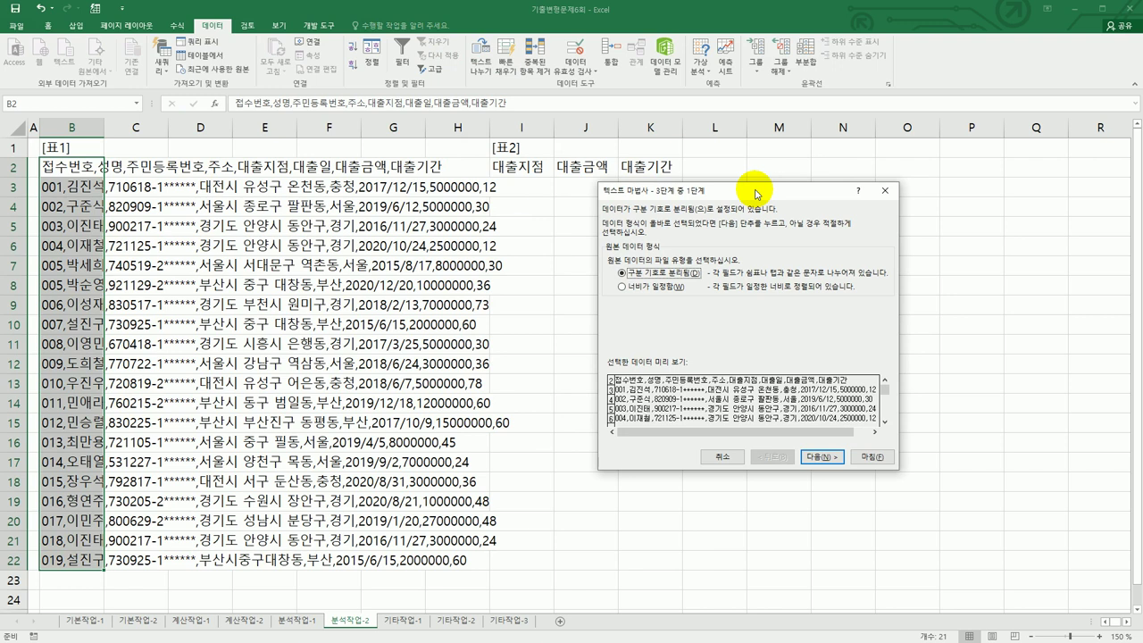
pyautogui.click(819, 457)
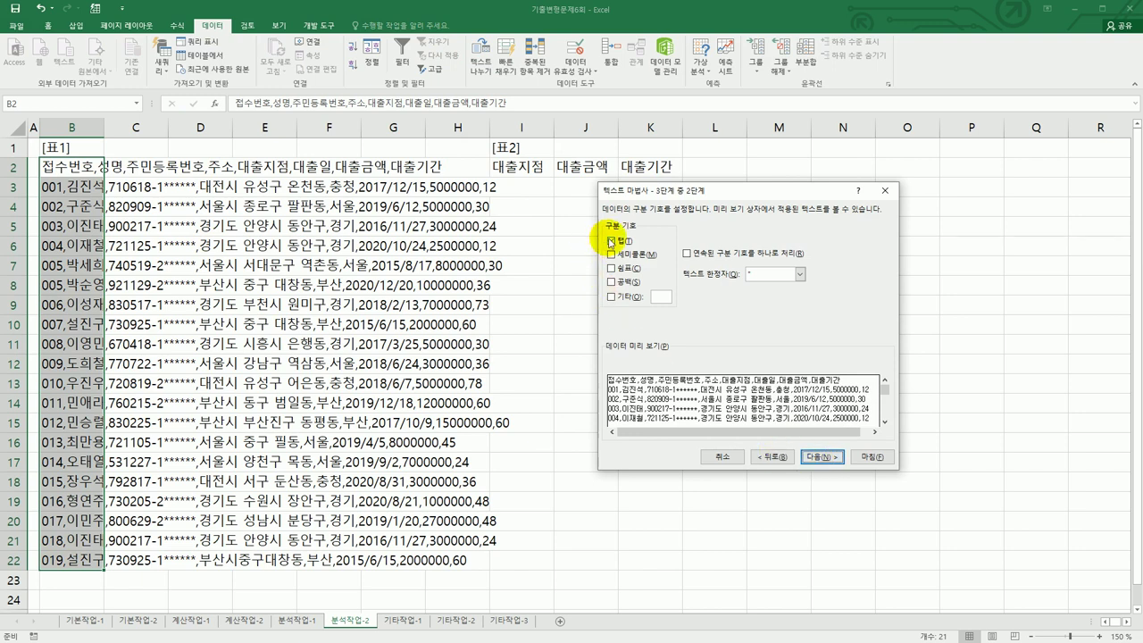
pyautogui.click(610, 241)
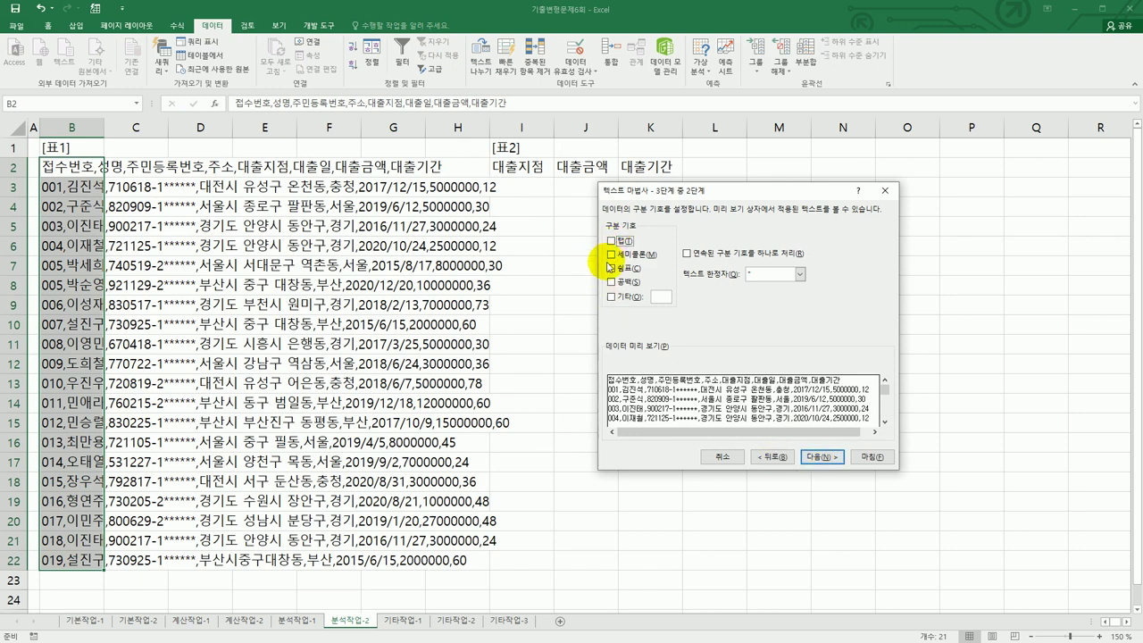
pyautogui.click(611, 267)
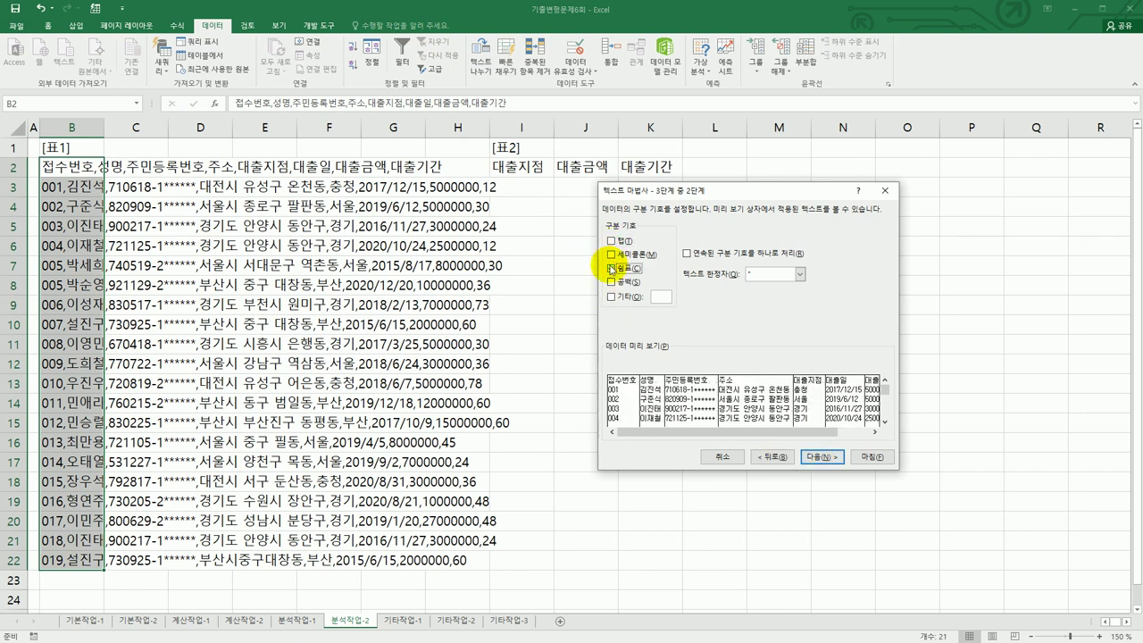
# - Exclude the 주민등록번호 and 대출일 columns from the import and finish splitting the text at B2
pyautogui.click(822, 457)
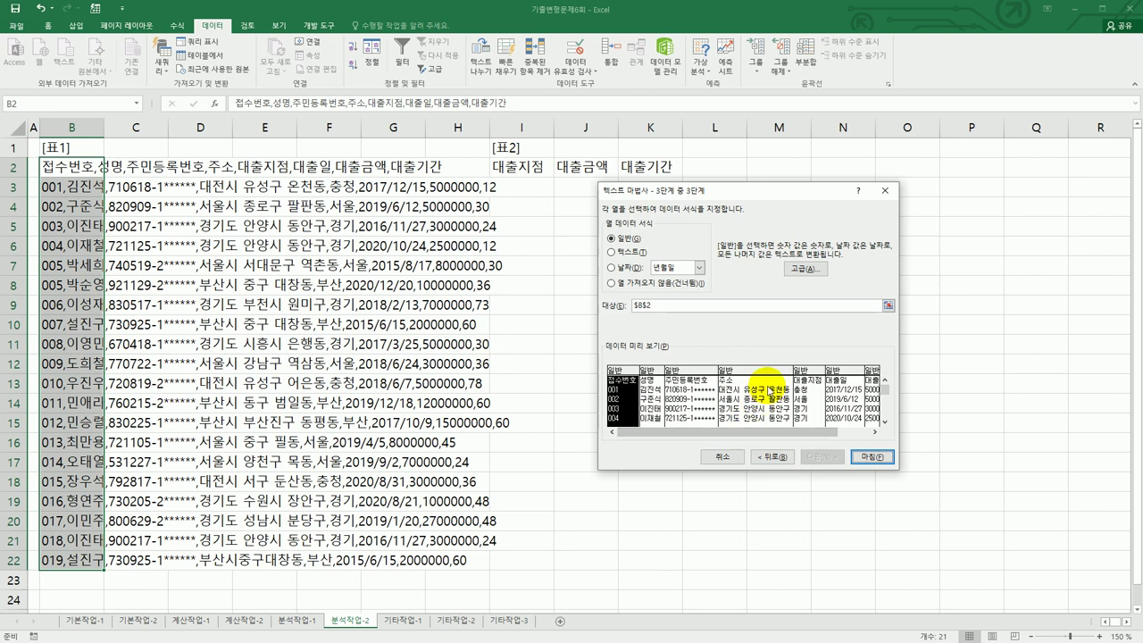
pyautogui.click(698, 368)
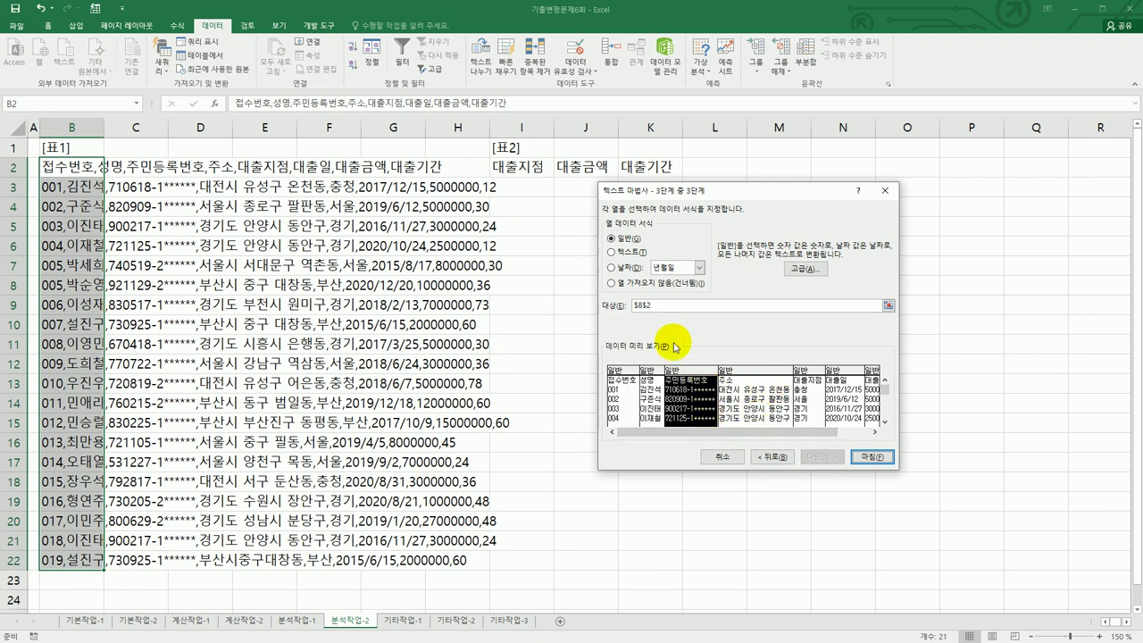
pyautogui.click(662, 288)
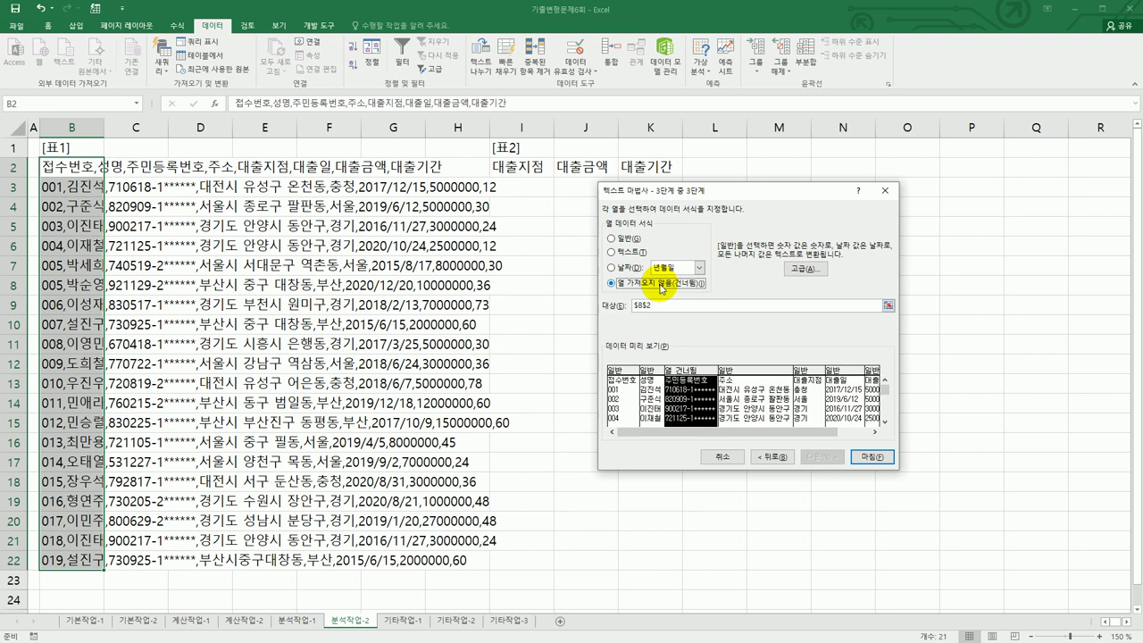
pyautogui.click(843, 373)
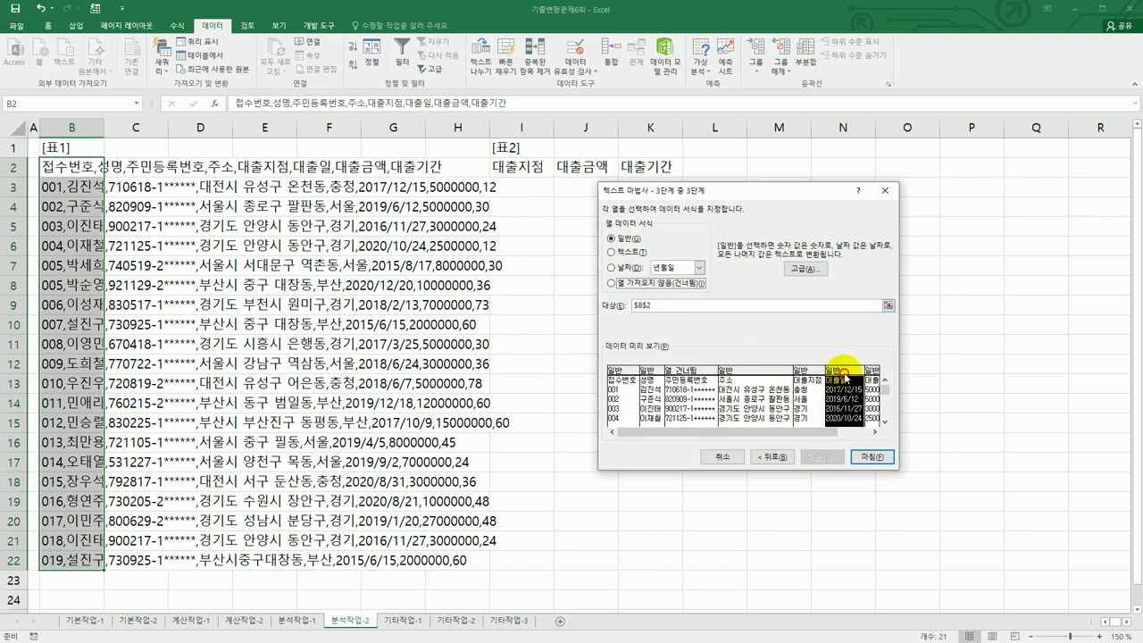
pyautogui.click(672, 286)
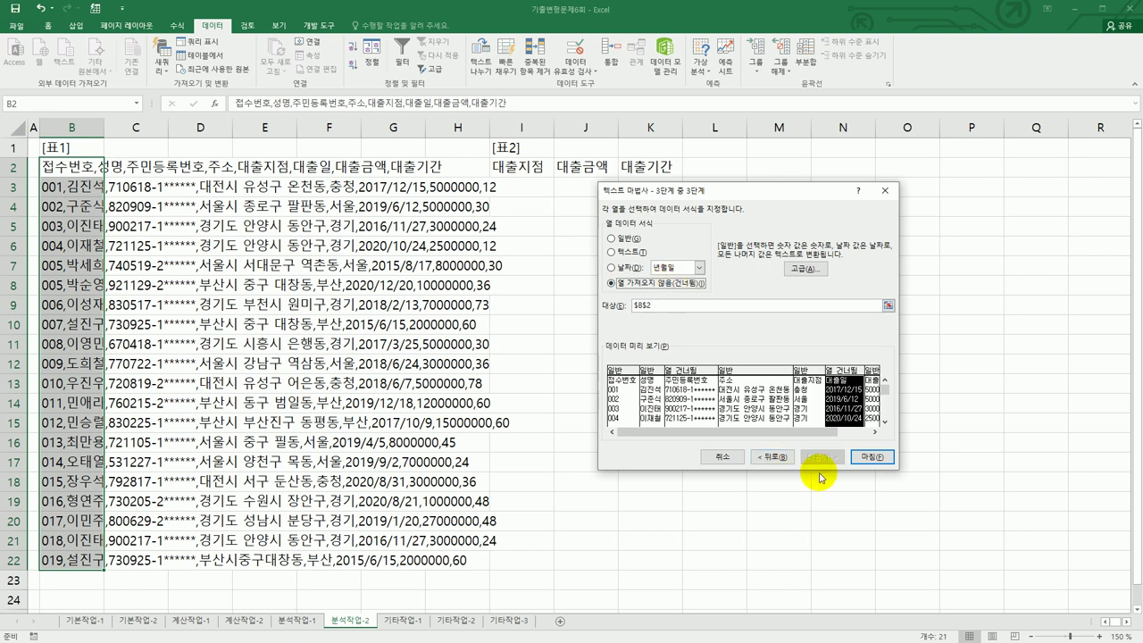
pyautogui.click(854, 457)
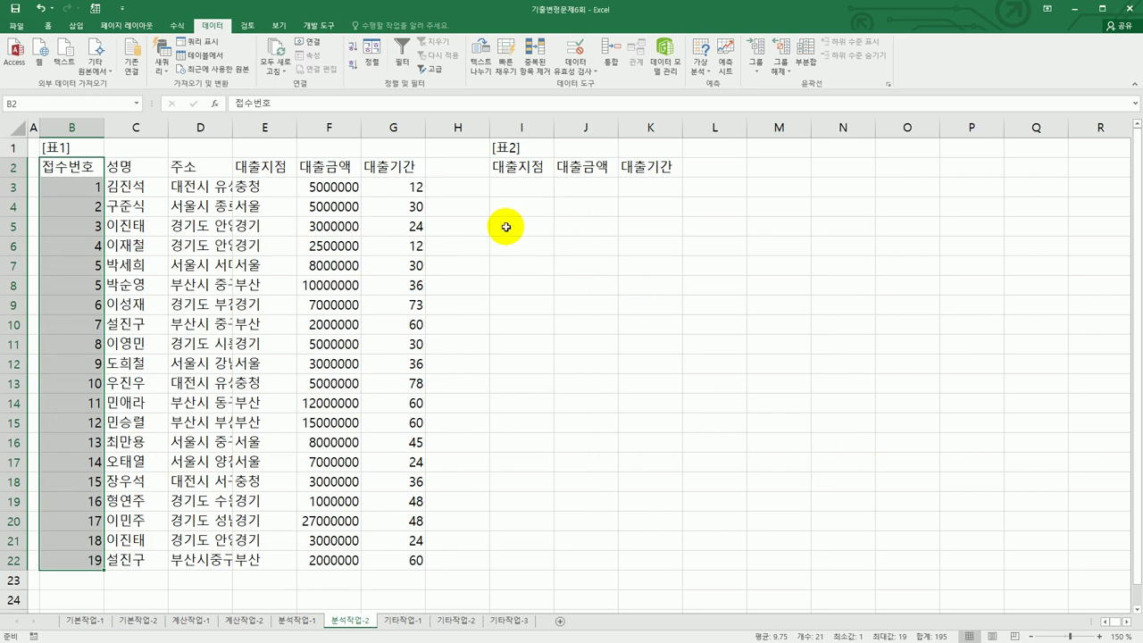
# - Set up a consolidation for the 표2 headers I2:K2 with the average (평균) function and add E2:G22 as reference
pyautogui.moveTo(519, 168); pyautogui.dragTo(641, 176)
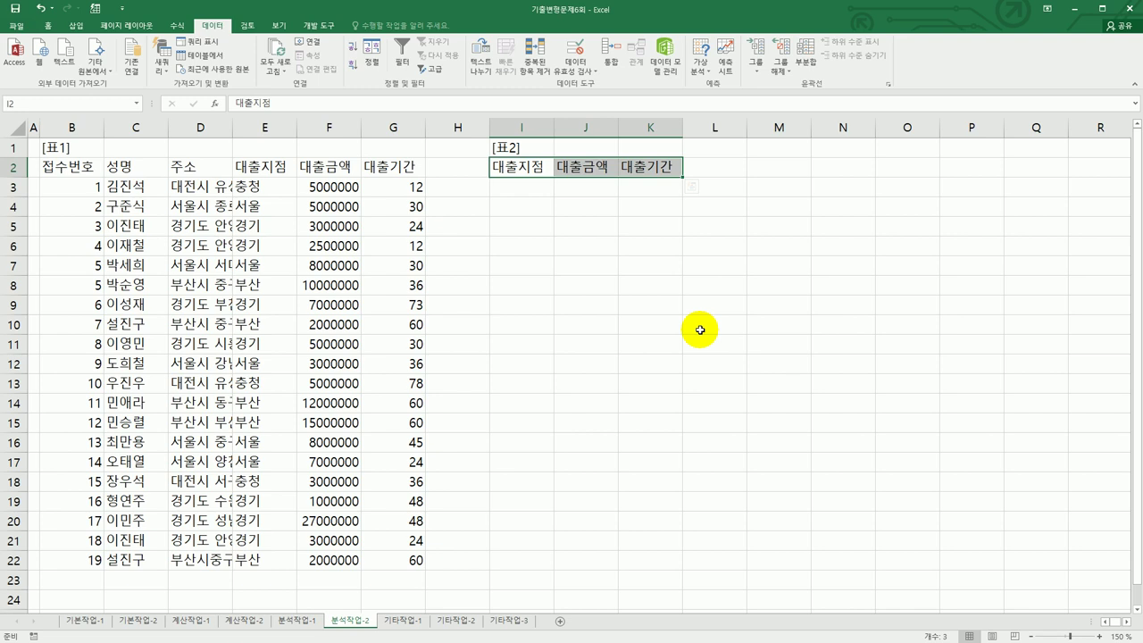
pyautogui.click(608, 68)
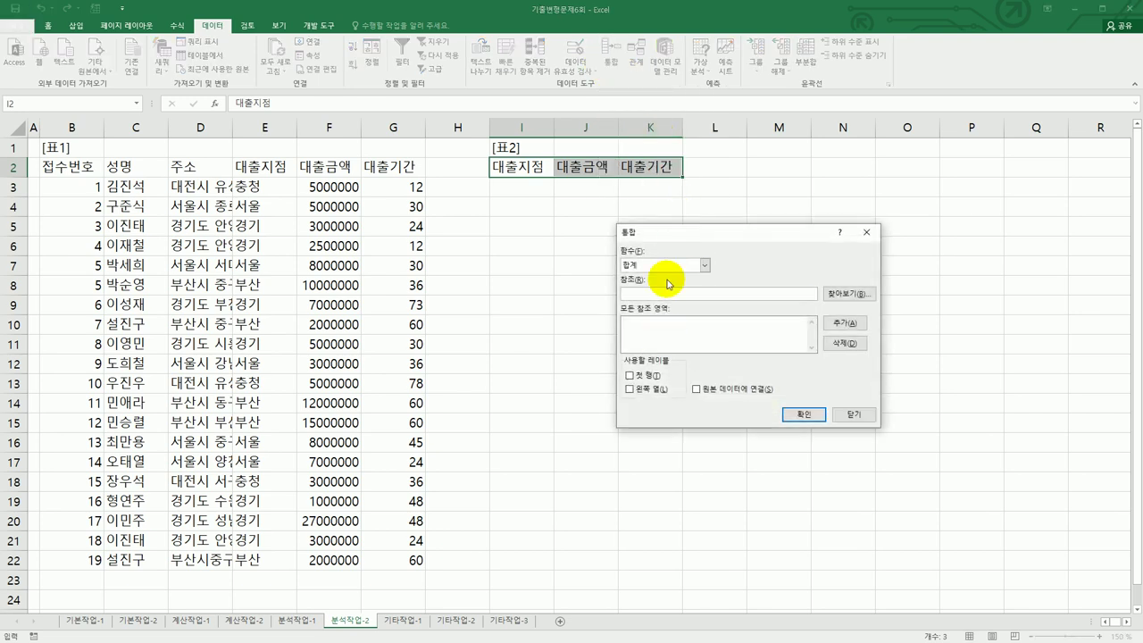
pyautogui.click(704, 265)
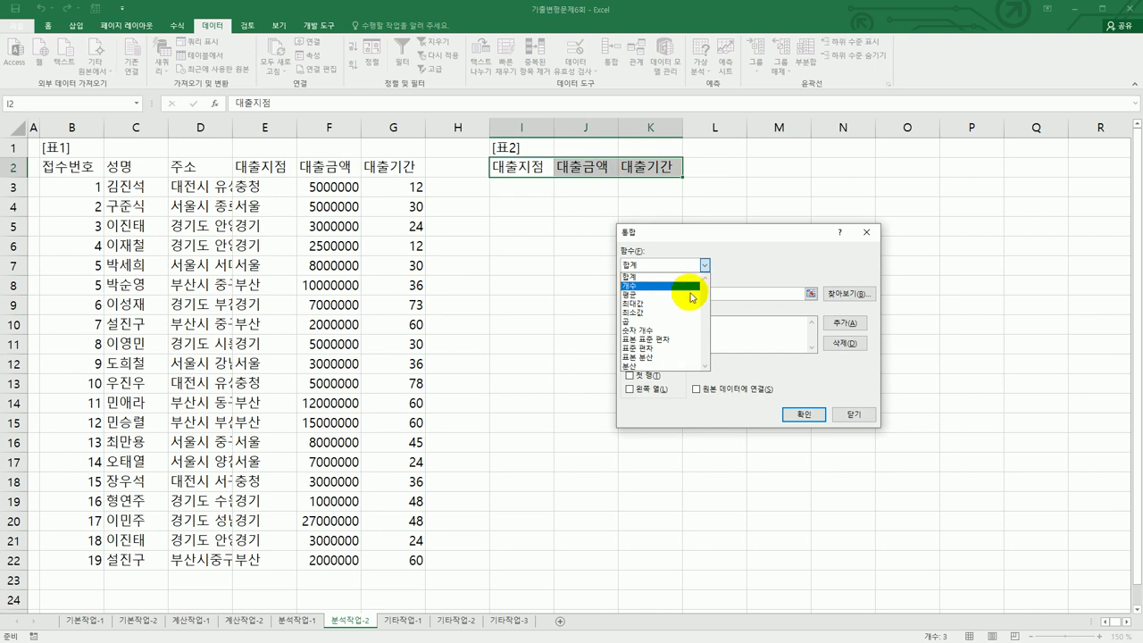
pyautogui.click(690, 294)
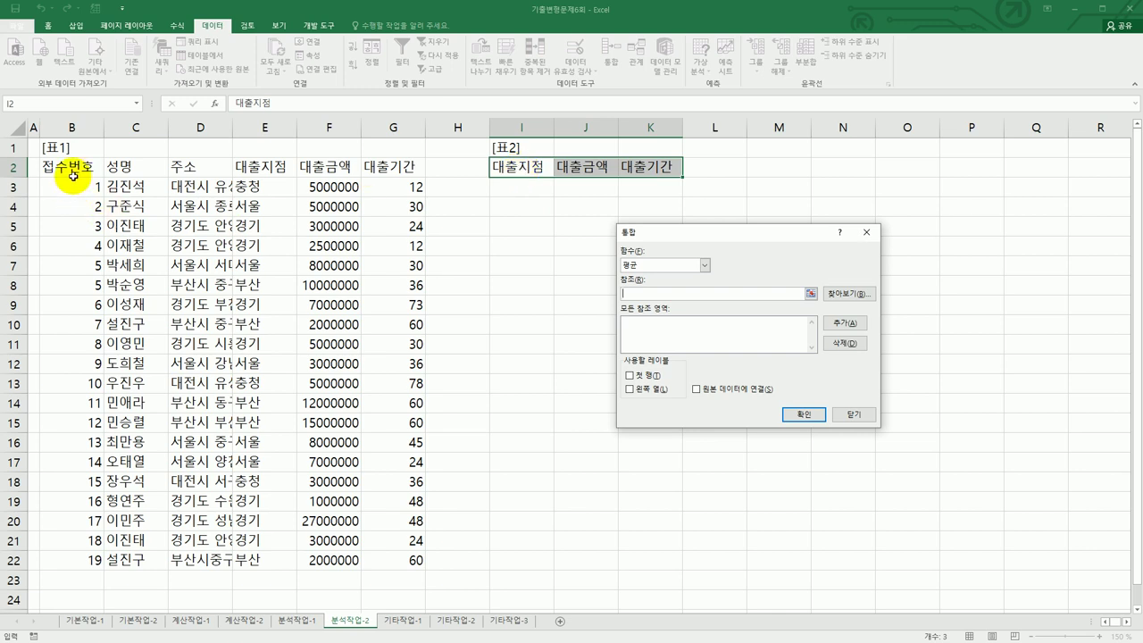
pyautogui.click(279, 167)
pyautogui.moveTo(280, 167); pyautogui.dragTo(384, 562)
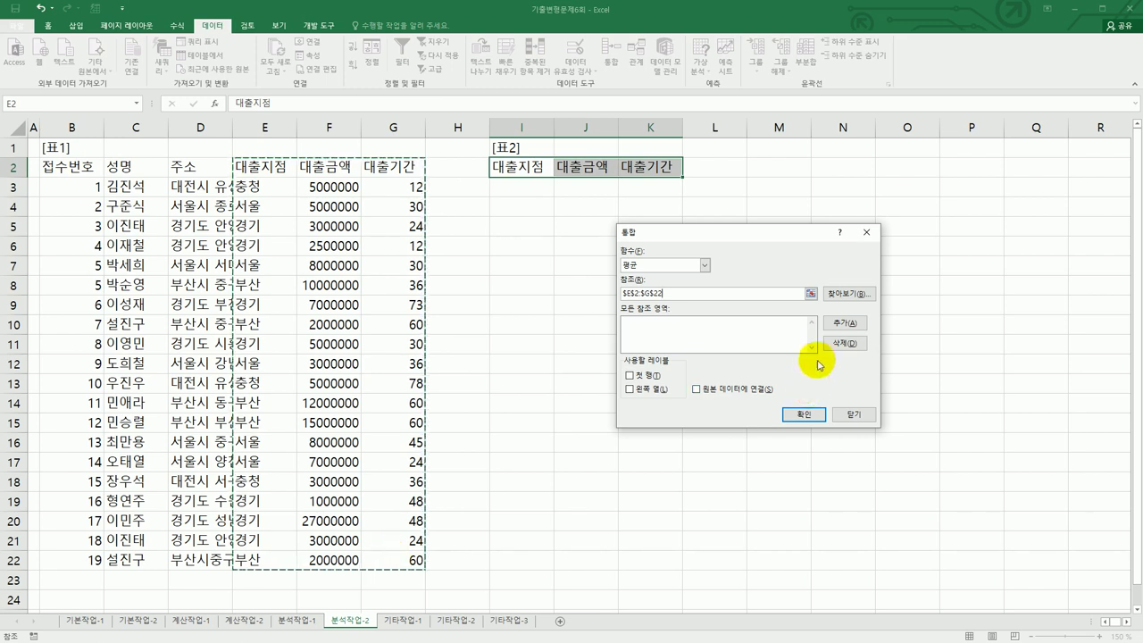
pyautogui.click(839, 327)
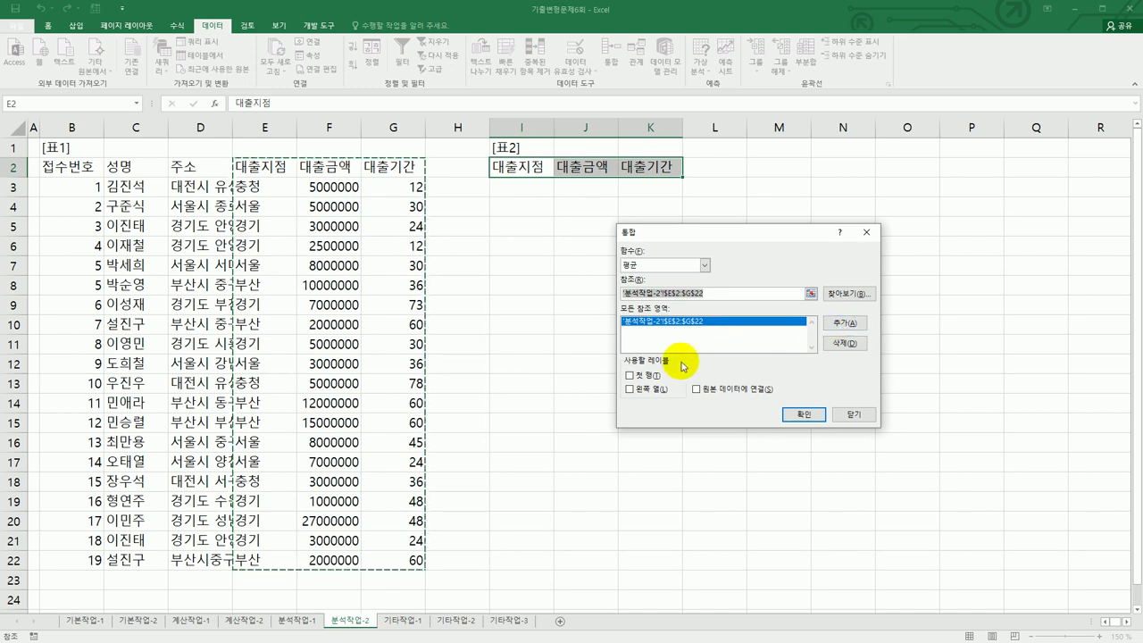
# - Use the top row and left column as labels and run the consolidation into 표2
pyautogui.click(651, 378)
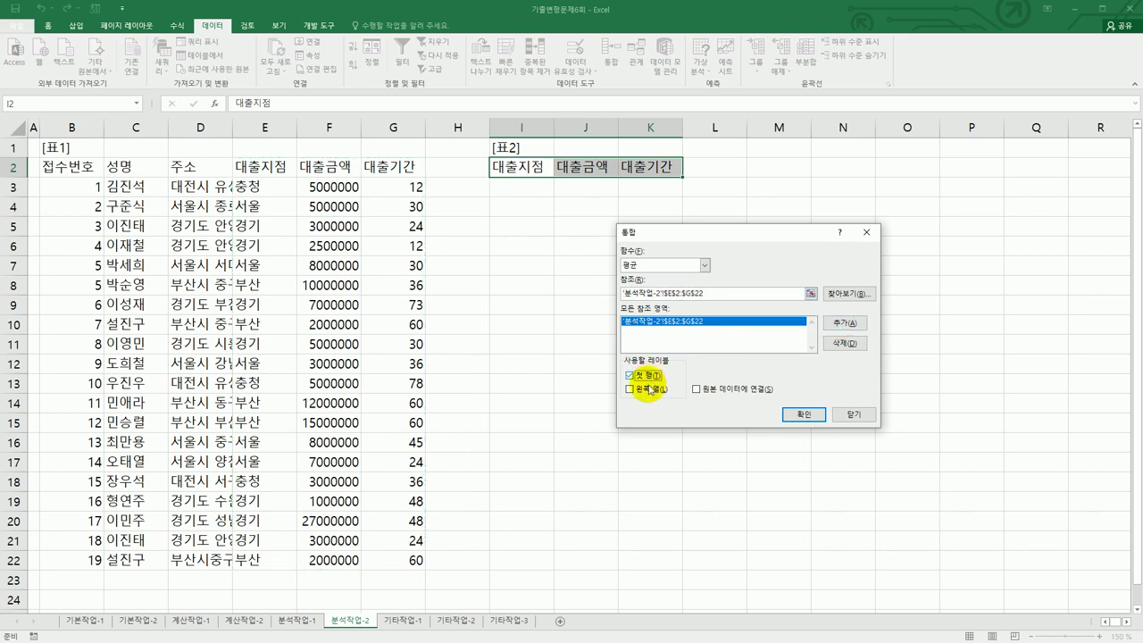
pyautogui.click(647, 393)
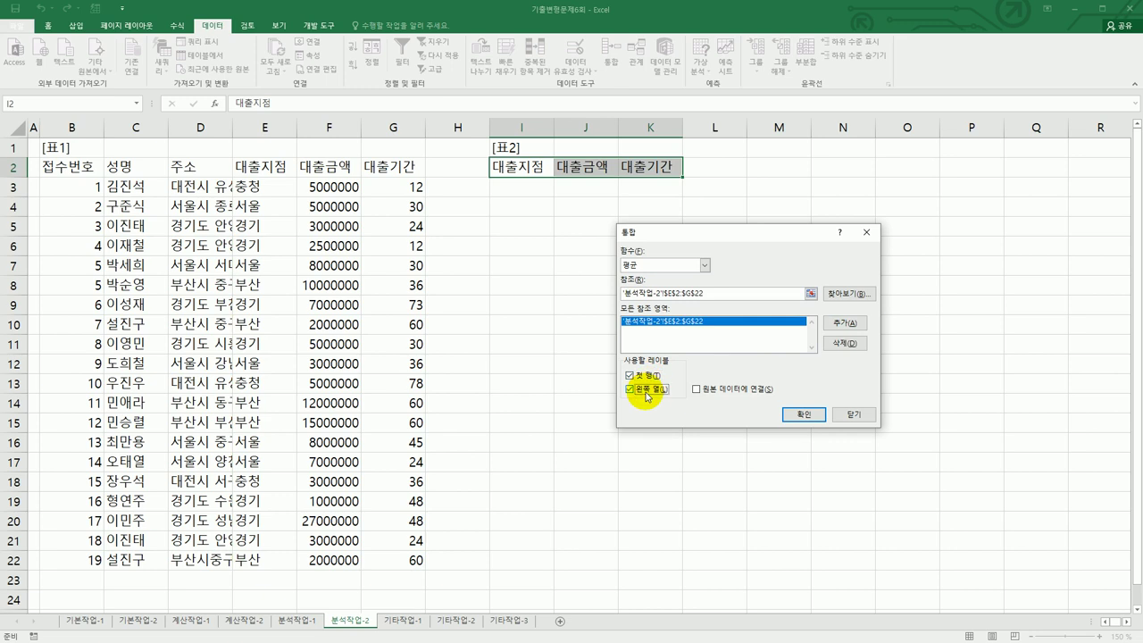
pyautogui.click(787, 415)
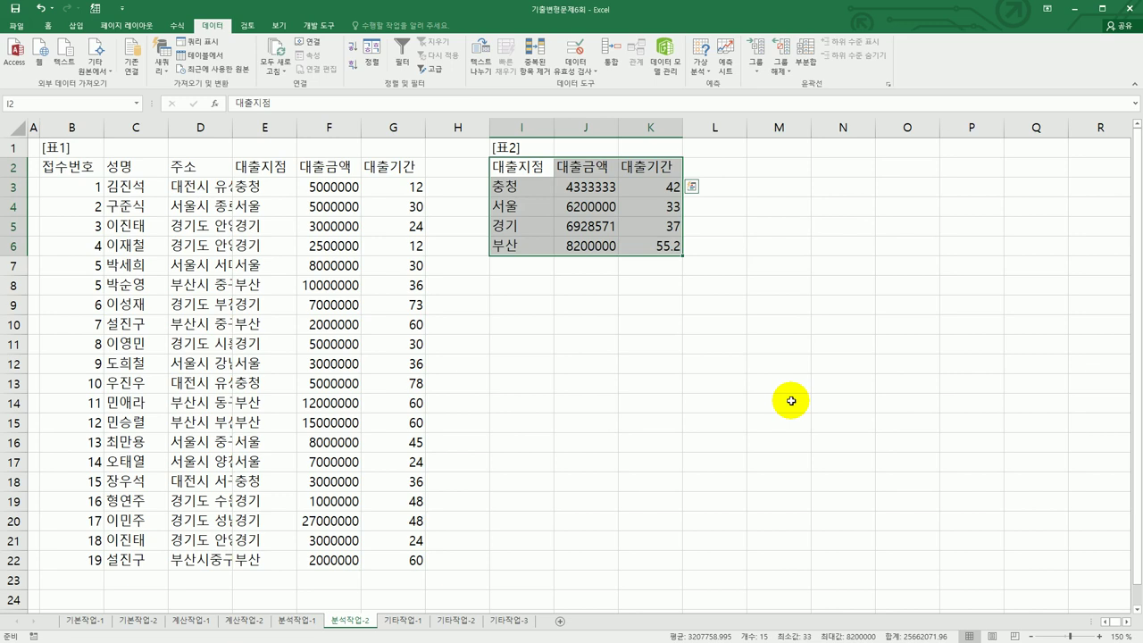
pyautogui.click(791, 401)
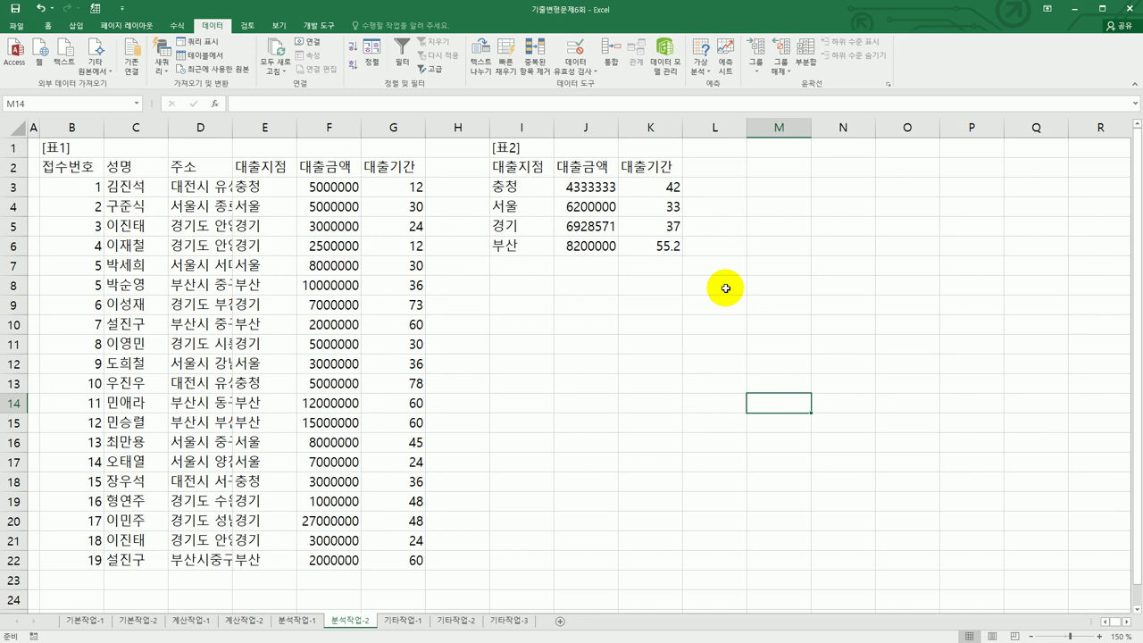
# - On sheet 기타작업-1, add a trendline to the A사 series of the column chart
pyautogui.click(406, 620)
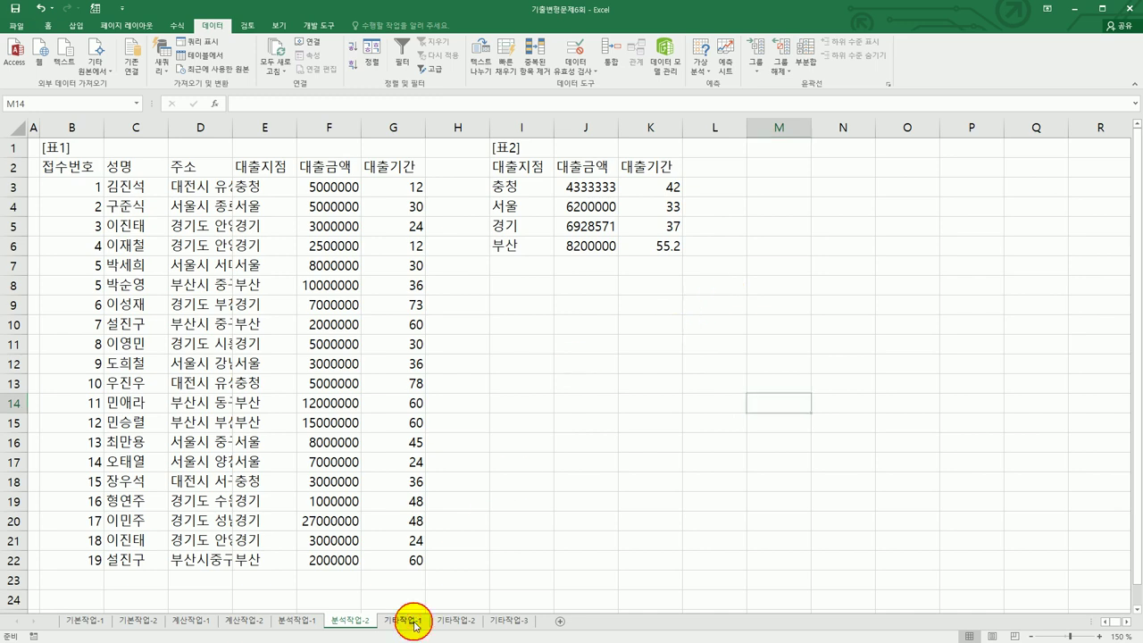
pyautogui.scroll(-2, 715, 483)
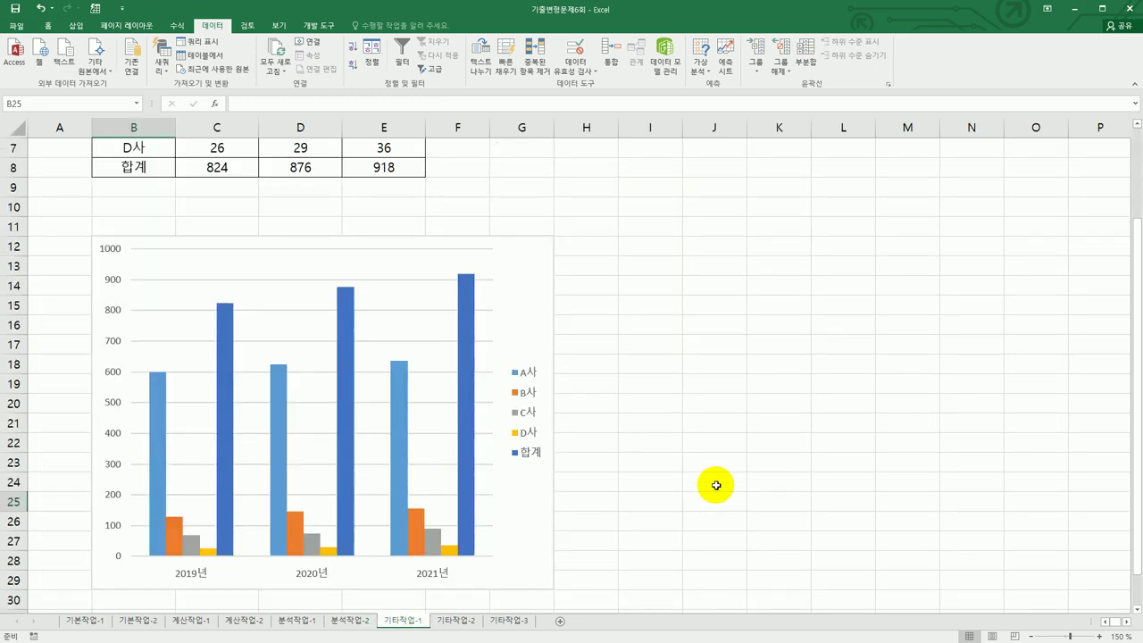
pyautogui.scroll(-1, 716, 485)
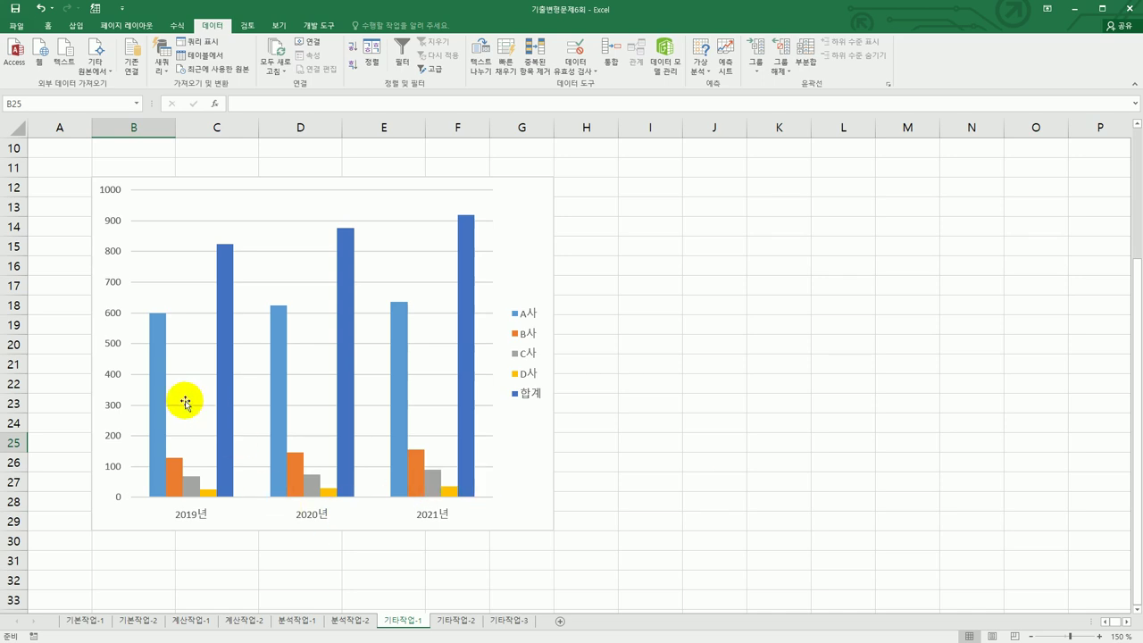
pyautogui.click(154, 355)
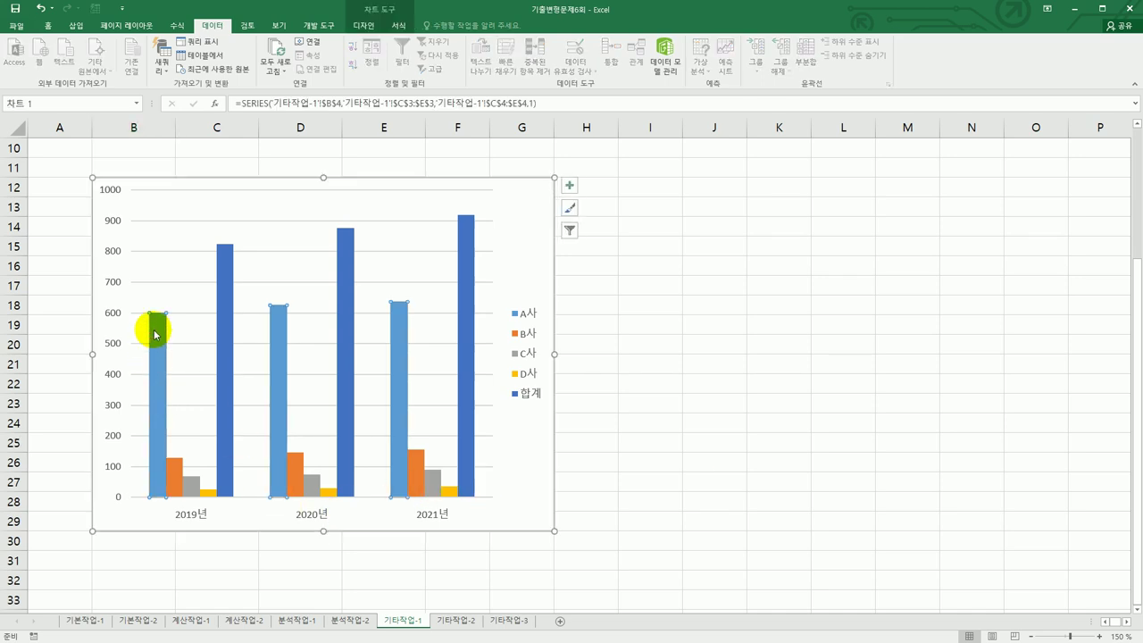
pyautogui.rightClick(155, 332)
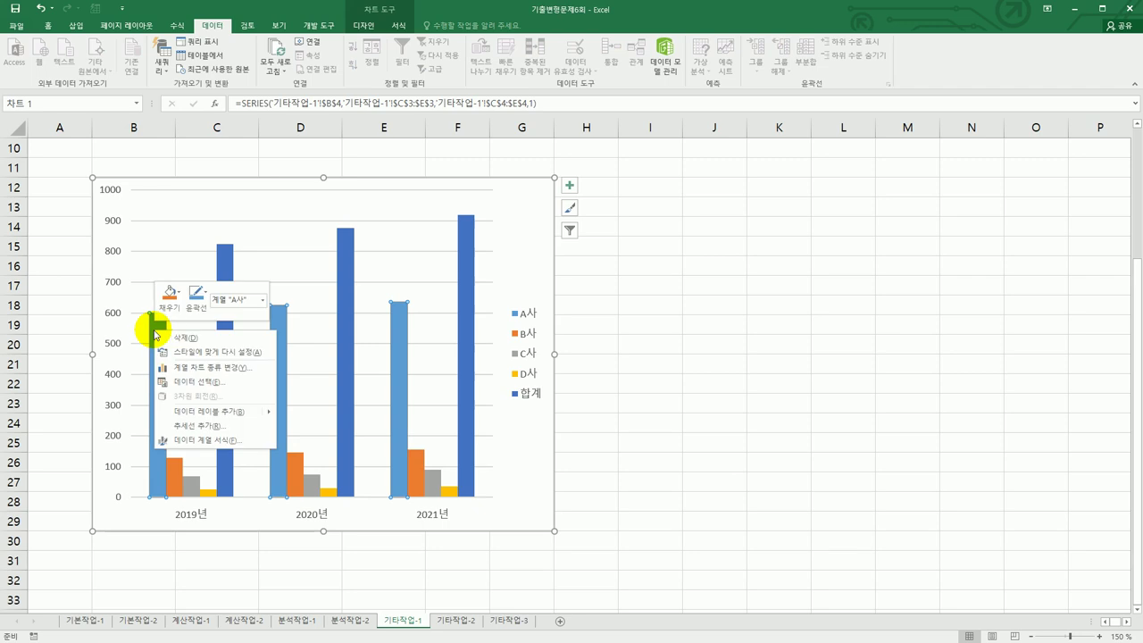
pyautogui.click(215, 426)
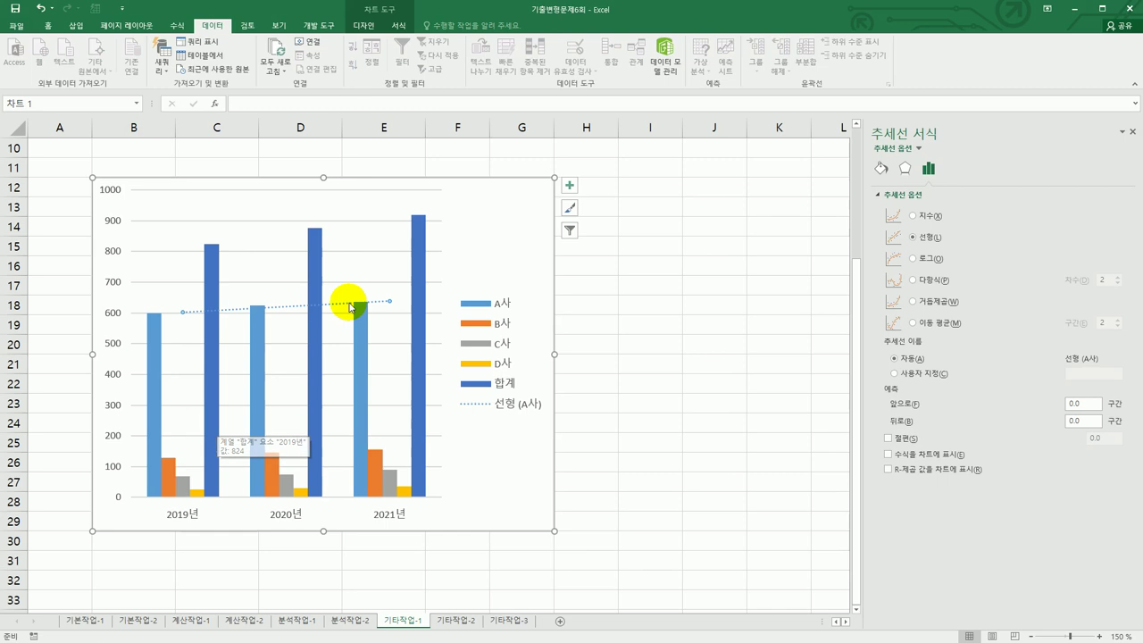
# - Change the A사 trendline to polynomial (다항식) and forecast it forward by 1 period
pyautogui.click(936, 284)
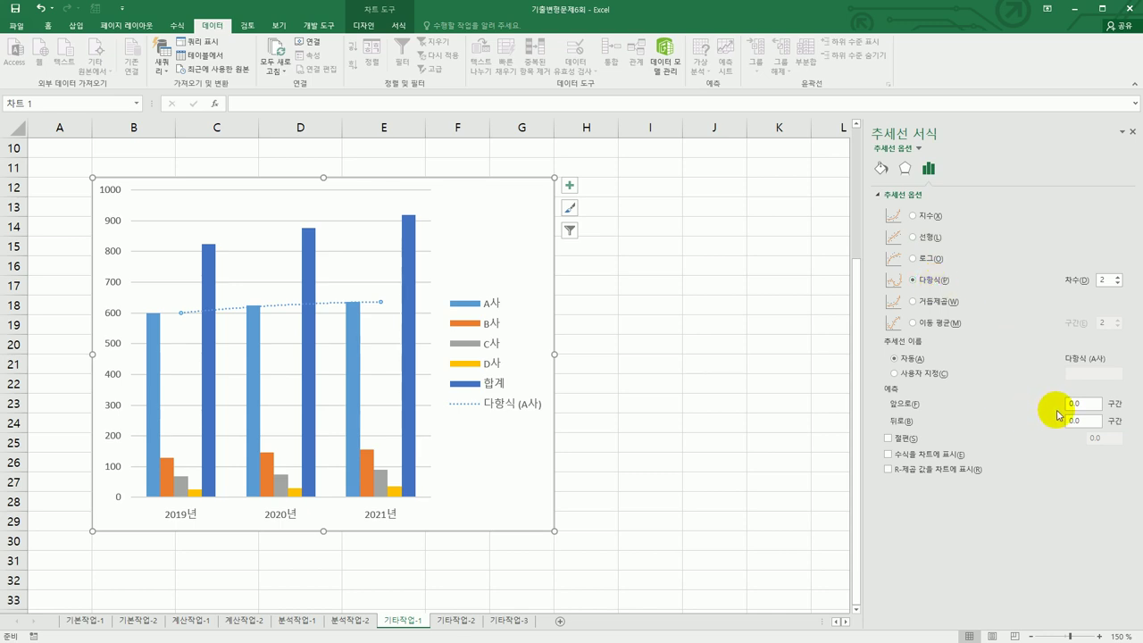
pyautogui.moveTo(1092, 402); pyautogui.dragTo(1047, 408)
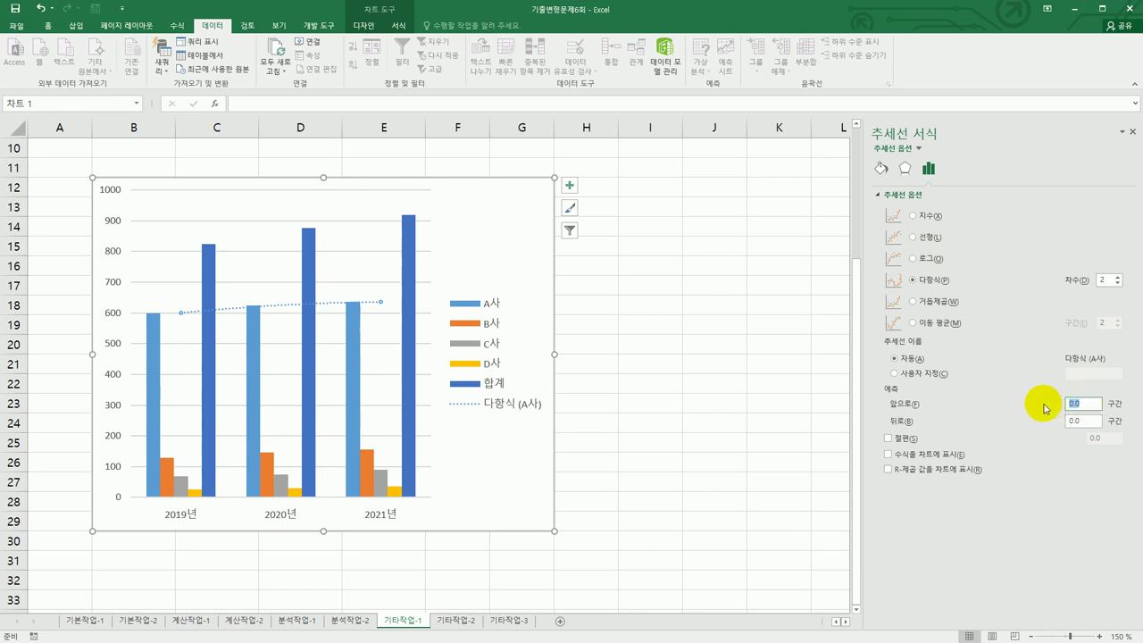
pyautogui.write('1')
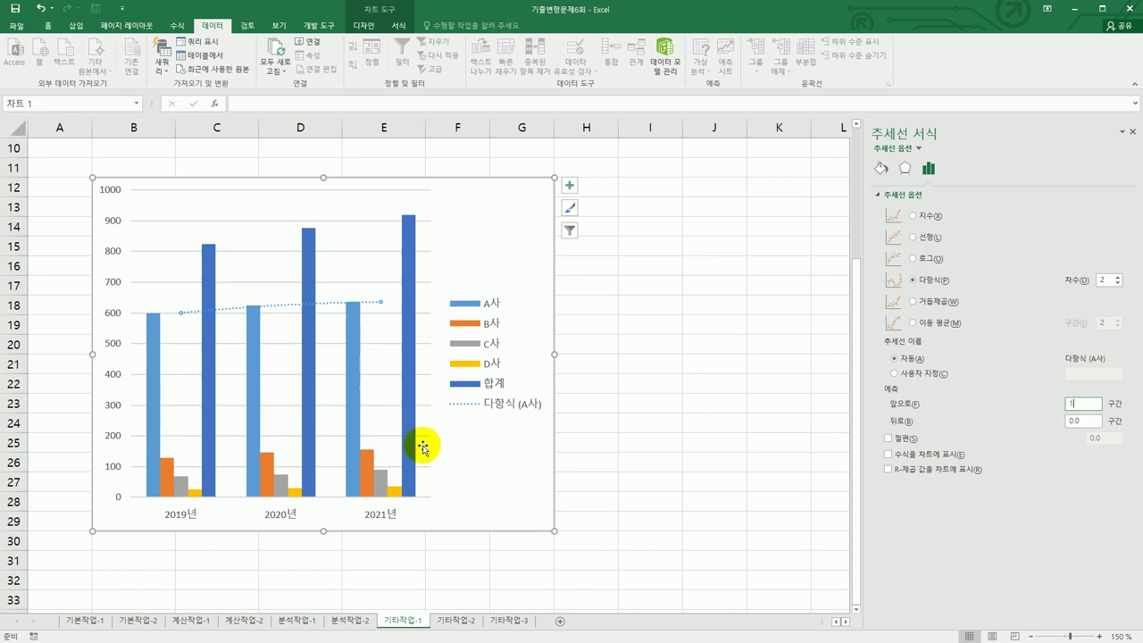
# - Change the 합계 series to a line with markers (표식이 있는 꺾은선형) plotted on the secondary axis
pyautogui.click(410, 379)
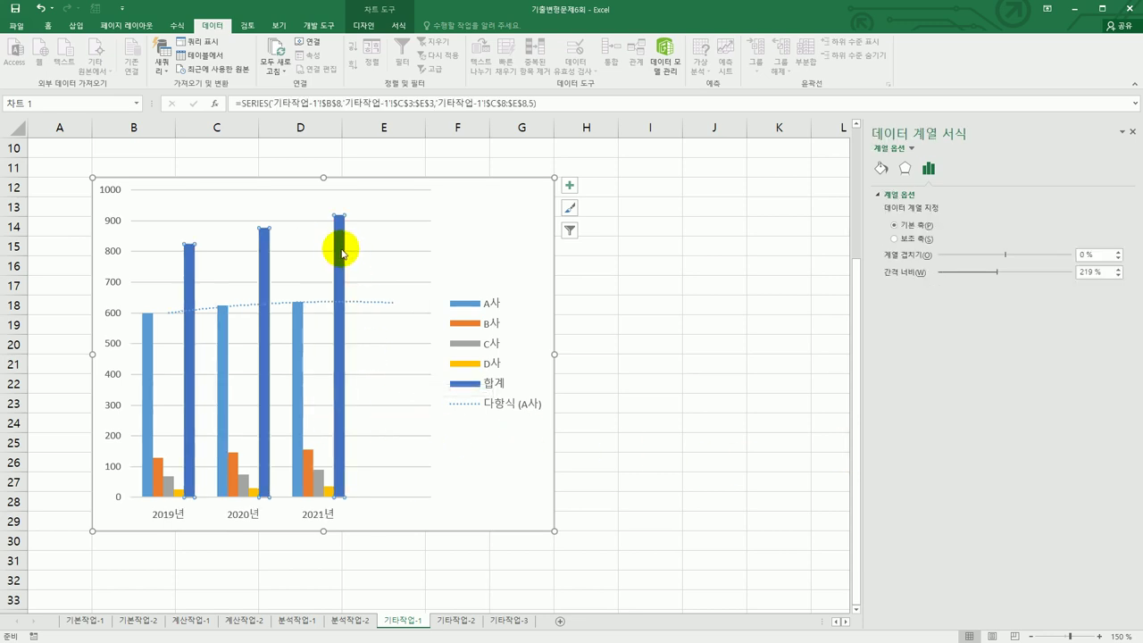
pyautogui.moveTo(342, 254)
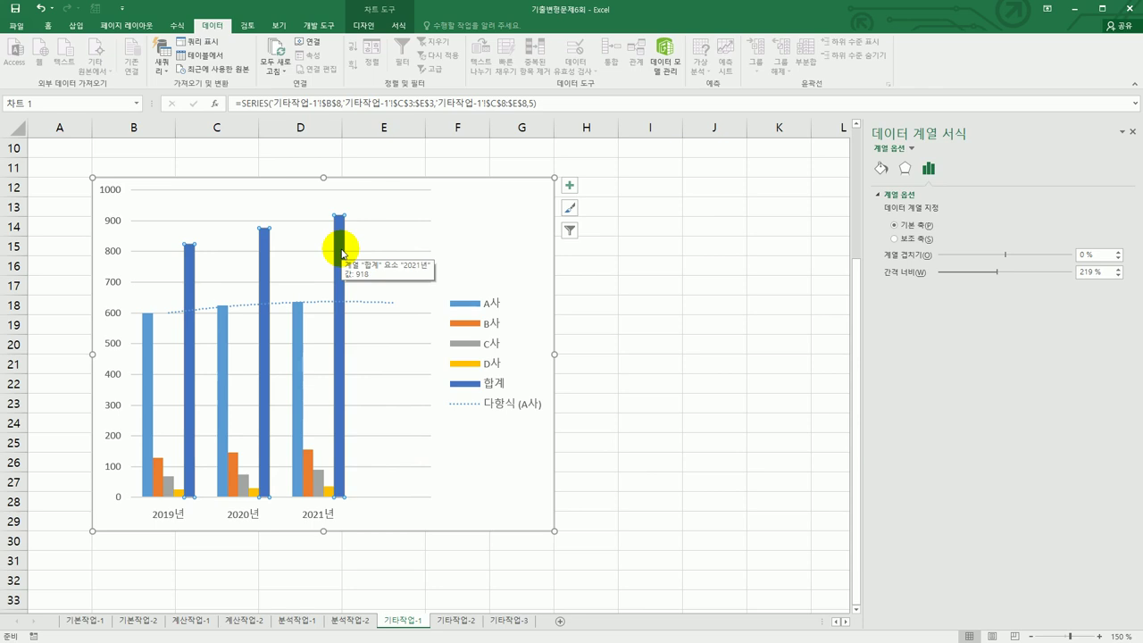
pyautogui.rightClick(342, 252)
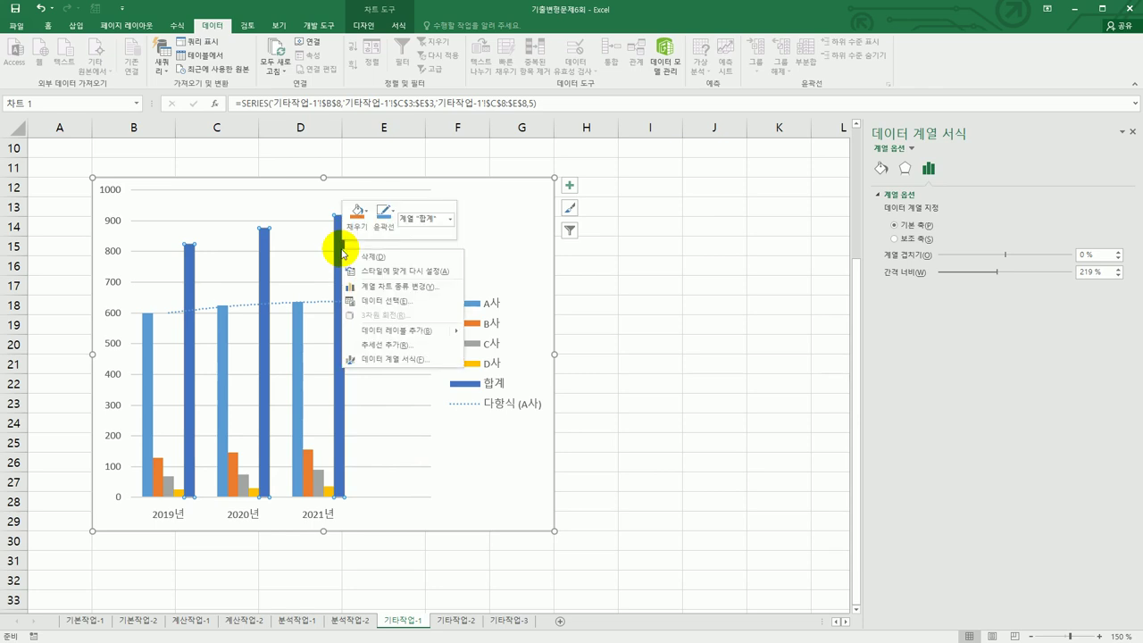
pyautogui.click(366, 287)
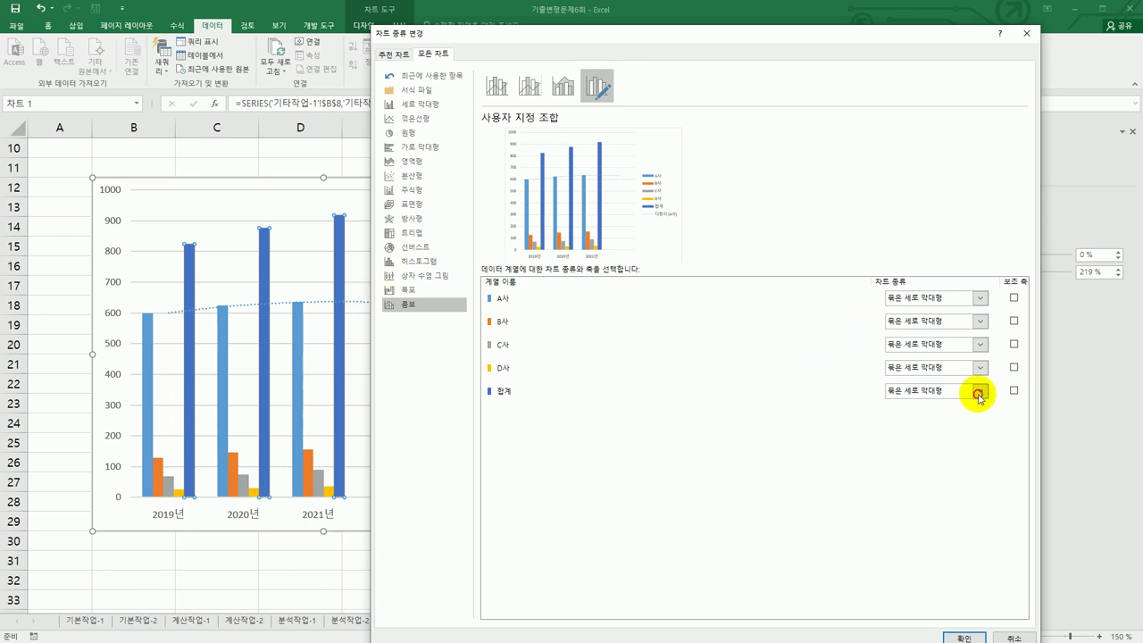
pyautogui.click(980, 390)
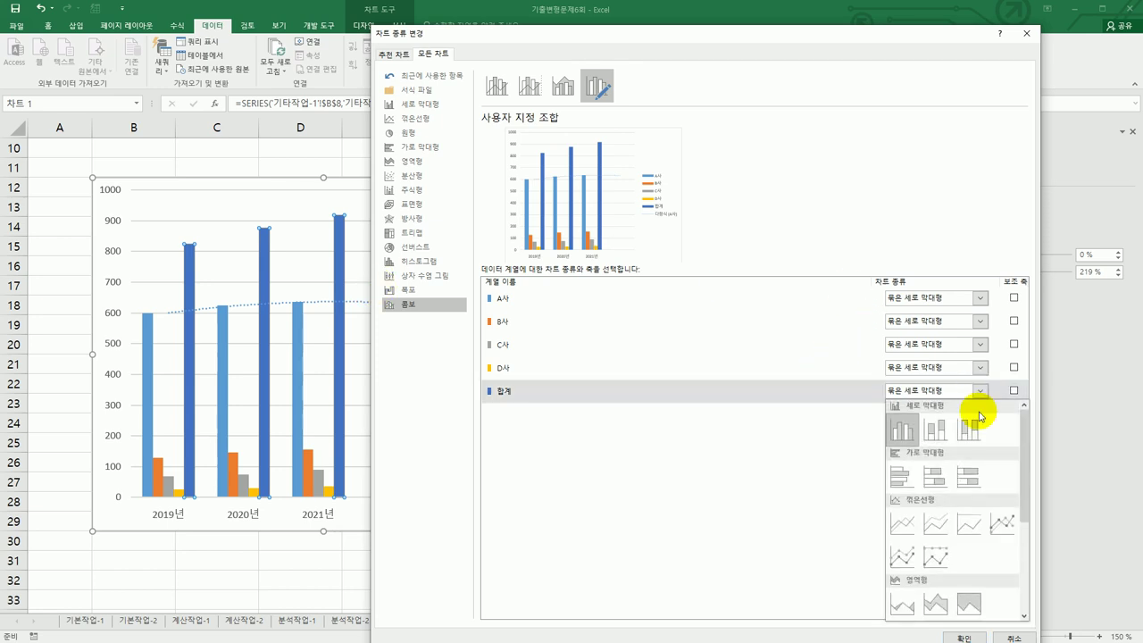
pyautogui.click(1002, 526)
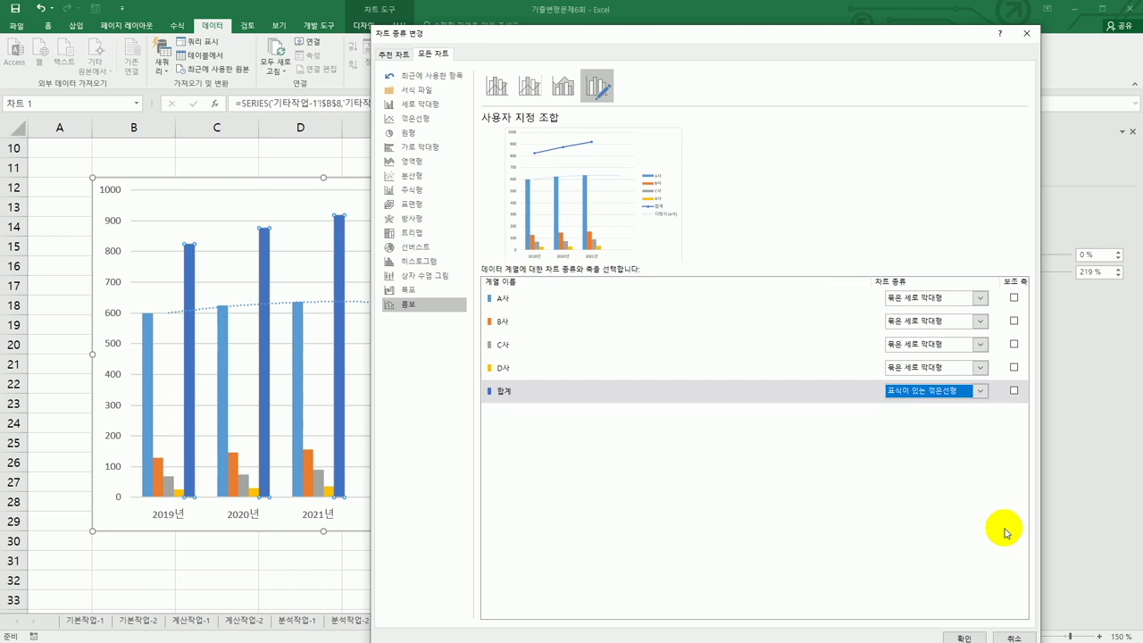
pyautogui.click(1013, 393)
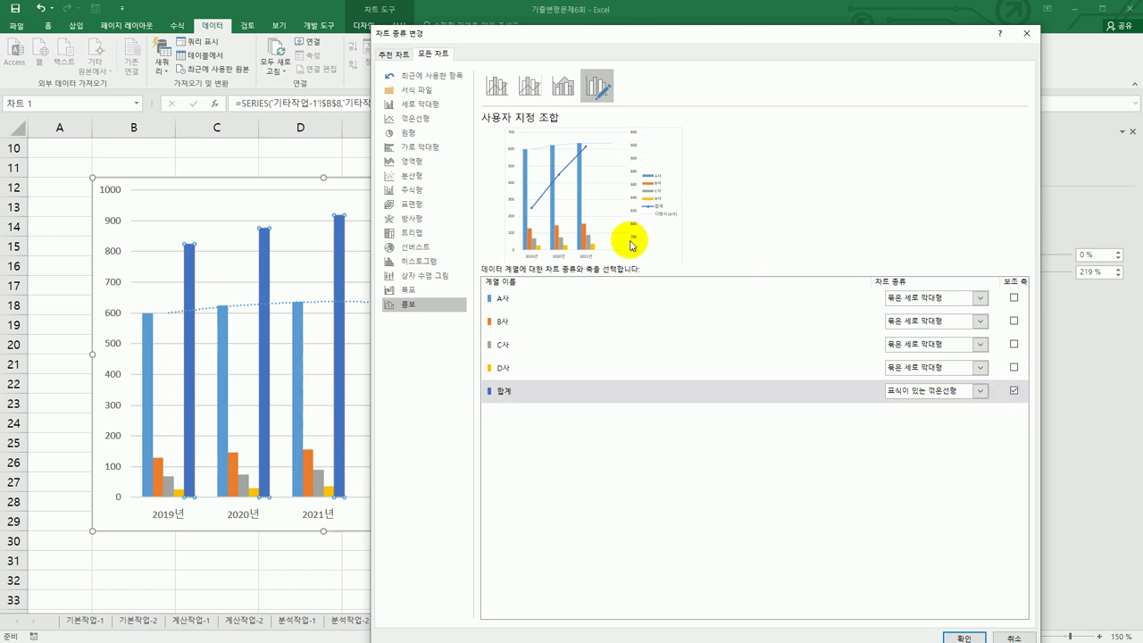
pyautogui.click(957, 636)
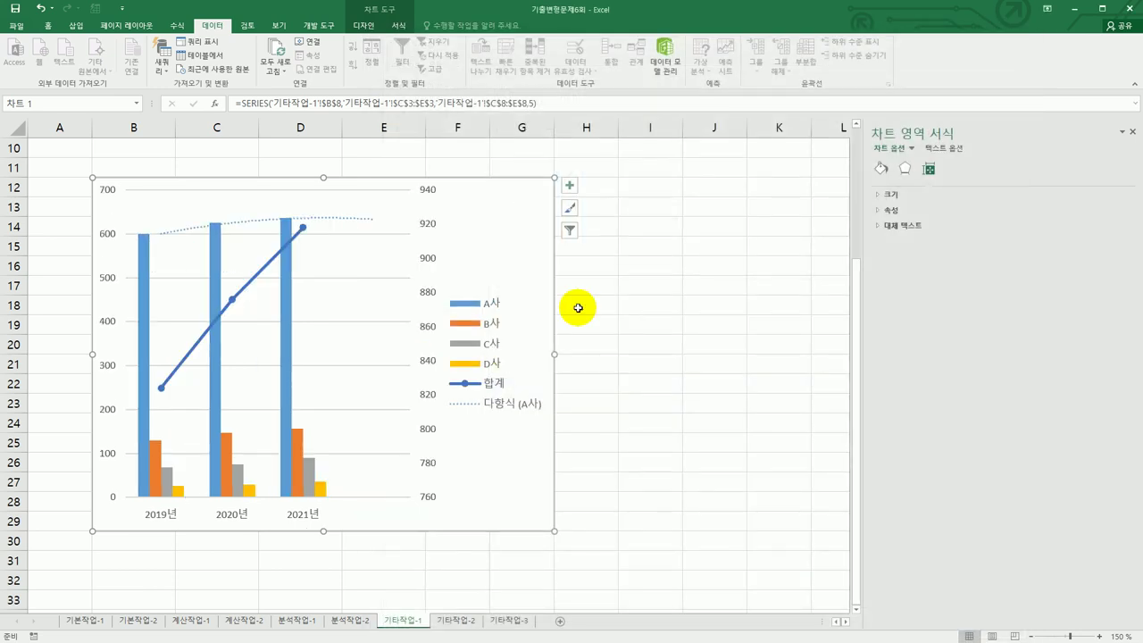
# - Set the secondary vertical axis to a minimum of 750, a maximum of 950 and a major unit of 50
pyautogui.click(423, 224)
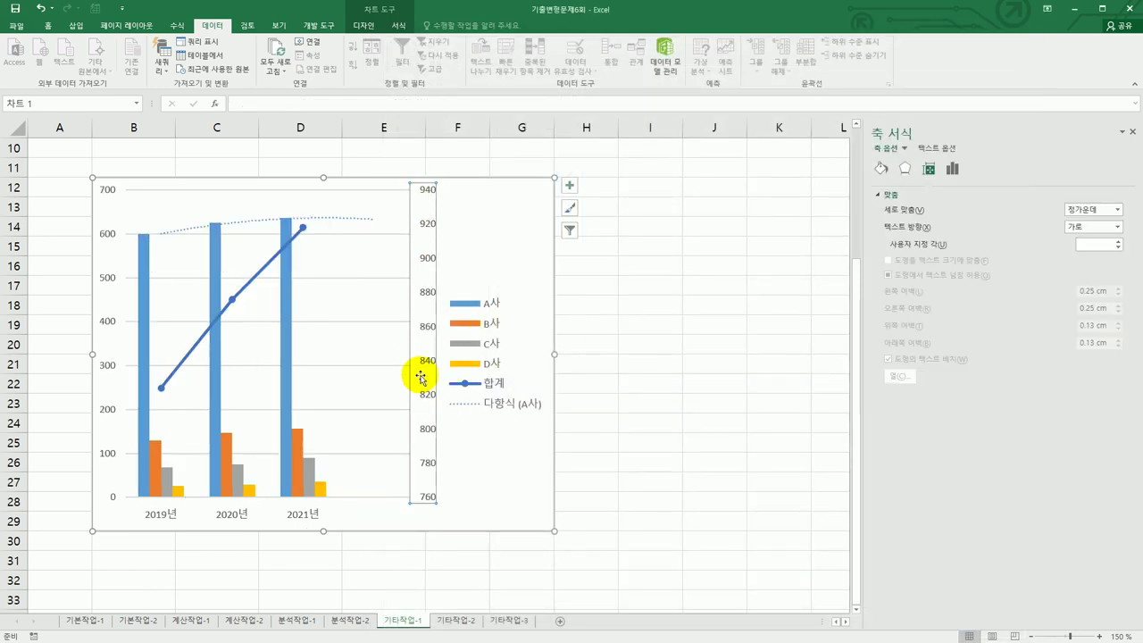
pyautogui.click(953, 168)
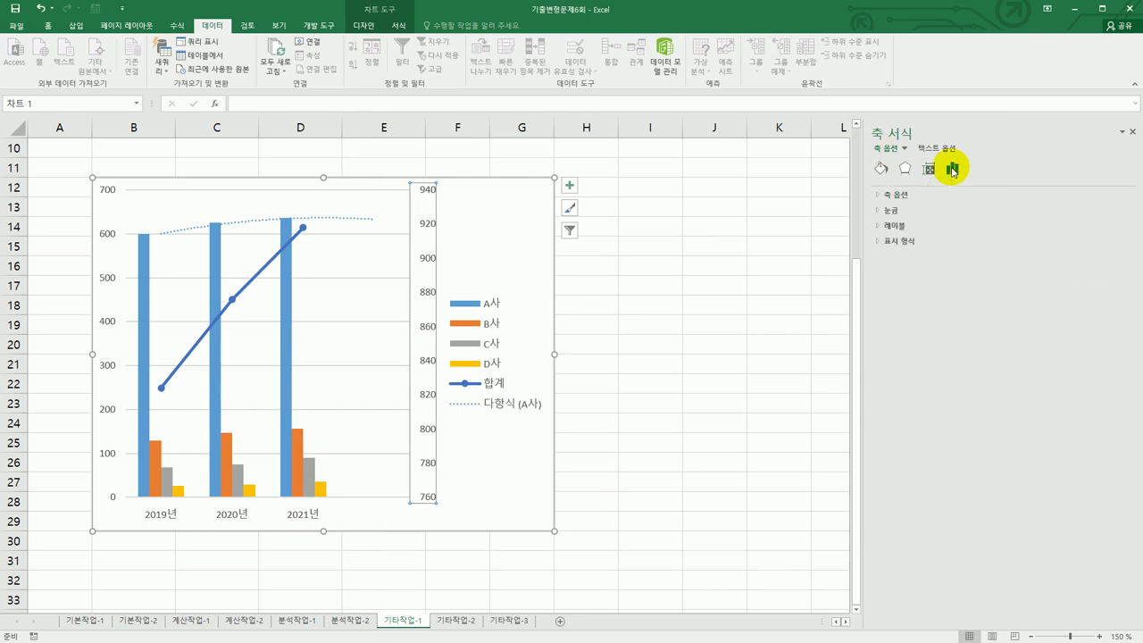
pyautogui.click(893, 194)
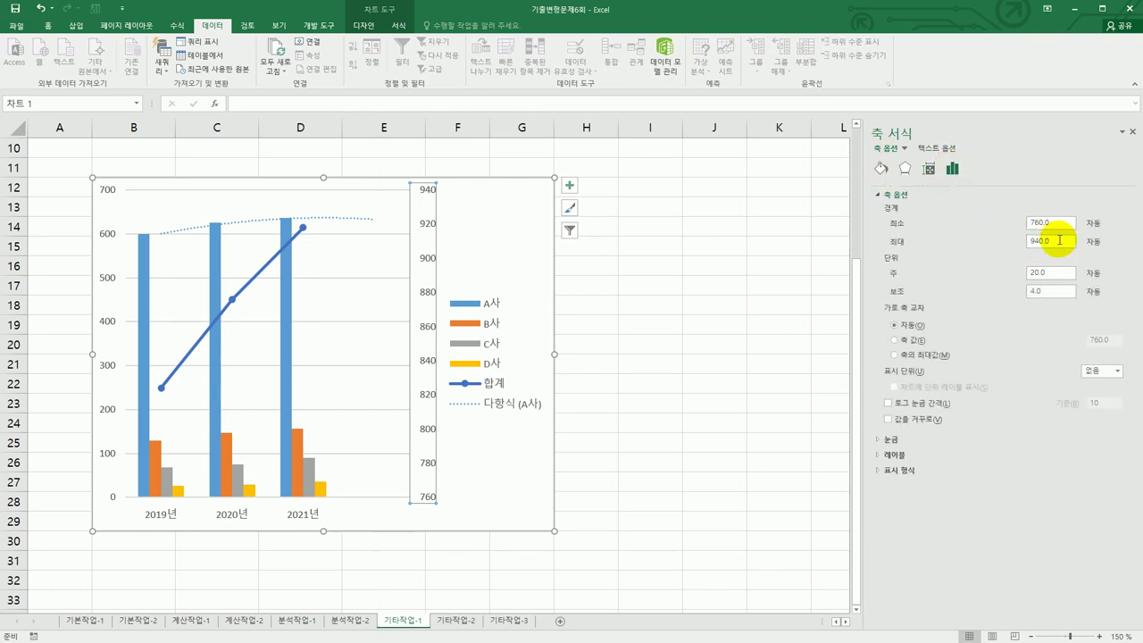
pyautogui.moveTo(1060, 223); pyautogui.dragTo(990, 228)
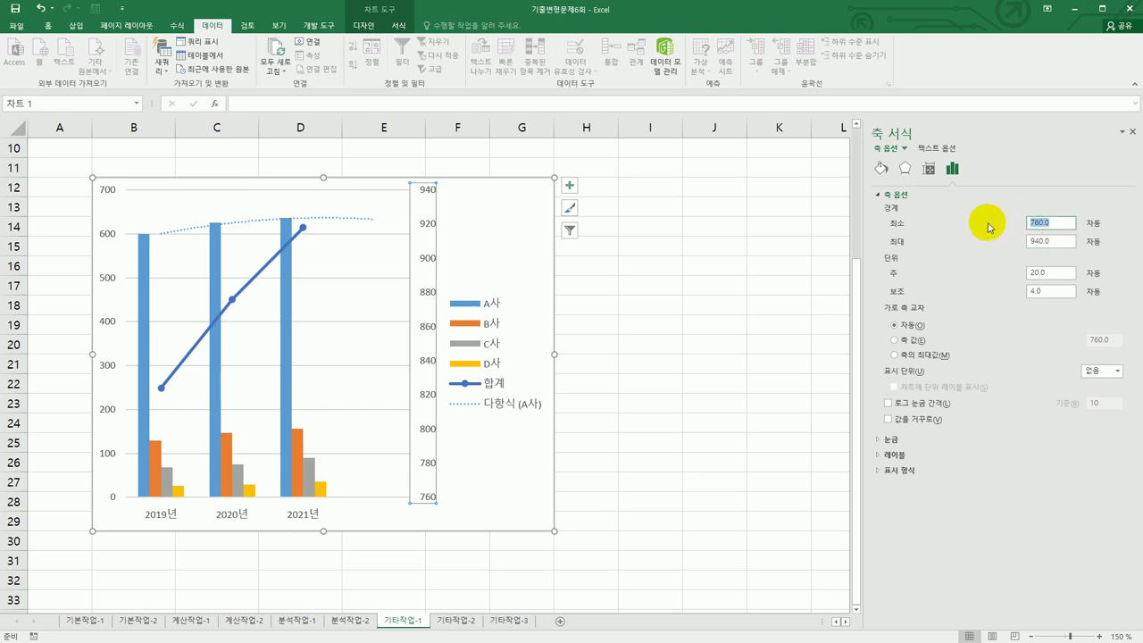
pyautogui.write('750')
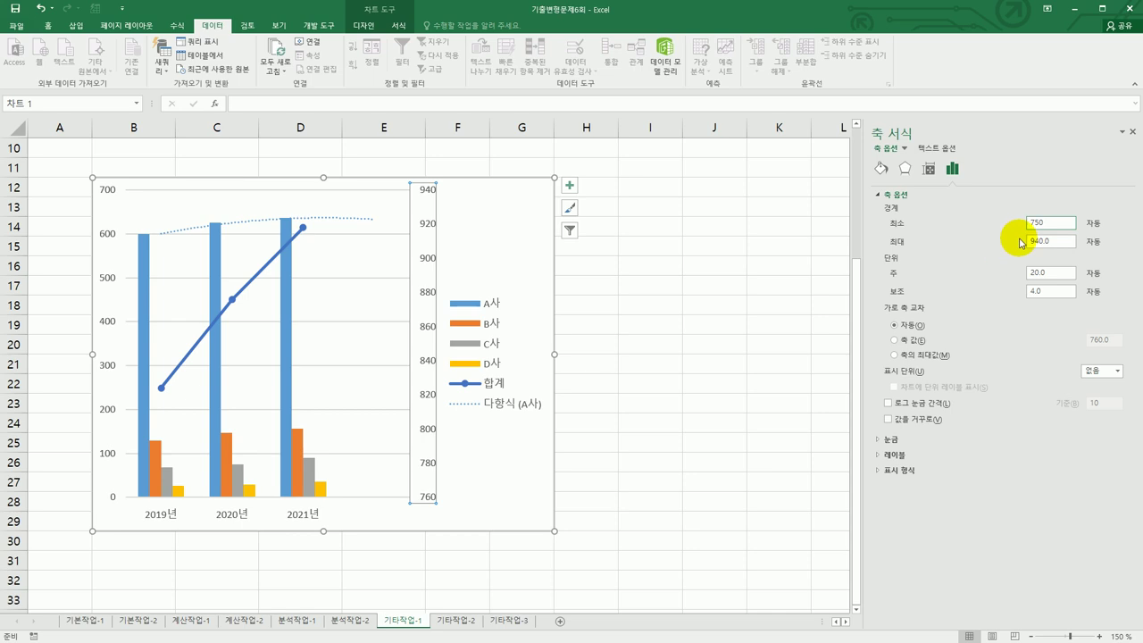
pyautogui.moveTo(1055, 242); pyautogui.dragTo(1022, 241)
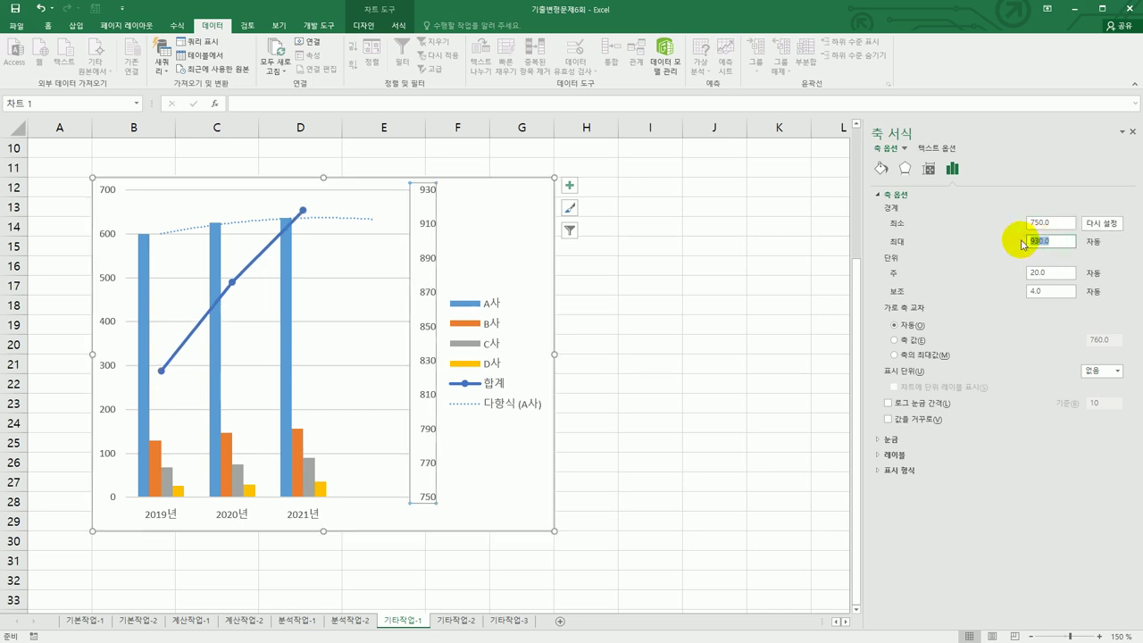
pyautogui.write('950')
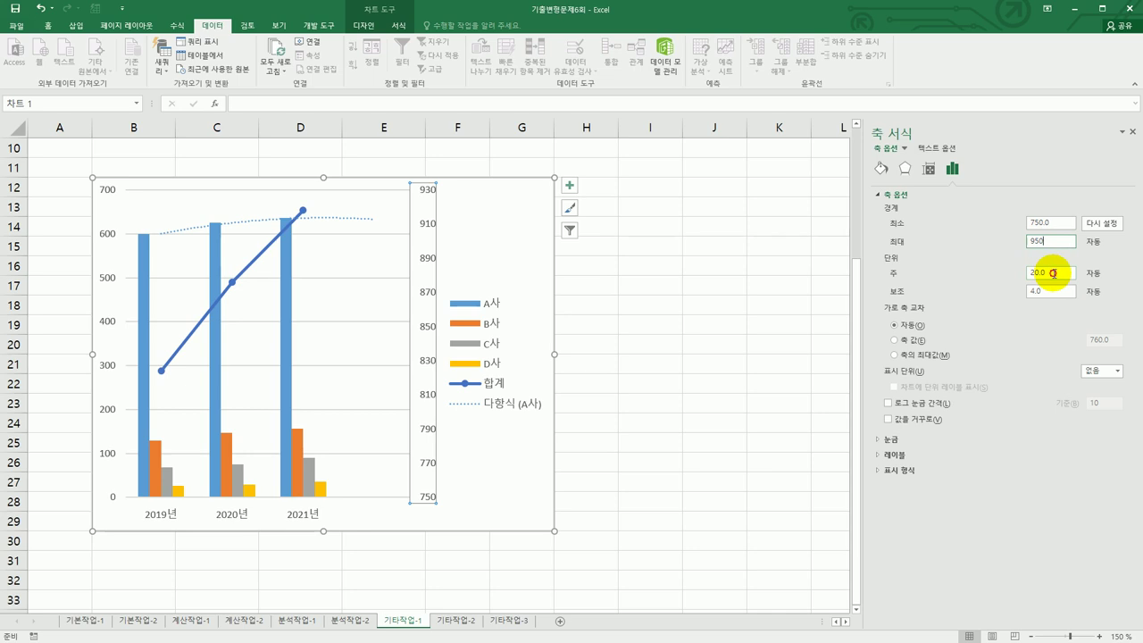
pyautogui.click(1046, 272)
pyautogui.write('50')
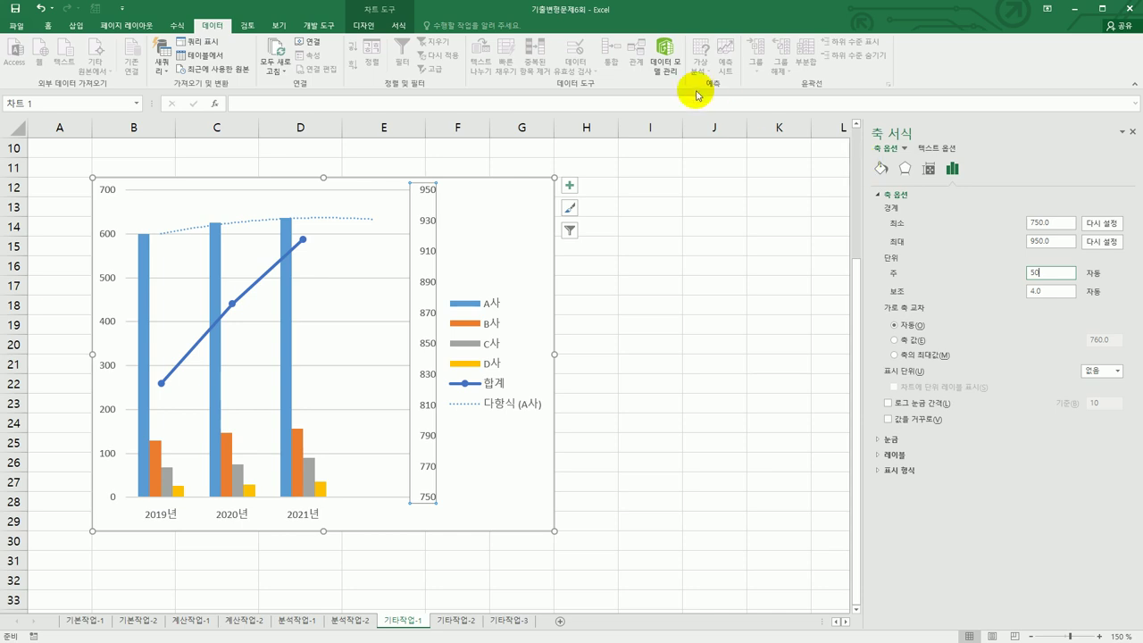
# - Add a chart title plus axis titles for the primary horizontal, primary vertical and secondary vertical axes only
pyautogui.click(577, 193)
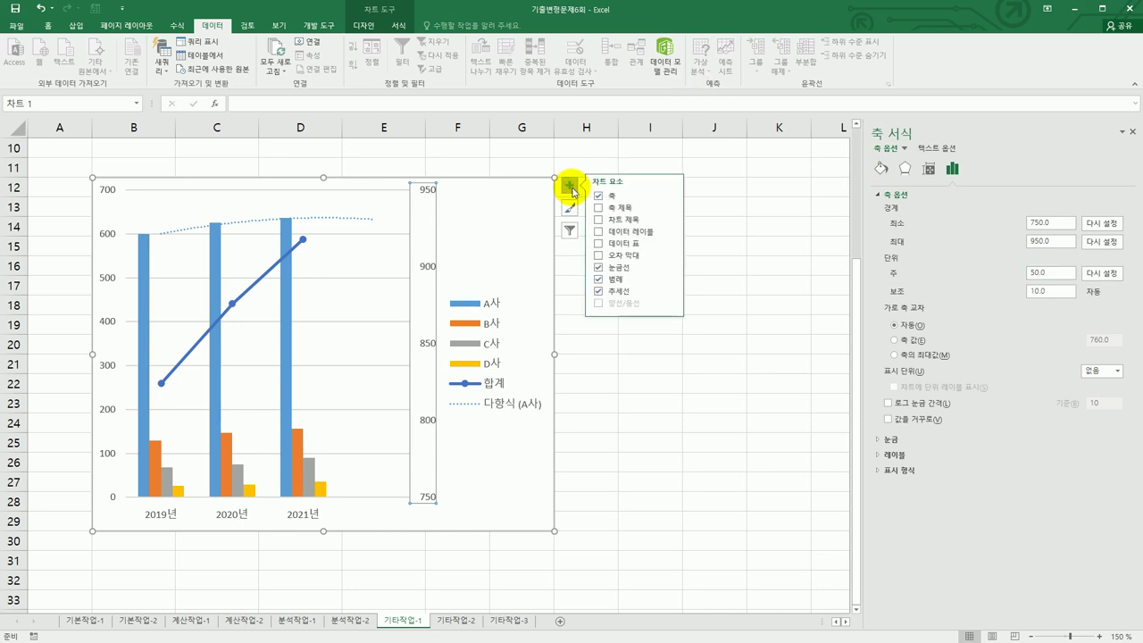
pyautogui.click(631, 224)
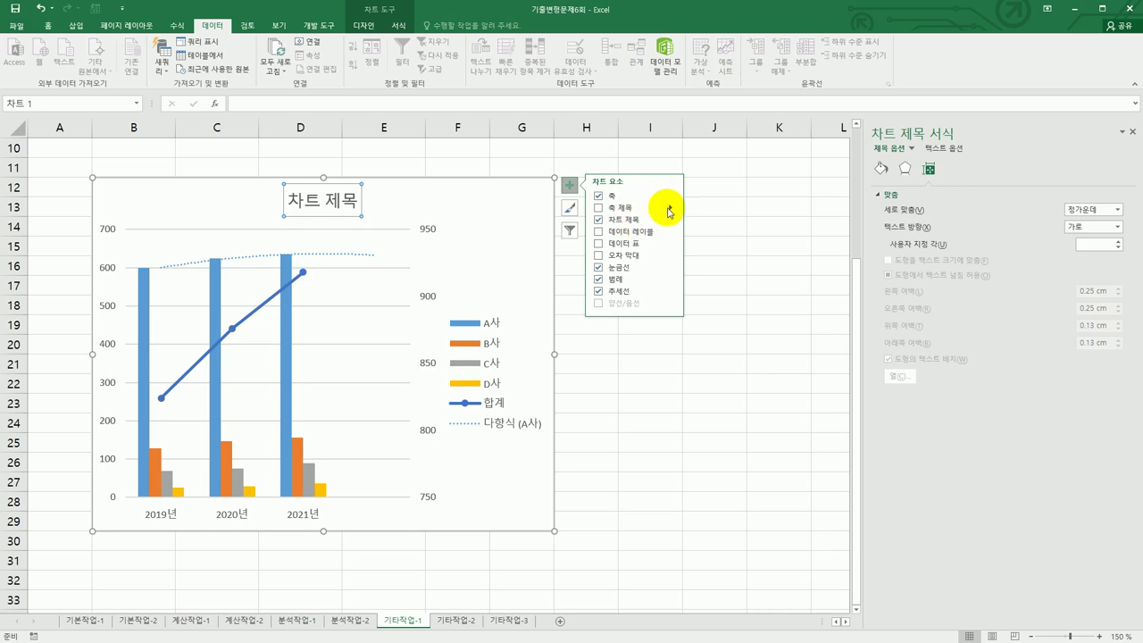
pyautogui.click(669, 208)
pyautogui.click(694, 207)
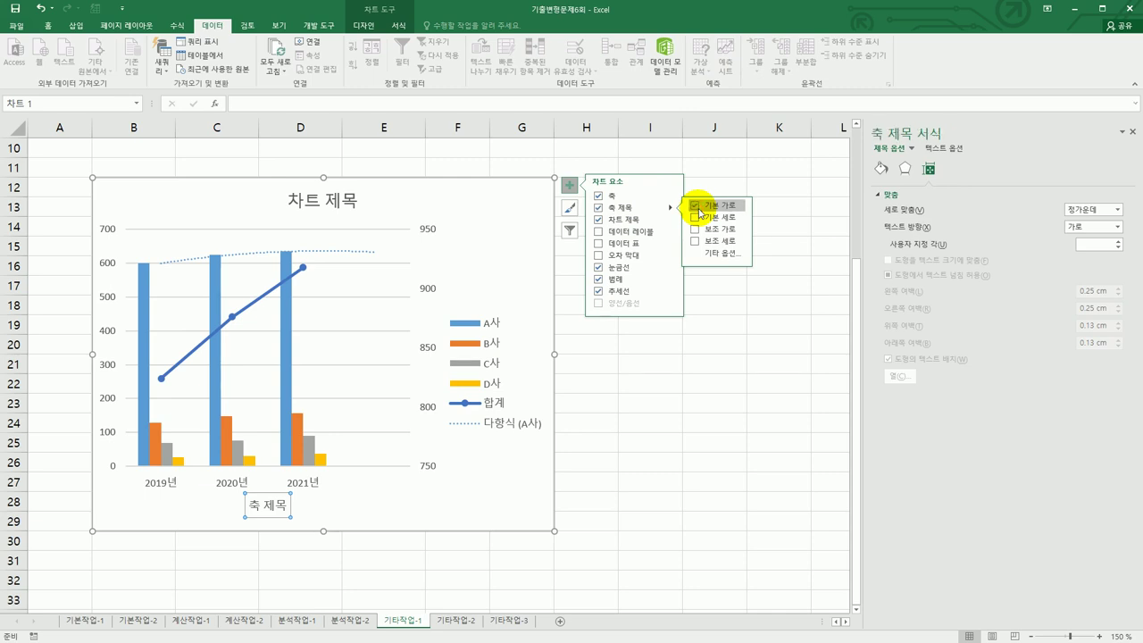
pyautogui.click(705, 217)
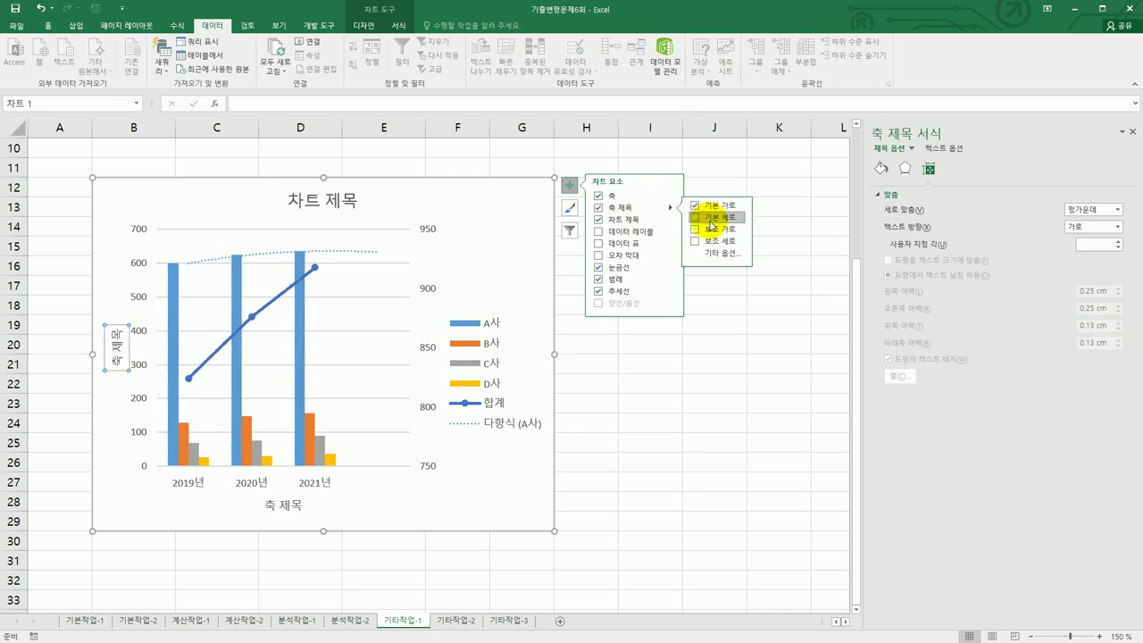
pyautogui.click(694, 230)
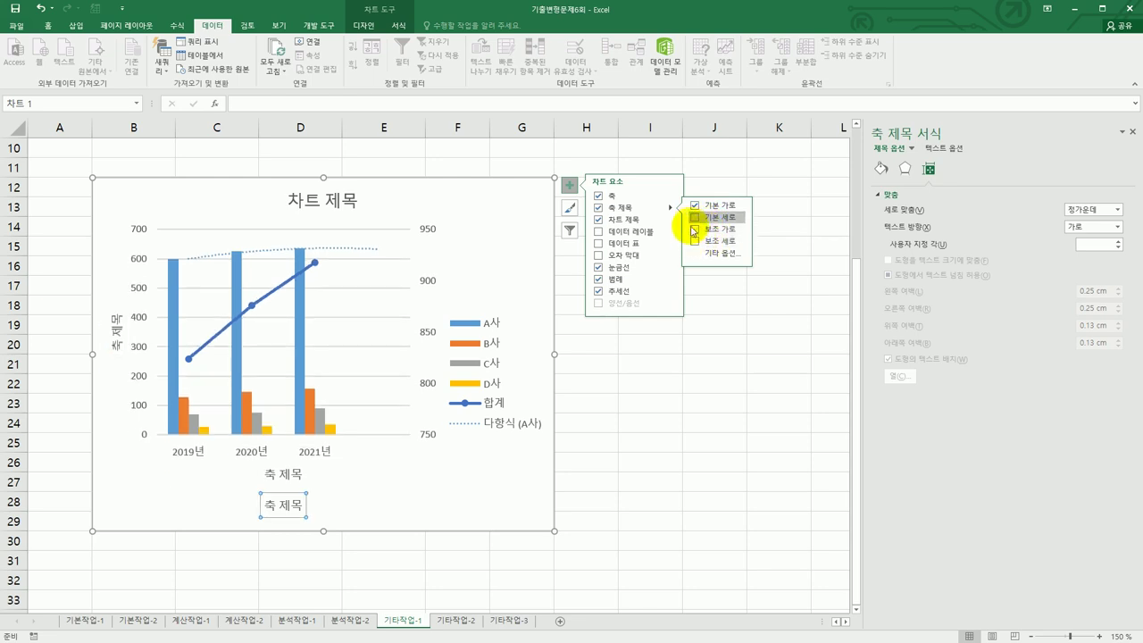
pyautogui.click(695, 229)
pyautogui.click(695, 217)
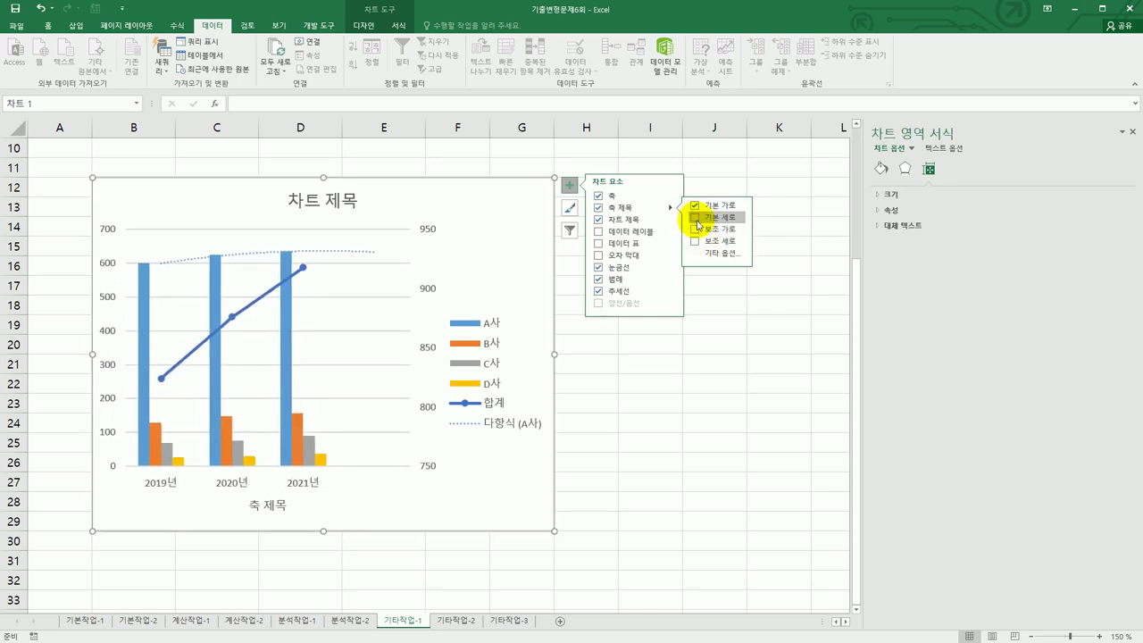
pyautogui.click(696, 218)
pyautogui.click(695, 240)
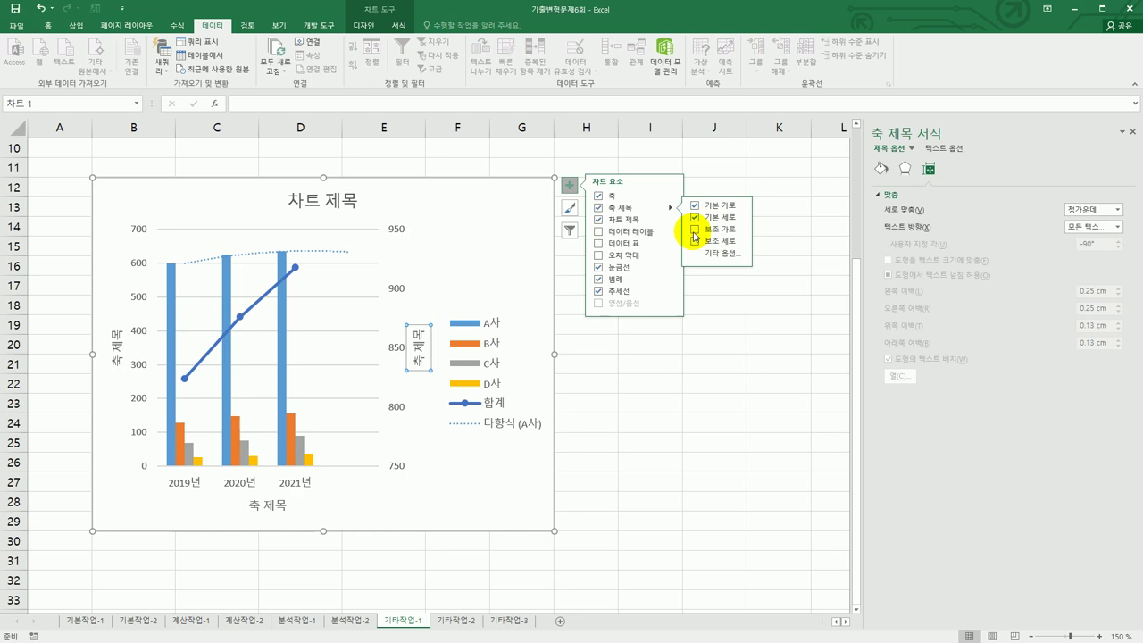
pyautogui.click(695, 230)
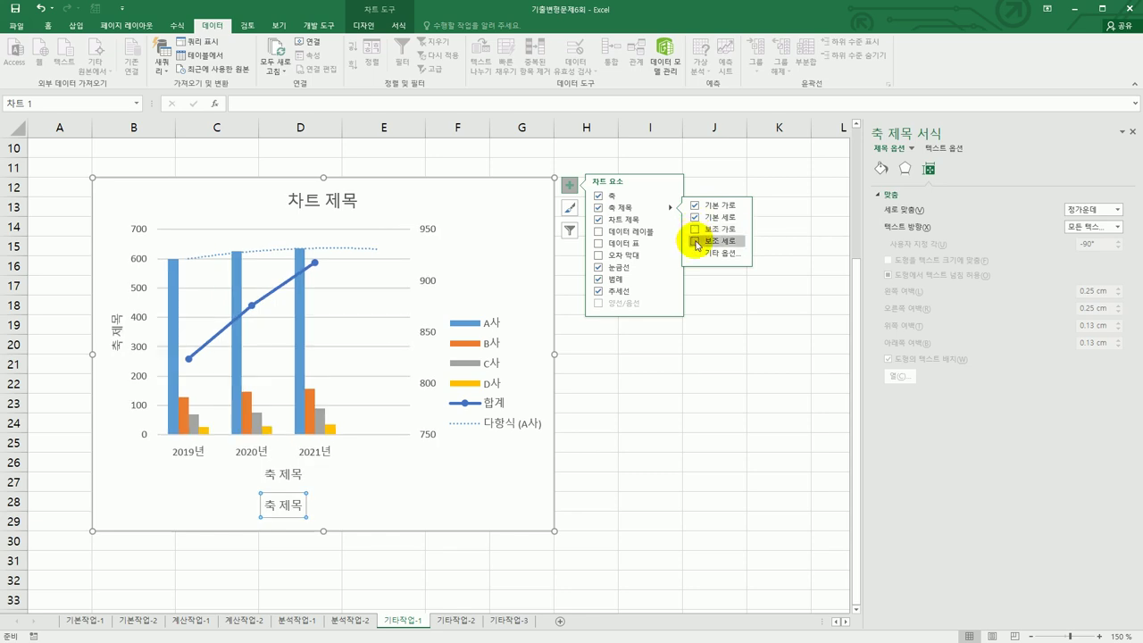
pyautogui.click(695, 230)
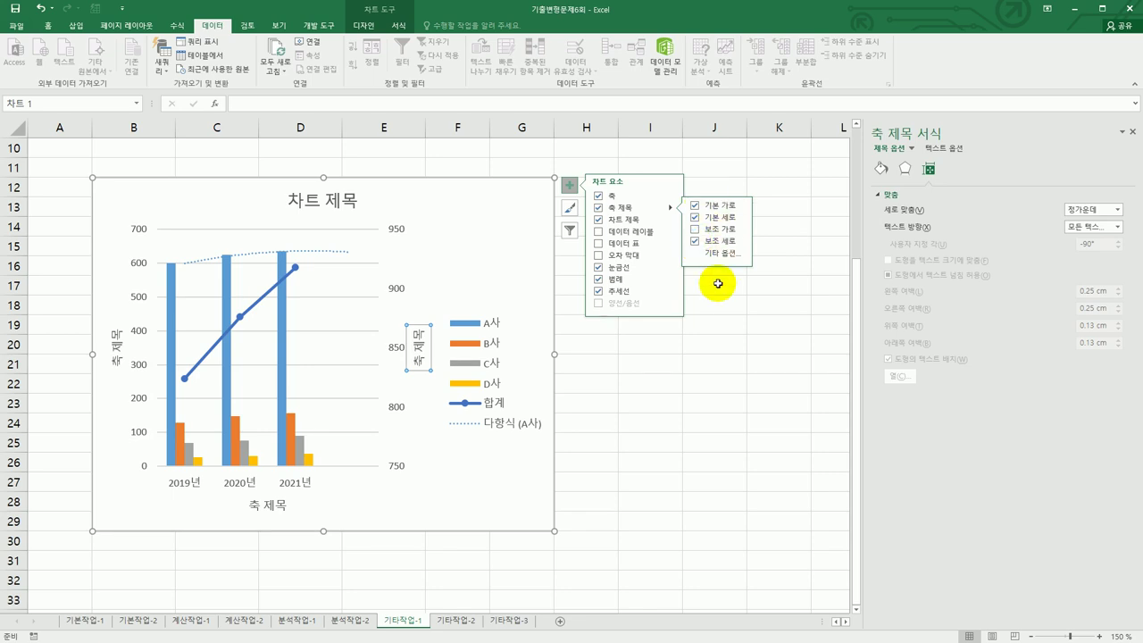
# - Set the chart title text to 담배 판매량 and the primary horizontal axis title to 연도
pyautogui.click(296, 202)
pyautogui.moveTo(287, 200); pyautogui.dragTo(355, 206)
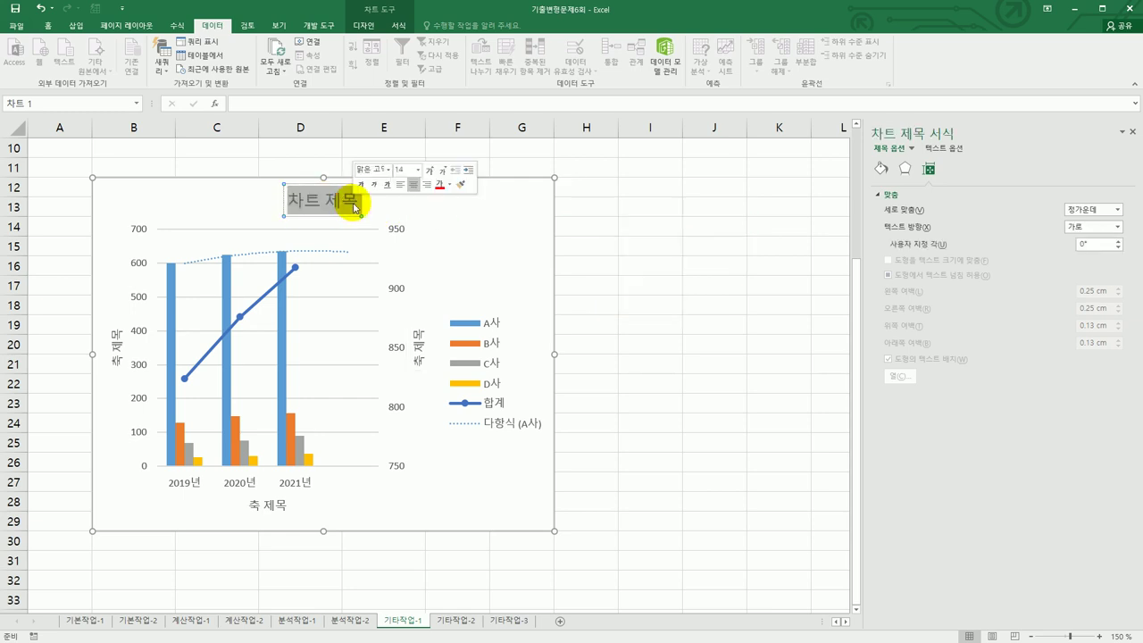
pyautogui.write('담')
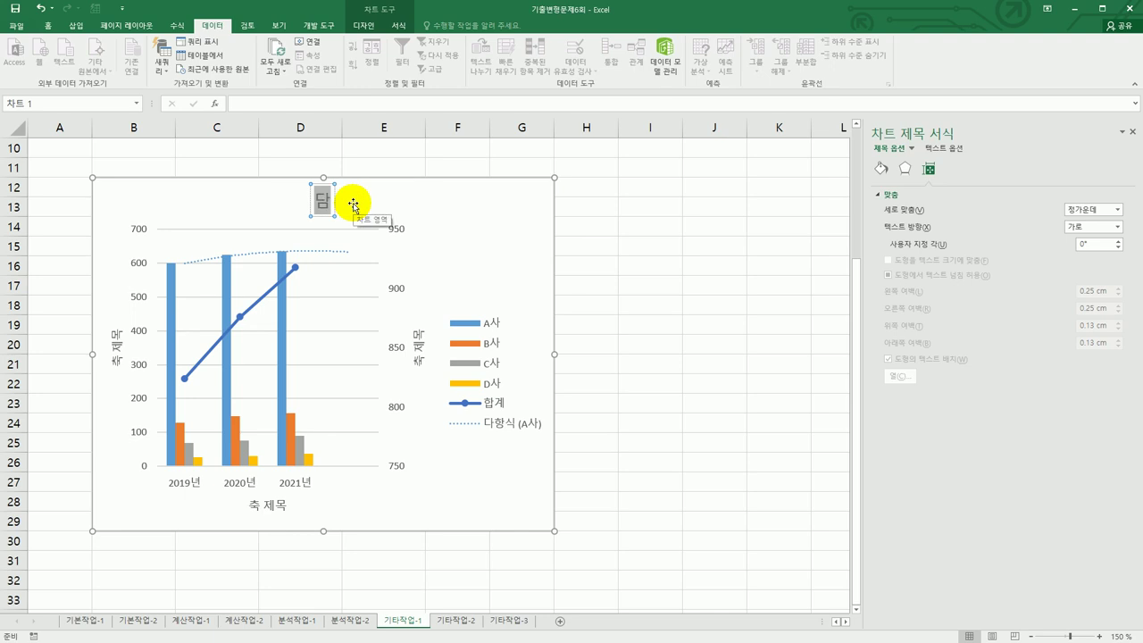
pyautogui.write('배 판매량')
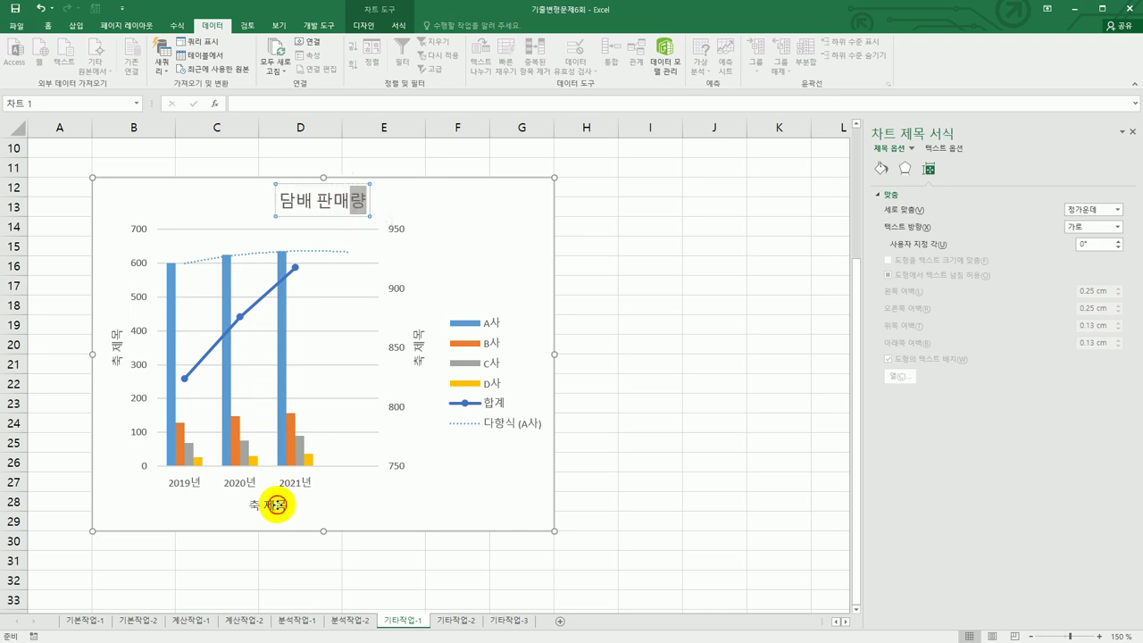
pyautogui.click(257, 506)
pyautogui.moveTo(246, 506); pyautogui.dragTo(286, 509)
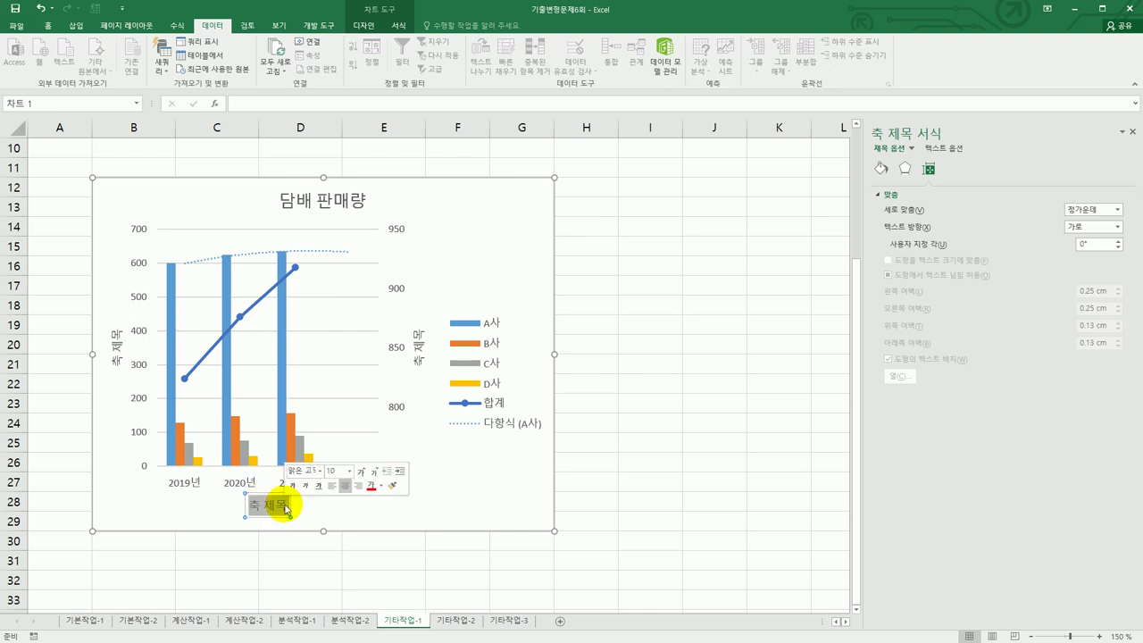
pyautogui.write('연도')
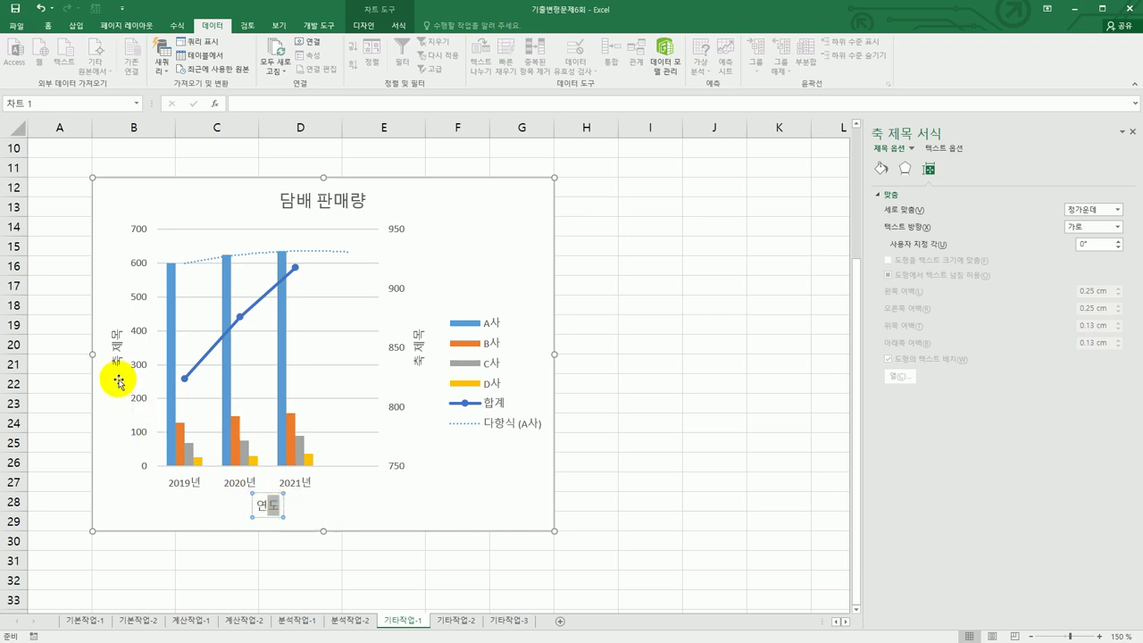
# - Set the primary vertical axis title to 판매량 and the secondary vertical axis title to 합계
pyautogui.click(117, 344)
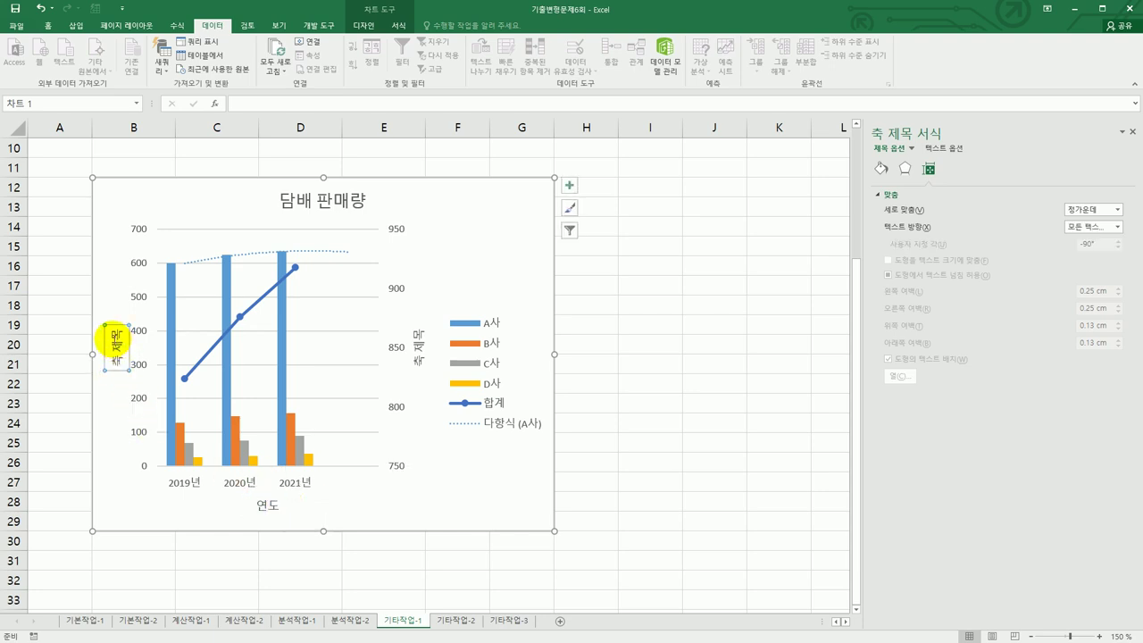
pyautogui.moveTo(116, 337); pyautogui.dragTo(113, 381)
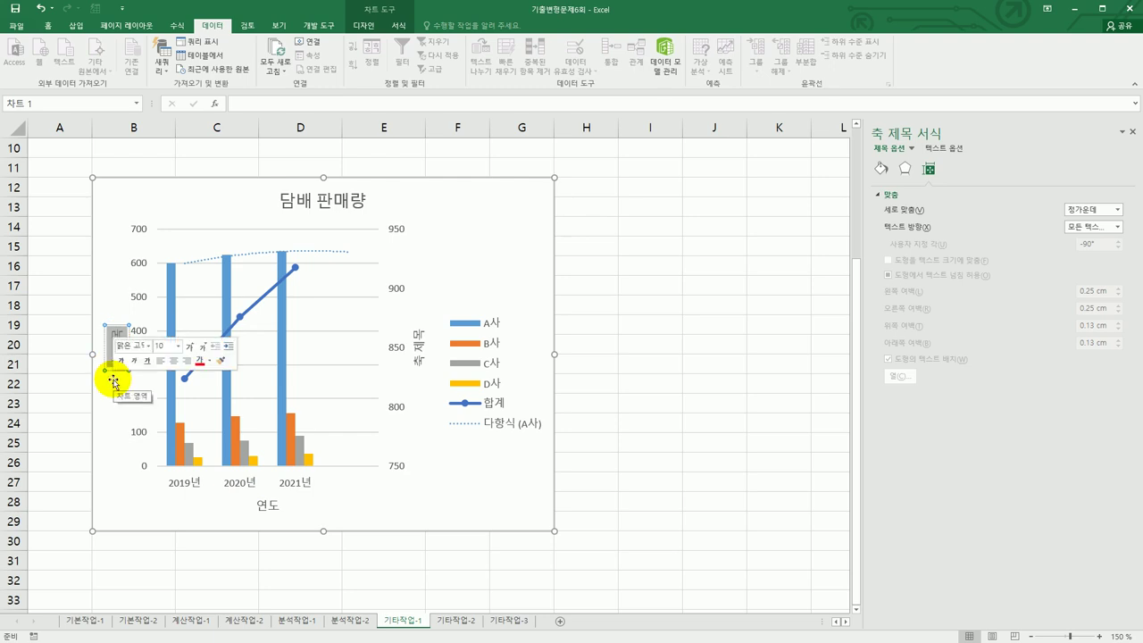
pyautogui.write('판매량')
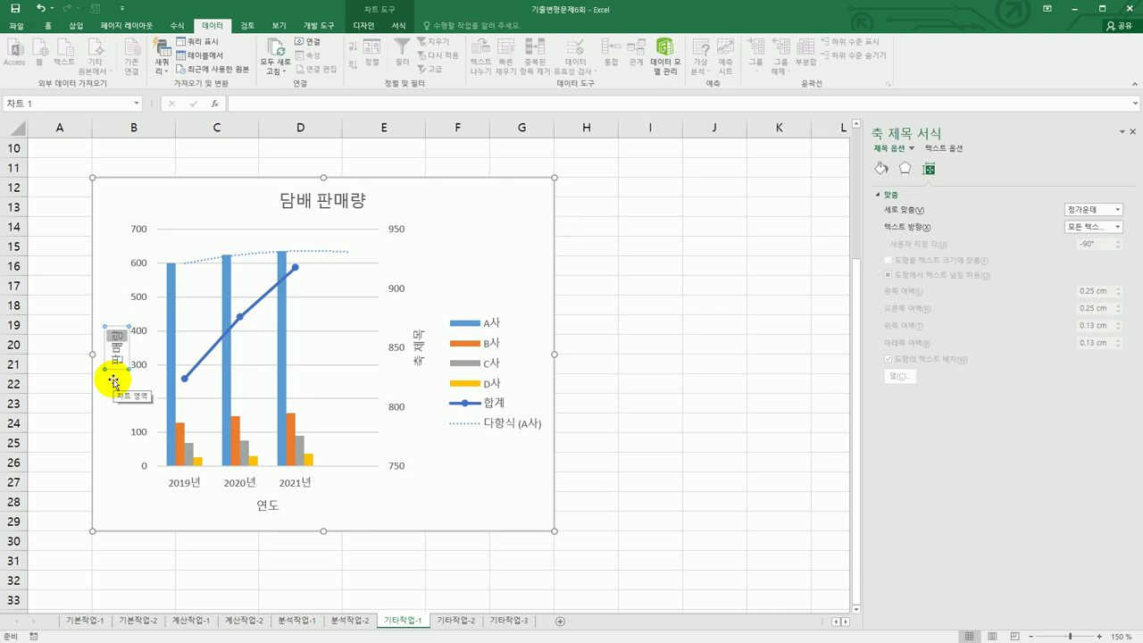
pyautogui.click(418, 343)
pyautogui.moveTo(414, 323); pyautogui.dragTo(416, 367)
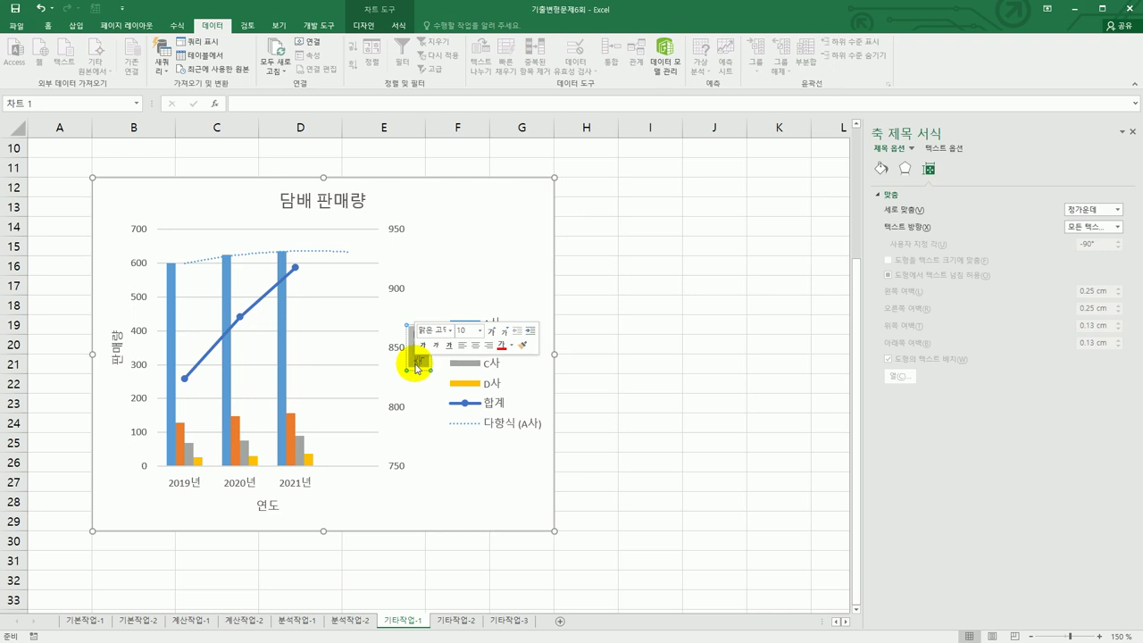
pyautogui.write('판매')
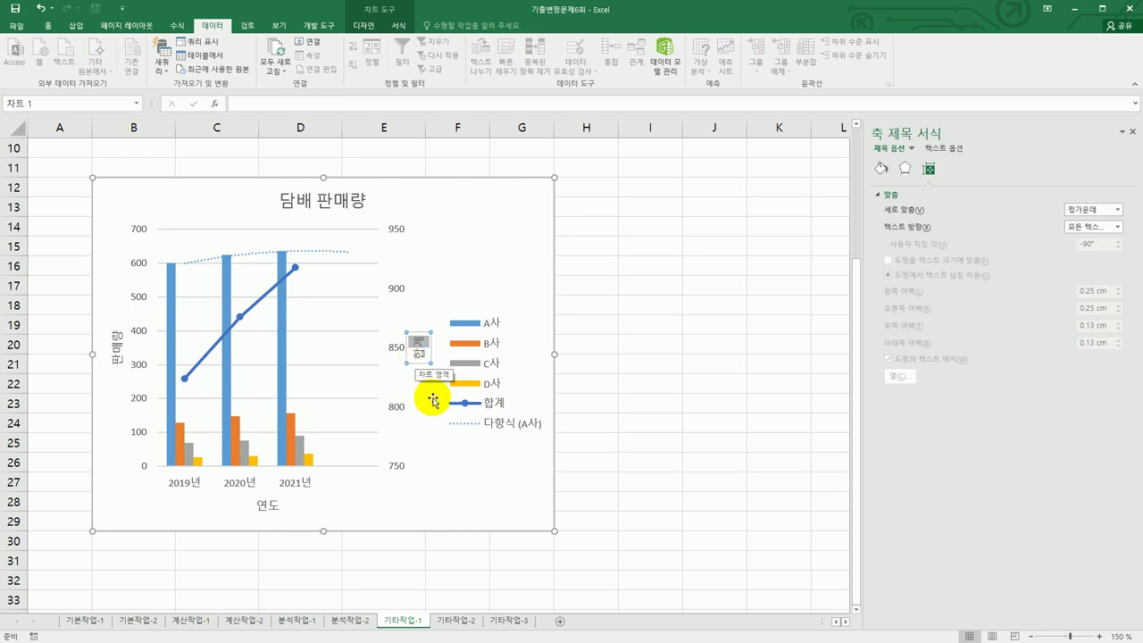
# - Change the text direction of both the 판매량 and 합계 axis titles to vertical (세로)
pyautogui.click(125, 366)
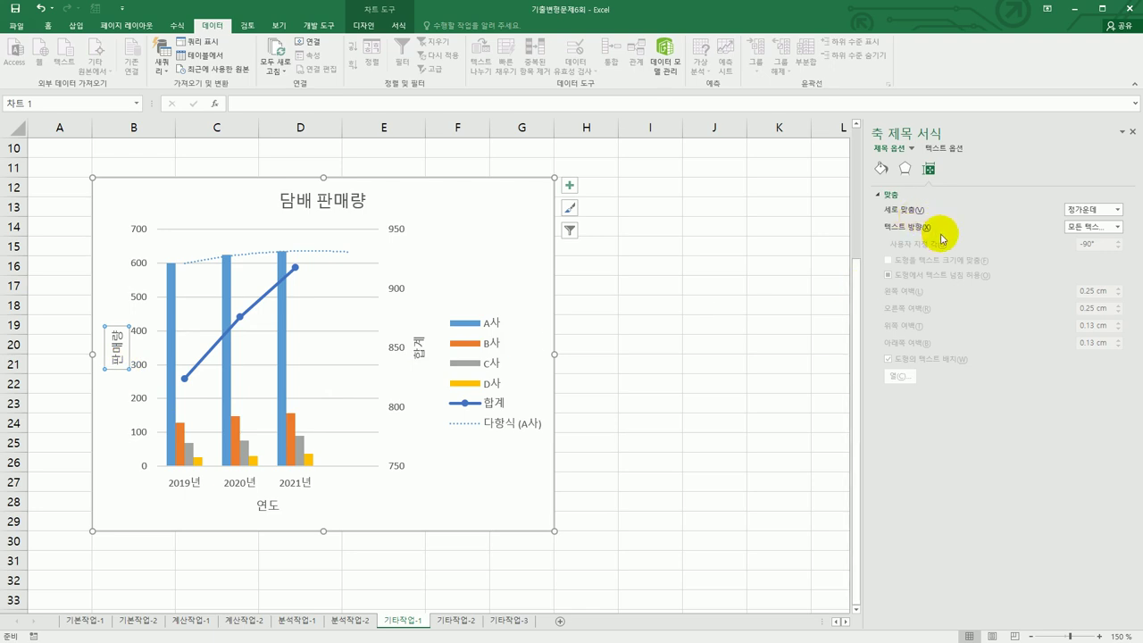
pyautogui.click(1116, 228)
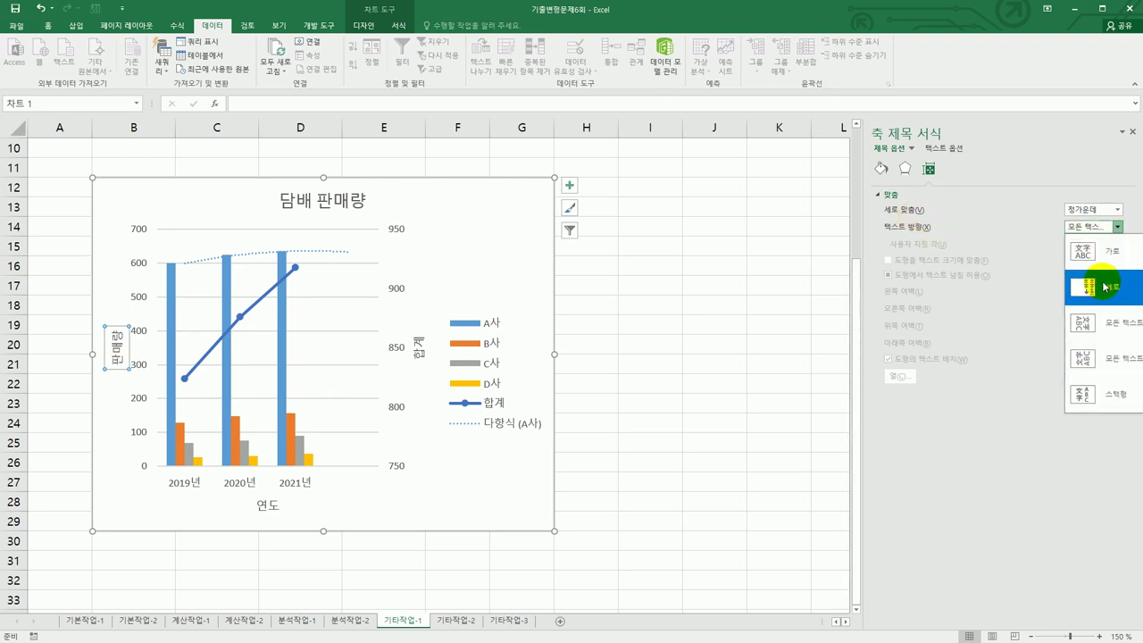
pyautogui.click(1103, 287)
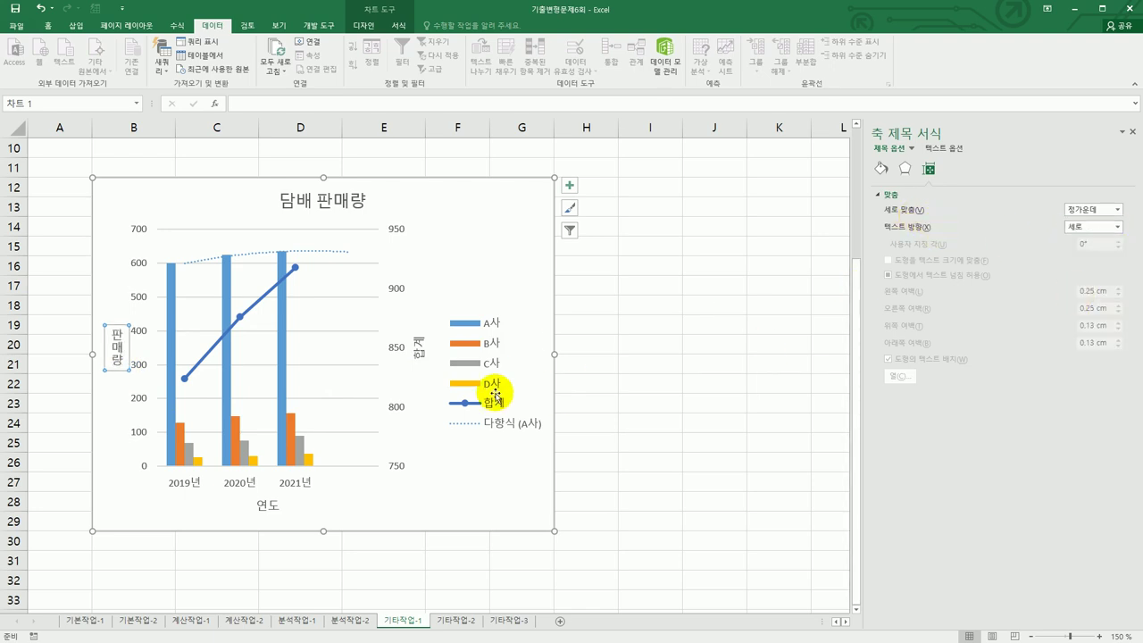
pyautogui.click(419, 363)
pyautogui.click(1105, 229)
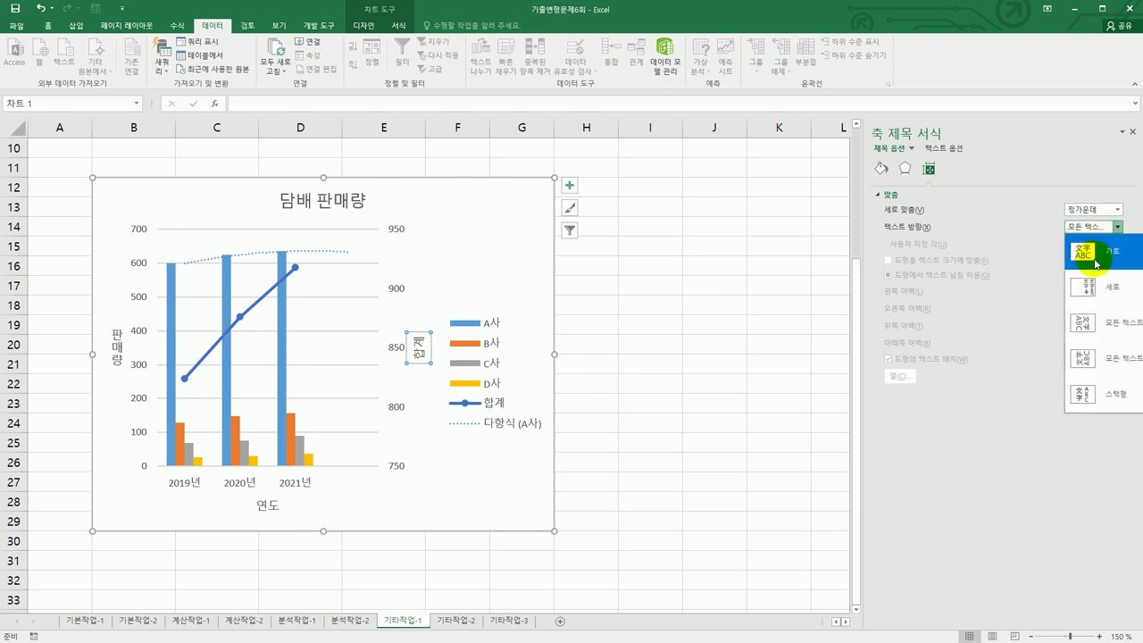
pyautogui.click(1087, 291)
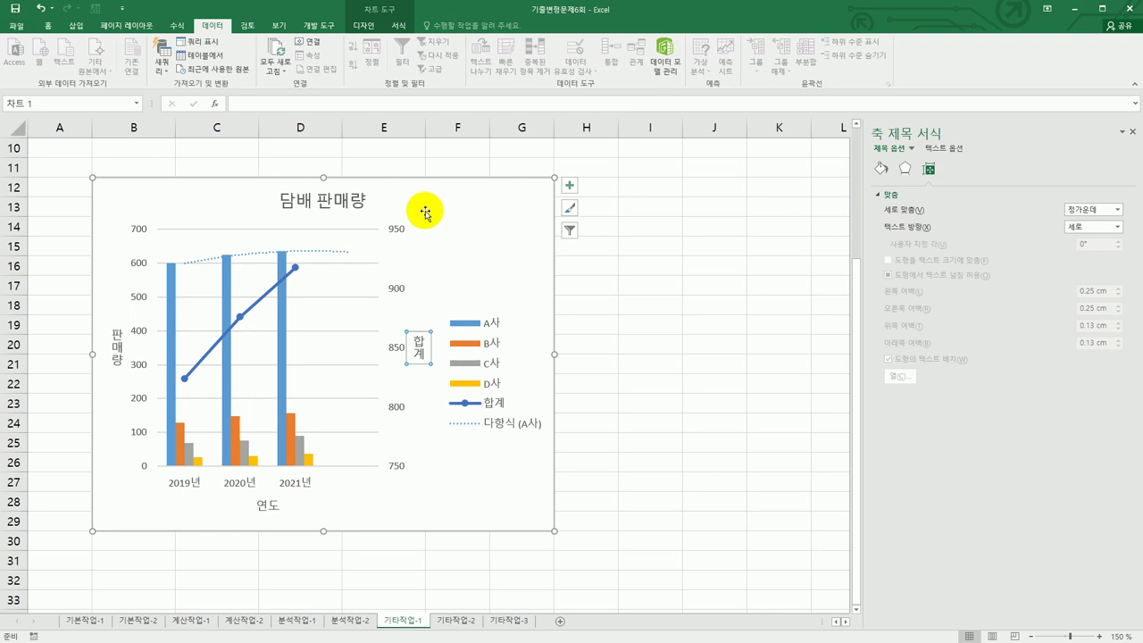
# - Apply the outer (바깥쪽) shadow preset offset diagonally to the lower right to the chart title
pyautogui.click(347, 207)
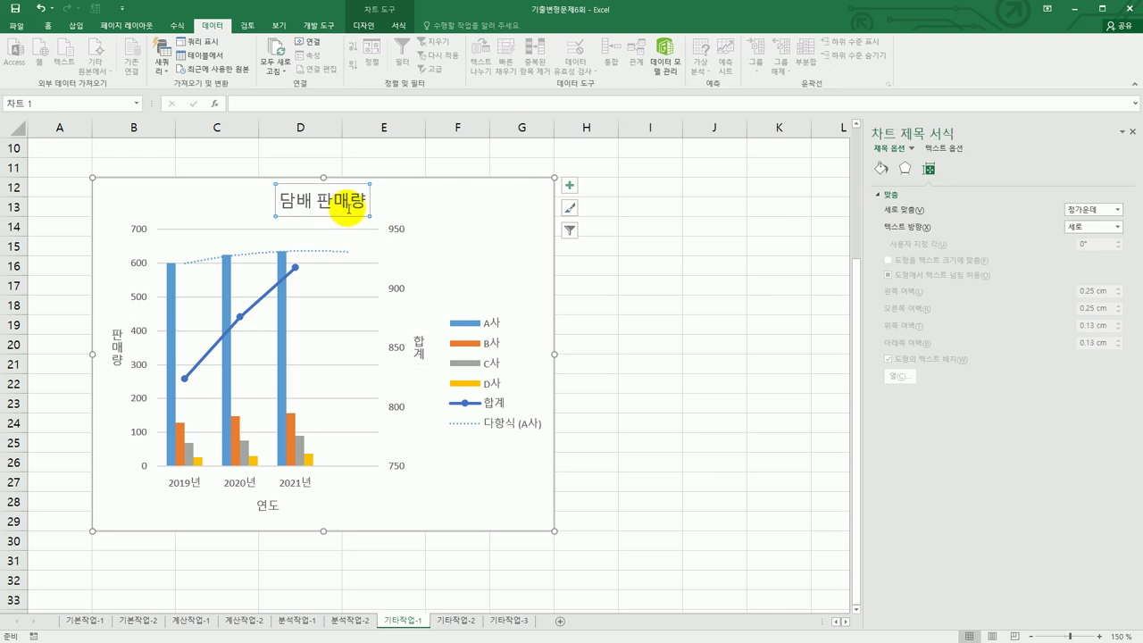
pyautogui.click(905, 168)
pyautogui.click(927, 195)
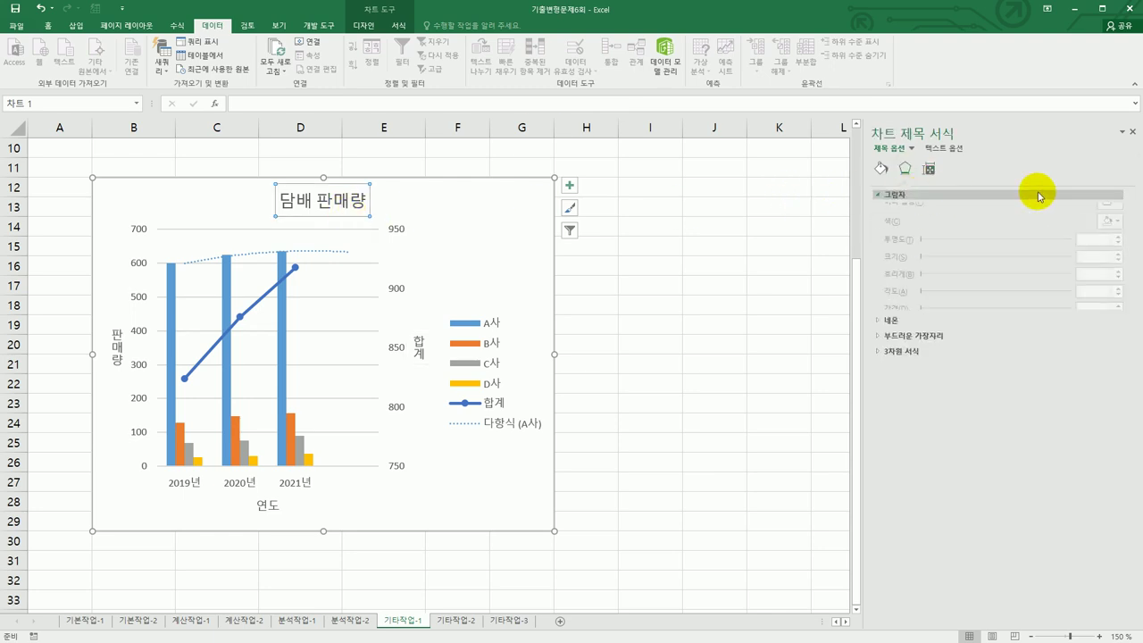
pyautogui.click(1117, 213)
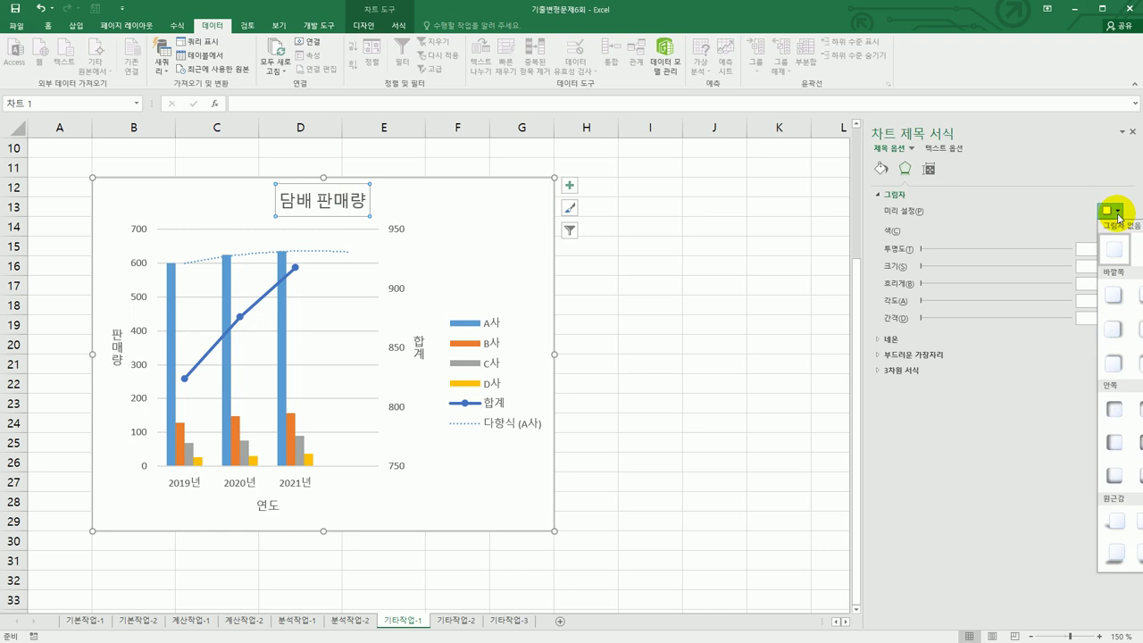
pyautogui.click(1112, 298)
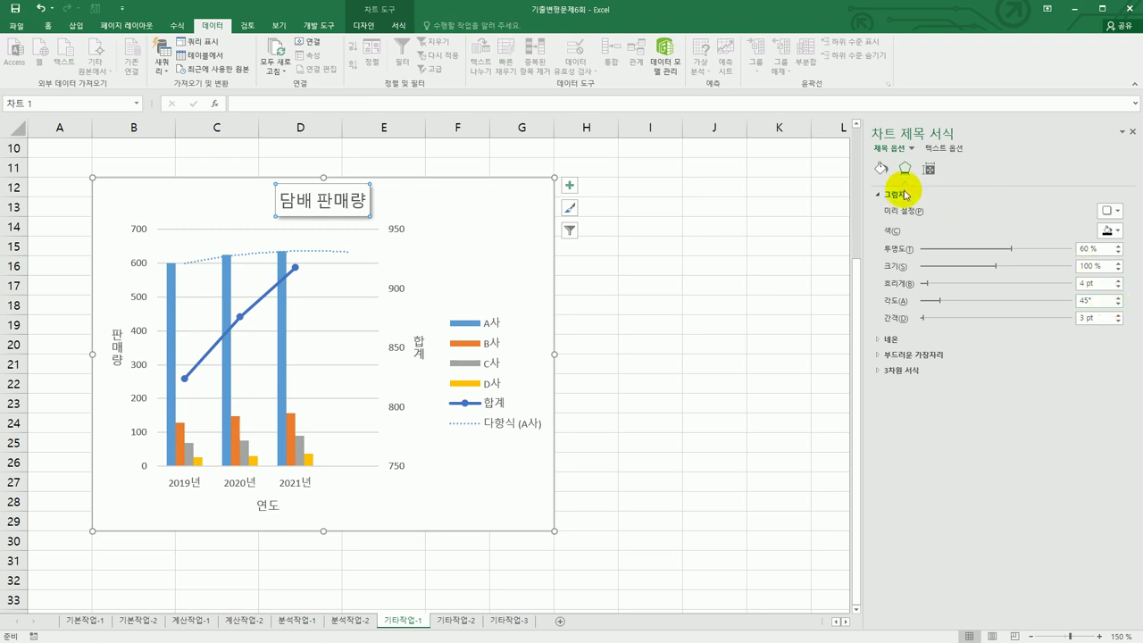
# - Give the chart title a solid fill (단색 채우기) in the white background theme colour
pyautogui.click(883, 170)
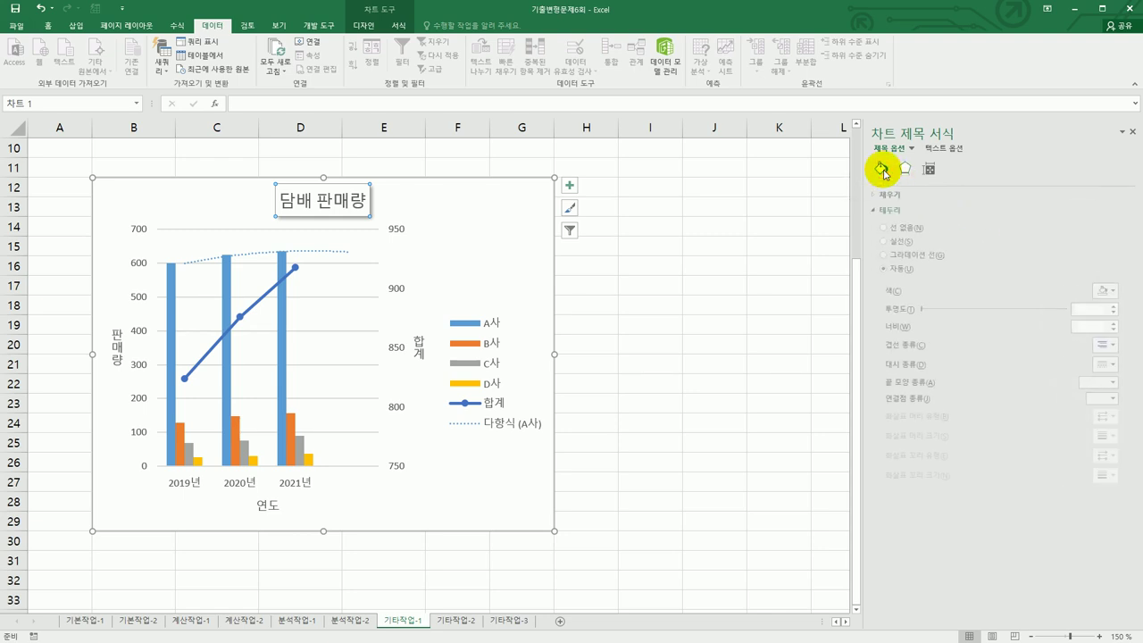
pyautogui.click(890, 195)
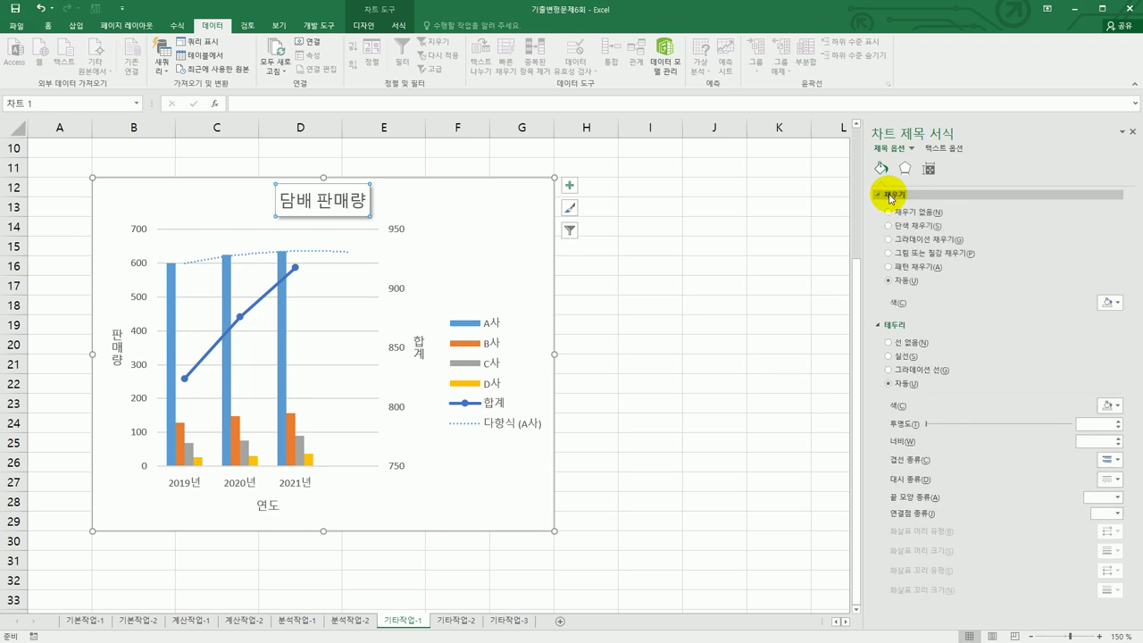
pyautogui.click(911, 226)
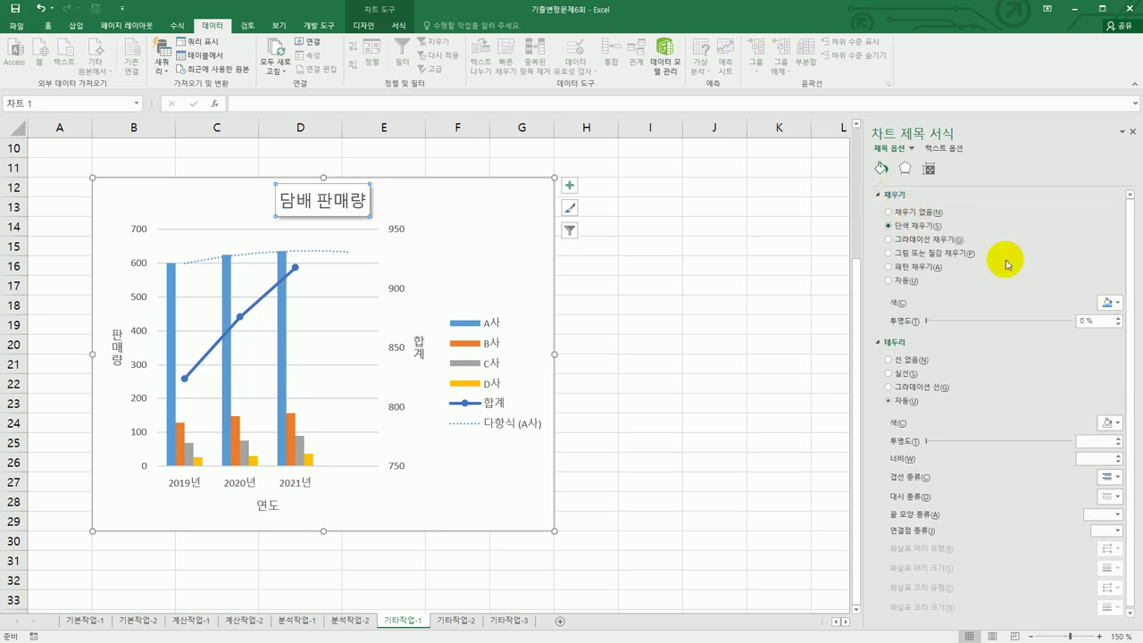
pyautogui.click(1112, 304)
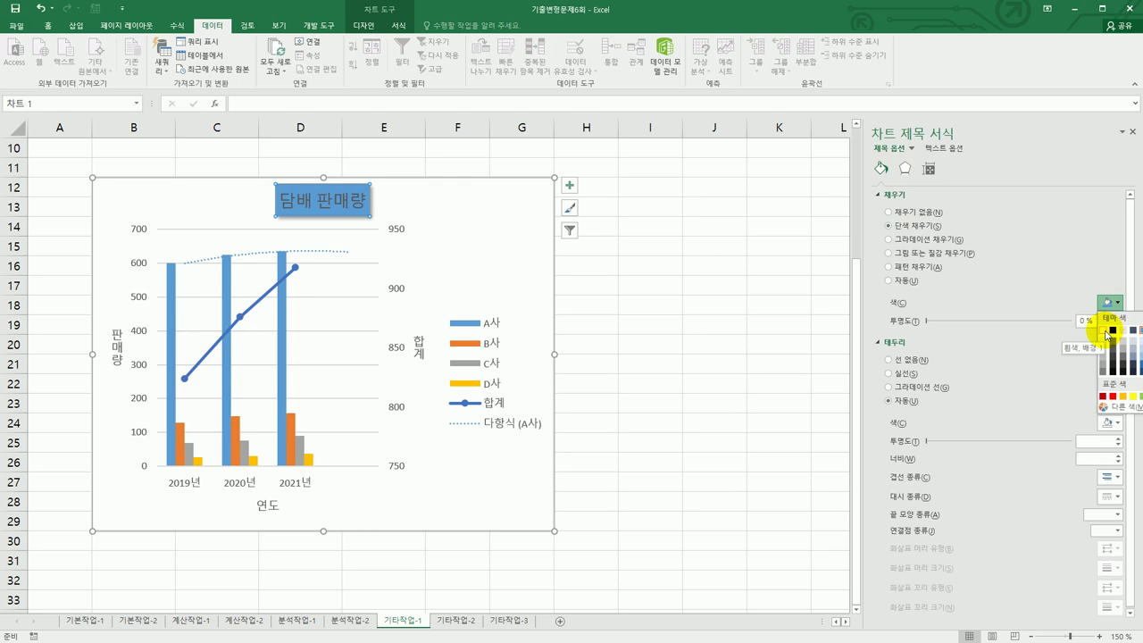
pyautogui.click(1106, 331)
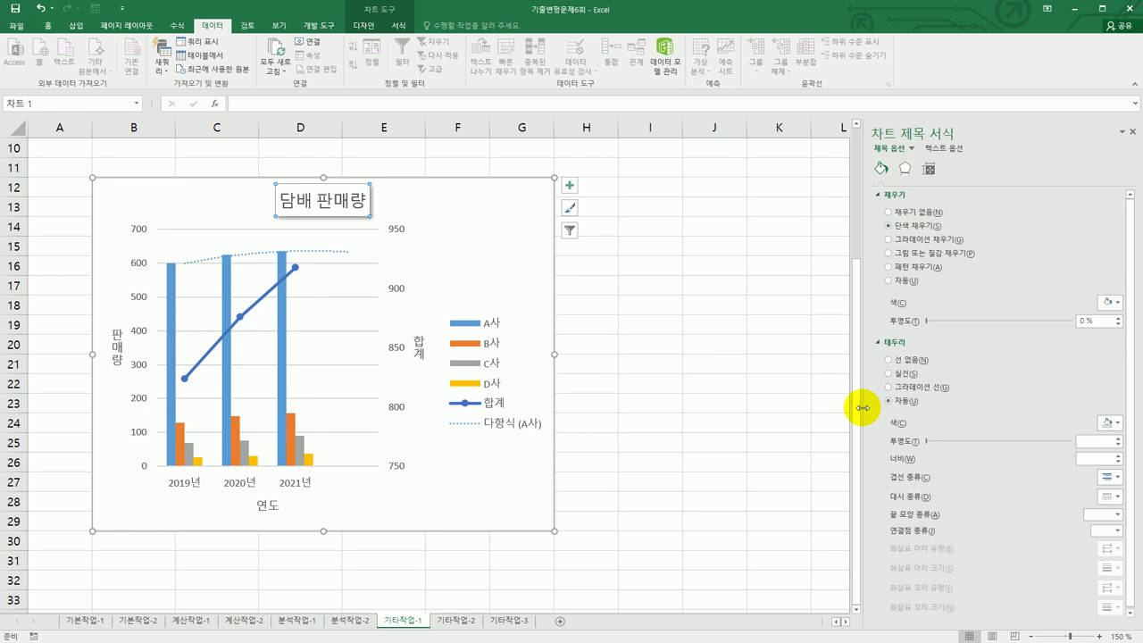
# - Give the chart title a solid-line border (실선) in the black text theme colour
pyautogui.click(902, 378)
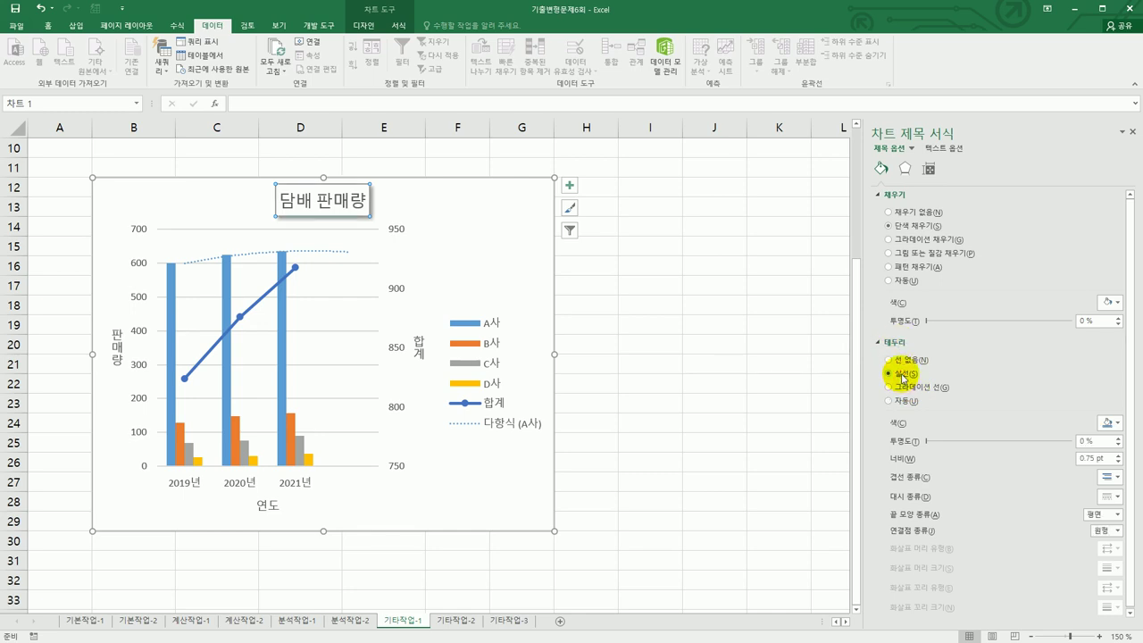
pyautogui.click(1117, 423)
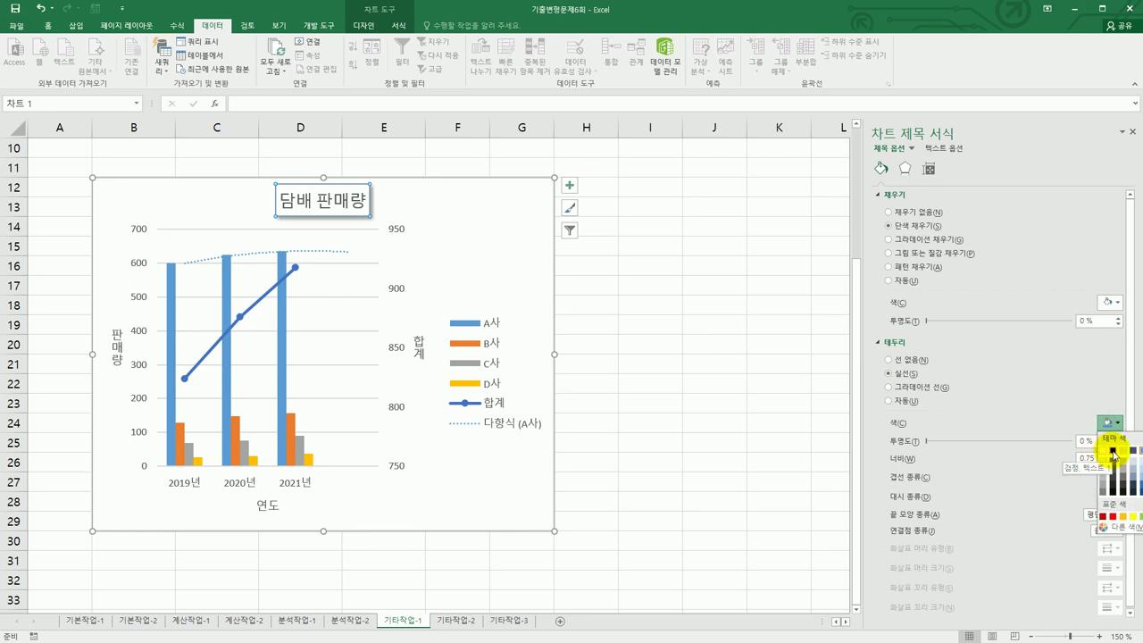
pyautogui.click(1113, 451)
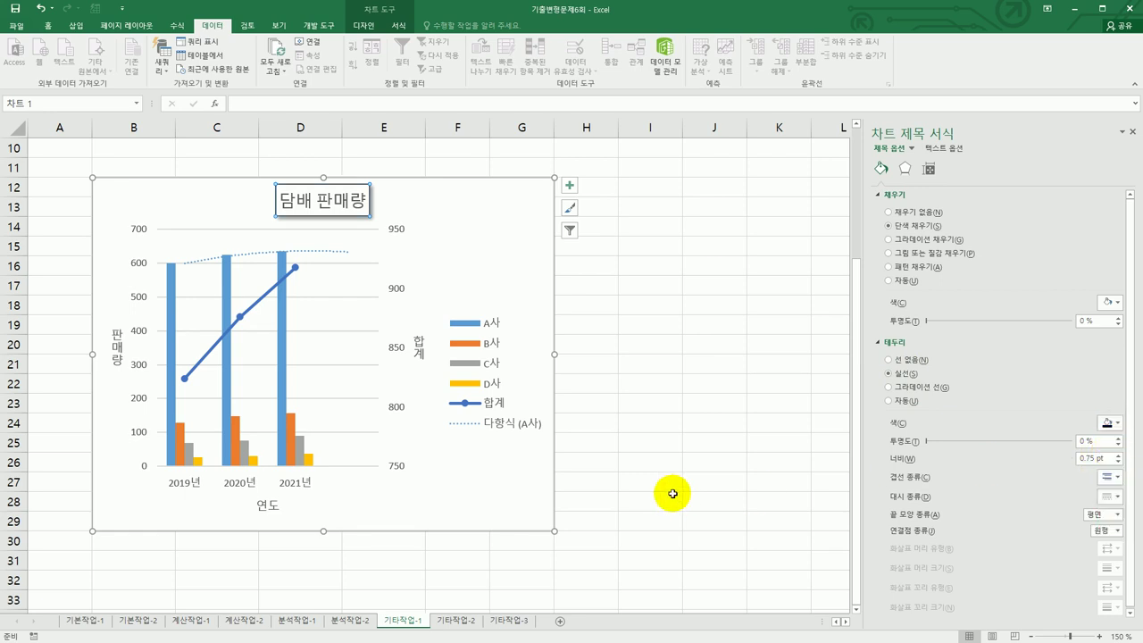
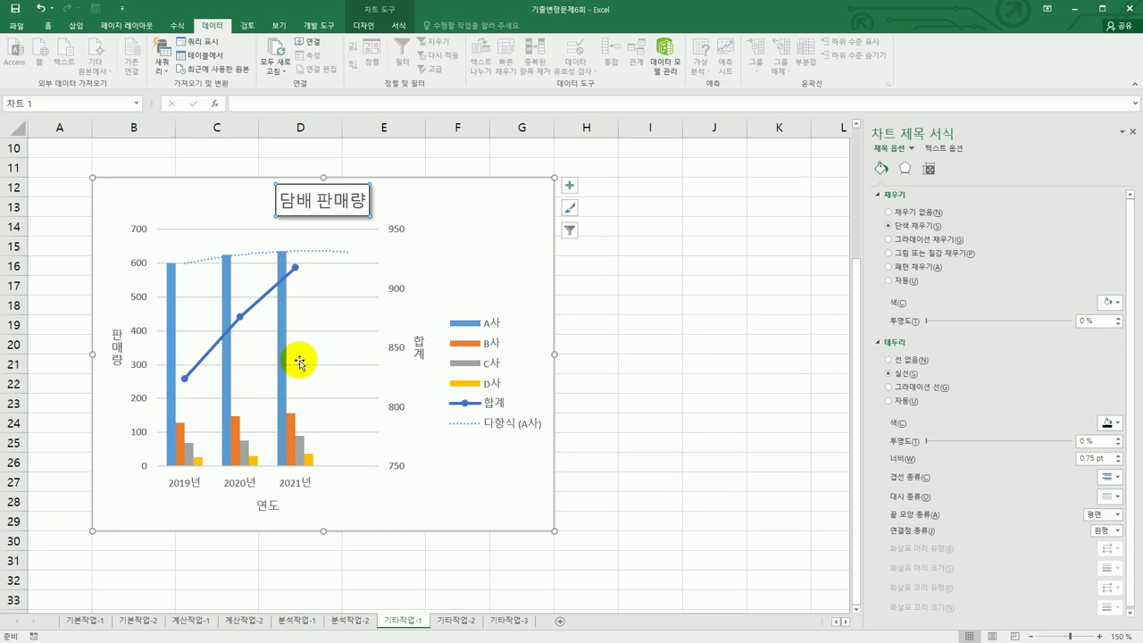
# - Remove the primary major horizontal gridlines (기본 주 가로) from the chart
pyautogui.click(569, 186)
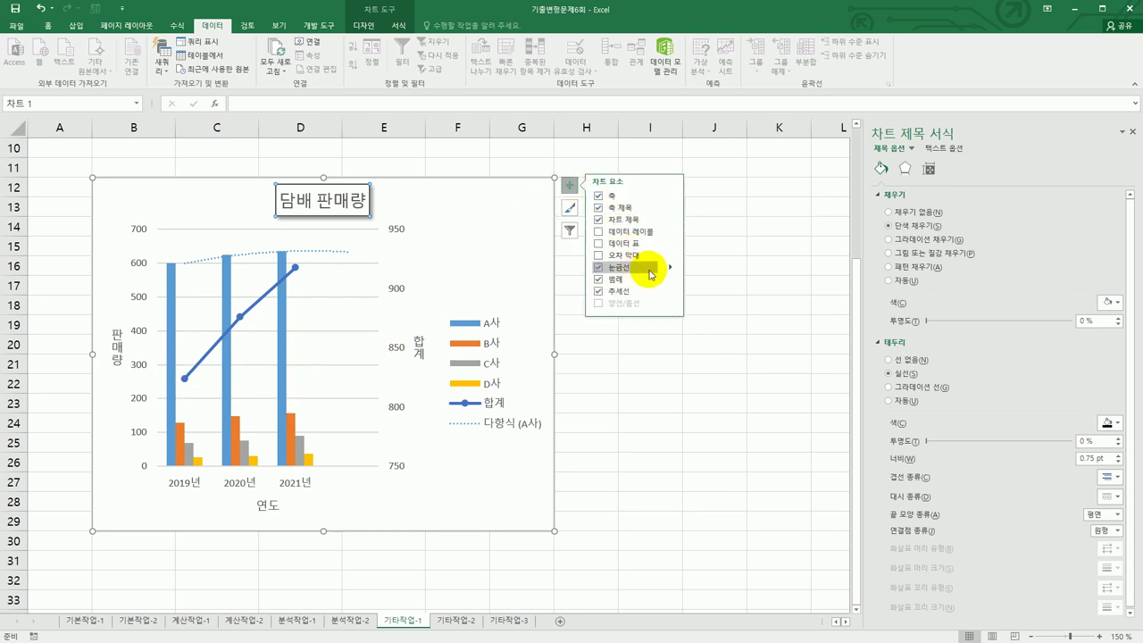
pyautogui.click(669, 267)
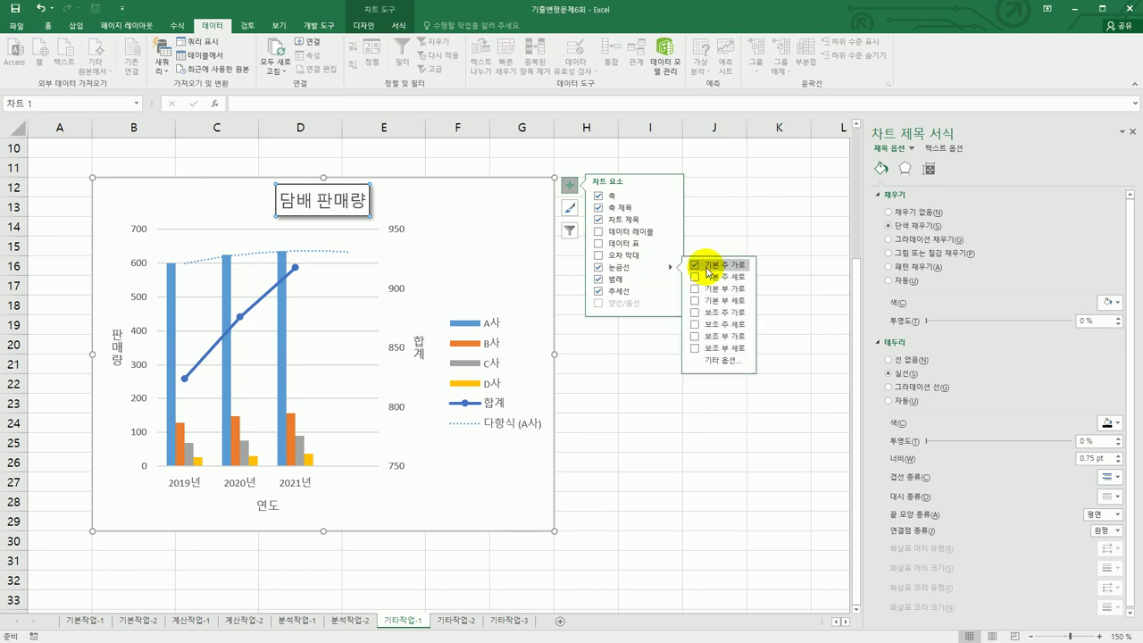
pyautogui.click(708, 269)
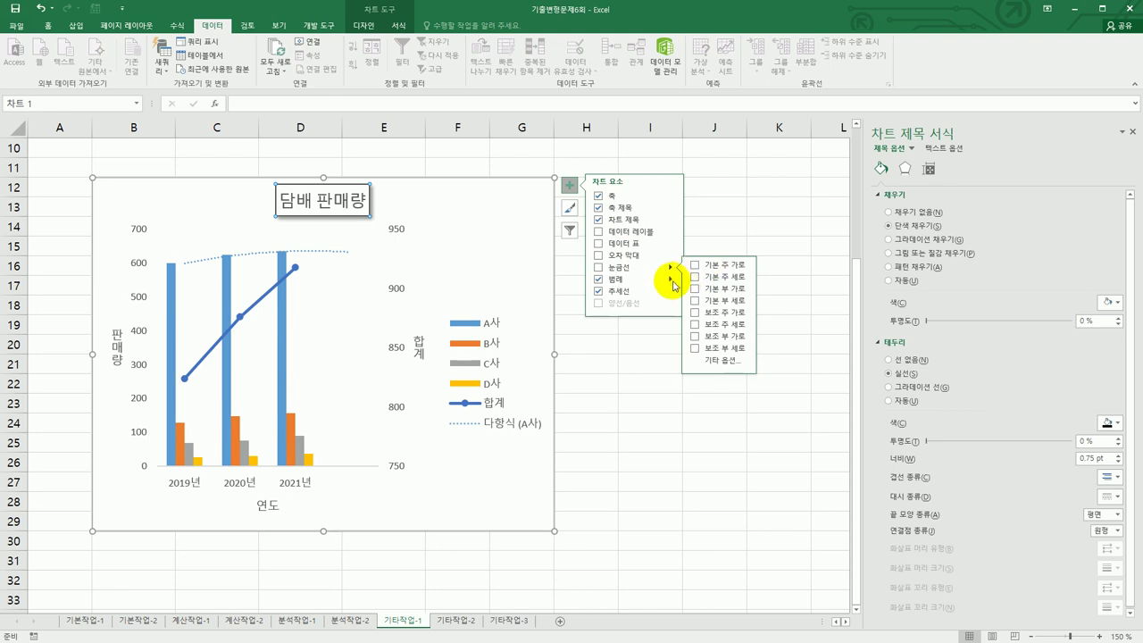
# - Place the legend below the chart (아래쪽) and give it a solid-line border (실선)
pyautogui.moveTo(668, 281)
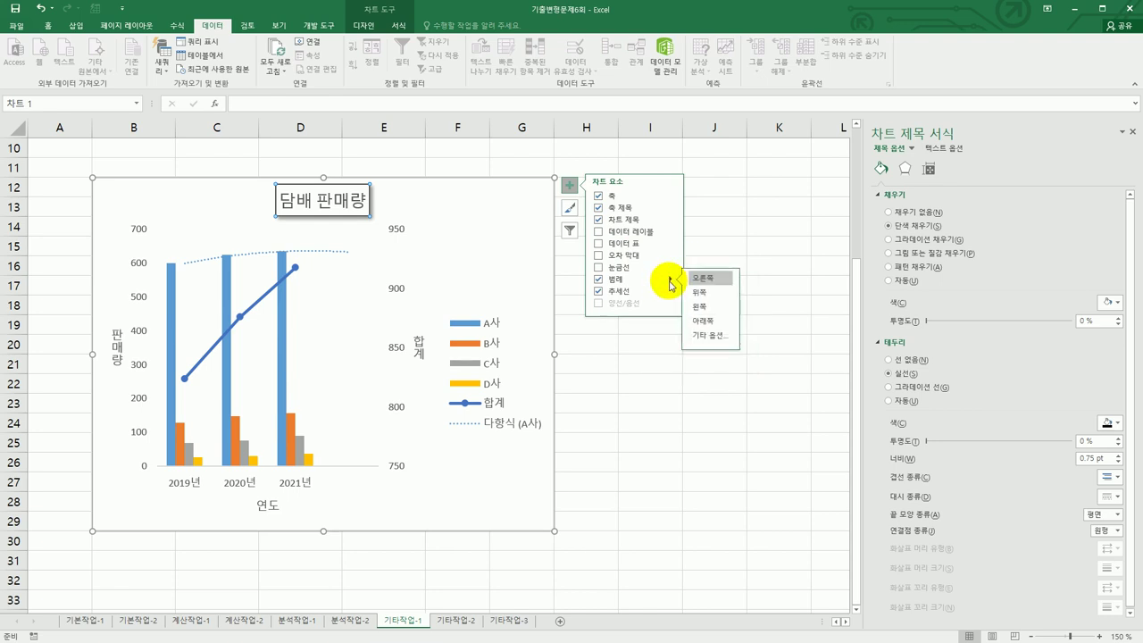
pyautogui.click(696, 327)
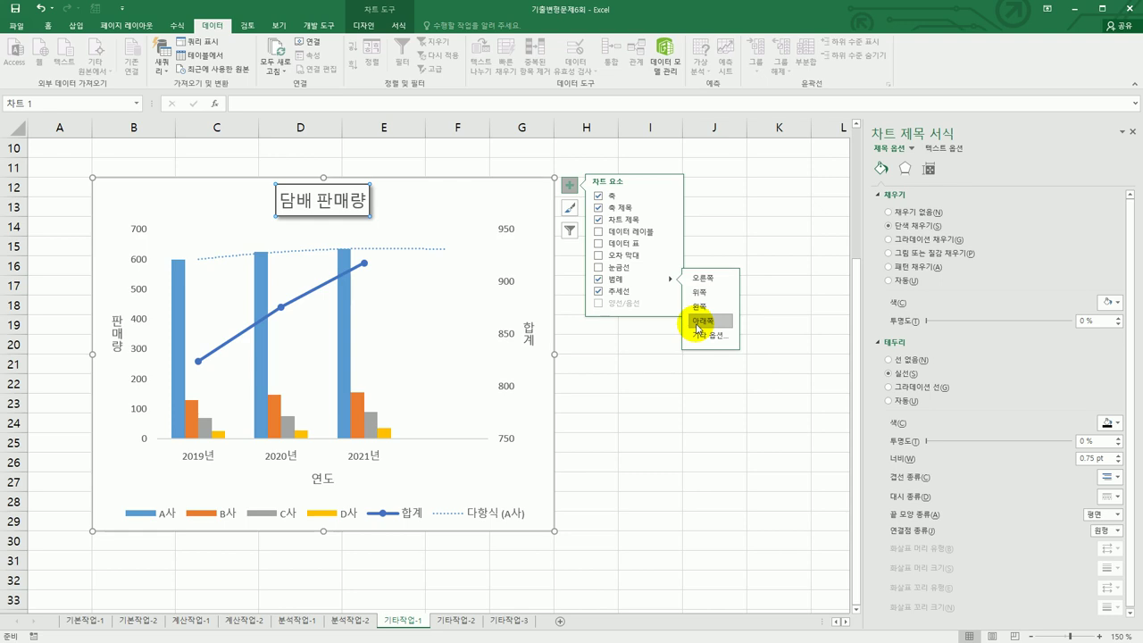
pyautogui.click(324, 520)
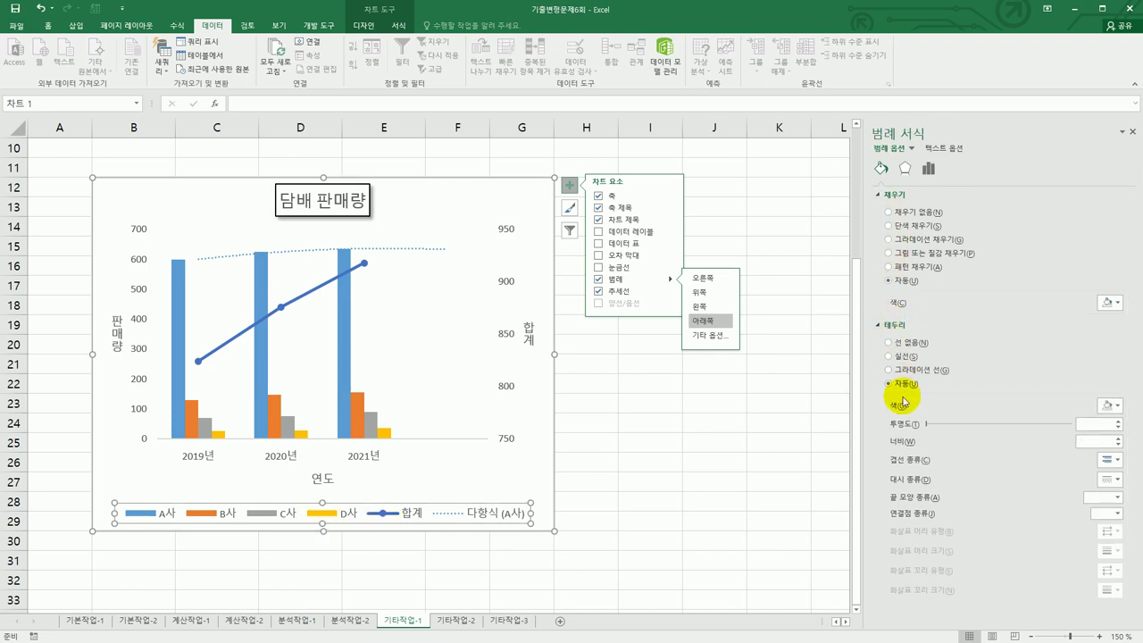
pyautogui.click(902, 357)
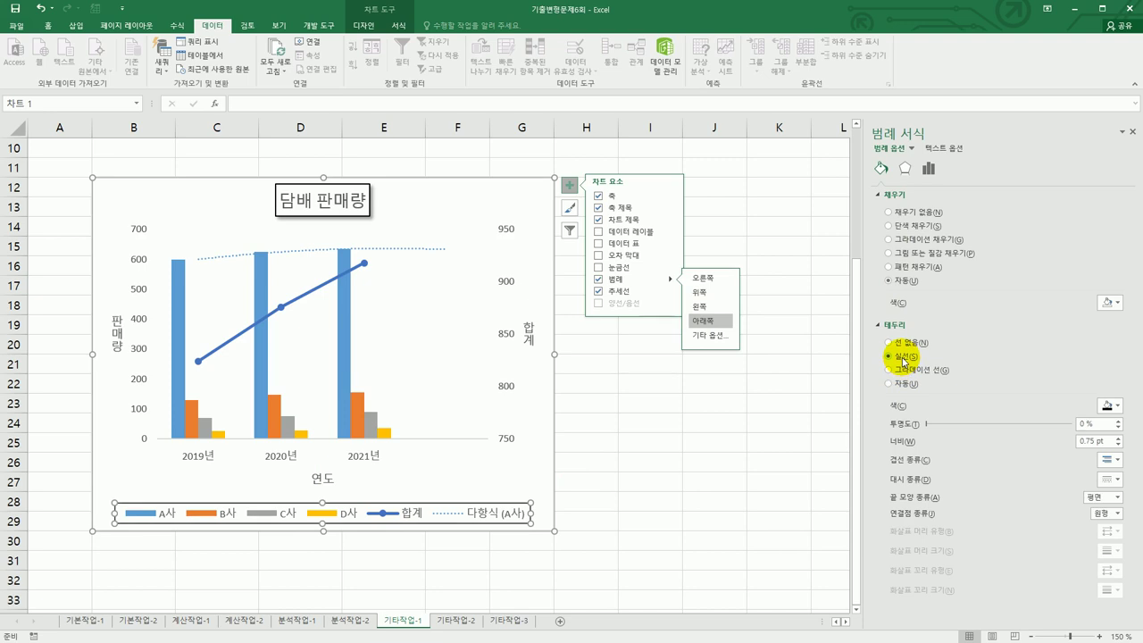
# - Set the legend's border colour to black and deselect the chart
pyautogui.click(1110, 406)
pyautogui.click(1112, 434)
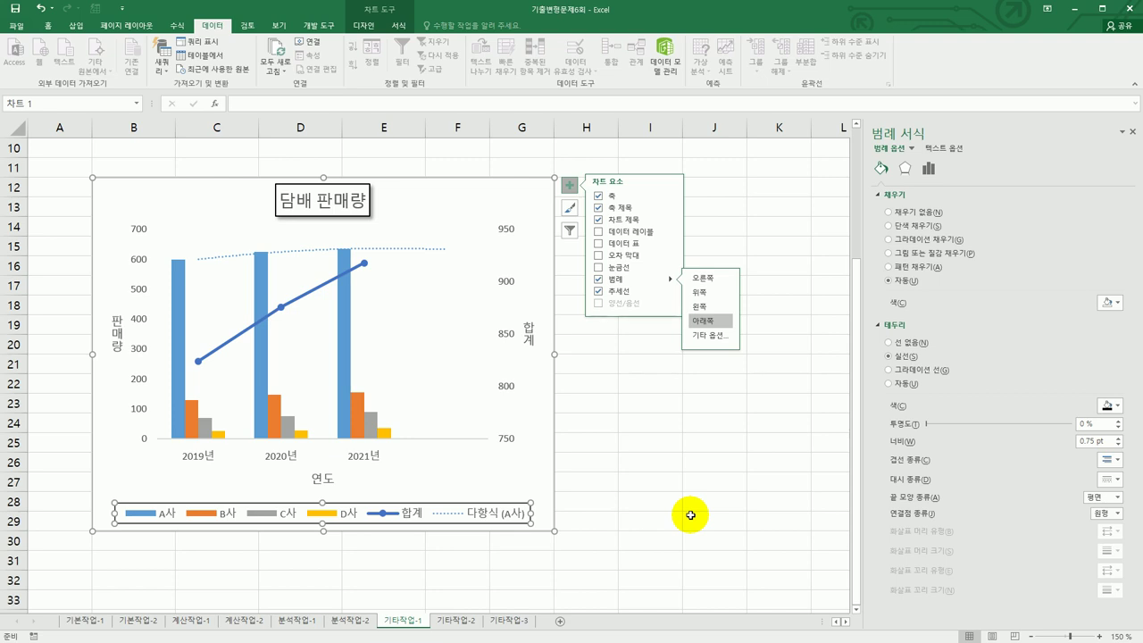
pyautogui.click(611, 559)
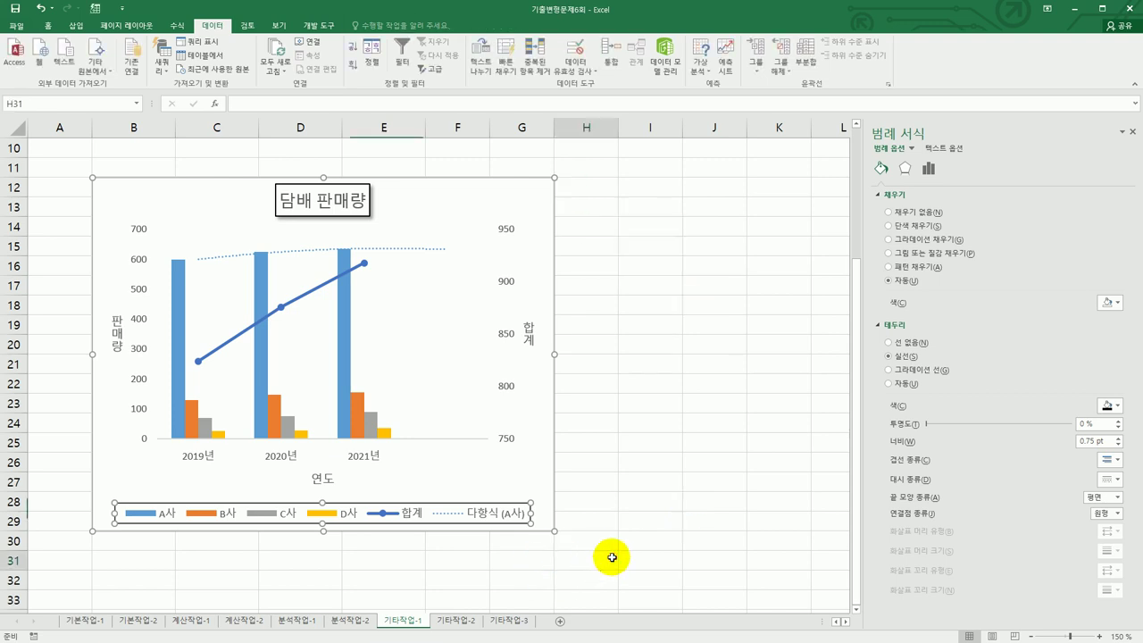
pyautogui.click(665, 561)
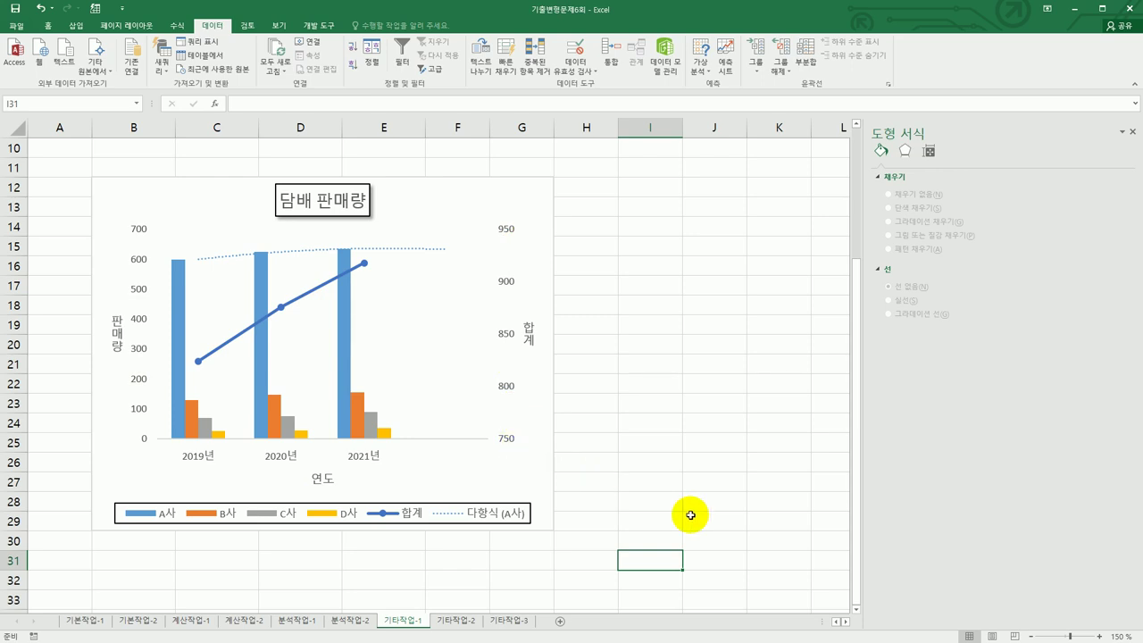
# - Switch to the 기타작업-2 sheet and close the shape formatting pane
pyautogui.click(453, 619)
pyautogui.click(633, 448)
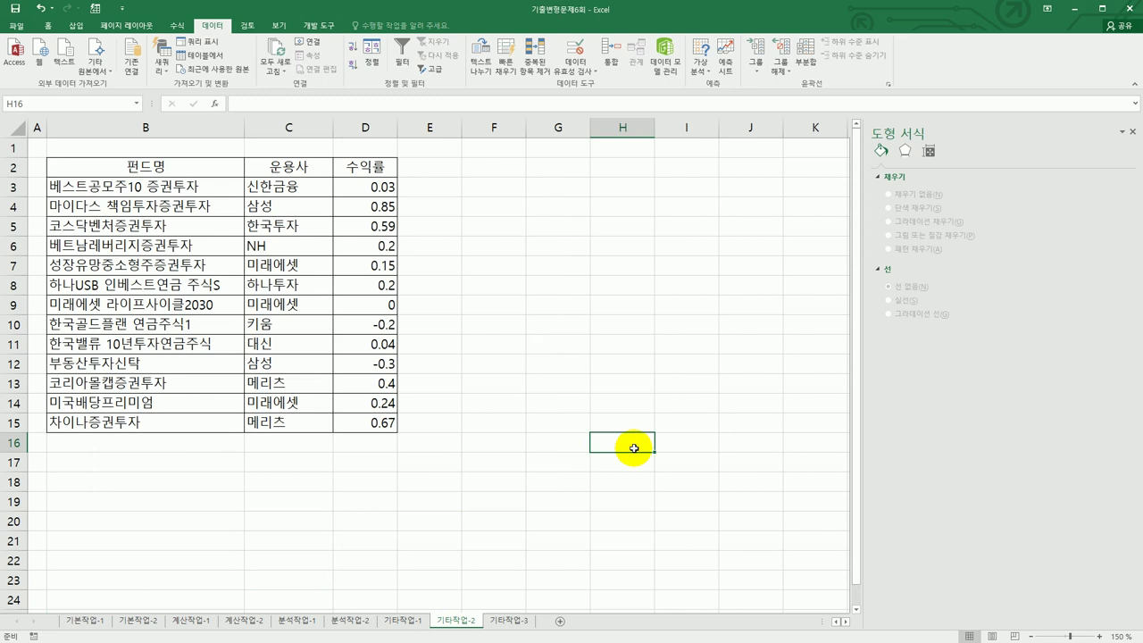
pyautogui.click(1132, 132)
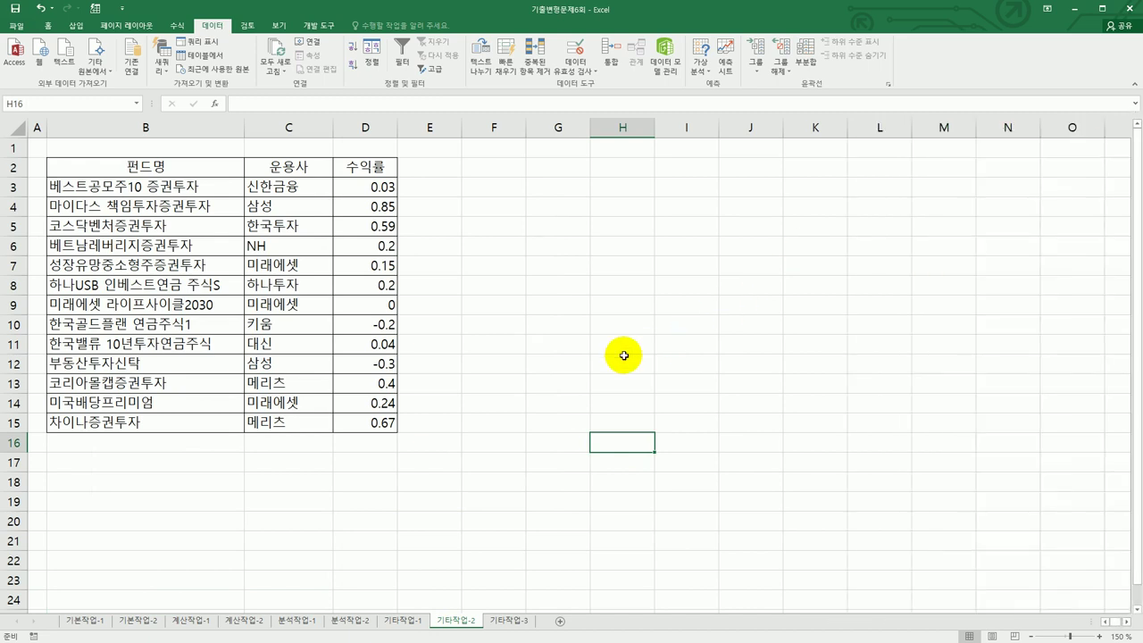
# - Draw a form-control button over cells F2:G3
pyautogui.click(322, 25)
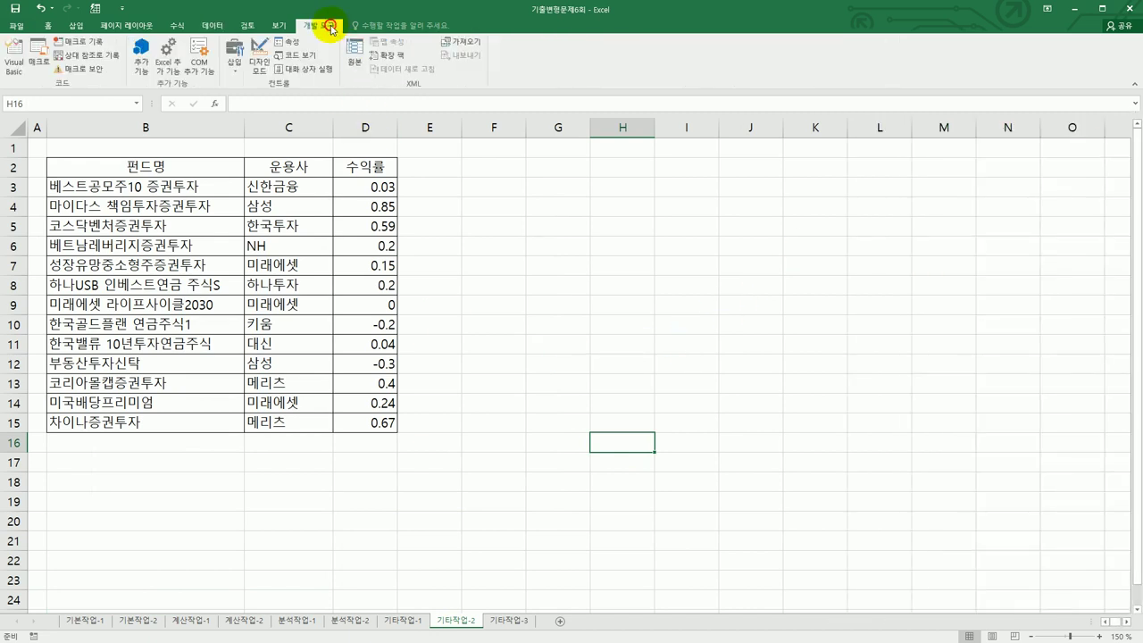
pyautogui.click(233, 70)
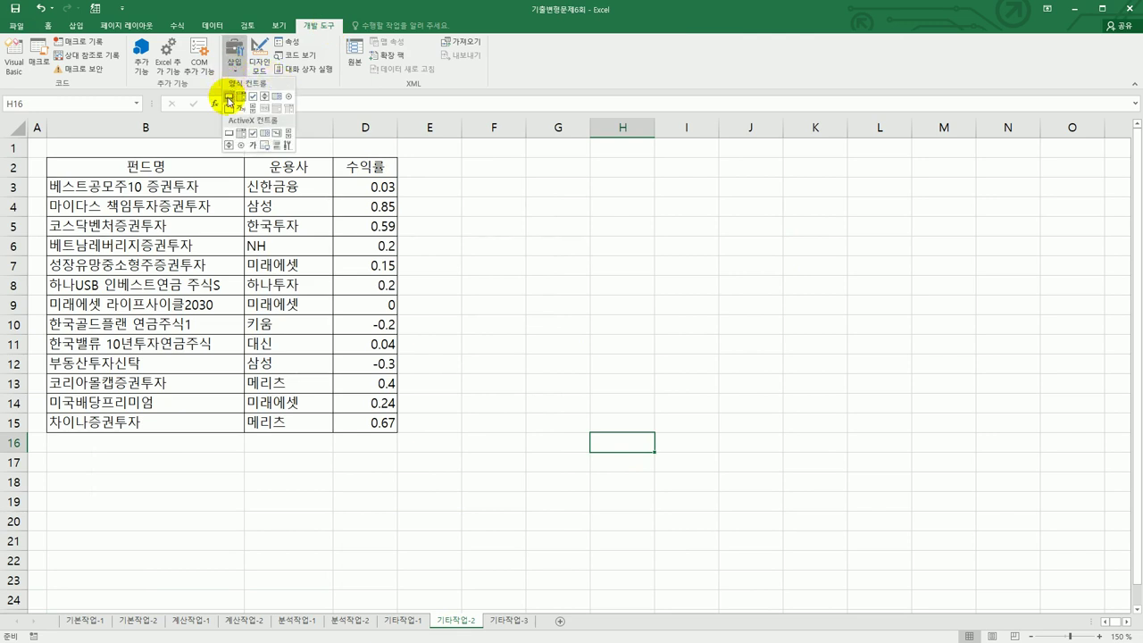
pyautogui.click(229, 98)
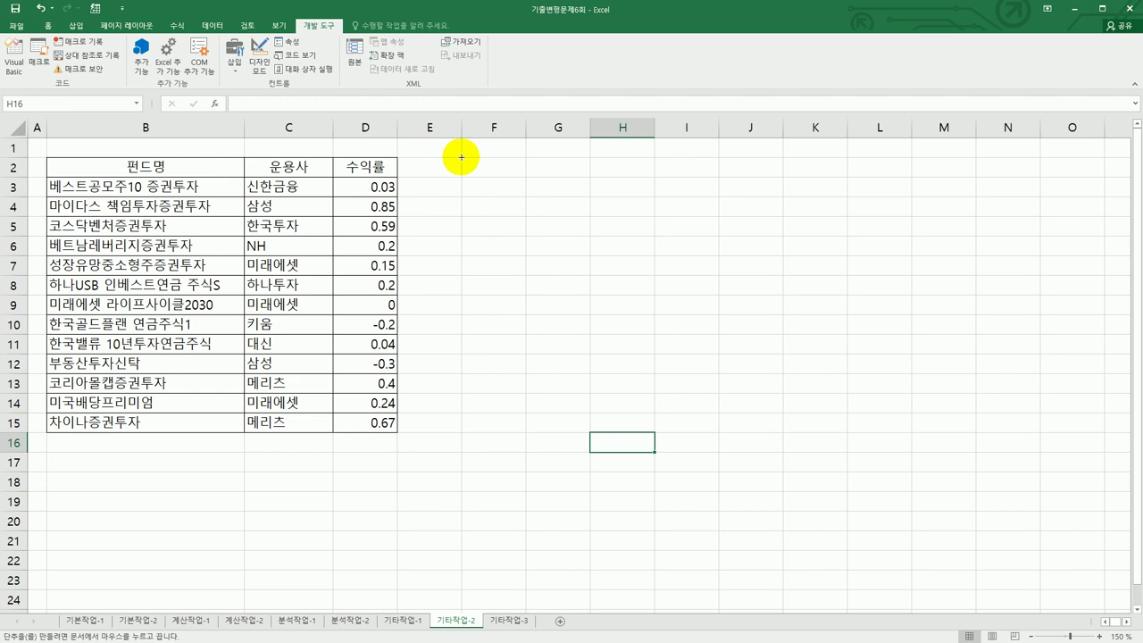
pyautogui.moveTo(461, 157); pyautogui.dragTo(565, 191)
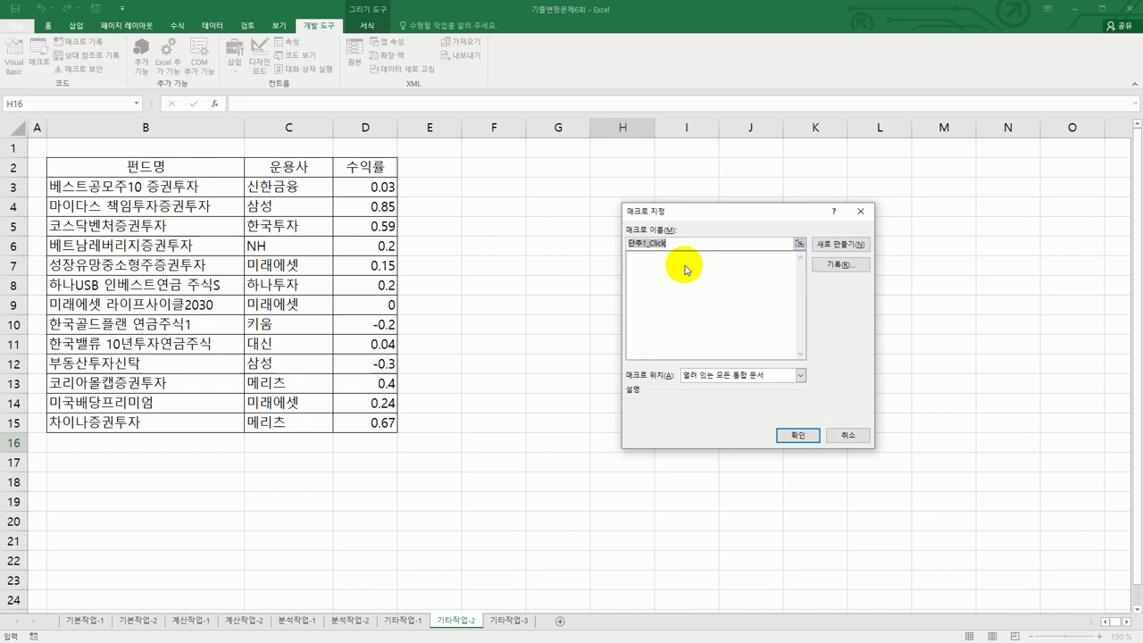
# - Start recording a macro named 백분율 for the new button, stored in the current workbook (현재 통합 문서)
pyautogui.write('백분율')
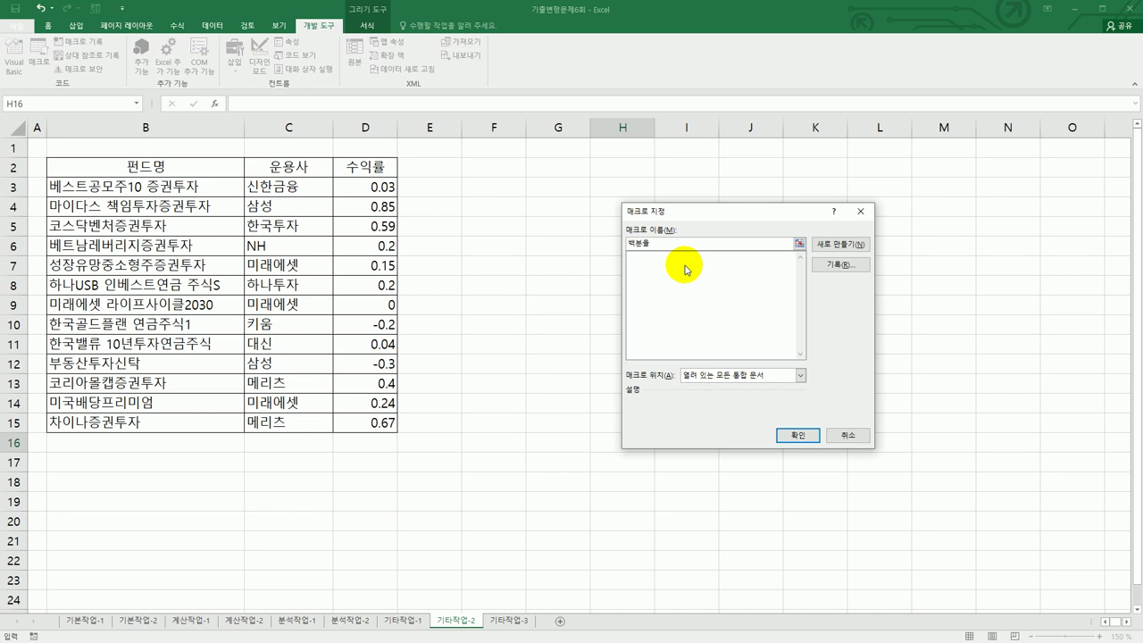
pyautogui.click(843, 265)
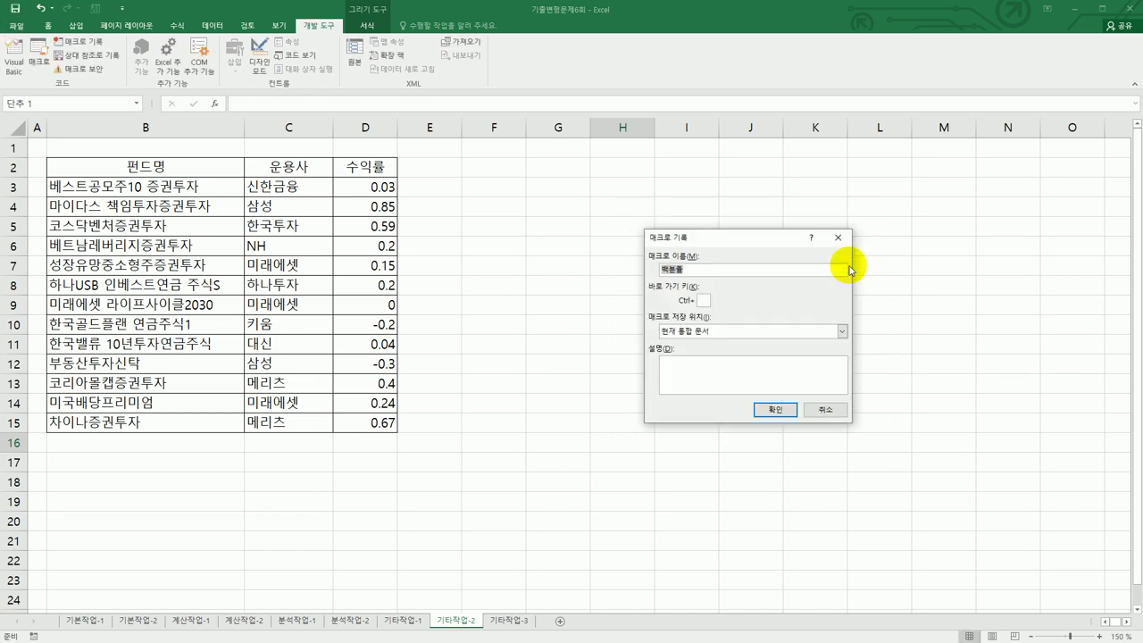
pyautogui.click(775, 413)
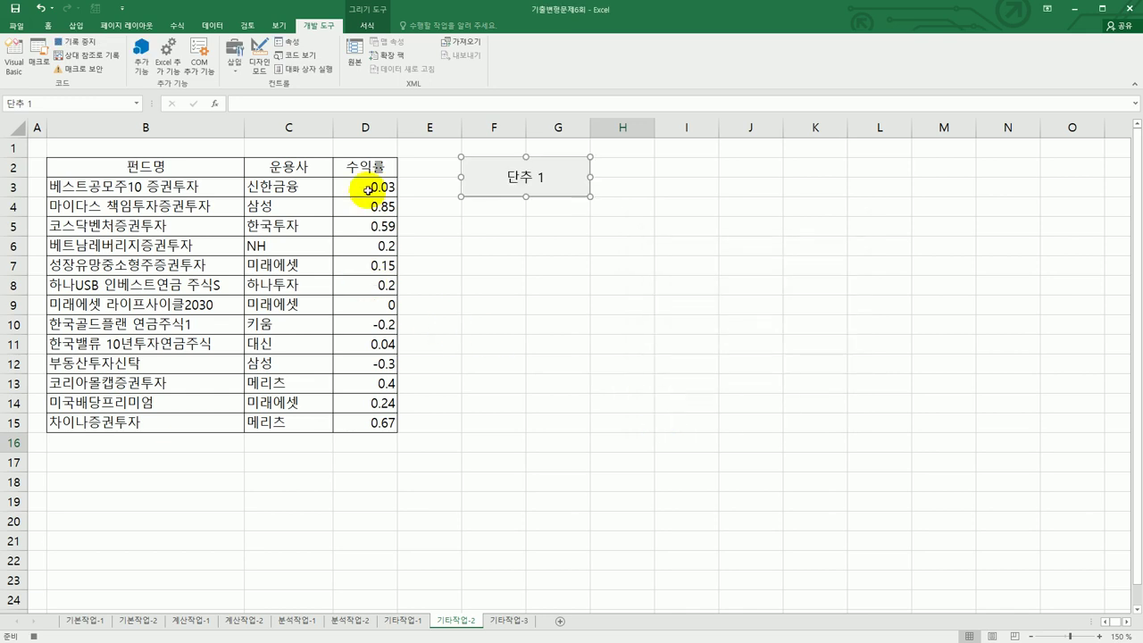
# - Open the cell formatting of the 수익률 values D3:D15 at the custom number format category (사용자 지정)
pyautogui.moveTo(383, 188); pyautogui.dragTo(354, 418)
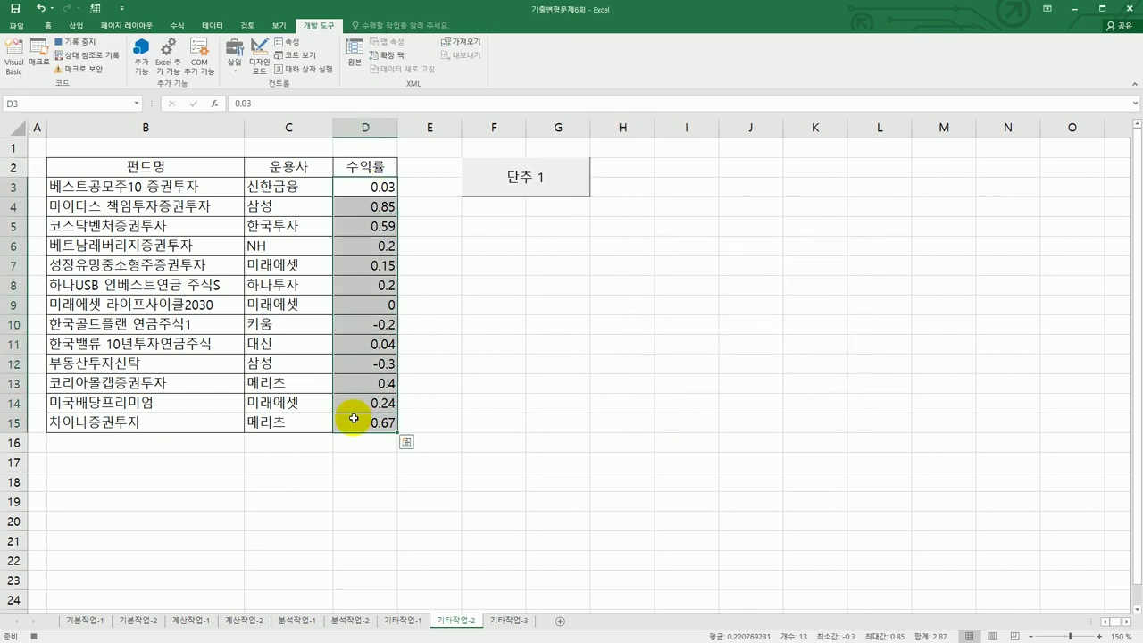
pyautogui.rightClick(371, 224)
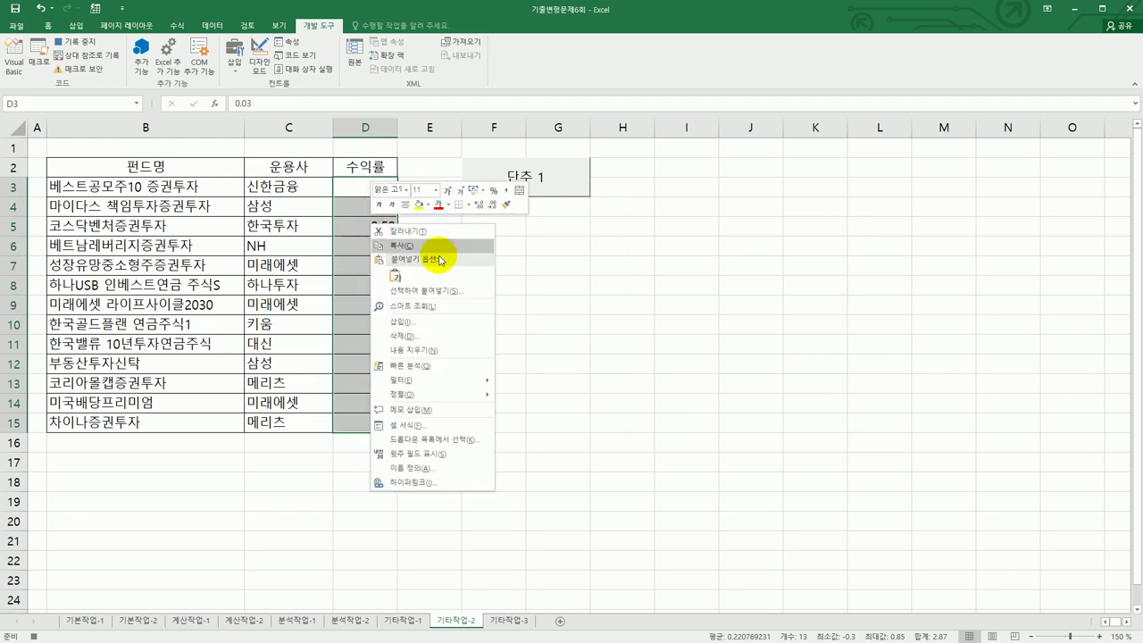
pyautogui.click(444, 425)
pyautogui.moveTo(439, 277); pyautogui.dragTo(773, 176)
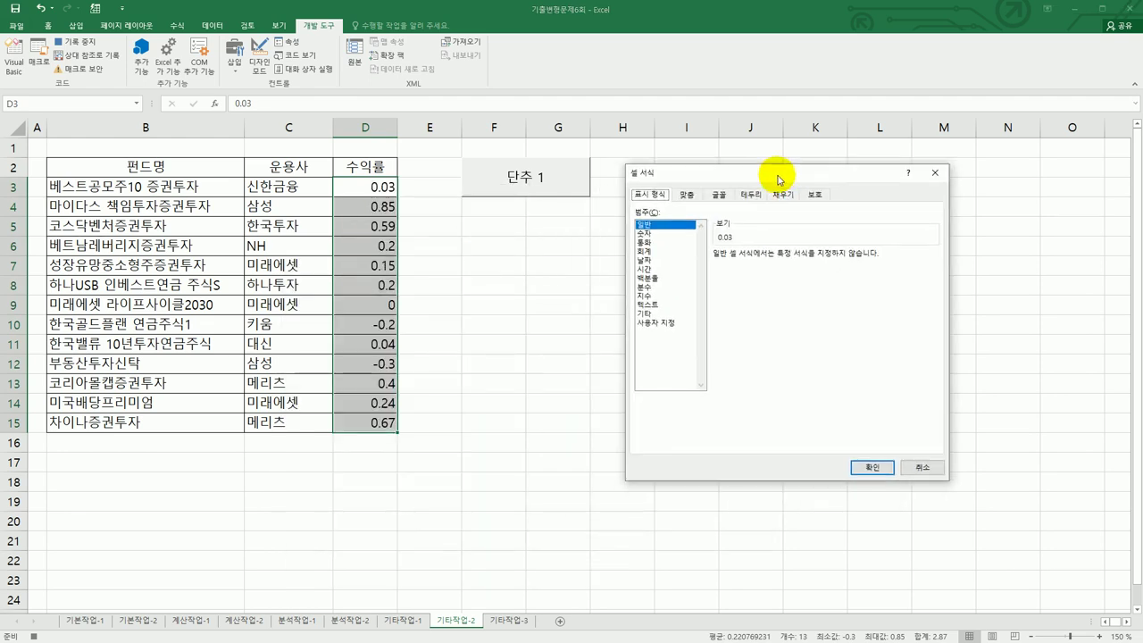
pyautogui.click(665, 323)
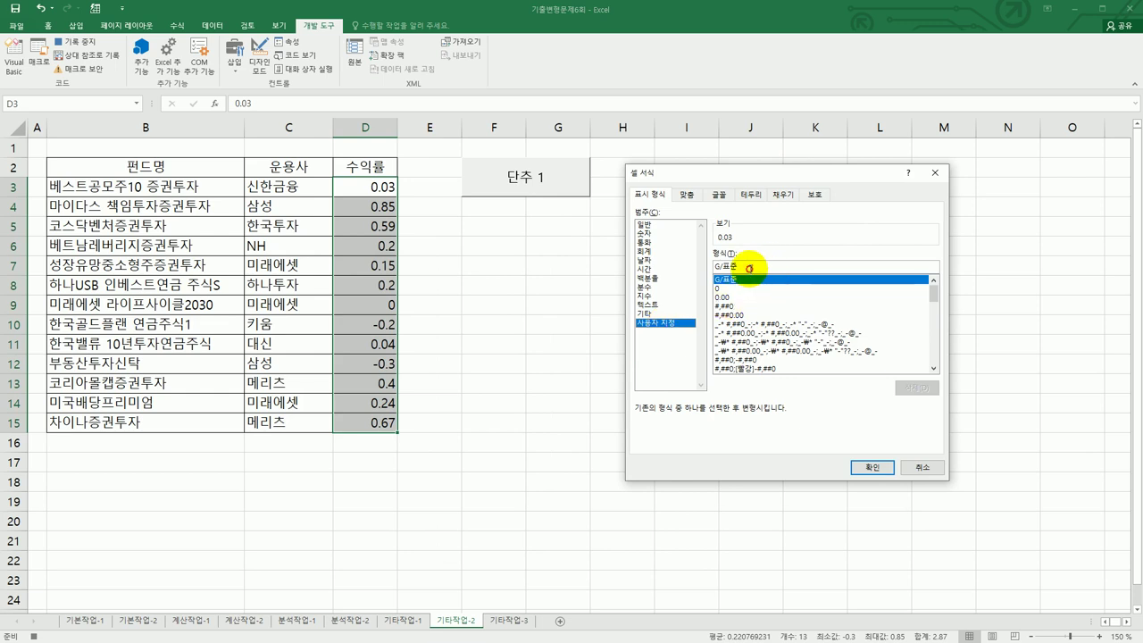
# - Replace the format code with a first section for high returns: [파랑][>=0.2]"▲"0%
pyautogui.press('BackSpace')
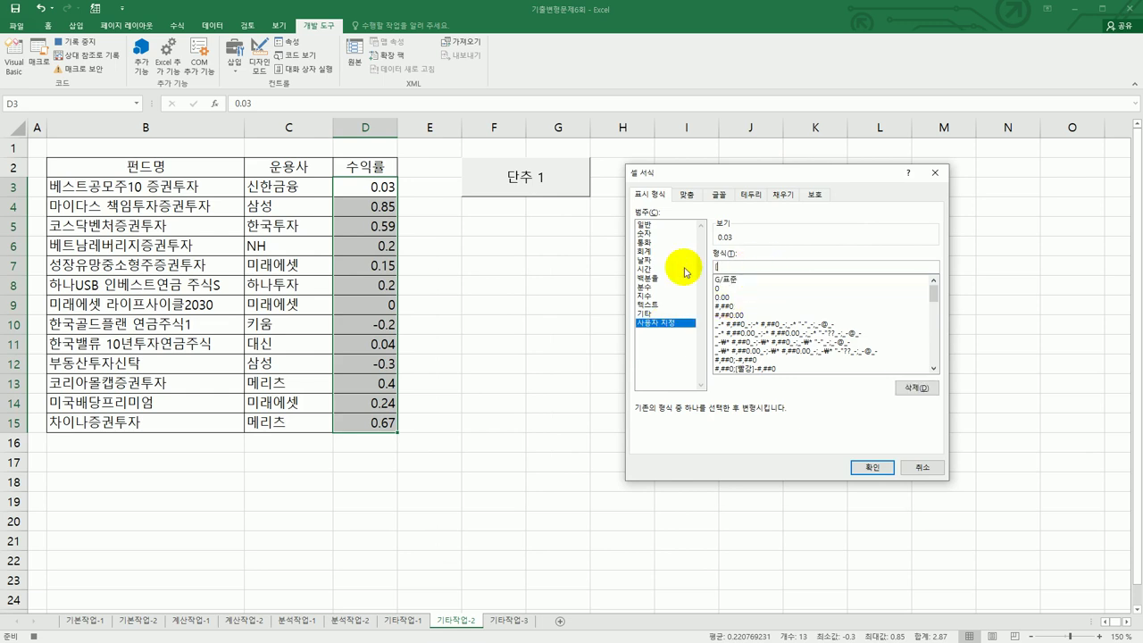
pyautogui.write('ㅁ')
pyautogui.write(']')
pyautogui.write('[>=0.2')
pyautogui.write(']')
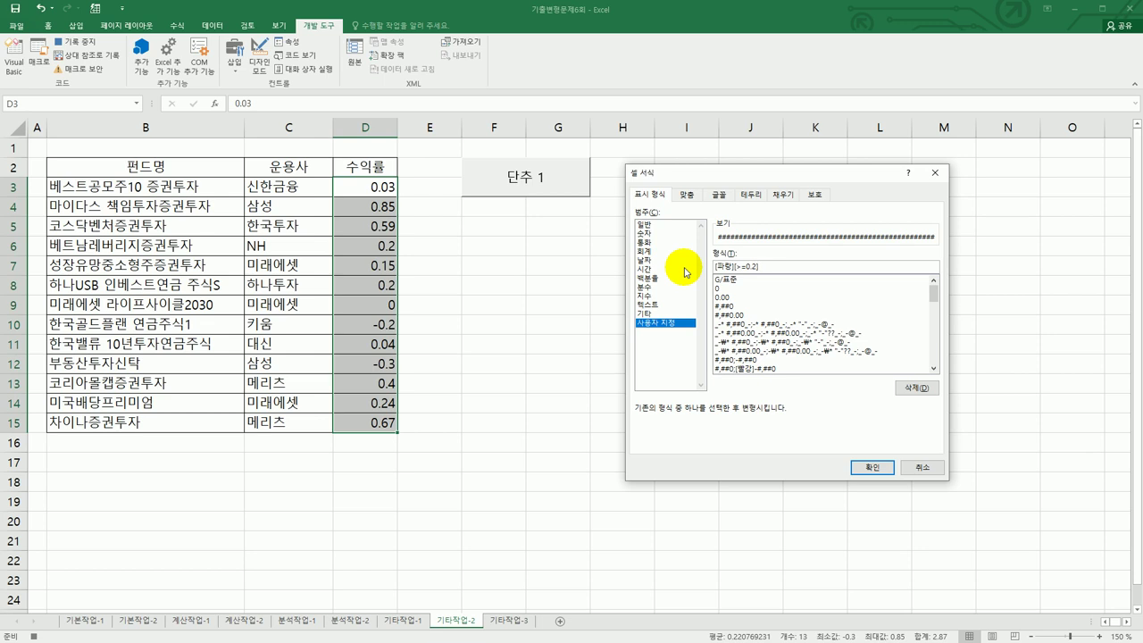
pyautogui.write('"ㅁ')
pyautogui.press('Hangul_Hanja')
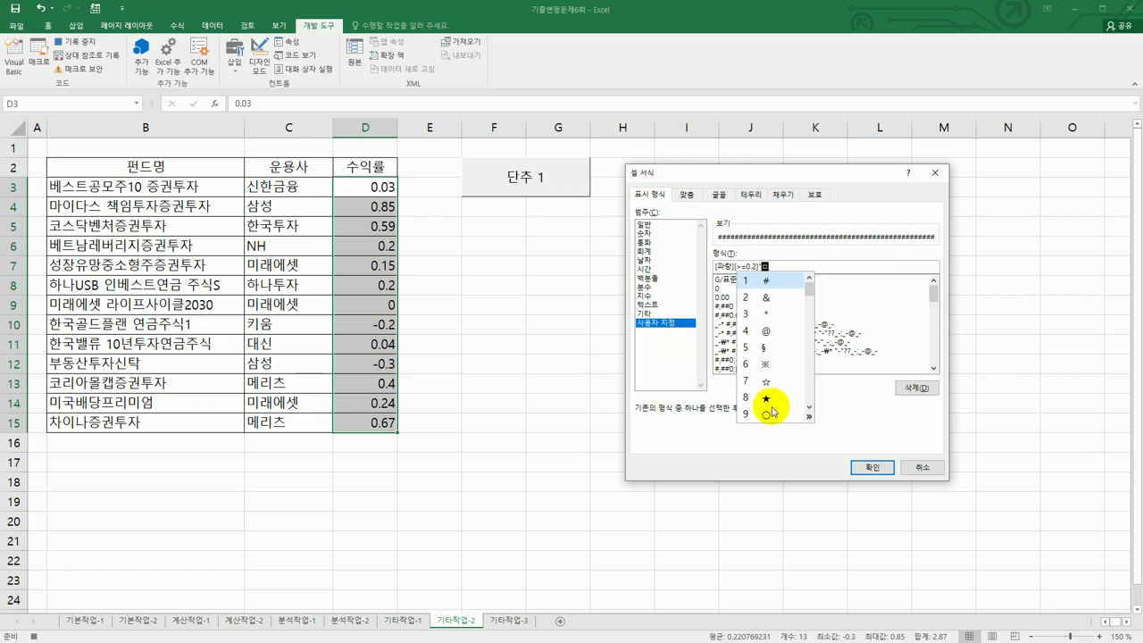
pyautogui.click(807, 417)
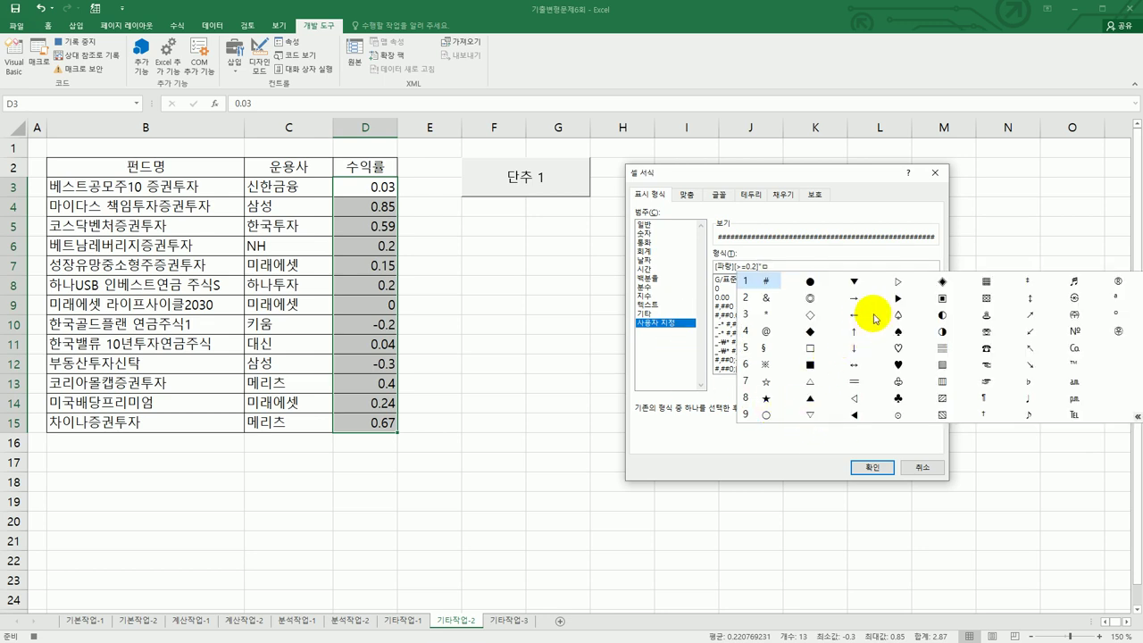
pyautogui.click(809, 397)
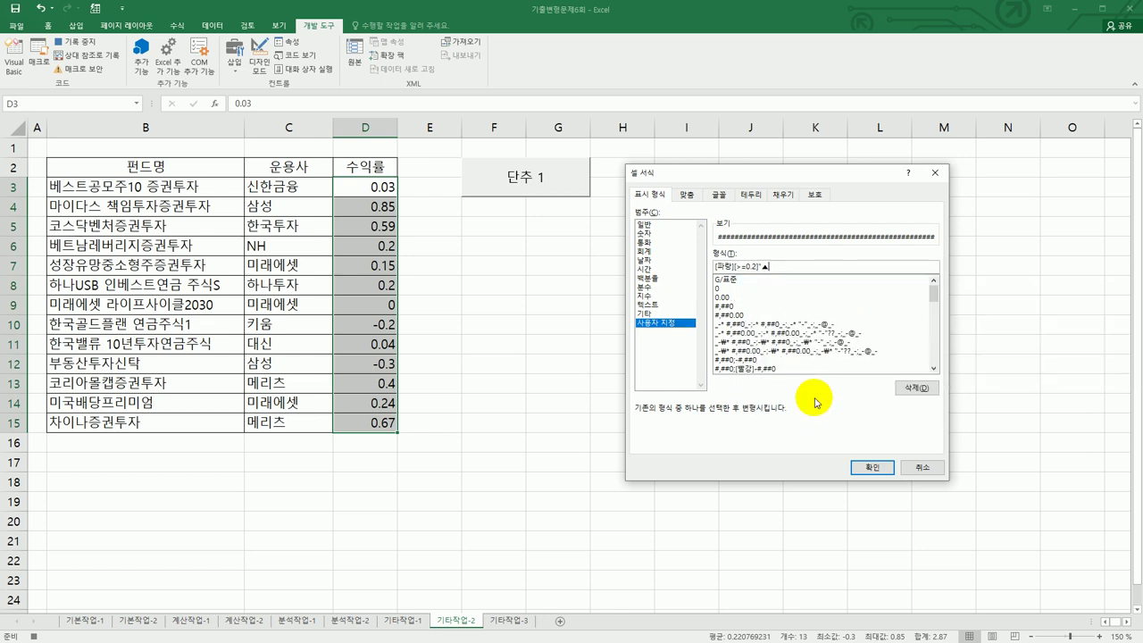
pyautogui.write('"')
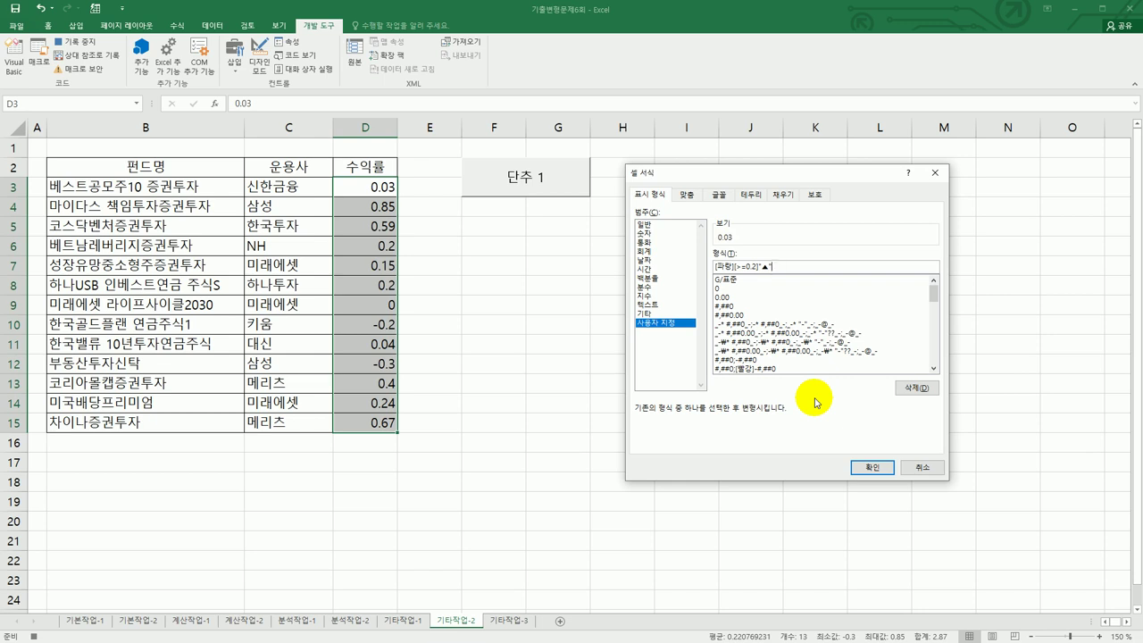
pyautogui.write('0')
pyautogui.write('%')
# - Append a second section to the format code, starting with [빨강][<=0] and an opening quote followed by the ▼ symbol
pyautogui.write(';')
pyautogui.write('[ㅃ')
pyautogui.write('빨강')
pyautogui.write(']')
pyautogui.write('[')
pyautogui.write('<=0')
pyautogui.write(']')
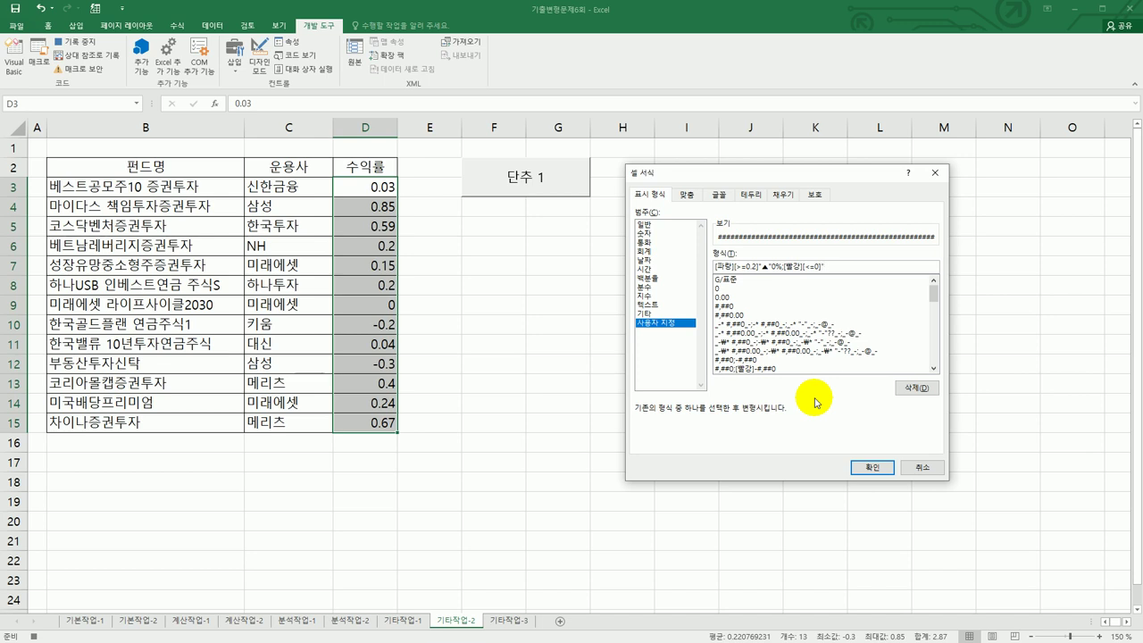
pyautogui.write('"ㅁ')
pyautogui.press('Hangul_Hanja')
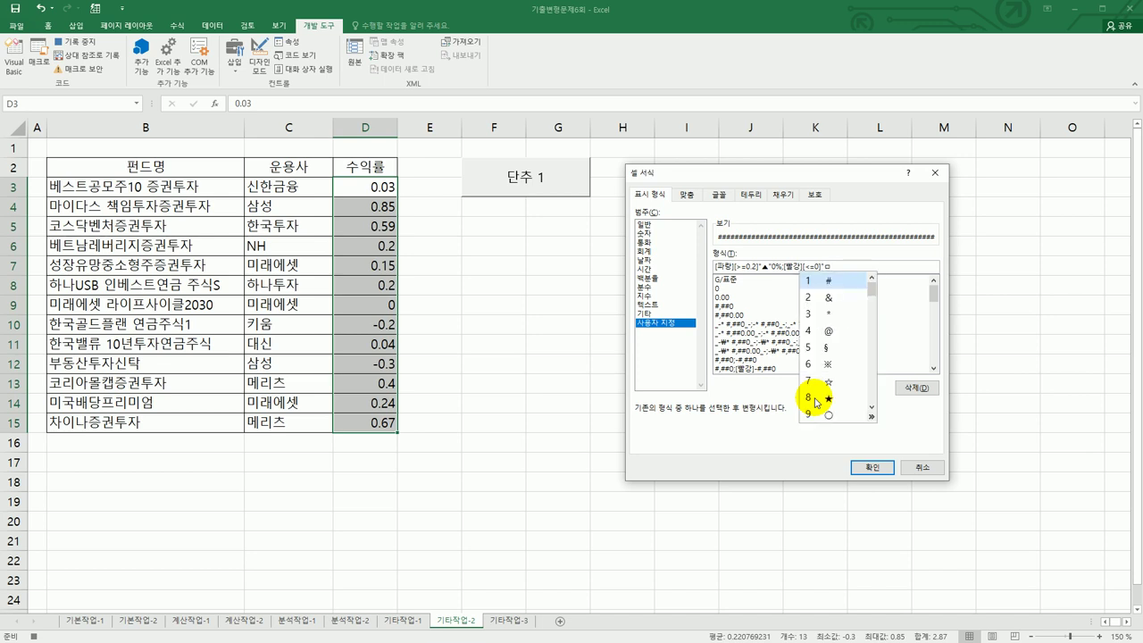
pyautogui.click(872, 416)
pyautogui.click(909, 281)
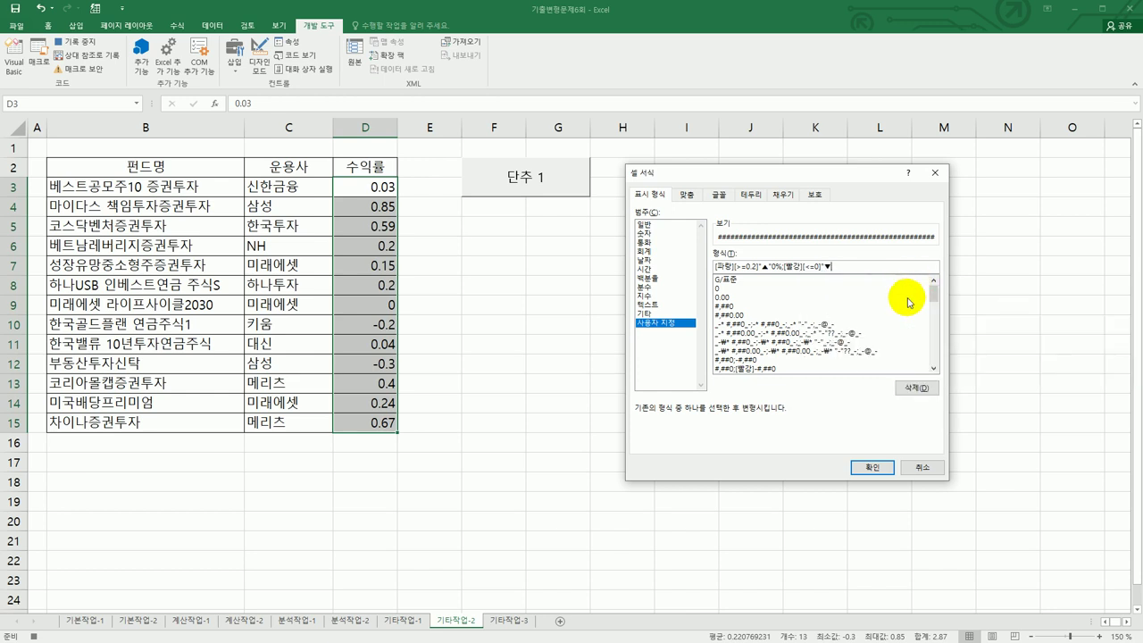
# - Close the ▼ quote, finish that section with 0%, add a third section 0% and apply the format to D3:D15
pyautogui.write('"0%;0')
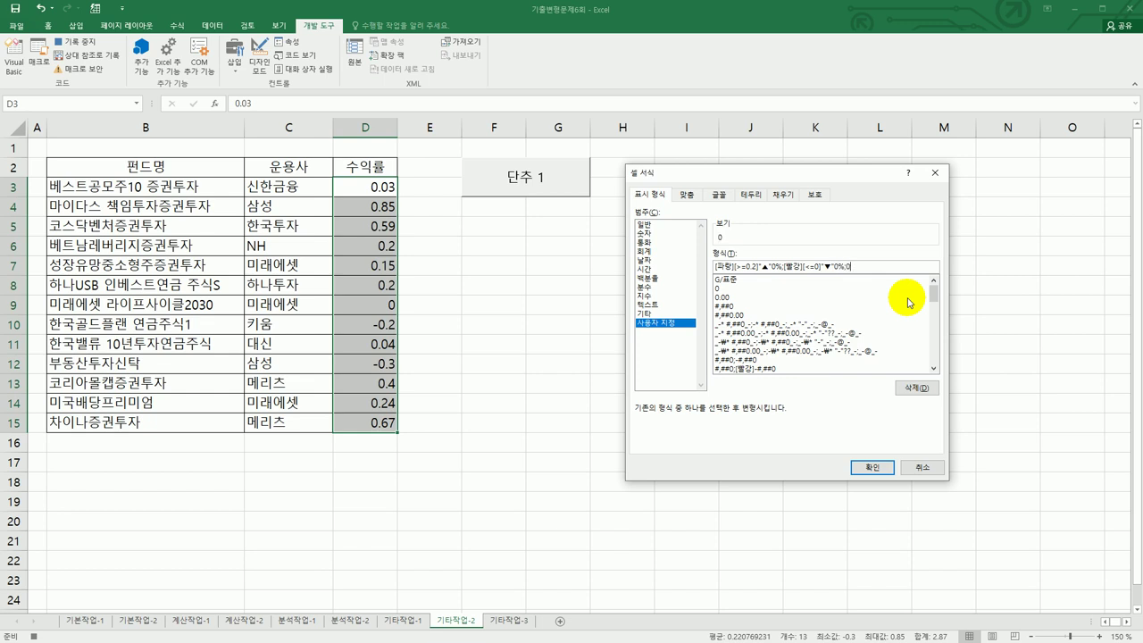
pyautogui.write('%')
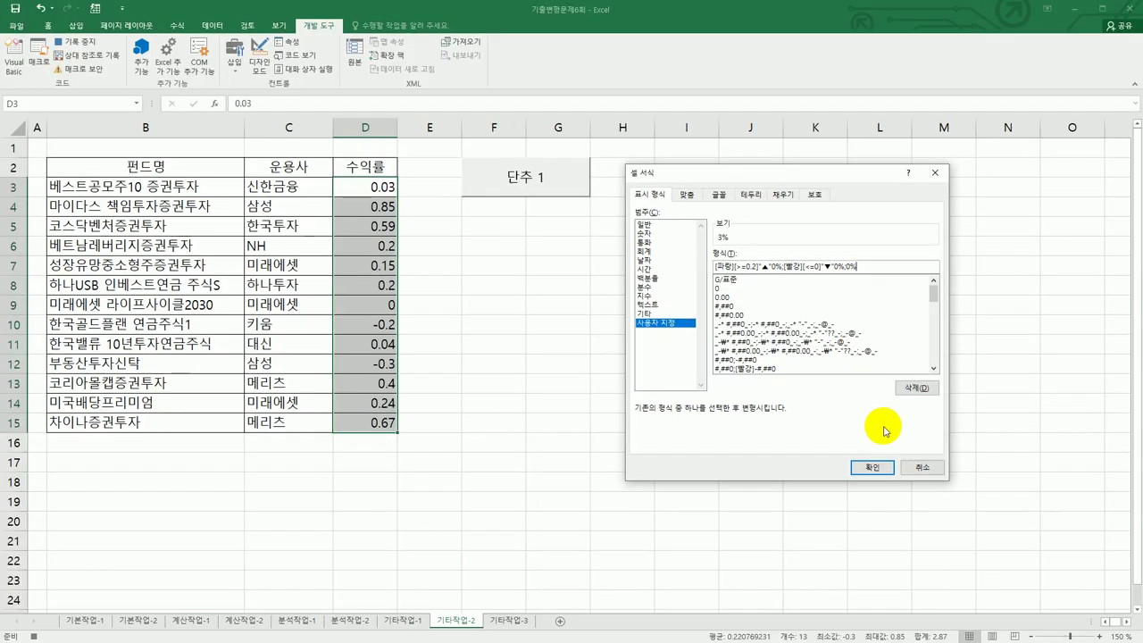
pyautogui.click(873, 467)
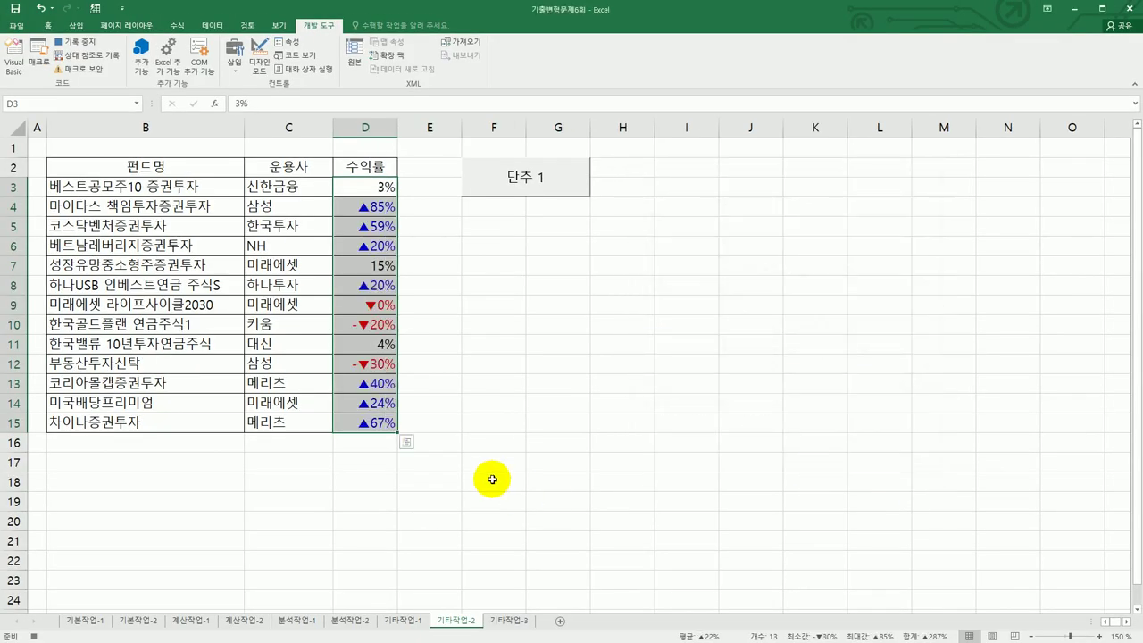
# - Stop recording the percentage macro and change the label of its button to 백분율
pyautogui.click(362, 423)
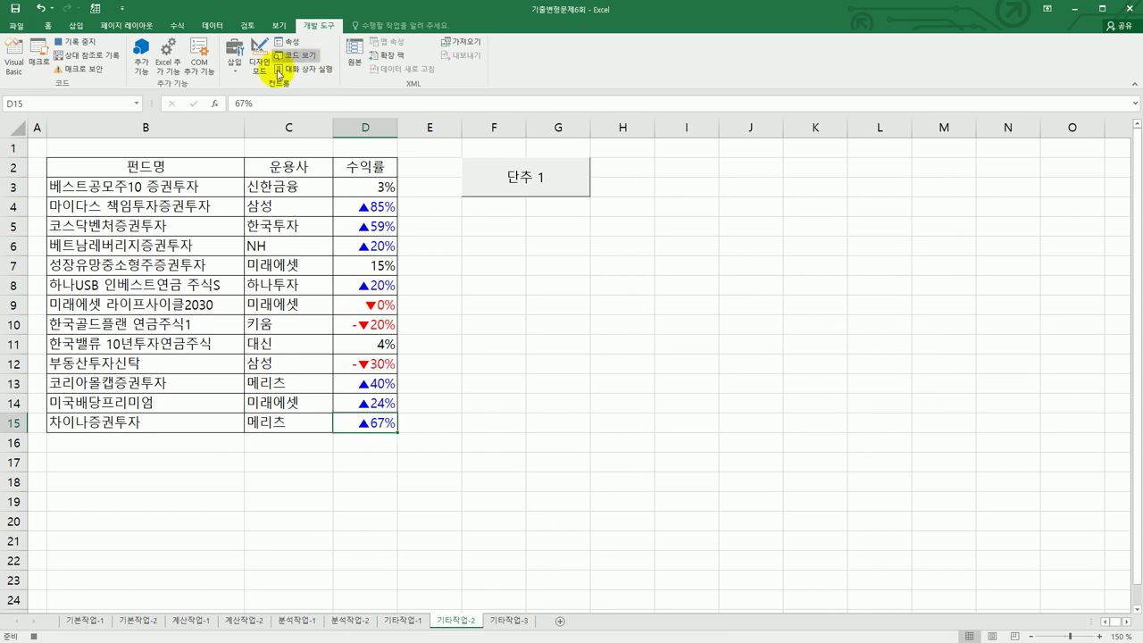
pyautogui.click(86, 43)
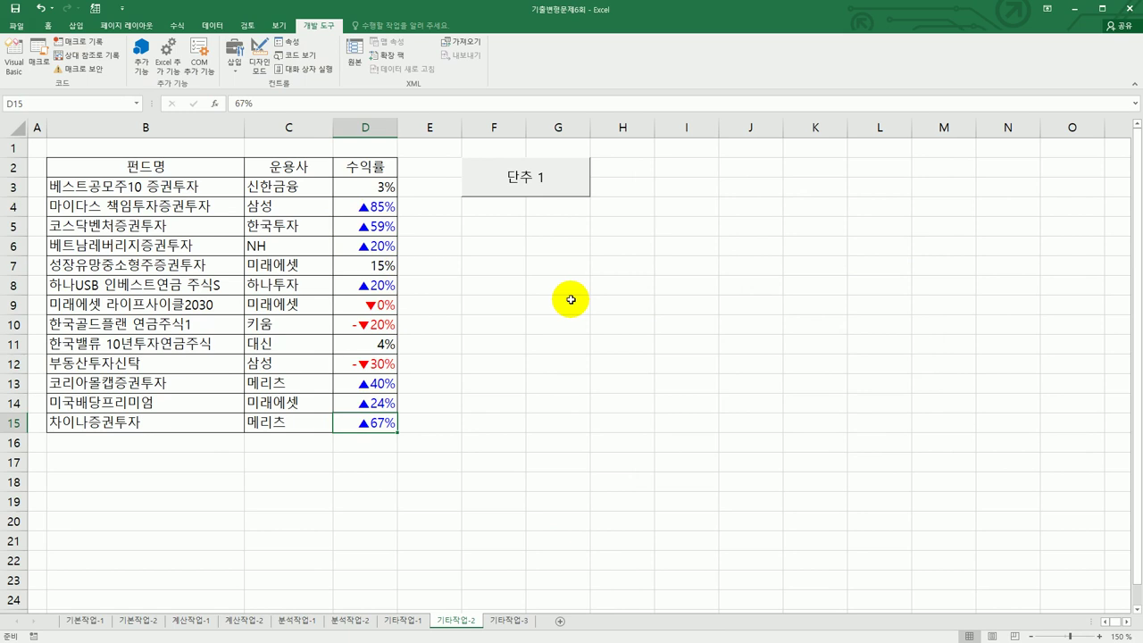
pyautogui.rightClick(531, 182)
pyautogui.click(560, 232)
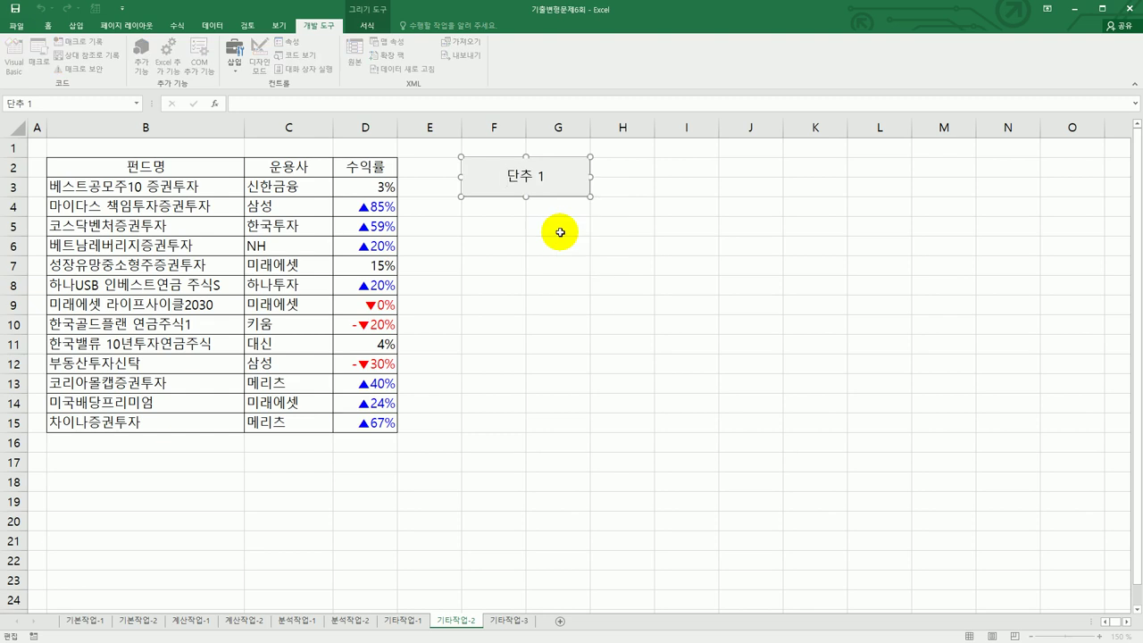
pyautogui.hotkey('ctrl', 'a')
pyautogui.write('백분율')
pyautogui.click(581, 279)
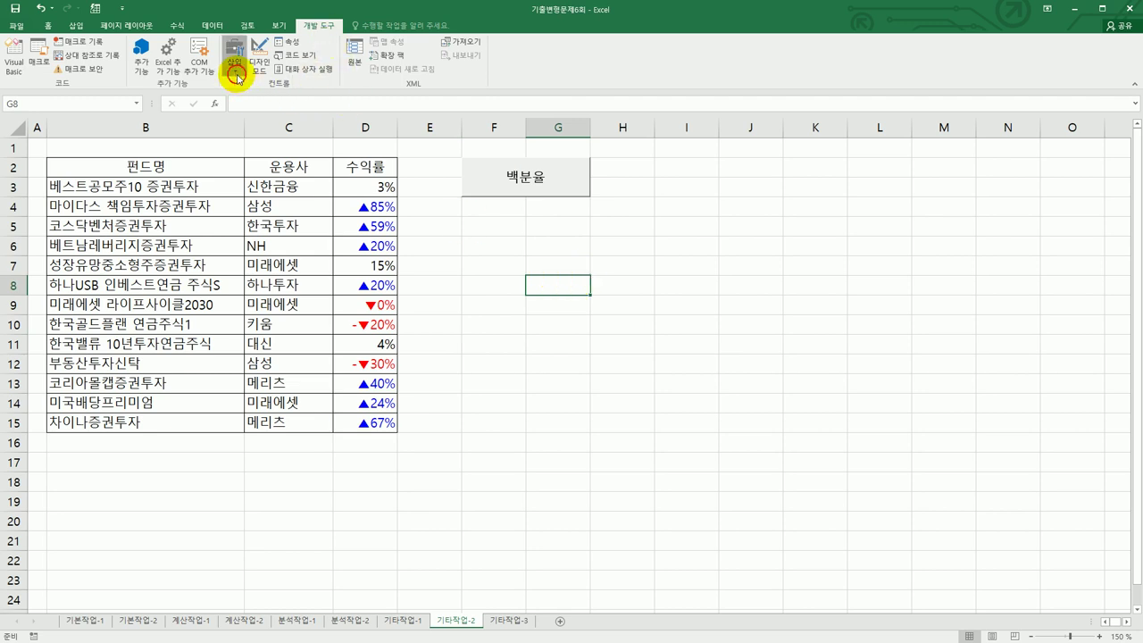
# - Draw a second form-control button over cells F5:G6 and assign it the macro name 일반서식
pyautogui.click(236, 70)
pyautogui.click(229, 97)
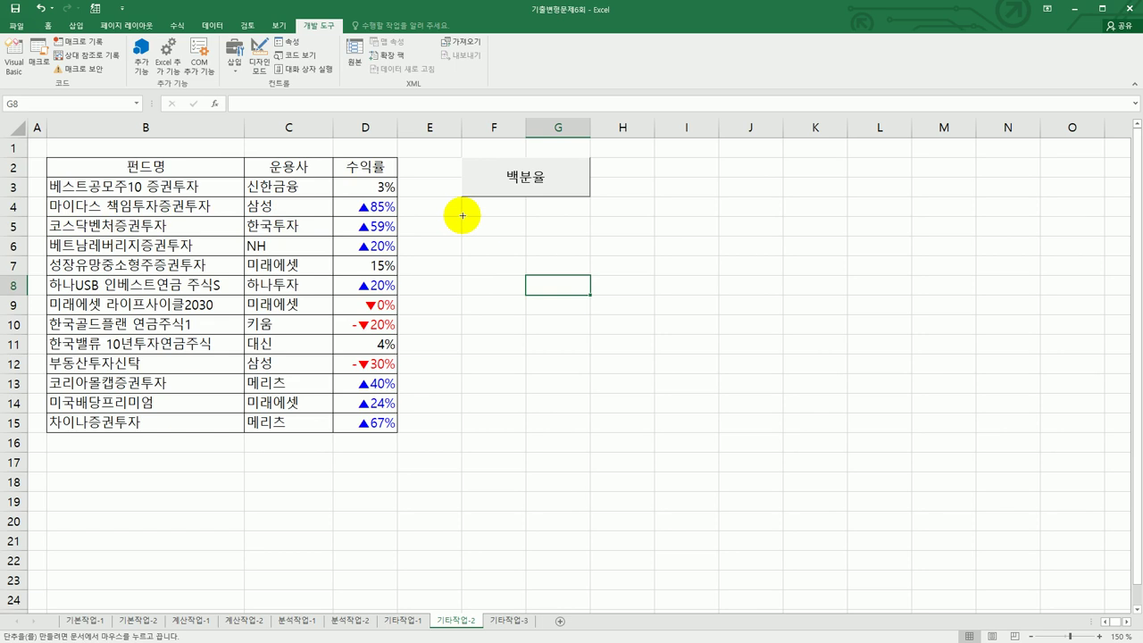
pyautogui.moveTo(462, 215); pyautogui.dragTo(569, 247)
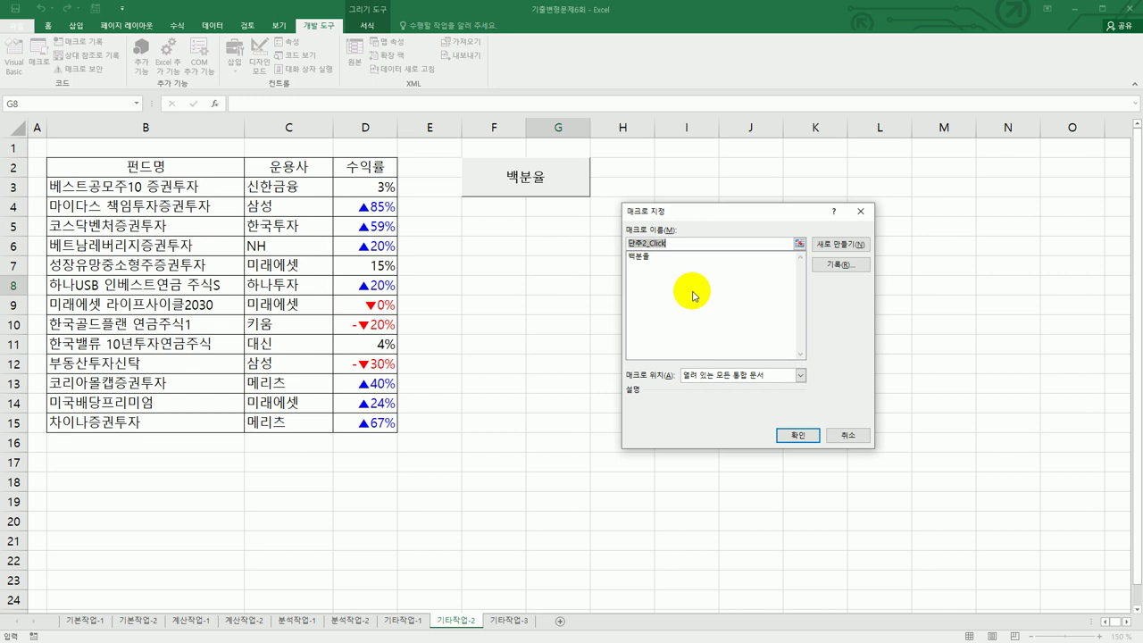
pyautogui.write('일반서식')
pyautogui.click(791, 435)
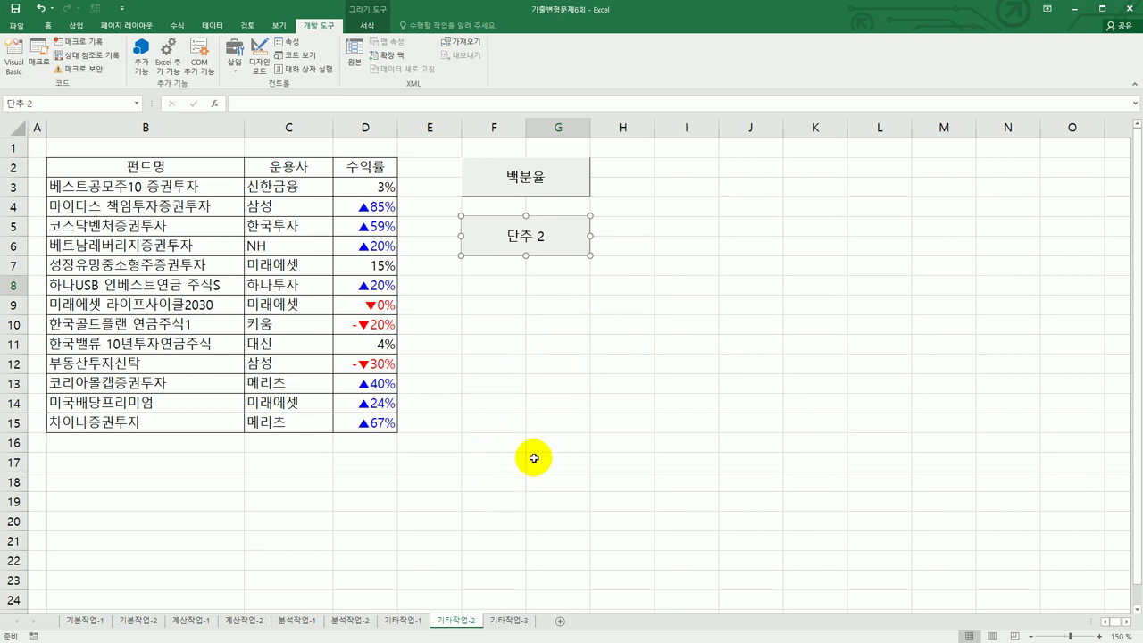
# - Check the workbook's macro list for the recorded macros and close it without changes
pyautogui.click(541, 338)
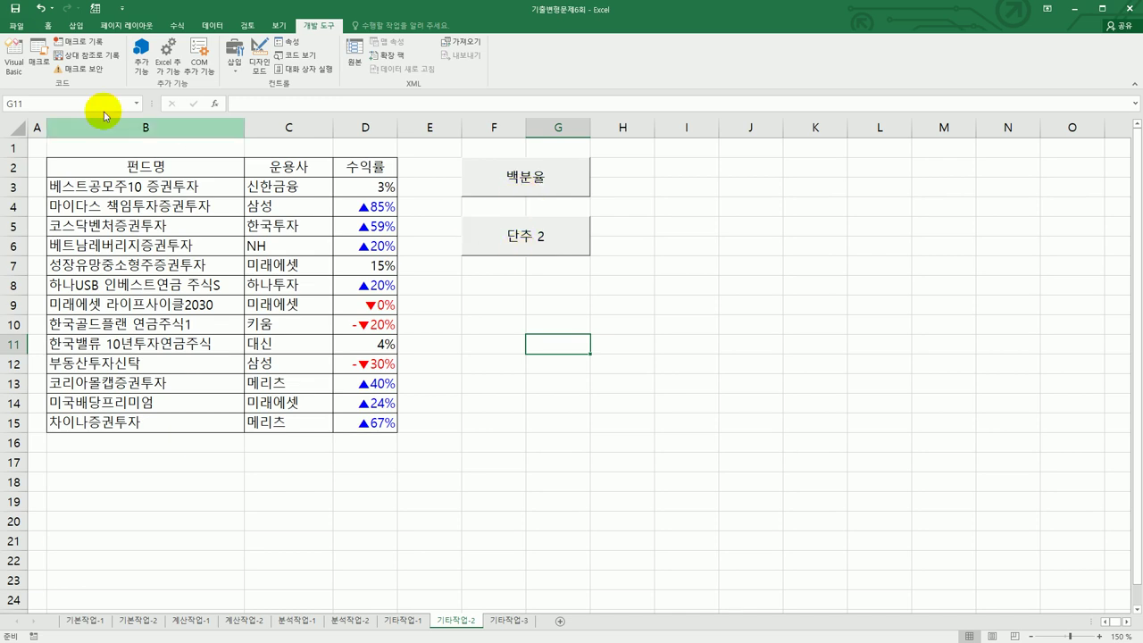
pyautogui.click(36, 55)
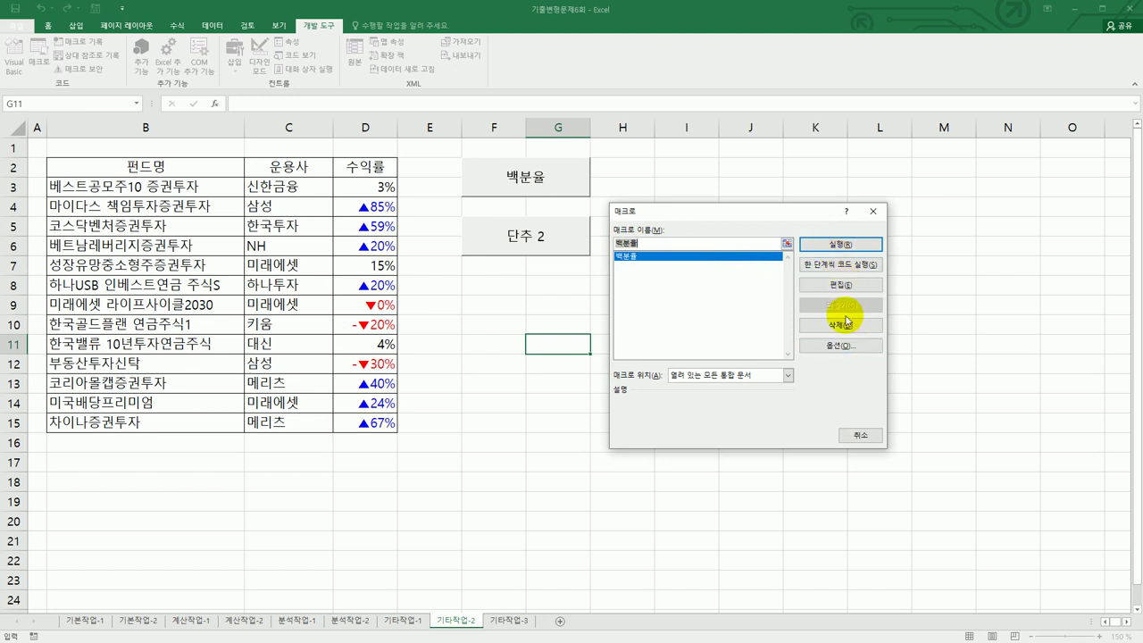
pyautogui.click(859, 435)
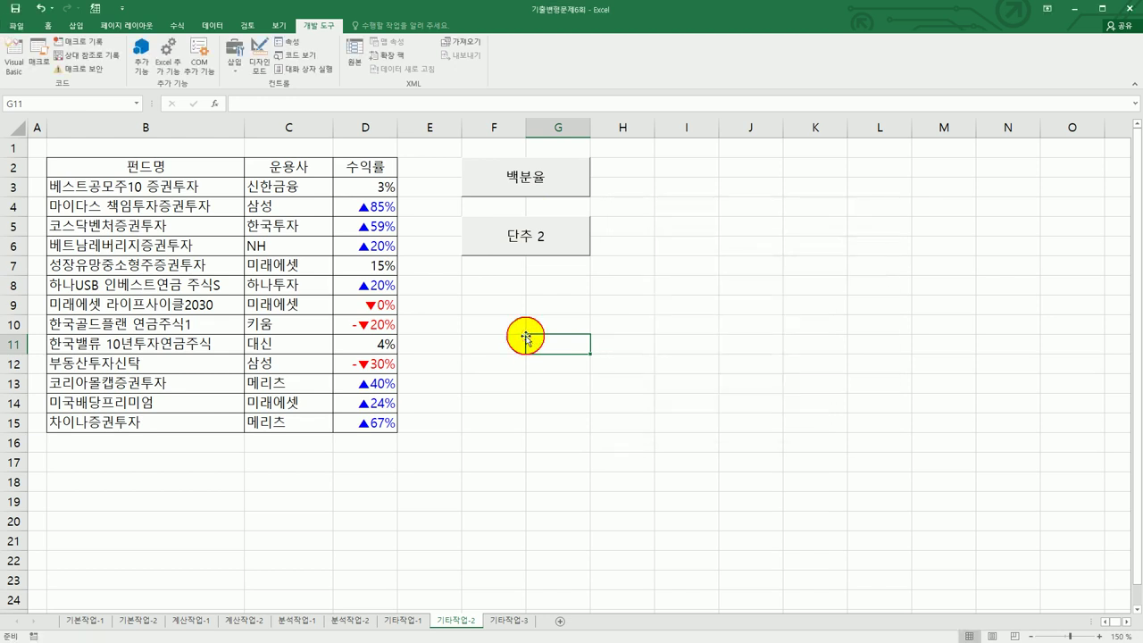
pyautogui.click(259, 55)
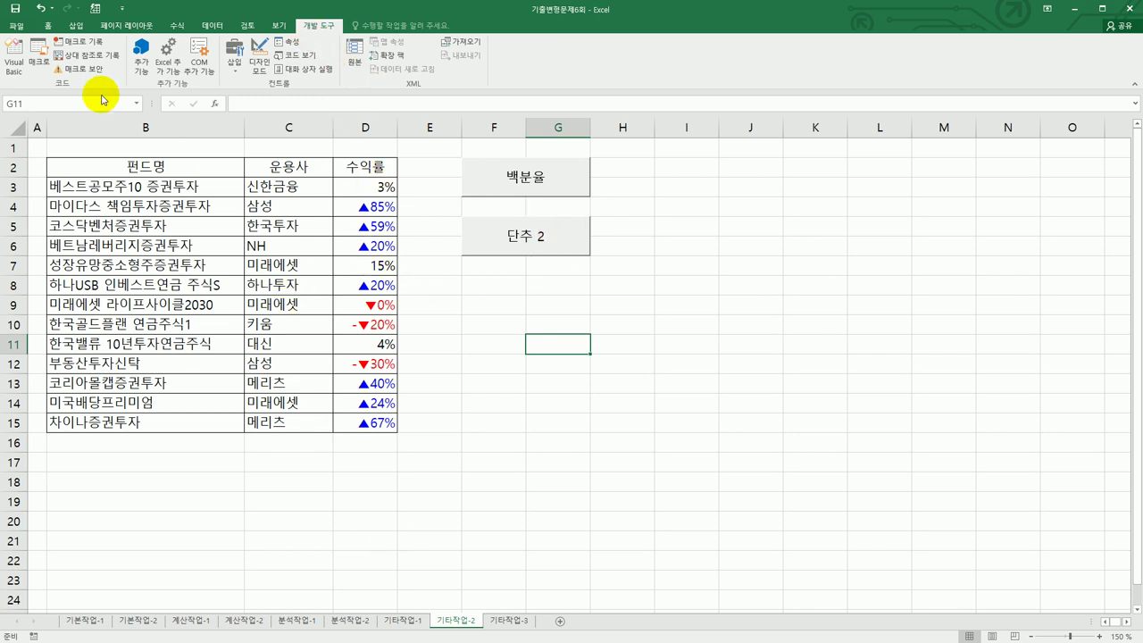
# - Cut the second button, 단추 2, from cells F5:G6
pyautogui.rightClick(523, 245)
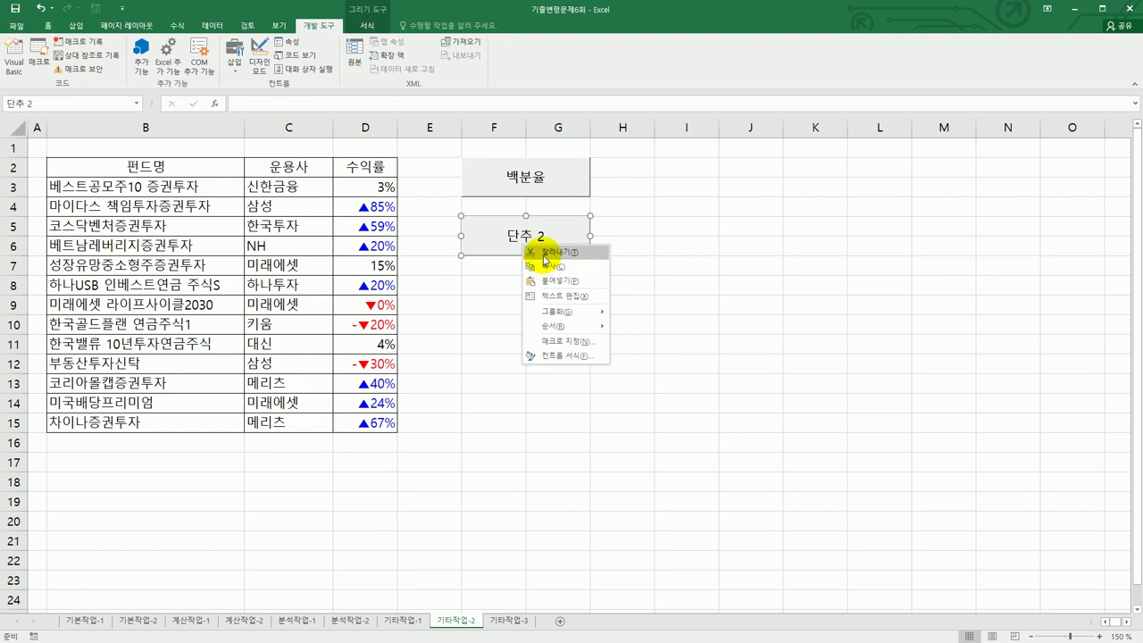
pyautogui.click(544, 254)
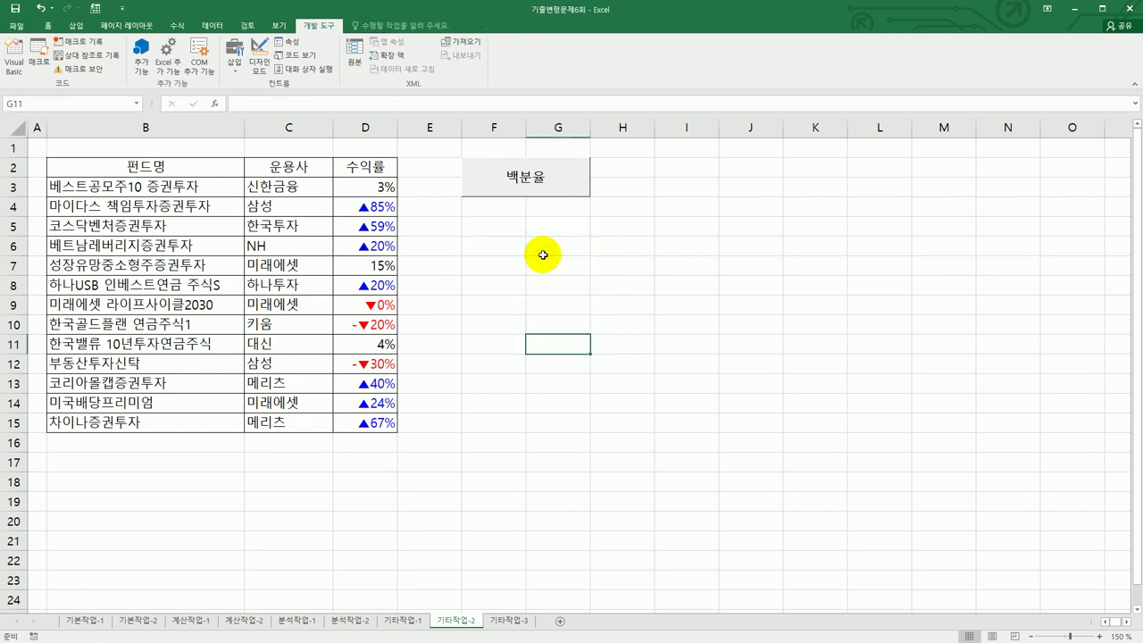
pyautogui.click(540, 249)
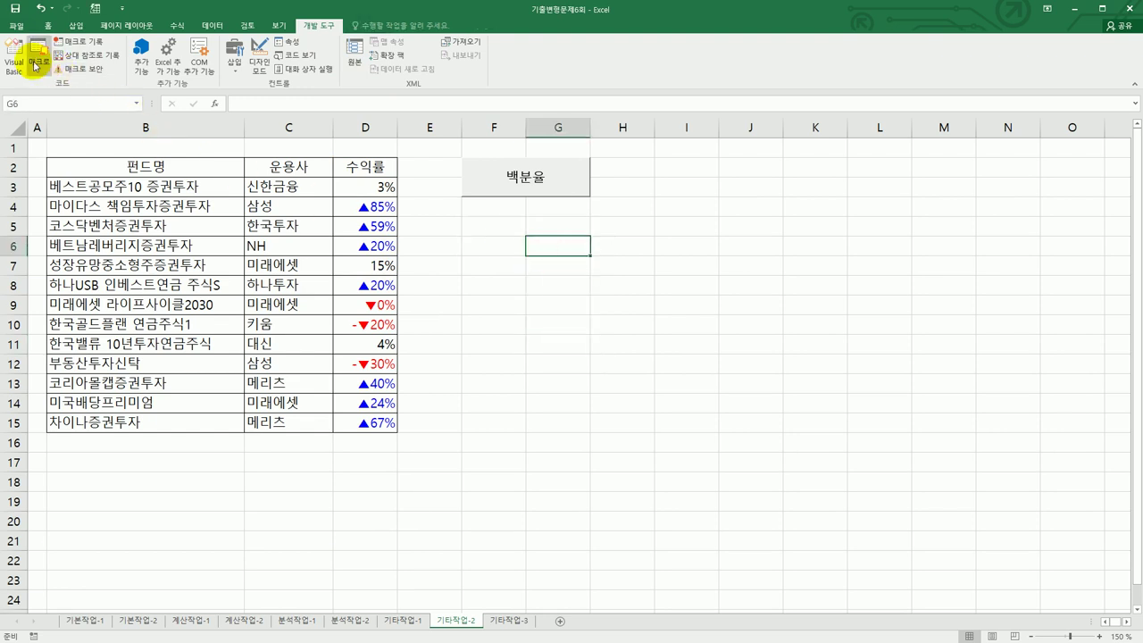
pyautogui.click(592, 316)
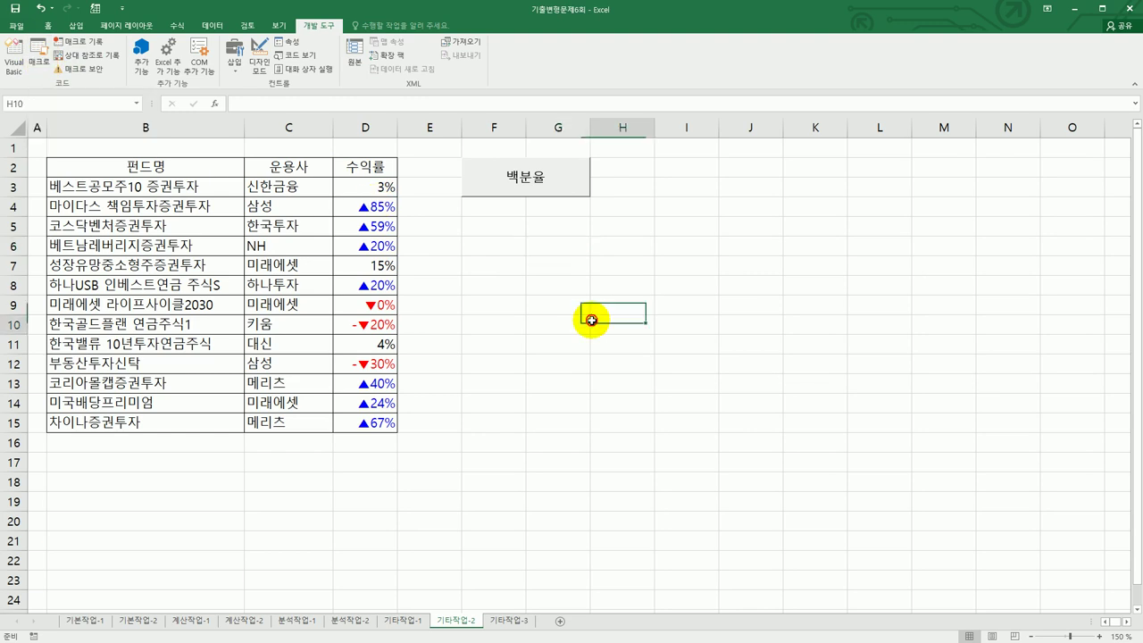
# - Reset the number format of D3:D15 to 일반 and run the 백분율 button to test its macro
pyautogui.click(387, 187)
pyautogui.moveTo(387, 187); pyautogui.dragTo(378, 422)
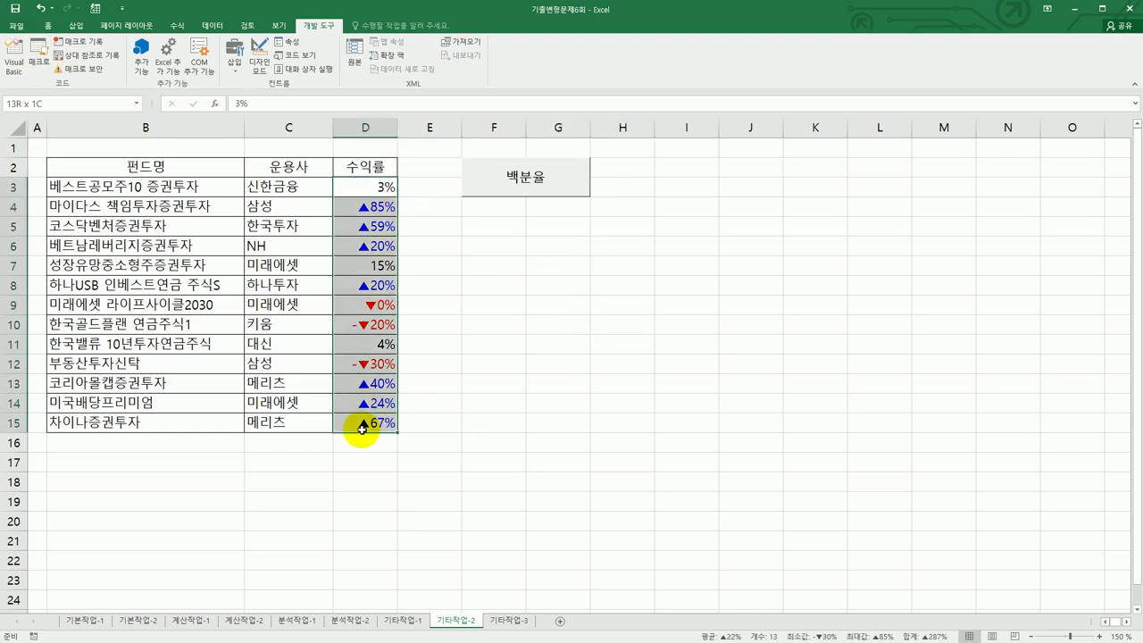
pyautogui.rightClick(375, 363)
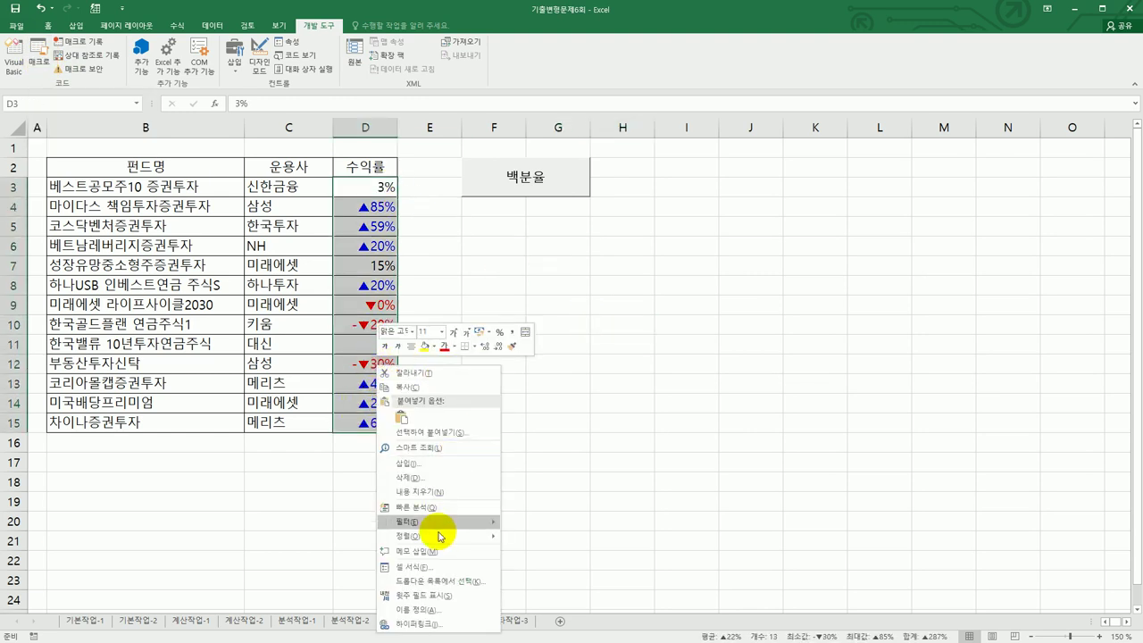
pyautogui.click(430, 565)
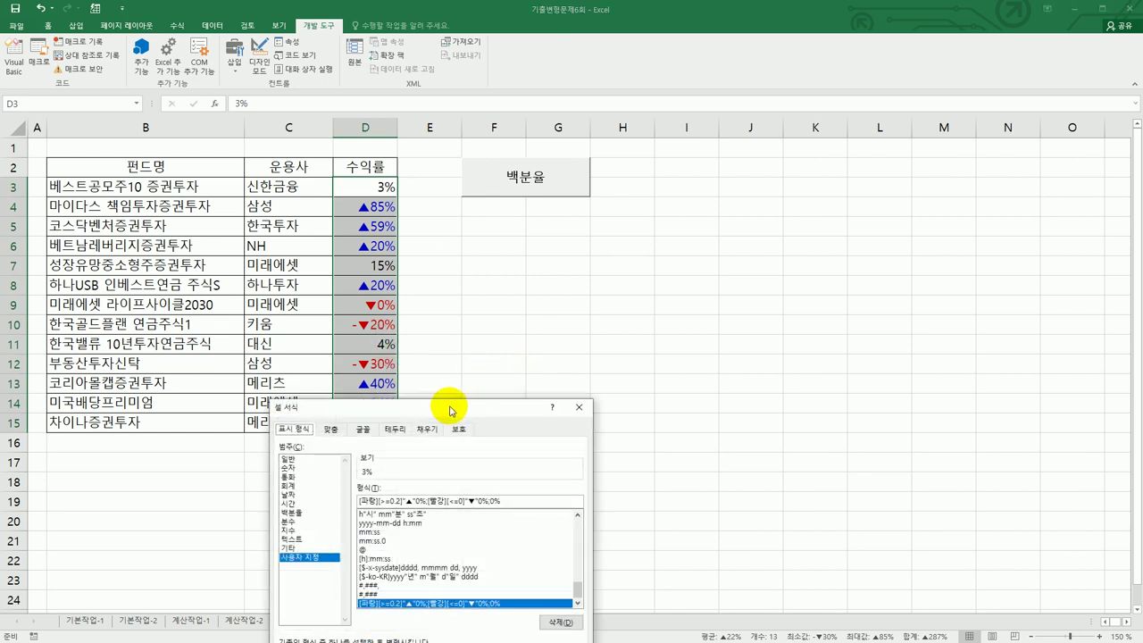
pyautogui.moveTo(447, 408); pyautogui.dragTo(757, 242)
pyautogui.click(604, 298)
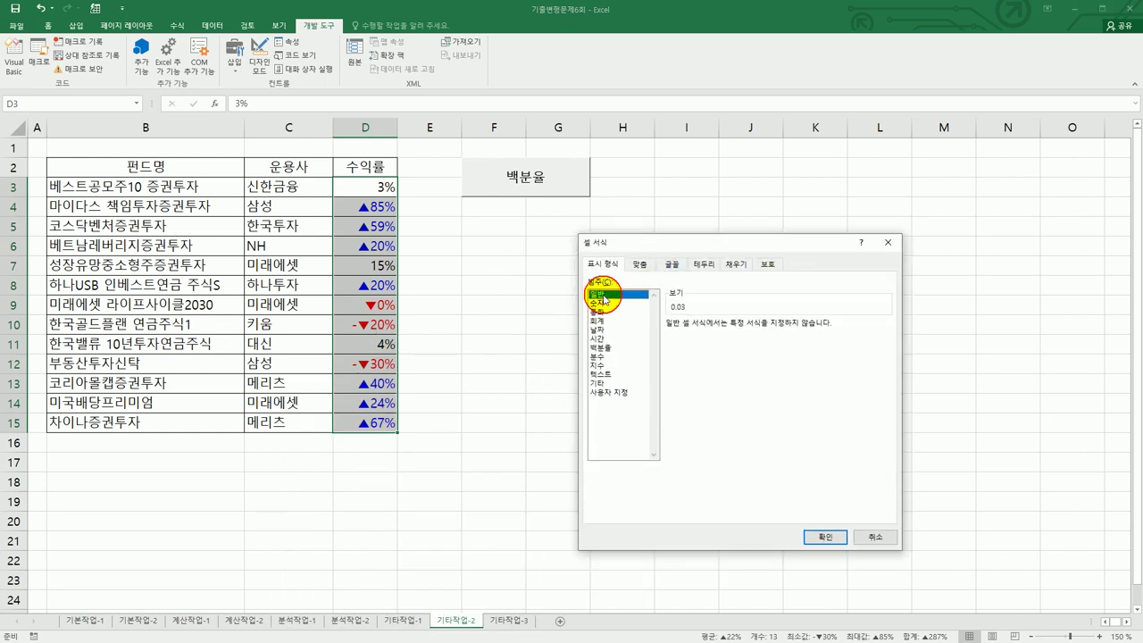
pyautogui.click(817, 533)
pyautogui.click(706, 460)
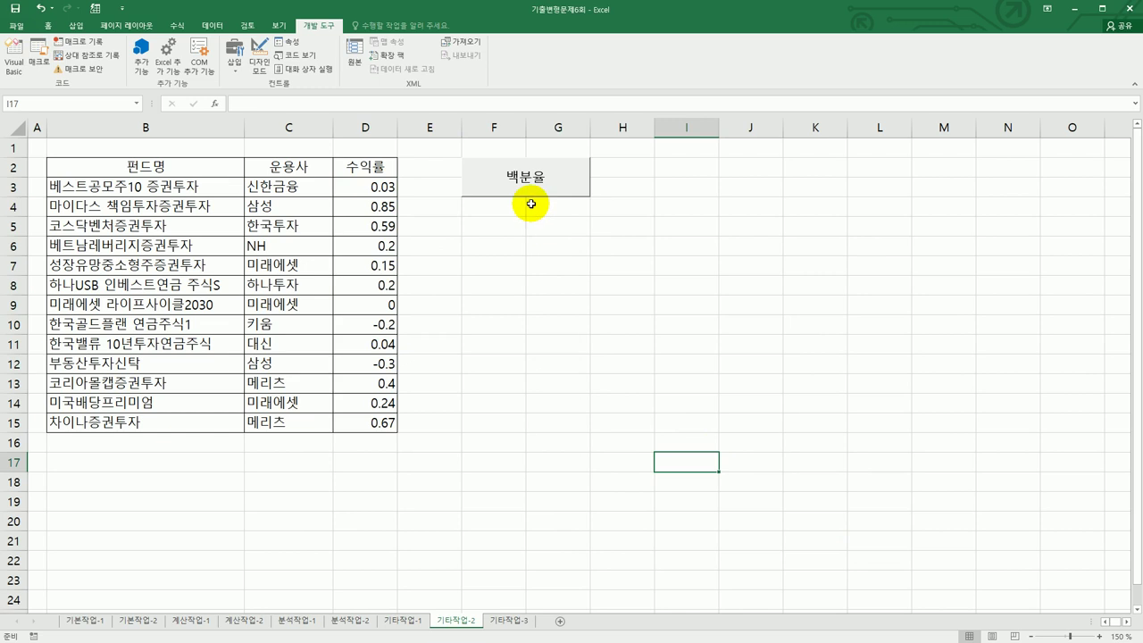
pyautogui.click(520, 178)
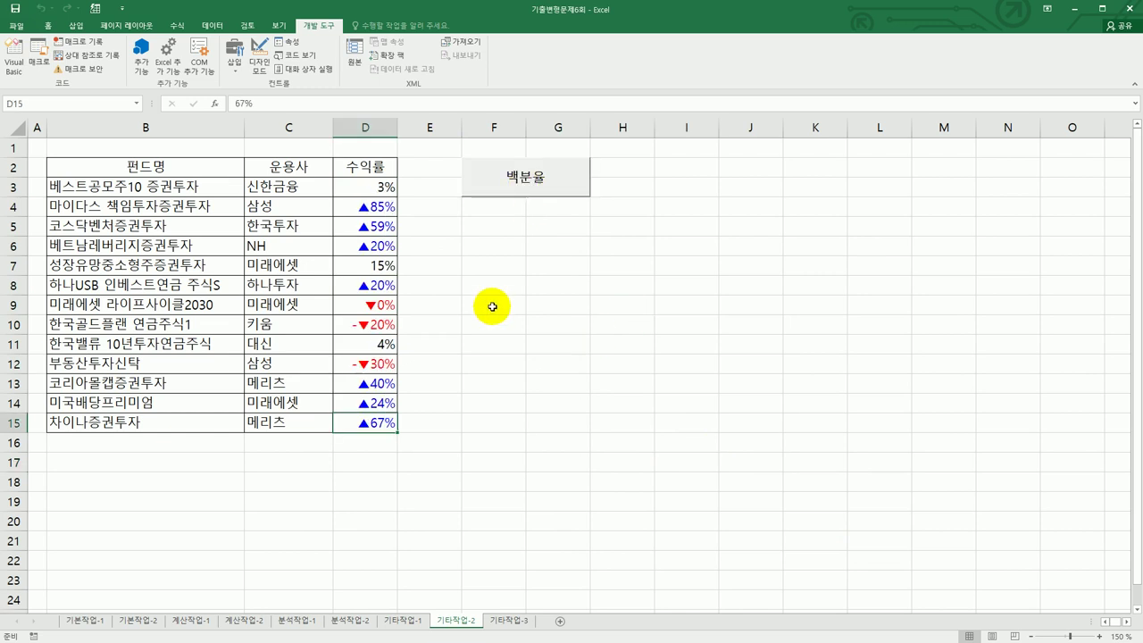
# - Examine the 백분율 macro code in Module2 of the Visual Basic editor and return to the sheet
pyautogui.click(14, 66)
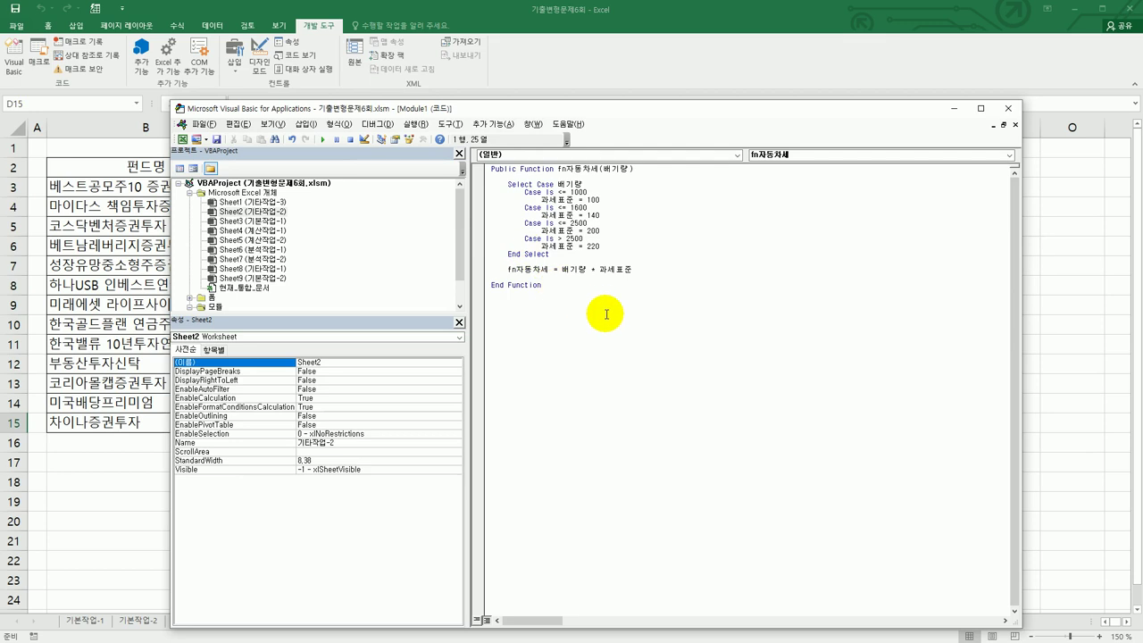
pyautogui.click(217, 307)
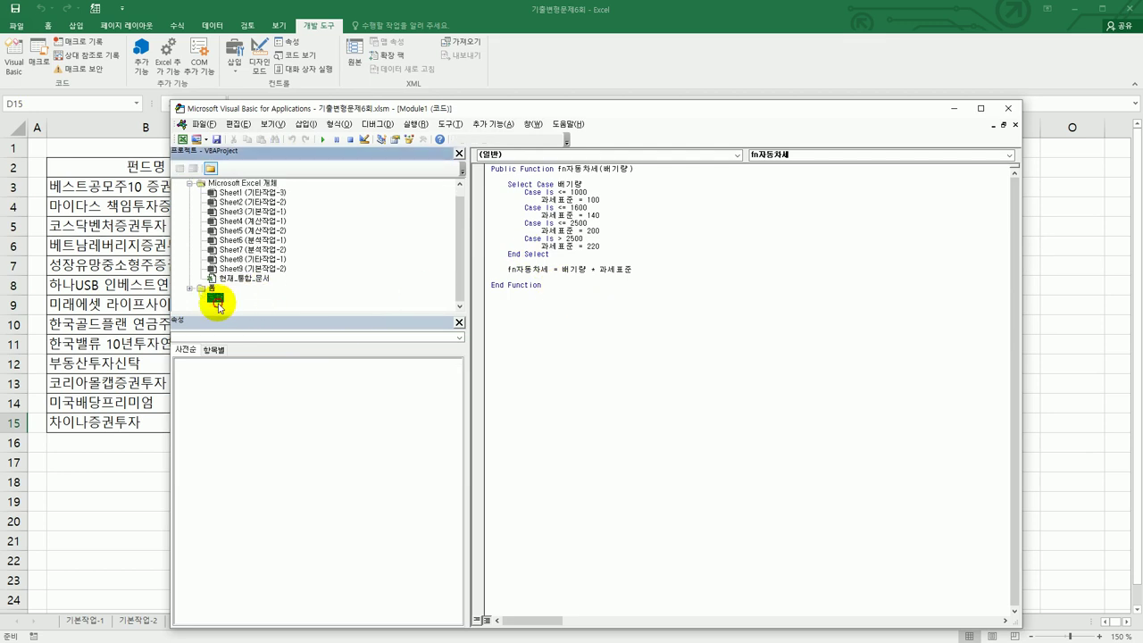
pyautogui.click(189, 298)
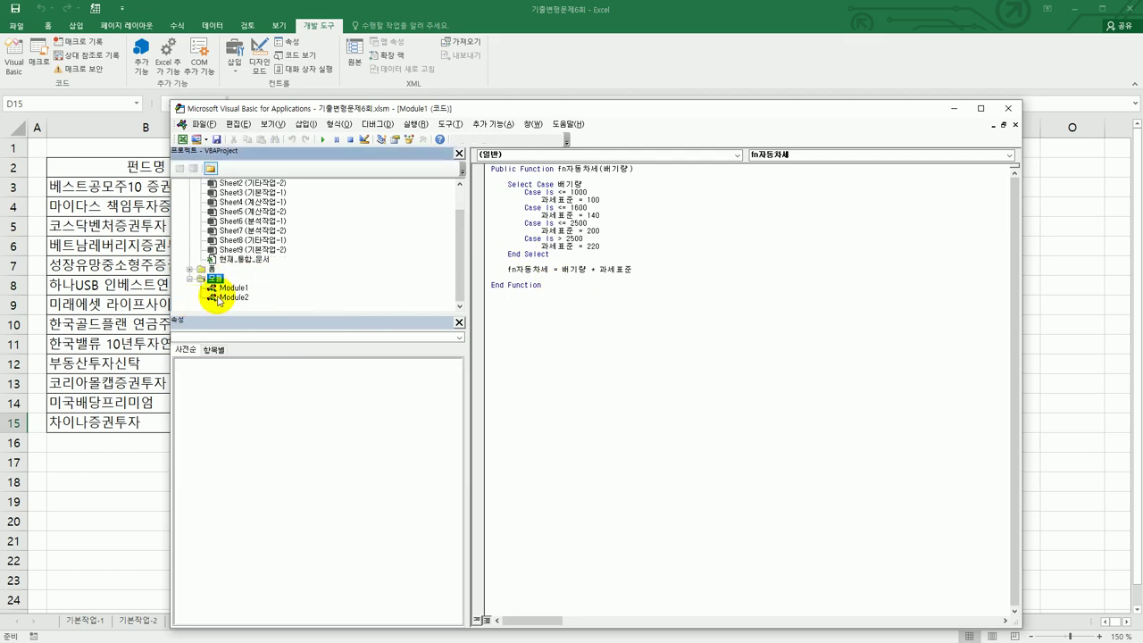
pyautogui.doubleClick(234, 298)
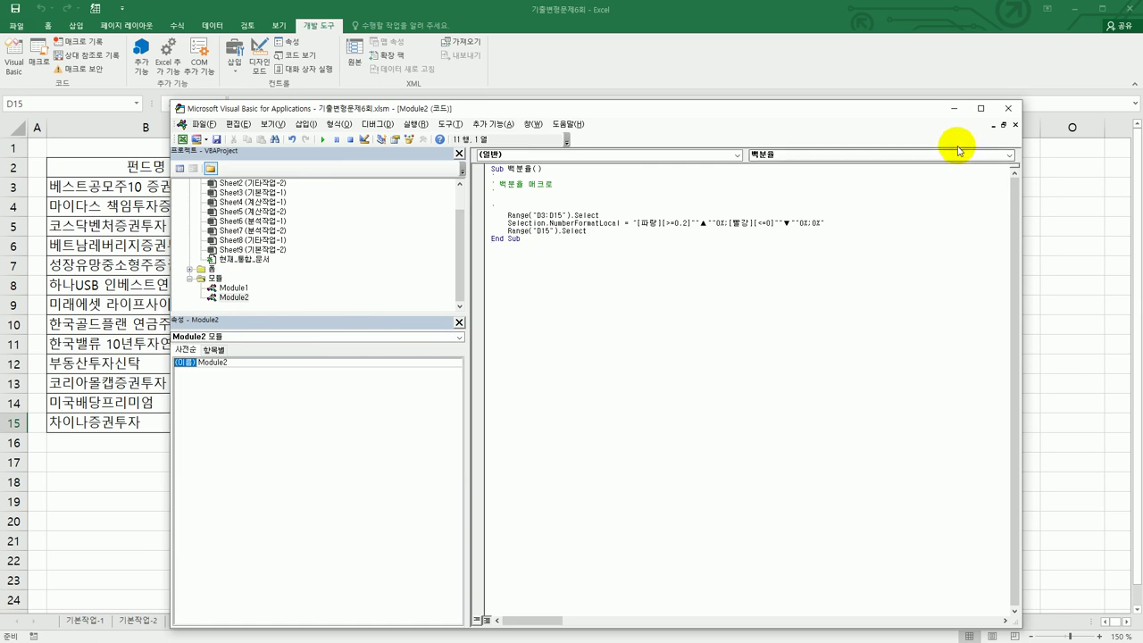
pyautogui.click(1008, 109)
pyautogui.click(766, 324)
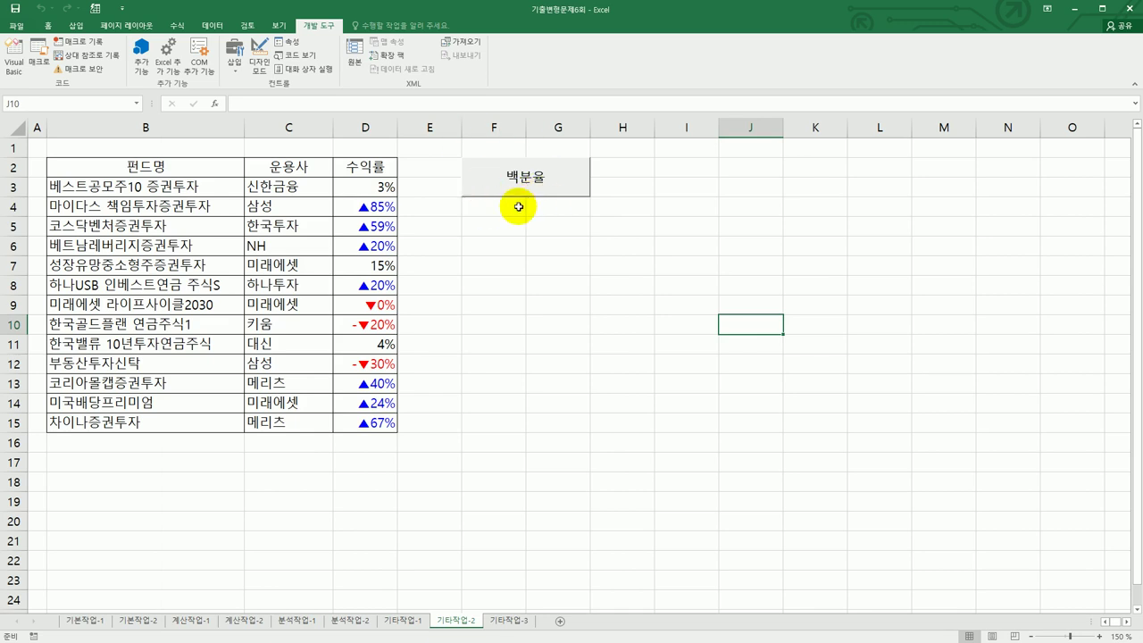
# - Review the macro list once more and close it without deleting anything
pyautogui.click(528, 177)
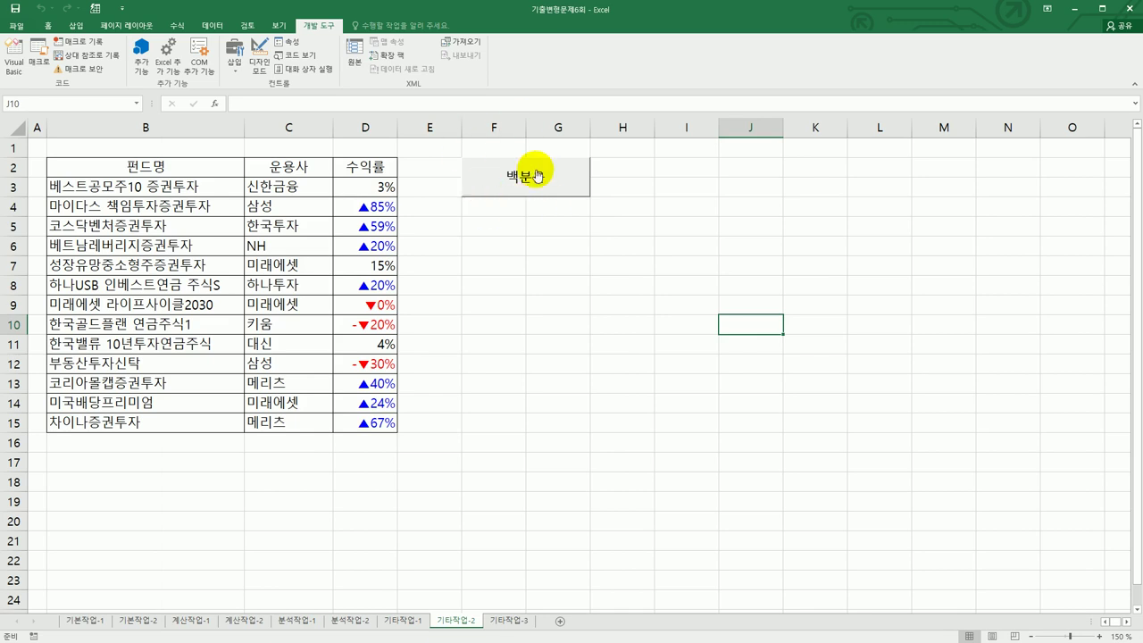
pyautogui.click(39, 67)
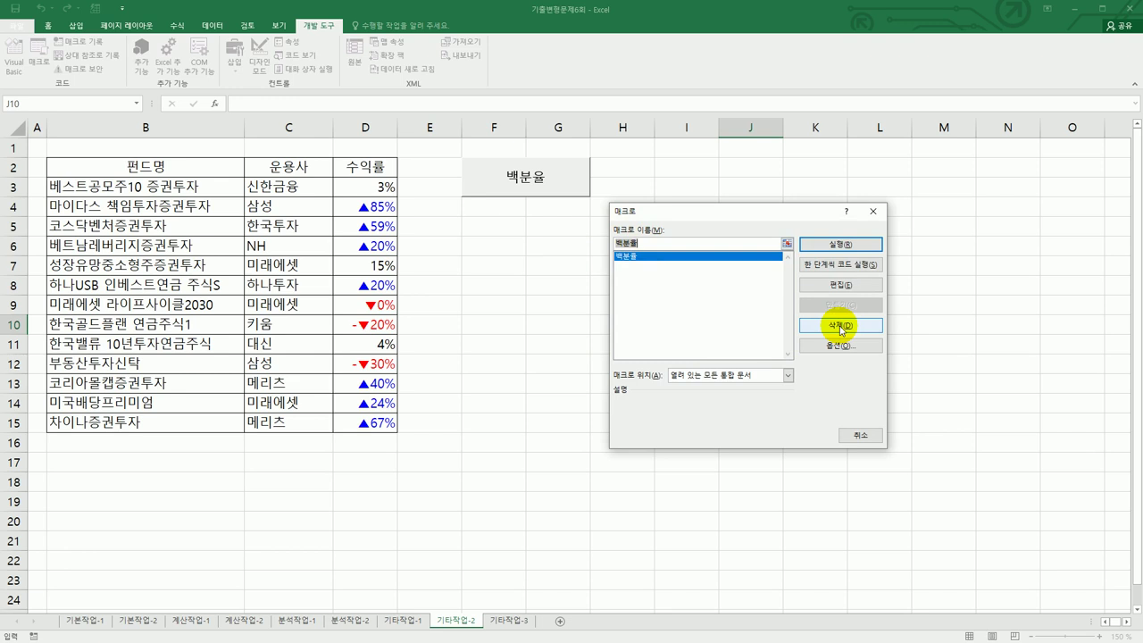
pyautogui.click(867, 437)
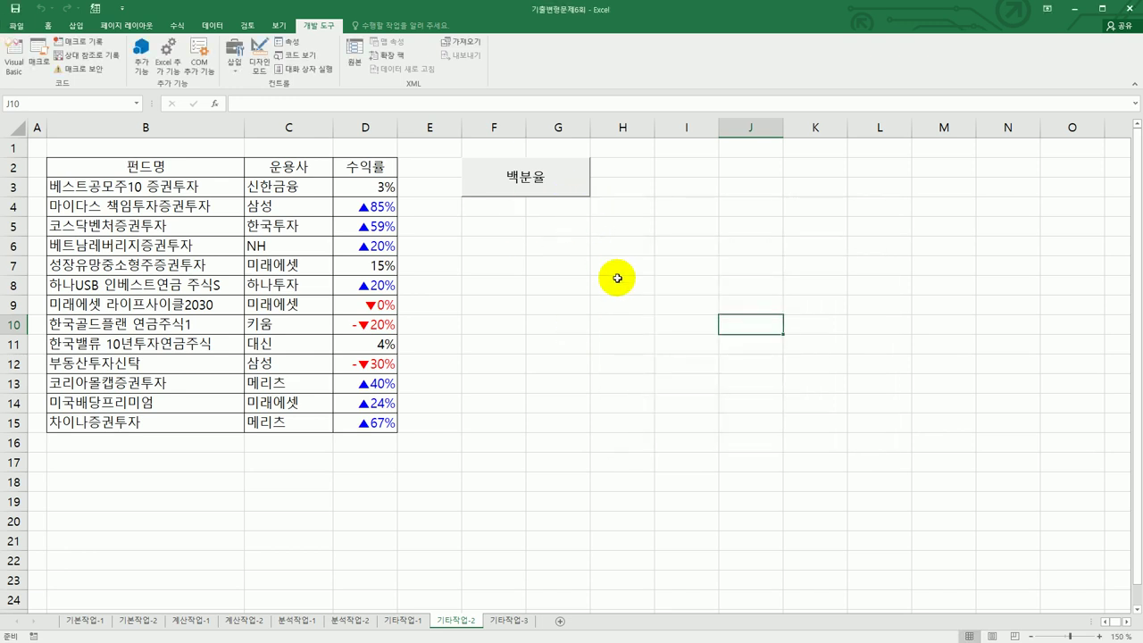
# - Draw a new form-control button over cells F5:G6 and start recording its macro under the name 일반서식
pyautogui.click(232, 78)
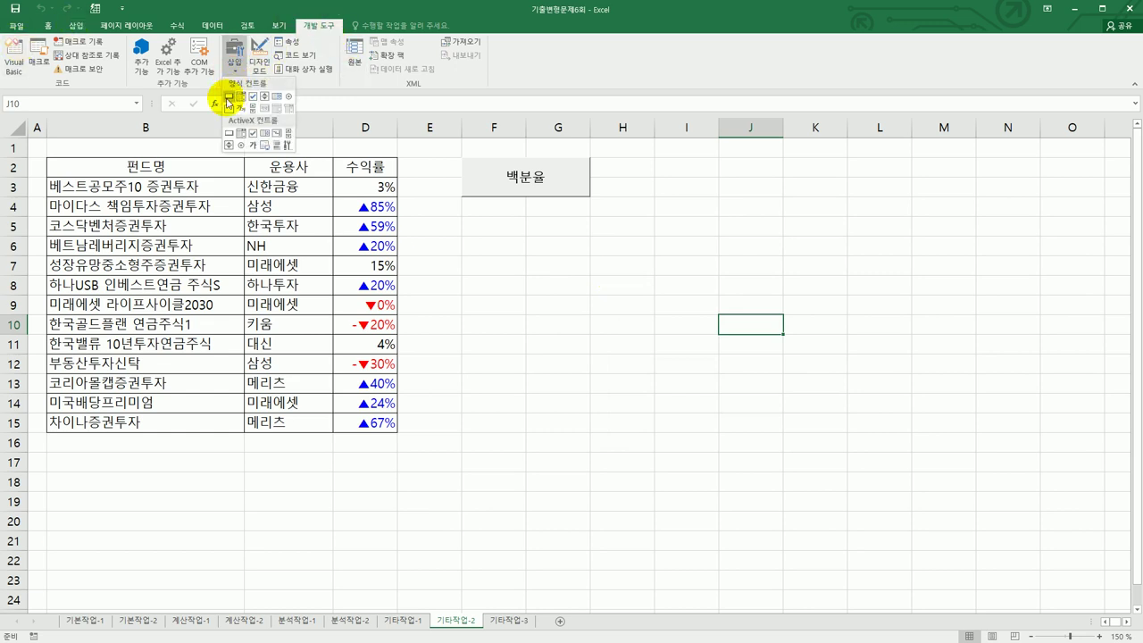
pyautogui.click(227, 101)
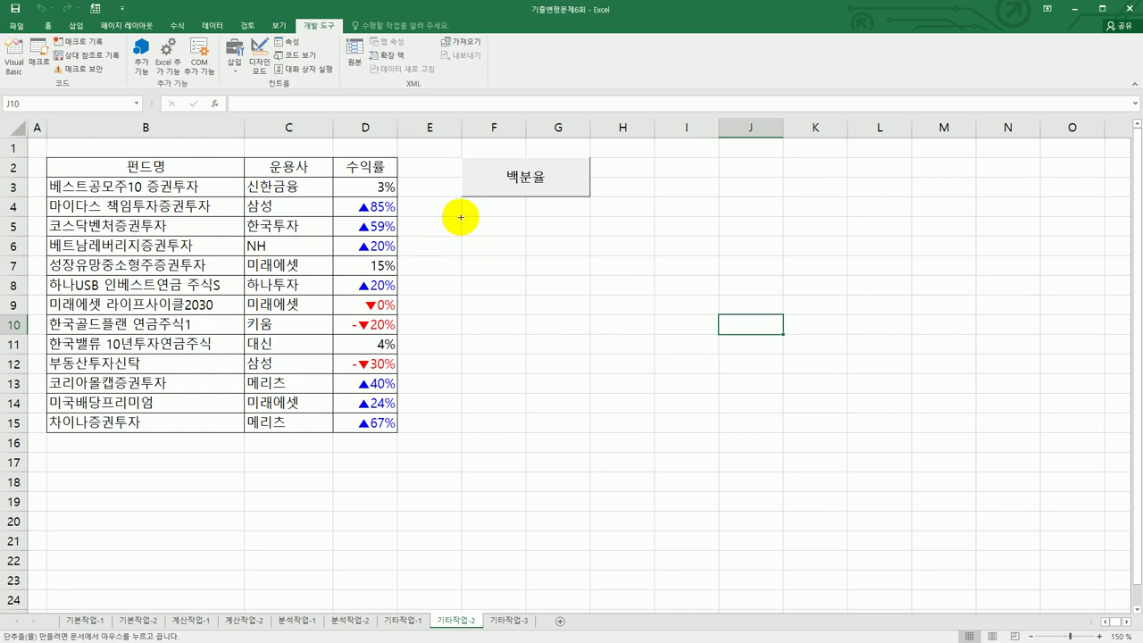
pyautogui.moveTo(460, 217)
pyautogui.mouseDown()
pyautogui.moveTo(576, 240)
pyautogui.moveTo(579, 251)
pyautogui.mouseUp()
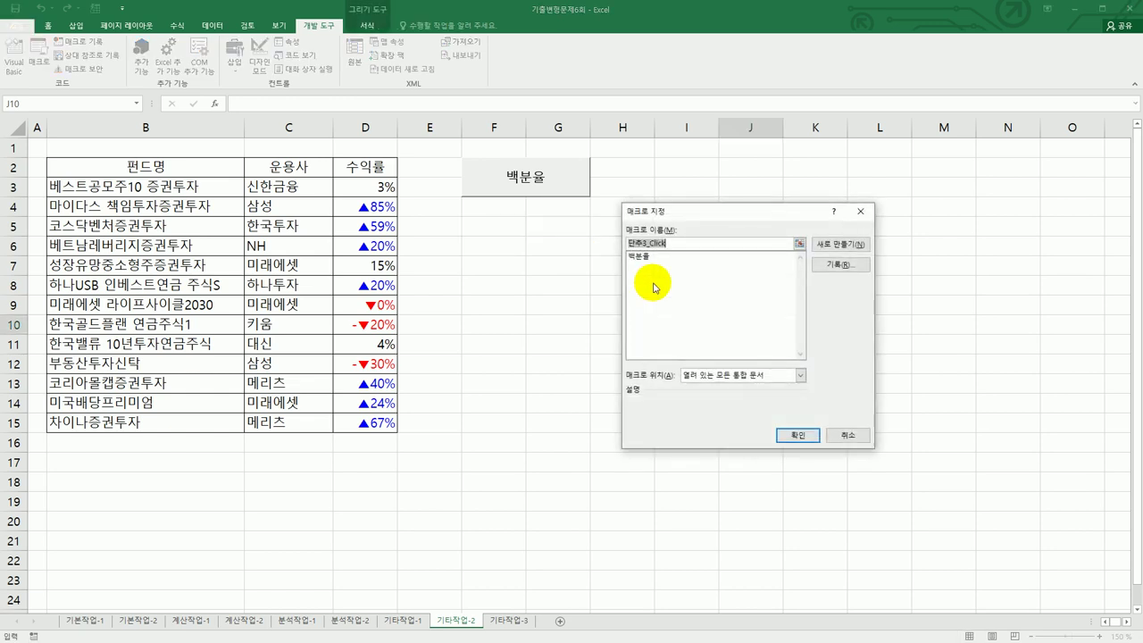
pyautogui.write('ㅂ')
pyautogui.click(830, 272)
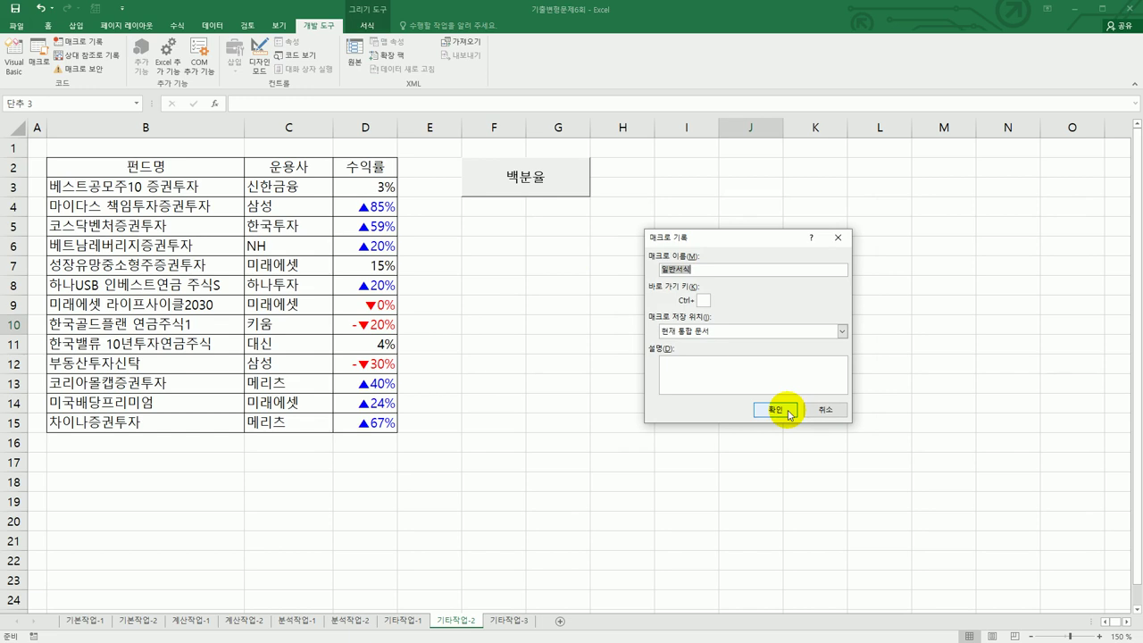
pyautogui.click(775, 410)
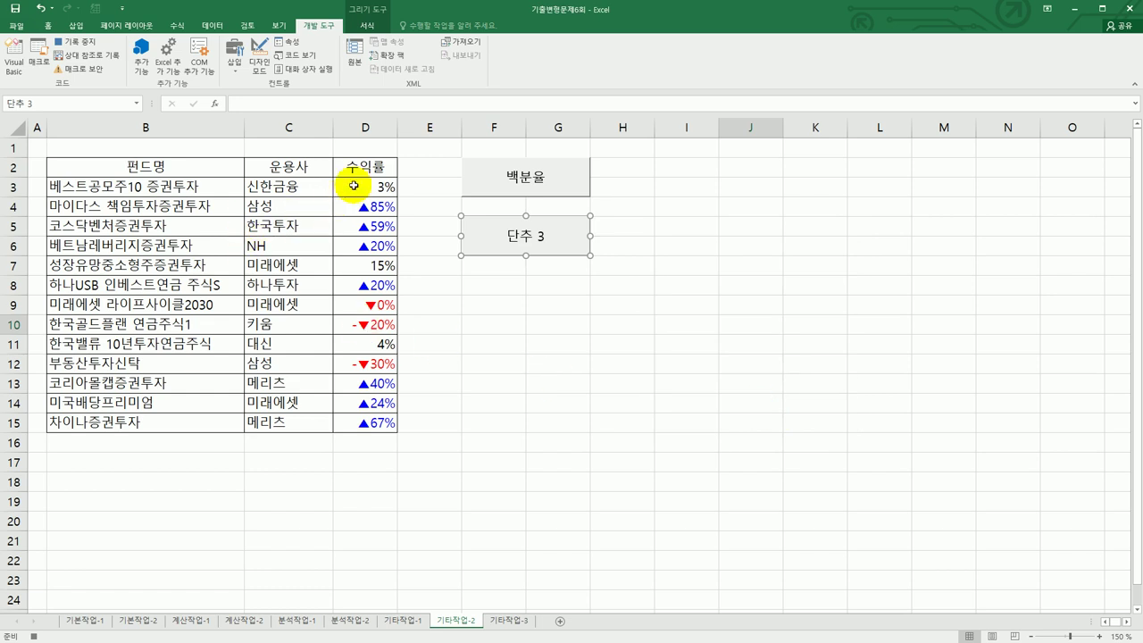
# - Record applying the 일반 number format to D3:D15, ending with D15 selected, and stop the recording
pyautogui.moveTo(360, 187); pyautogui.dragTo(357, 420)
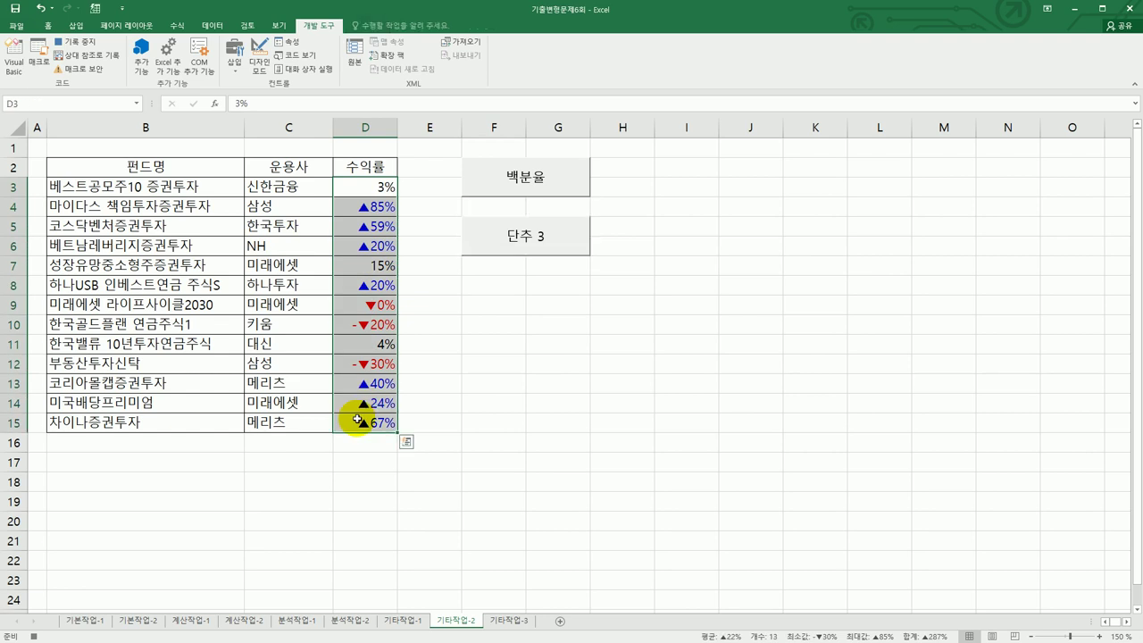
pyautogui.rightClick(369, 266)
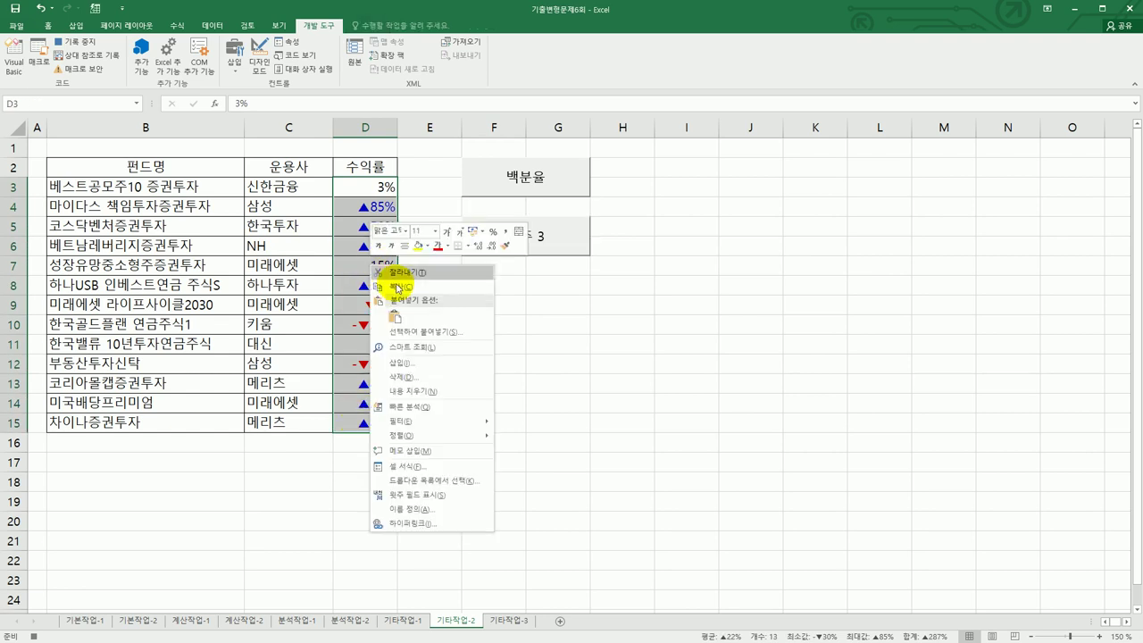
pyautogui.click(445, 468)
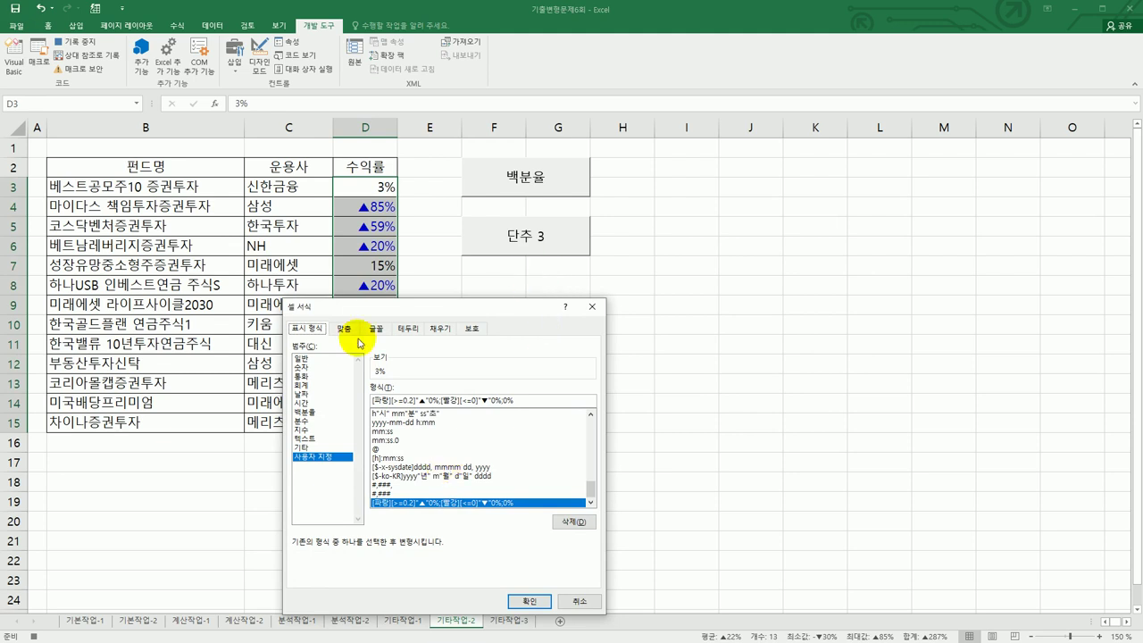
pyautogui.click(321, 360)
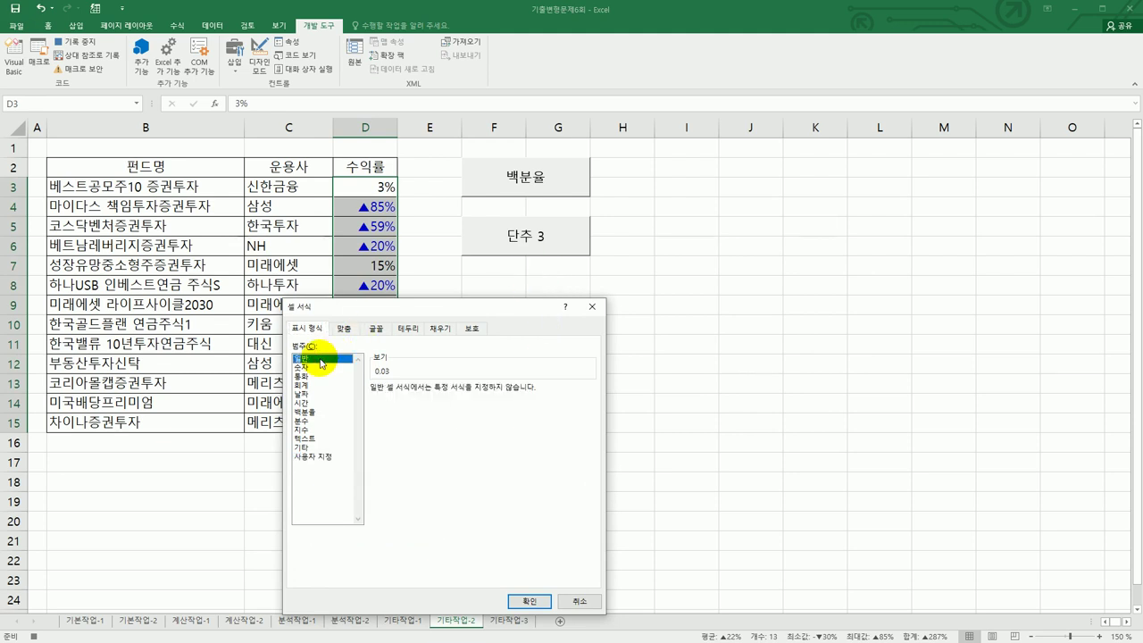
pyautogui.click(525, 601)
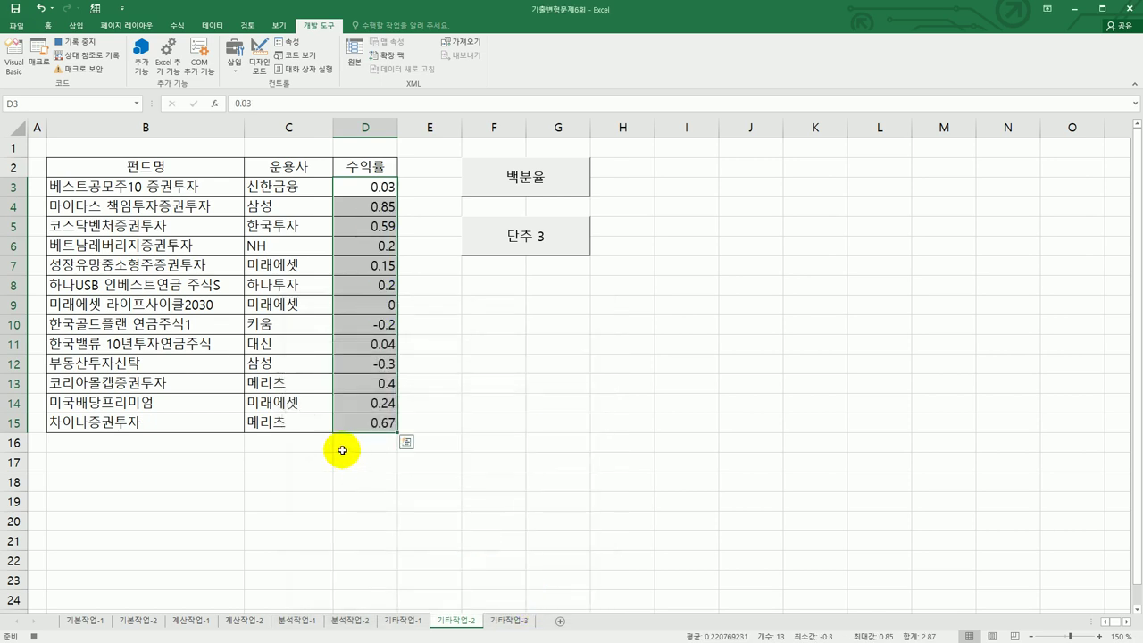
pyautogui.click(364, 423)
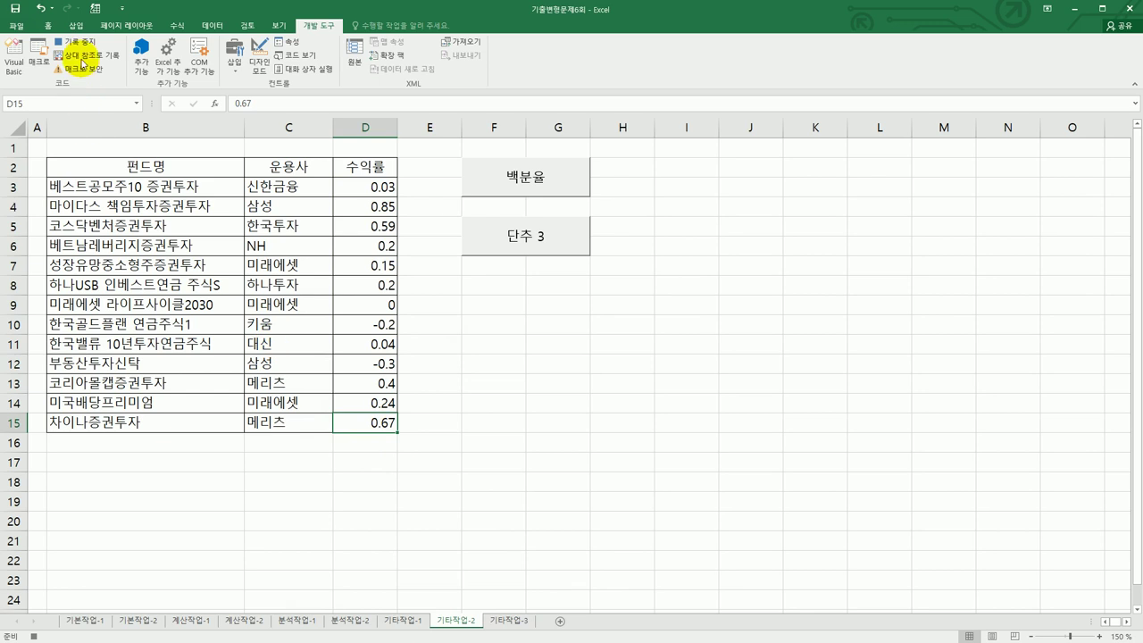
pyautogui.click(76, 42)
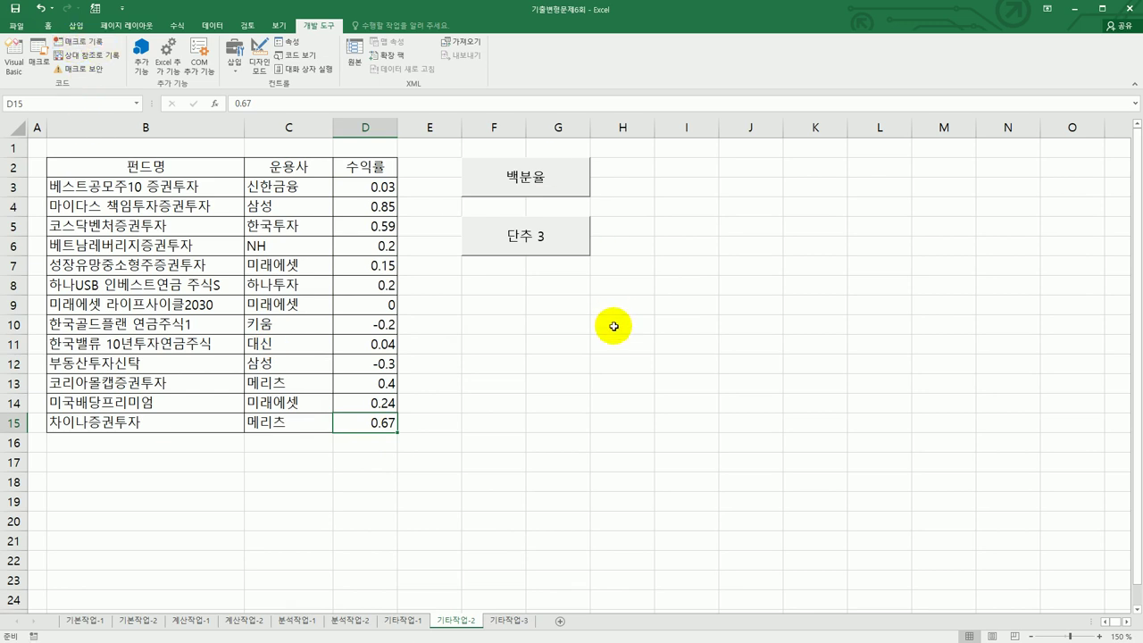
# - Label the button over F5:G6 as 일반서식, and test the 백분율 and 일반서식 buttons on the return rates
pyautogui.rightClick(528, 236)
pyautogui.click(561, 284)
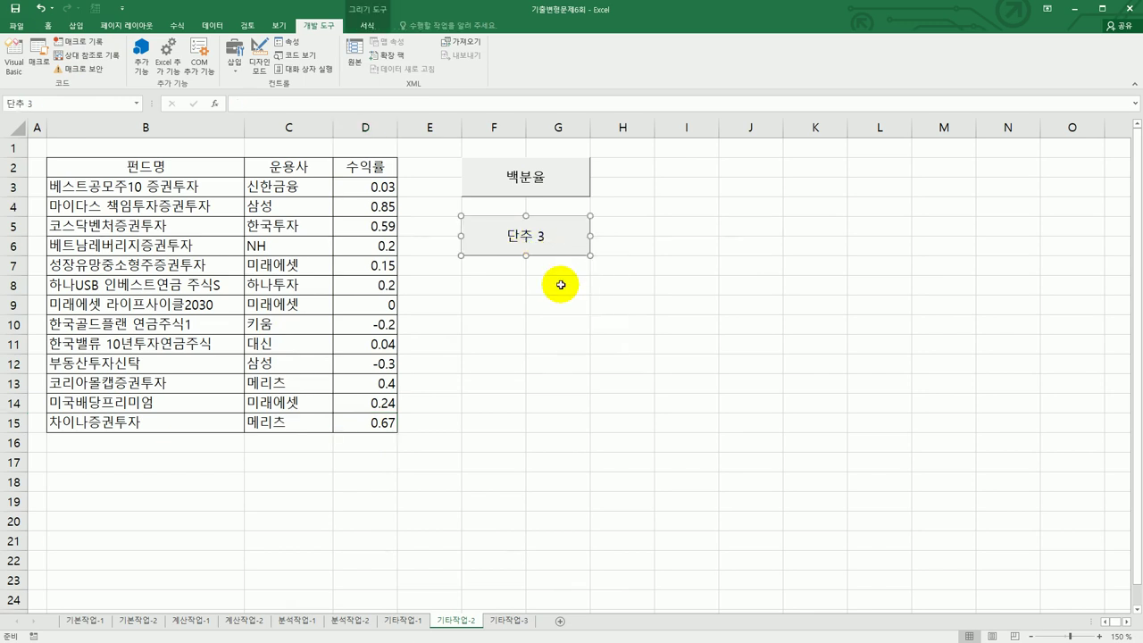
pyautogui.hotkey('ctrl', 'a')
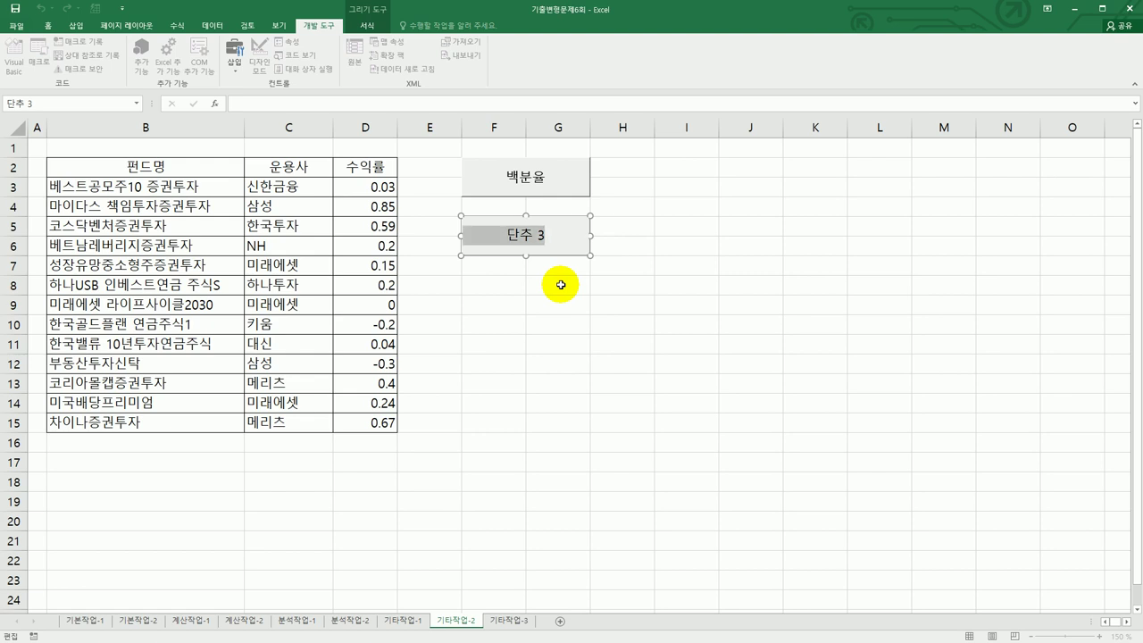
pyautogui.write('일반서식')
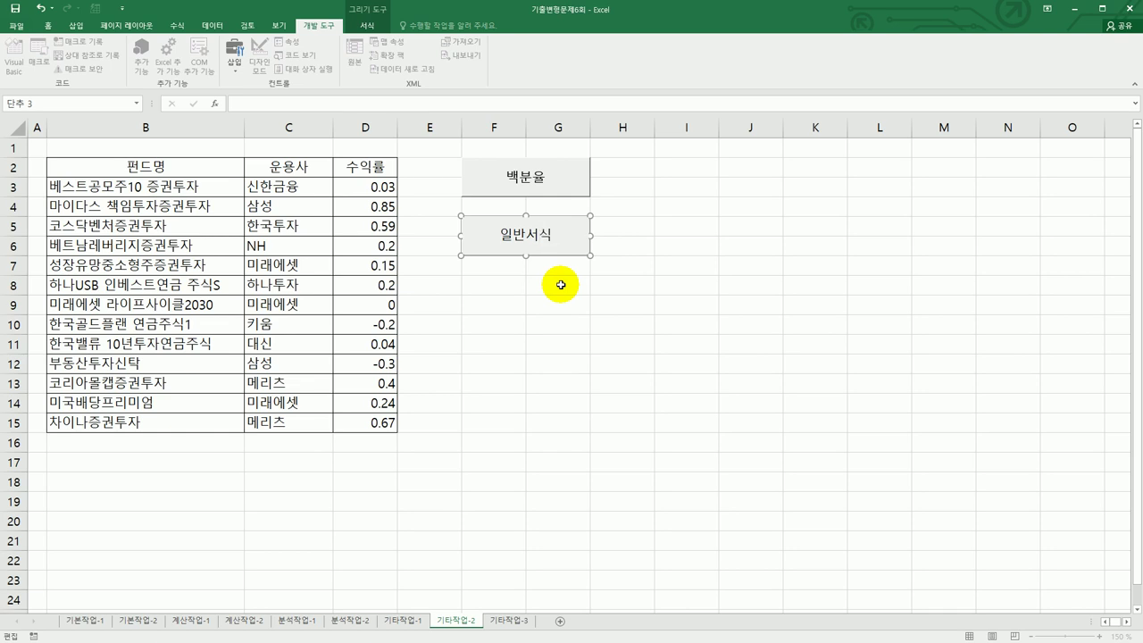
pyautogui.click(560, 284)
pyautogui.click(540, 184)
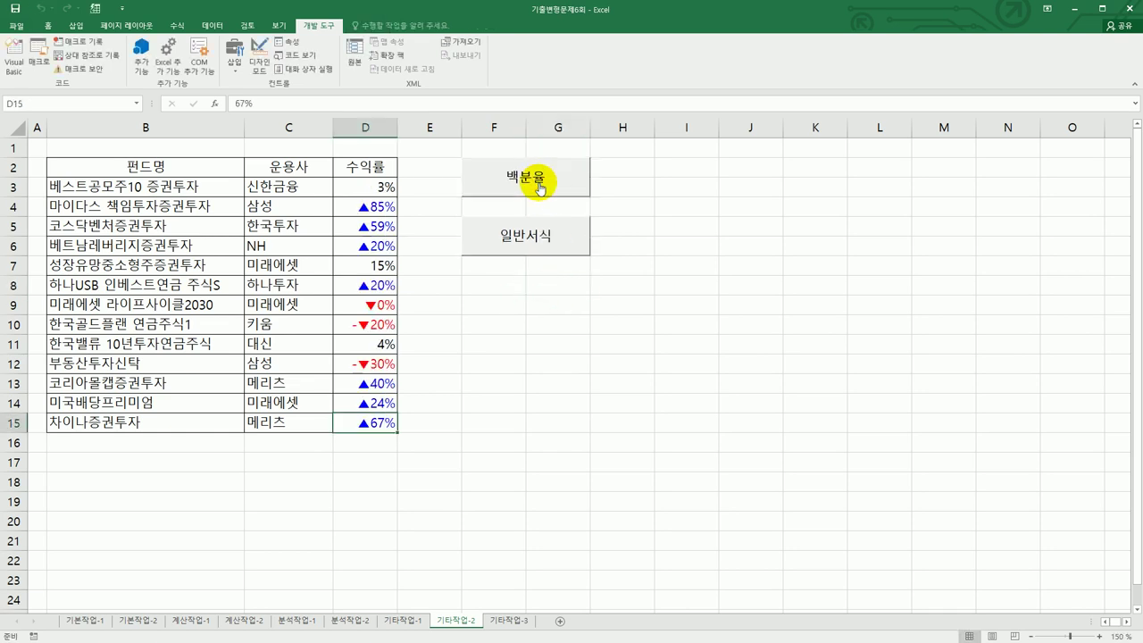
pyautogui.click(539, 251)
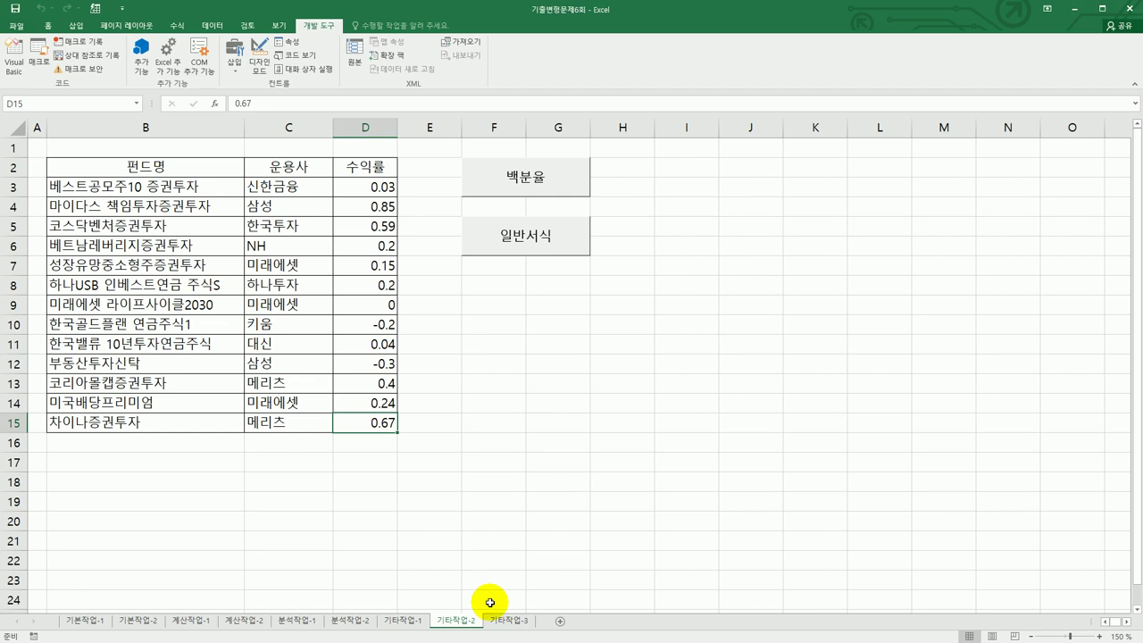
# - On the 기타작업-3 sheet, turn on design mode and make the 결제하기 button's click procedure run 결제화면.Show
pyautogui.click(512, 623)
pyautogui.click(564, 400)
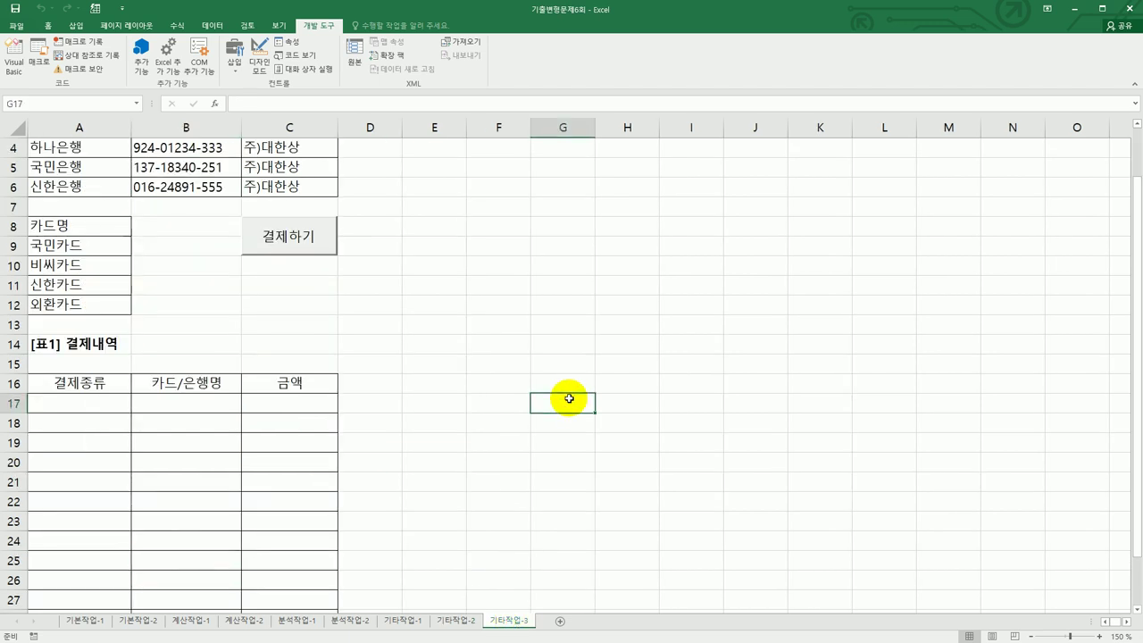
pyautogui.scroll(1, 569, 398)
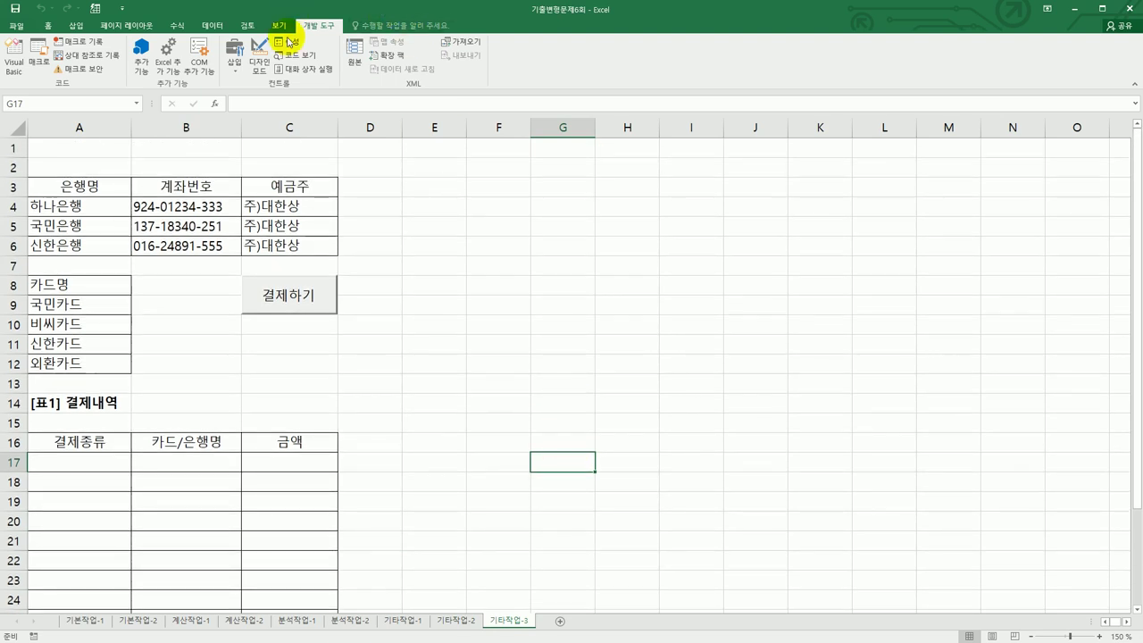
pyautogui.click(259, 63)
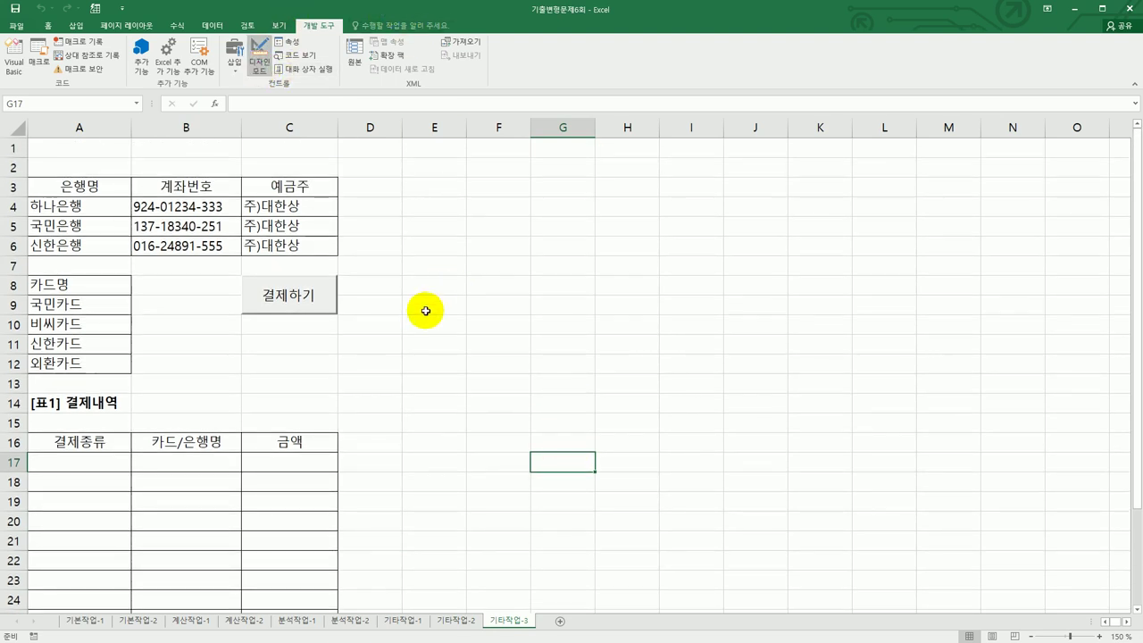
pyautogui.click(307, 310)
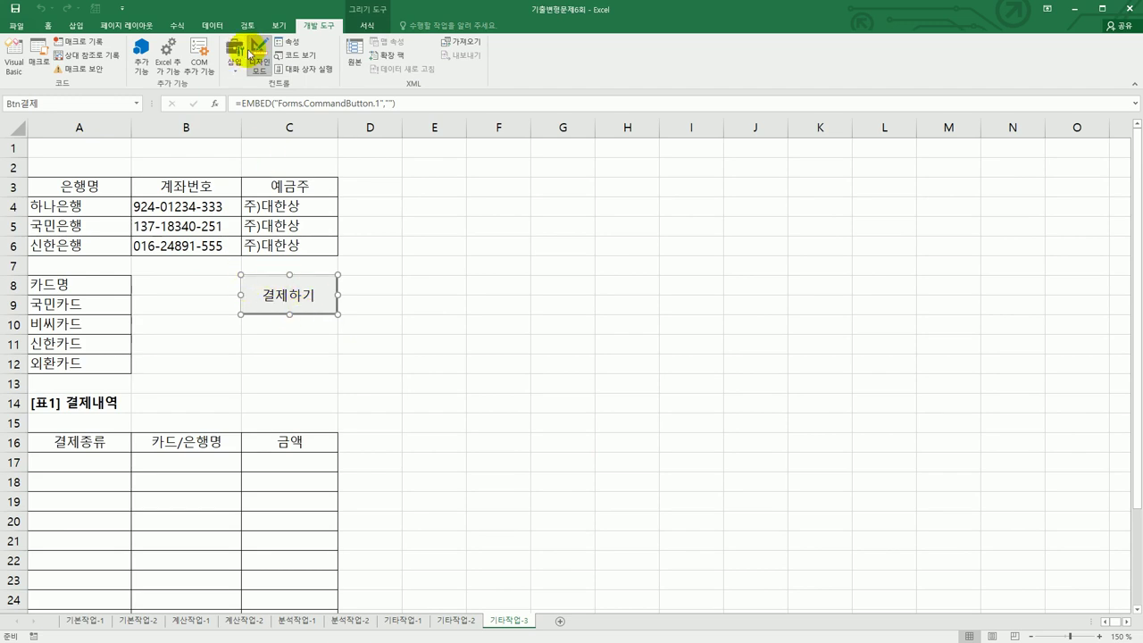
pyautogui.doubleClick(317, 295)
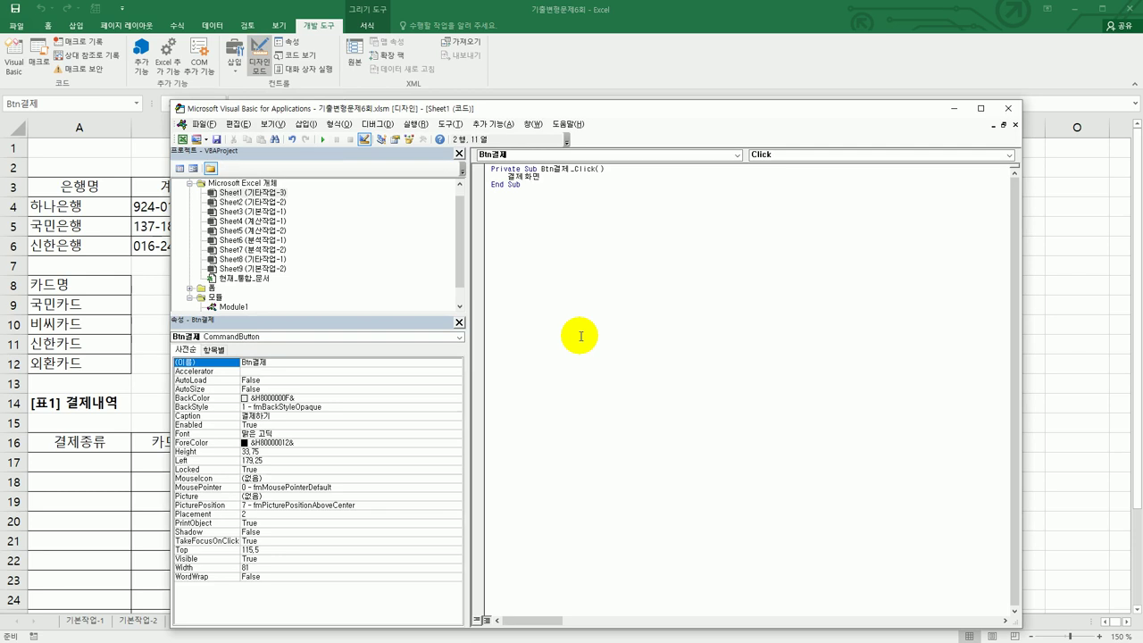
pyautogui.write('결제화면.sh')
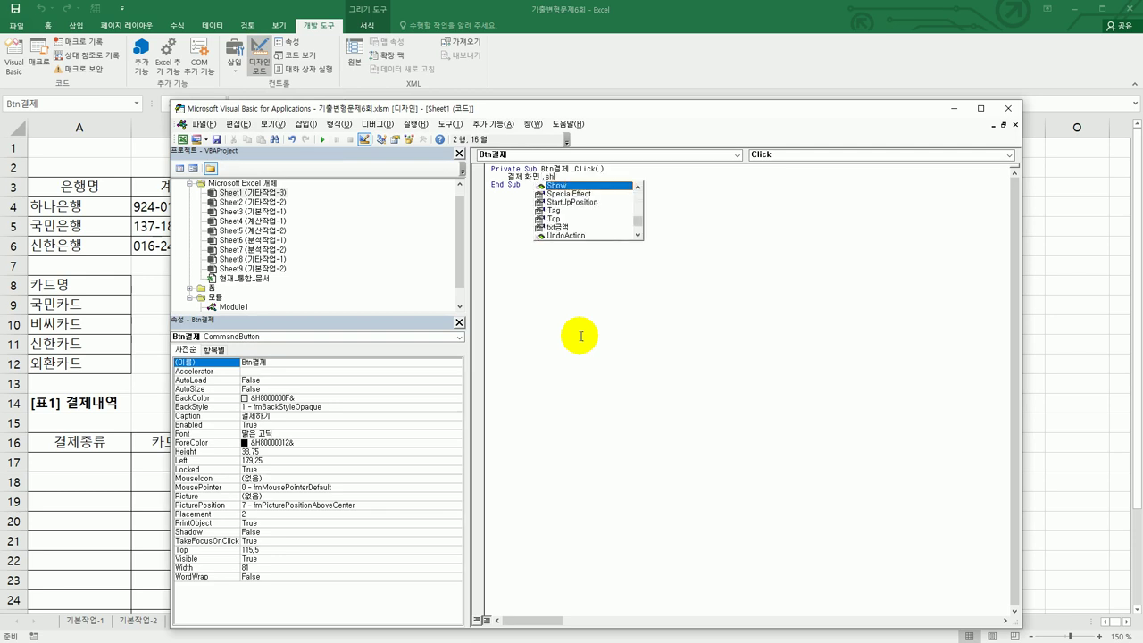
pyautogui.press('Tab')
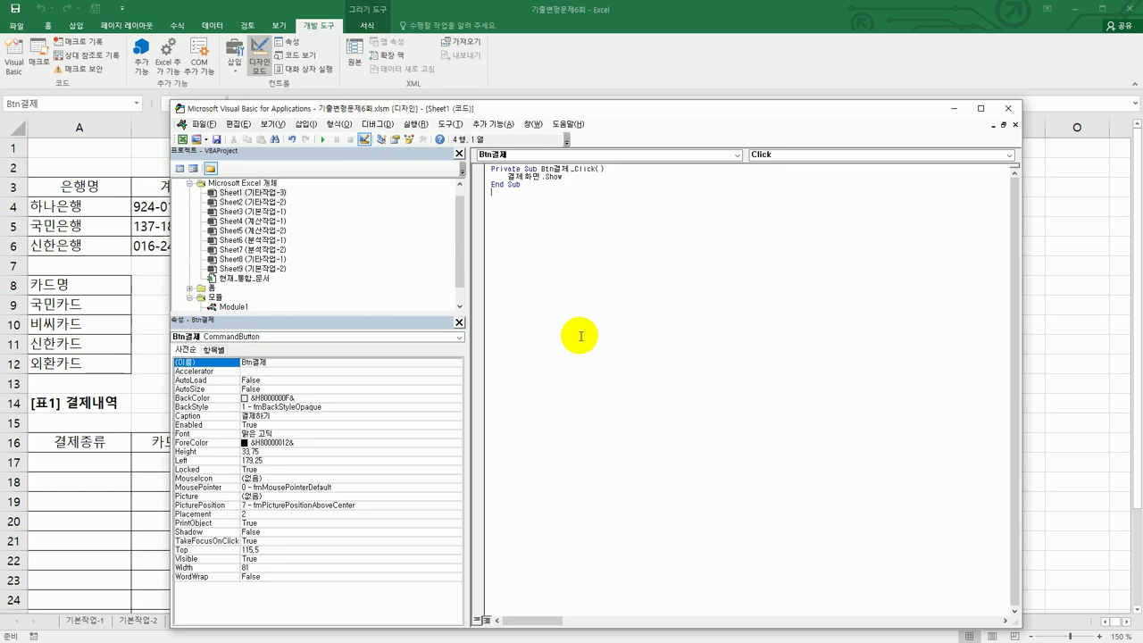
# - Open the 결제화면 form in the designer and check the name of the 신용카드 option button
pyautogui.doubleClick(208, 290)
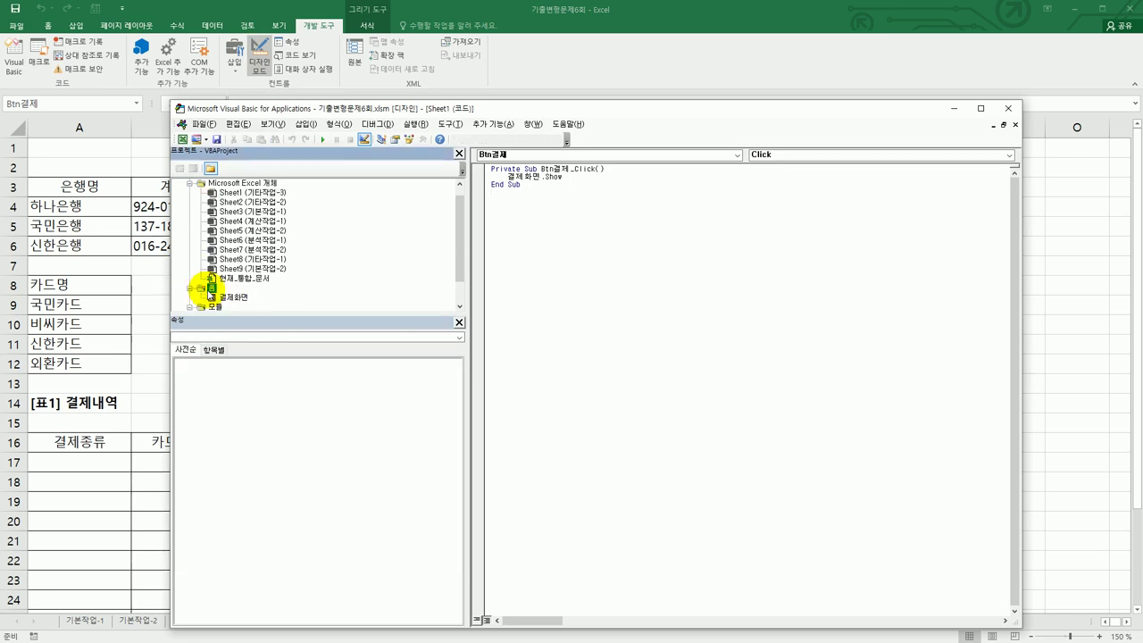
pyautogui.click(234, 298)
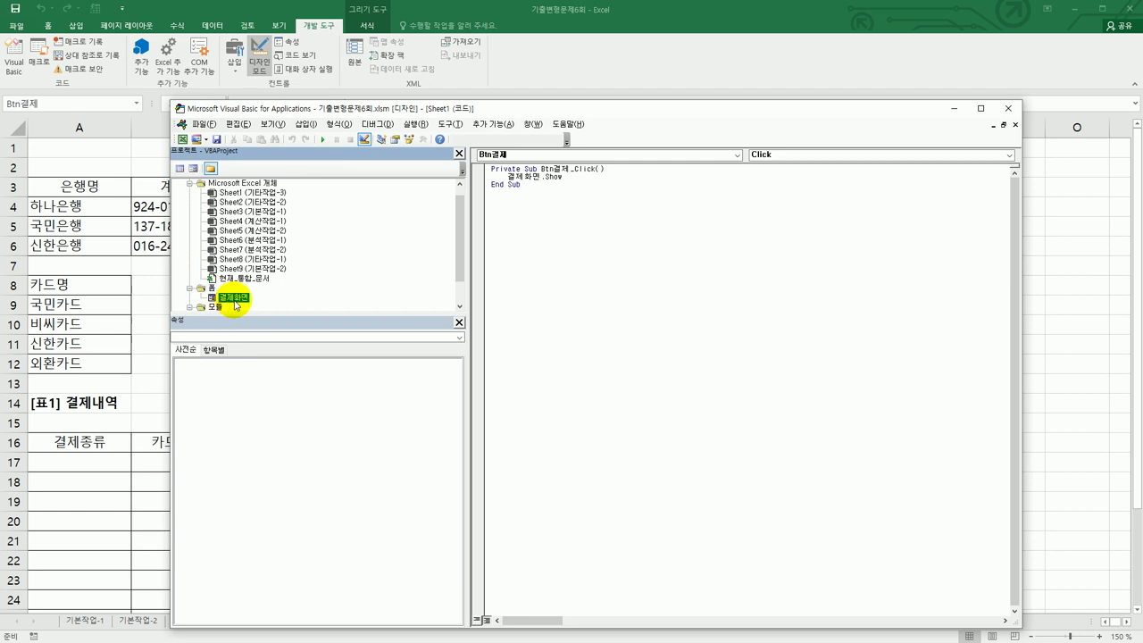
pyautogui.doubleClick(235, 300)
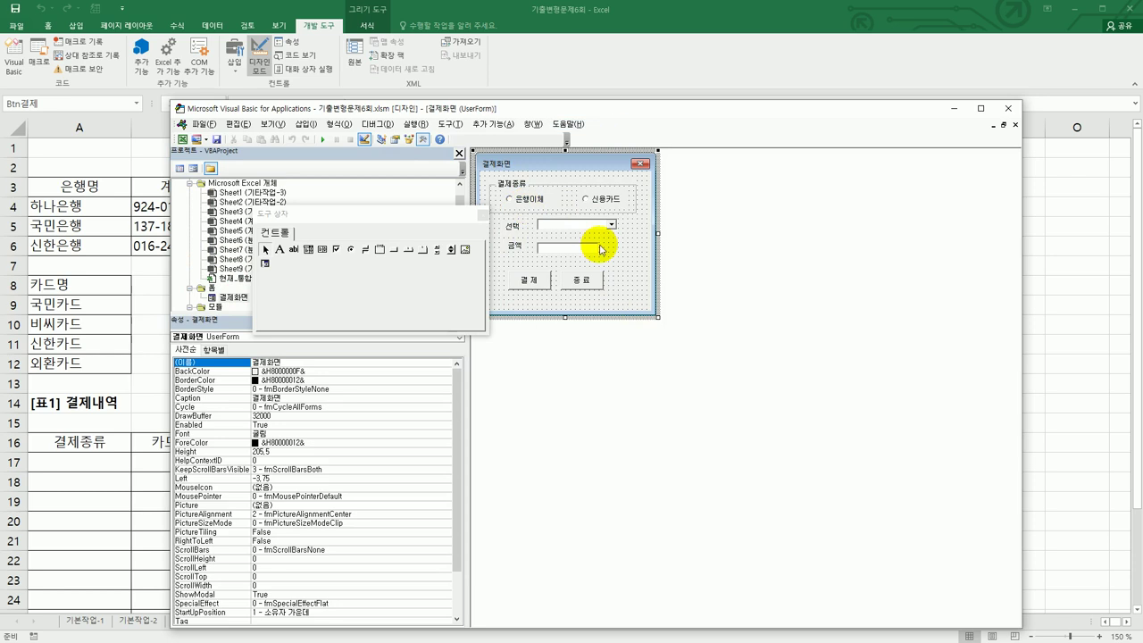
pyautogui.click(482, 214)
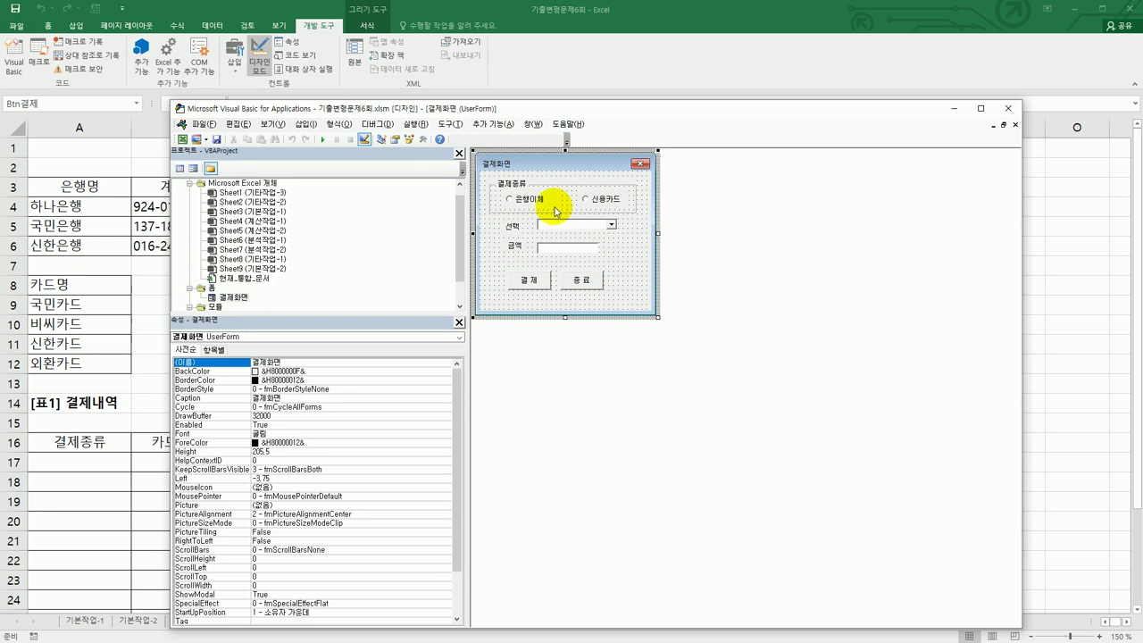
pyautogui.click(608, 201)
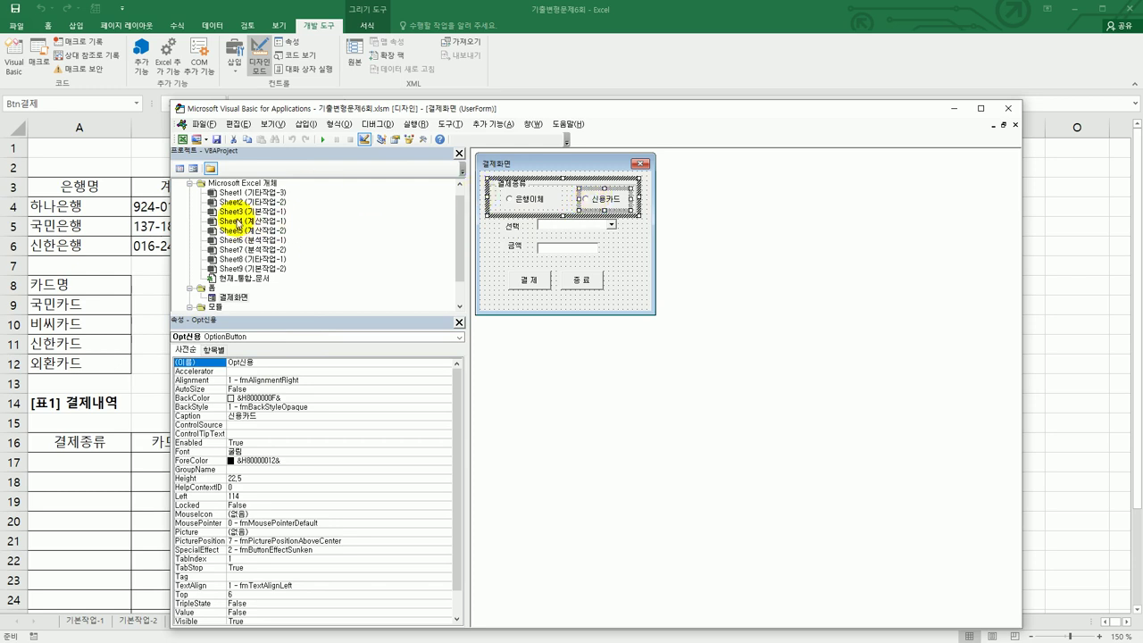
# - Create the UserForm Initialize procedure in the 결제화면 form's code and enter Opt신용 = True in it
pyautogui.click(181, 168)
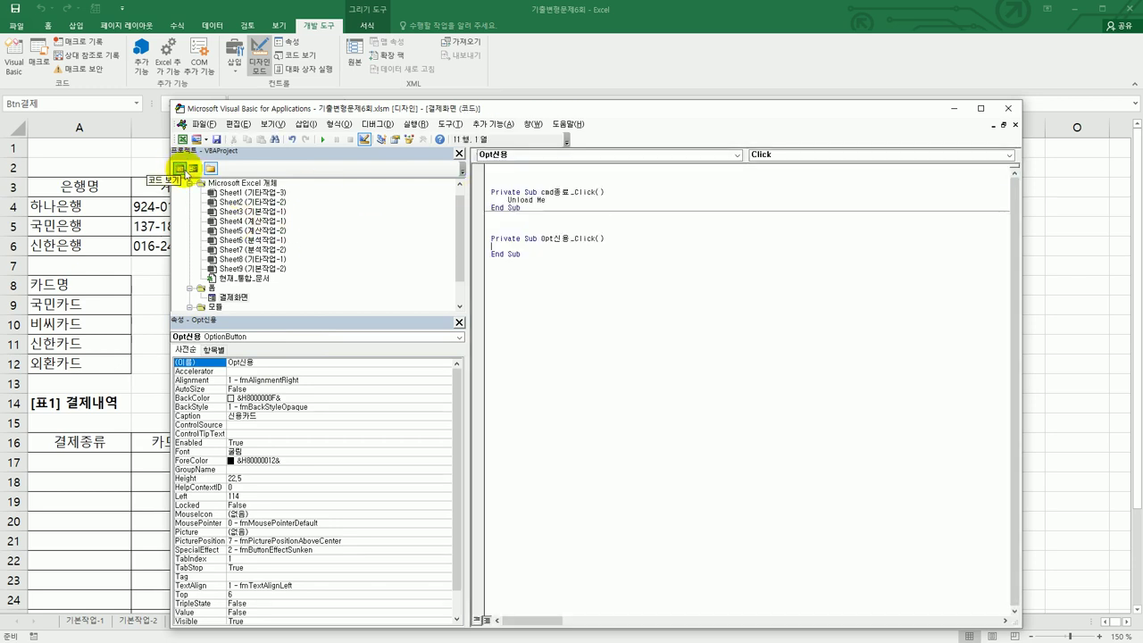
pyautogui.click(540, 155)
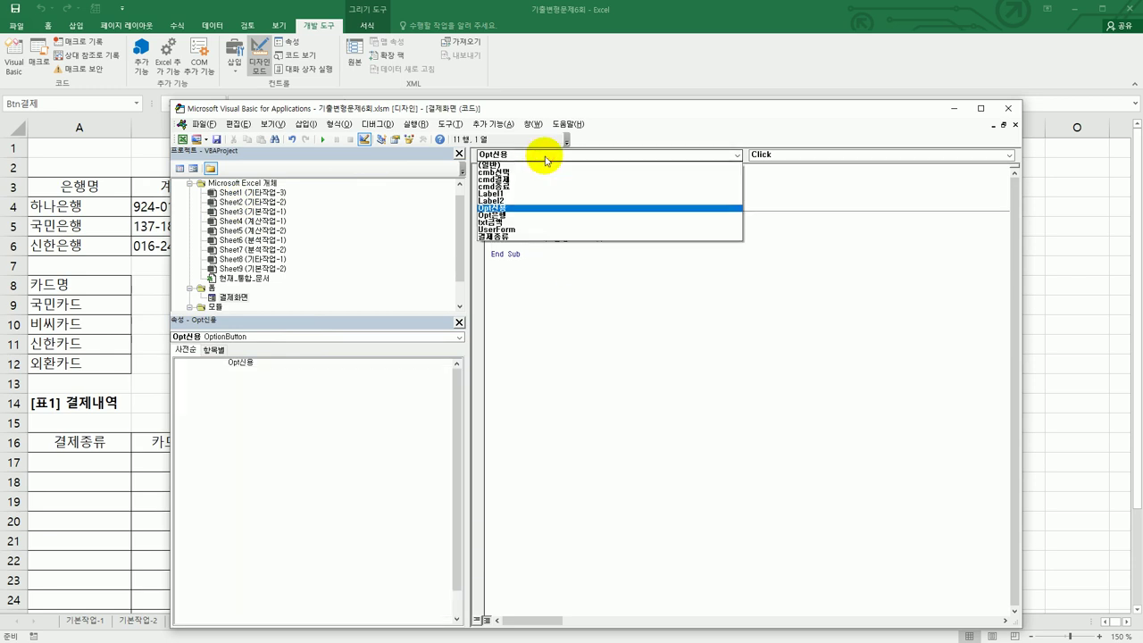
pyautogui.click(537, 230)
pyautogui.click(799, 154)
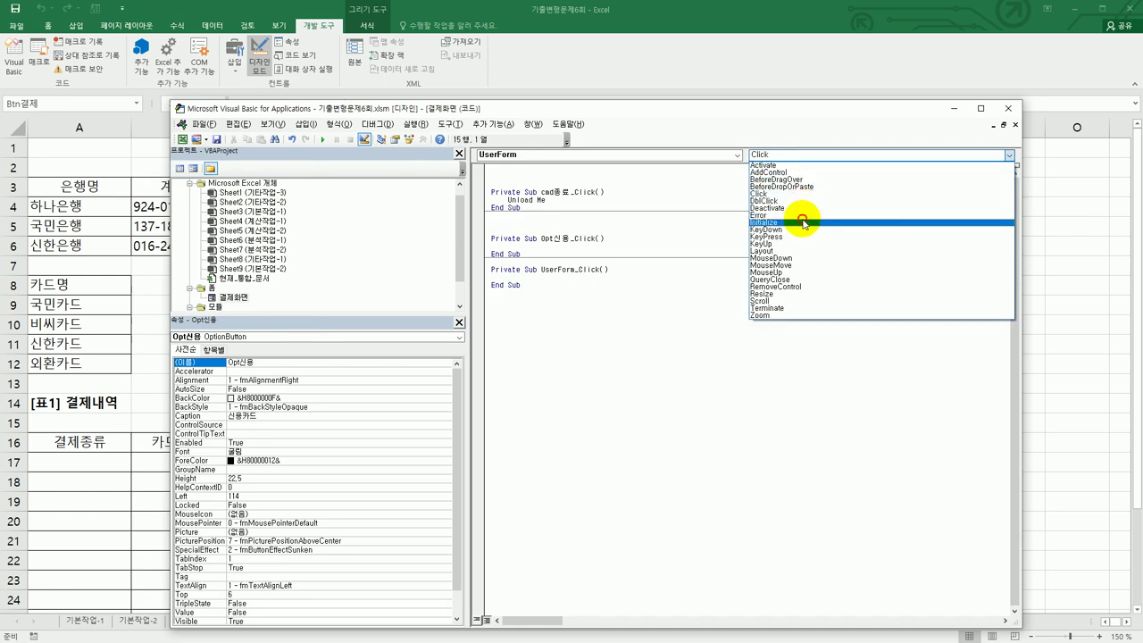
pyautogui.click(799, 221)
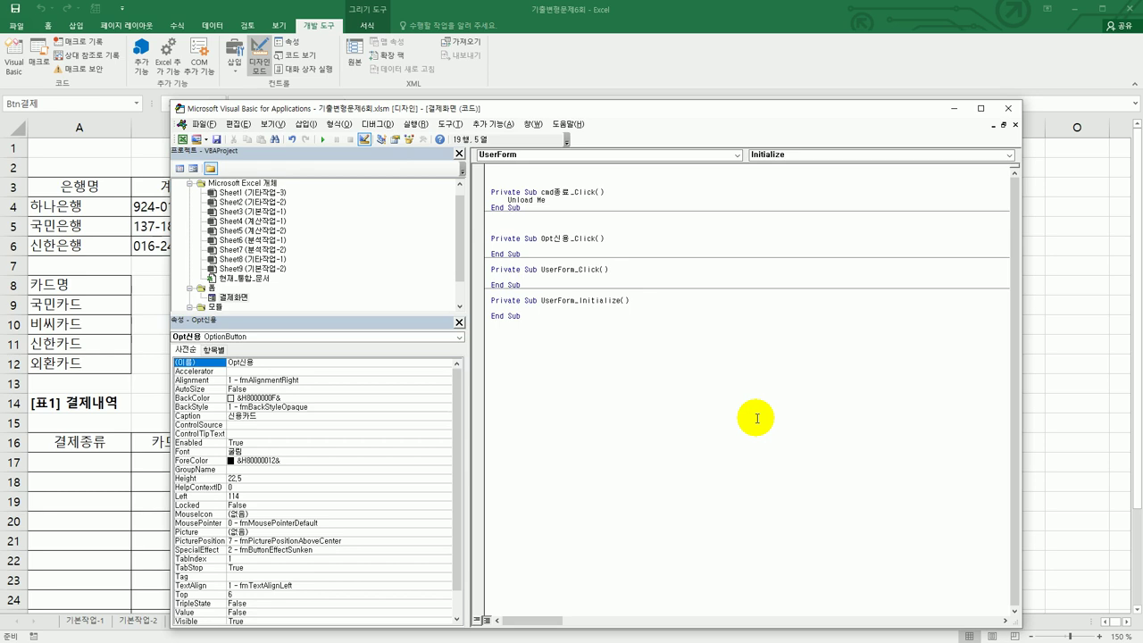
pyautogui.write('opt신용 = true')
pyautogui.press('Down')
# - Reopen the 결제화면 form in the designer and check the name of the 선택 combo box
pyautogui.click(237, 298)
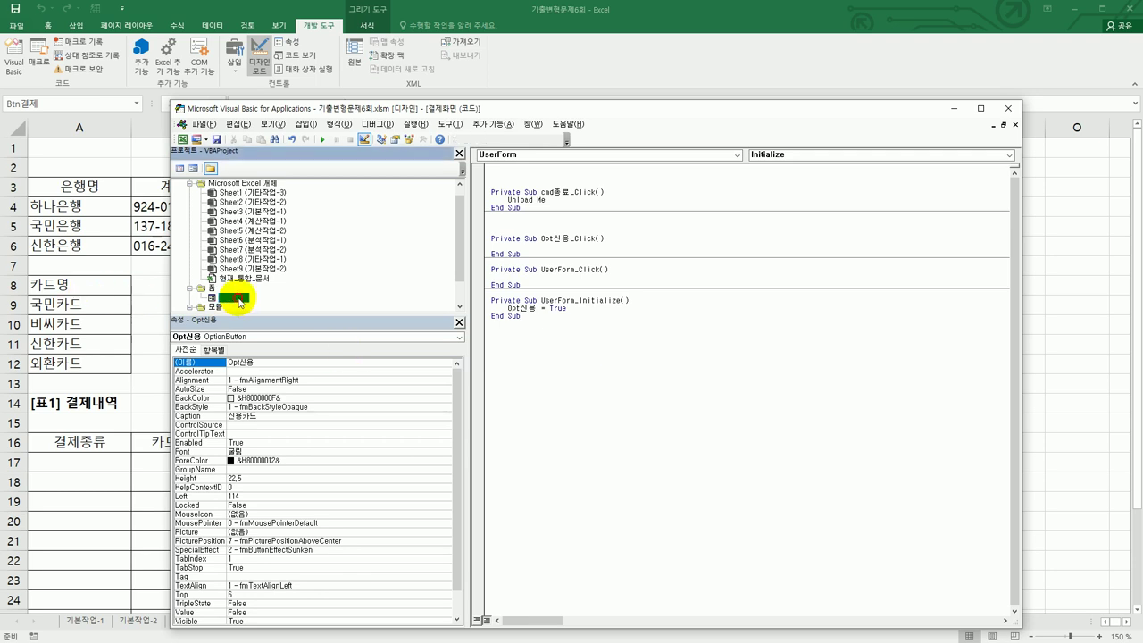
pyautogui.doubleClick(238, 298)
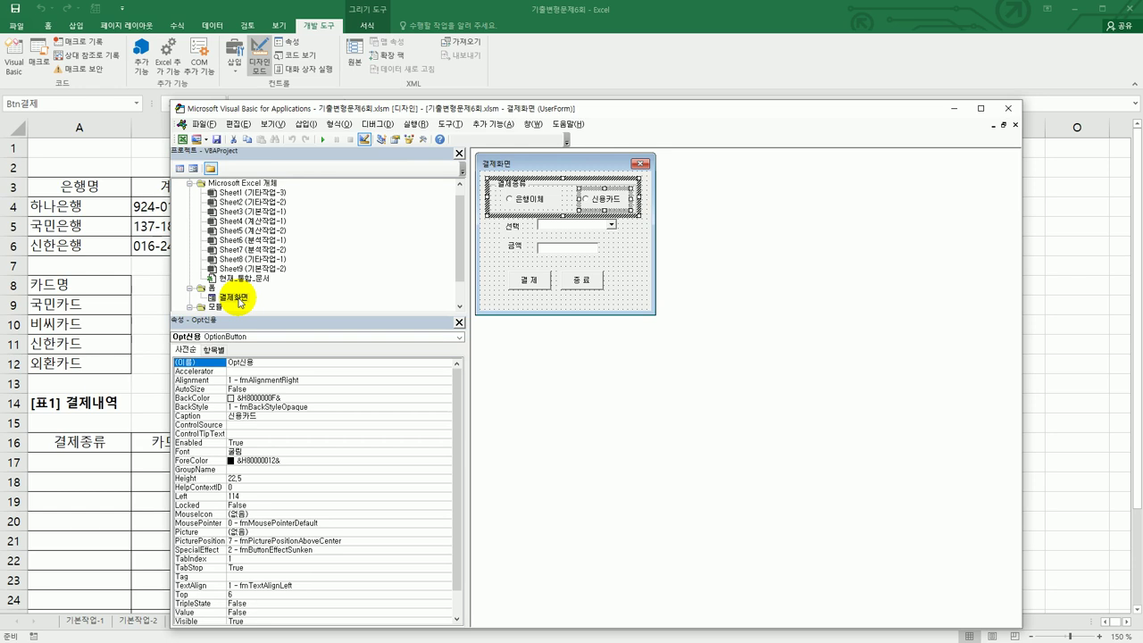
pyautogui.click(598, 225)
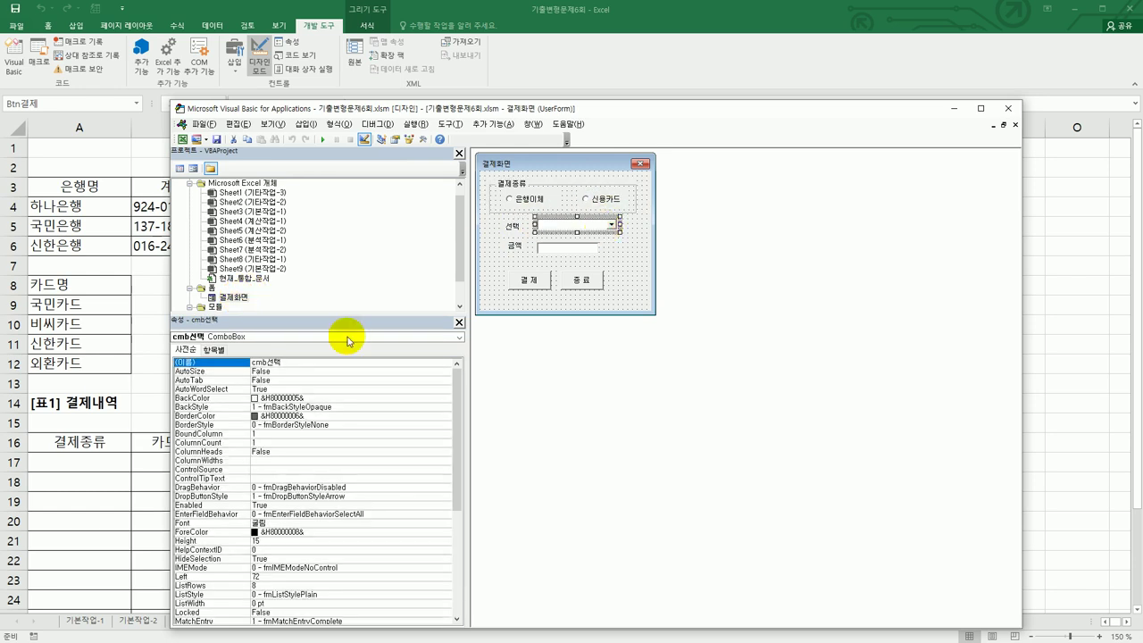
pyautogui.click(250, 363)
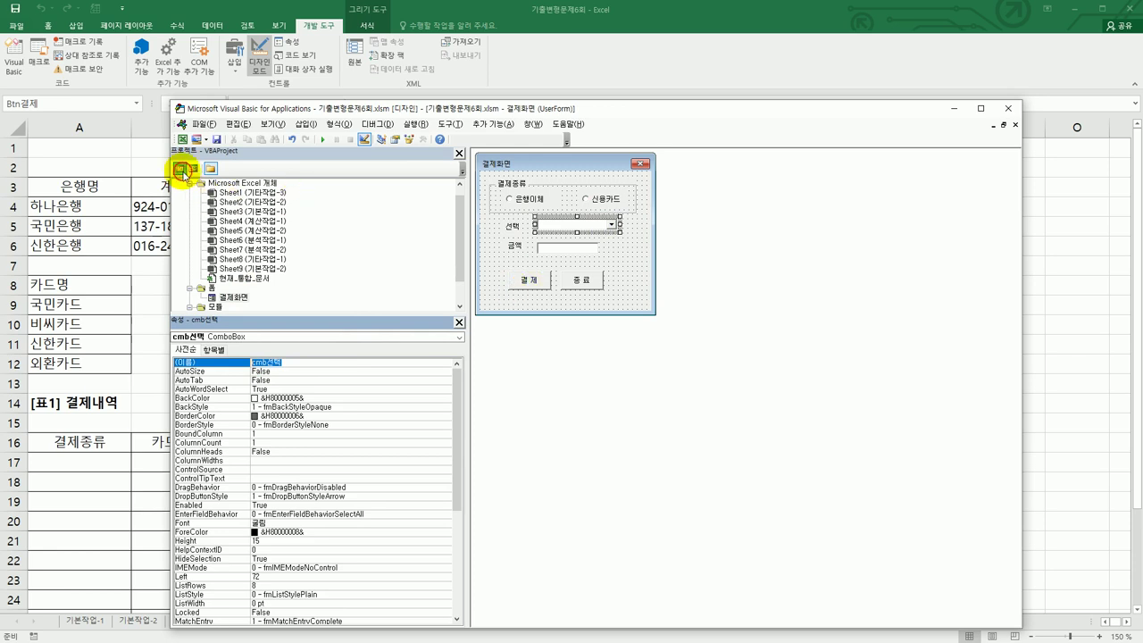
# - Create the DropButtonClick event procedure for cmb선택 in the 결제화면 form's code
pyautogui.click(182, 169)
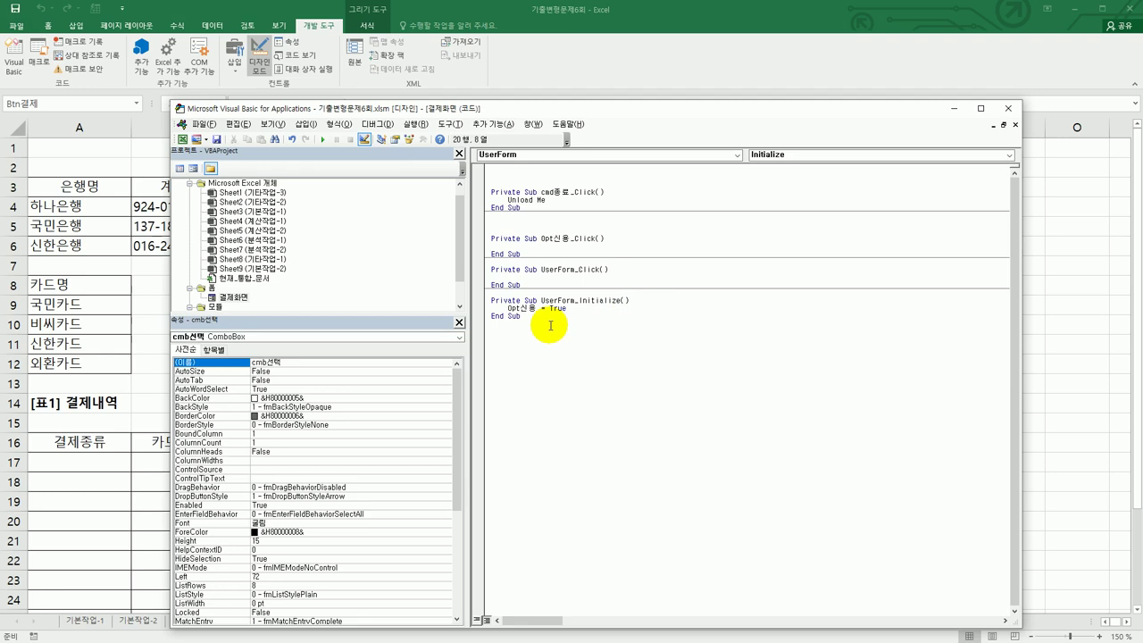
pyautogui.click(608, 158)
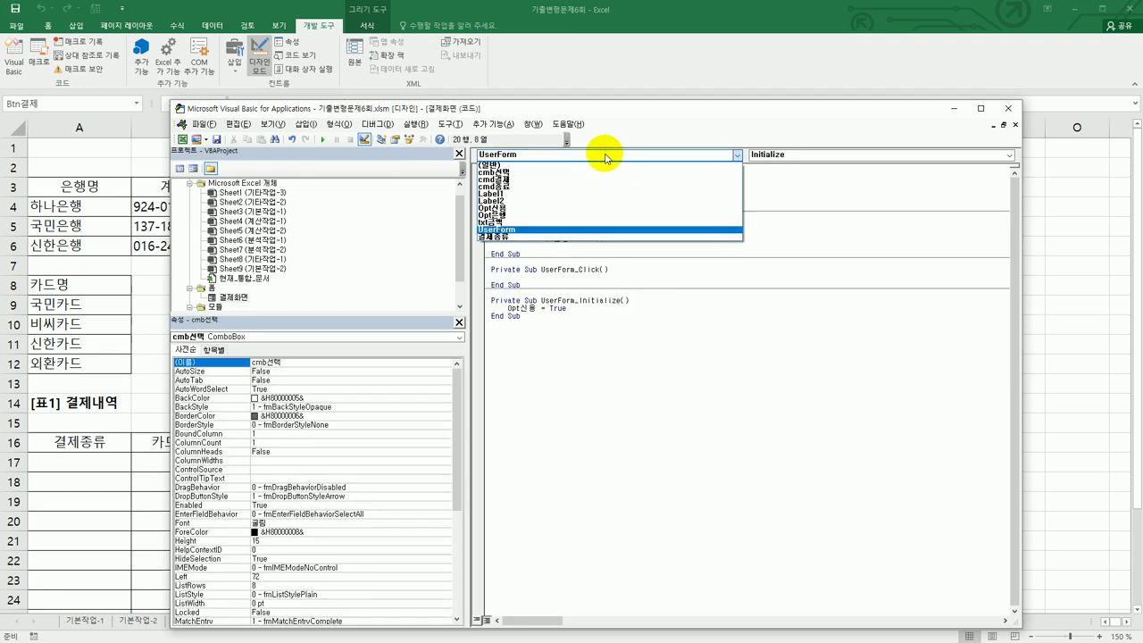
pyautogui.click(595, 173)
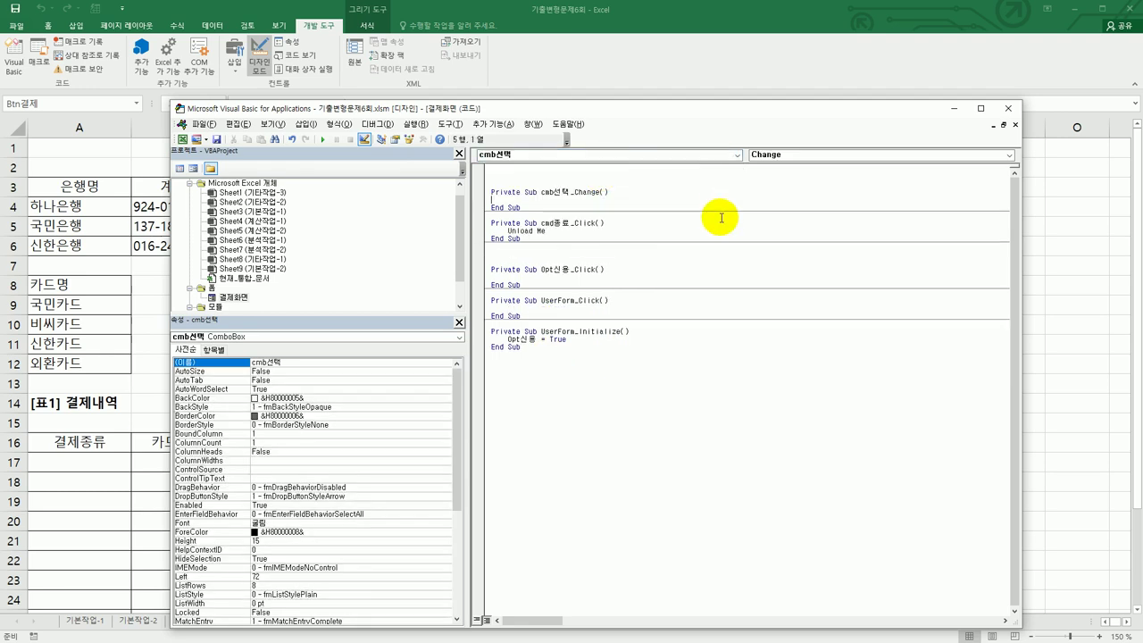
pyautogui.click(815, 157)
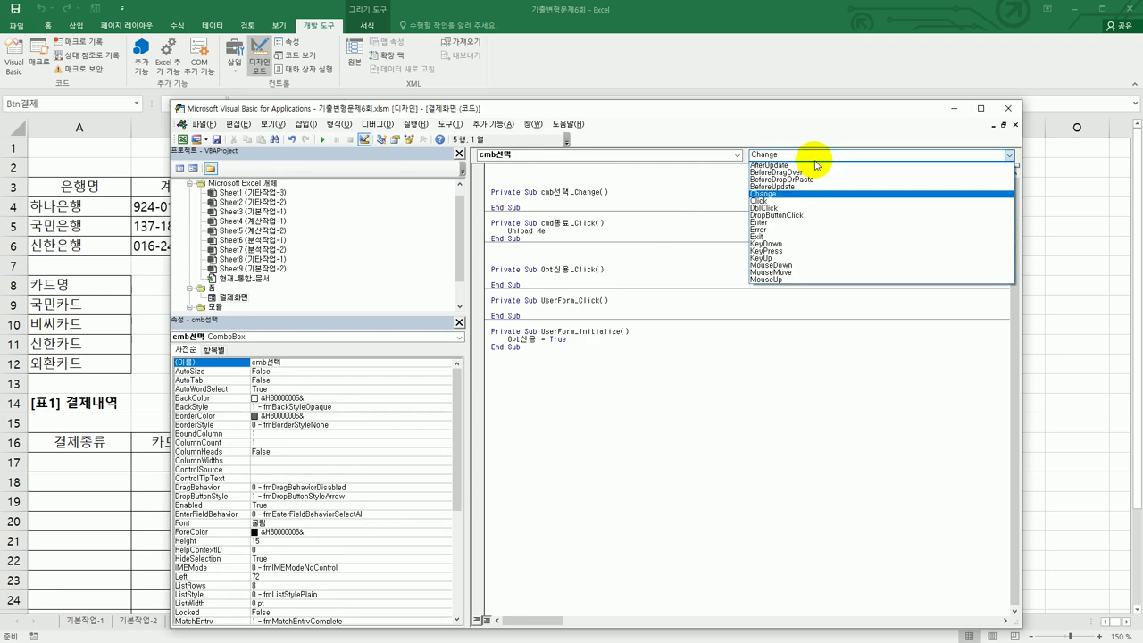
pyautogui.click(810, 216)
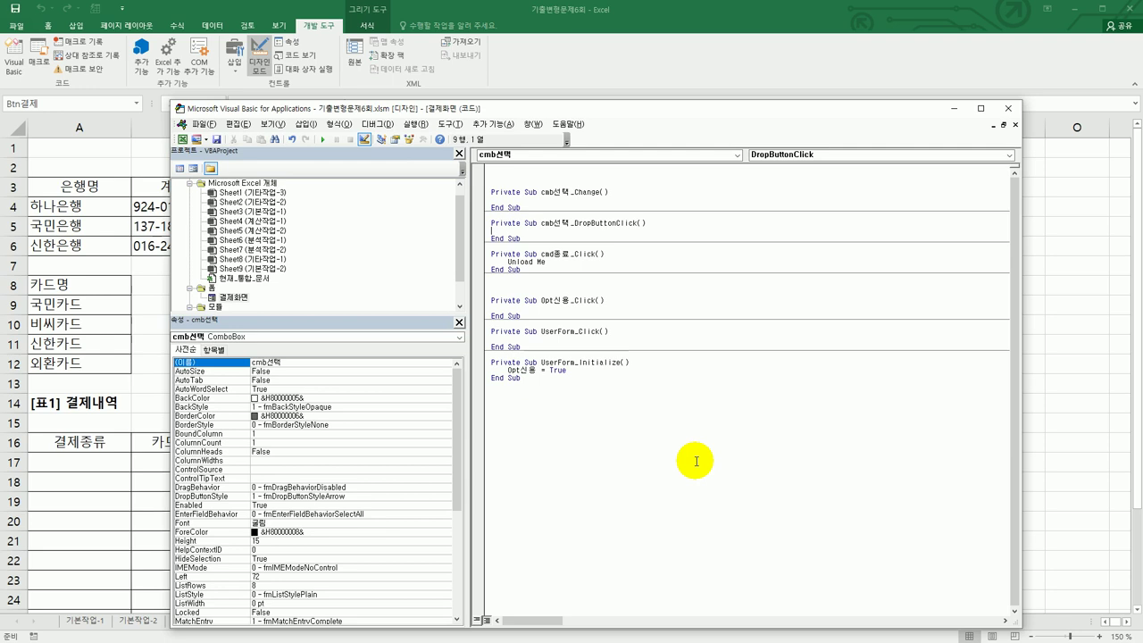
# - Enter the condition If Opt은행 = True Then in the cmb선택 DropButtonClick procedure, checking the 은행이체 option button's name in the form designer
pyautogui.press('Return')
pyautogui.press('Tab')
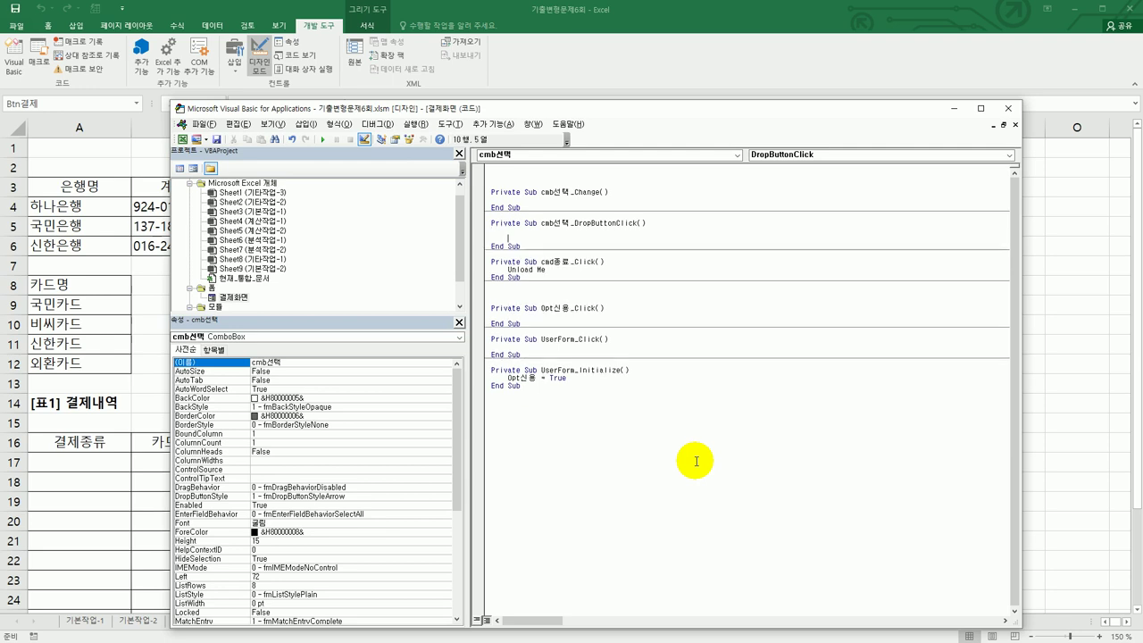
pyautogui.write('if opt')
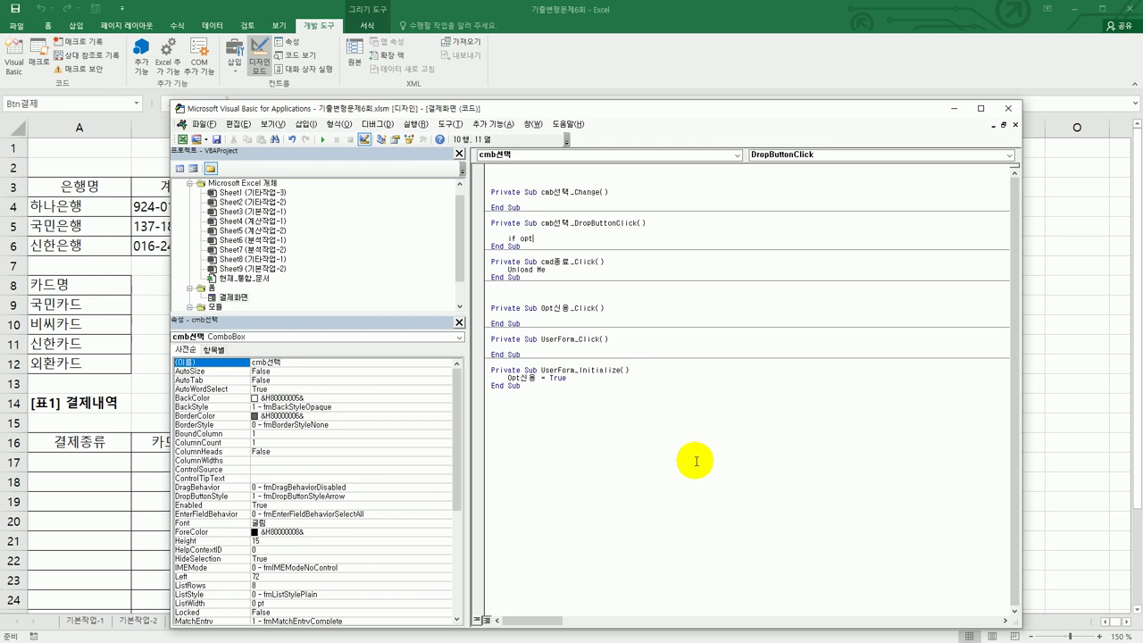
pyautogui.write('은행 =')
pyautogui.doubleClick(230, 299)
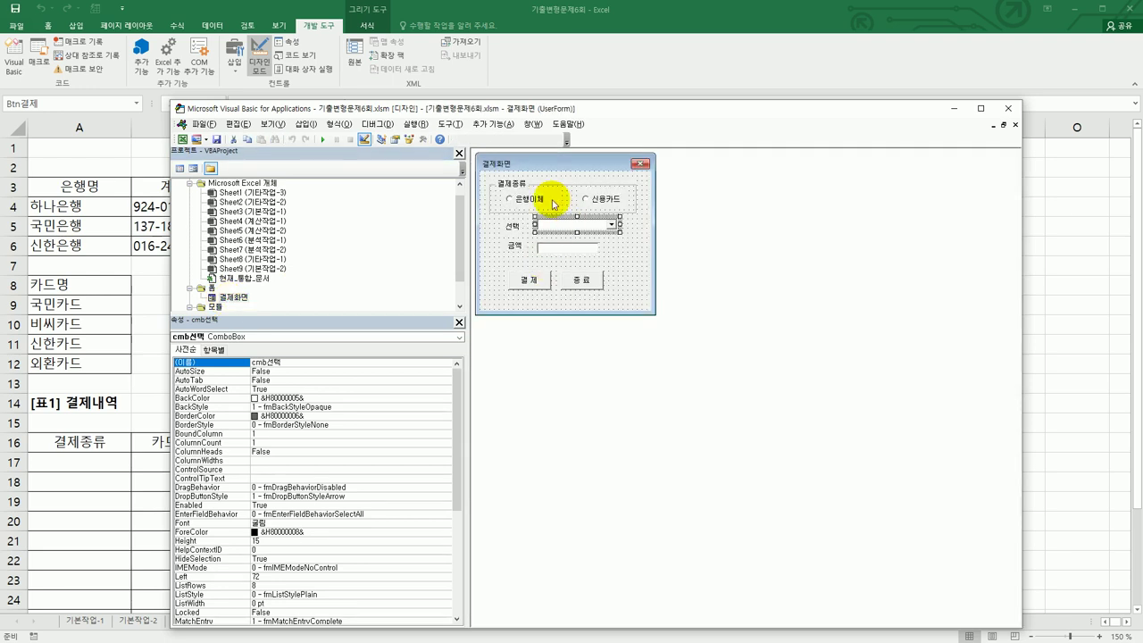
pyautogui.click(540, 200)
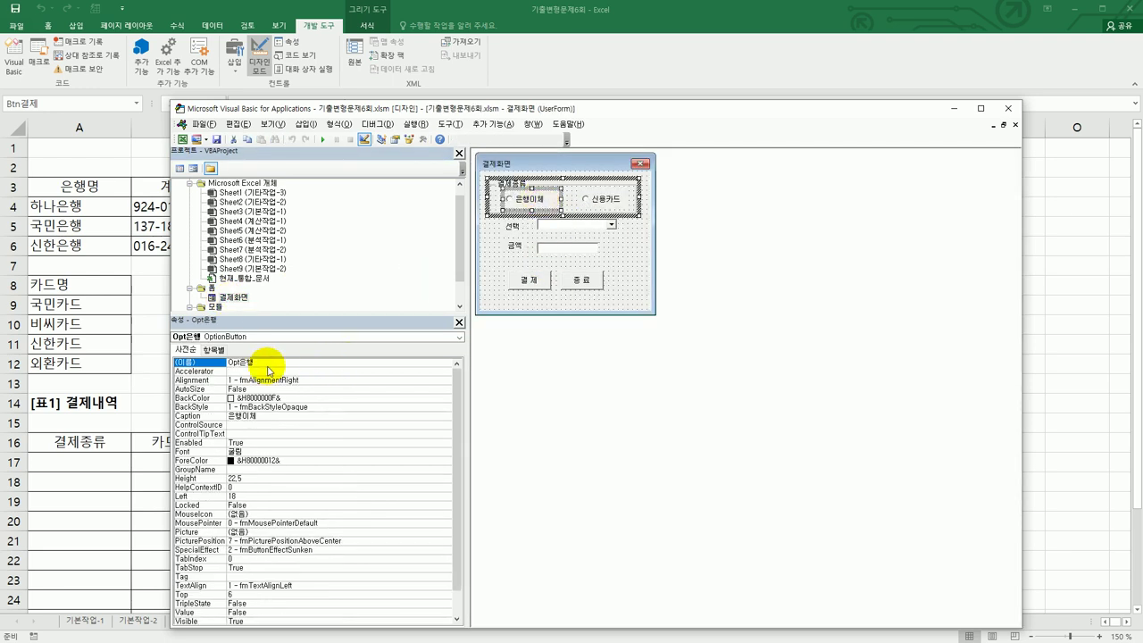
pyautogui.click(180, 168)
pyautogui.click(574, 237)
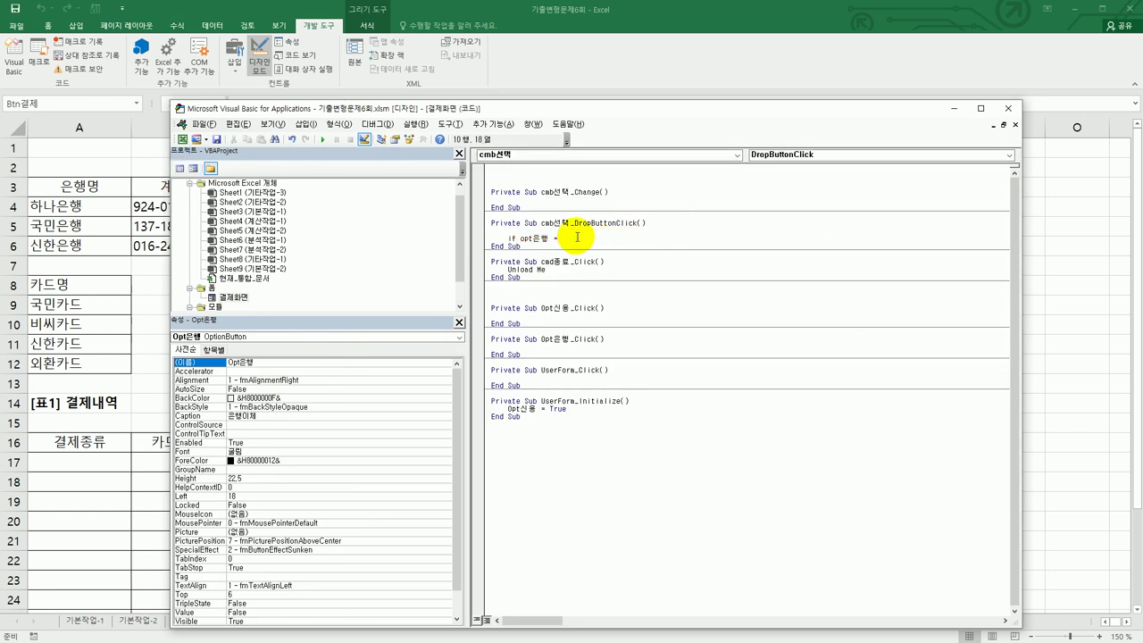
pyautogui.write('t은행 = True Then')
pyautogui.press('Return')
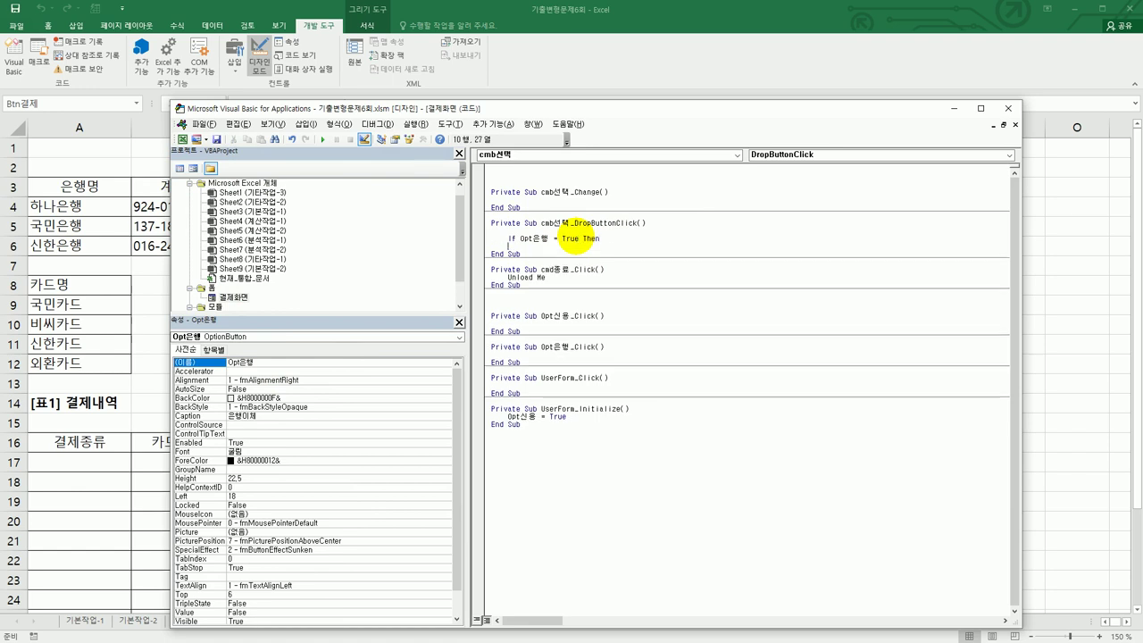
# - Add cmb선택.RowSource = "A4:A6" as the statement for the Opt은행 condition
pyautogui.press('Tab')
pyautogui.write('cmb선택.ro = "A4:A6"')
pyautogui.press('Return')
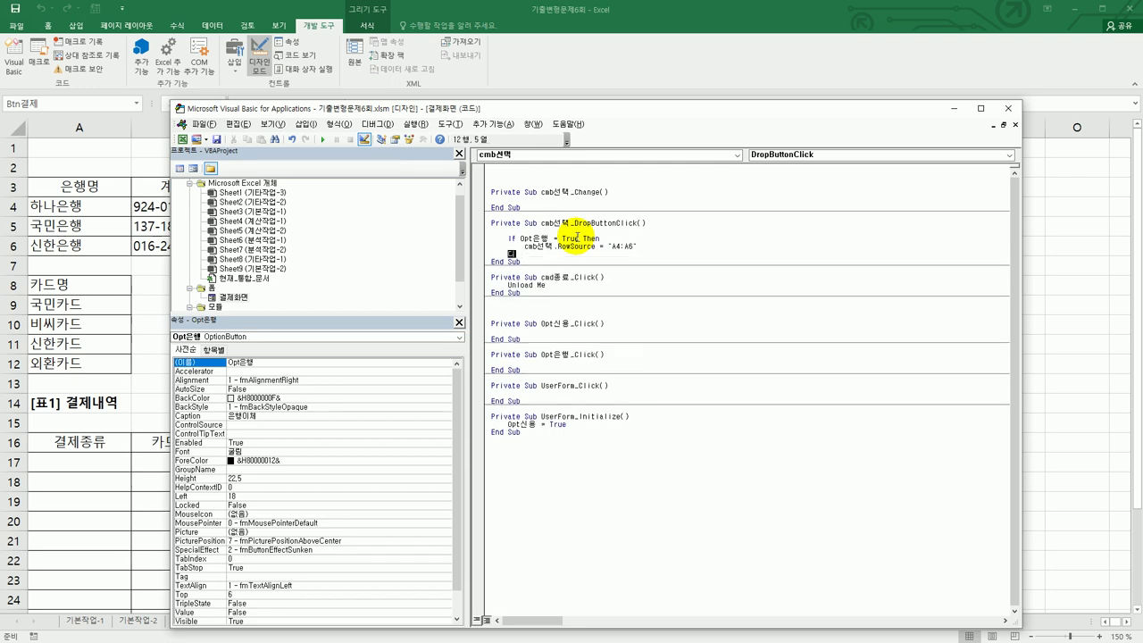
# - Add an Else branch with cmb선택.RowSource = "A9:A12" and close the block with End If
pyautogui.write('Else')
pyautogui.press('Return')
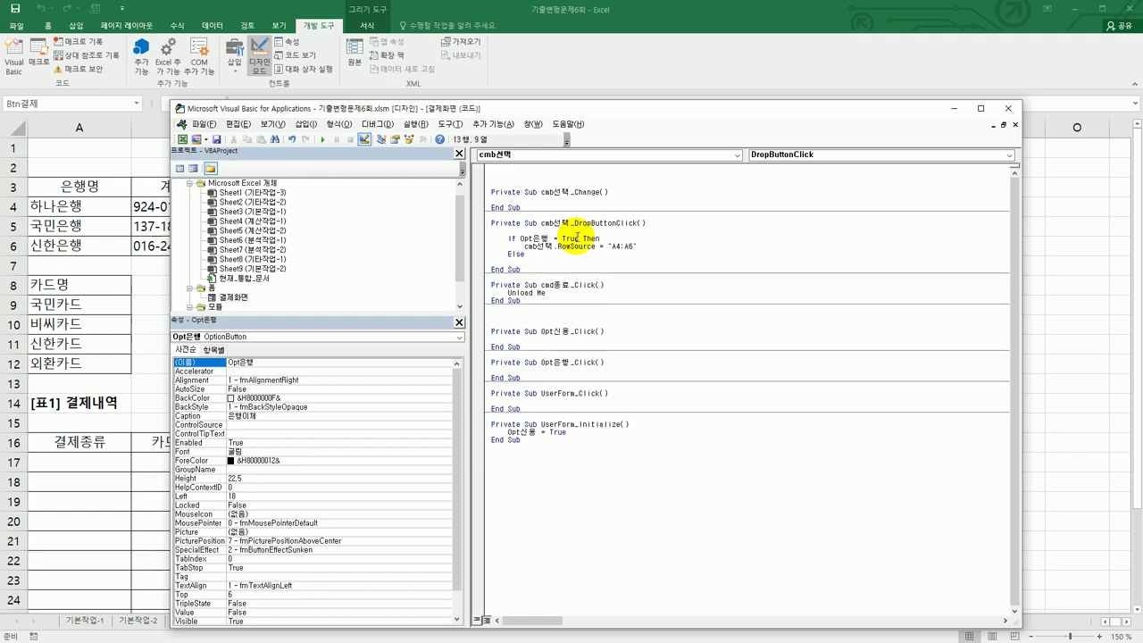
pyautogui.write('cmb선택.row = "A9:A12"')
pyautogui.press('Return')
pyautogui.write('en')
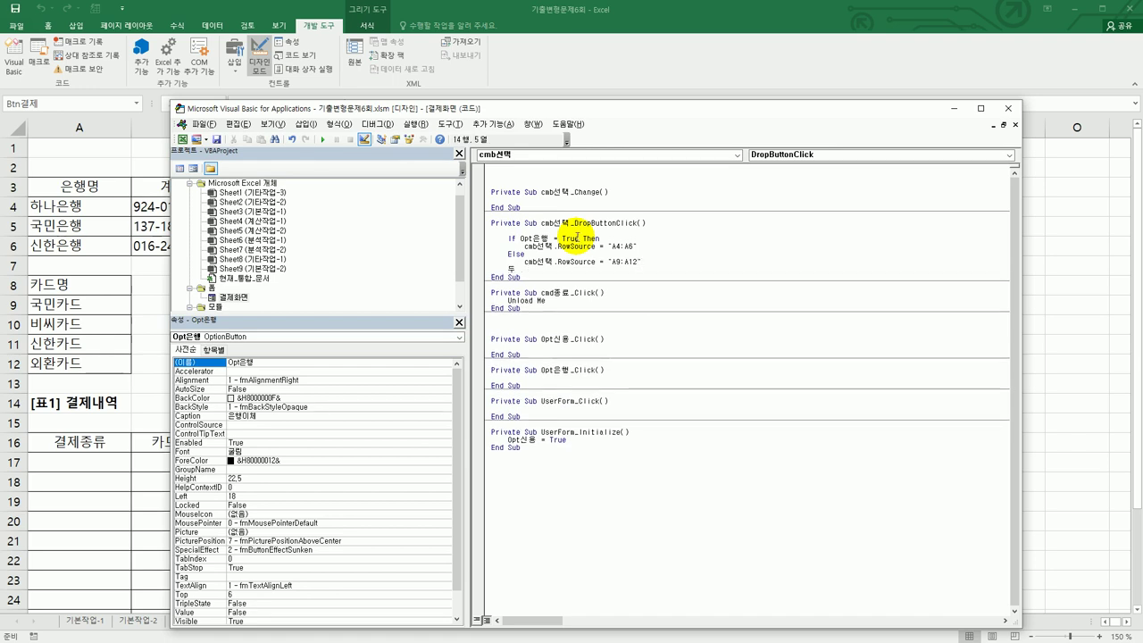
pyautogui.write('d if')
pyautogui.press('Return')
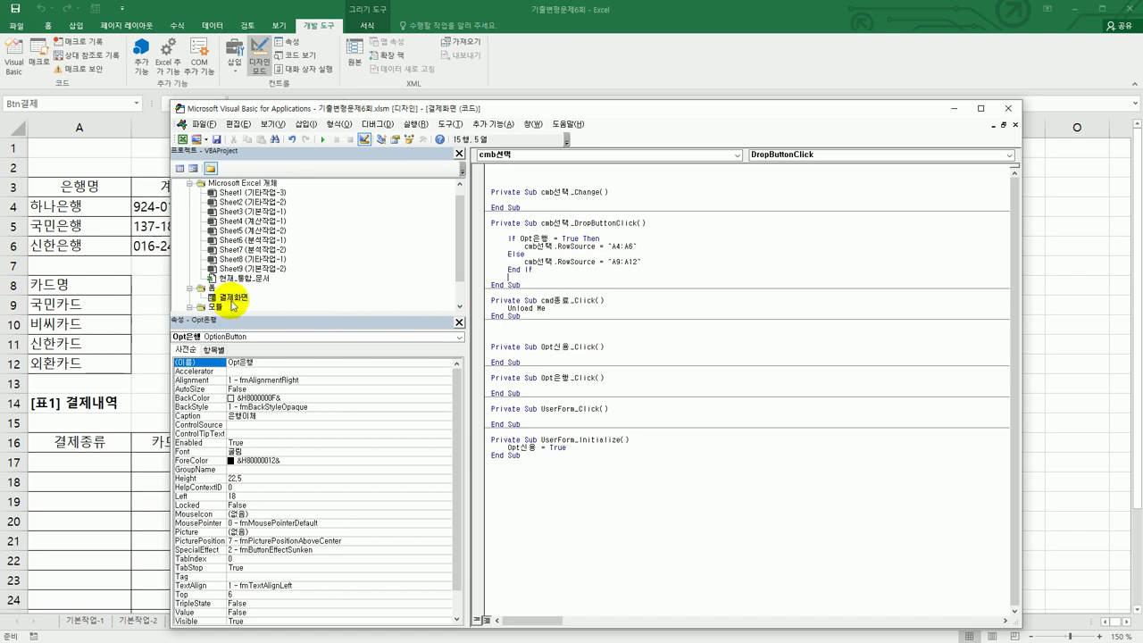
# - Reopen the 결제화면 form in the designer and check the names of the 결제 button, 선택 combo box and 금액 text box
pyautogui.doubleClick(234, 298)
pyautogui.click(529, 280)
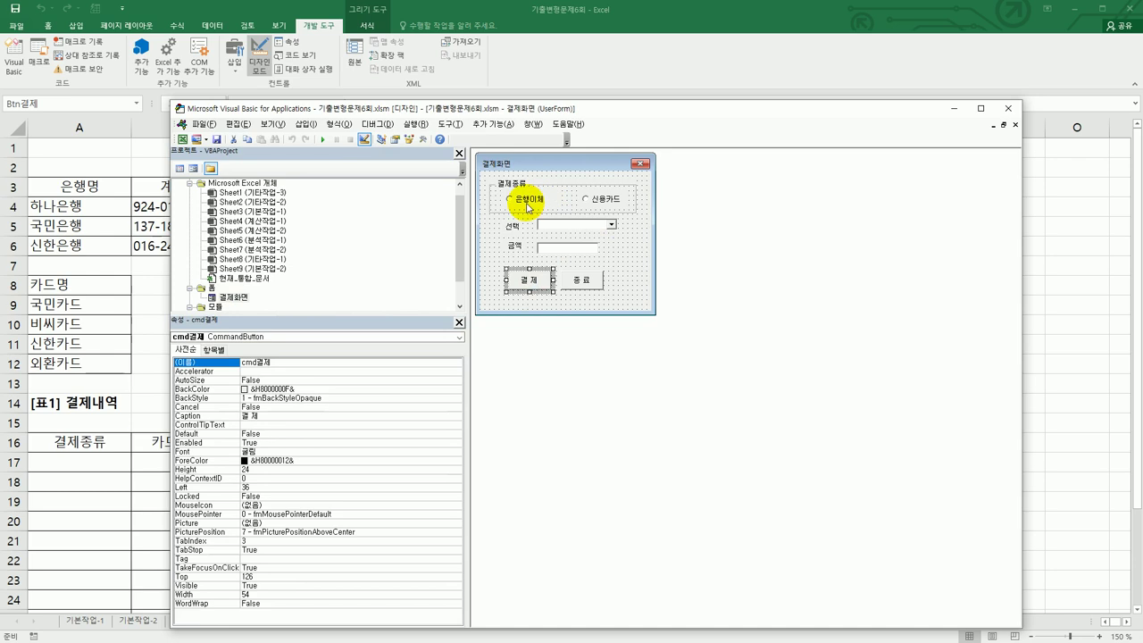
pyautogui.click(613, 229)
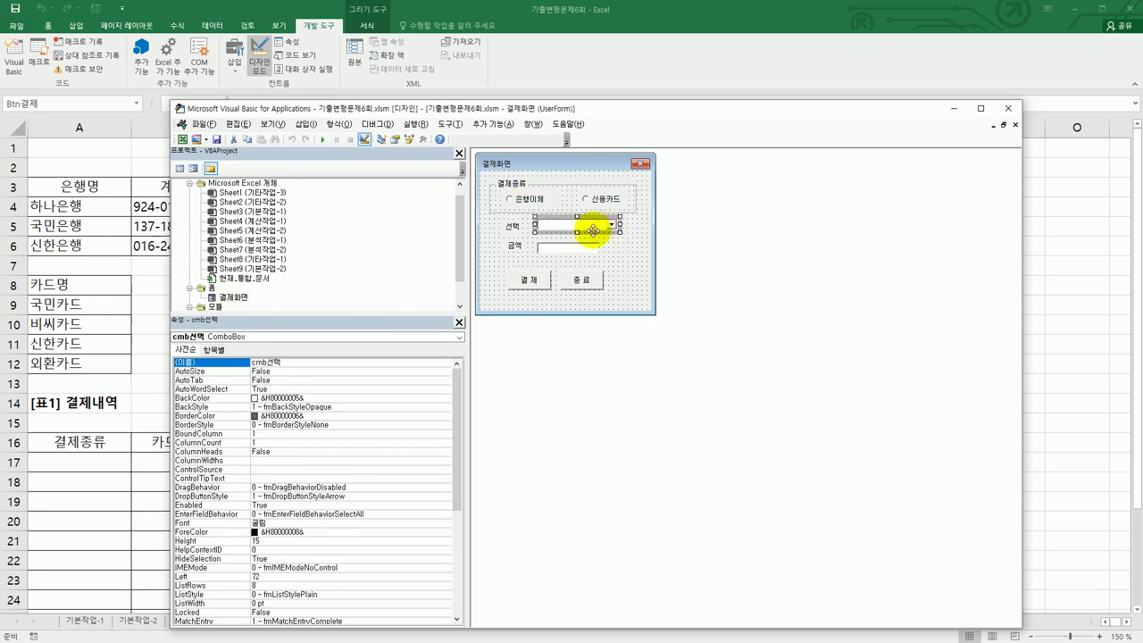
pyautogui.click(567, 250)
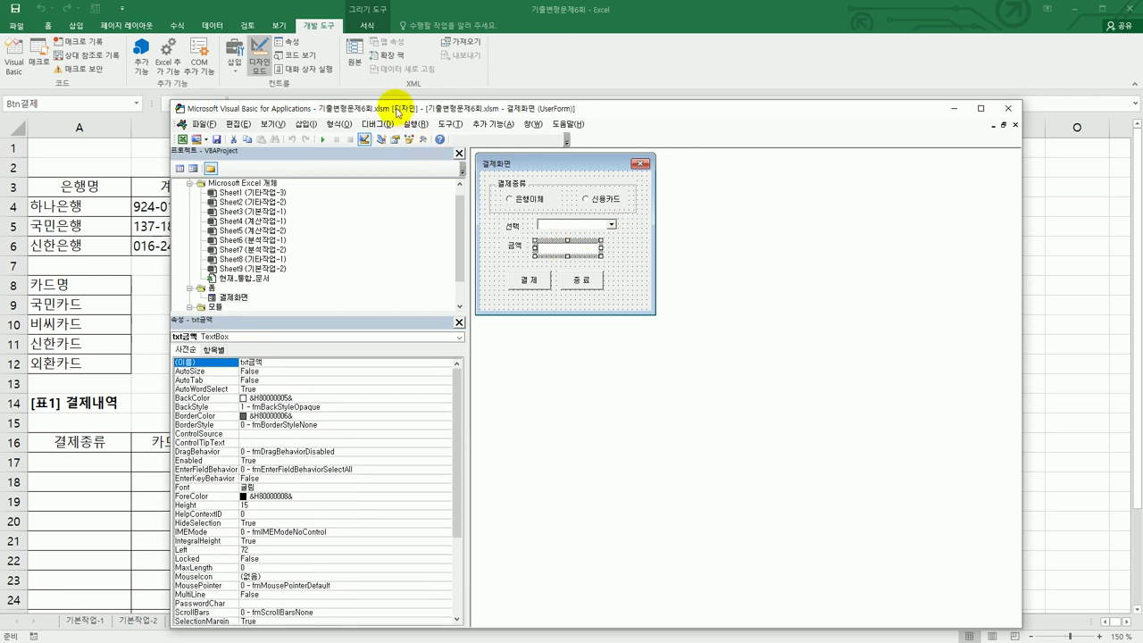
# - Move the code editor aside and examine the 결제내역 table's header row, first entry row and the area above it on the 기타작업-3 sheet
pyautogui.moveTo(403, 108); pyautogui.dragTo(585, 90)
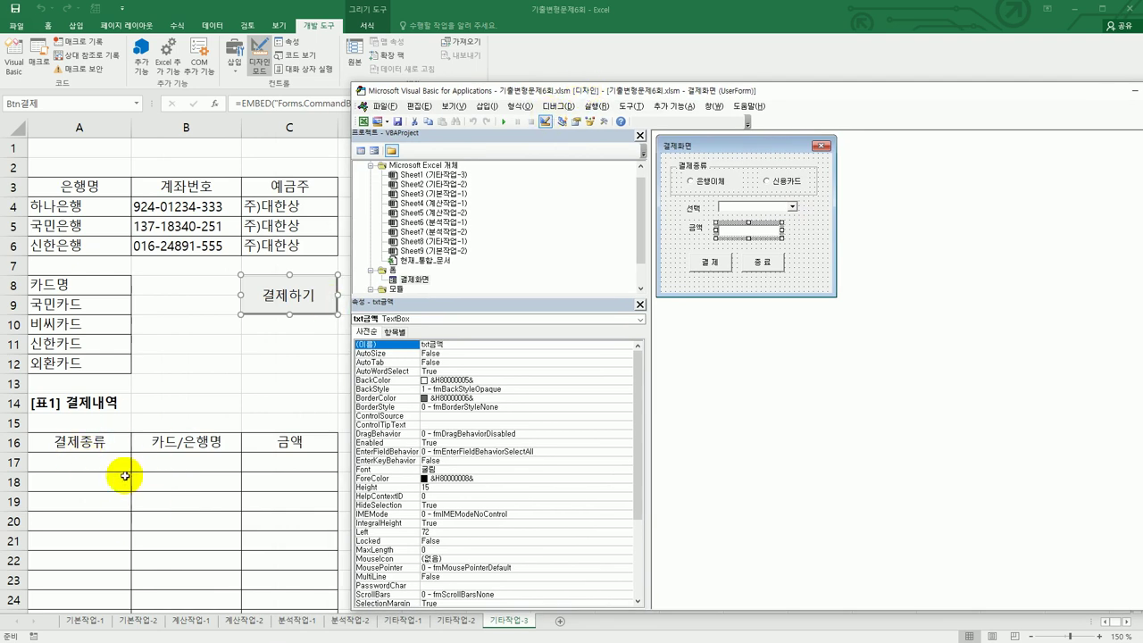
pyautogui.click(79, 446)
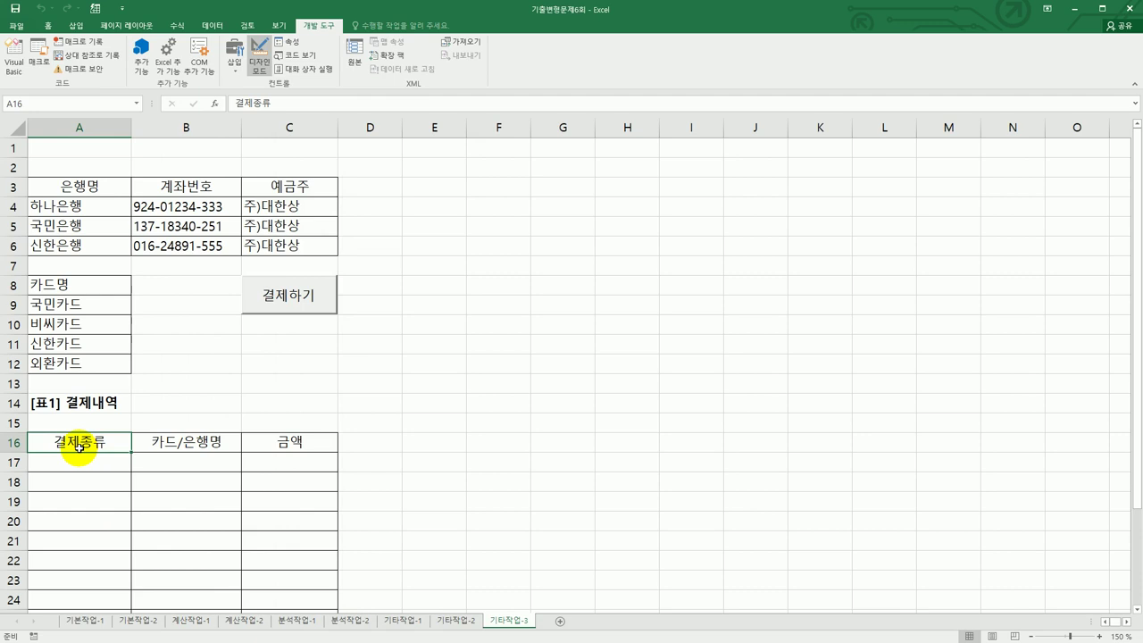
pyautogui.moveTo(79, 447); pyautogui.dragTo(267, 443)
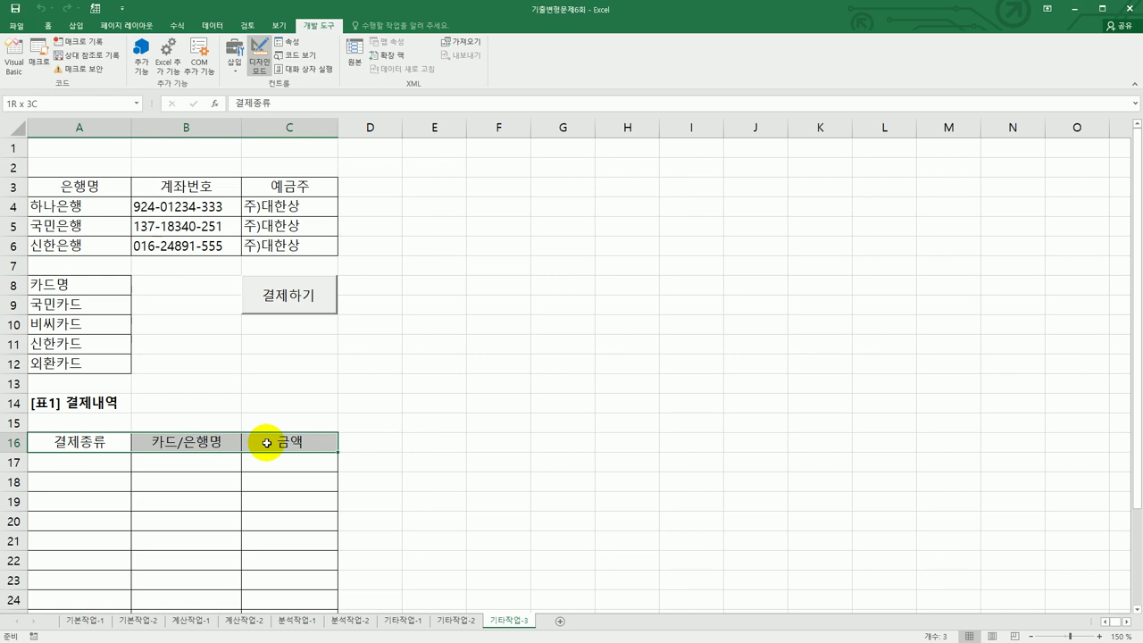
pyautogui.moveTo(266, 443); pyautogui.dragTo(266, 443)
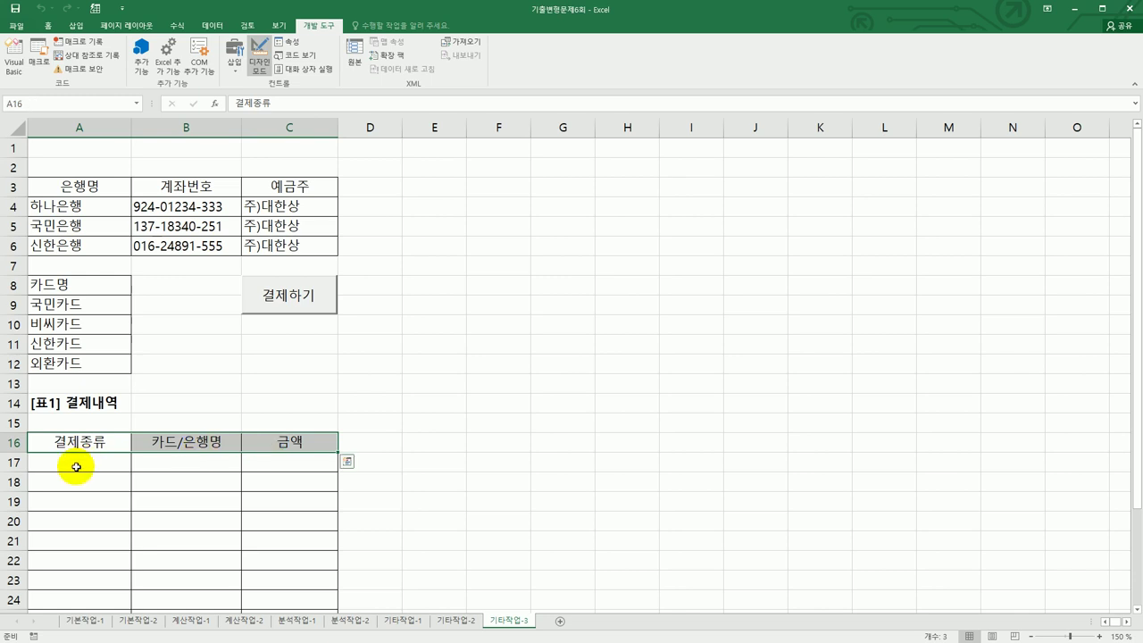
pyautogui.moveTo(76, 401); pyautogui.dragTo(301, 158)
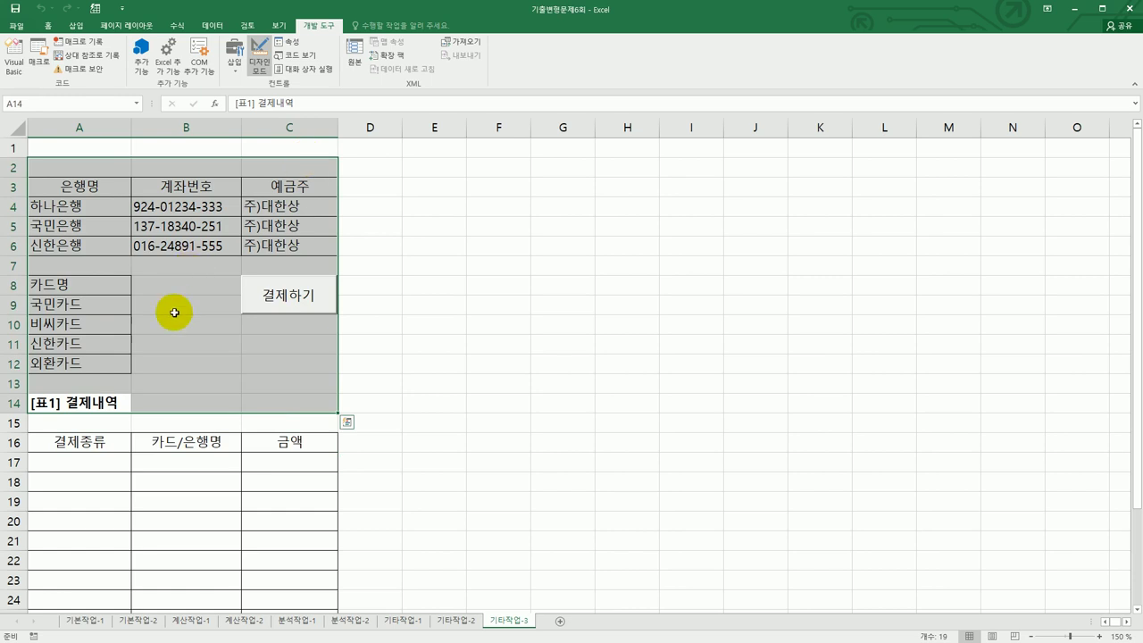
pyautogui.moveTo(105, 444); pyautogui.dragTo(281, 443)
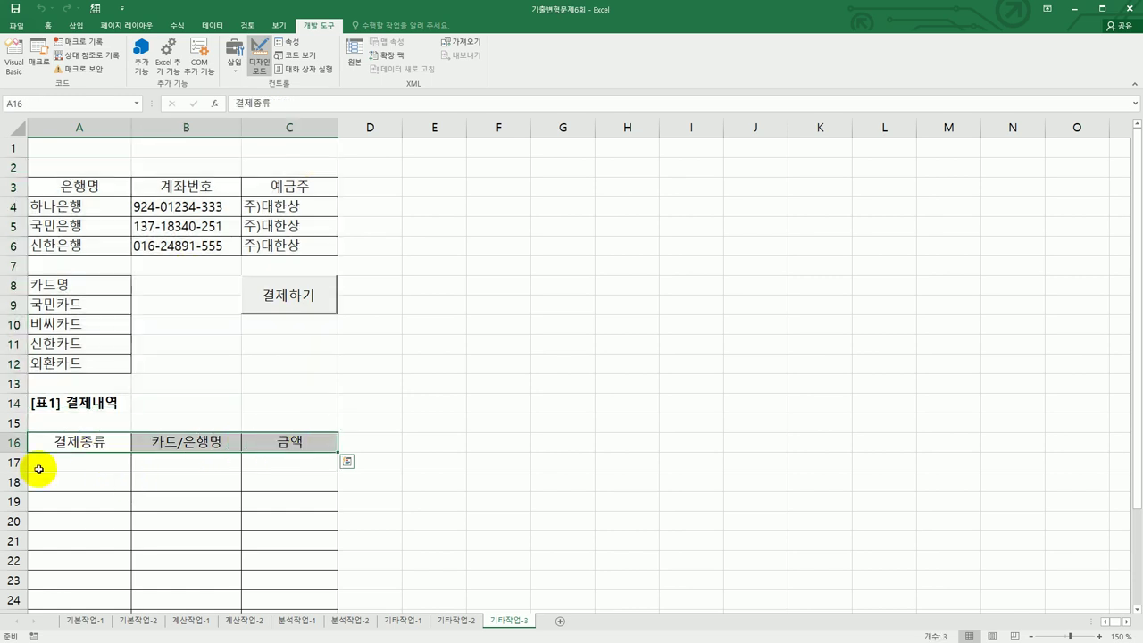
pyautogui.click(39, 469)
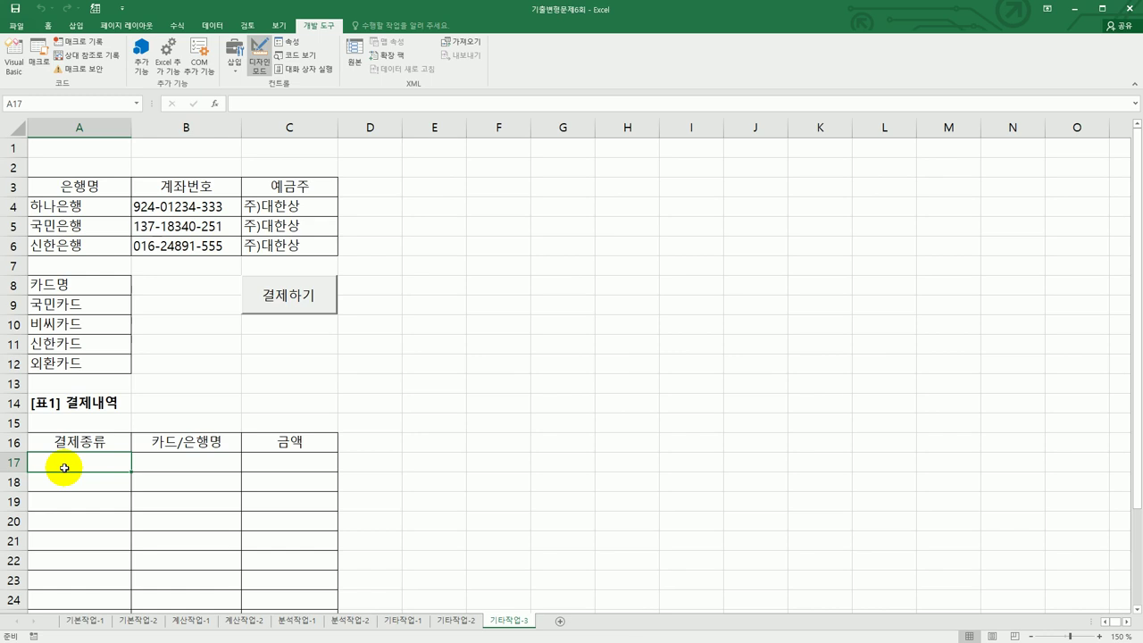
# - Return to the Visual Basic editor and create the Click event procedure for the 결제 button
pyautogui.click(13, 64)
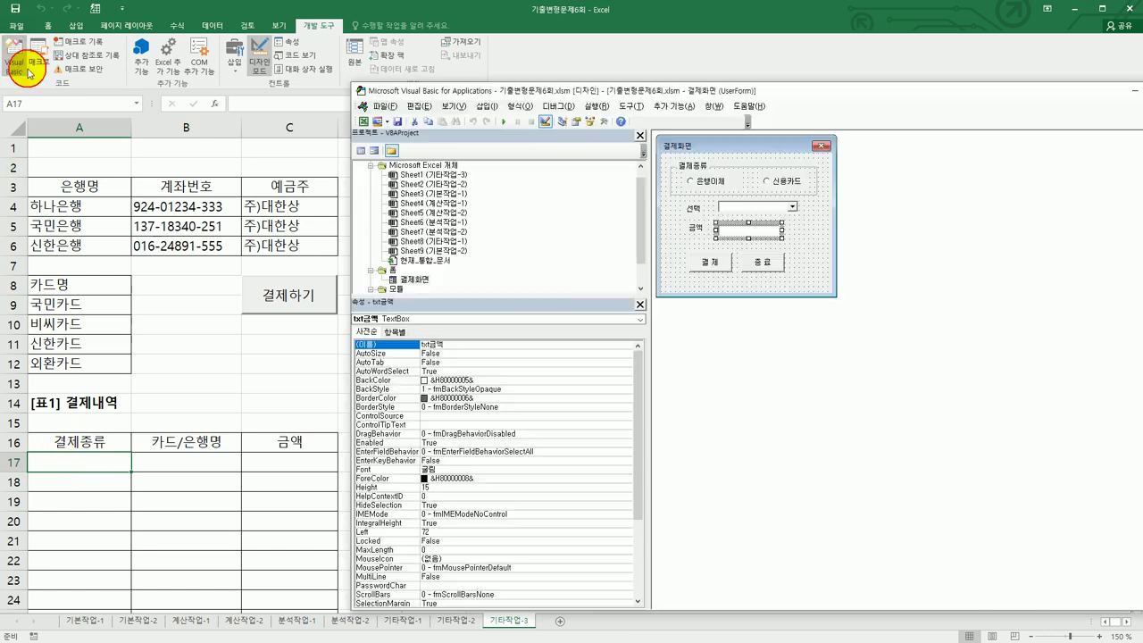
pyautogui.doubleClick(723, 263)
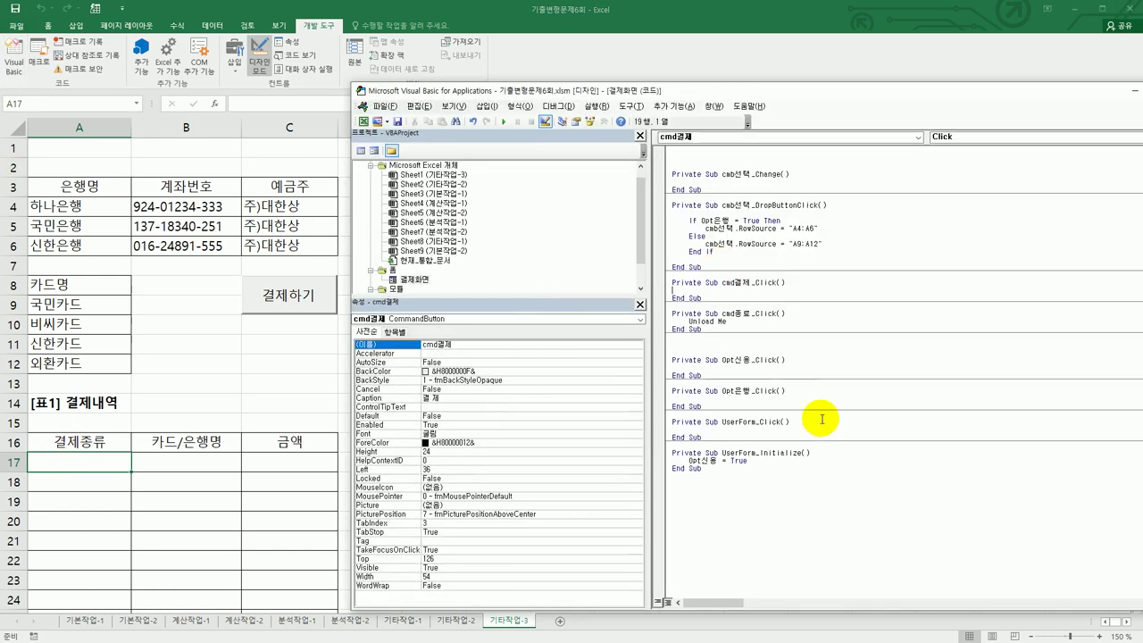
pyautogui.press('Return')
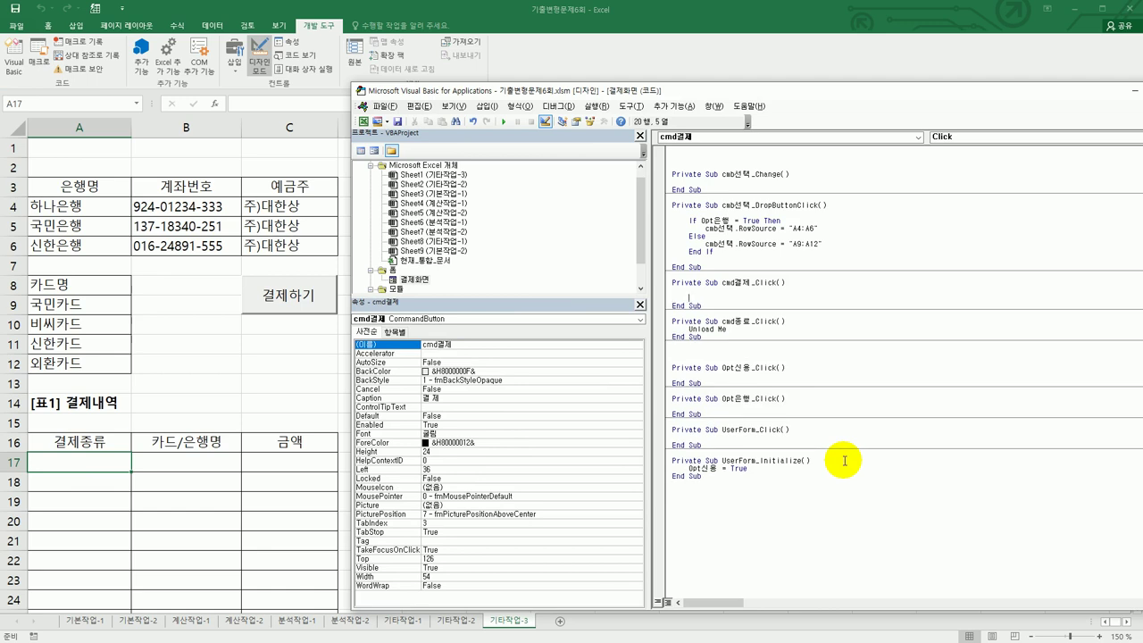
# - Enter i = Range("a16").CurrentRegion.Rows.Count + 16 in the cmd결제 Click procedure
pyautogui.write('i = range("')
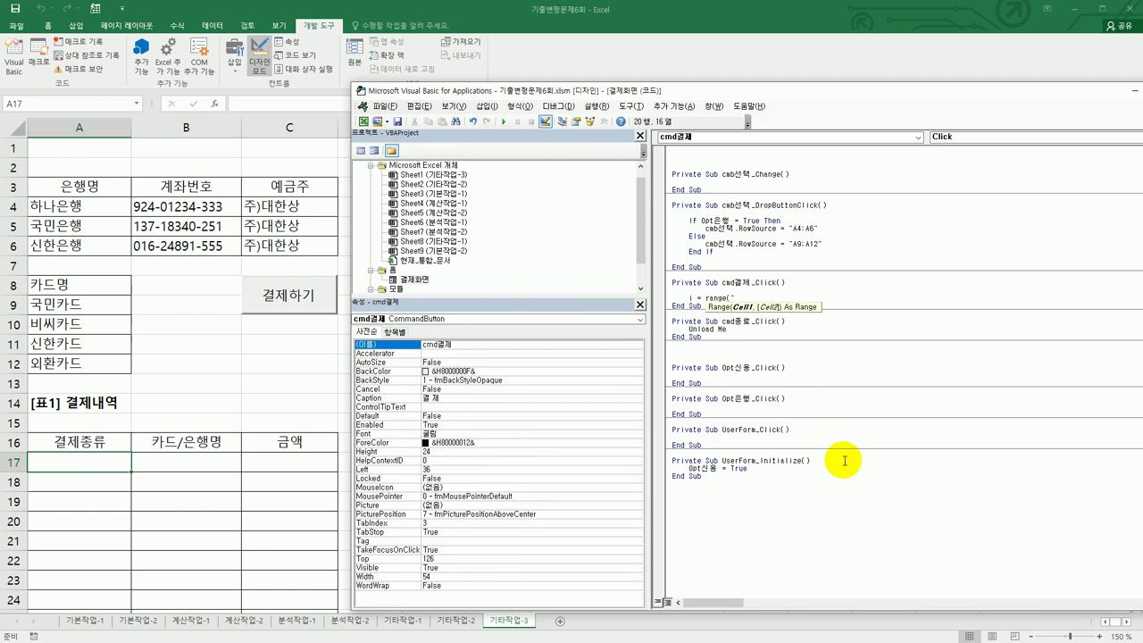
pyautogui.write('a16"')
pyautogui.write('(')
pyautogui.write(').c')
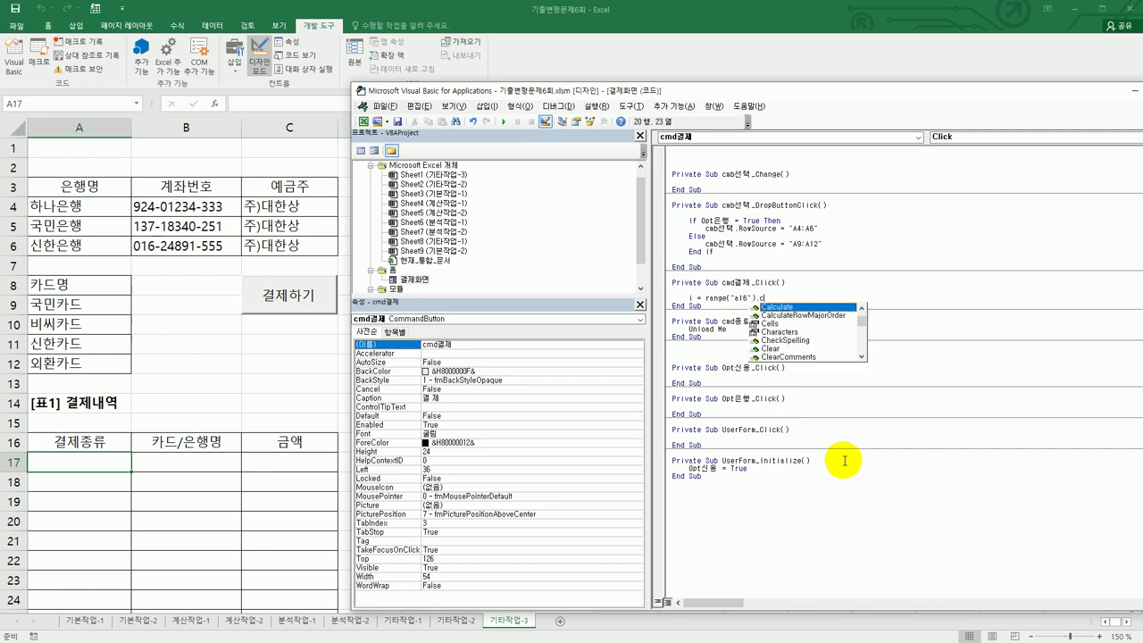
pyautogui.write('u.Rows.c')
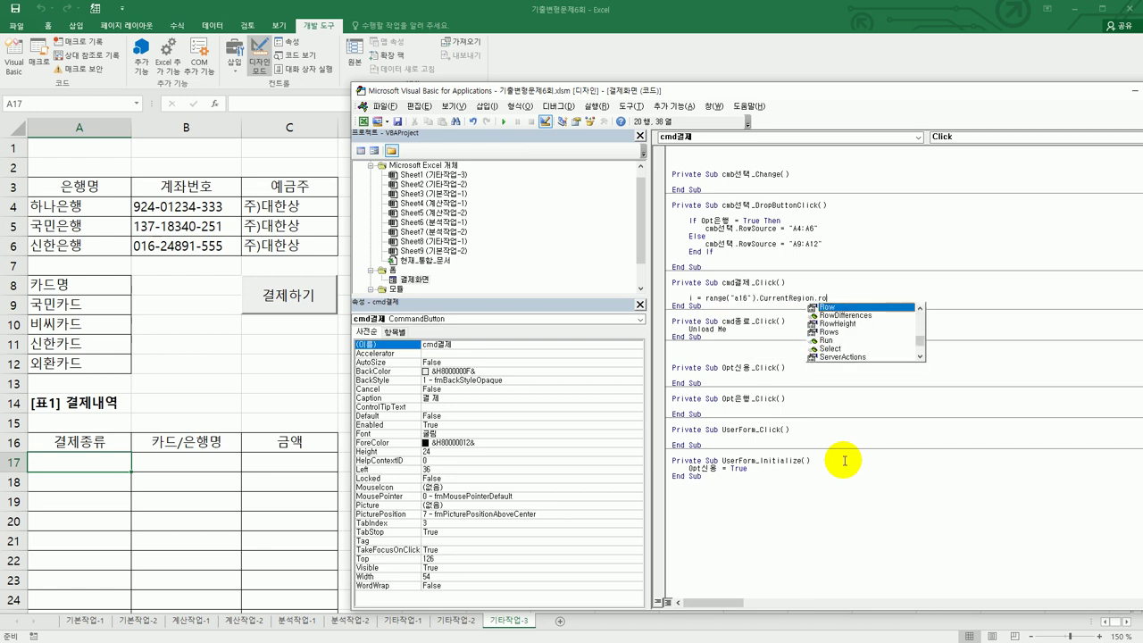
pyautogui.write('ount ')
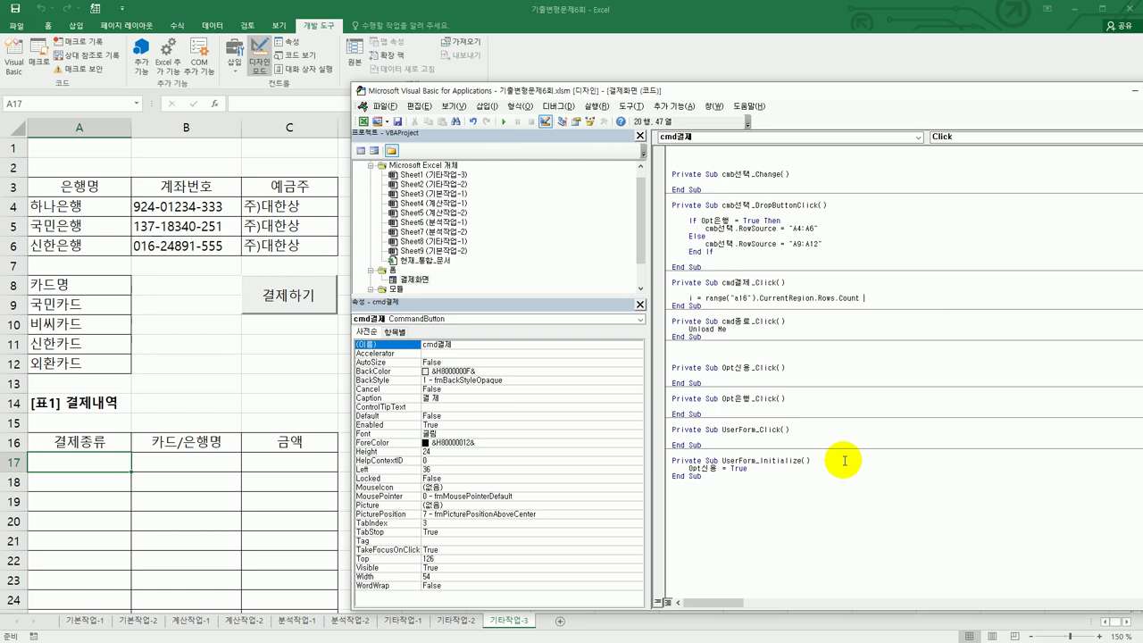
pyautogui.write('+ 16')
pyautogui.press('Return')
pyautogui.press('Return')
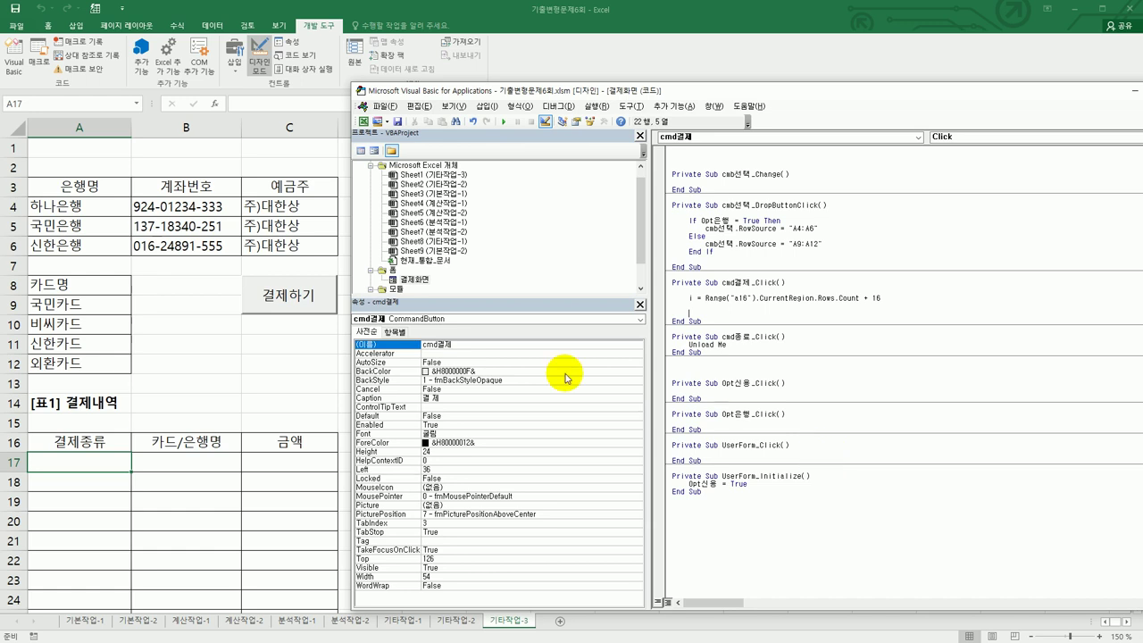
# - Open the 결제화면 form in the designer and check the names and captions of the 은행이체 and 신용카드 option buttons
pyautogui.doubleClick(416, 279)
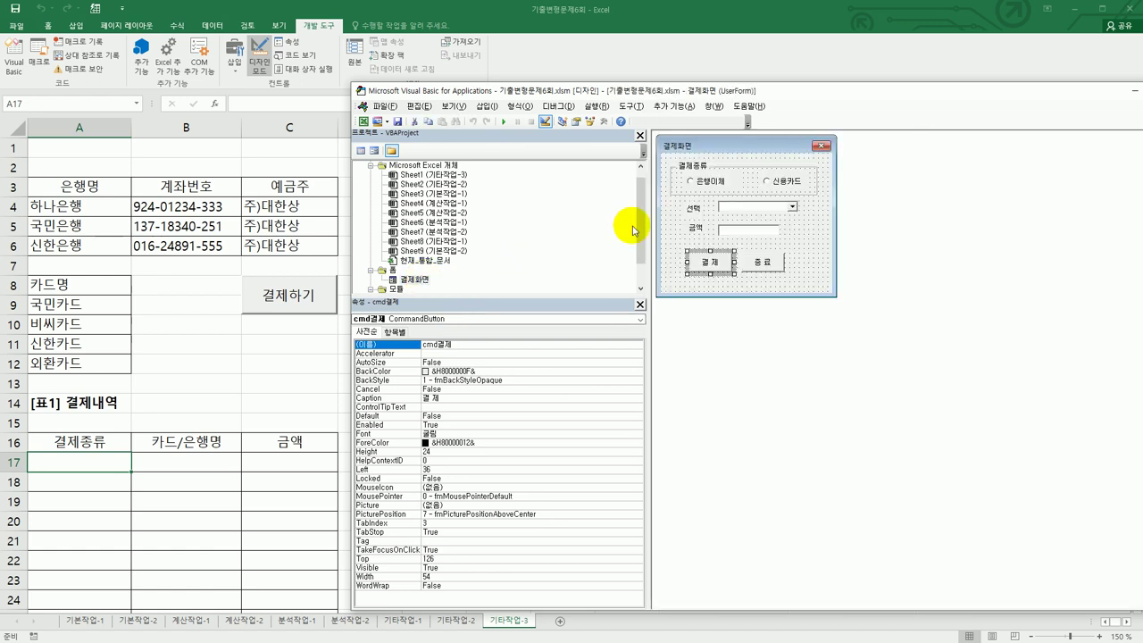
pyautogui.click(705, 182)
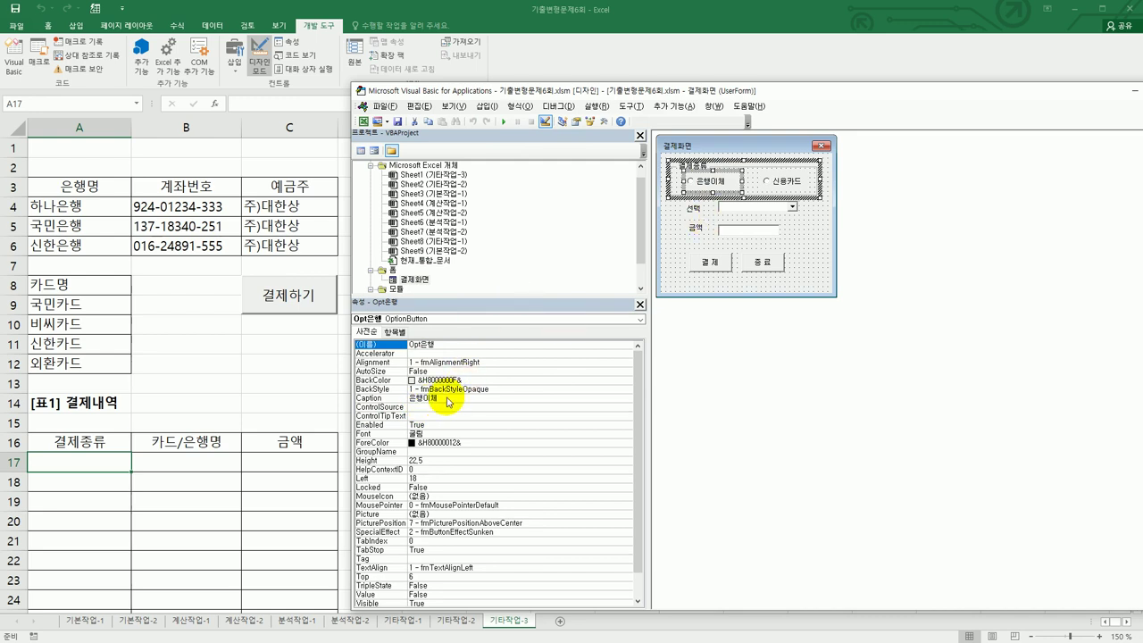
pyautogui.click(785, 178)
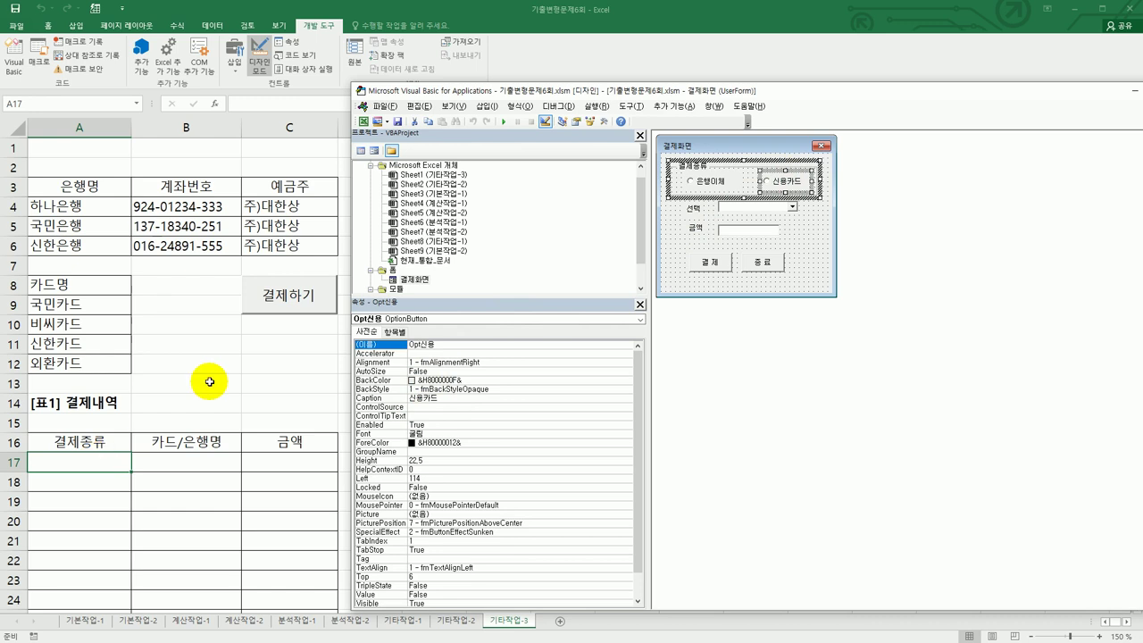
# - Return to the cmd결제 Click procedure and enter Cells(i, 1) = Opt은행.Caption below the row calculation
pyautogui.doubleClick(710, 262)
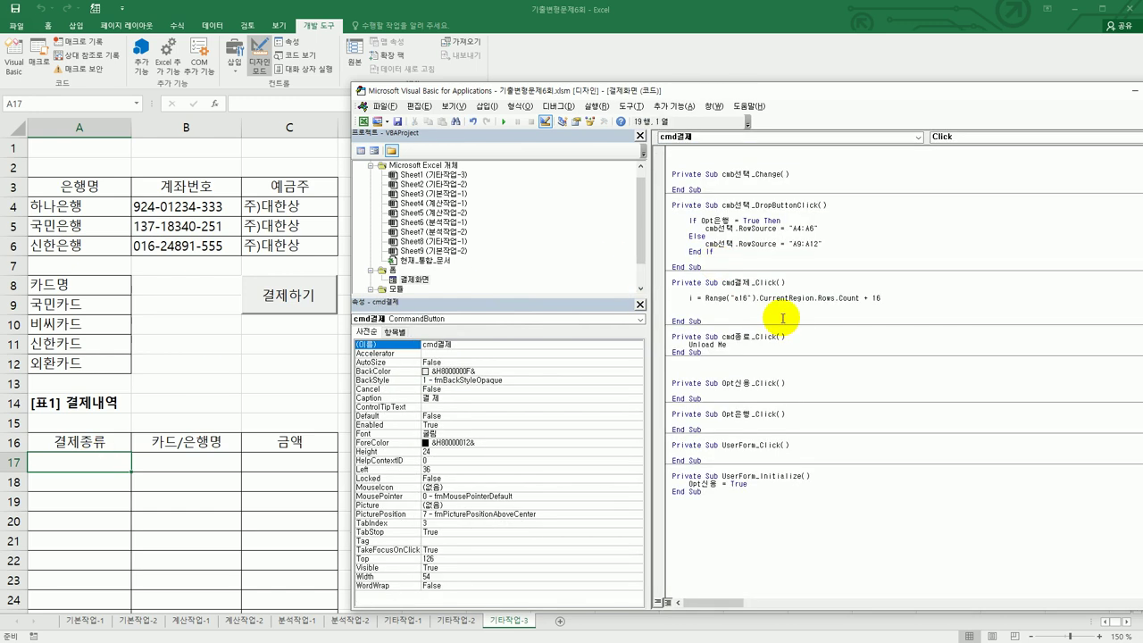
pyautogui.press('Down')
pyautogui.press('Down')
pyautogui.press('Return')
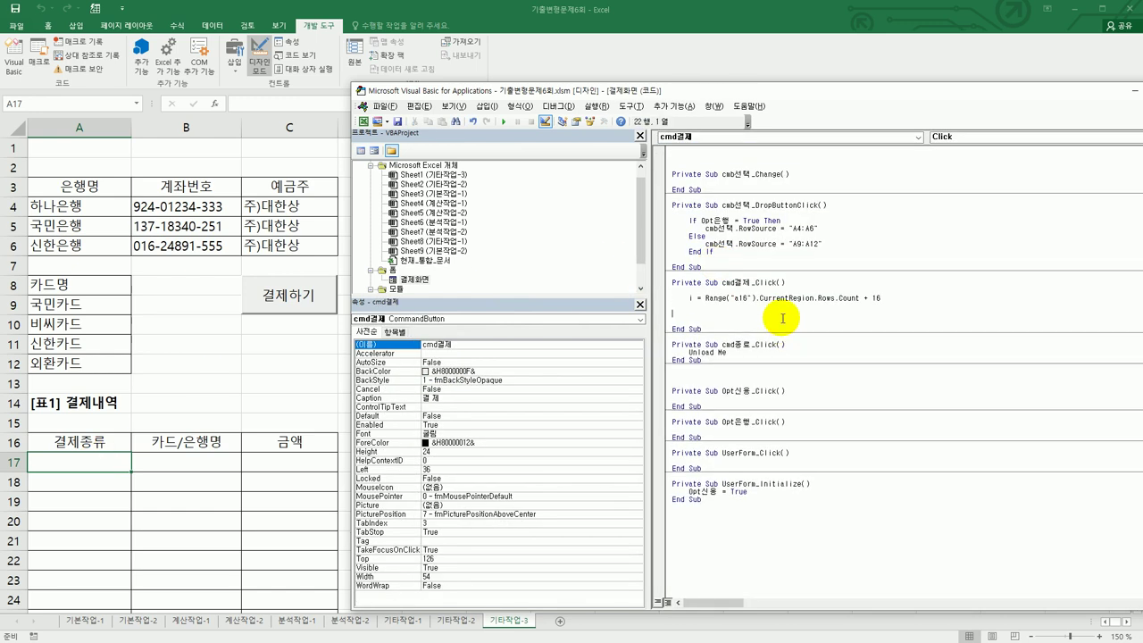
pyautogui.write('cells(')
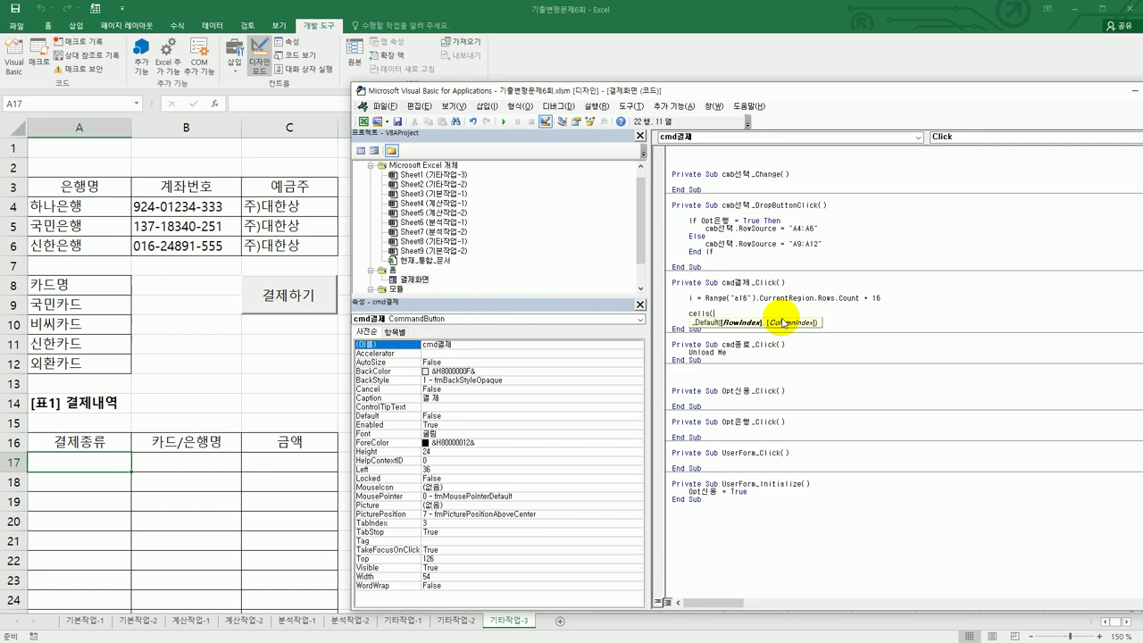
pyautogui.write('i,1) ')
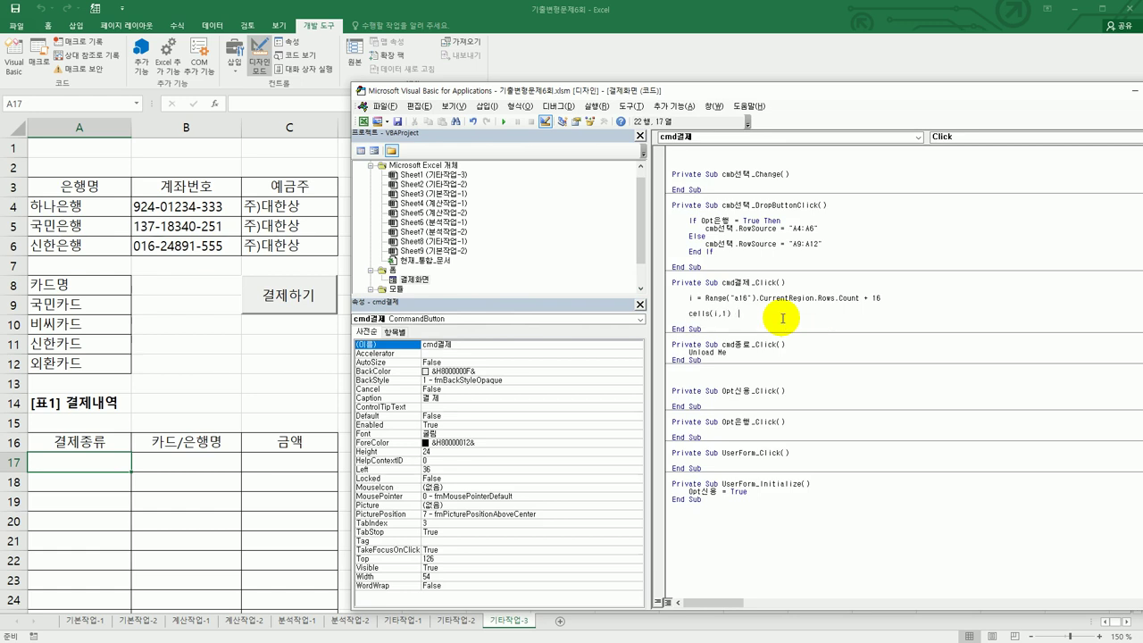
pyautogui.write(' = opt은행.c')
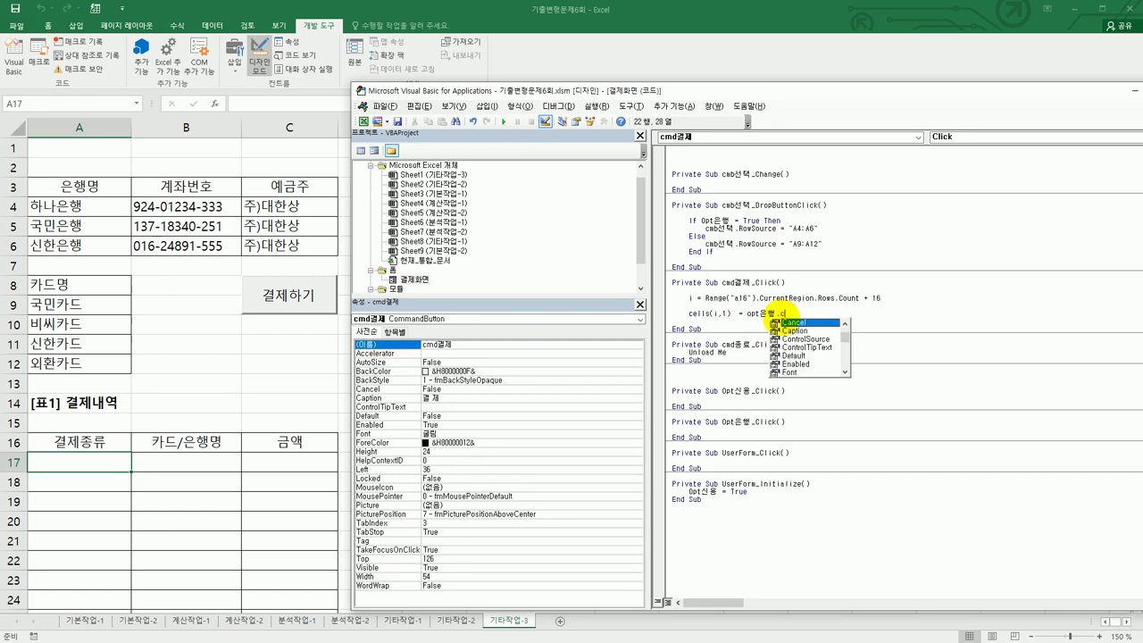
pyautogui.write('a')
pyautogui.write('p')
pyautogui.press('Tab')
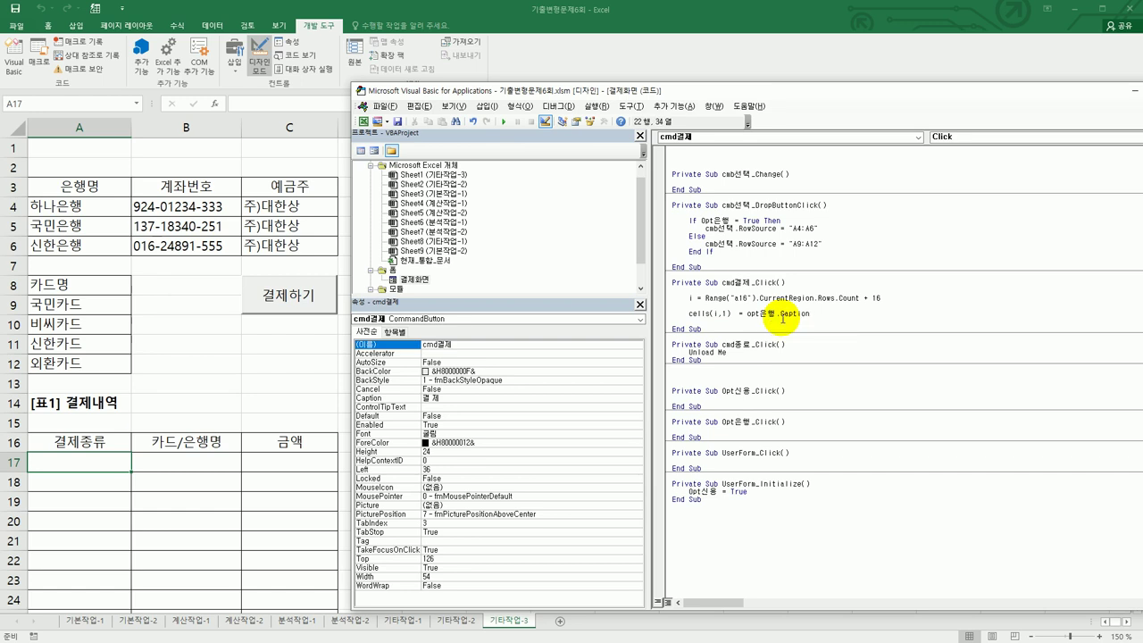
# - Insert If Opt은행 = True Then above the Cells(i, 1) assignment and indent that assignment beneath it
pyautogui.press('Up')
pyautogui.press('Return')
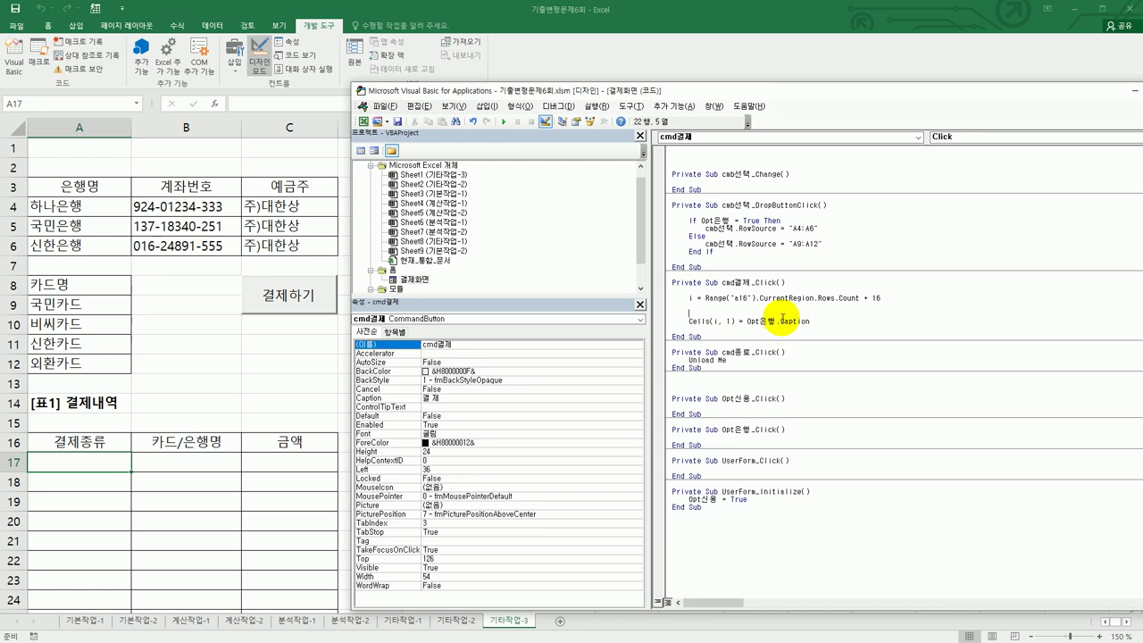
pyautogui.write('if opt은행 = true Then')
pyautogui.press('Down')
pyautogui.press('Home')
pyautogui.press('Tab')
pyautogui.press('End')
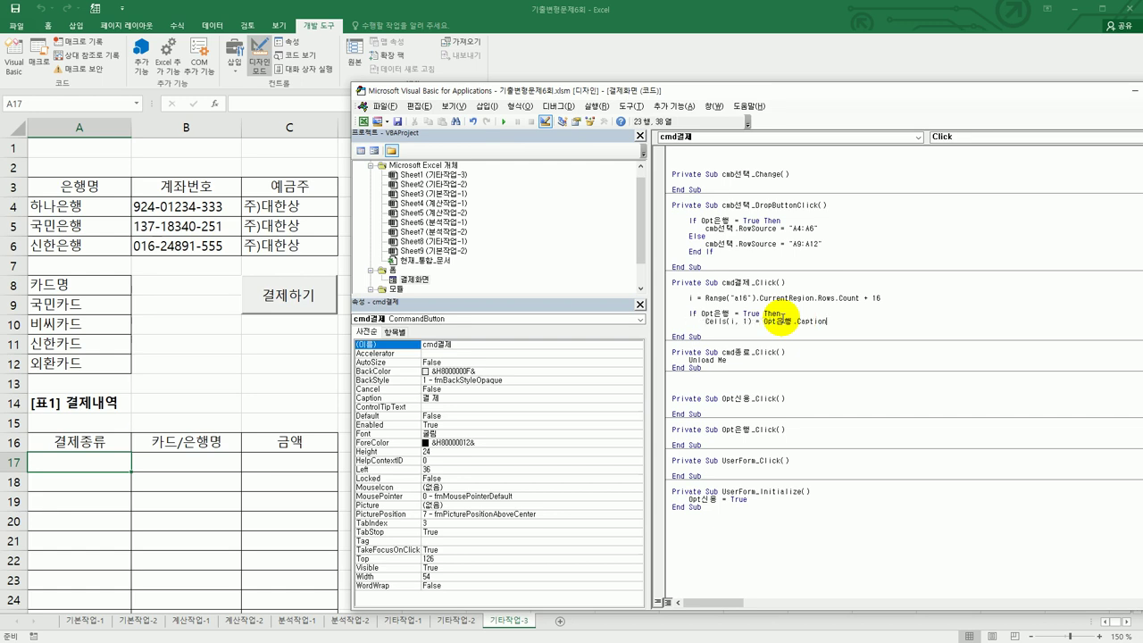
# - Add an Else branch to the If block and duplicate the Cells(i, 1) = Opt은행.Caption line into it
pyautogui.press('Return')
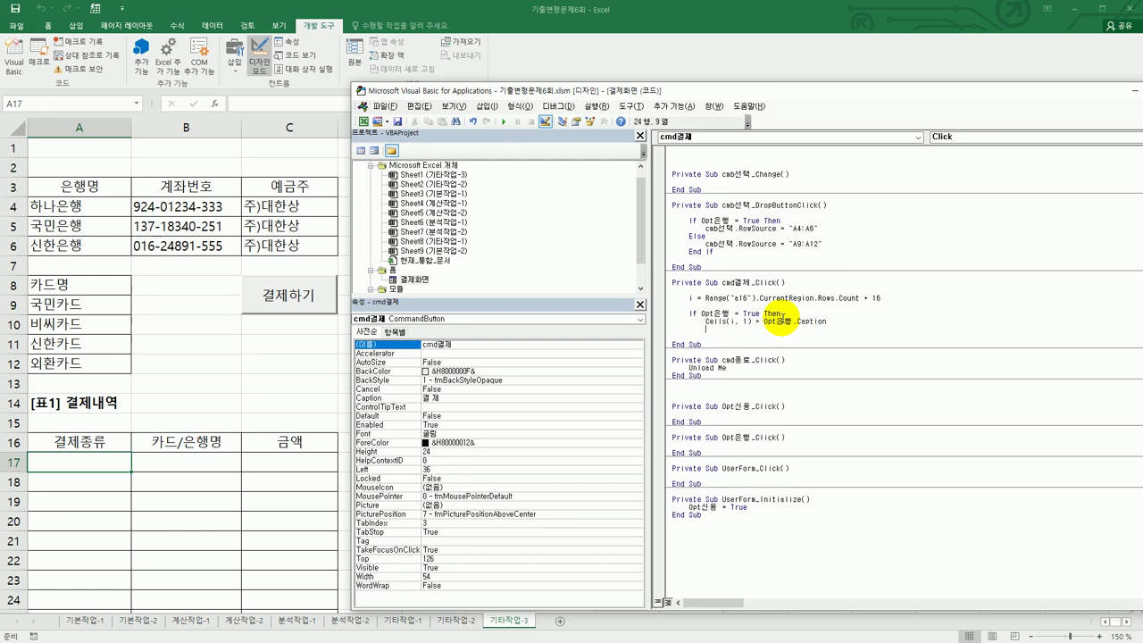
pyautogui.write('Else')
pyautogui.press('Return')
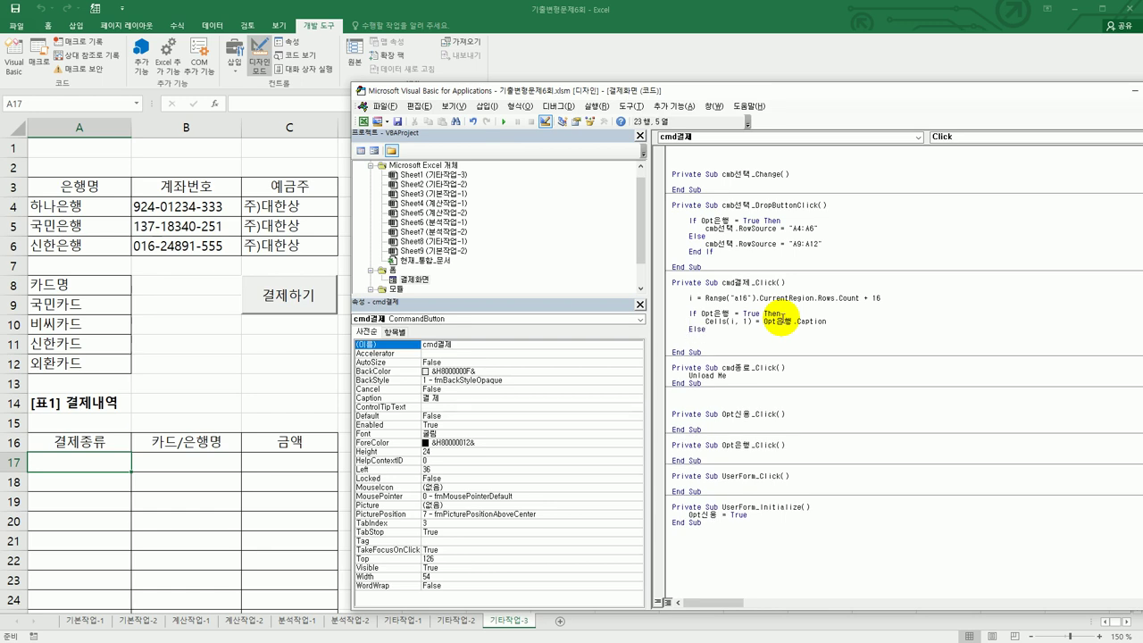
pyautogui.hotkey('shift', 'End')
pyautogui.hotkey('ctrl', 'c')
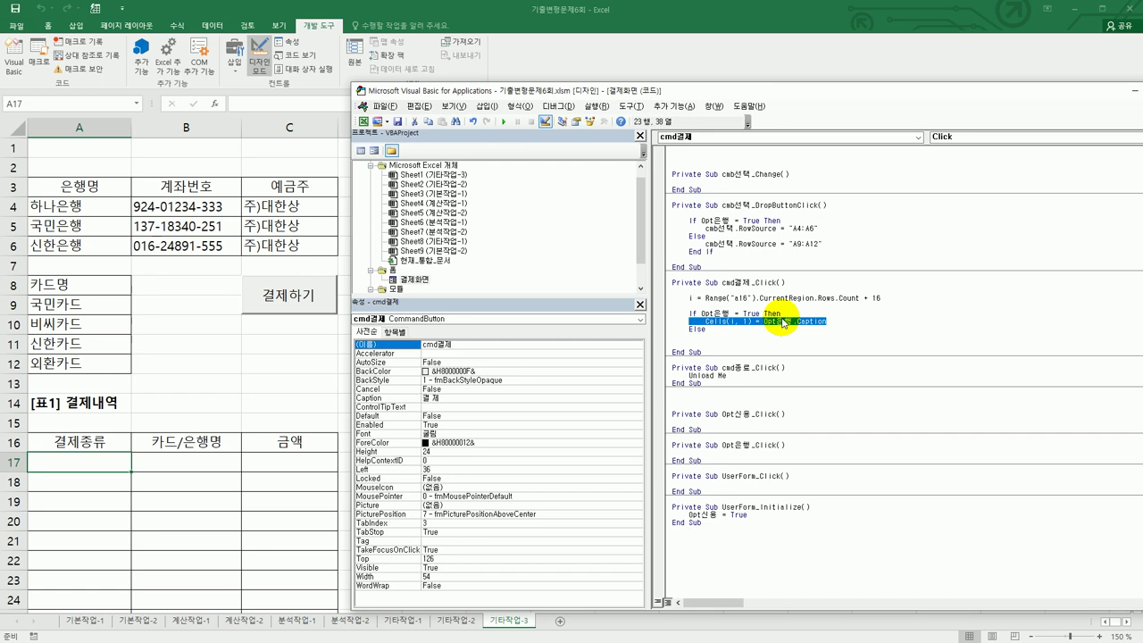
pyautogui.press('Down')
pyautogui.press('Down')
pyautogui.hotkey('ctrl', 'v')
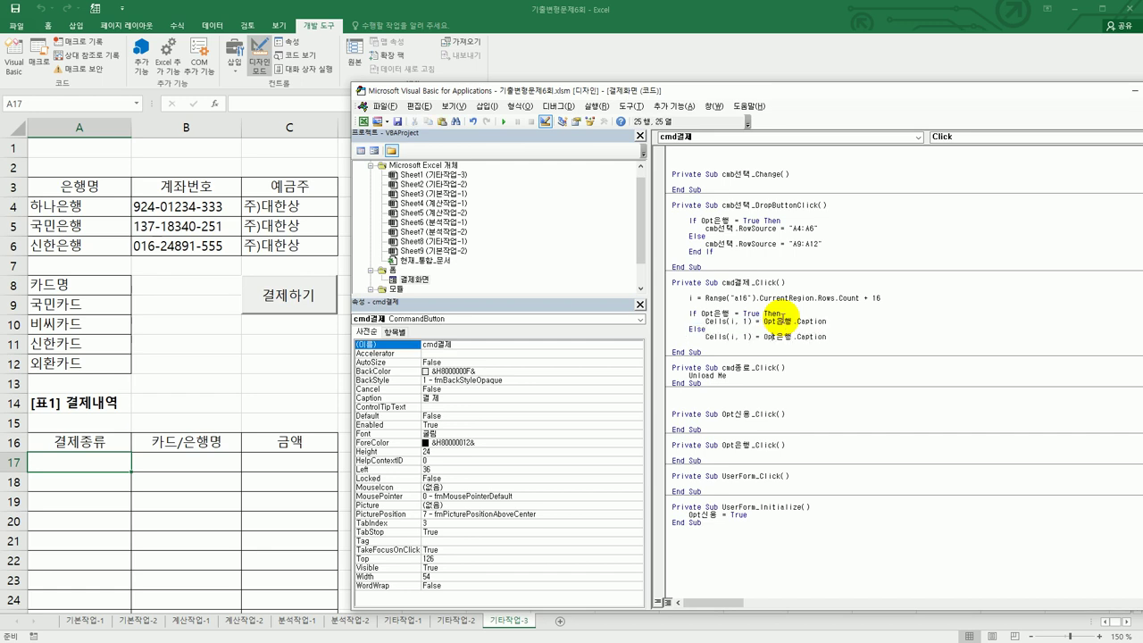
# - Change the Else branch's assignment to Opt신용.Caption and close the block with End If
pyautogui.hotkey('shift', 'Right')
pyautogui.hotkey('shift', 'Right')
pyautogui.write('신용')
pyautogui.press('Return')
pyautogui.write('end if')
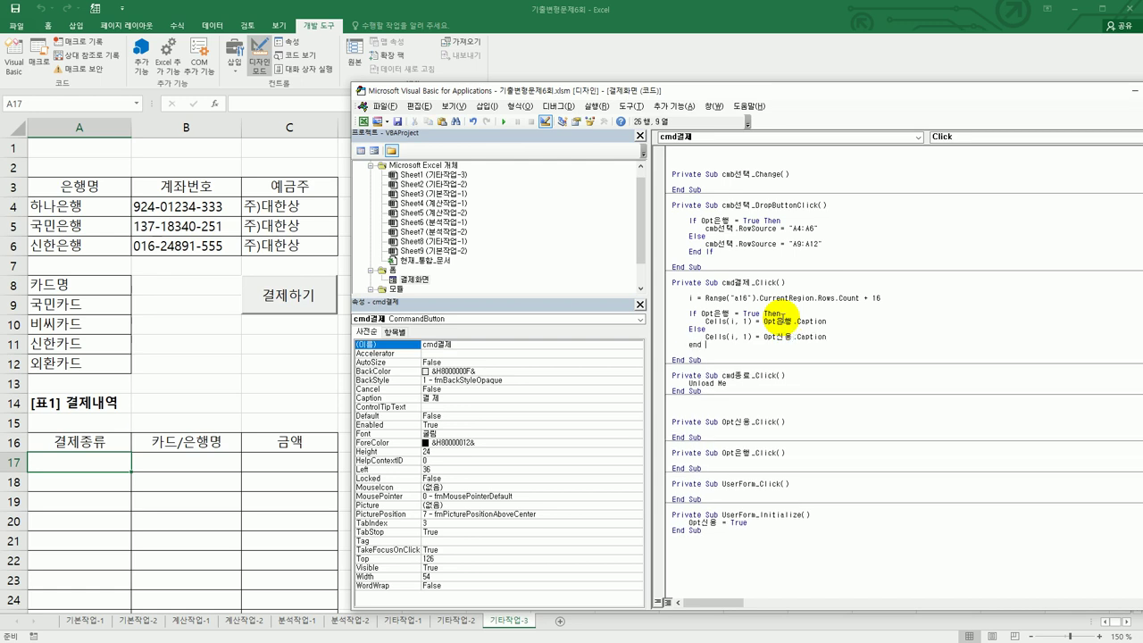
pyautogui.press('Return')
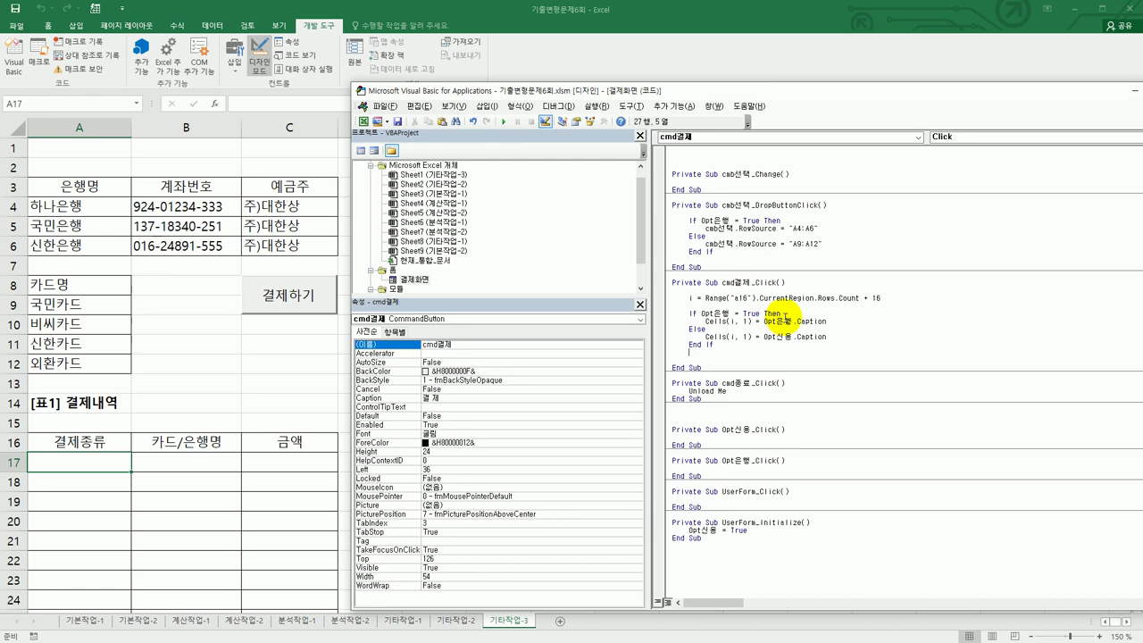
# - Below the If block, enter Cells(i, 2) = cmb선택 and Cells(i, 3) = txt금액.Value
pyautogui.press('Return')
pyautogui.write('cells')
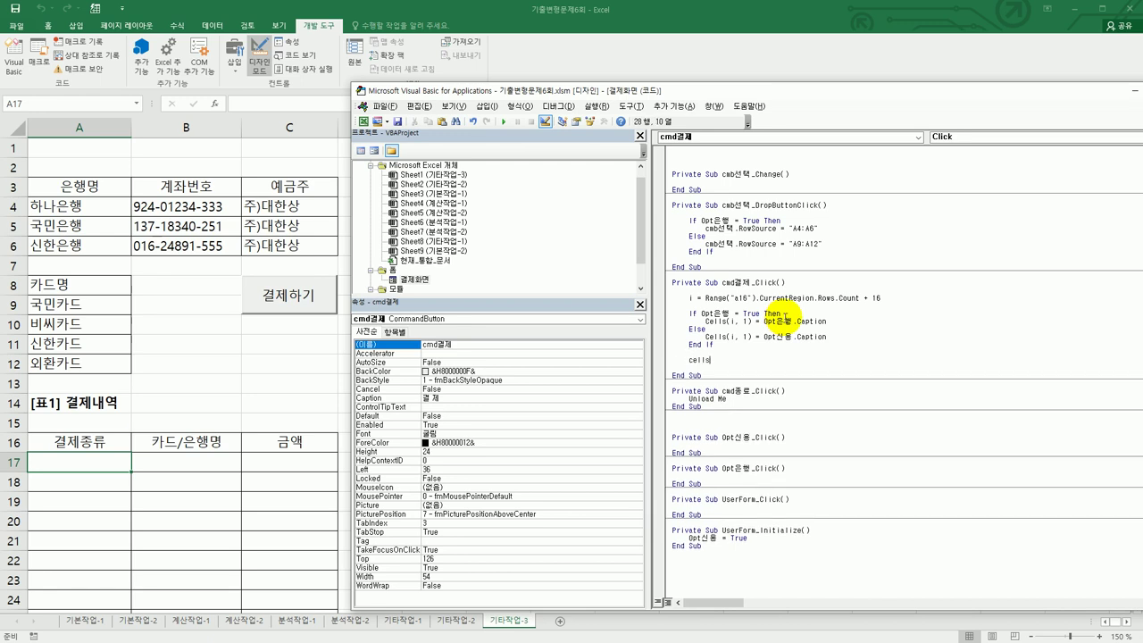
pyautogui.write('(i,2) = cmb선택')
pyautogui.press('Return')
pyautogui.write('cell')
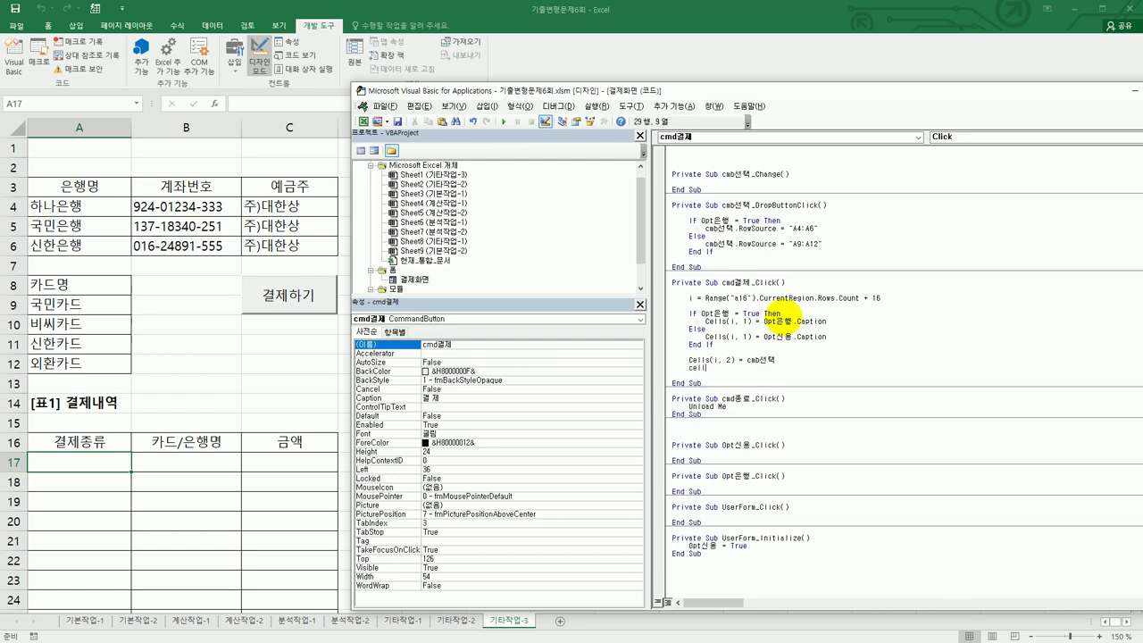
pyautogui.write('s(i,4')
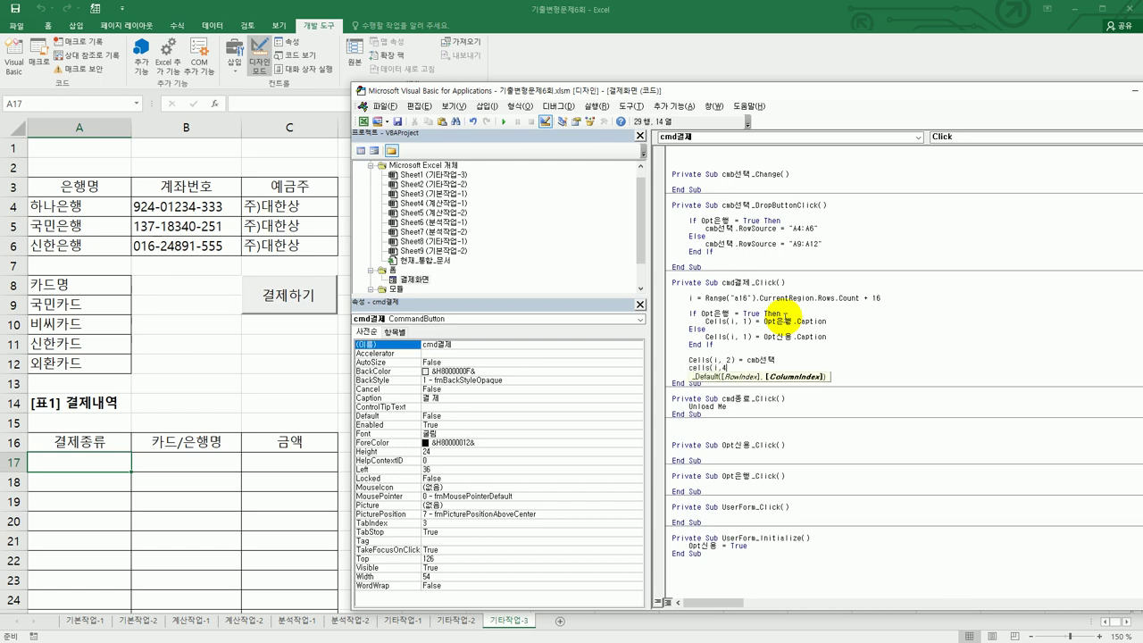
pyautogui.press('BackSpace')
pyautogui.write('3)')
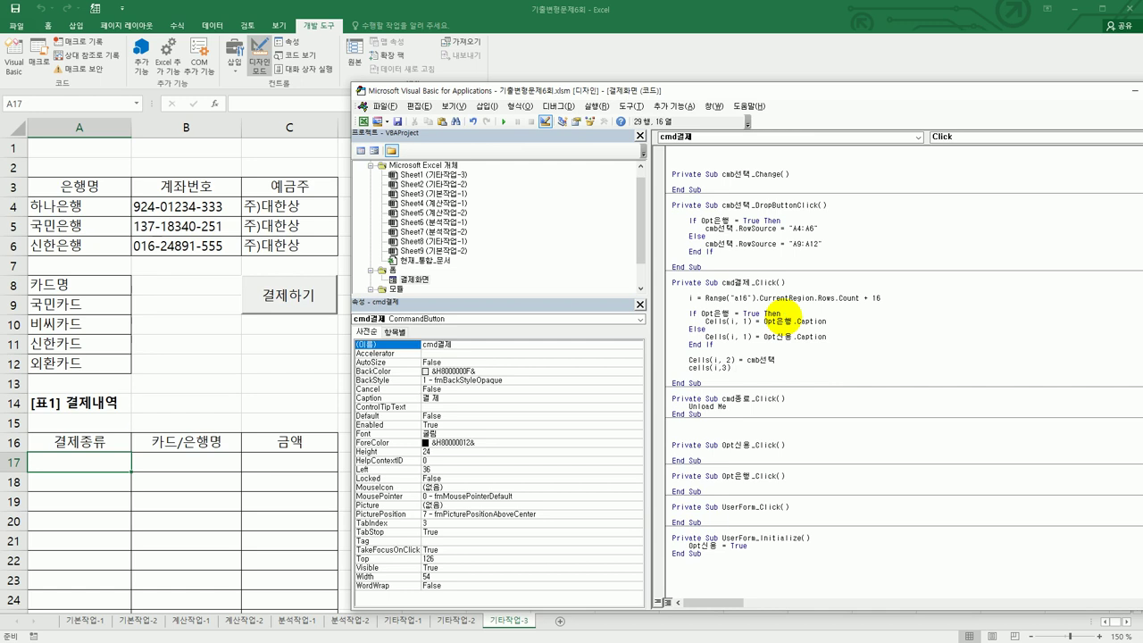
pyautogui.write(' = txt금액.')
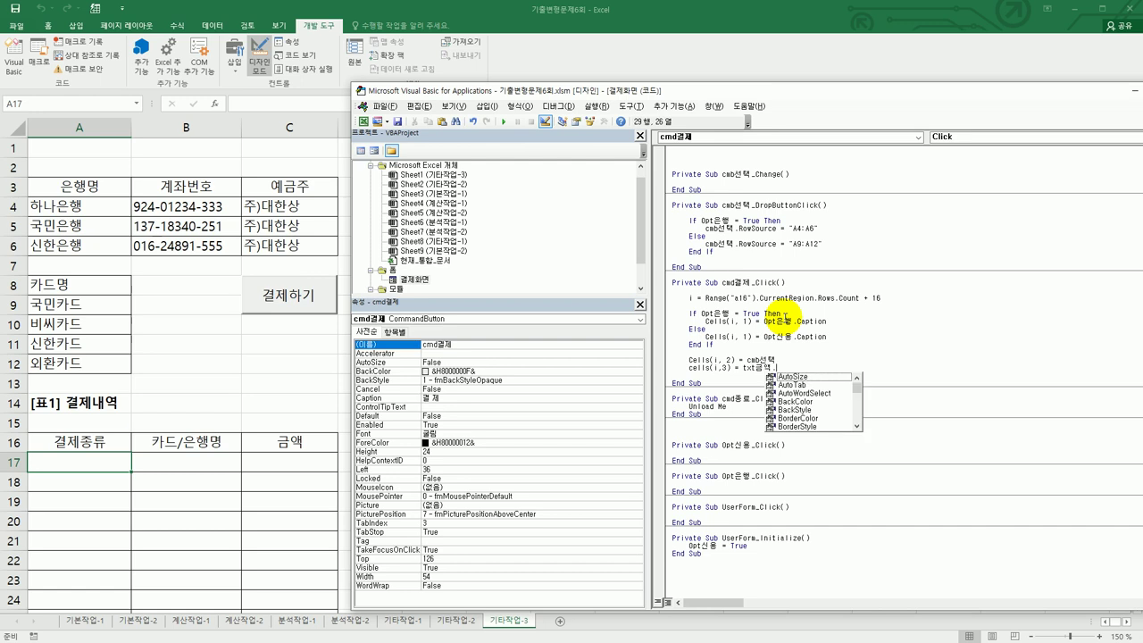
pyautogui.write('va')
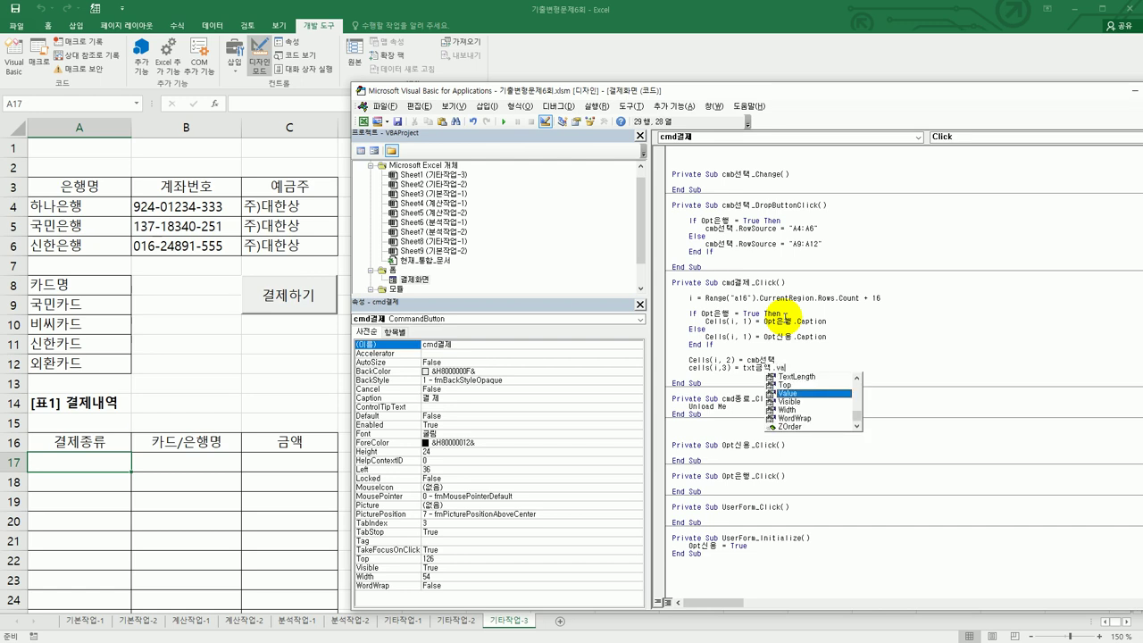
pyautogui.press('Return')
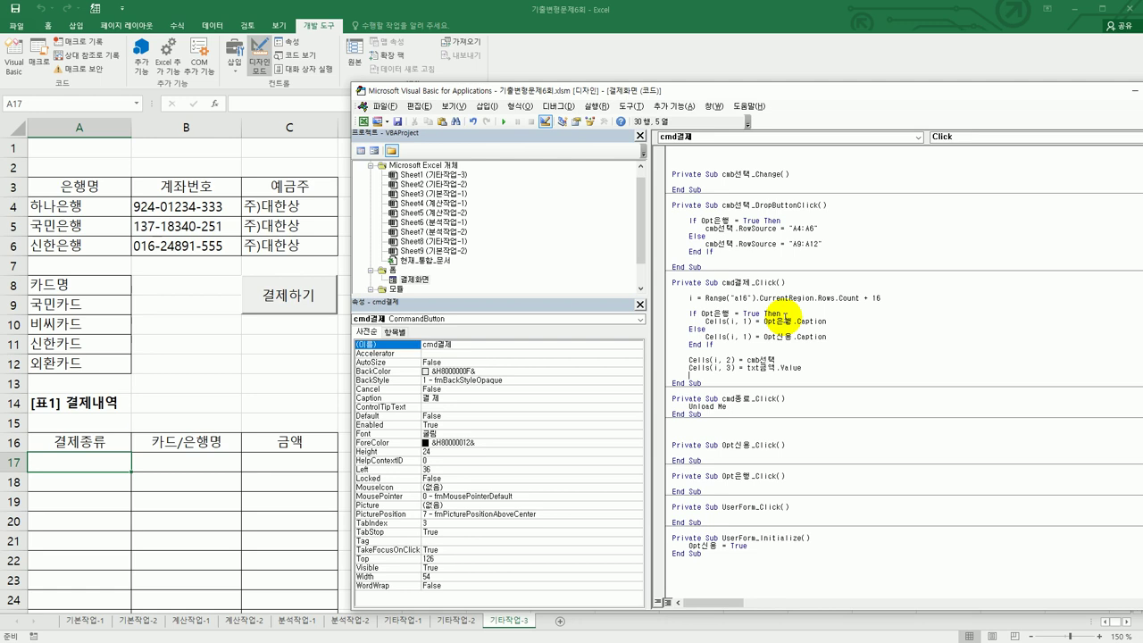
# - Replace .Value in the Cells(i, 3) line so that it reads Cells(i, 3) = txt금액 * 1
pyautogui.click(809, 372)
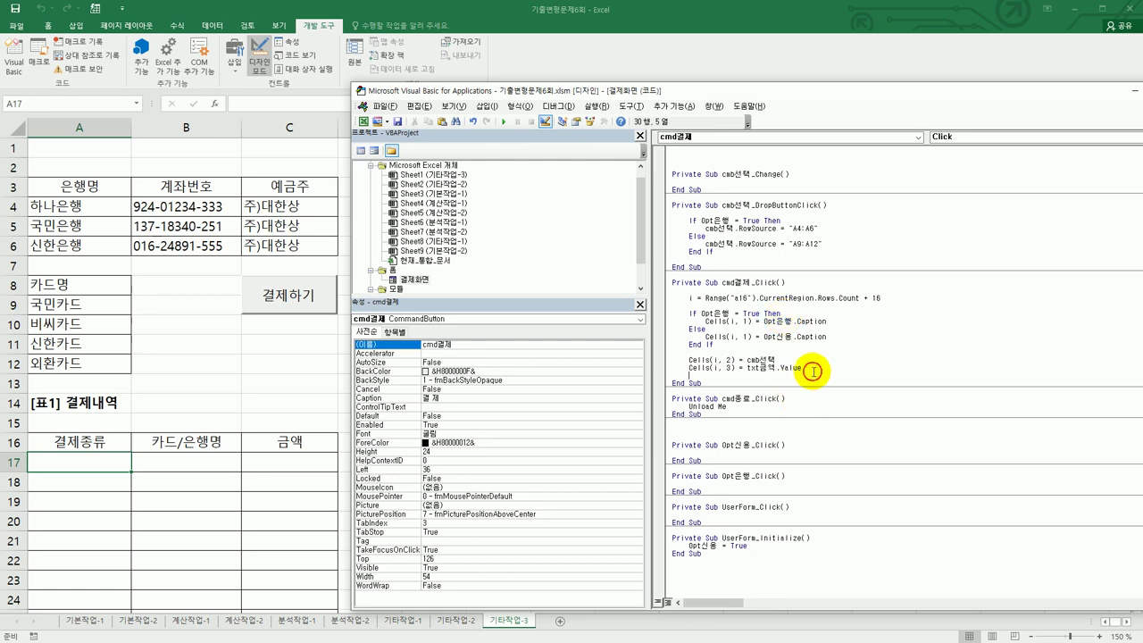
pyautogui.press('BackSpace')
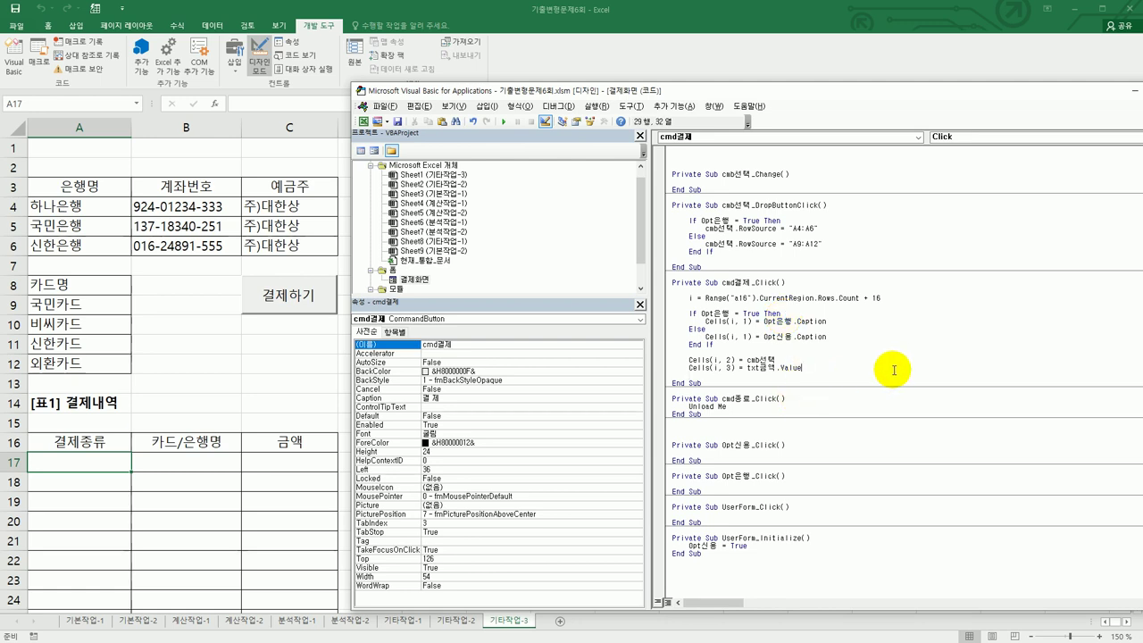
pyautogui.press('BackSpace')
pyautogui.press('BackSpace')
pyautogui.press('BackSpace')
pyautogui.press('BackSpace')
pyautogui.press('BackSpace')
pyautogui.write('+ 1')
pyautogui.press('Return')
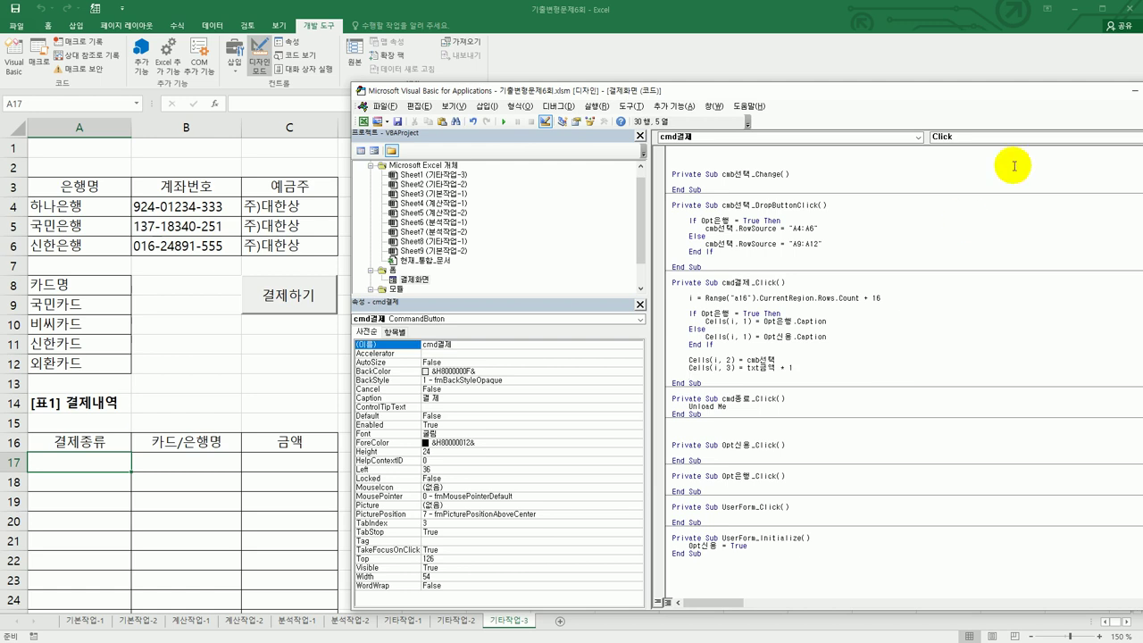
# - Close the Visual Basic editor, leave design mode and open the 결제화면 form with the sheet's 결제하기 button
pyautogui.moveTo(914, 97); pyautogui.dragTo(737, 100)
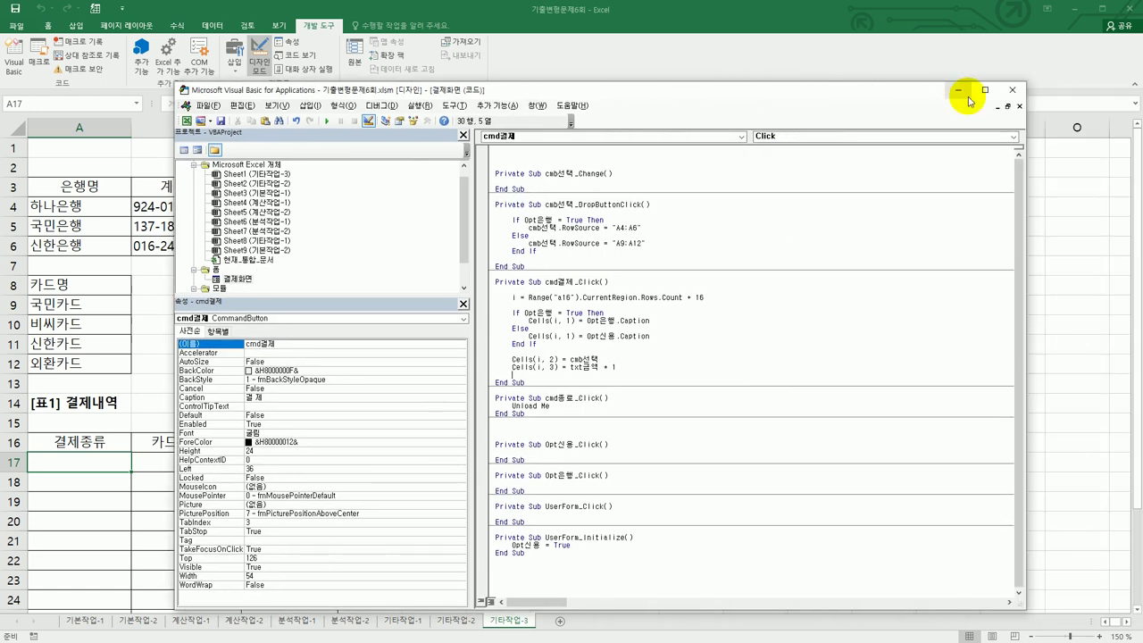
pyautogui.click(1013, 91)
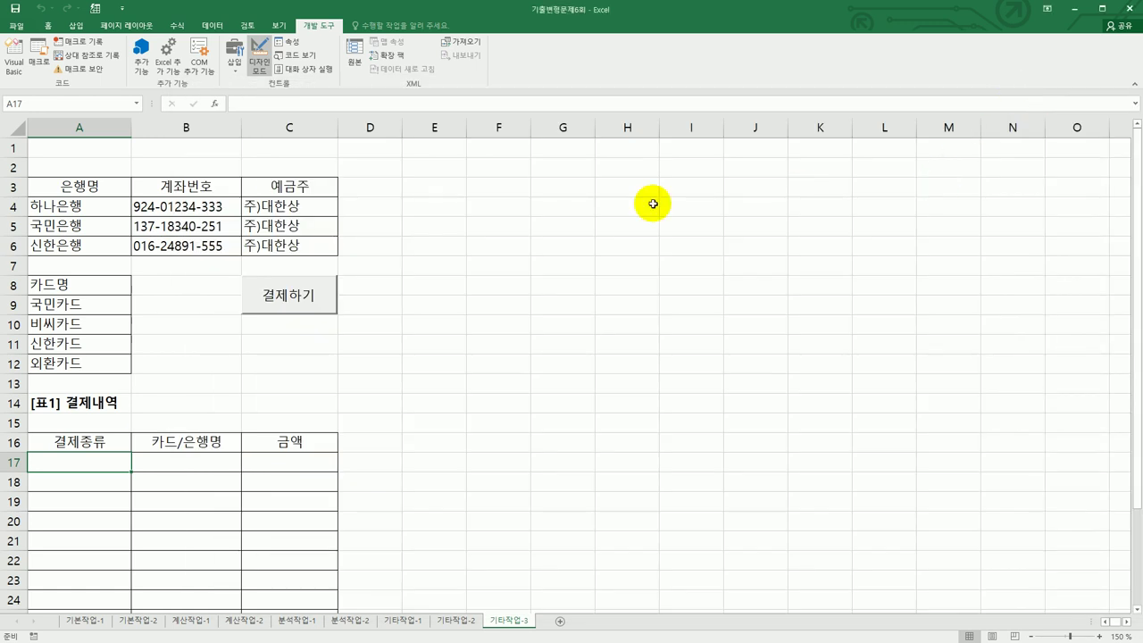
pyautogui.click(257, 64)
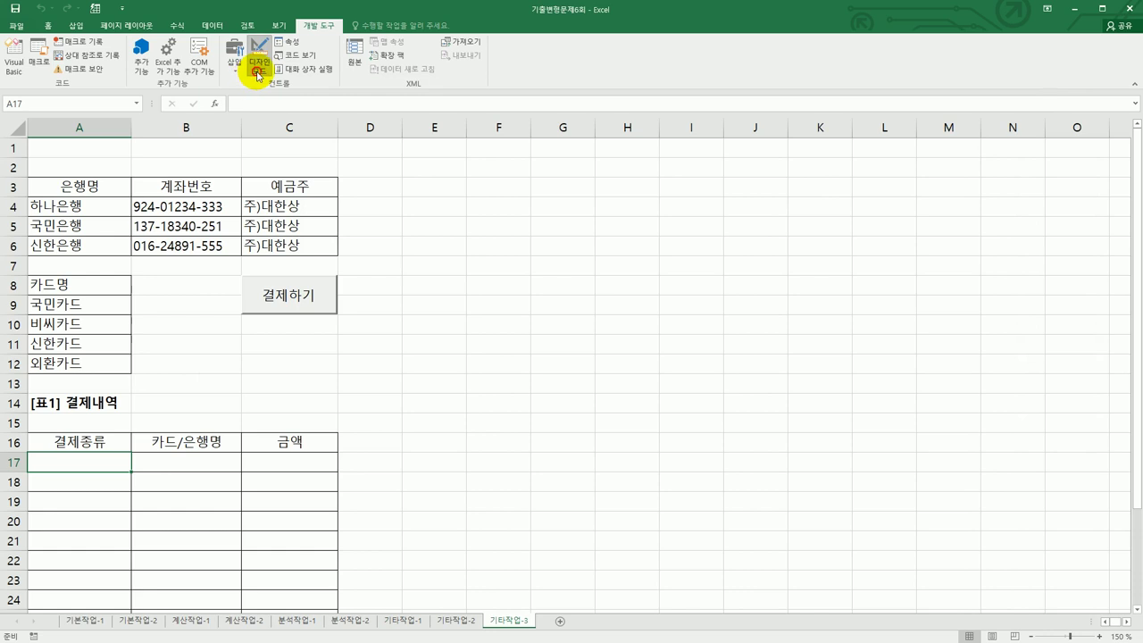
pyautogui.click(481, 323)
pyautogui.click(283, 304)
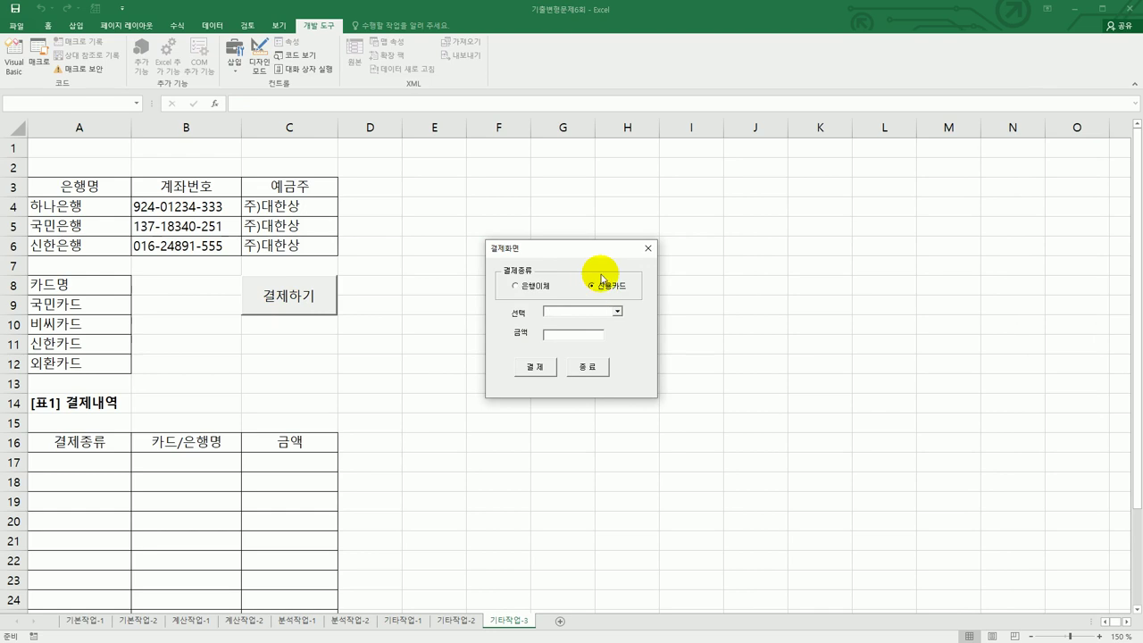
# - Check the 선택 list in the form for both the 은행이체 and the 신용카드 payment type
pyautogui.click(539, 291)
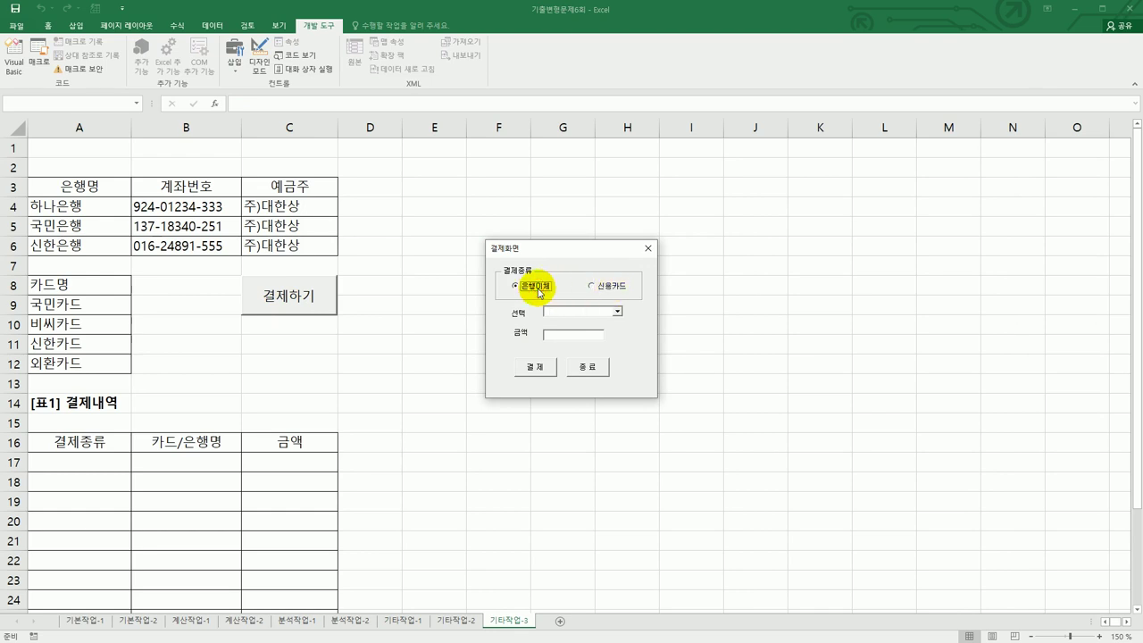
pyautogui.click(617, 311)
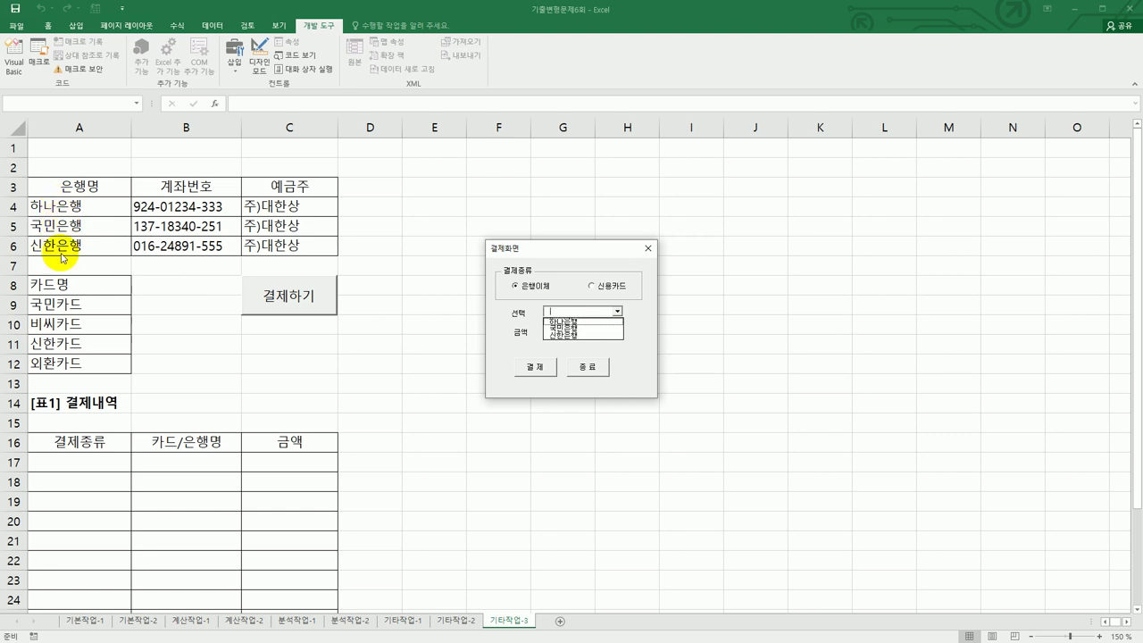
pyautogui.click(620, 292)
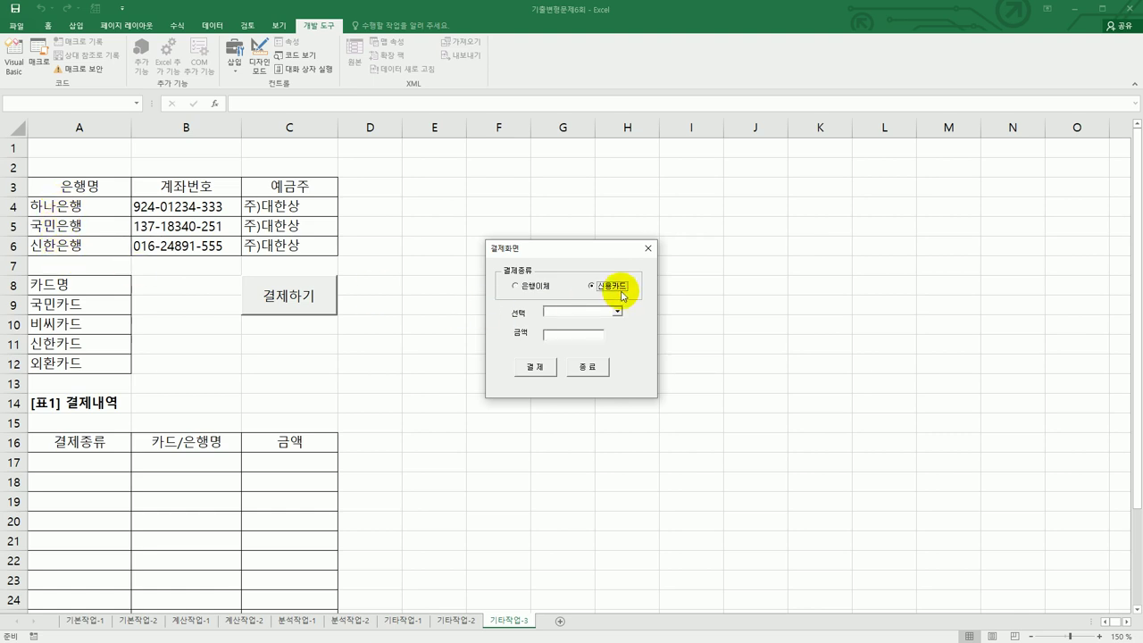
pyautogui.click(617, 311)
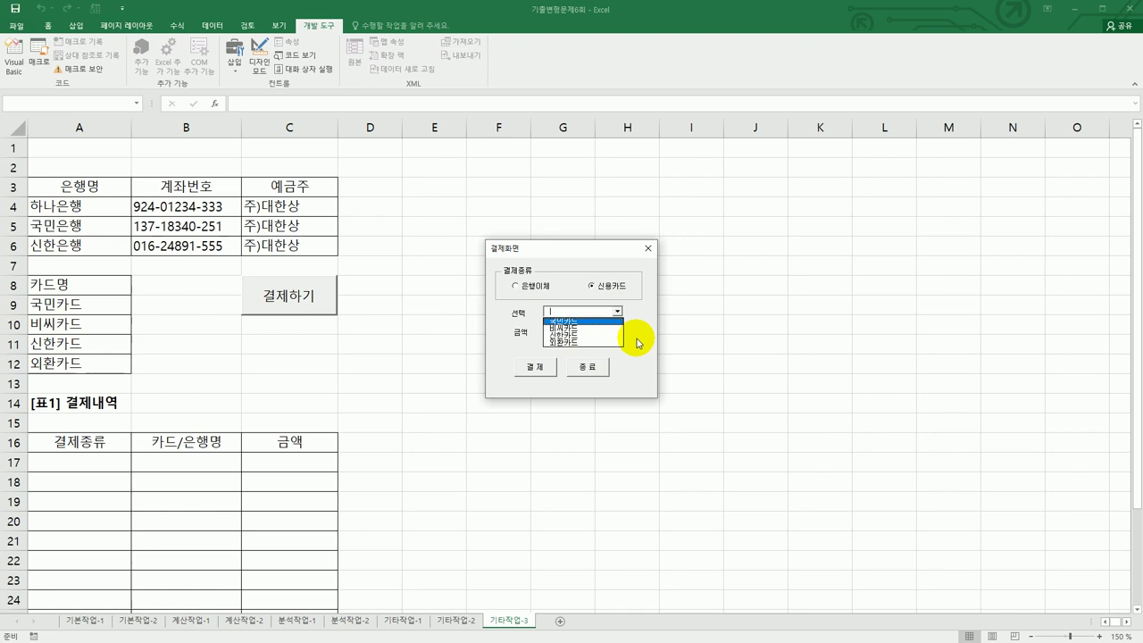
# - Record a 은행이체 payment for 국민은행 with the amount 100000, and close the form
pyautogui.click(540, 297)
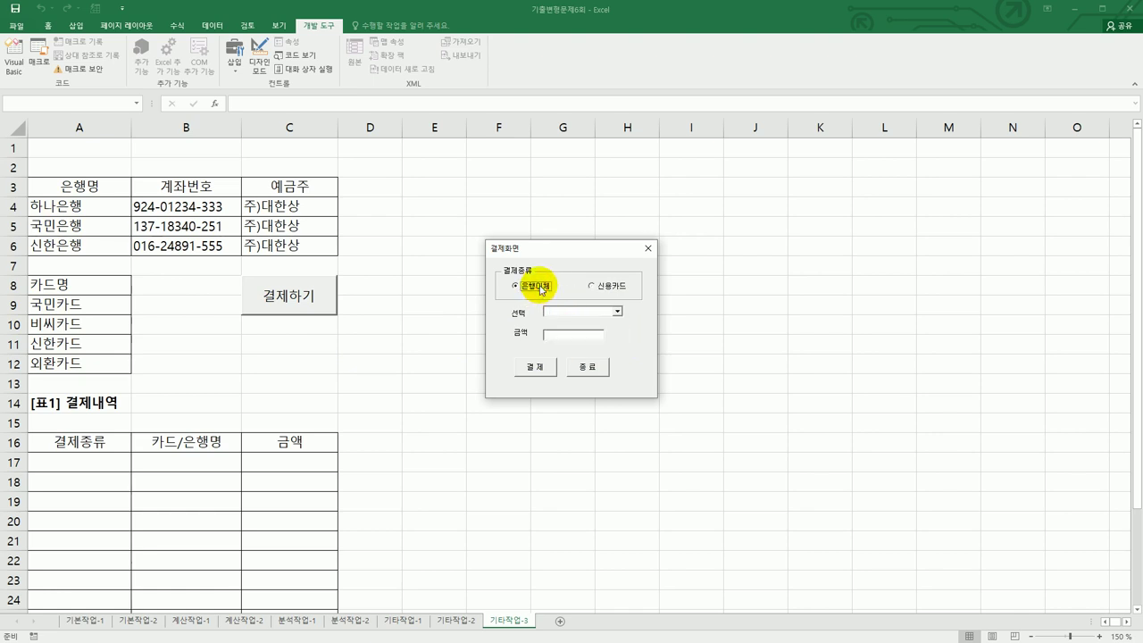
pyautogui.click(615, 310)
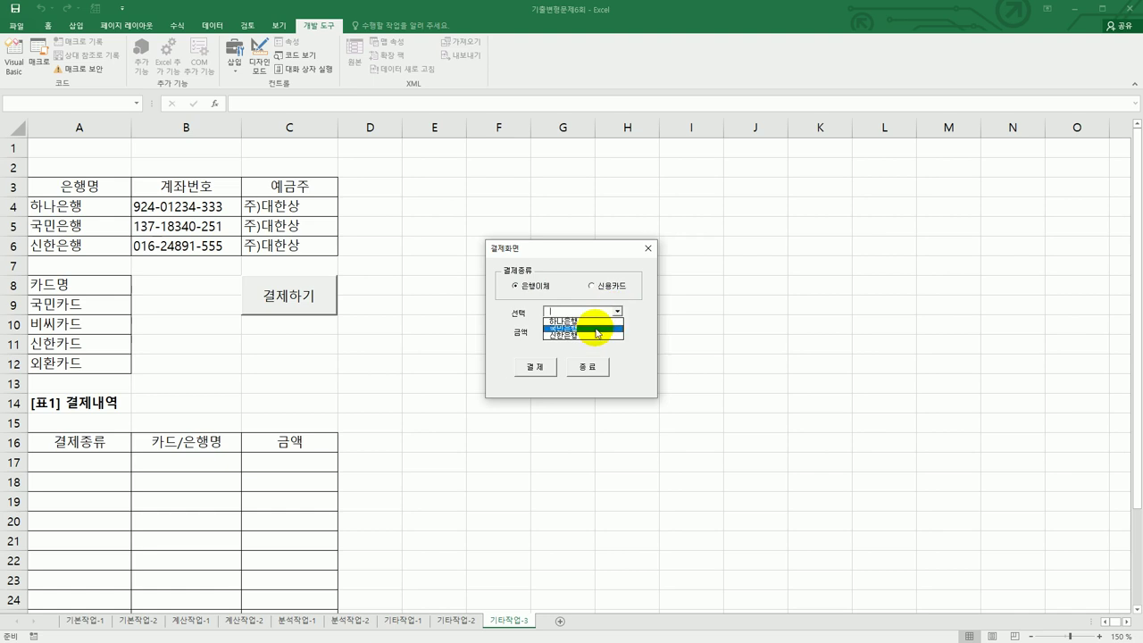
pyautogui.click(597, 329)
pyautogui.click(578, 337)
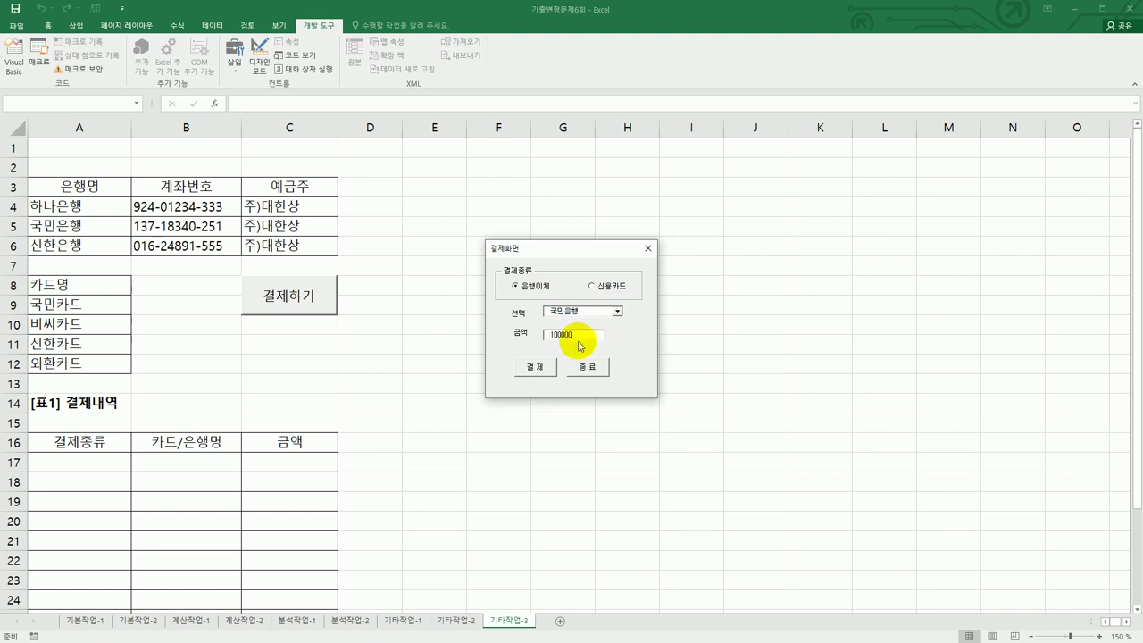
pyautogui.click(548, 366)
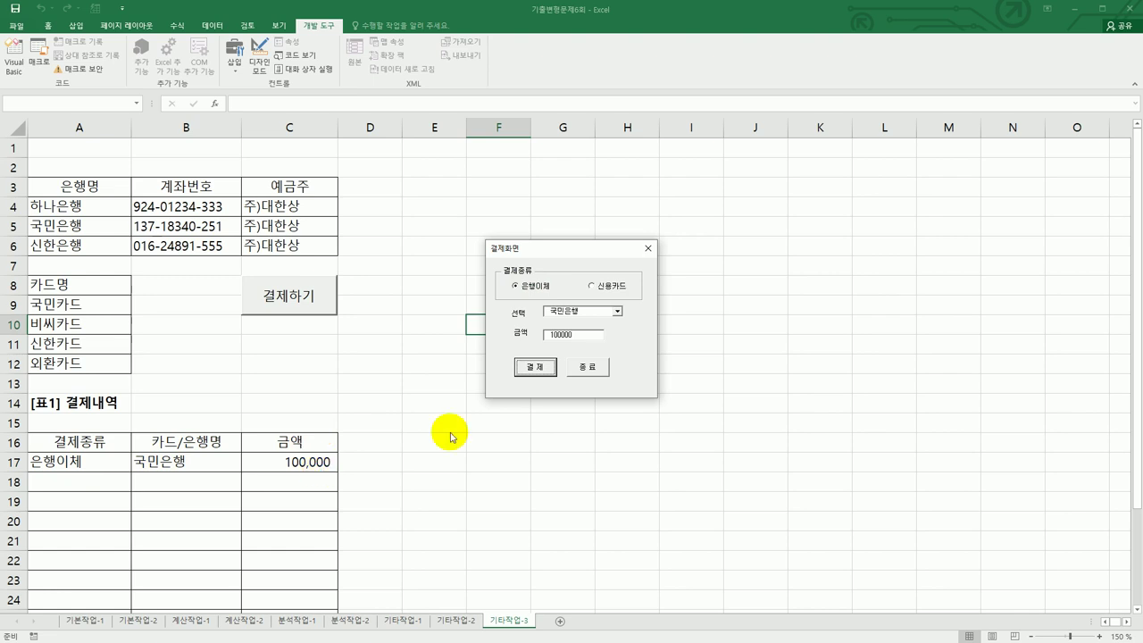
pyautogui.click(588, 367)
pyautogui.click(635, 437)
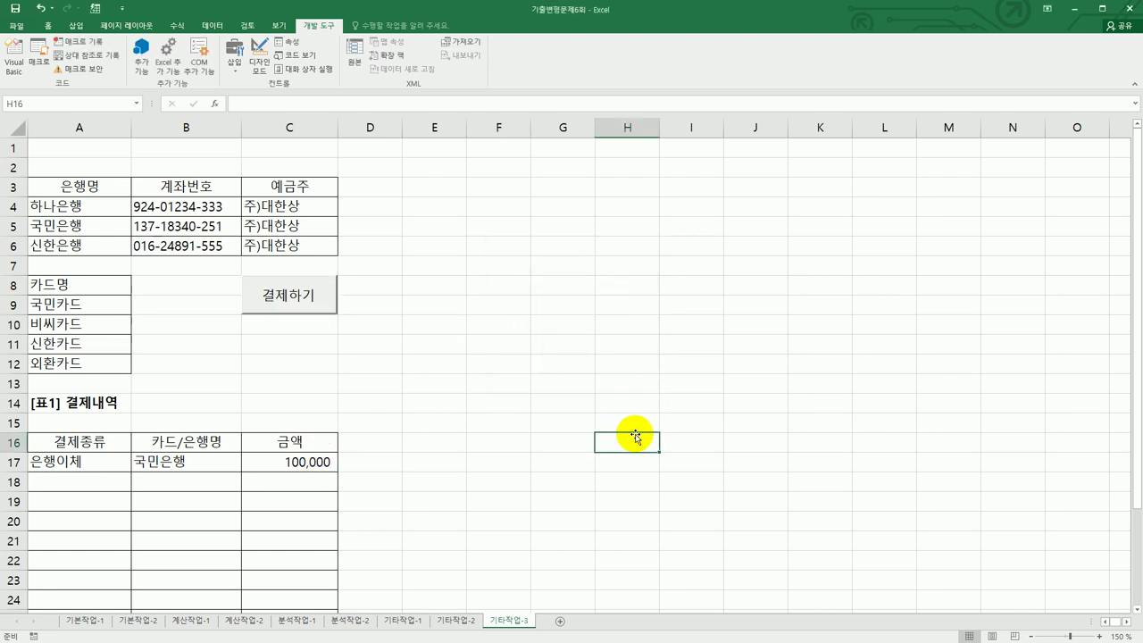